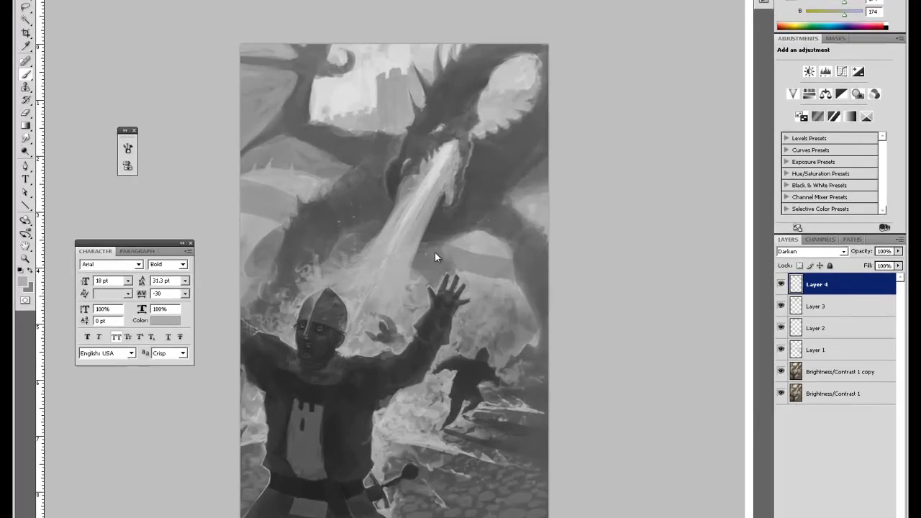
Step: Save the painting as a new Photoshop file, changing the number at the end of its name to 5
key(ctrl+shift+s)
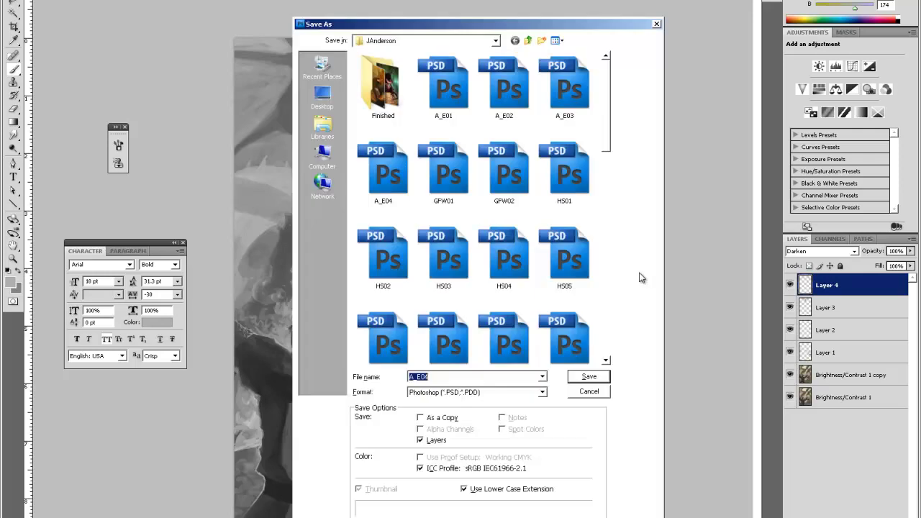
click(450, 377)
text(5)
key(Return)
key(Return)
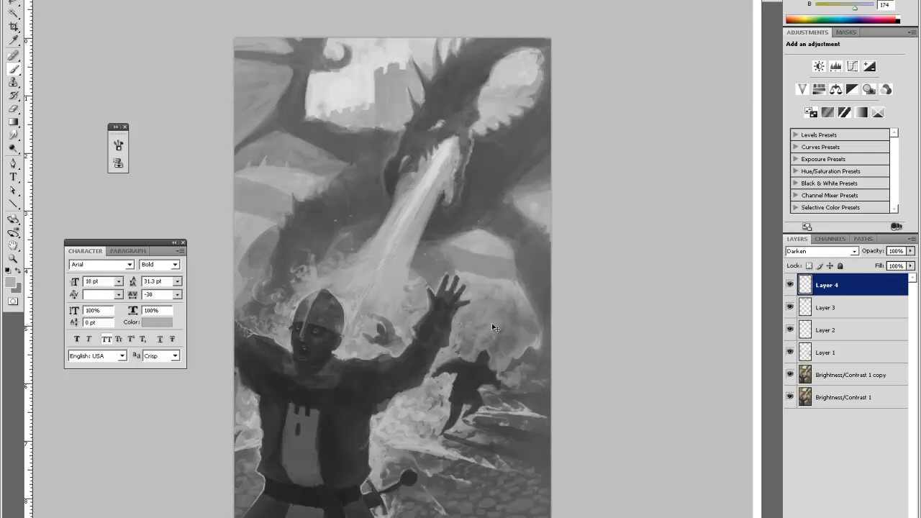
Step: Merge all visible layers into one layer and duplicate the merged layer
key(ctrl+shift+e)
right_click(856, 286)
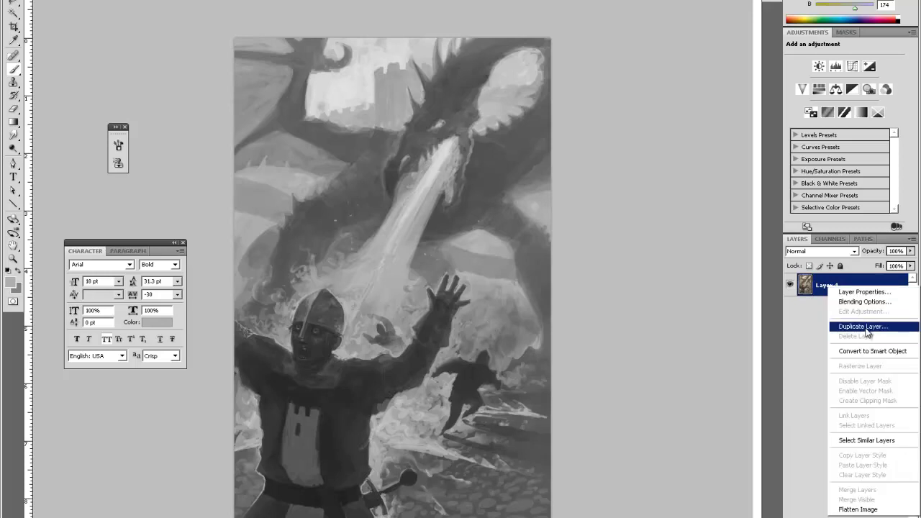
click(866, 328)
click(291, 49)
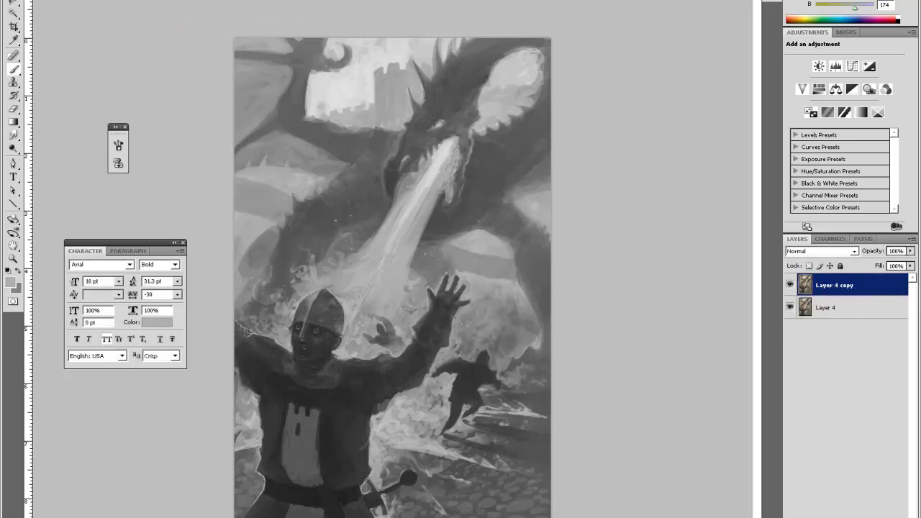
Step: Create a new empty layer on top and place it inside a new layer group named "color"
key(ctrl+shift+alt+n)
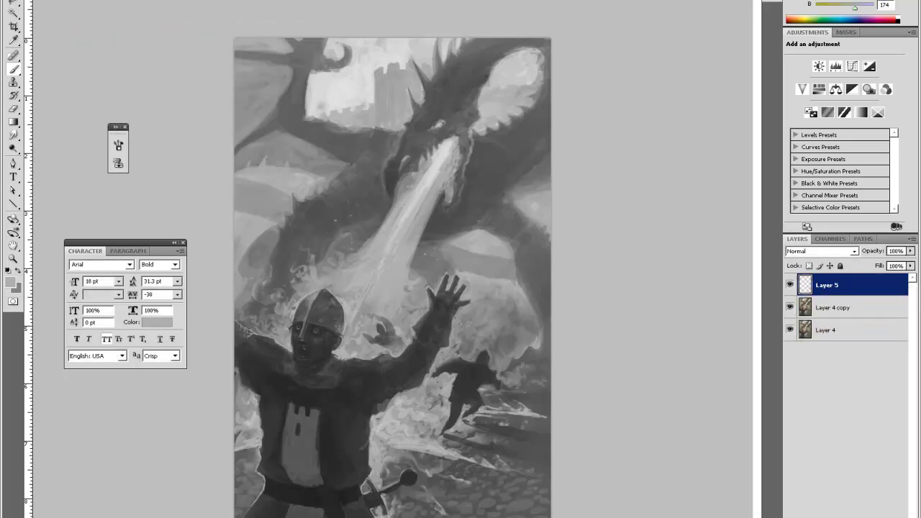
click(869, 517)
drag(837, 299, 834, 281)
click(835, 281)
double_click(836, 281)
text(color)
key(Return)
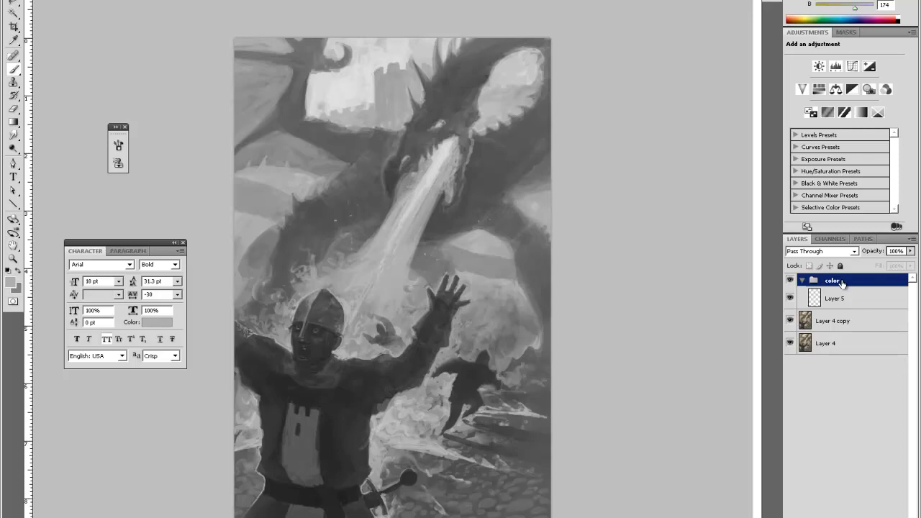
Step: Set the color group's blending mode to Color and make the empty layer inside it active
click(833, 290)
click(833, 280)
click(820, 251)
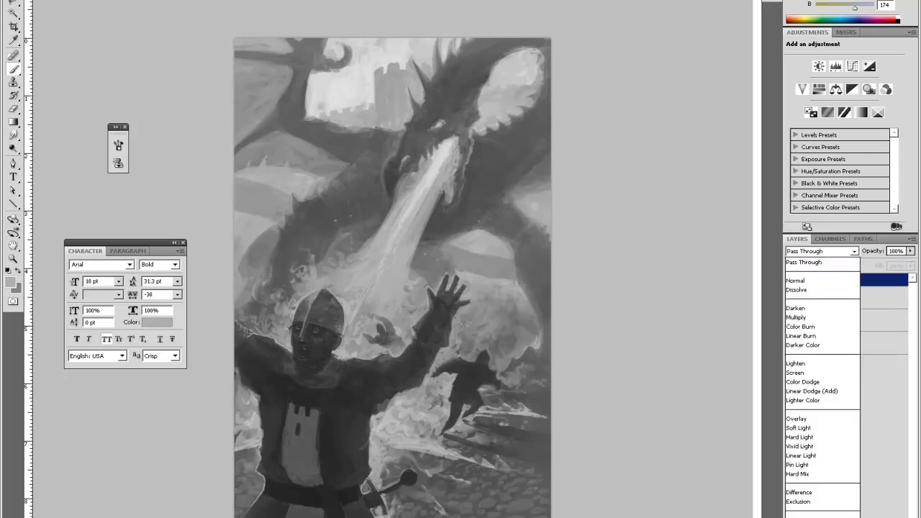
click(796, 517)
click(835, 298)
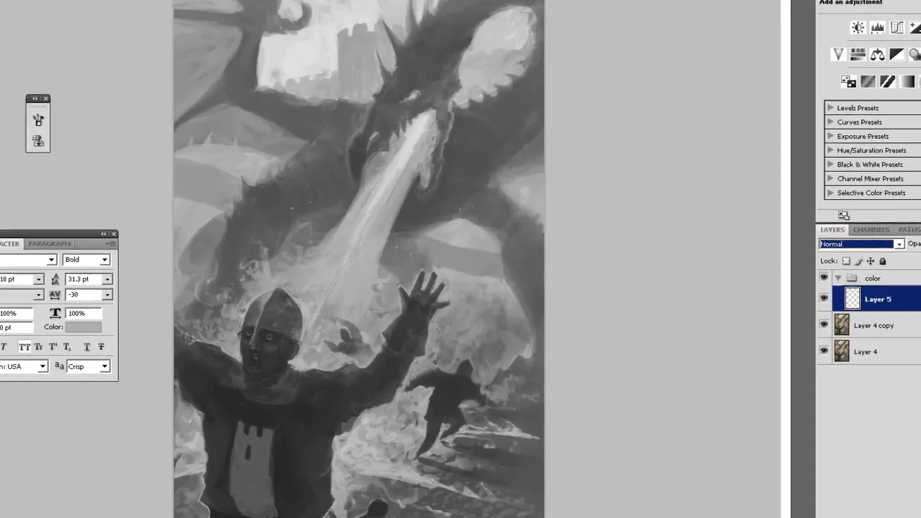
click(10, 283)
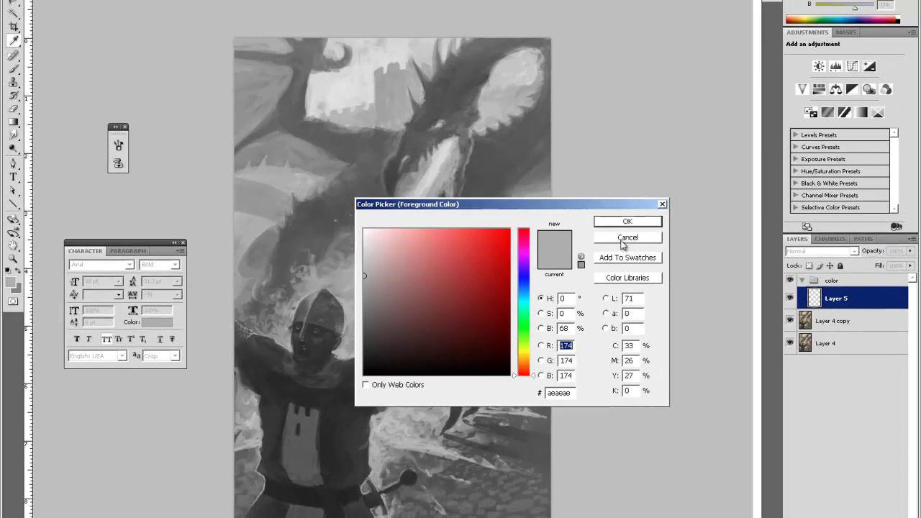
click(622, 241)
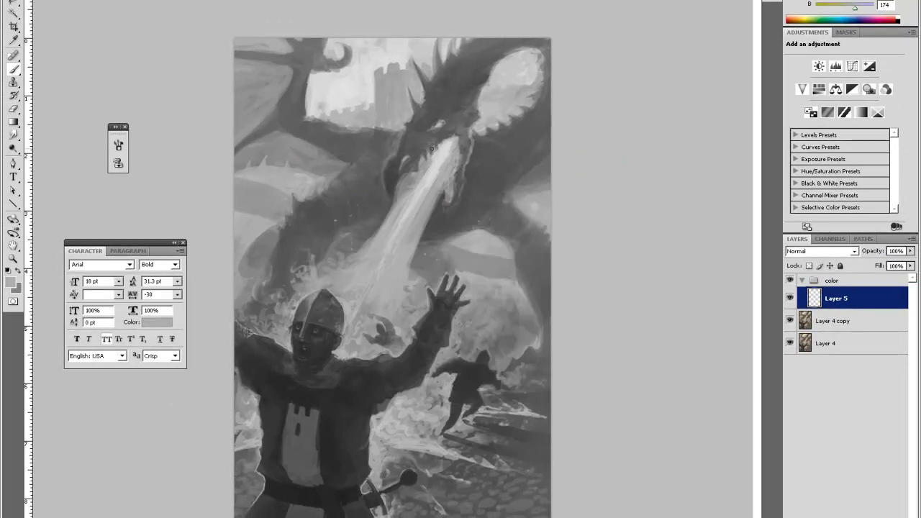
Step: Edit the Gradient tool's custom gradient, setting its starting color stop to a strong orange-red
key(g)
click(61, 1)
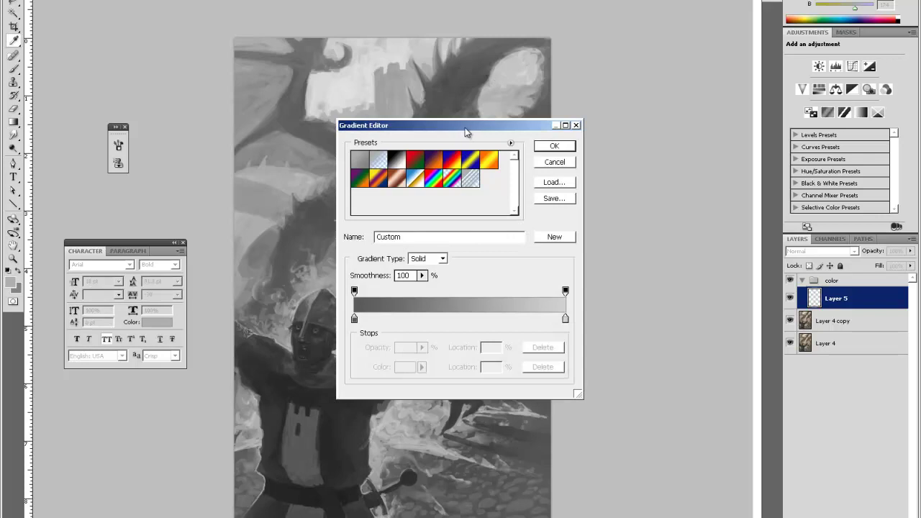
drag(466, 129, 597, 124)
double_click(398, 325)
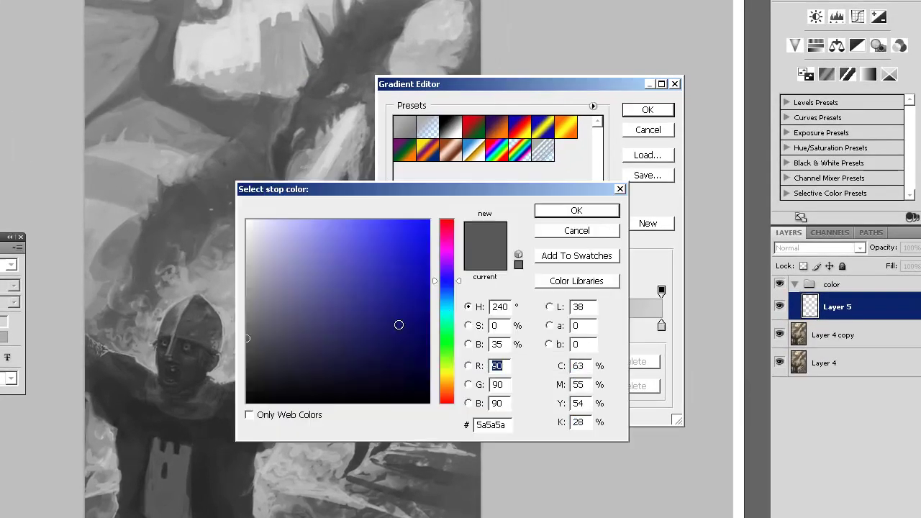
click(443, 384)
drag(443, 389, 444, 400)
drag(405, 276, 422, 252)
click(553, 213)
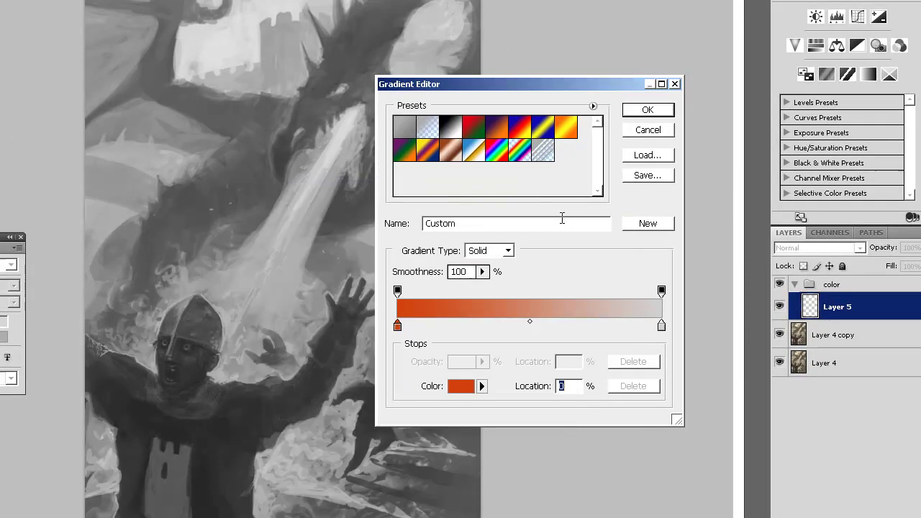
Step: Set the gradient's end color stop to light blue 6cb0e4
double_click(663, 328)
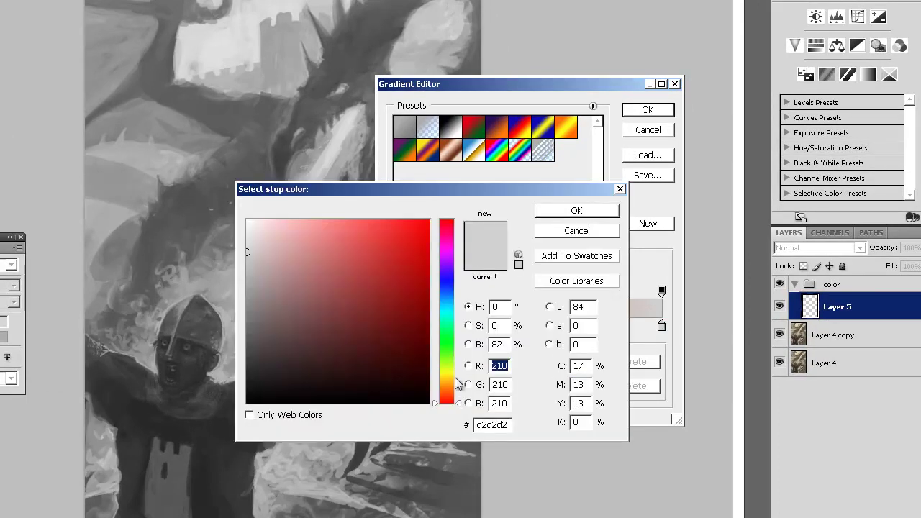
click(445, 316)
drag(445, 315, 447, 298)
drag(377, 267, 341, 234)
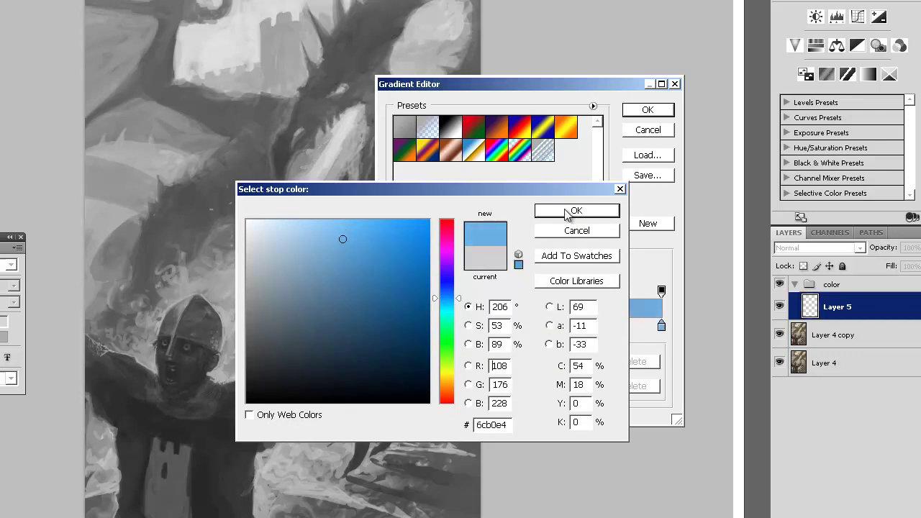
click(562, 213)
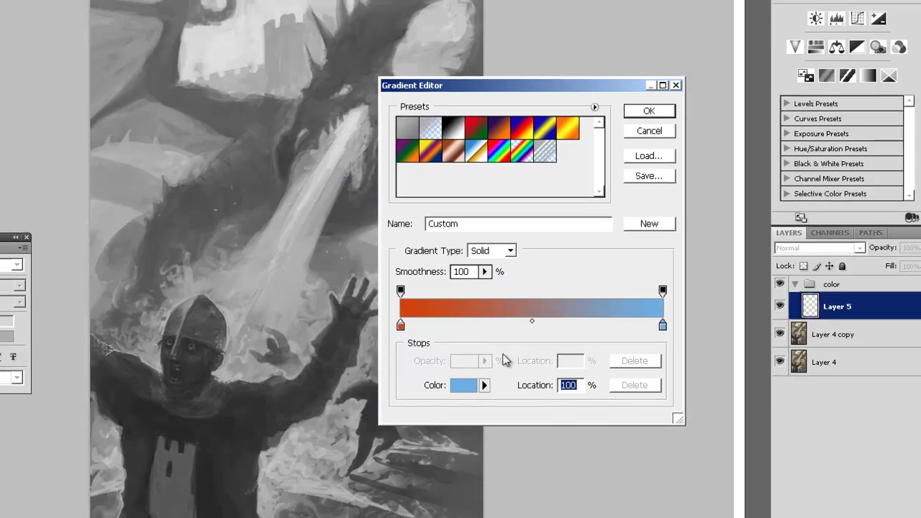
Step: Add an orange color stop at the 50% location of the gradient and accept the finished gradient
click(535, 325)
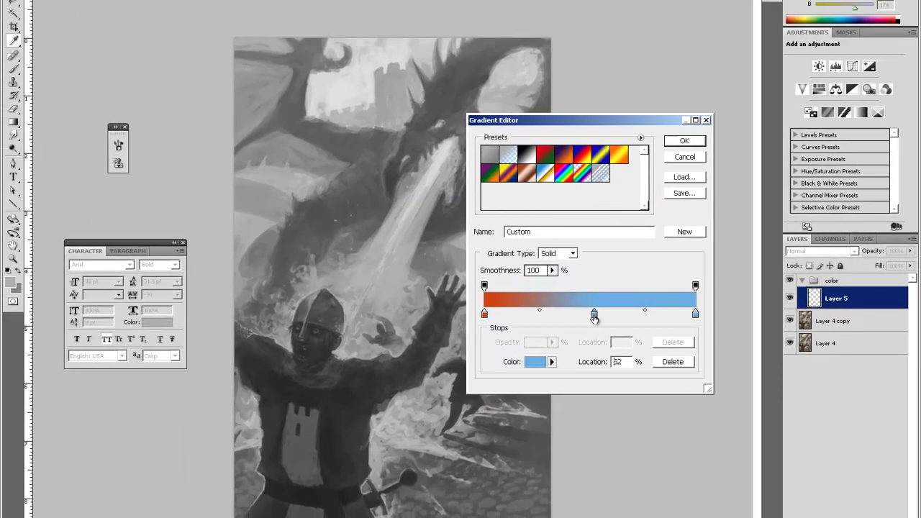
double_click(592, 314)
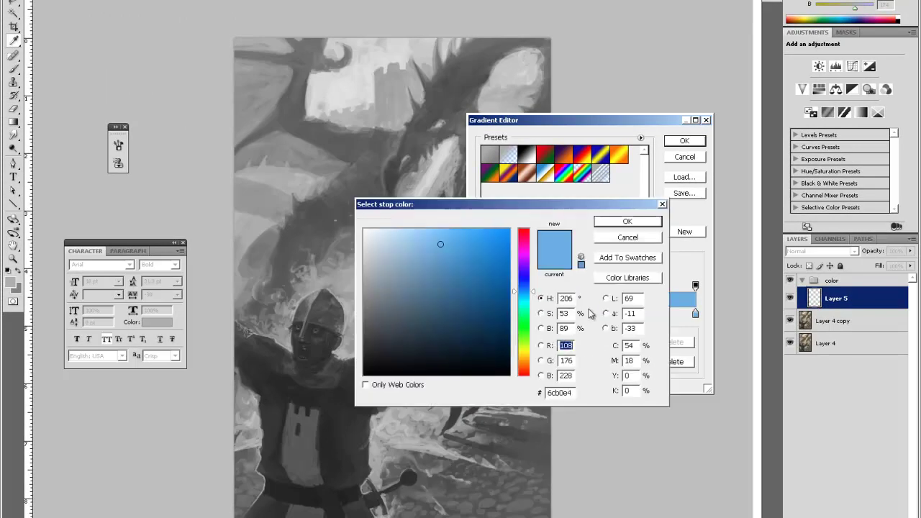
drag(535, 353, 529, 360)
drag(507, 259, 514, 222)
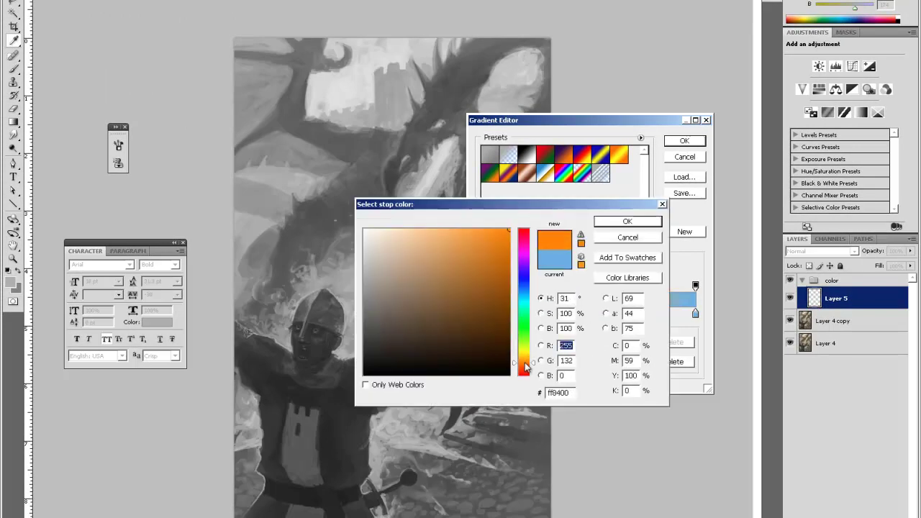
click(623, 223)
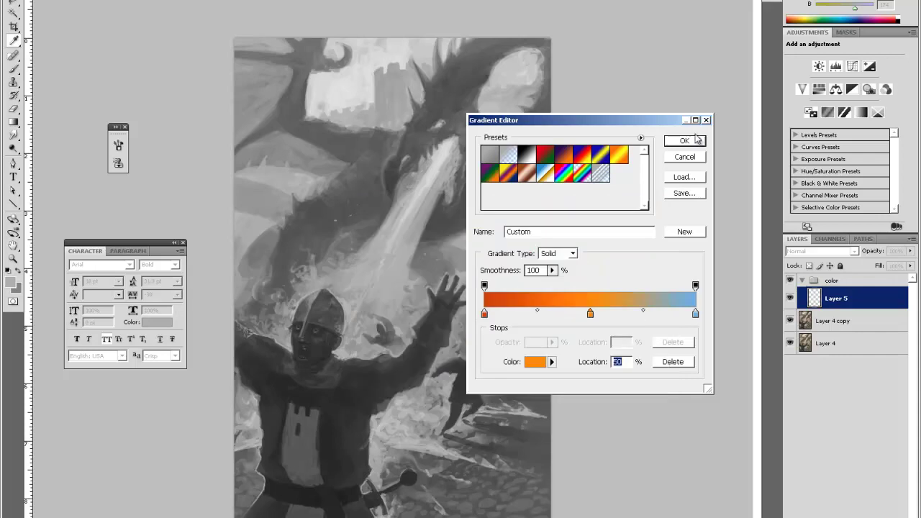
click(693, 141)
Step: Fill the layer with the gradient from the painting's bottom to its top and lower the layer's saturation to -38
drag(395, 504, 396, 16)
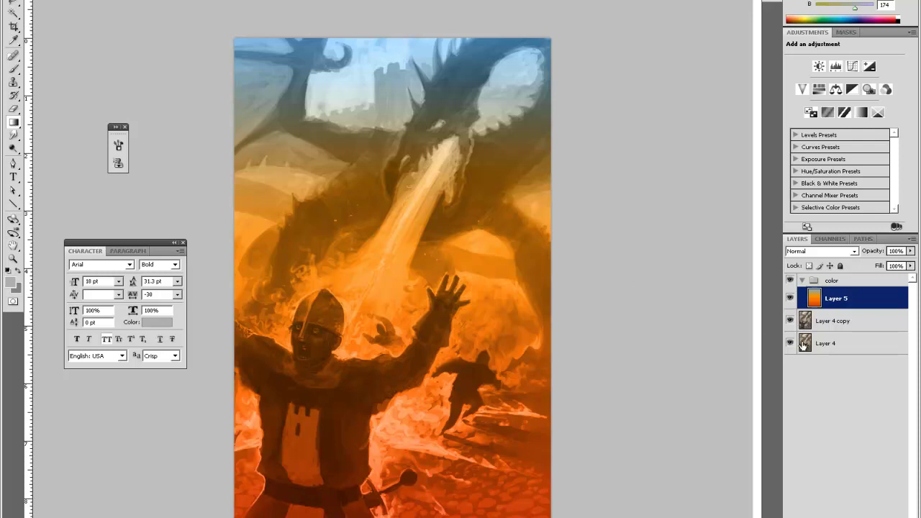
key(ctrl+u)
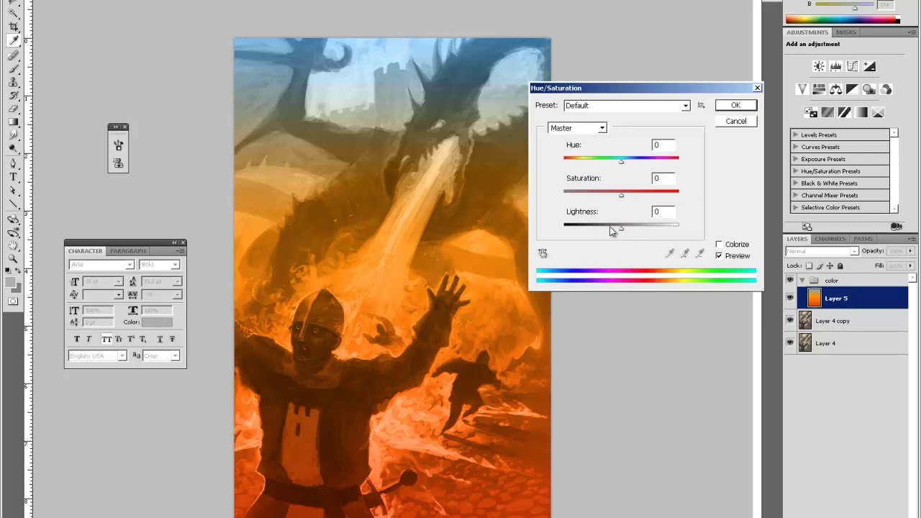
drag(623, 200, 603, 201)
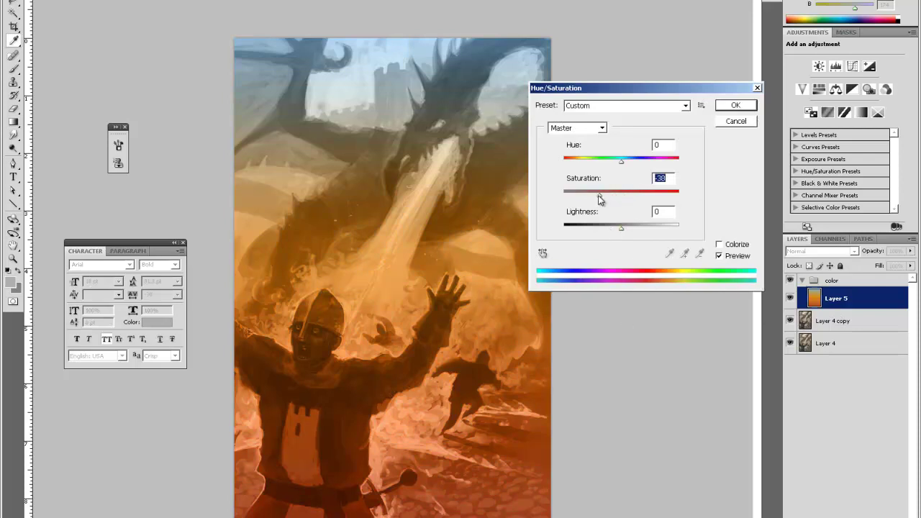
click(727, 107)
Step: Add another empty layer in the color group and choose a dark reddish brown as the foreground color
key(ctrl+shift+alt+n)
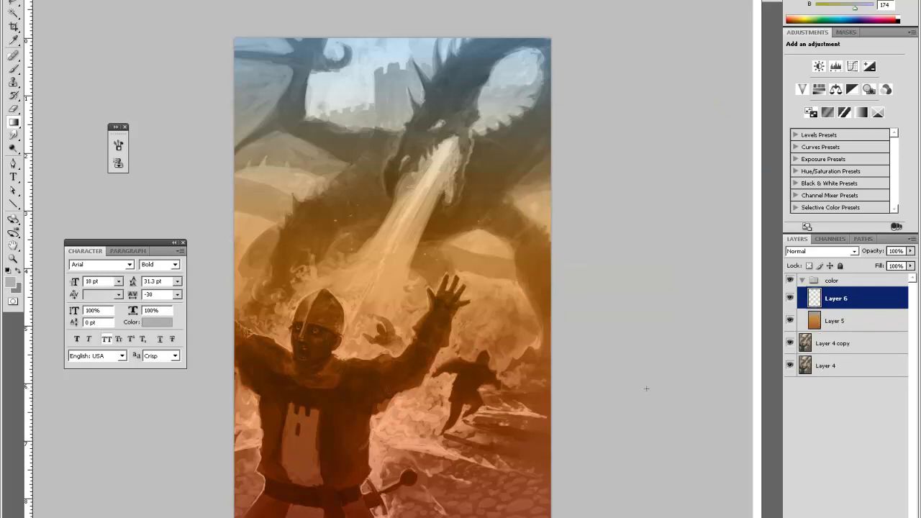
click(9, 283)
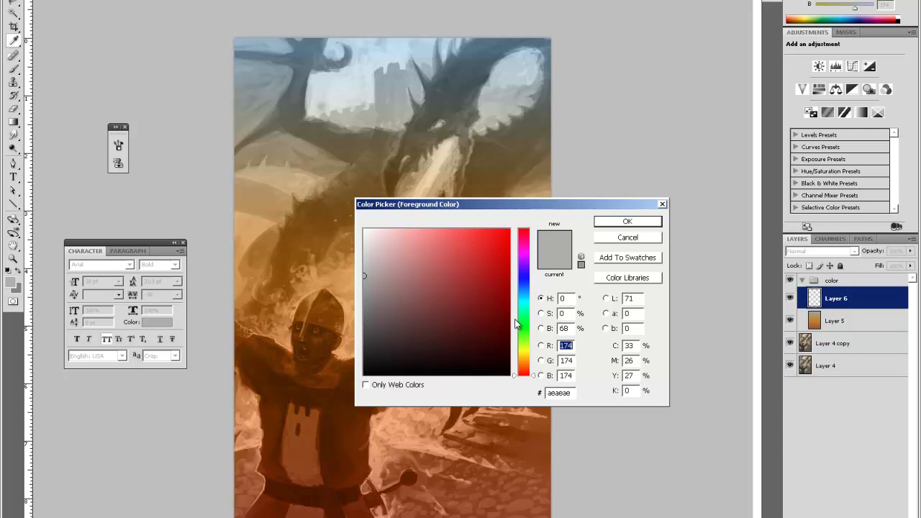
mouse_move(375, 348)
mouse_down()
mouse_move(378, 331)
mouse_move(415, 342)
mouse_up()
click(609, 227)
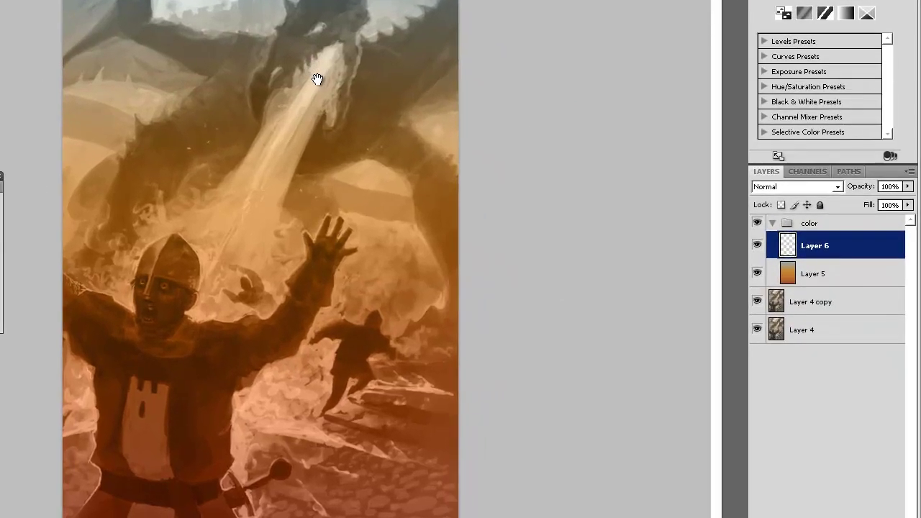
Step: Paint the reddish brown over the dragon's neck and head with an enlarged brush
ctrl+click(435, 152)
mouse_move(324, 69)
mouse_down()
mouse_move(254, 253)
mouse_move(288, 213)
mouse_move(263, 253)
mouse_move(290, 223)
mouse_move(241, 273)
mouse_up()
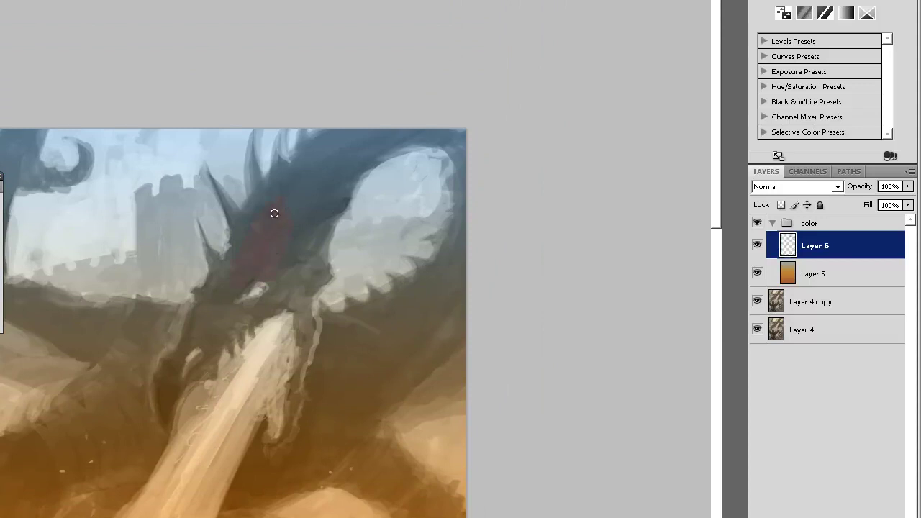
right_click(277, 214)
click(359, 246)
mouse_move(342, 157)
mouse_down()
mouse_move(284, 199)
mouse_move(343, 132)
mouse_move(281, 283)
mouse_move(336, 221)
mouse_up()
mouse_move(228, 263)
mouse_down()
mouse_move(173, 372)
mouse_move(184, 360)
mouse_up()
mouse_move(262, 280)
mouse_down()
mouse_move(279, 348)
mouse_move(230, 347)
mouse_move(190, 392)
mouse_move(180, 364)
mouse_up()
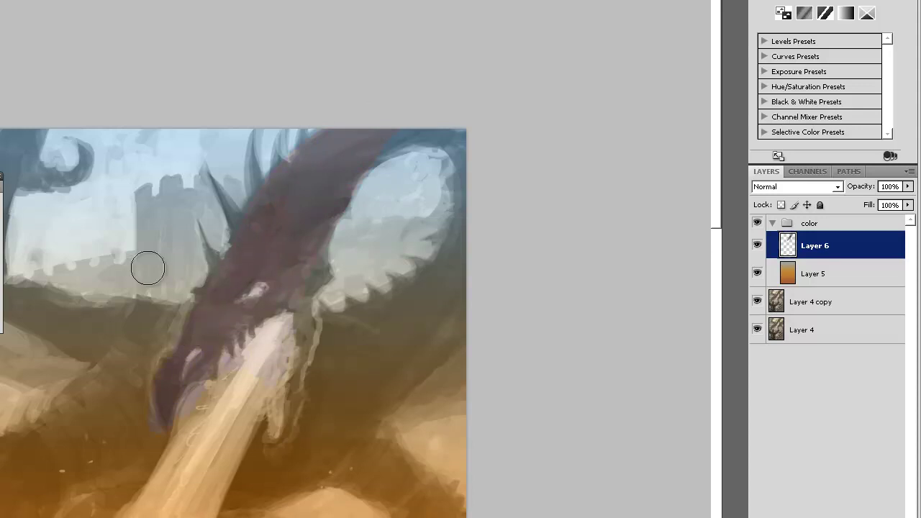
Step: Set the foreground color to 2f2424 and paint it over the dragon's lower jaw, shoulder, body and outstretched foreleg
click(268, 308)
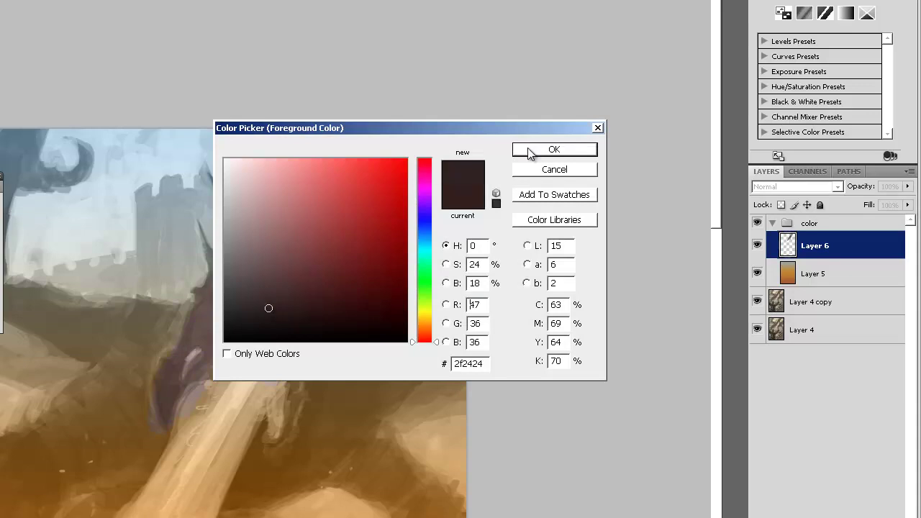
click(528, 148)
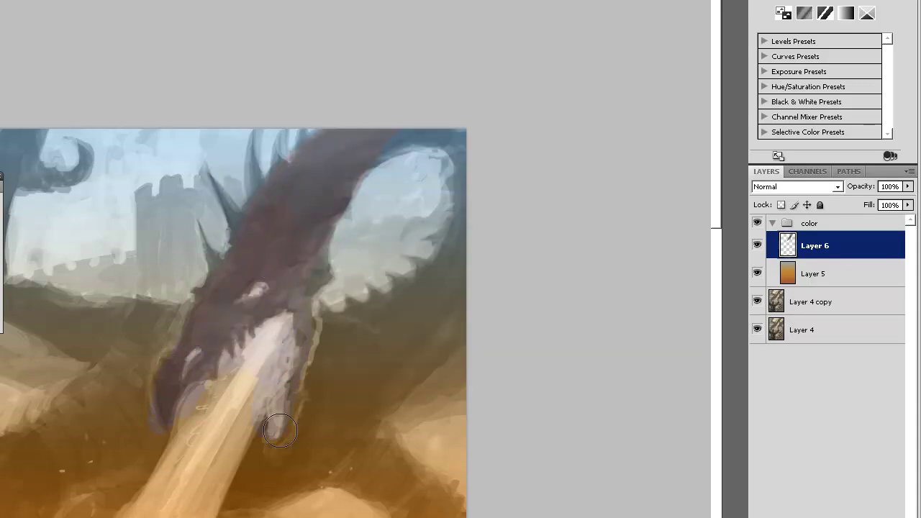
drag(376, 295, 343, 227)
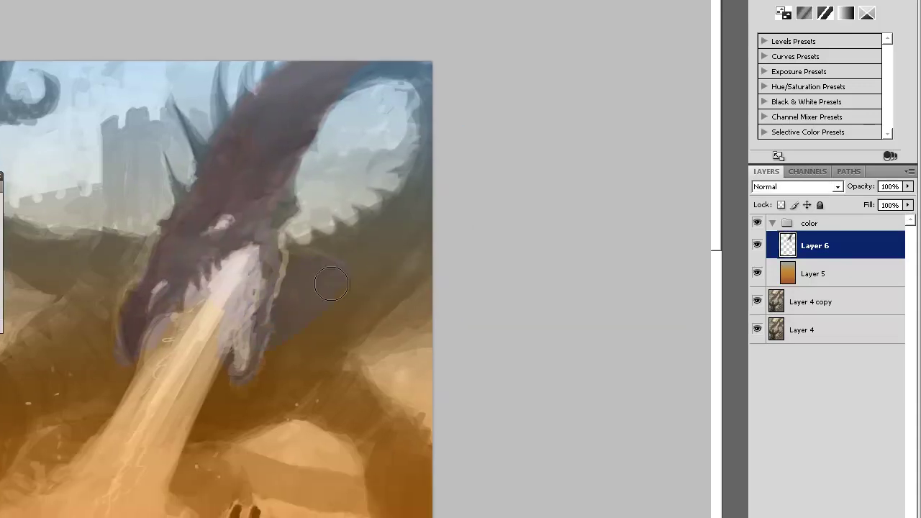
mouse_move(365, 288)
mouse_down()
mouse_move(316, 321)
mouse_move(296, 270)
mouse_move(372, 249)
mouse_move(406, 274)
mouse_up()
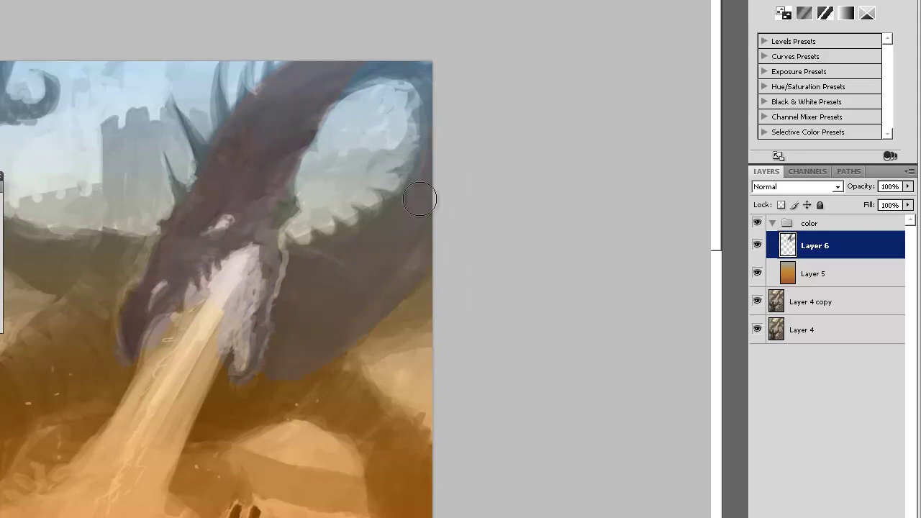
mouse_move(306, 106)
mouse_down()
mouse_move(370, 65)
mouse_move(434, 60)
mouse_move(320, 89)
mouse_move(388, 60)
mouse_move(362, 65)
mouse_move(424, 60)
mouse_up()
drag(408, 277, 601, 225)
mouse_move(310, 231)
mouse_down()
mouse_move(227, 302)
mouse_move(281, 288)
mouse_move(310, 317)
mouse_move(314, 338)
mouse_move(332, 238)
mouse_move(288, 232)
mouse_move(153, 376)
mouse_move(177, 364)
mouse_up()
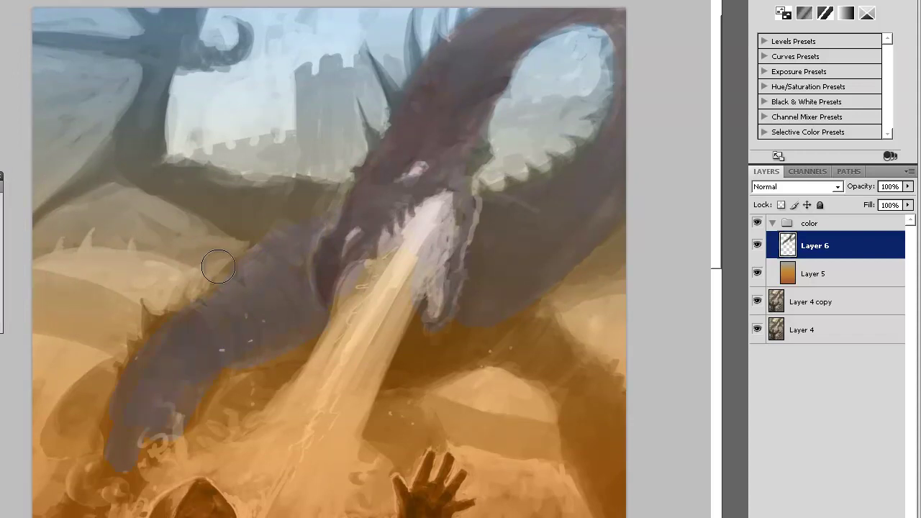
Step: Paint the spiky outer edge of the dragon's foreleg with a smaller brush
right_click(234, 256)
click(250, 321)
mouse_move(142, 315)
mouse_down()
mouse_move(142, 334)
mouse_move(167, 317)
mouse_up()
mouse_move(137, 350)
mouse_down()
mouse_move(130, 343)
mouse_move(141, 354)
mouse_up()
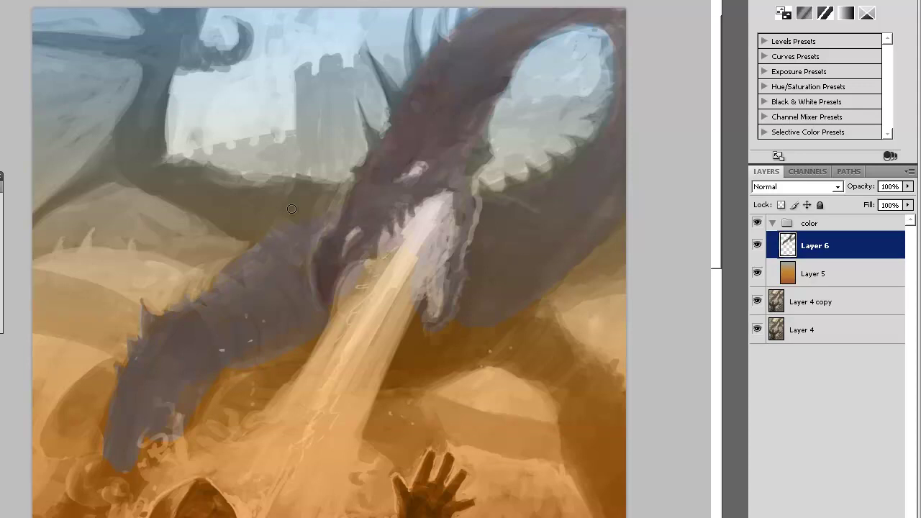
drag(544, 75, 438, 118)
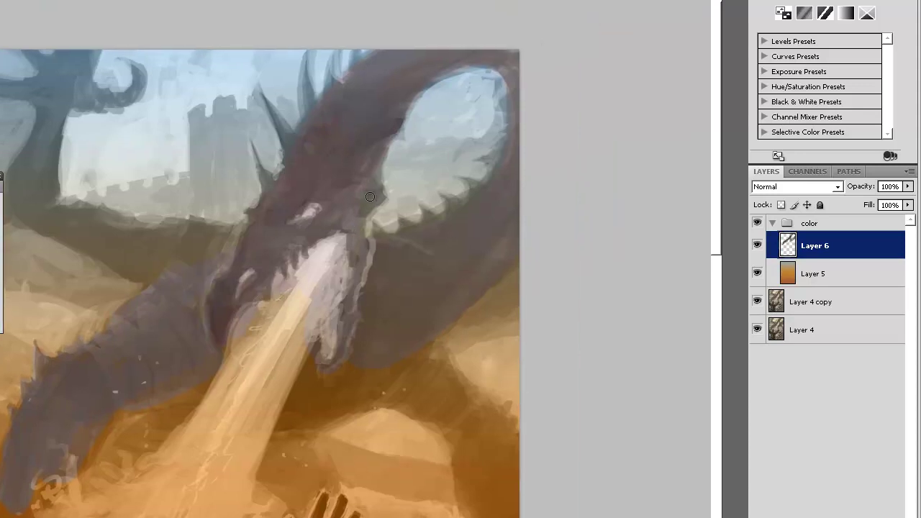
Step: Paint the dark brown over the dragon's head and neck horns and spikes
drag(269, 102, 291, 166)
drag(309, 49, 306, 121)
drag(360, 52, 353, 81)
drag(254, 150, 270, 204)
drag(455, 150, 357, 106)
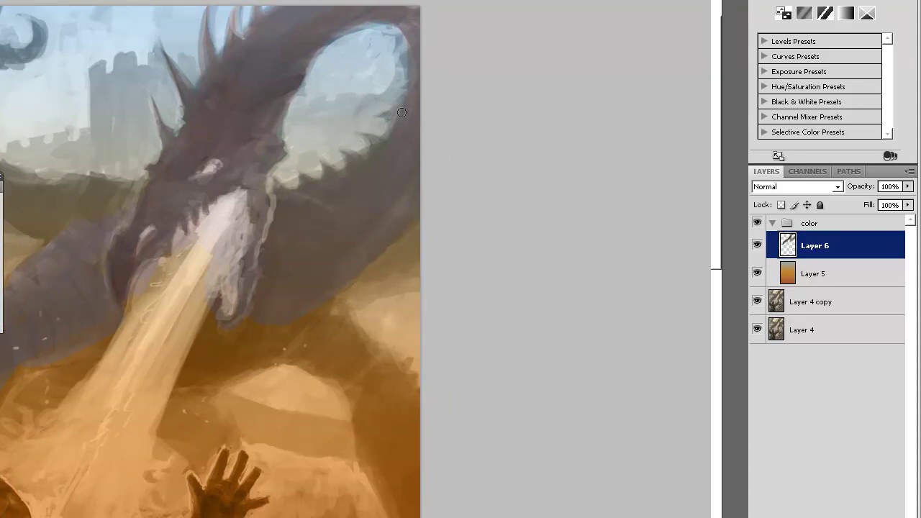
Step: Extend the dark brown over the dragon's underside below the jaw and beside the fire beam, adjusting the brush size
drag(335, 163, 325, 10)
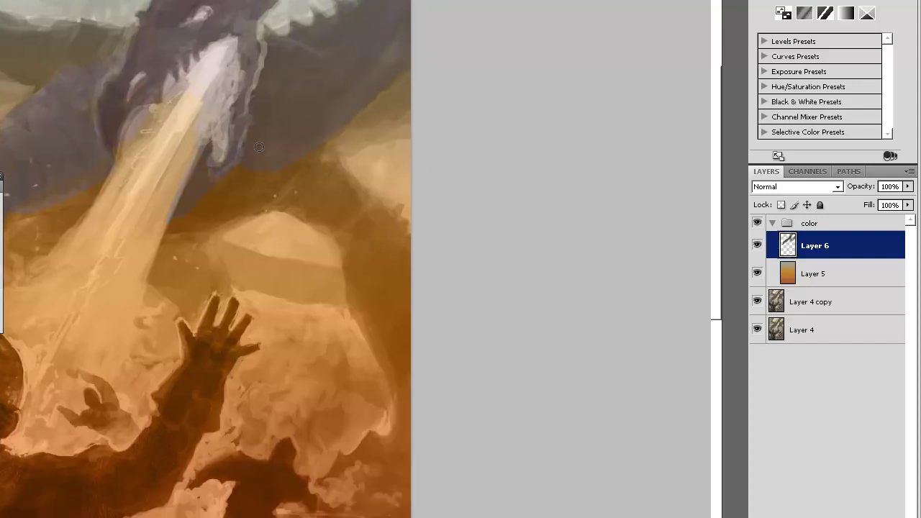
mouse_move(158, 250)
mouse_down()
mouse_move(175, 301)
mouse_move(157, 231)
mouse_move(171, 274)
mouse_up()
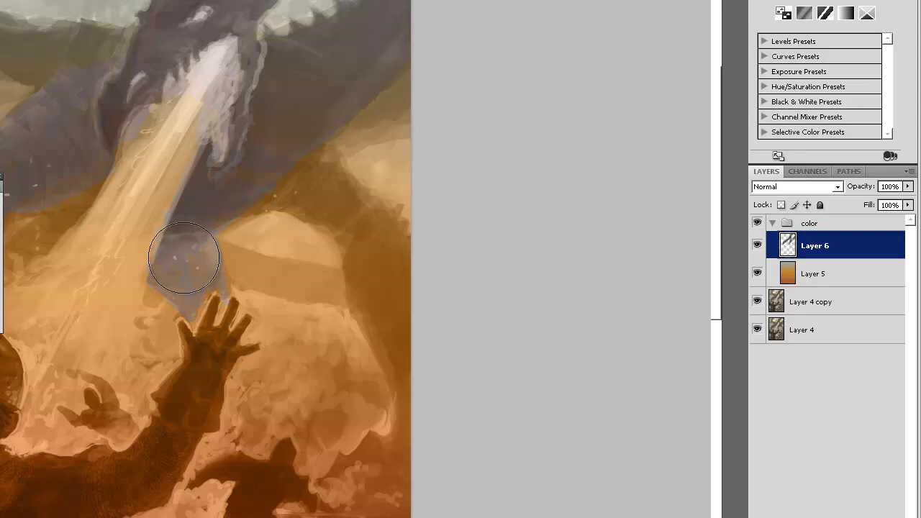
right_click(182, 263)
click(301, 285)
click(331, 222)
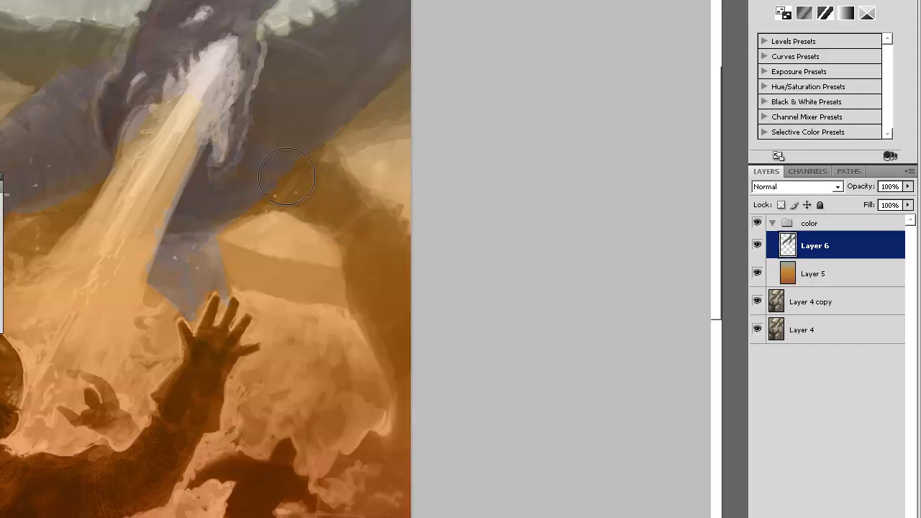
mouse_move(181, 238)
mouse_down()
mouse_move(153, 278)
mouse_move(193, 318)
mouse_move(175, 264)
mouse_move(184, 272)
mouse_move(226, 253)
mouse_move(187, 335)
mouse_move(153, 273)
mouse_move(219, 293)
mouse_move(216, 327)
mouse_move(244, 250)
mouse_up()
key(b)
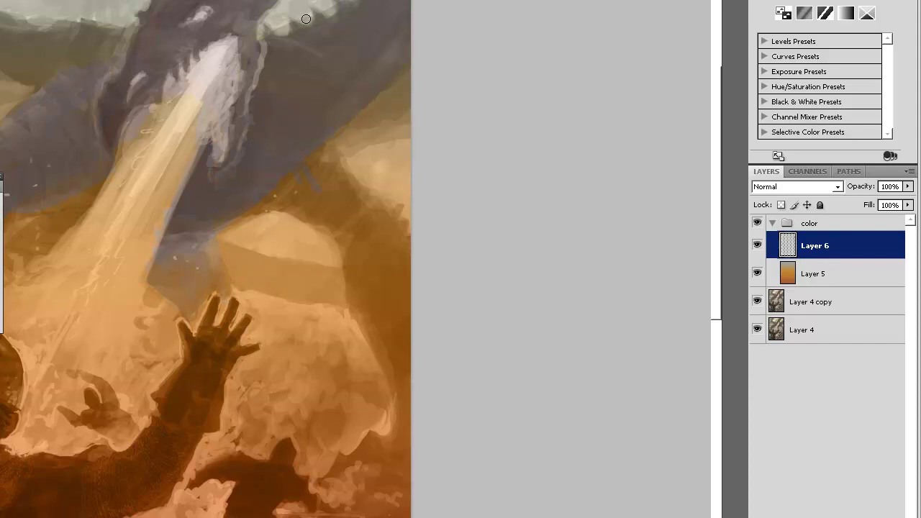
Step: Paint the dragon's hind leg behind the pale rock down toward the ground, adjusting the brush size
drag(346, 203, 341, 174)
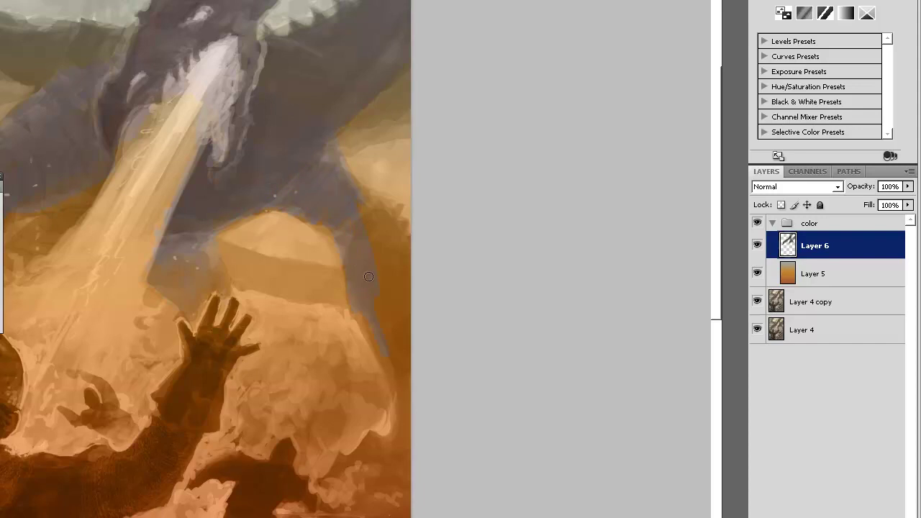
drag(336, 170, 390, 247)
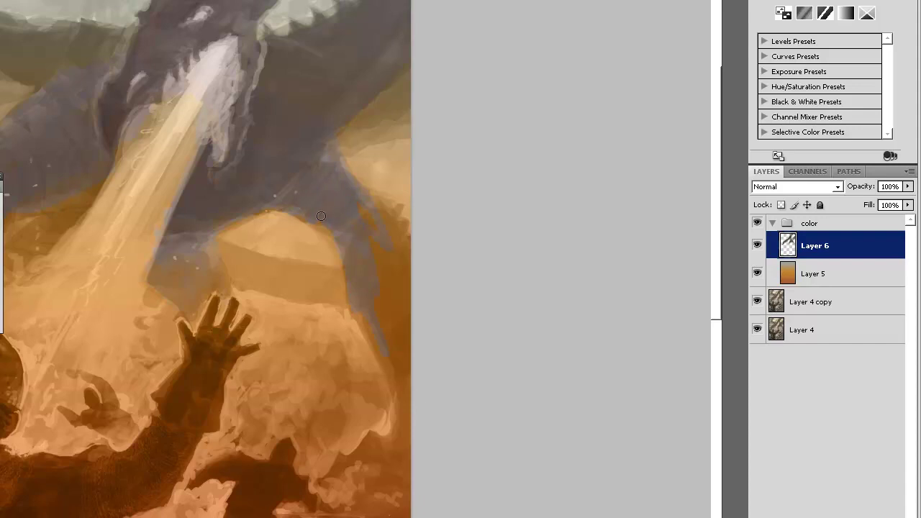
mouse_move(380, 233)
mouse_down()
mouse_move(417, 243)
mouse_move(408, 332)
mouse_move(348, 233)
mouse_move(363, 251)
mouse_move(383, 210)
mouse_move(406, 391)
mouse_up()
right_click(362, 220)
click(438, 251)
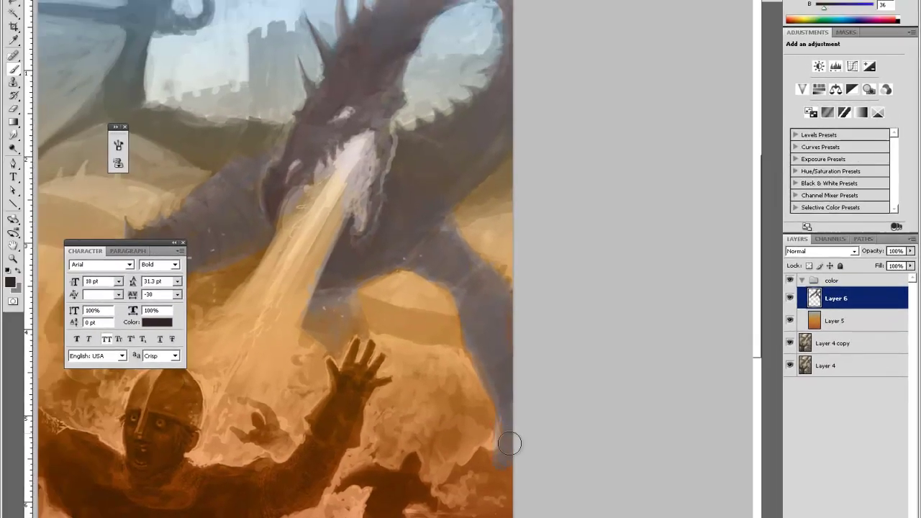
Step: Paint the dragon's lower hind leg and foot beside the burning ground with a 36 px brush
right_click(475, 434)
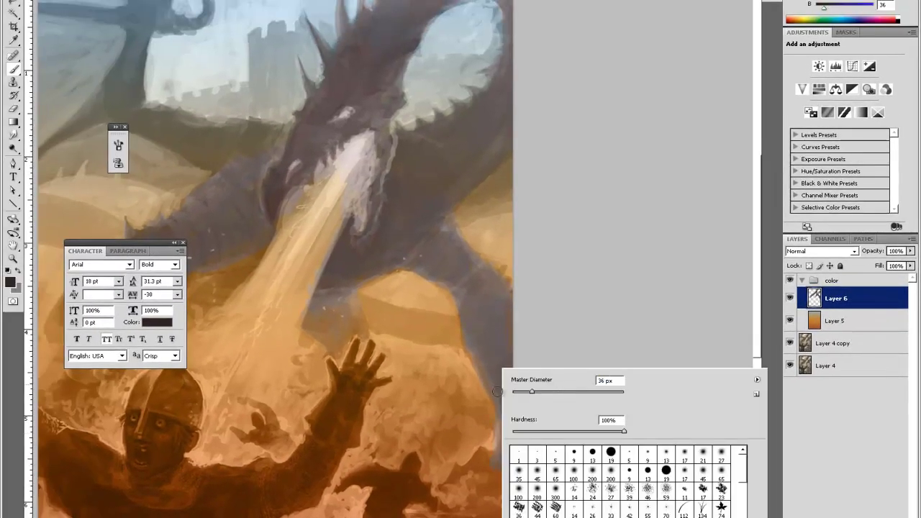
key(Return)
key(e)
key(b)
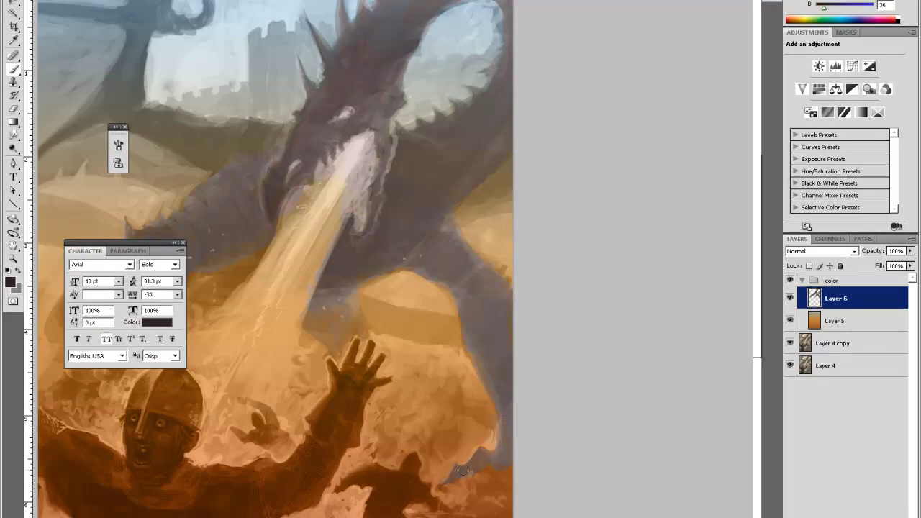
key(space)
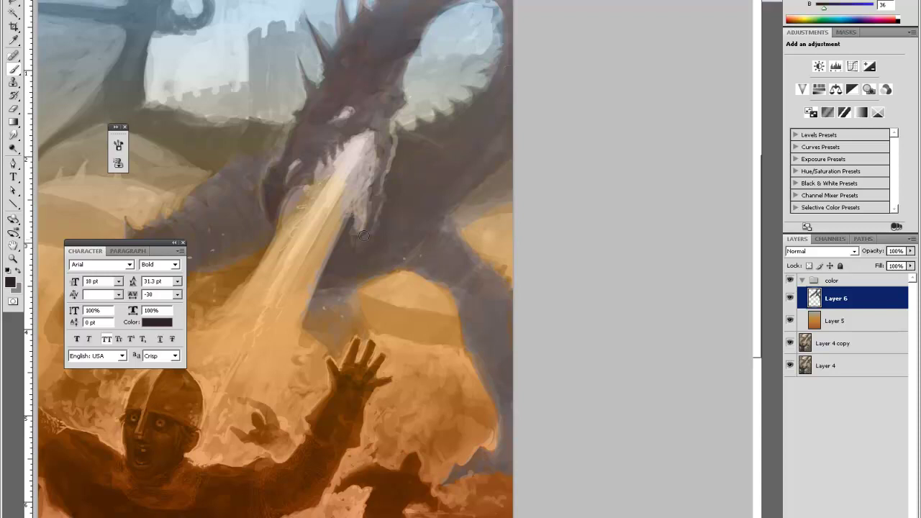
Step: Paint the dark brown over the shaded bands of the pale rock beneath the dragon and the hills behind its foreleg
drag(354, 294, 430, 320)
mouse_move(354, 297)
mouse_down()
mouse_move(448, 343)
mouse_move(396, 323)
mouse_move(366, 298)
mouse_move(438, 348)
mouse_move(441, 328)
mouse_move(384, 289)
mouse_move(336, 313)
mouse_move(350, 338)
mouse_move(361, 311)
mouse_up()
key(e)
key(space)
mouse_move(443, 162)
mouse_down()
mouse_move(564, 231)
mouse_move(685, 260)
mouse_up()
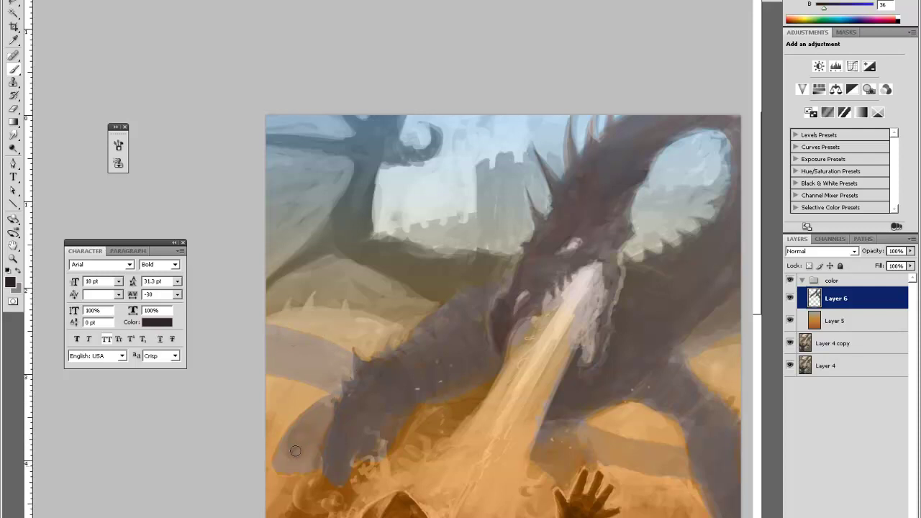
Step: Erase the excess color around the dragon's front foot and repaint the foot down toward the flames above the knight
key(e)
mouse_move(305, 488)
mouse_down()
mouse_move(344, 472)
mouse_move(333, 489)
mouse_move(361, 451)
mouse_up()
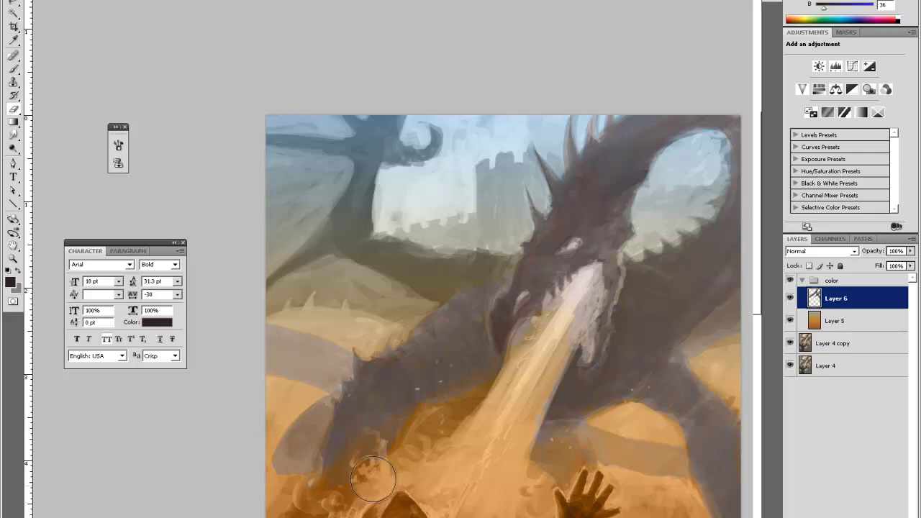
key(space)
drag(431, 449, 452, 373)
key(b)
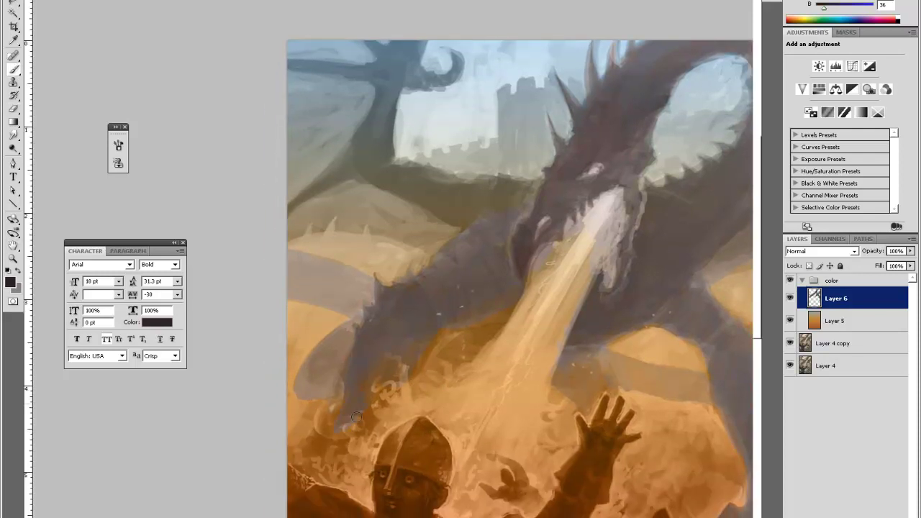
key(e)
drag(343, 452, 348, 464)
key(space)
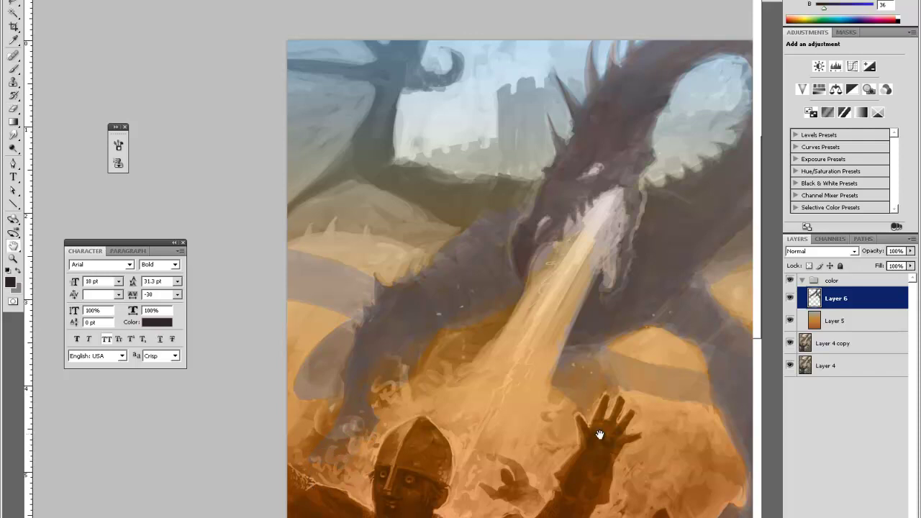
Step: Paint the dark gap between the dragon's foreleg and the fire beam, erasing the overspill at the flames
key(b)
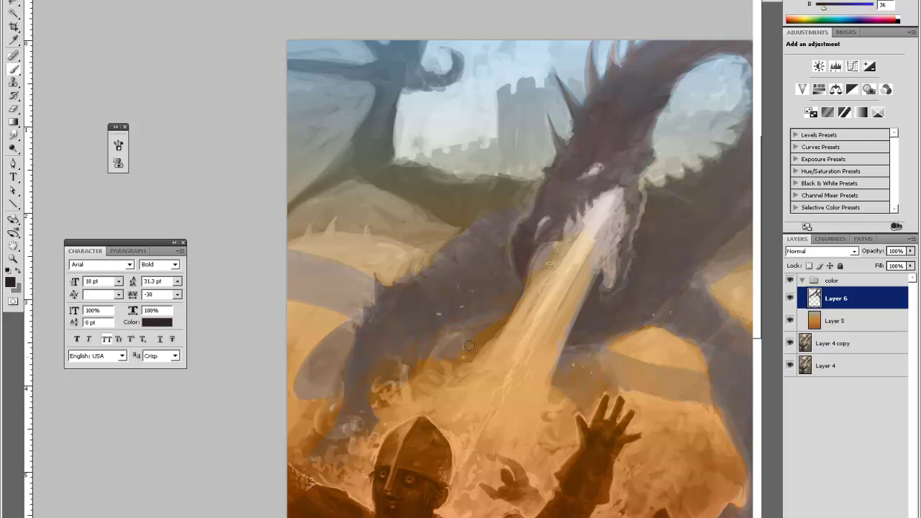
key(e)
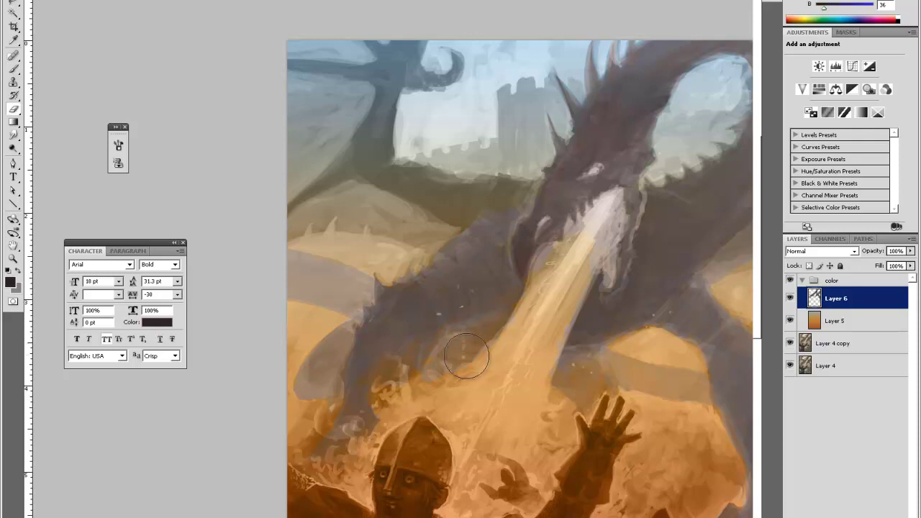
key(space)
mouse_move(574, 447)
mouse_down()
mouse_move(565, 479)
mouse_move(614, 461)
mouse_up()
Step: Paint the dragon's raised wing arm and its curled claw against the sky
key(b)
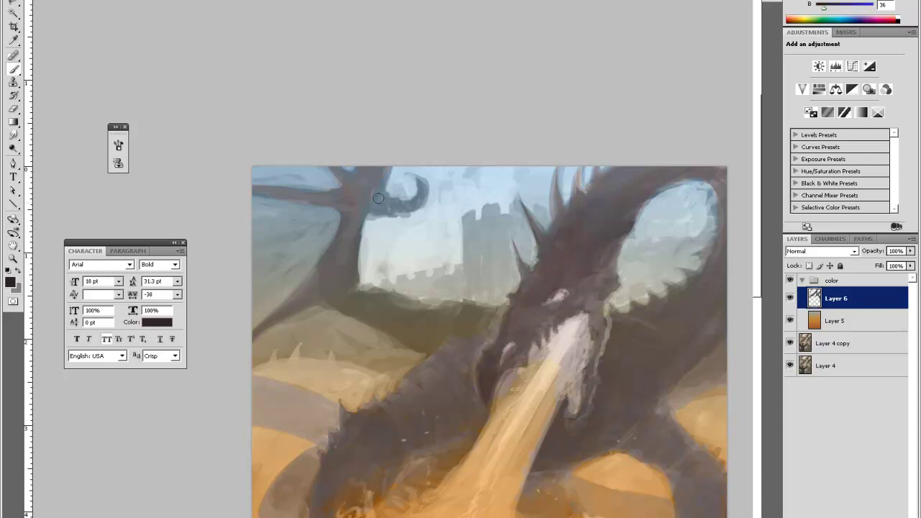
mouse_move(388, 208)
mouse_down()
mouse_move(417, 203)
mouse_move(415, 177)
mouse_move(414, 208)
mouse_up()
key(ctrl+minus)
key(ctrl+minus)
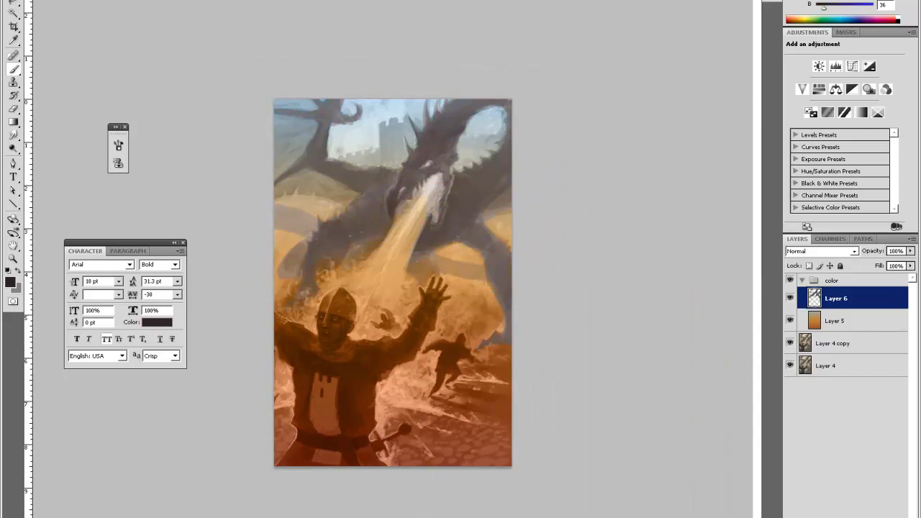
Step: Add another empty layer in the color group and set the foreground color to 5e4a37
key(ctrl+shift+alt+n)
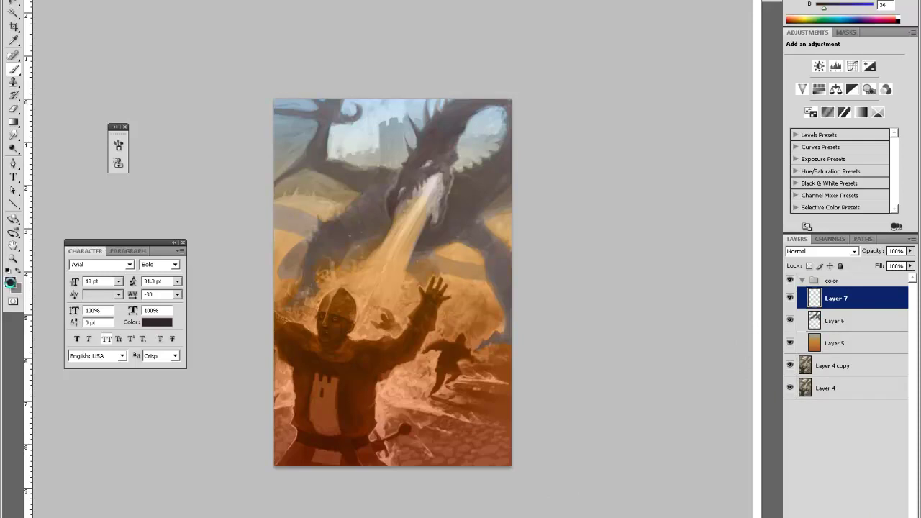
click(11, 282)
drag(430, 342, 424, 321)
drag(516, 375, 525, 369)
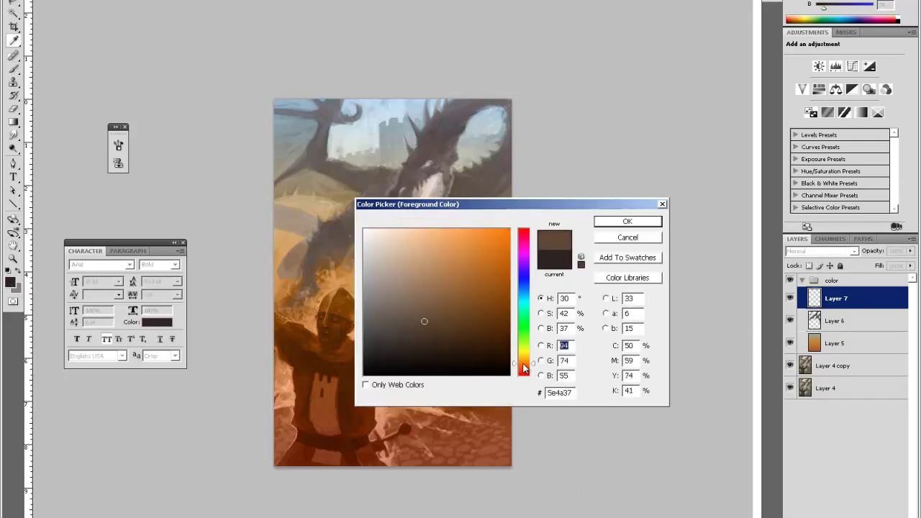
key(Return)
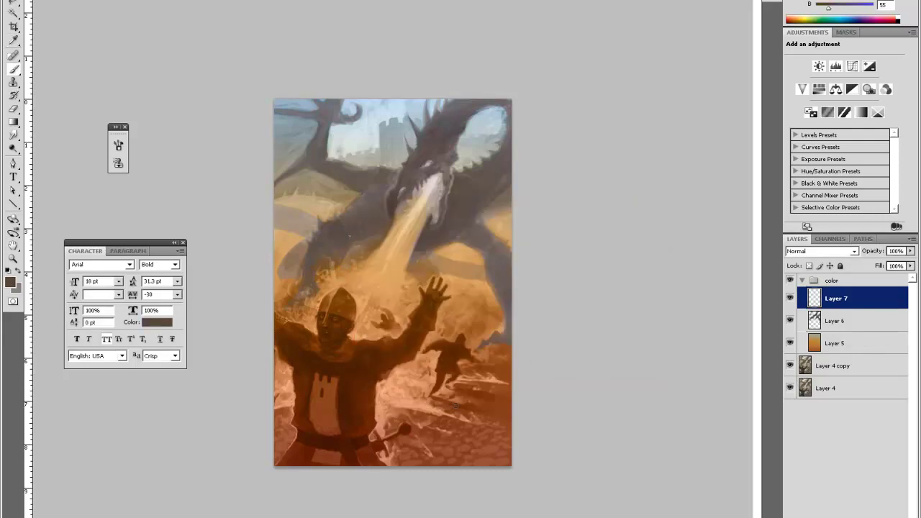
Step: Paint the brown over the cobblestone ground around the knight's waist and behind the running figure with an enlarged brush
right_click(463, 393)
drag(505, 393, 550, 393)
drag(461, 430, 426, 464)
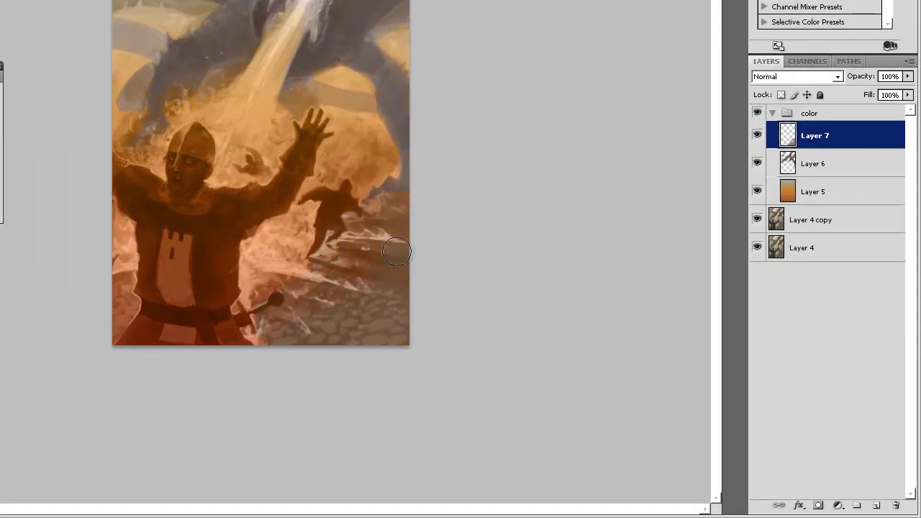
drag(265, 277, 302, 272)
drag(273, 336, 372, 236)
Step: Paint the brown over the distant castle tower and the background hills, erasing the overspill
drag(117, 292, 111, 336)
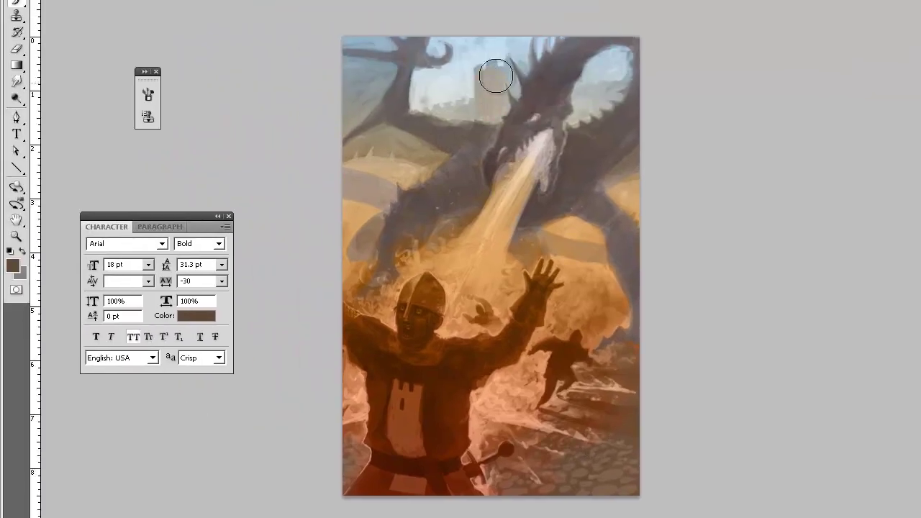
key(e)
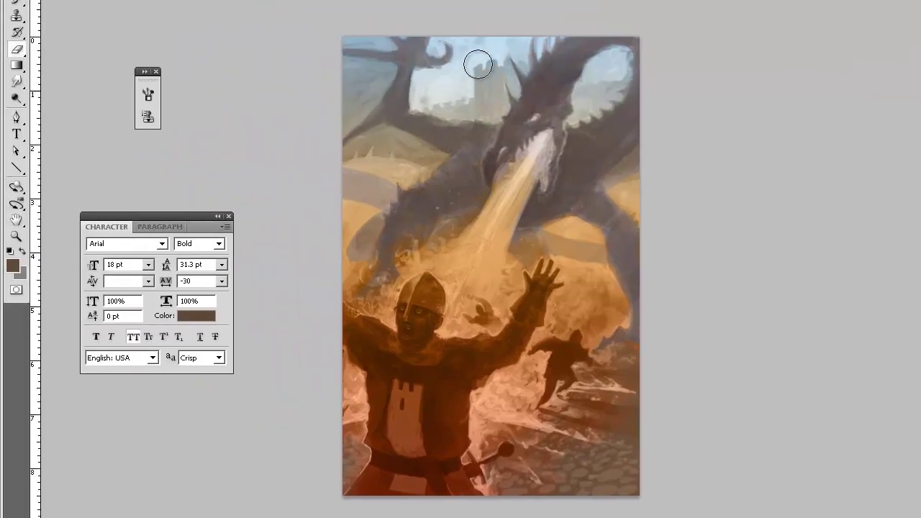
drag(597, 89, 573, 117)
key(b)
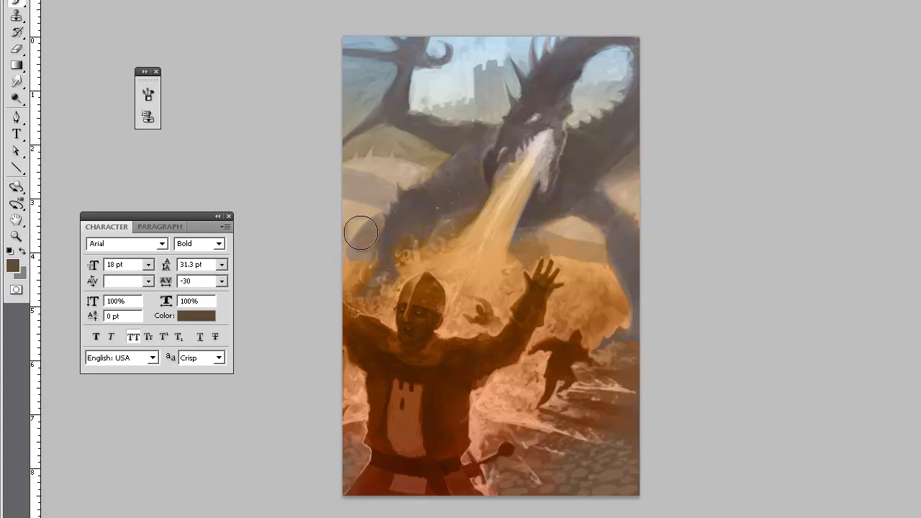
key(e)
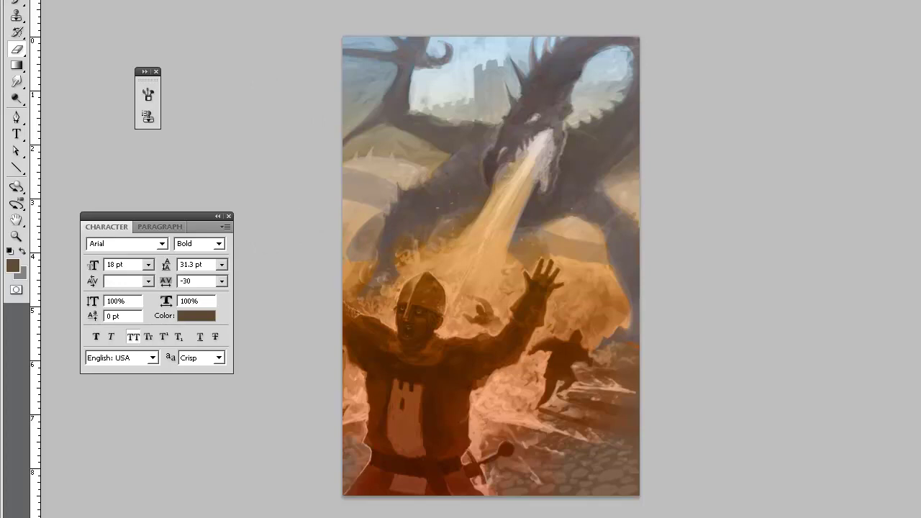
Step: Set the foreground color to cd2200 and add another empty layer in the color group
click(12, 265)
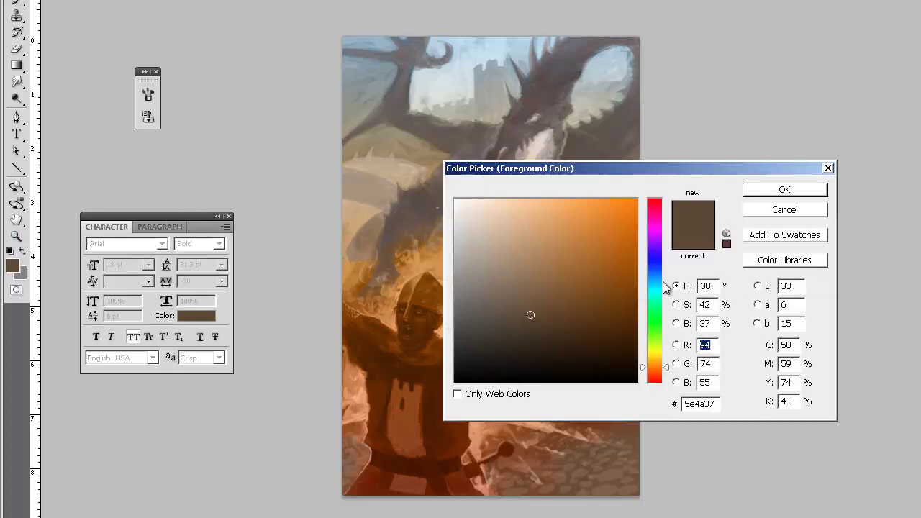
drag(652, 370, 655, 378)
click(636, 235)
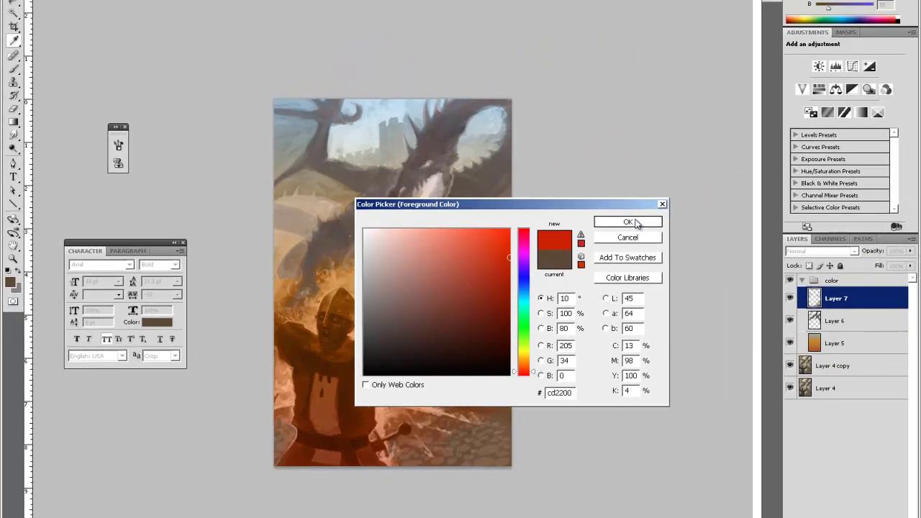
click(777, 192)
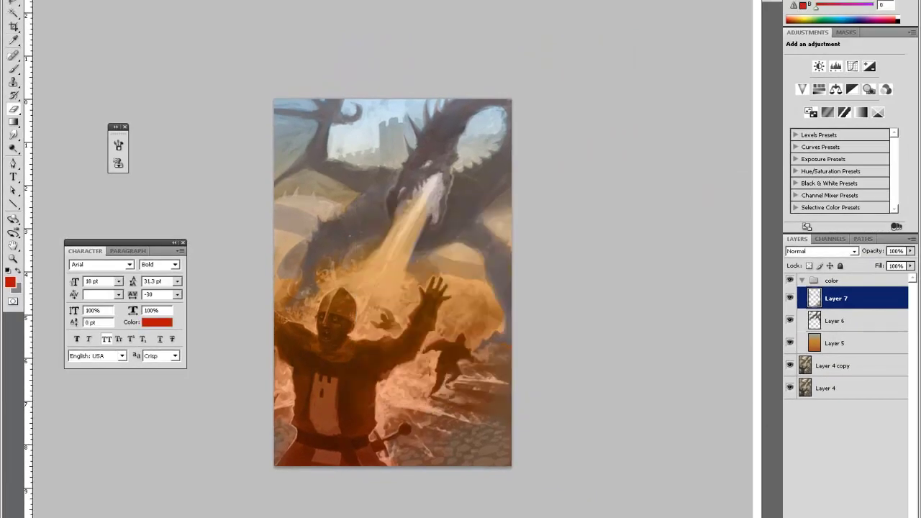
key(ctrl+shift+alt+n)
Step: Paint the knight's skirt and belt area red with a smaller brush
key(z)
click(310, 447)
click(355, 457)
key(h)
drag(360, 442, 440, 374)
key(b)
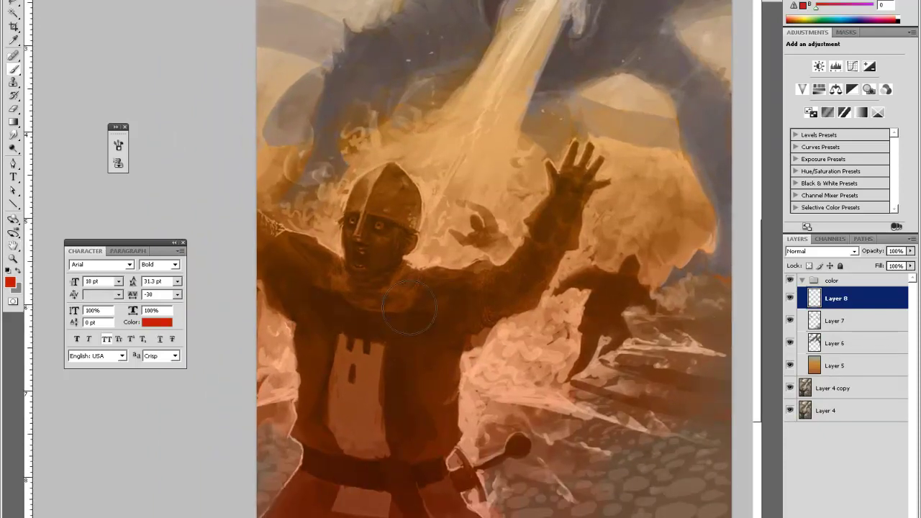
right_click(407, 309)
click(310, 475)
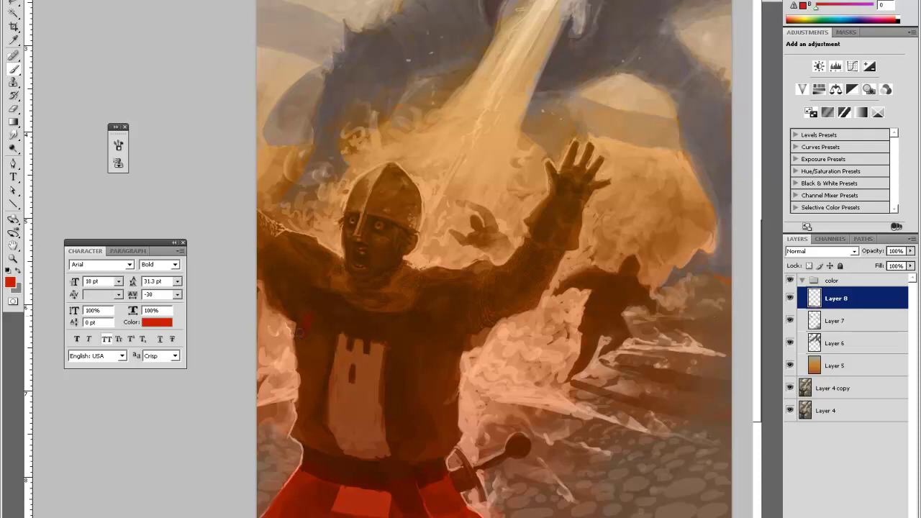
Step: Paint the knight's tunic and shoulders red over the chest and castle emblem, using a larger brush
key(b)
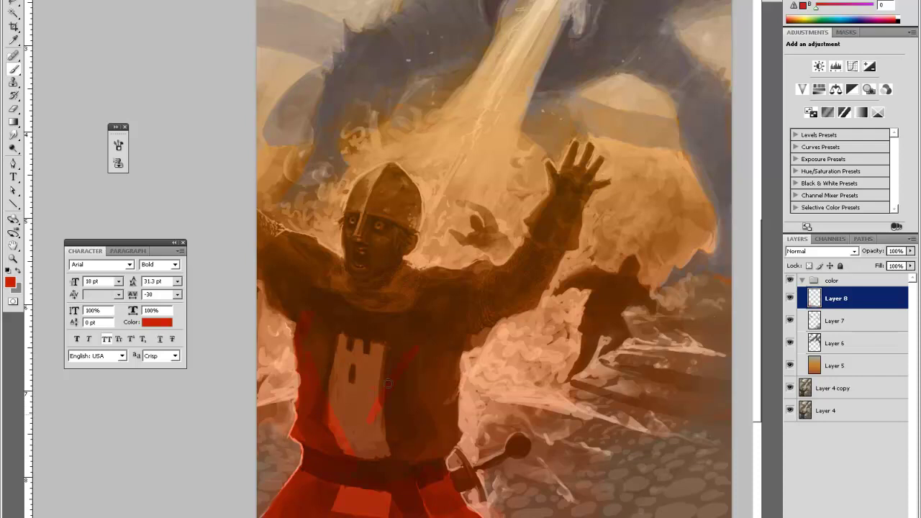
right_click(410, 354)
click(455, 375)
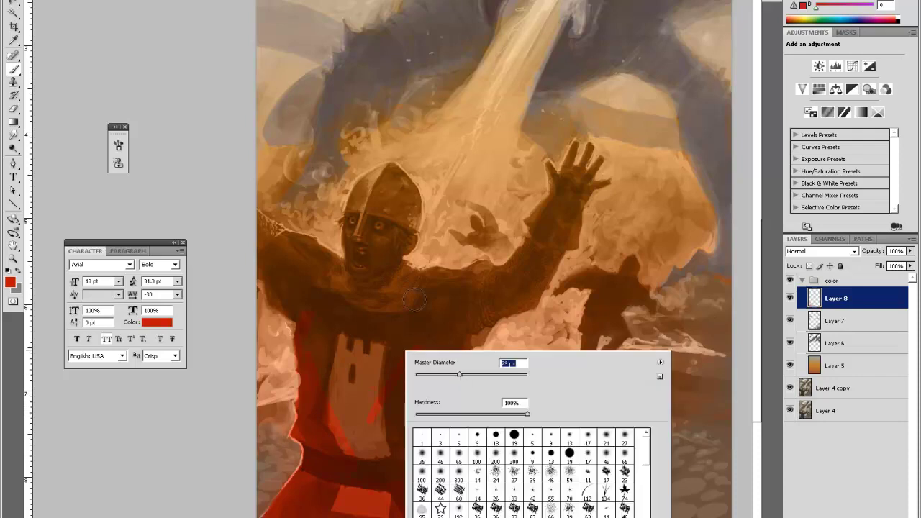
drag(367, 380, 383, 308)
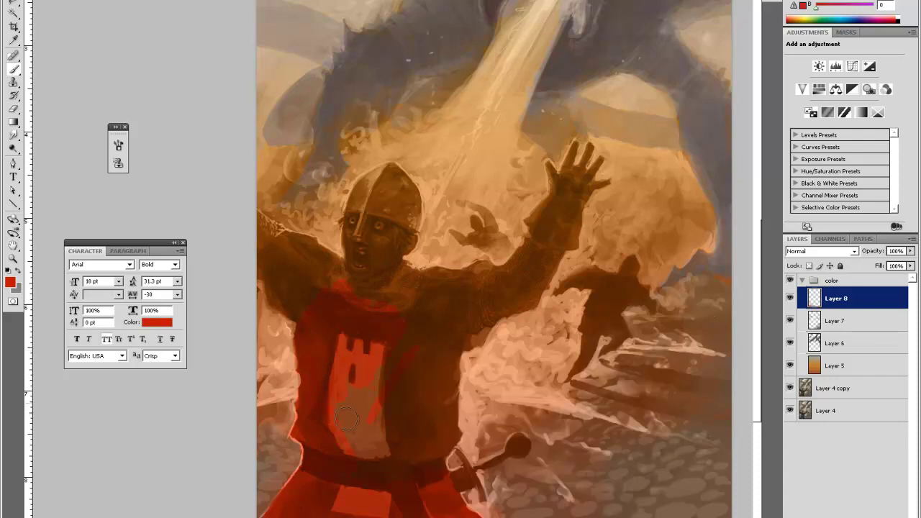
mouse_move(362, 435)
mouse_down()
mouse_move(394, 401)
mouse_move(419, 320)
mouse_up()
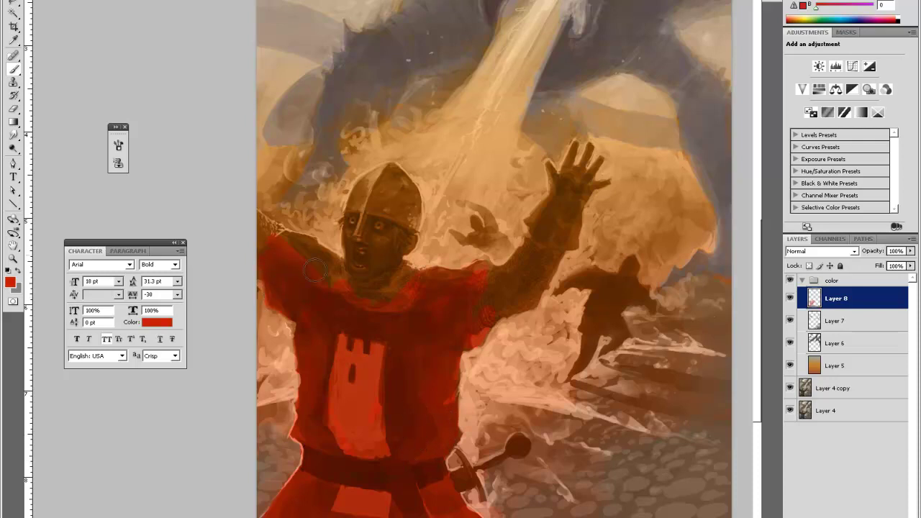
Step: Refine the red edges along the tunic's shoulders and sleeves, erasing the overspill around the raised arms
key(e)
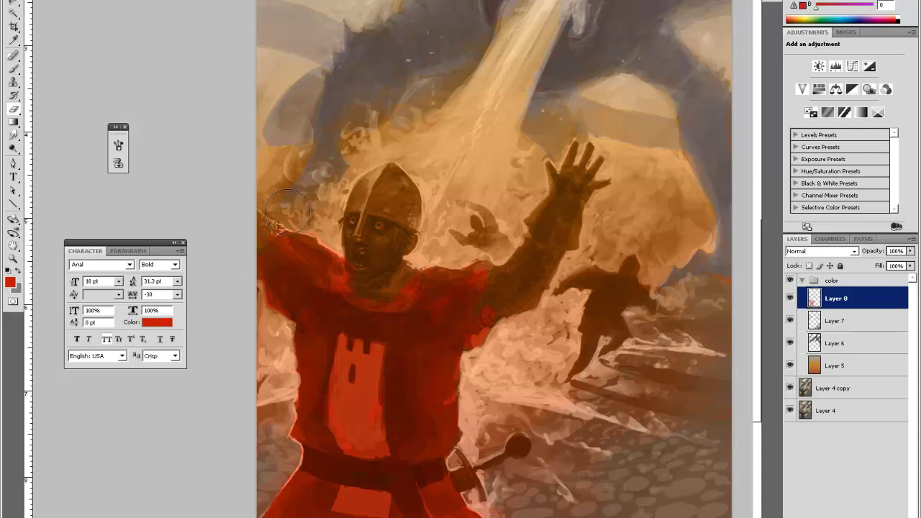
key(b)
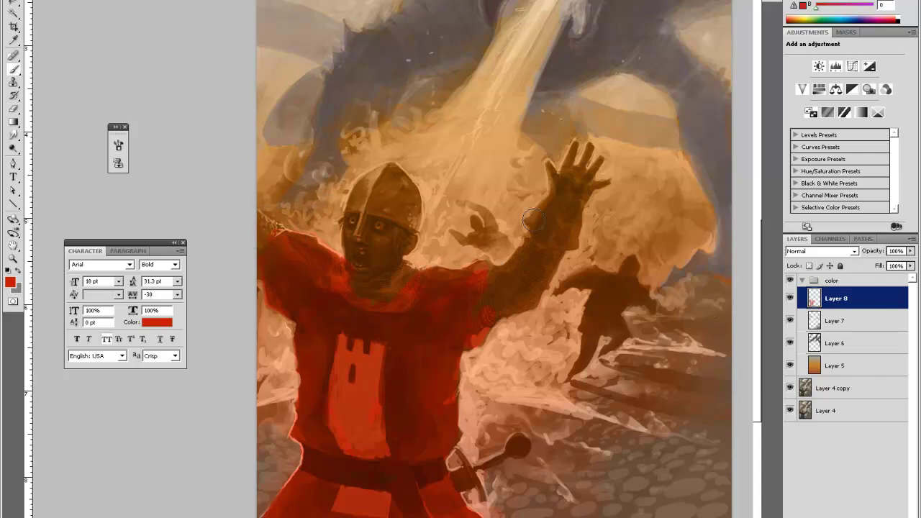
key(e)
mouse_move(605, 275)
mouse_down()
mouse_move(627, 257)
mouse_move(645, 277)
mouse_up()
mouse_move(595, 326)
mouse_down()
mouse_move(618, 263)
mouse_move(593, 293)
mouse_move(638, 289)
mouse_up()
key(b)
right_click(597, 310)
drag(642, 321, 637, 321)
mouse_move(590, 349)
mouse_down()
mouse_move(615, 329)
mouse_move(580, 356)
mouse_move(620, 324)
mouse_move(590, 347)
mouse_up()
key(e)
mouse_move(616, 318)
mouse_down()
mouse_move(615, 357)
mouse_move(635, 297)
mouse_up()
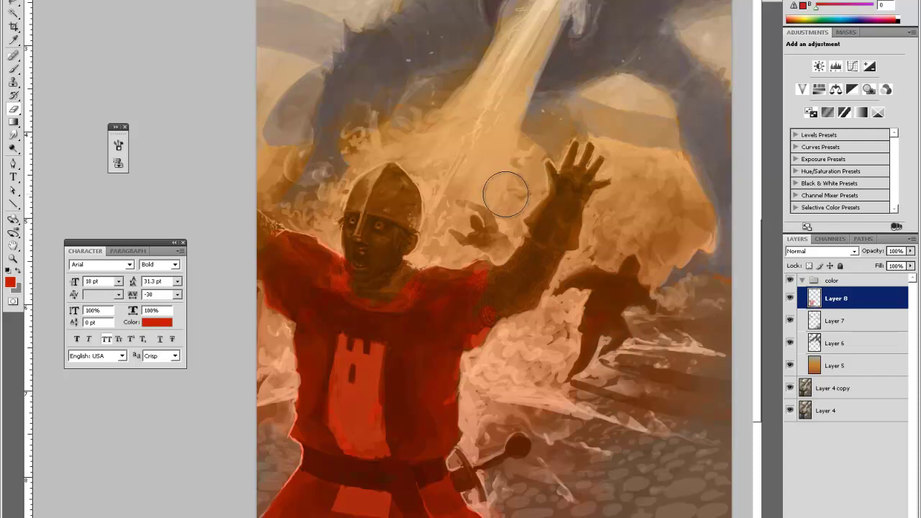
Step: Darken the red tunic layer with Hue/Saturation by lowering the Lightness to about -60
key(space)
mouse_move(549, 305)
mouse_down()
mouse_move(551, 270)
mouse_move(539, 309)
mouse_up()
key(ctrl+u)
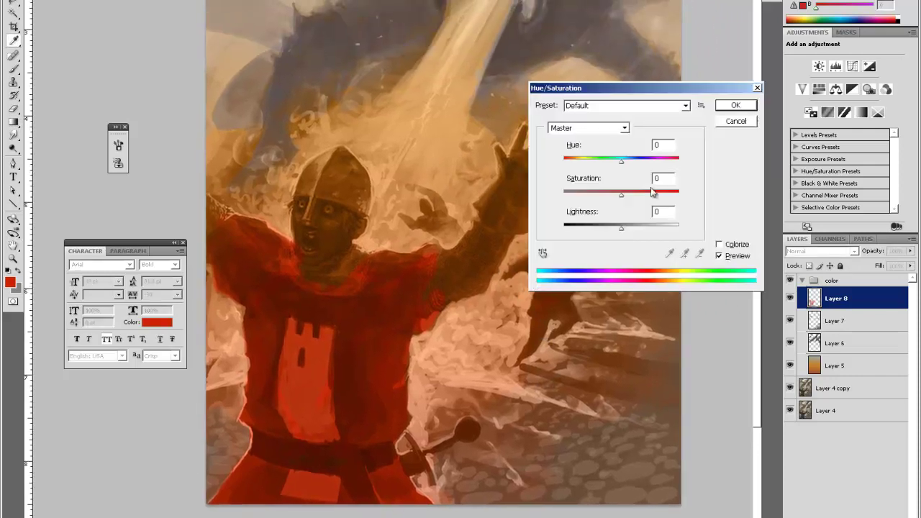
drag(621, 228, 586, 234)
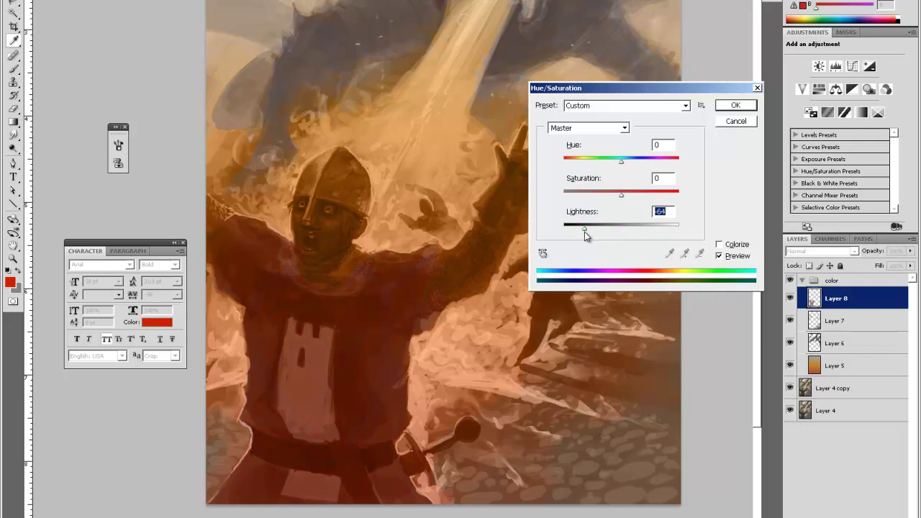
drag(585, 232, 587, 232)
click(732, 108)
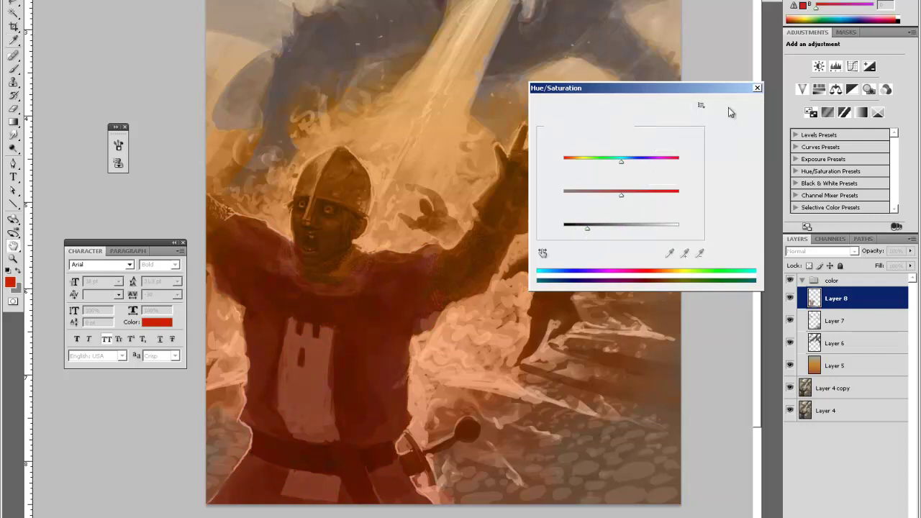
Step: Add another empty layer in the color group and set the foreground color to a medium blue of hue 220
scroll(558, 309, up, 5)
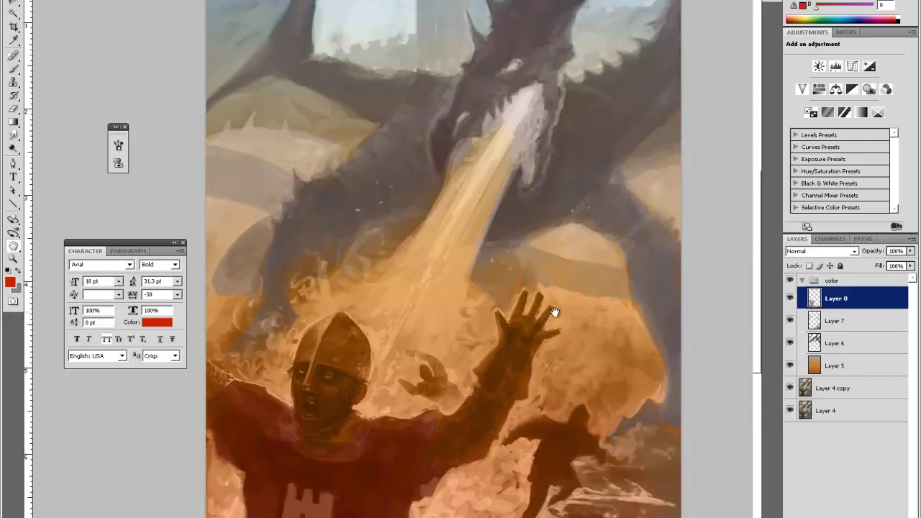
scroll(556, 314, down, 5)
scroll(494, 304, up, 1)
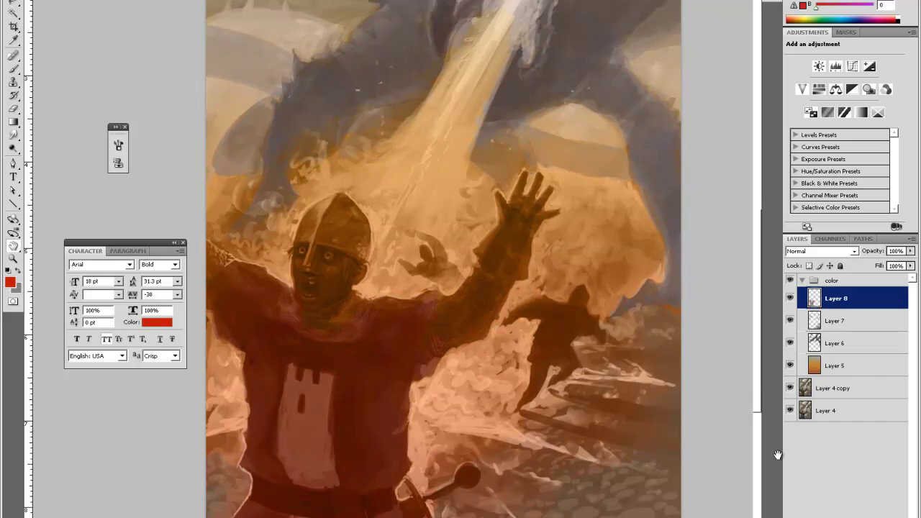
key(ctrl+shift+alt+n)
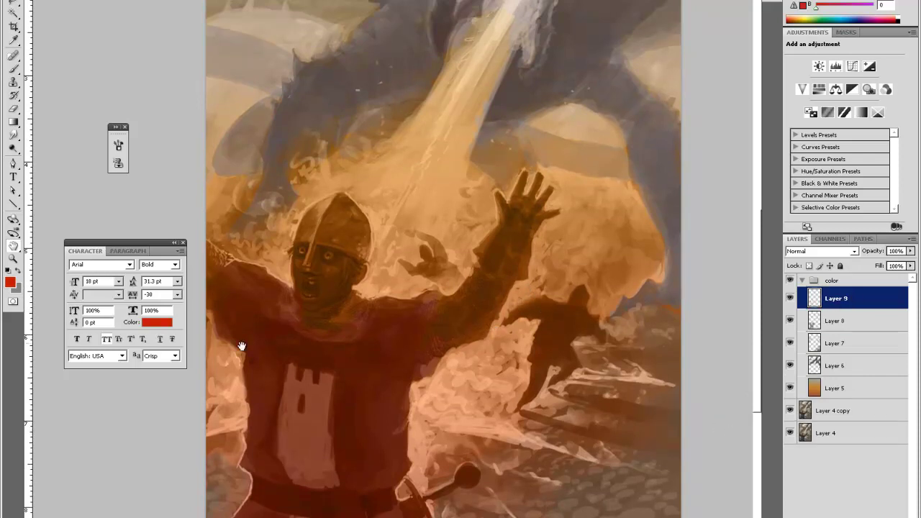
click(11, 282)
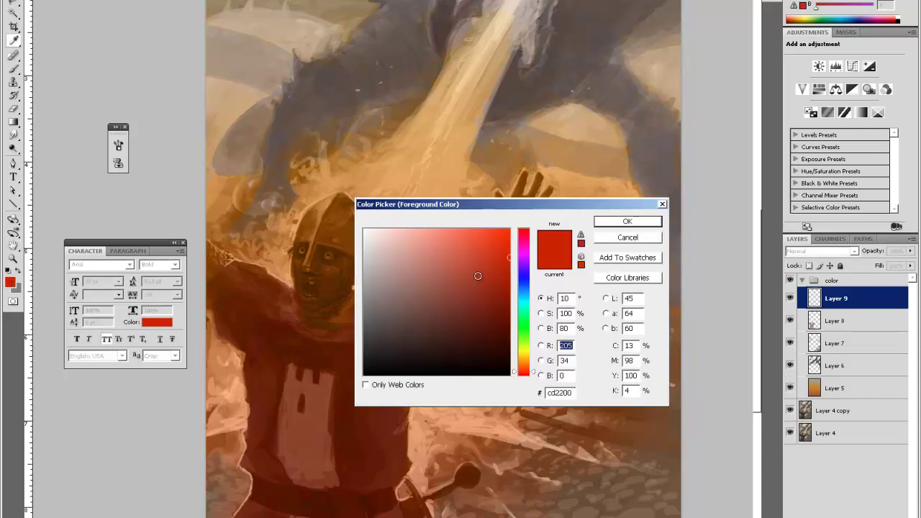
click(525, 286)
drag(434, 271, 448, 248)
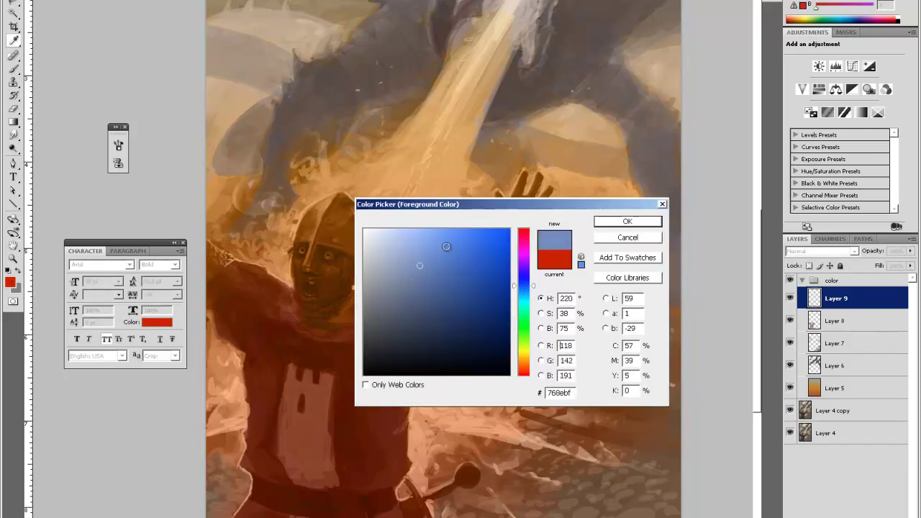
key(Return)
Step: Paint the knight's helmet blue on both sides of its central ridge
drag(325, 209, 317, 224)
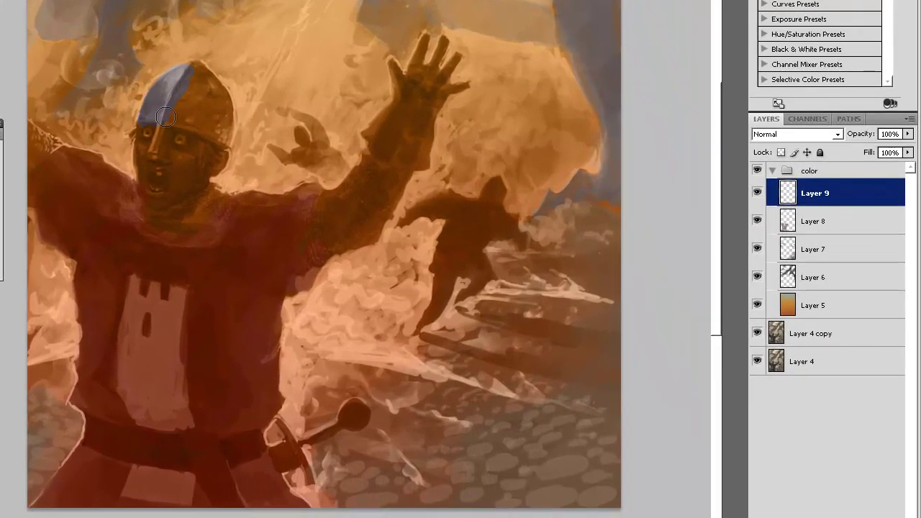
mouse_move(166, 117)
mouse_down()
mouse_move(196, 73)
mouse_move(180, 79)
mouse_move(210, 86)
mouse_move(199, 125)
mouse_move(214, 125)
mouse_move(204, 82)
mouse_move(225, 137)
mouse_move(211, 71)
mouse_move(200, 65)
mouse_move(228, 104)
mouse_move(214, 84)
mouse_move(210, 96)
mouse_move(203, 83)
mouse_move(192, 108)
mouse_move(183, 96)
mouse_move(220, 130)
mouse_up()
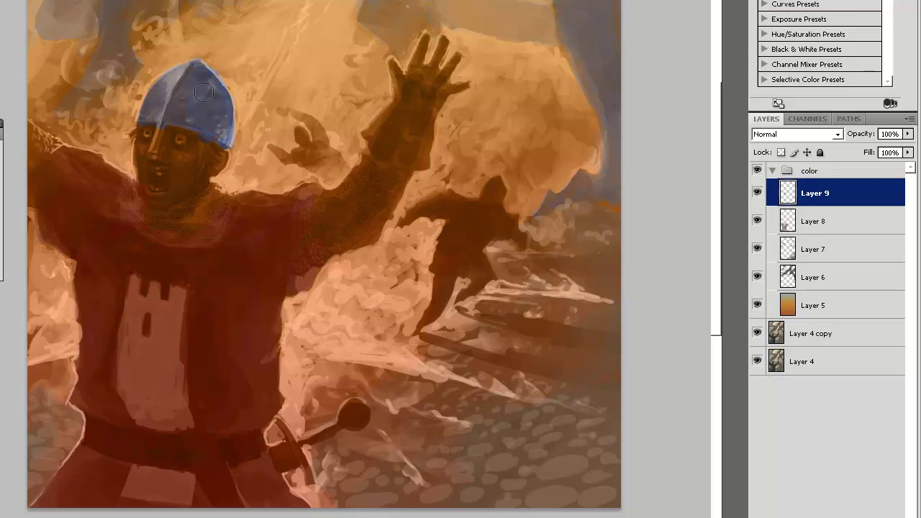
key(bracketright)
key(bracketright)
key(bracketright)
key(bracketright)
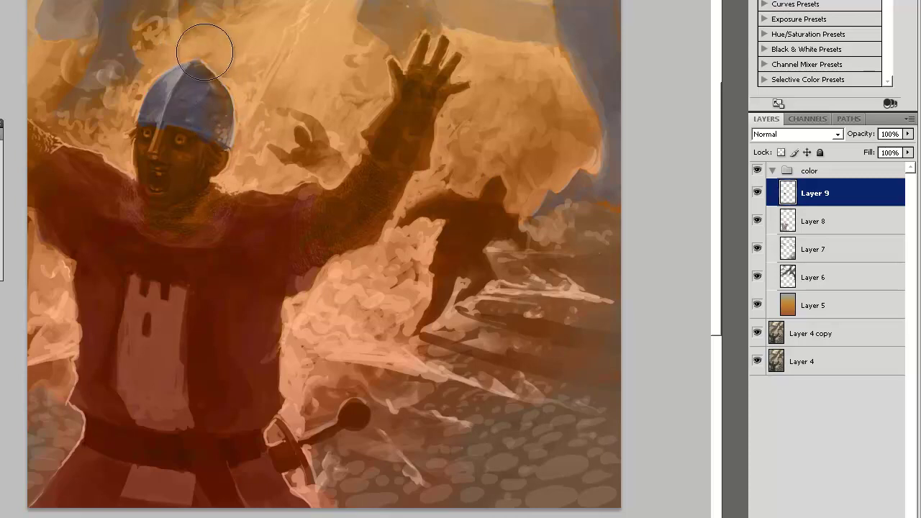
Step: Paint the helmet's nose guard blue with a smaller brush and clean up its edges
key(bracketleft)
key(bracketleft)
key(bracketleft)
key(bracketleft)
right_click(161, 104)
click(175, 131)
click(157, 151)
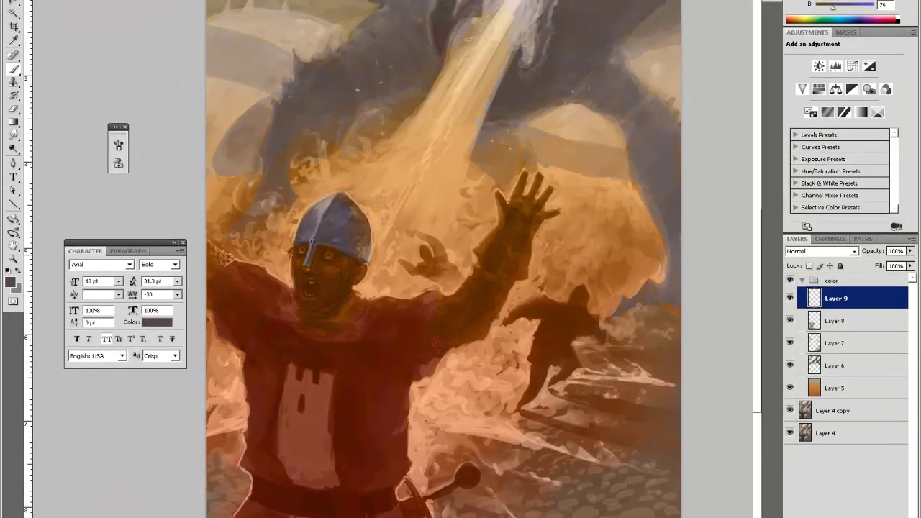
key(e)
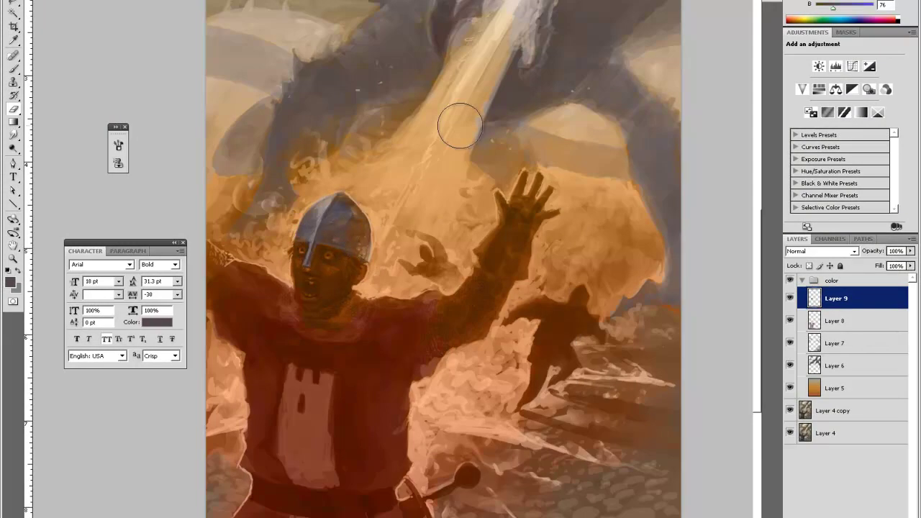
Step: Paint the chainmail around the knight's neck blue-gray, erasing the overspill near the face and shoulder
key(b)
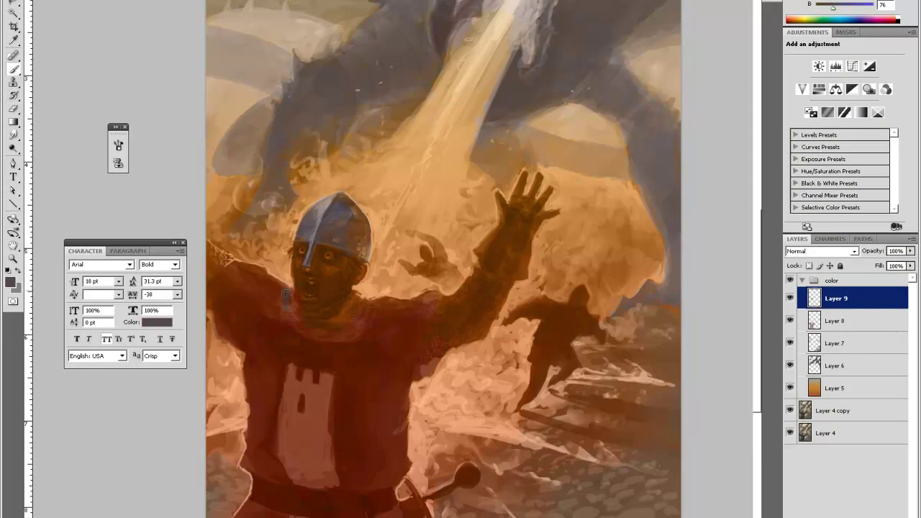
drag(288, 301, 299, 328)
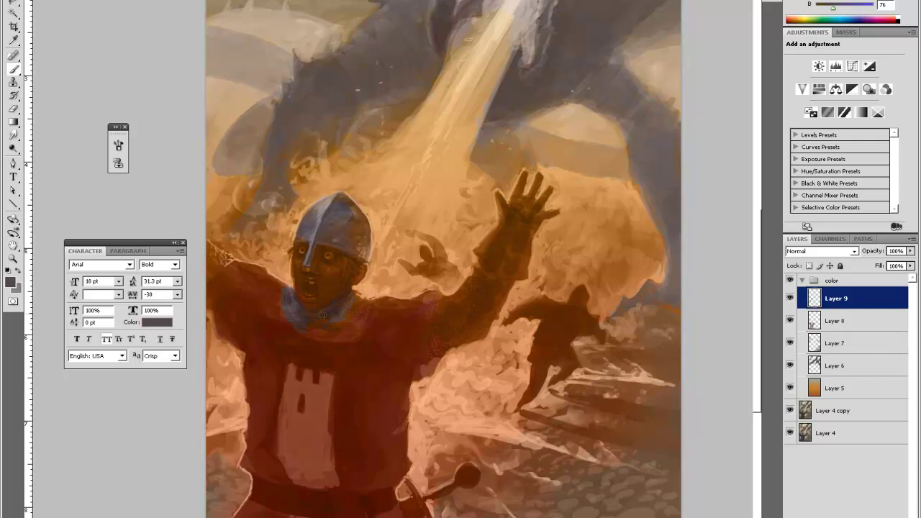
drag(322, 315, 326, 318)
key(e)
drag(292, 281, 295, 287)
key(b)
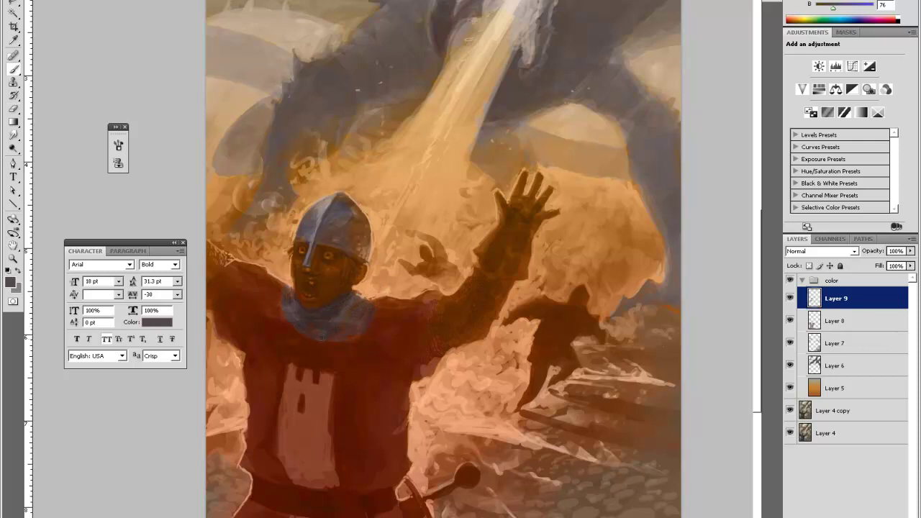
key(e)
drag(359, 293, 382, 288)
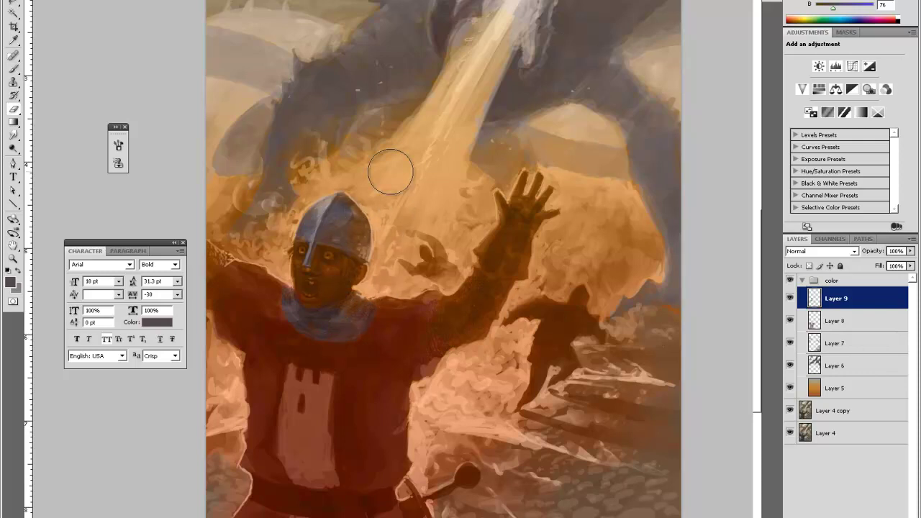
Step: Paint the chainmail sleeves on both raised arms blue-gray, partly erasing the color to soften it
key(b)
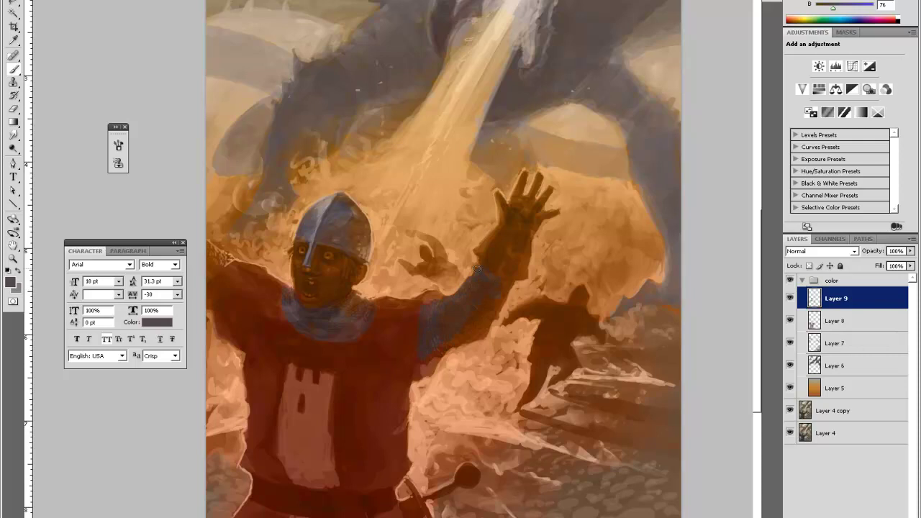
key(e)
mouse_move(473, 301)
mouse_down()
mouse_move(474, 288)
mouse_move(436, 360)
mouse_move(450, 304)
mouse_up()
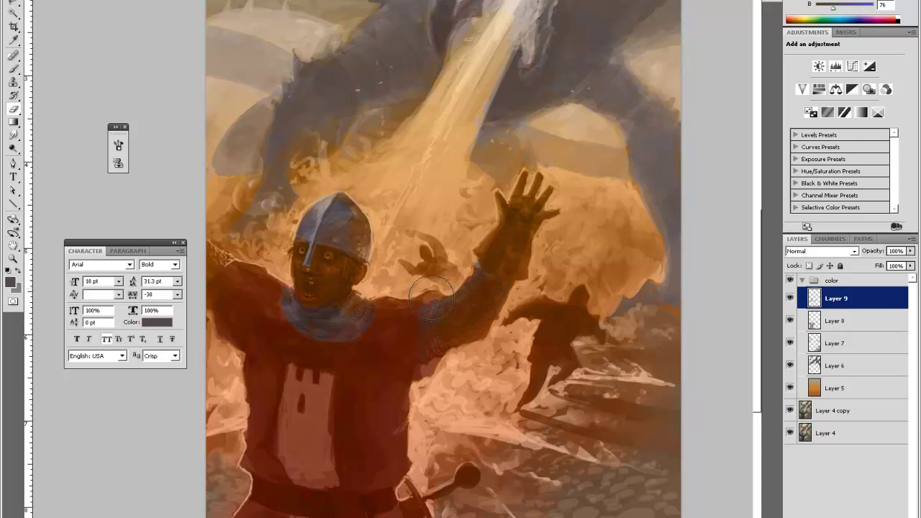
key(b)
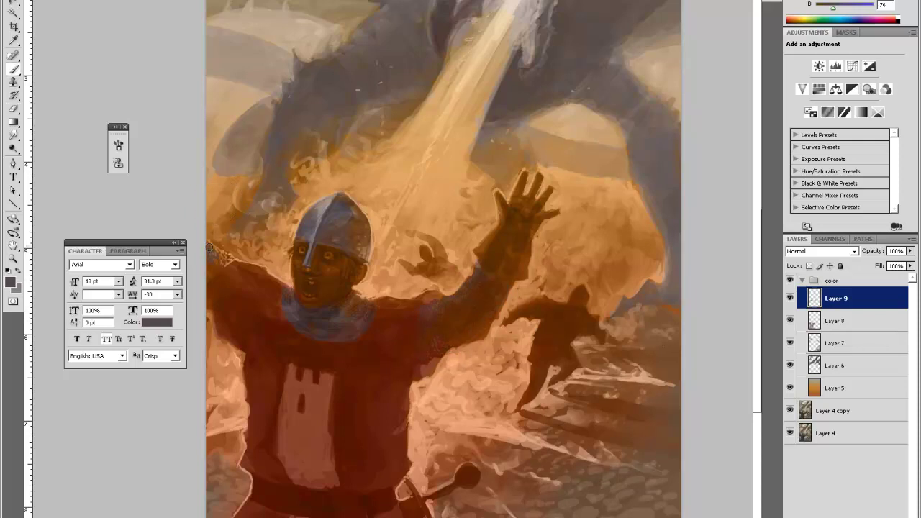
key(e)
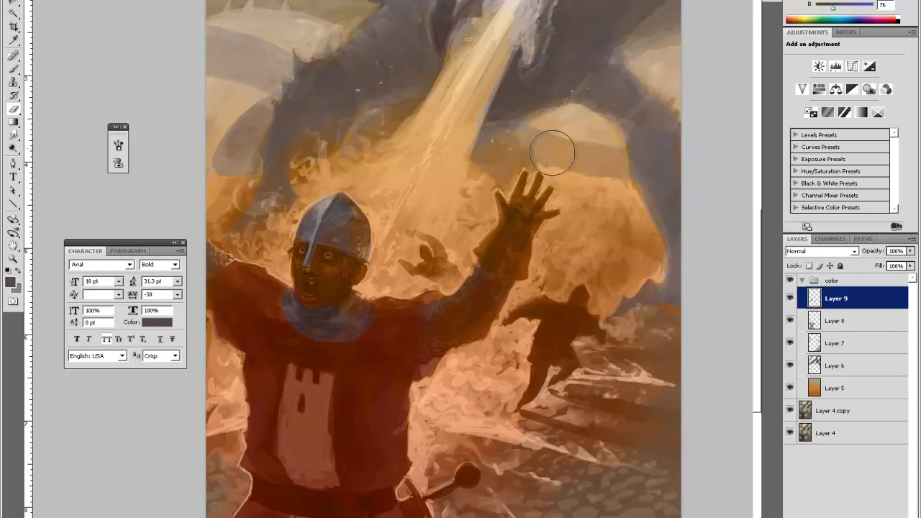
mouse_move(382, 208)
mouse_down()
mouse_move(349, 205)
mouse_move(368, 199)
mouse_up()
key(h)
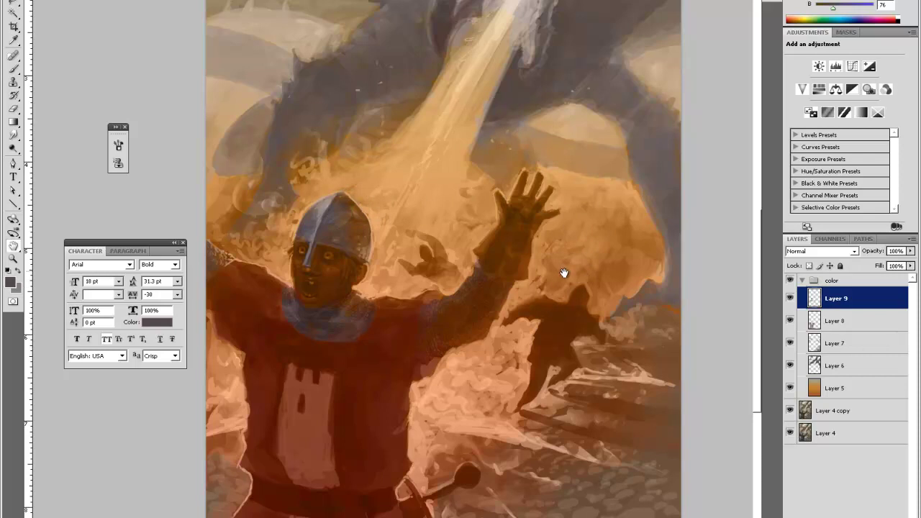
drag(488, 162, 510, 261)
mouse_move(619, 364)
mouse_down()
mouse_move(577, 320)
mouse_move(539, 225)
mouse_up()
key(e)
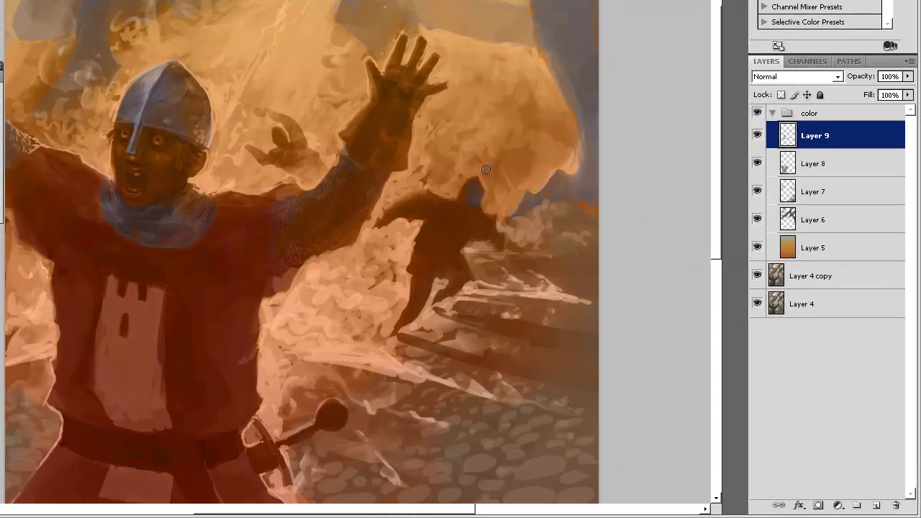
key(e)
drag(385, 222, 397, 223)
drag(470, 182, 470, 204)
key(ctrl+z)
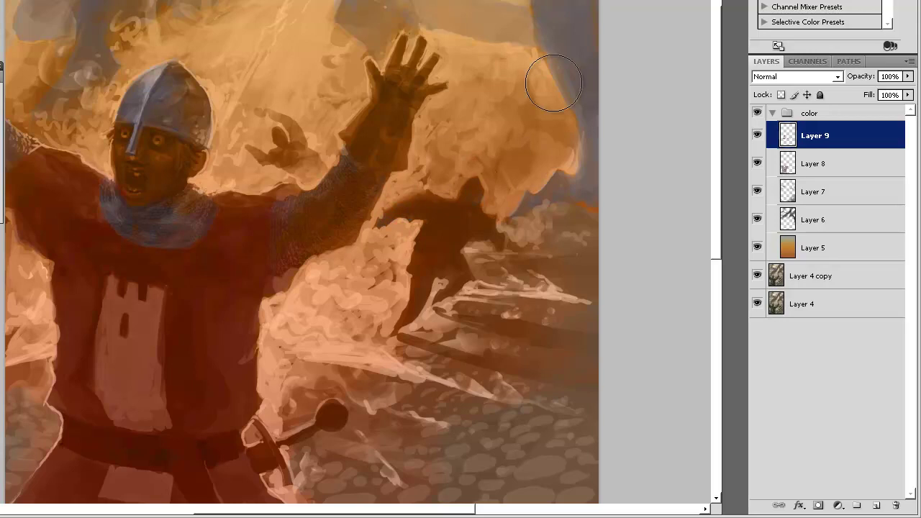
Step: Paint the sword's crossguard and pommel blue-gray, erasing the overspill around the hilt
mouse_move(455, 128)
mouse_down()
mouse_move(494, 187)
mouse_move(488, 248)
mouse_up()
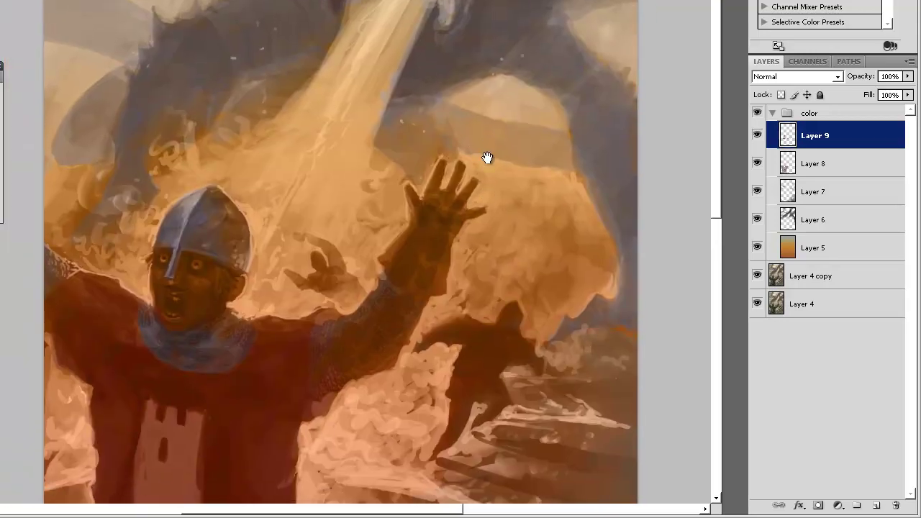
key(ctrl+minus)
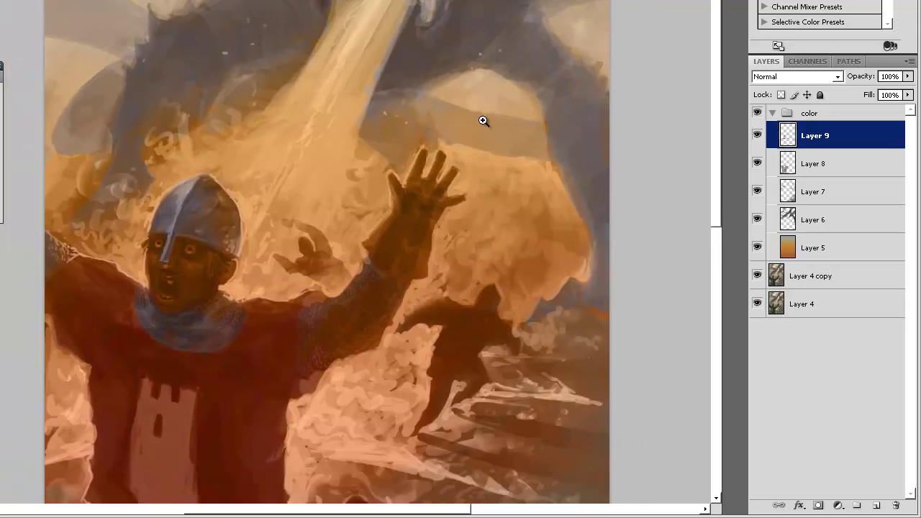
drag(231, 367, 247, 397)
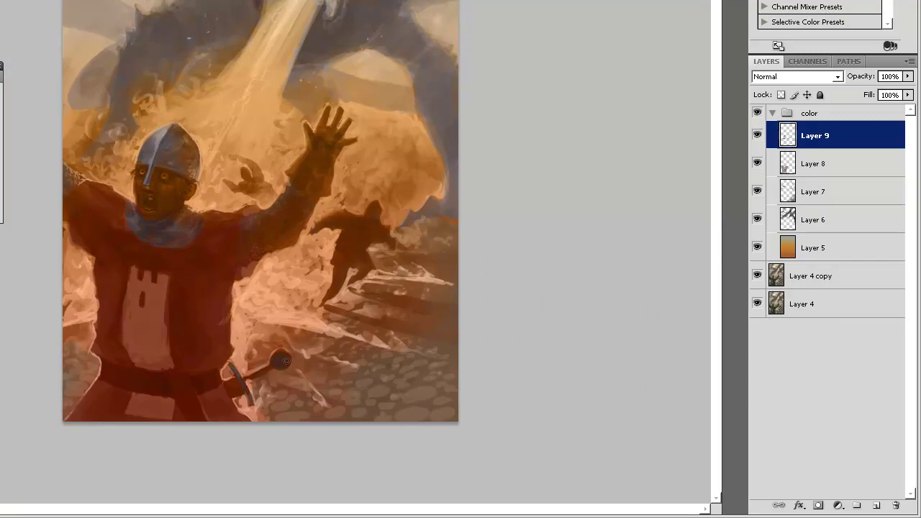
key(e)
mouse_move(242, 360)
mouse_down()
mouse_move(257, 409)
mouse_move(256, 399)
mouse_up()
Step: Add a new layer above Layer 8 and choose a mustard yellow as the foreground color
click(821, 187)
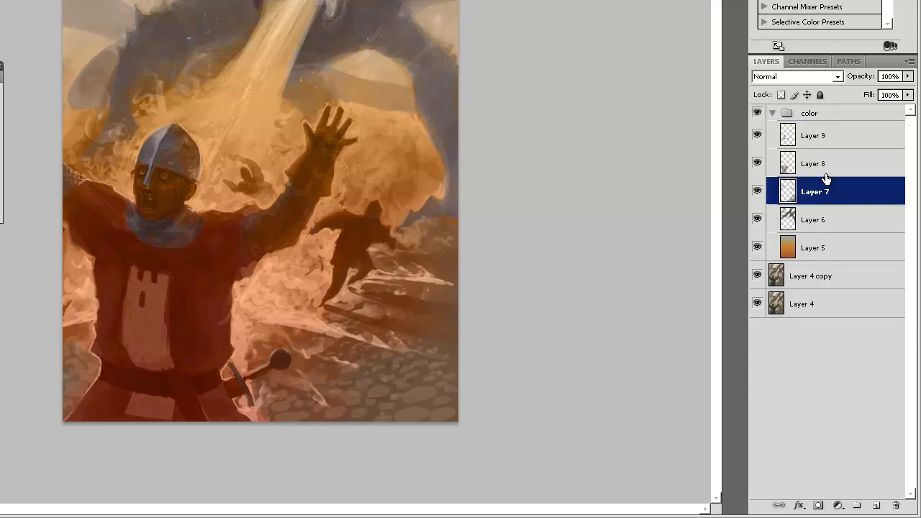
click(815, 171)
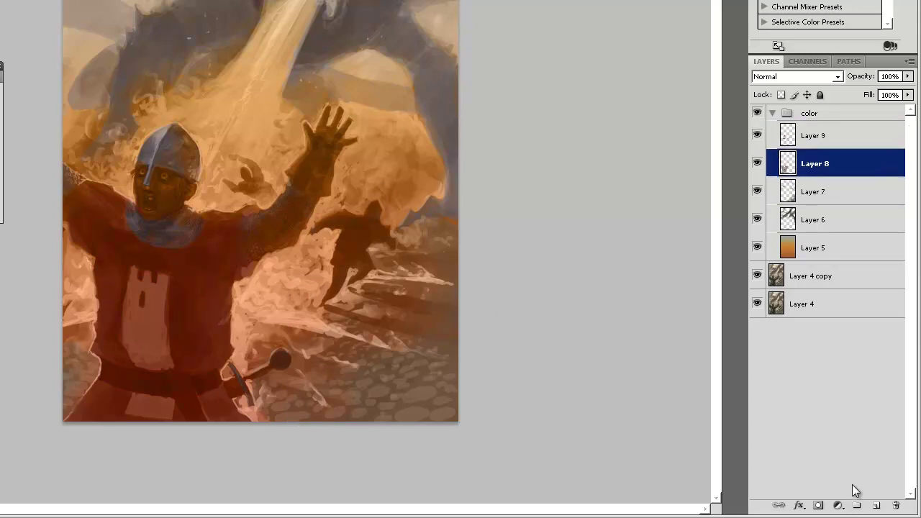
click(877, 505)
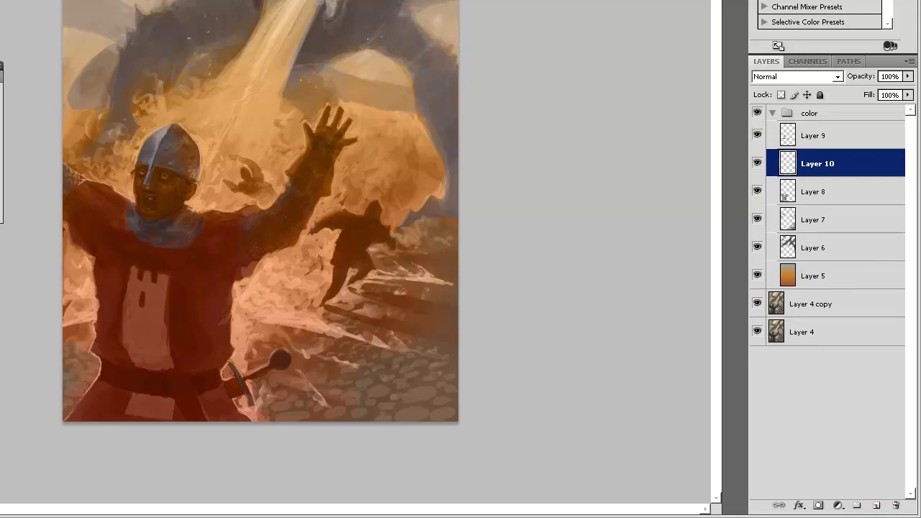
click(427, 207)
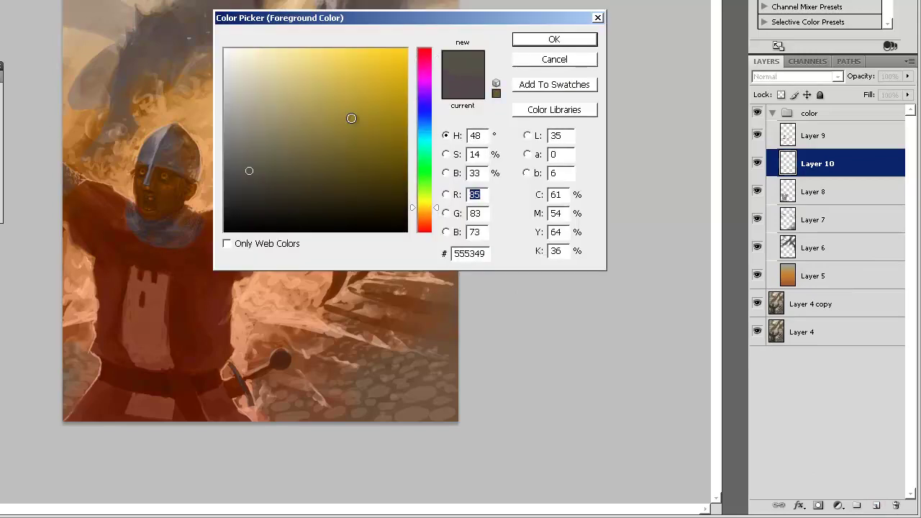
click(346, 95)
key(Return)
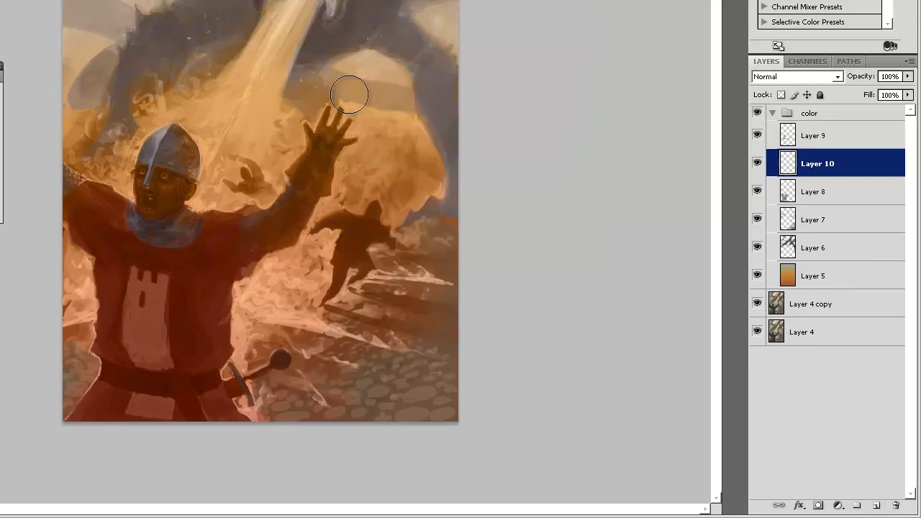
Step: Paint the castle emblem on the tunic and the light patch below the belt mustard yellow
ctrl+click(190, 336)
drag(171, 271, 226, 139)
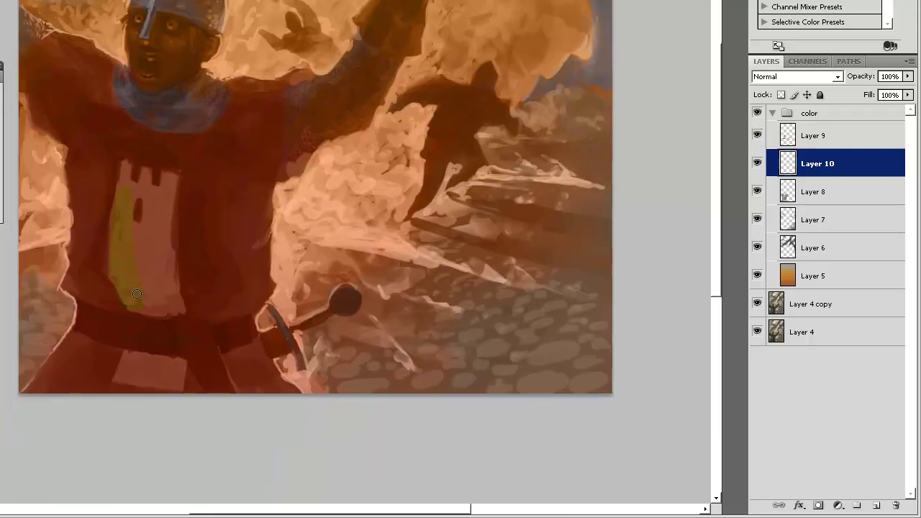
mouse_move(148, 279)
mouse_down()
mouse_move(157, 232)
mouse_move(164, 264)
mouse_move(134, 291)
mouse_move(113, 286)
mouse_move(127, 306)
mouse_move(170, 305)
mouse_up()
key(ctrl+z)
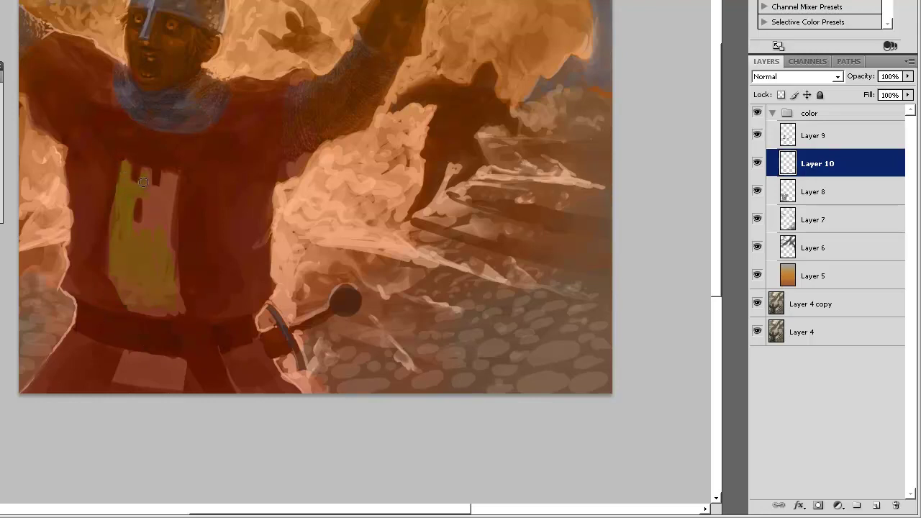
mouse_move(146, 200)
mouse_down()
mouse_move(156, 216)
mouse_move(152, 208)
mouse_up()
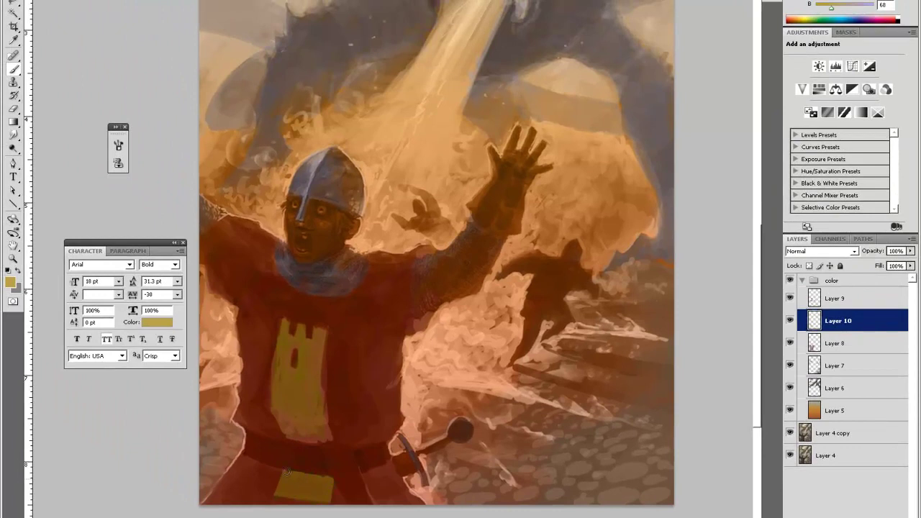
key(e)
Step: Shift the emblem color toward orange-brown with Hue/Saturation, adjusting its saturation and raising the lightness to +8
key(ctrl+u)
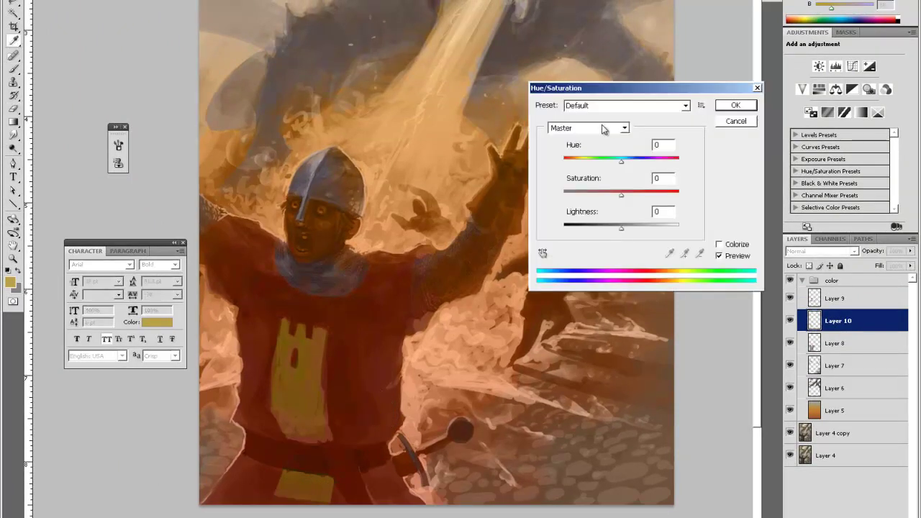
mouse_move(624, 163)
mouse_down()
mouse_move(608, 166)
mouse_move(617, 166)
mouse_up()
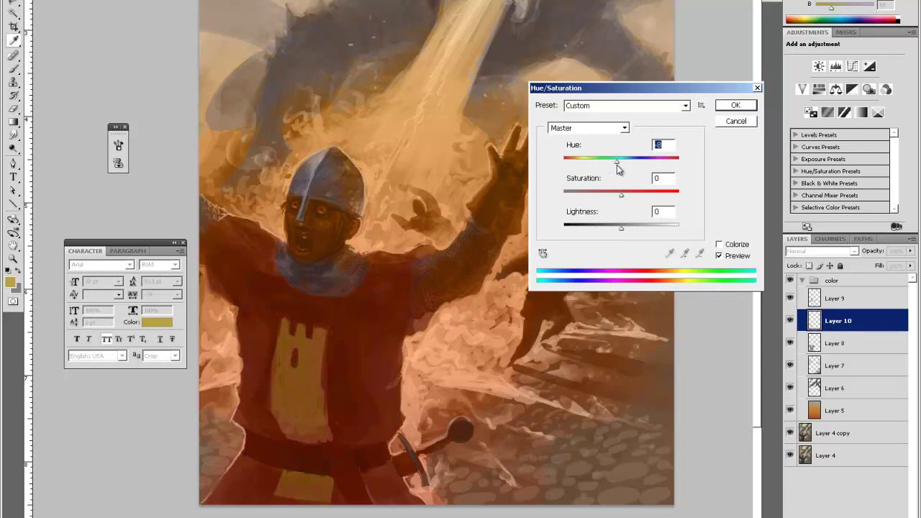
mouse_move(621, 199)
mouse_down()
mouse_move(657, 199)
mouse_move(648, 199)
mouse_up()
mouse_move(622, 227)
mouse_down()
mouse_move(651, 230)
mouse_move(603, 230)
mouse_move(626, 230)
mouse_up()
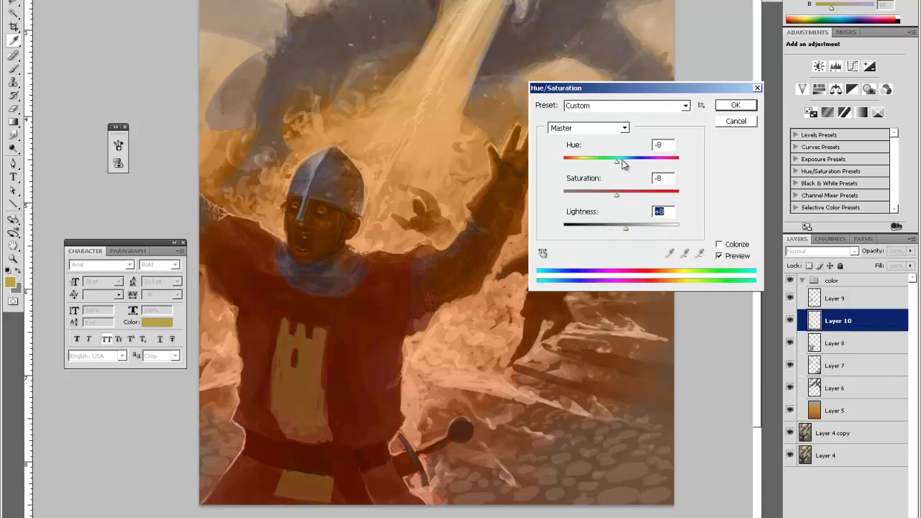
click(626, 195)
mouse_move(618, 161)
mouse_down()
mouse_move(628, 166)
mouse_move(607, 166)
mouse_up()
key(Return)
Step: Sample the castle emblem's brown, #8a481d, as the foreground color
key(ctrl+minus)
key(ctrl+minus)
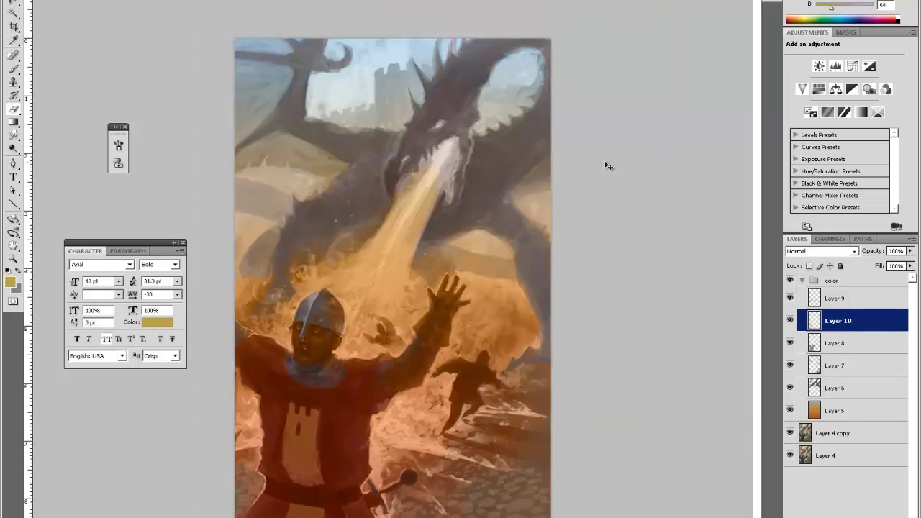
key(z)
click(386, 409)
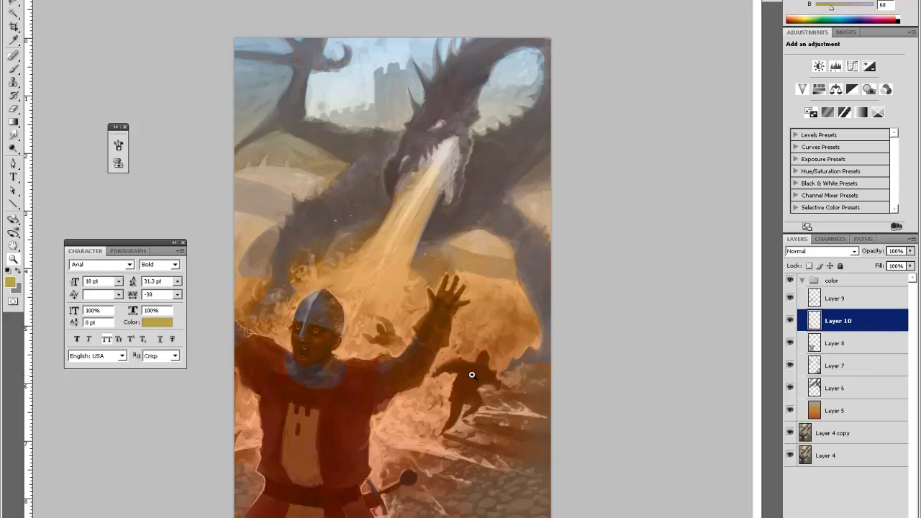
key(i)
click(306, 458)
click(10, 282)
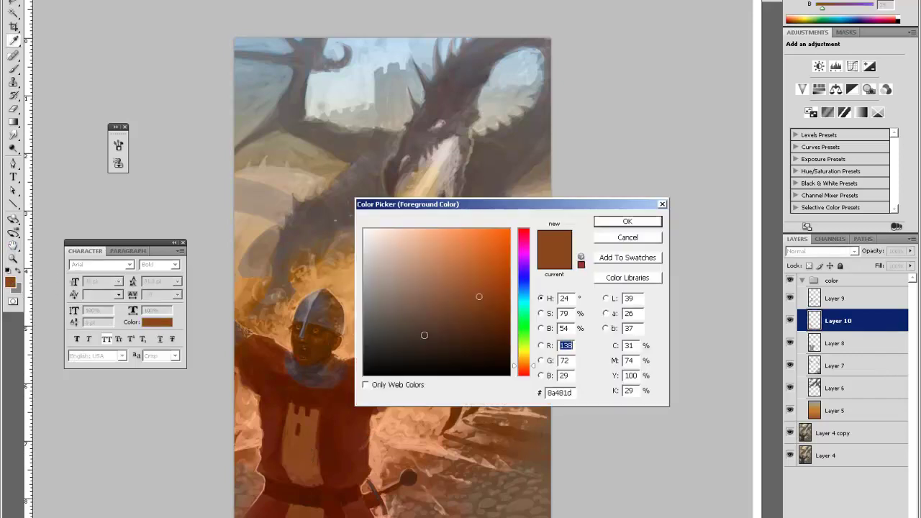
click(636, 221)
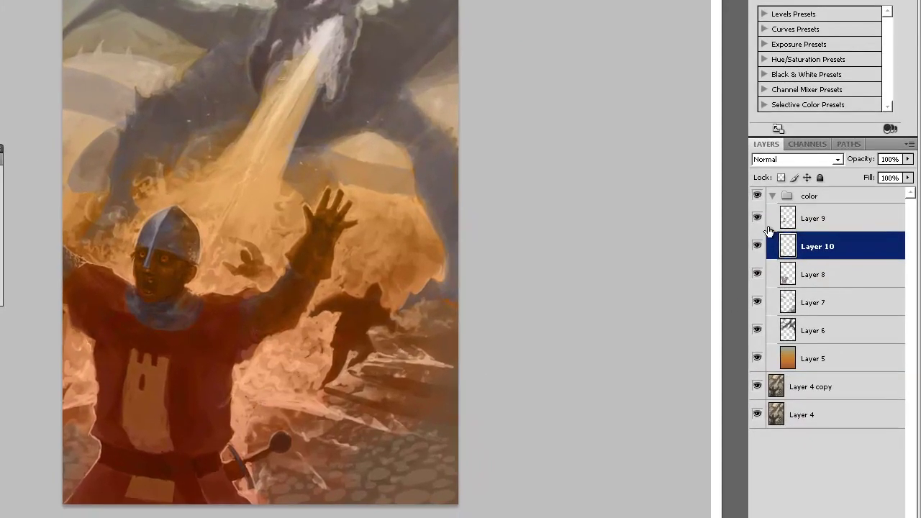
click(820, 228)
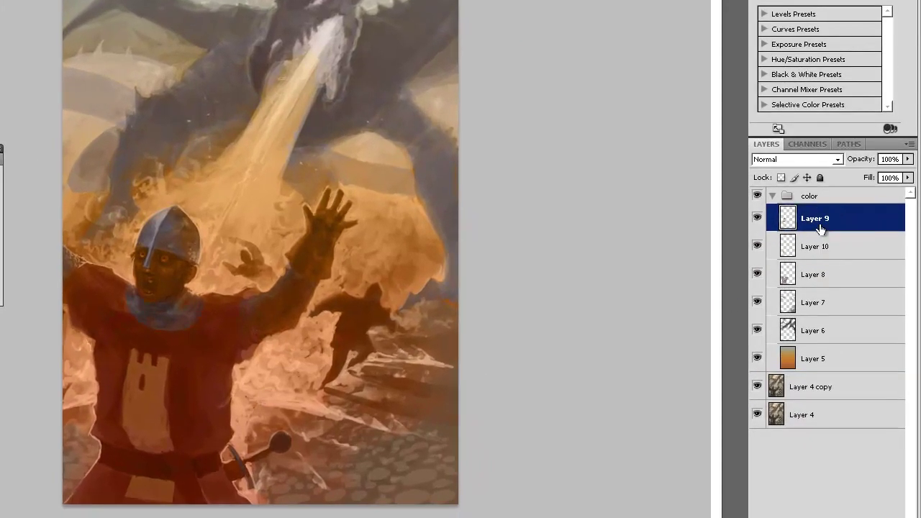
key(ctrl+u)
mouse_move(535, 49)
mouse_down()
mouse_move(514, 52)
mouse_move(569, 62)
mouse_move(545, 64)
mouse_up()
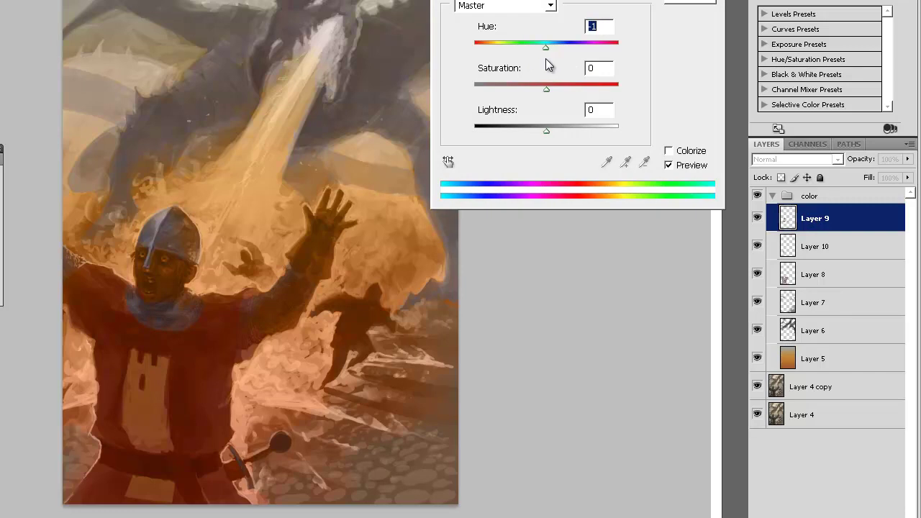
click(690, 6)
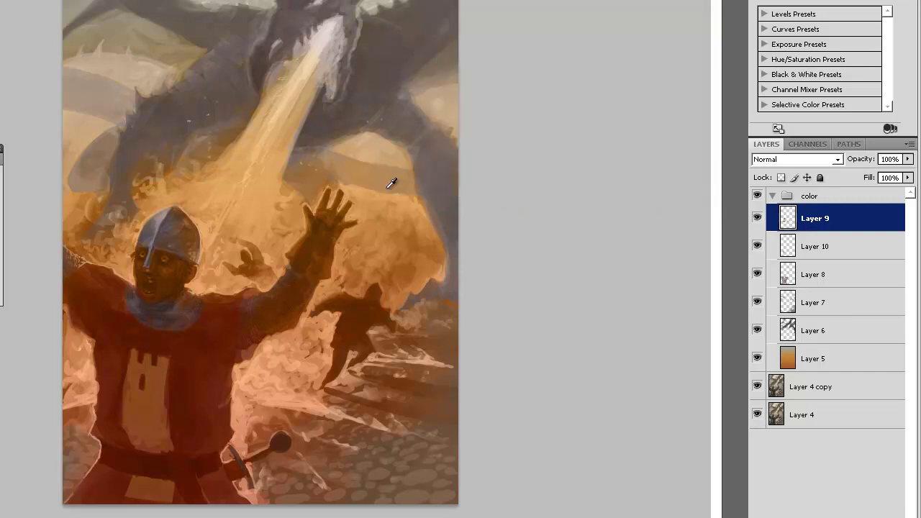
Step: Add a new layer above Layer 10 and choose a muted yellow-brown as the foreground color
click(852, 246)
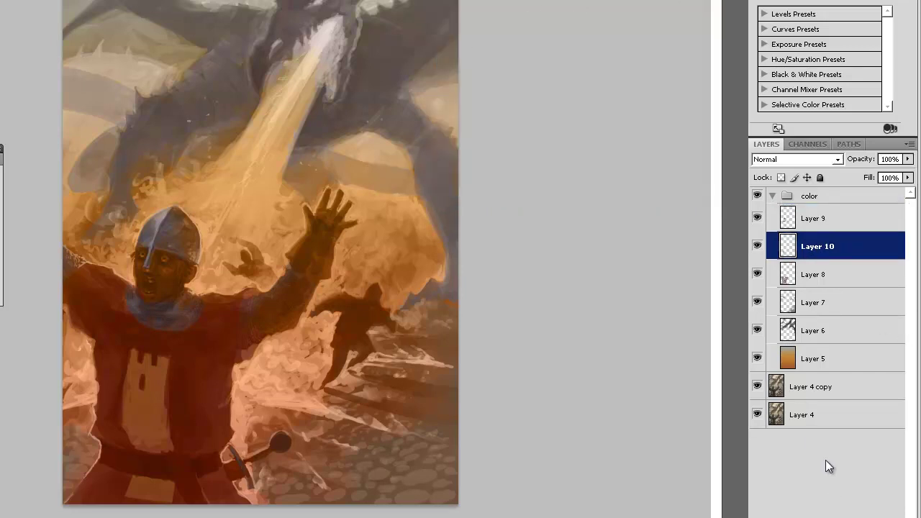
key(ctrl+shift+alt+n)
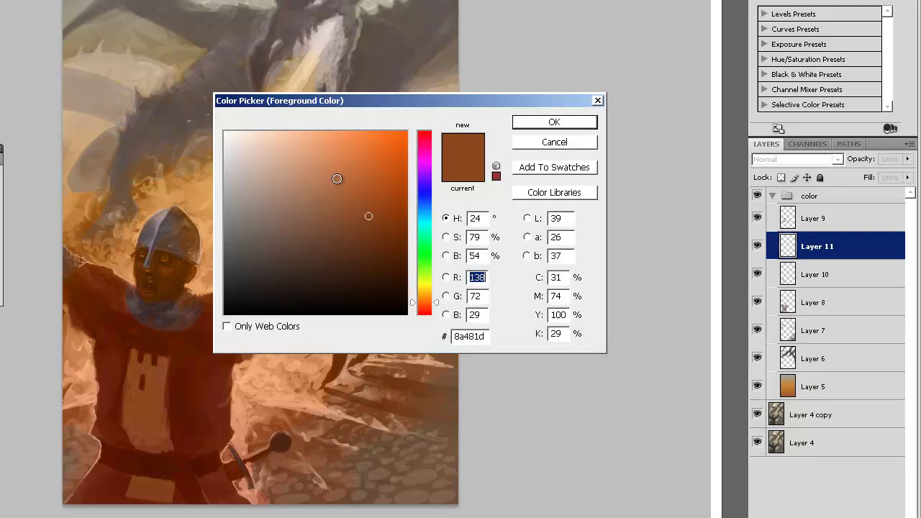
click(307, 161)
drag(334, 174, 340, 185)
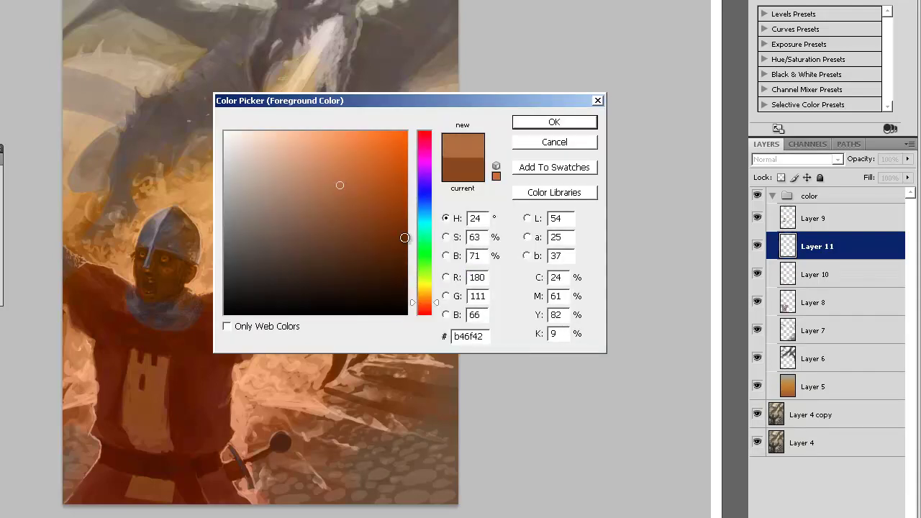
click(427, 296)
key(Return)
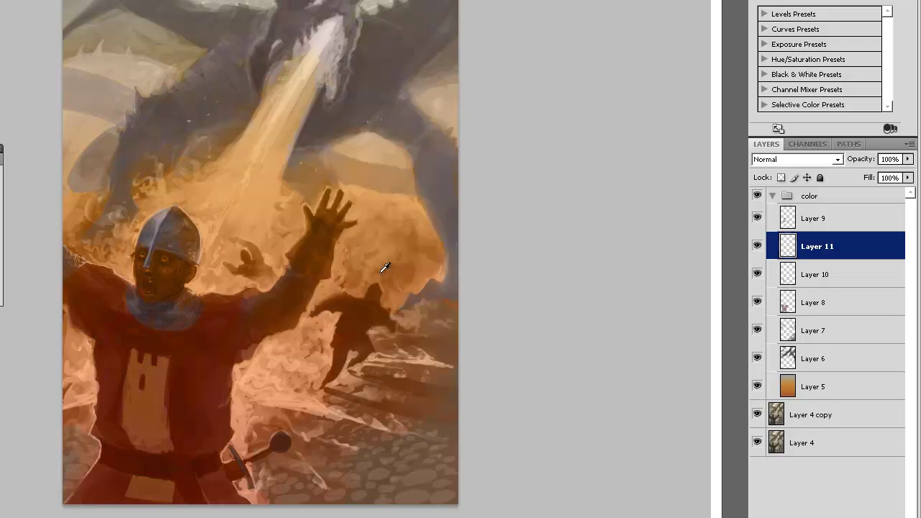
Step: Paint the knight's raised glove and the running figure's boots with the muted yellow-brown
key(ctrl+plus)
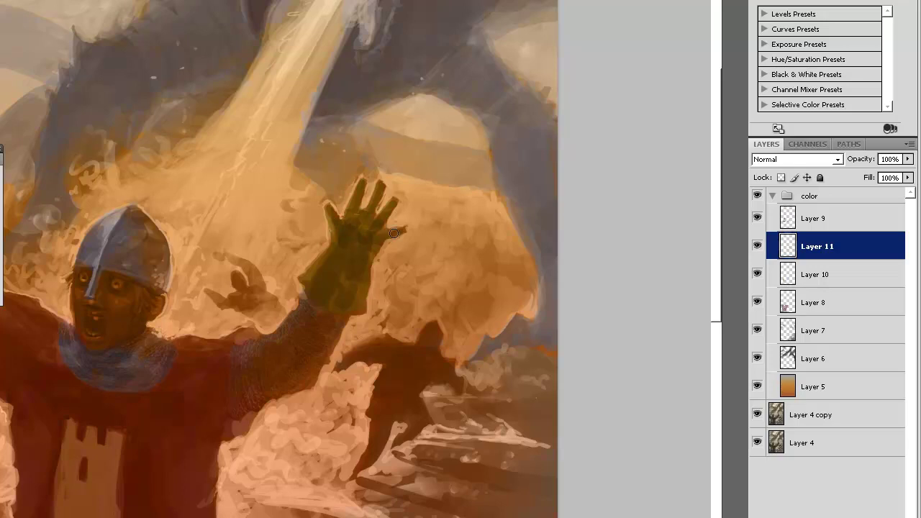
mouse_move(375, 248)
mouse_down()
mouse_move(389, 259)
mouse_move(523, 274)
mouse_move(487, 251)
mouse_move(431, 151)
mouse_up()
mouse_move(511, 251)
mouse_down()
mouse_move(514, 192)
mouse_move(531, 156)
mouse_up()
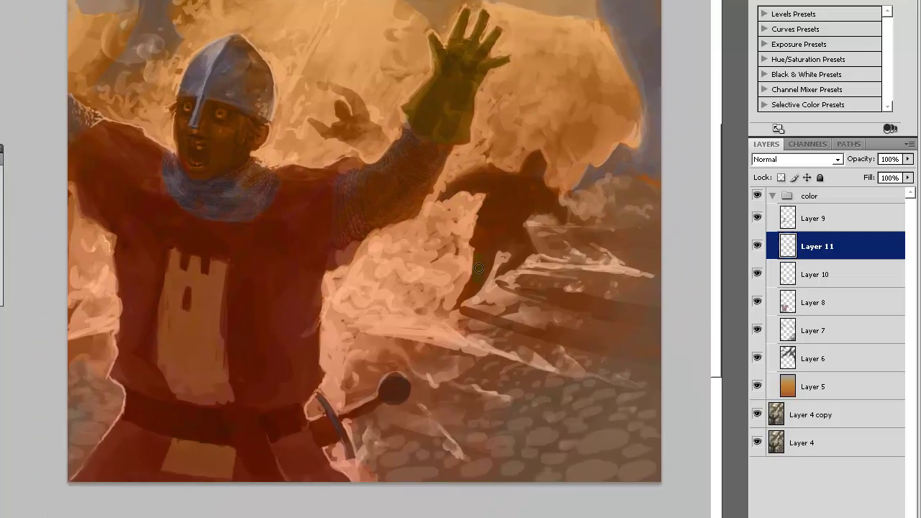
mouse_move(472, 248)
mouse_down()
mouse_move(493, 278)
mouse_move(471, 283)
mouse_up()
drag(534, 276, 541, 253)
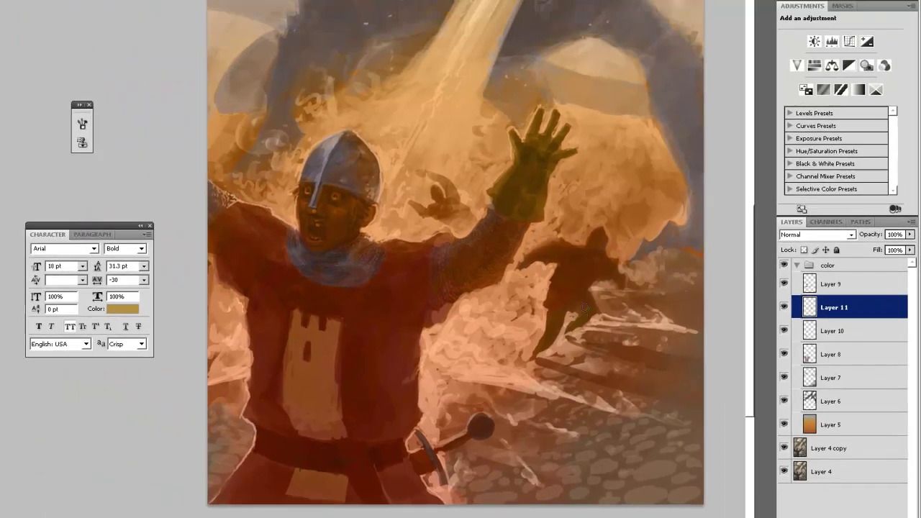
Step: Erase the overspill around the running figure's boots
key(e)
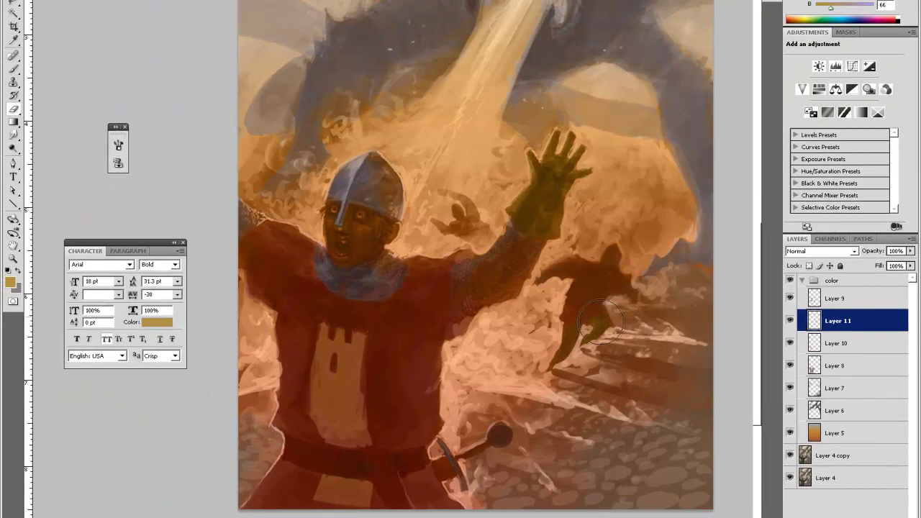
key(space)
drag(596, 276, 647, 285)
drag(620, 317, 601, 314)
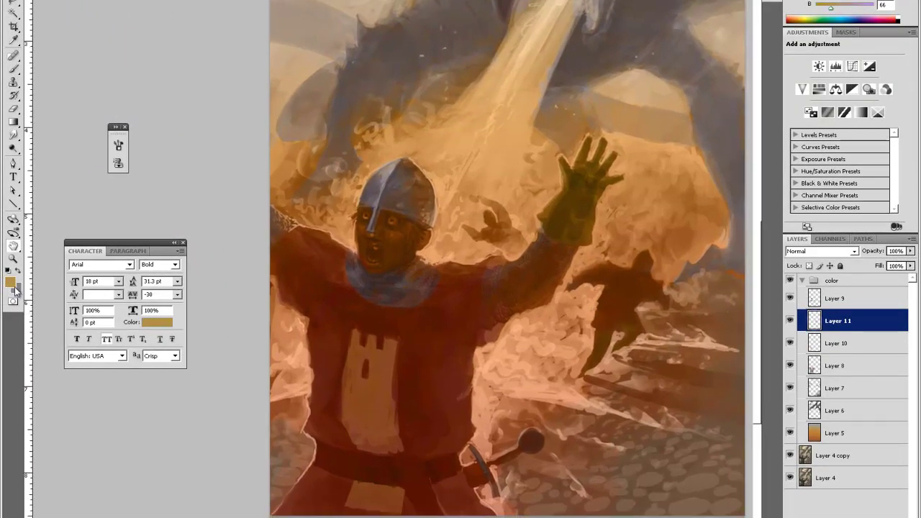
Step: Shift the hue of the glove and boot layer to -8 with Hue/Saturation
key(ctrl+u)
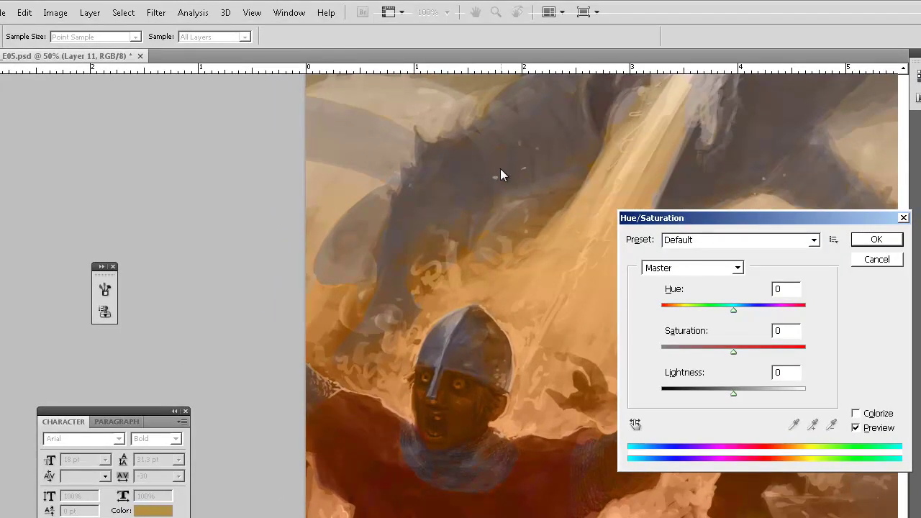
drag(719, 218, 672, 135)
drag(686, 228, 672, 227)
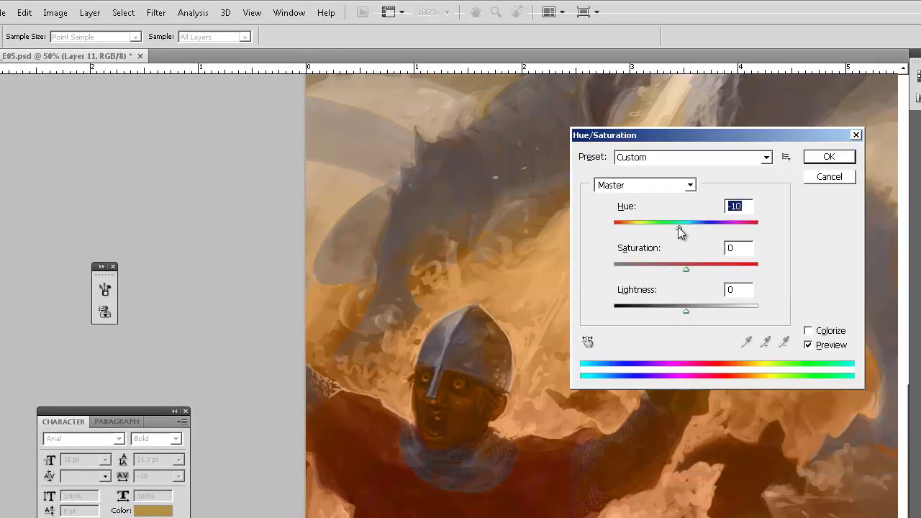
drag(723, 139, 465, 64)
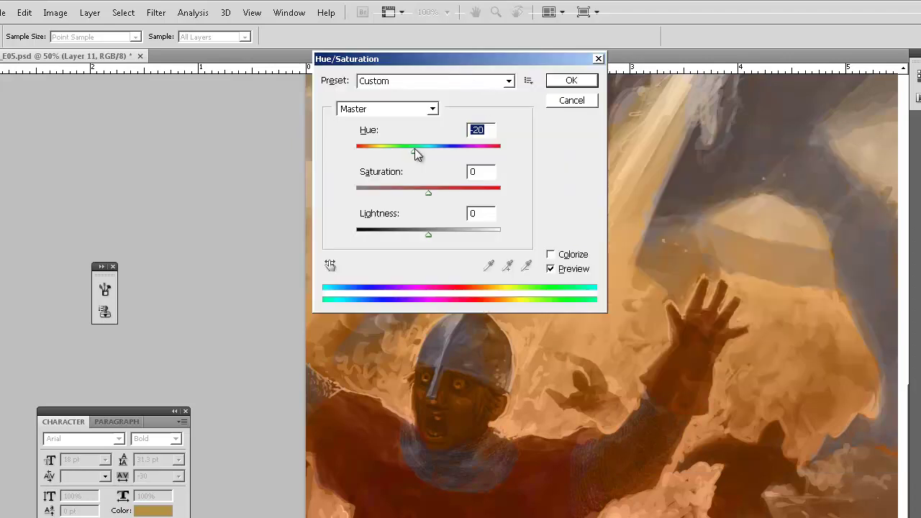
drag(417, 150, 426, 154)
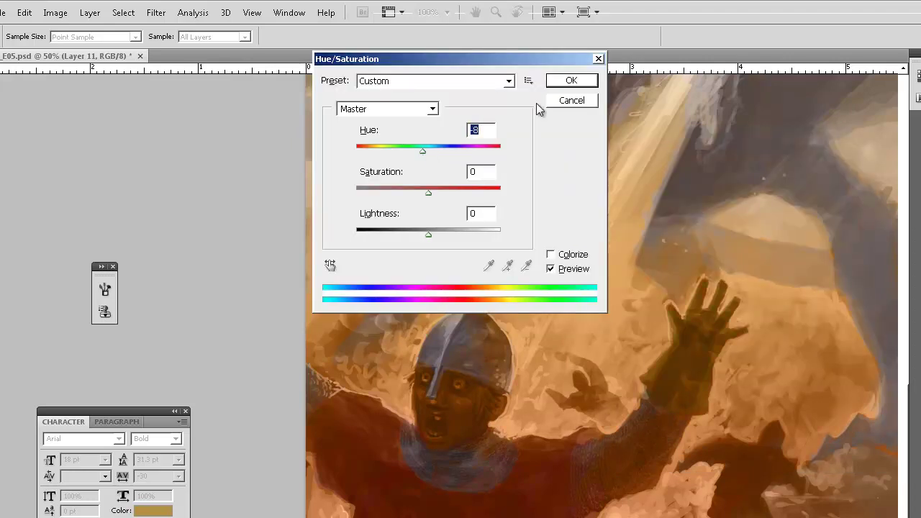
click(581, 83)
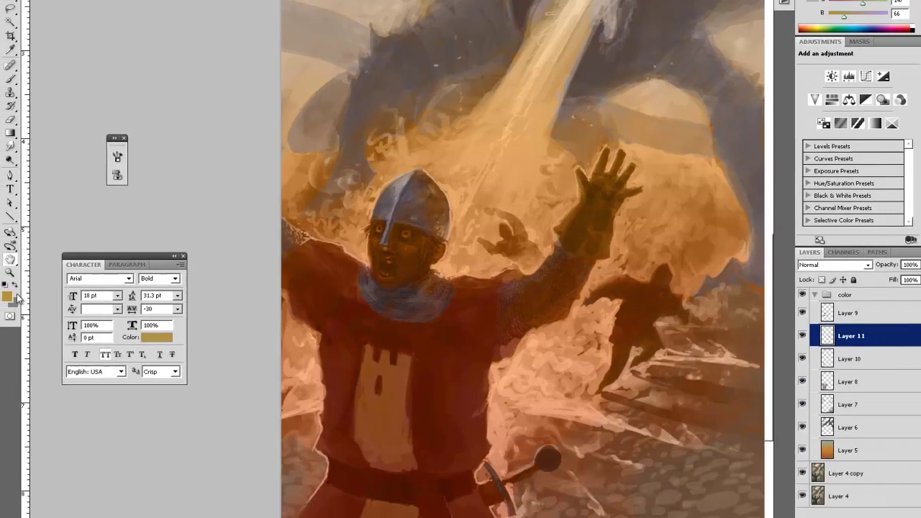
Step: Choose a new foreground color and paint the knight's belt and its hanging strap dark olive-brown on Layer 11
click(10, 285)
click(523, 366)
drag(522, 365, 524, 363)
drag(434, 316, 439, 313)
key(Return)
key(b)
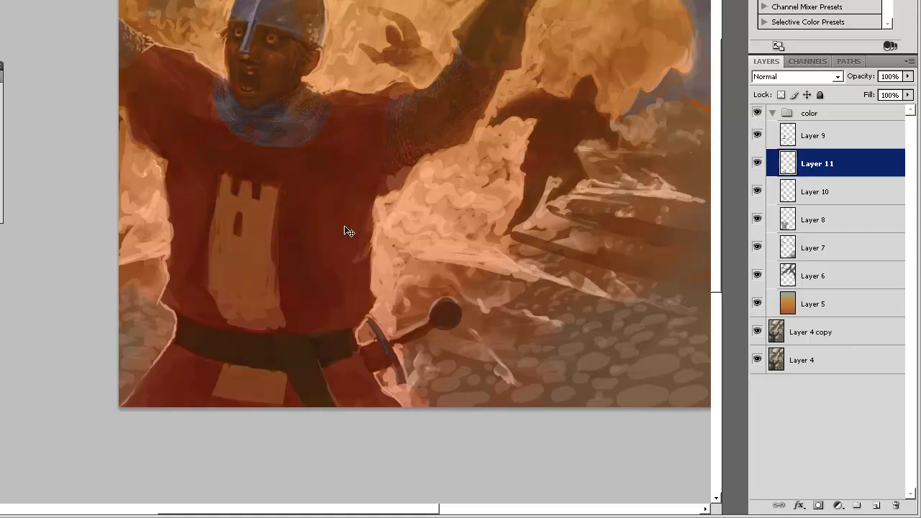
Step: Shift the glove, boot and belt colors on Layer 11 toward reddish brown with Hue/Saturation
key(ctrl+u)
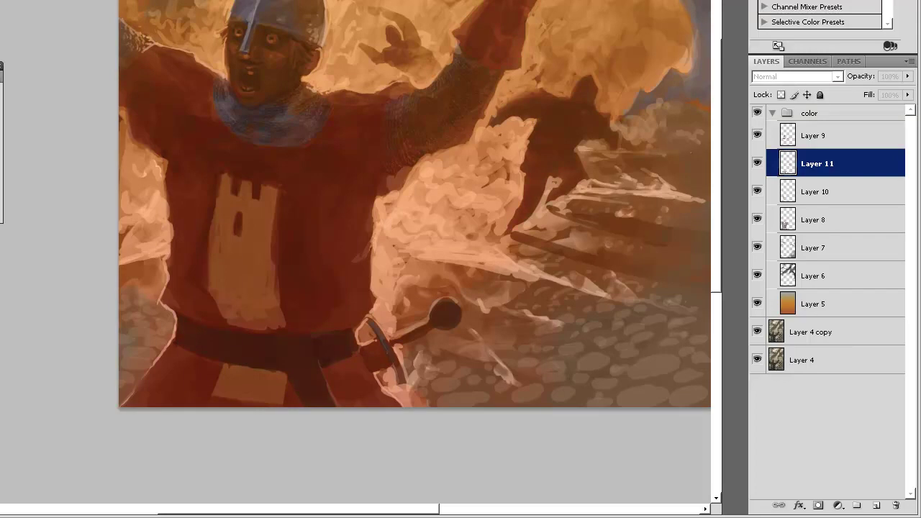
key(Return)
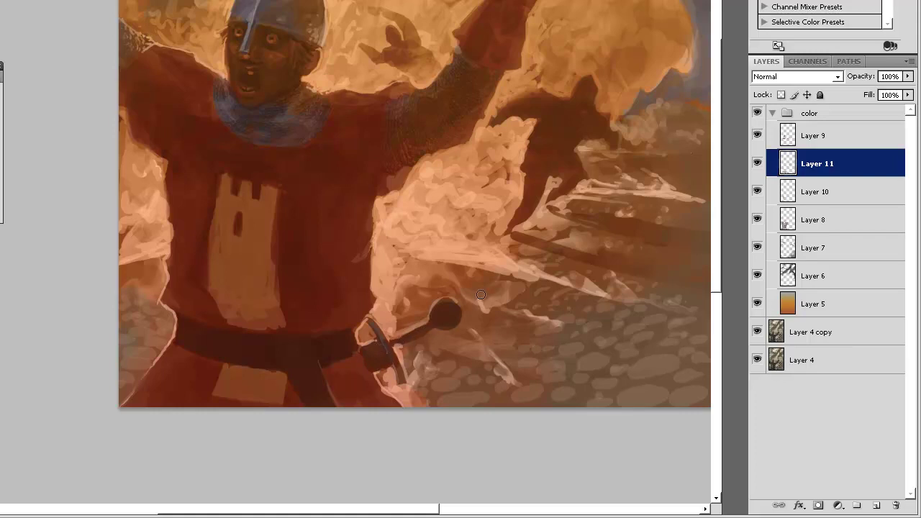
Step: Paint on the knight's face in orange on a new layer above Layer 11, and move that layer above Layer 9
mouse_move(566, 271)
mouse_down()
mouse_move(528, 310)
mouse_move(518, 272)
mouse_move(503, 278)
mouse_move(502, 323)
mouse_move(488, 319)
mouse_up()
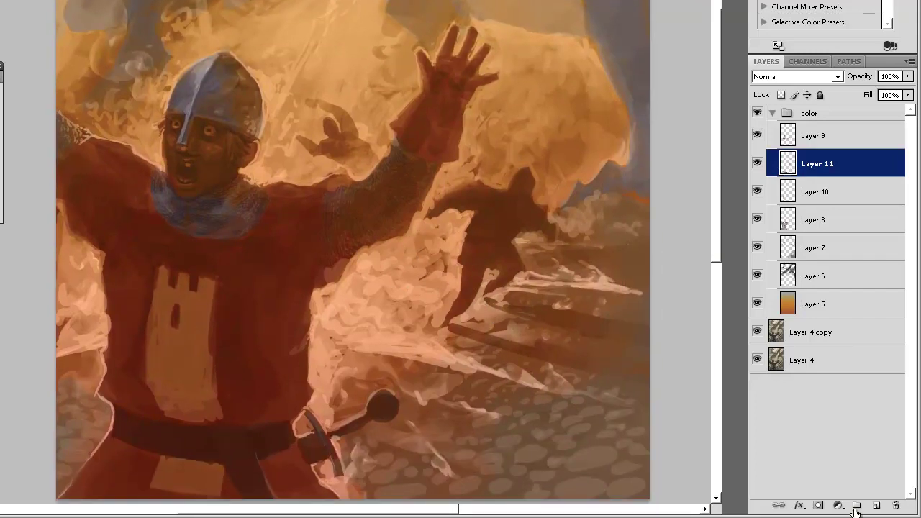
click(876, 505)
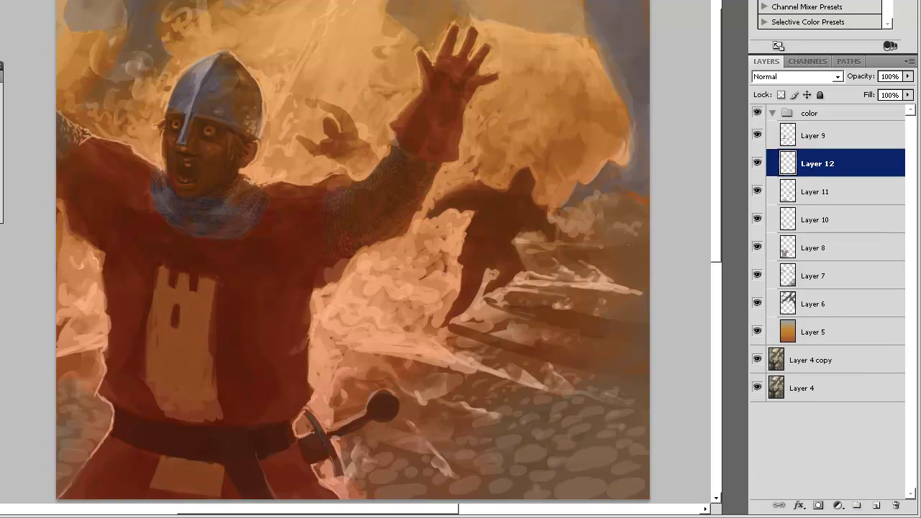
drag(428, 167, 429, 223)
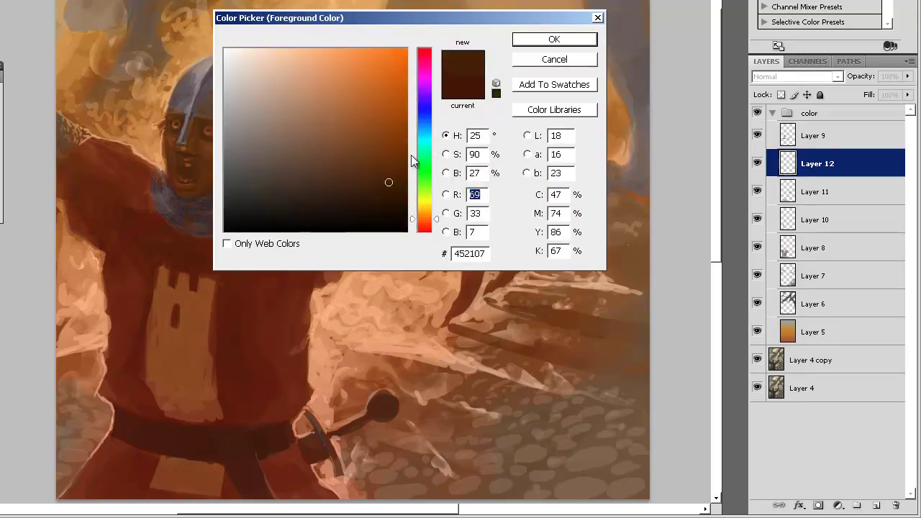
click(343, 78)
click(532, 40)
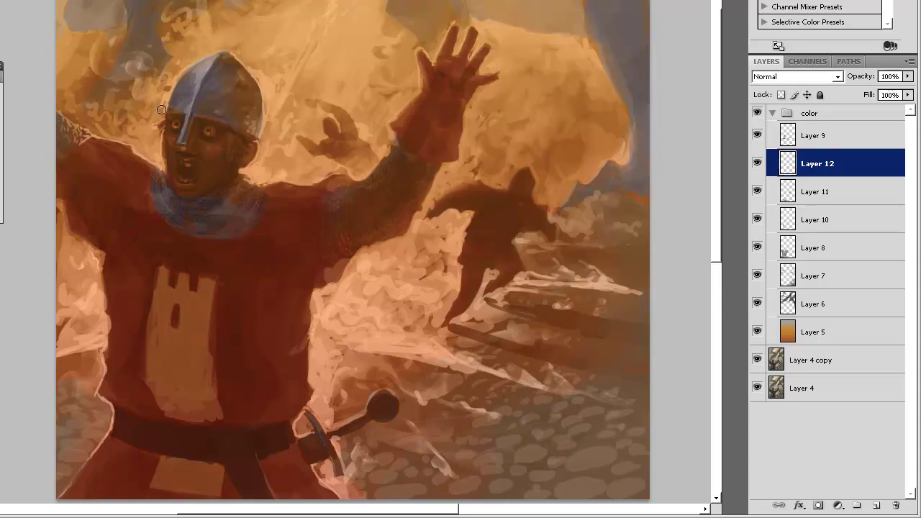
drag(173, 180, 172, 178)
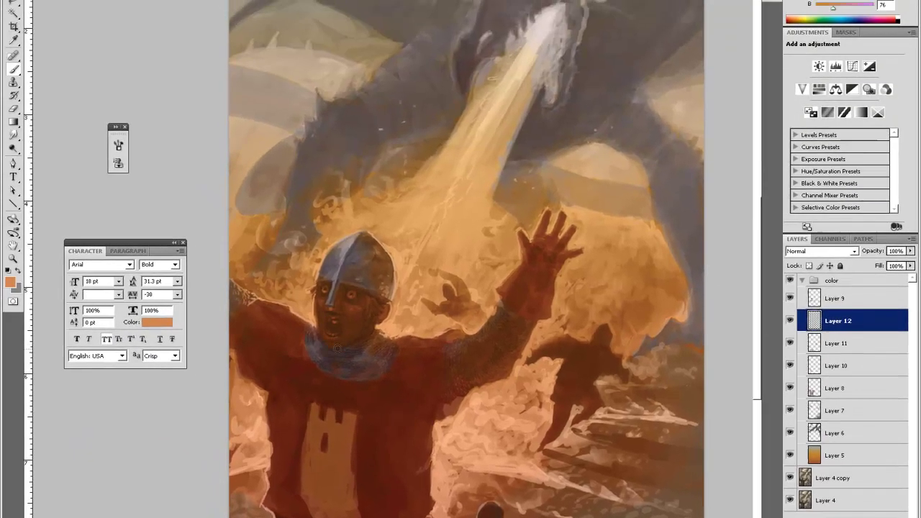
drag(841, 310, 842, 288)
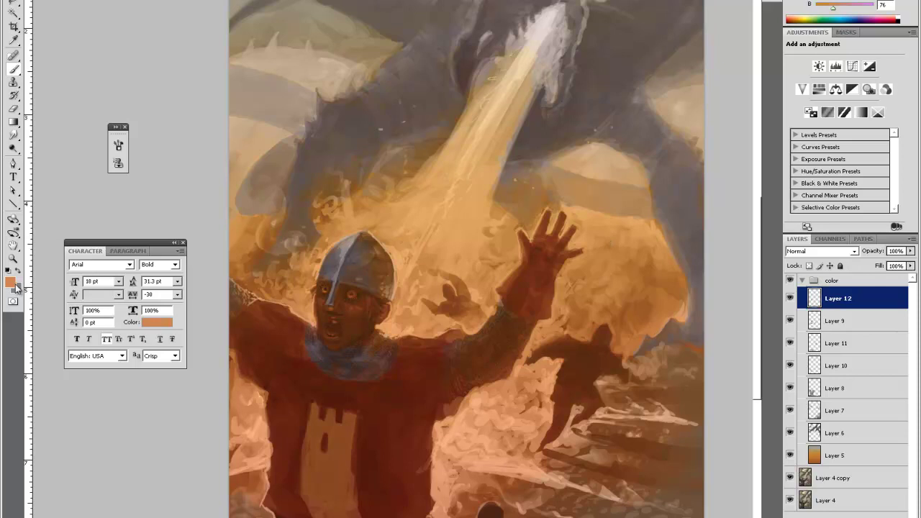
Step: Add a new layer at the head of the color group and set the foreground color to tan #c4a77d
key(ctrl+shift+alt+n)
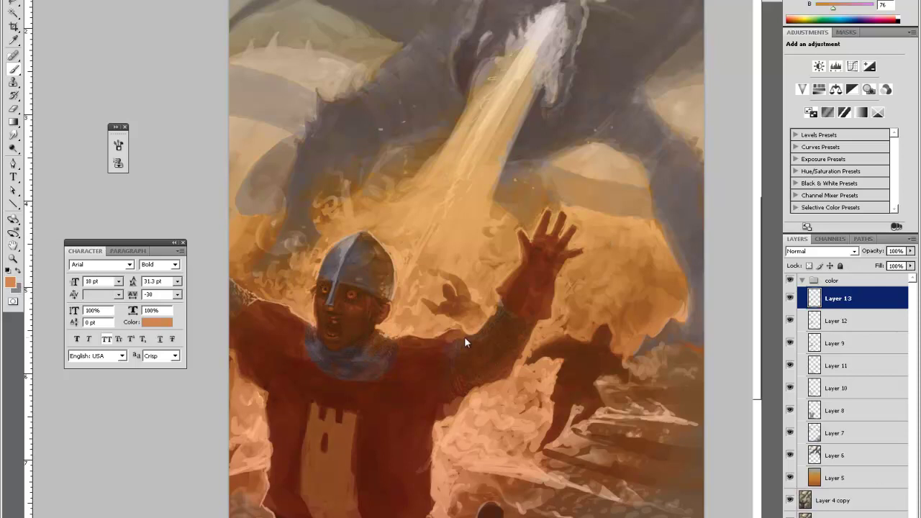
click(10, 282)
click(525, 368)
click(420, 238)
click(623, 223)
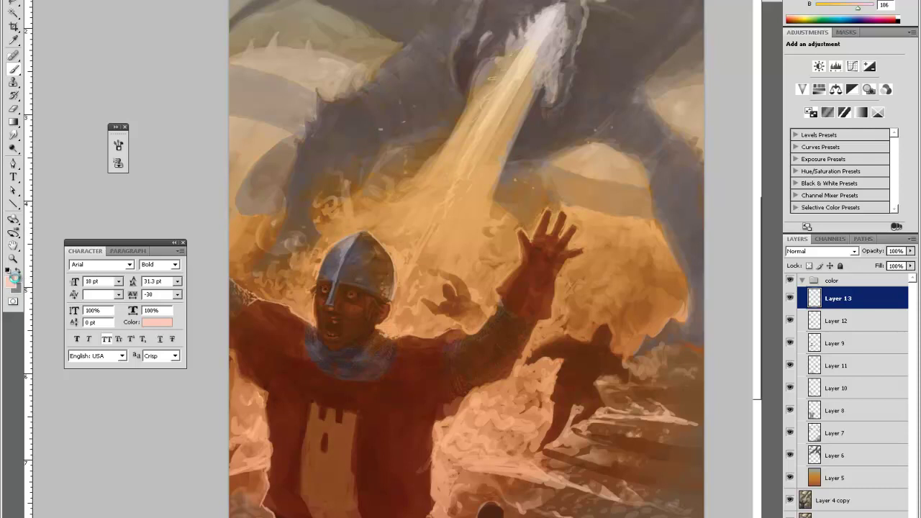
click(10, 282)
click(524, 352)
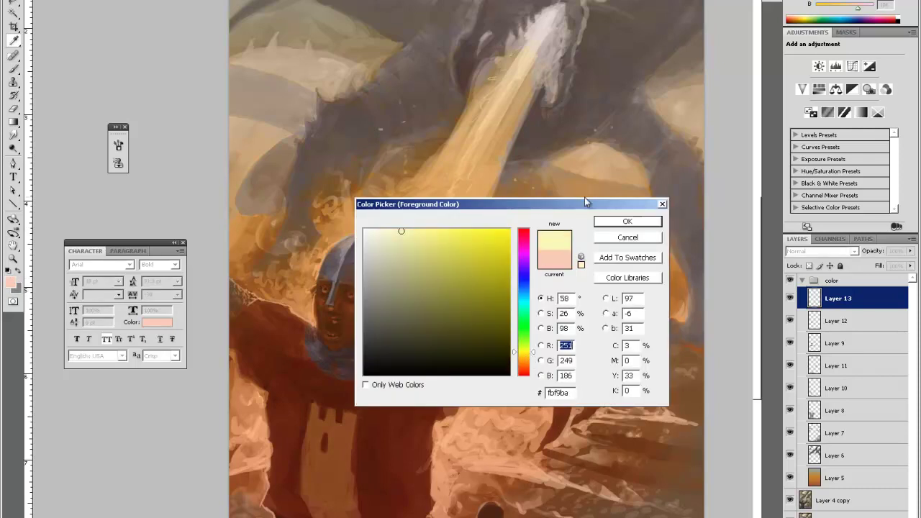
click(525, 361)
click(417, 262)
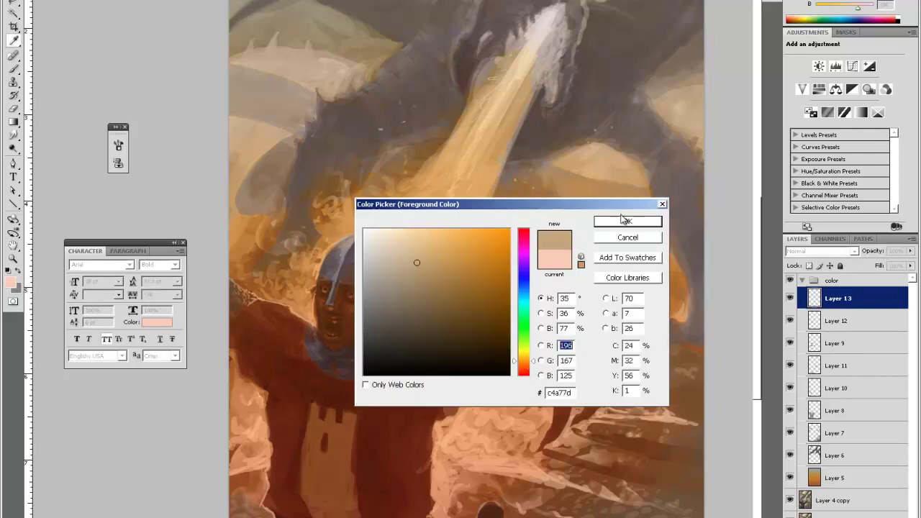
click(623, 222)
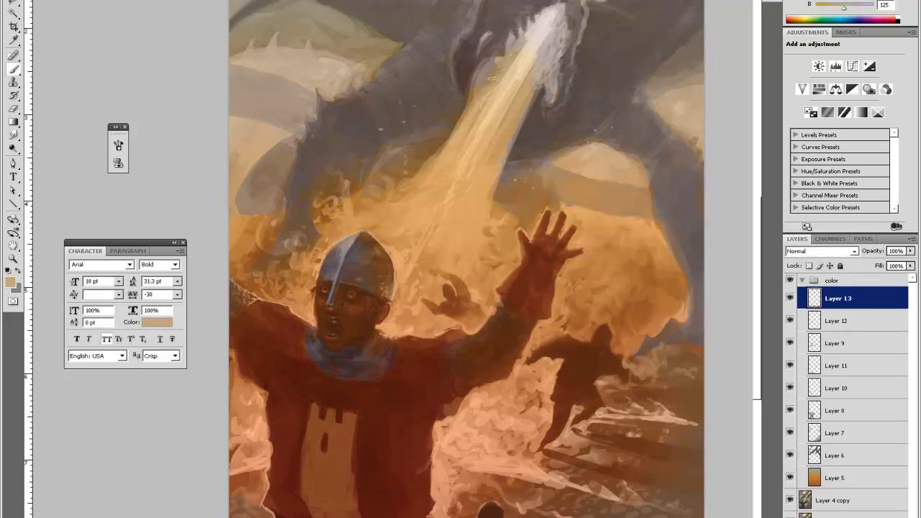
Step: Lasso the small area around the knight's mouth, raise its lightness with Hue/Saturation, and deselect it
key(l)
mouse_move(339, 313)
mouse_down()
mouse_move(324, 343)
mouse_move(338, 314)
mouse_up()
key(ctrl+u)
click(391, 103)
drag(391, 104, 393, 105)
click(490, 2)
key(ctrl+d)
Step: Paint the hair beside the knight's ear in olive-brown #917a3c on a new layer and erase the overspill
key(ctrl+shift+alt+n)
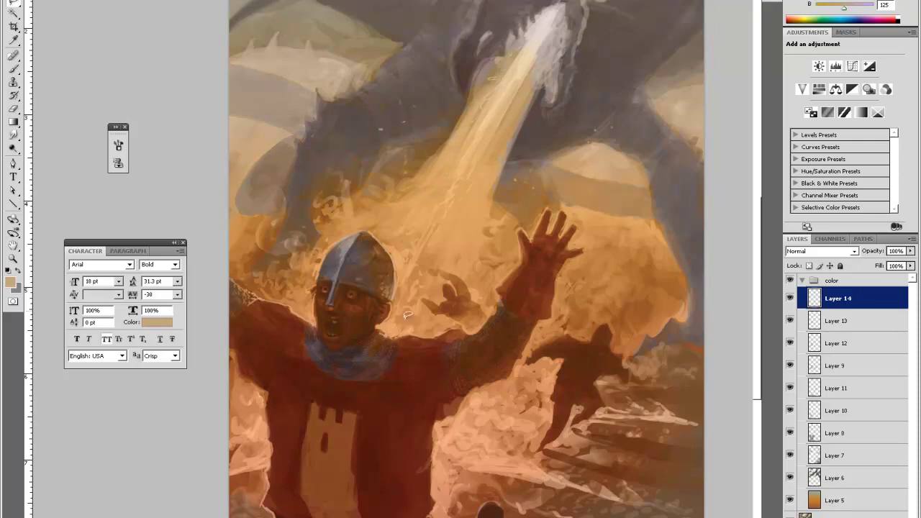
click(11, 281)
drag(530, 353, 529, 358)
click(450, 291)
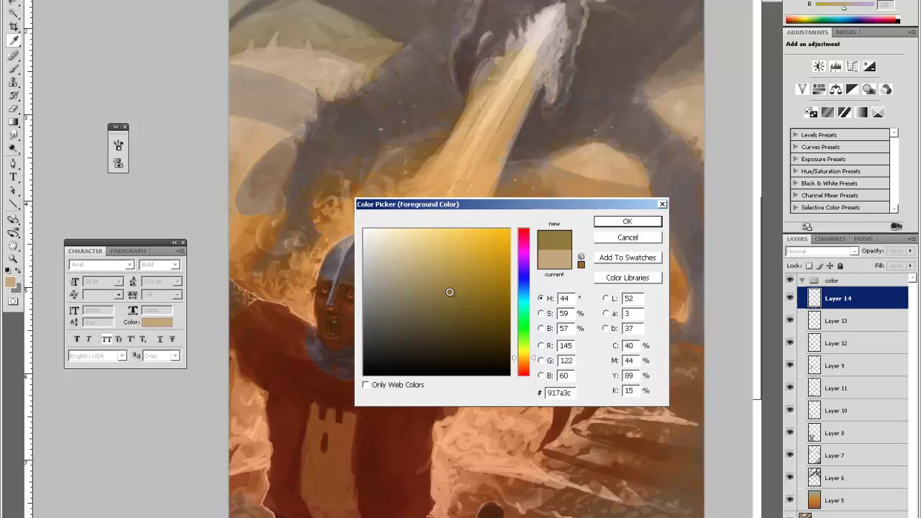
key(Return)
key(b)
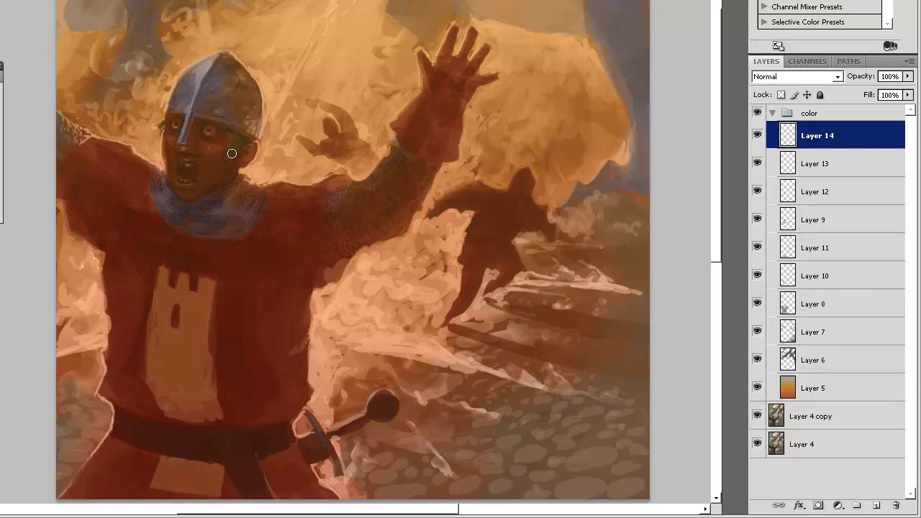
key(e)
mouse_move(227, 151)
mouse_down()
mouse_move(252, 148)
mouse_move(237, 125)
mouse_up()
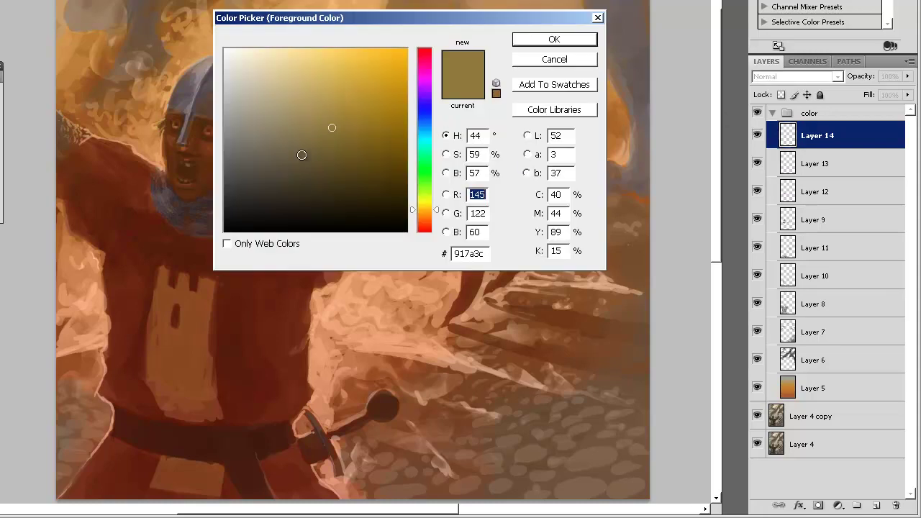
Step: Choose blue-gray #8daec3 and paint the beard area of the knight's face on a new layer
click(426, 118)
mouse_move(425, 118)
mouse_down()
mouse_move(424, 142)
mouse_move(425, 129)
mouse_up()
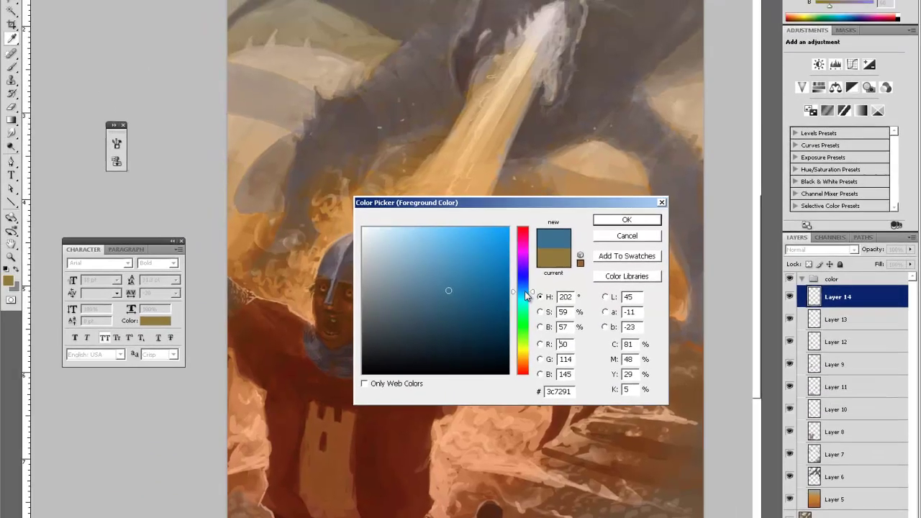
click(412, 263)
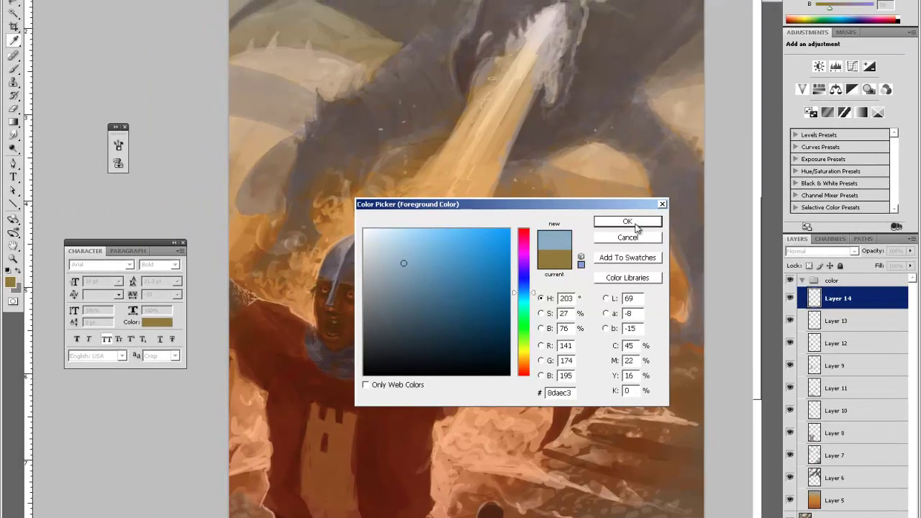
click(627, 219)
key(ctrl+shift+alt+n)
key(b)
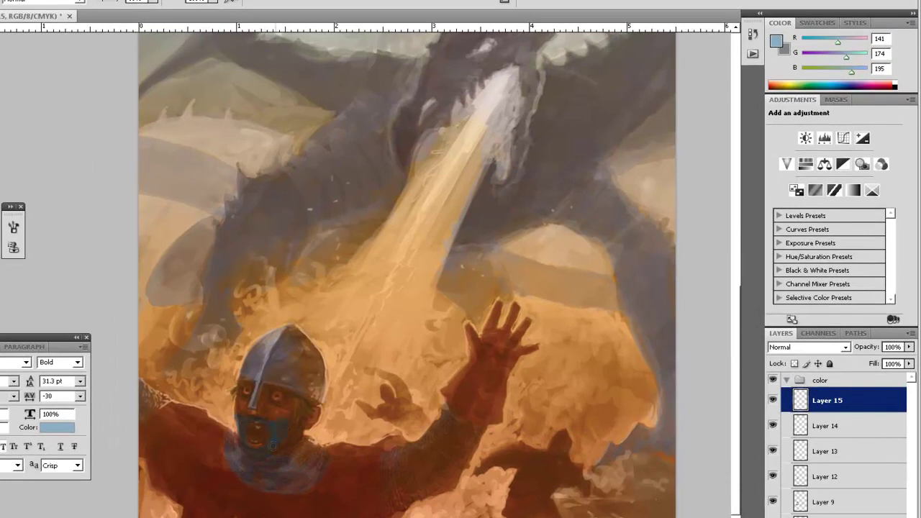
Step: Sample a dark brown from the knight's lower face and extend the beard strokes along the jaw and upper lip
alt+click(275, 436)
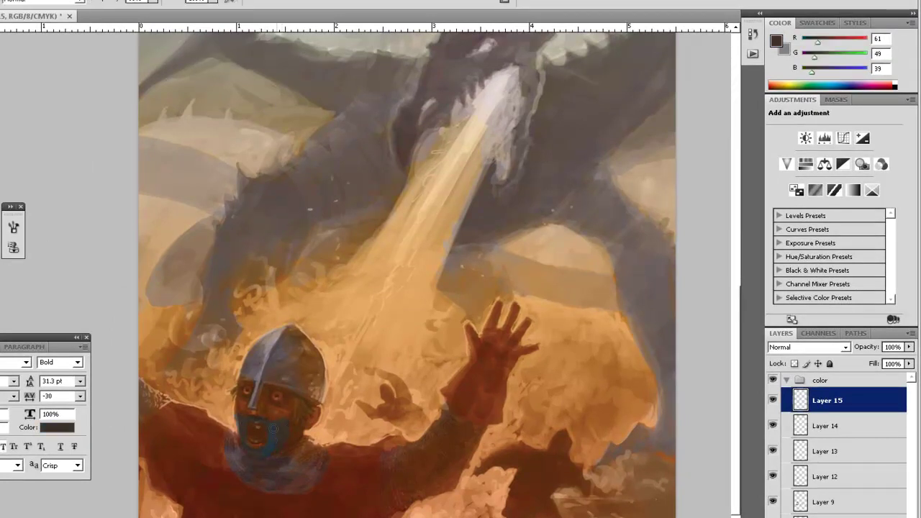
drag(275, 444, 292, 441)
drag(236, 411, 253, 414)
Step: Set Layer 15's saturation to -37 and shift its hue toward blue, and lower the layer opacity to 57%
key(ctrl+u)
mouse_move(292, 140)
mouse_down()
mouse_move(243, 144)
mouse_move(282, 142)
mouse_up()
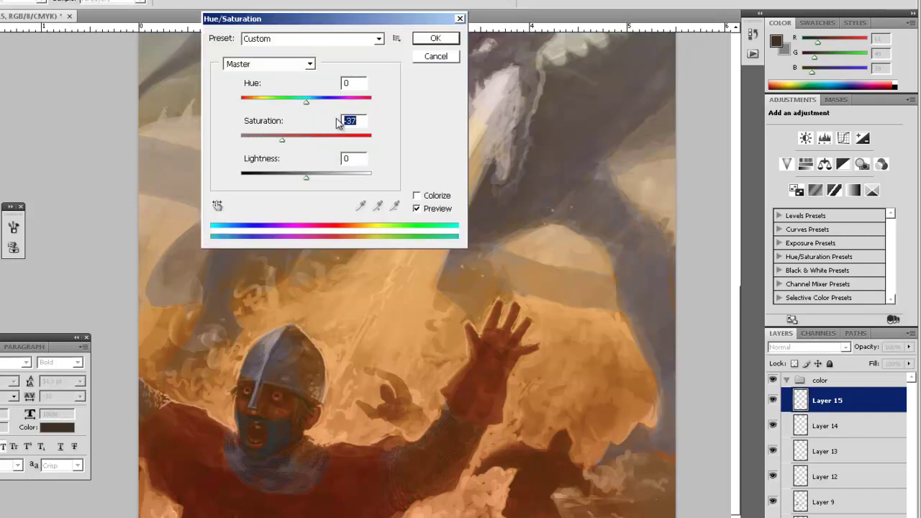
drag(307, 102, 348, 106)
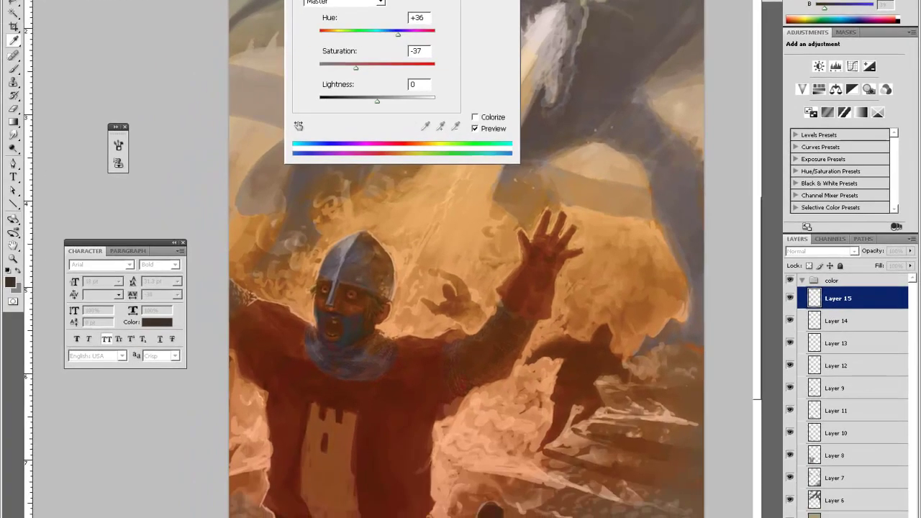
click(436, 38)
drag(881, 257, 870, 256)
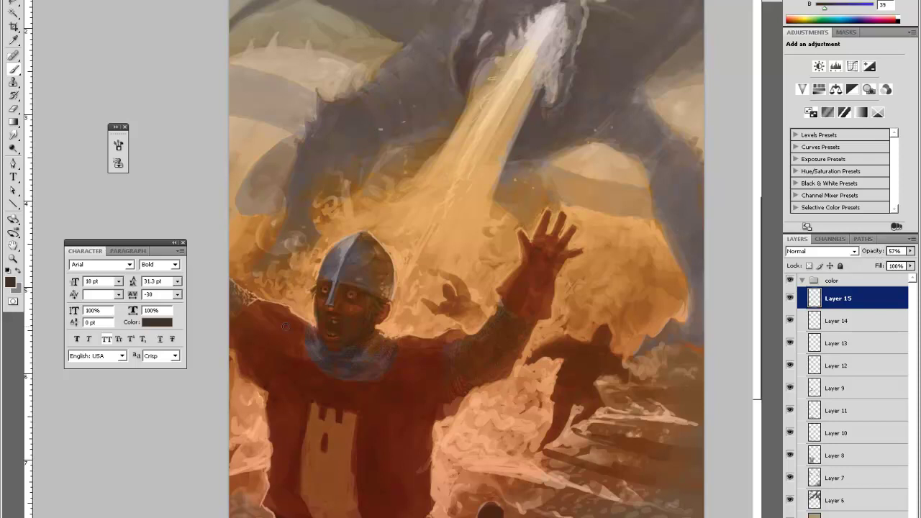
Step: Sample a dark brown (#512e14) and brush it over the knight's cheek and jaw on Layer 15
key(i)
key(b)
drag(358, 325, 351, 336)
Step: Raise the saturation of Layer 15 with Hue/Saturation and reduce the layer's opacity
key(ctrl+u)
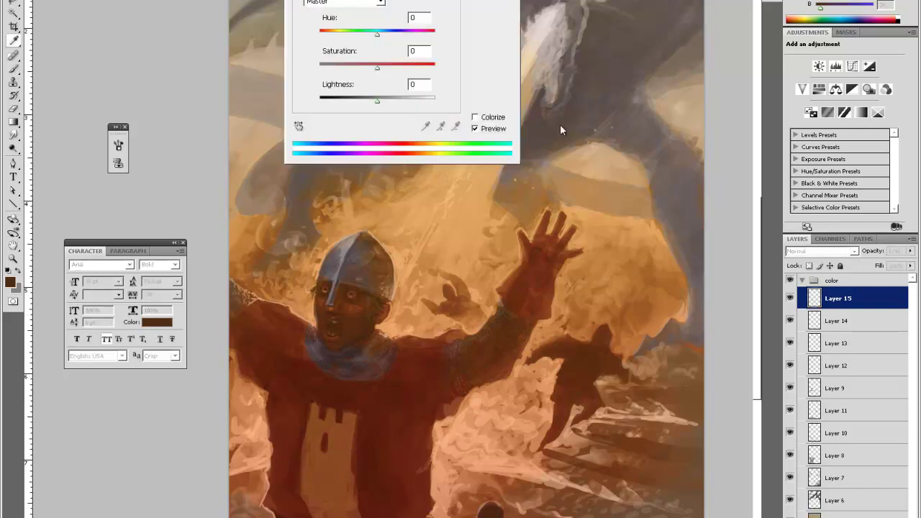
mouse_move(378, 67)
mouse_down()
mouse_move(415, 69)
mouse_move(392, 70)
mouse_up()
key(Return)
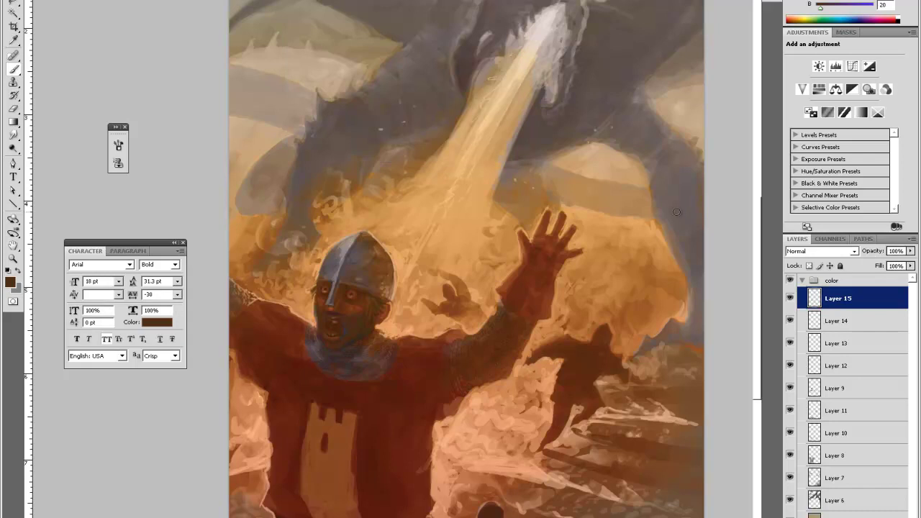
drag(872, 251, 870, 256)
Step: Add a new layer above Layer 15 and paint the knight's mouth with a dark crimson foreground color
key(ctrl+shift+alt+n)
click(11, 282)
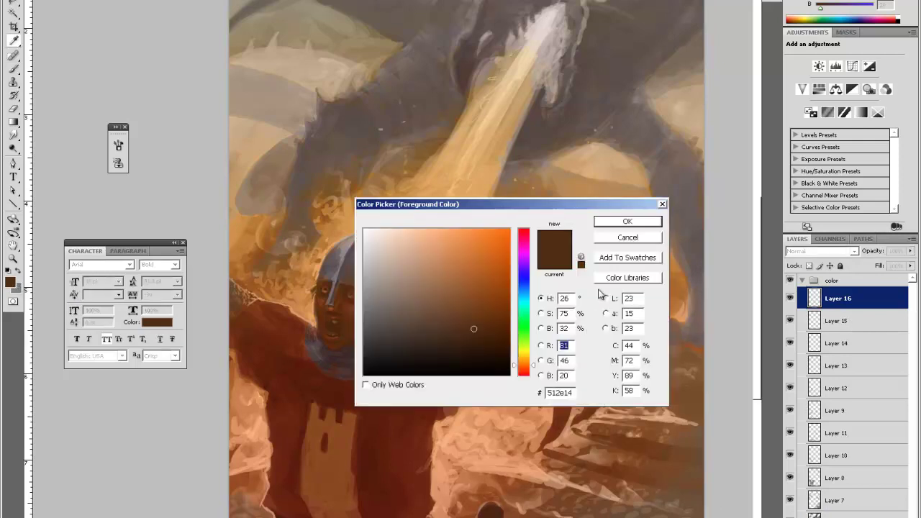
click(529, 256)
drag(528, 255, 526, 235)
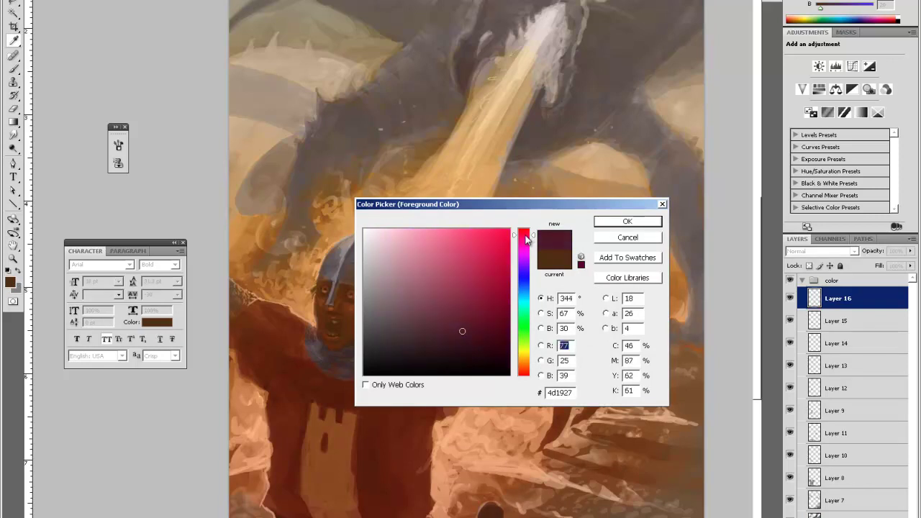
click(464, 309)
key(Return)
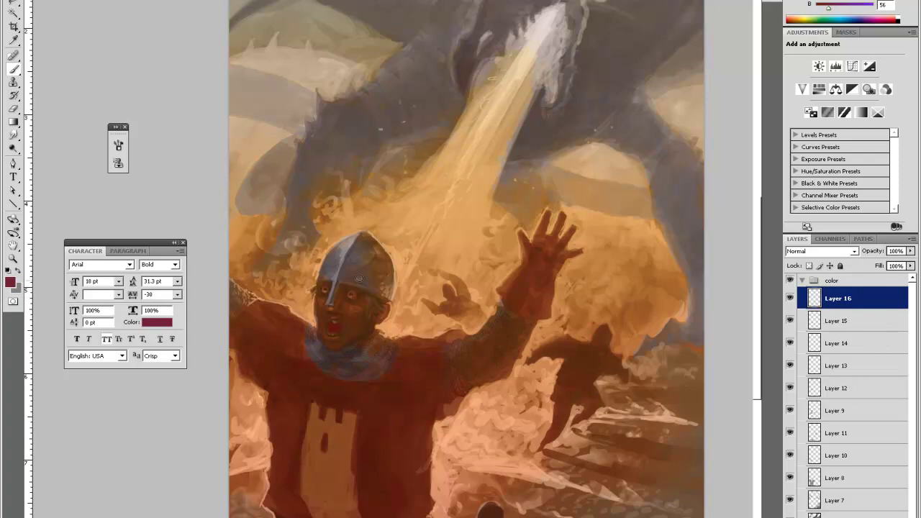
Step: Darken the crimson mouth color on Layer 16 to a lightness of -79 with Hue/Saturation
key(ctrl+u)
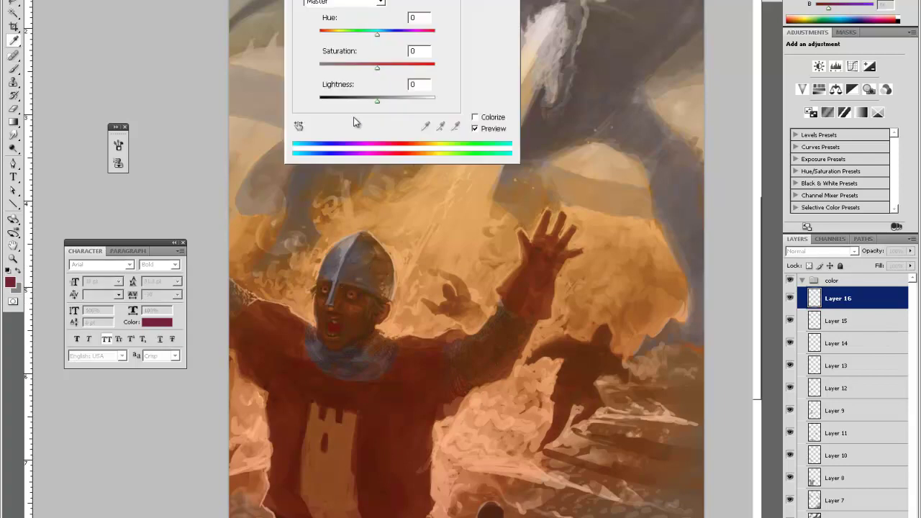
drag(366, 106, 328, 105)
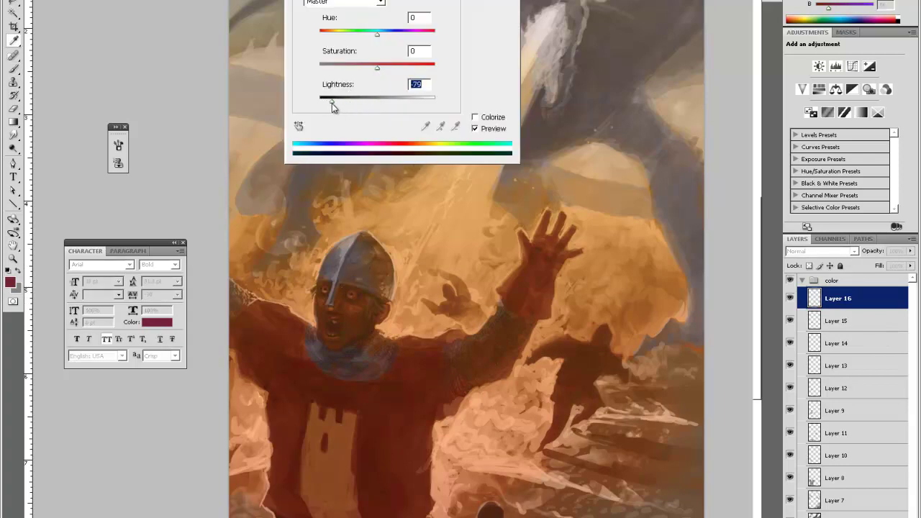
key(Return)
click(10, 282)
click(423, 280)
click(613, 221)
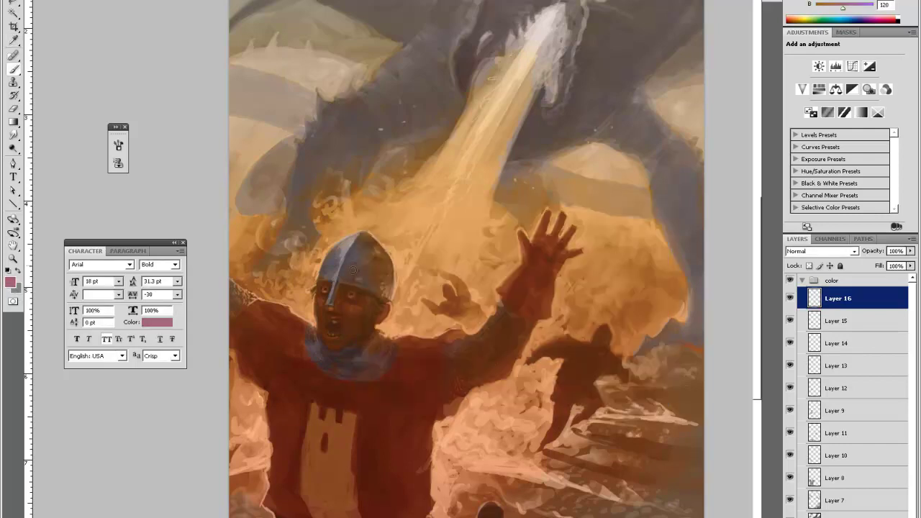
key(e)
key(b)
Step: Choose a bright crimson, brush a flush over the knight's nose and cheeks on Layer 16, and erase the excess
click(10, 281)
click(479, 258)
click(625, 225)
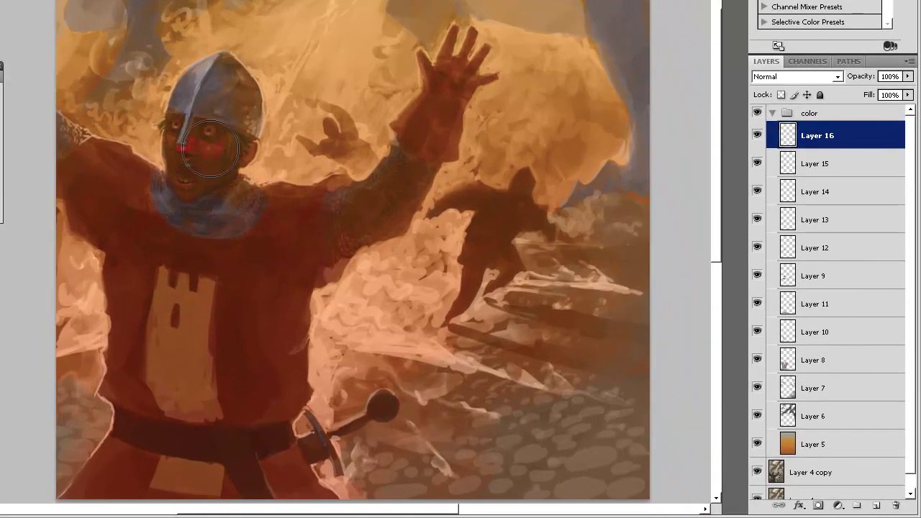
mouse_move(210, 148)
mouse_down()
mouse_move(194, 133)
mouse_move(182, 146)
mouse_move(190, 132)
mouse_move(169, 148)
mouse_move(171, 129)
mouse_move(167, 150)
mouse_move(162, 124)
mouse_up()
key(e)
drag(250, 151, 244, 159)
Step: Add a new layer above Layer 16 and set the foreground color to orange-red #da340e
key(ctrl+minus)
key(ctrl+minus)
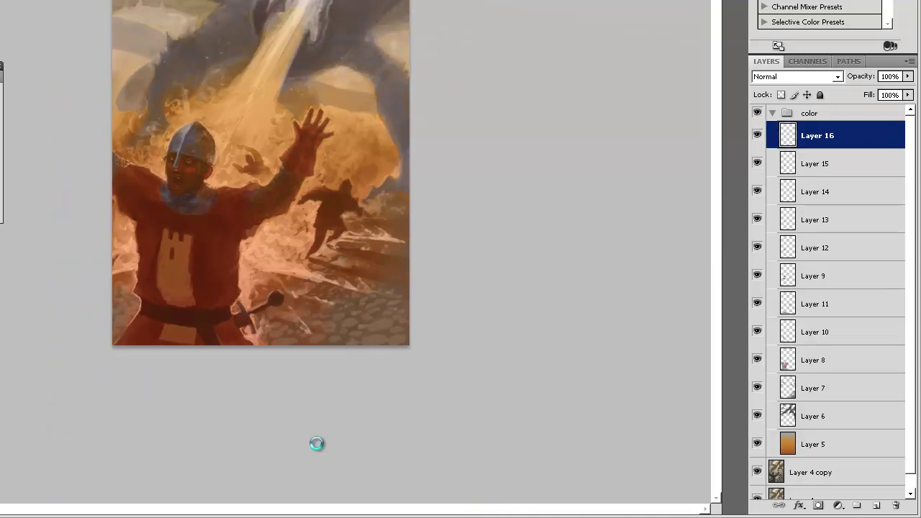
key(ctrl+plus)
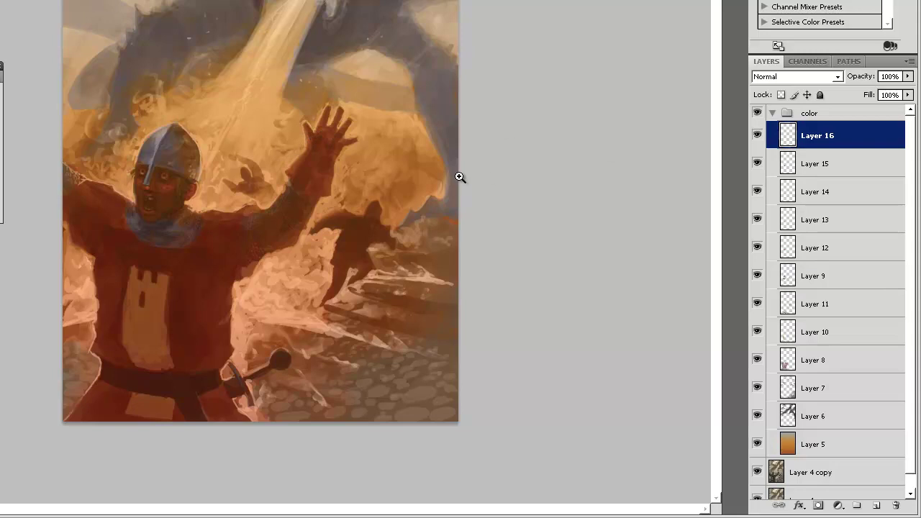
click(875, 506)
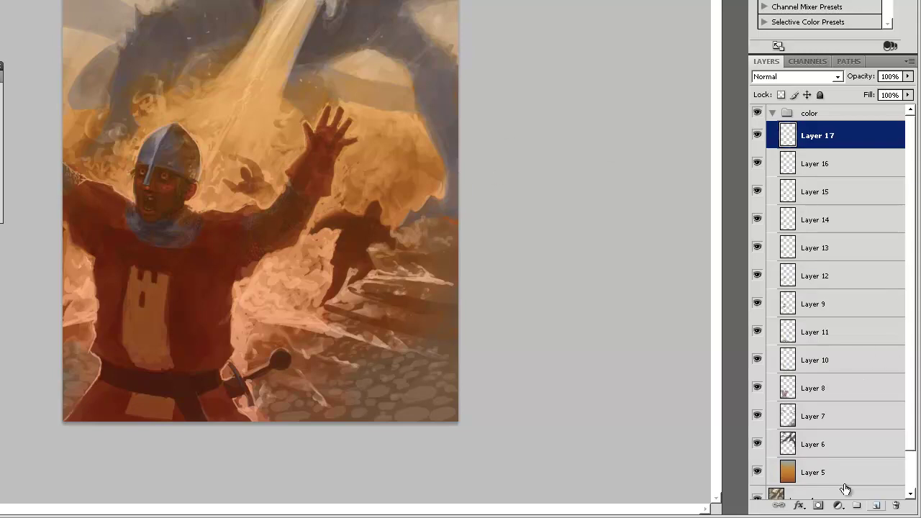
key(n)
drag(429, 210, 429, 227)
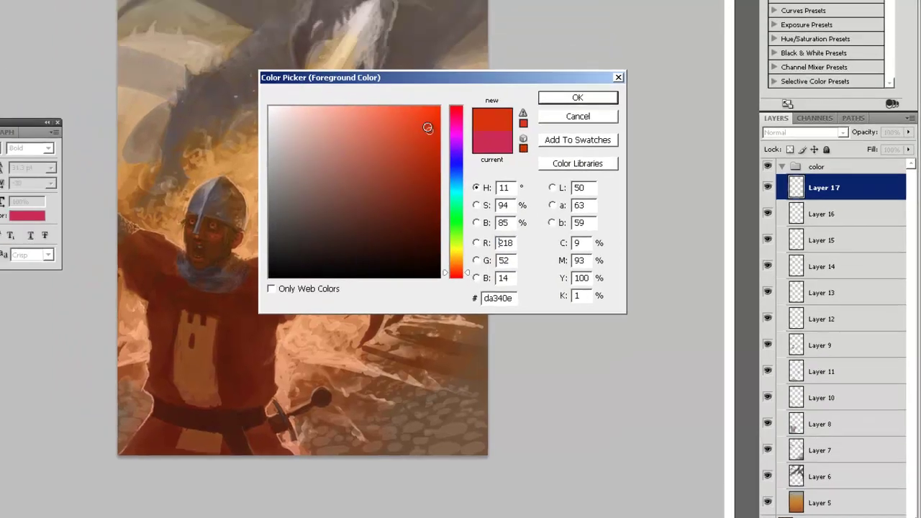
key(Return)
Step: Enlarge the brush, paint orange-red flames around the knight's helmet and shoulder on Layer 17, and erase the spill over the helmet
key(b)
right_click(332, 254)
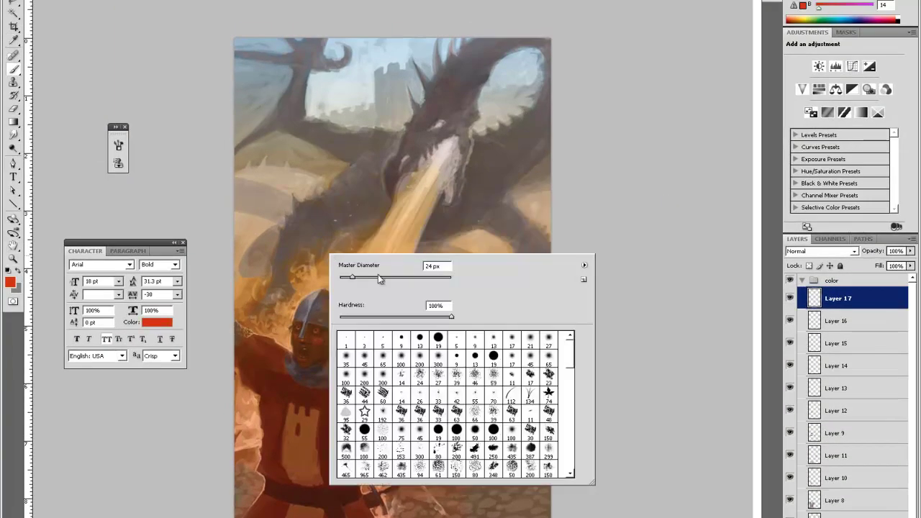
click(388, 277)
mouse_move(248, 288)
mouse_down()
mouse_move(270, 337)
mouse_move(280, 313)
mouse_move(283, 355)
mouse_move(283, 302)
mouse_move(251, 315)
mouse_move(267, 285)
mouse_move(259, 250)
mouse_move(240, 258)
mouse_move(240, 284)
mouse_move(299, 245)
mouse_move(290, 269)
mouse_move(296, 288)
mouse_move(311, 287)
mouse_move(295, 304)
mouse_move(334, 285)
mouse_move(348, 315)
mouse_move(335, 319)
mouse_move(342, 330)
mouse_move(327, 314)
mouse_move(327, 299)
mouse_move(336, 314)
mouse_move(322, 245)
mouse_move(350, 294)
mouse_up()
key(e)
key(b)
key(e)
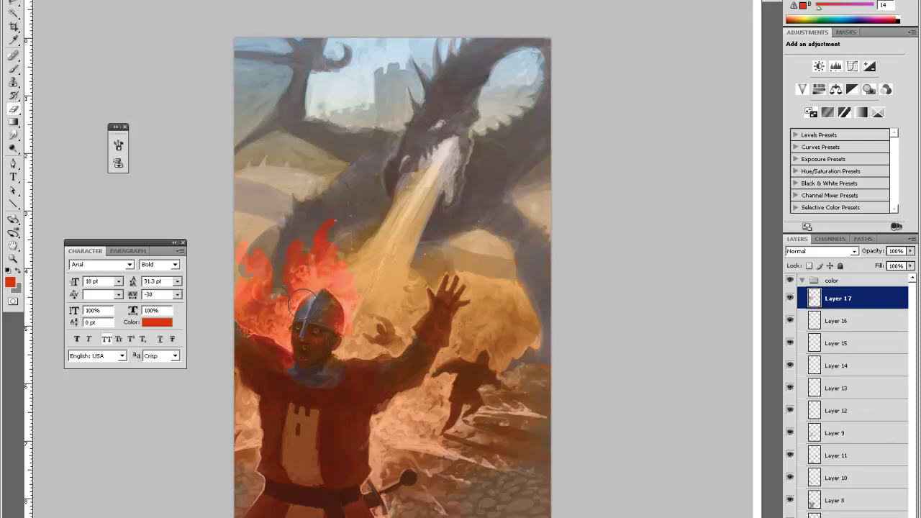
Step: Paint orange-red flames between the knight's head and his raised arm, erasing the overlap on the neck, shoulder and arm
key(b)
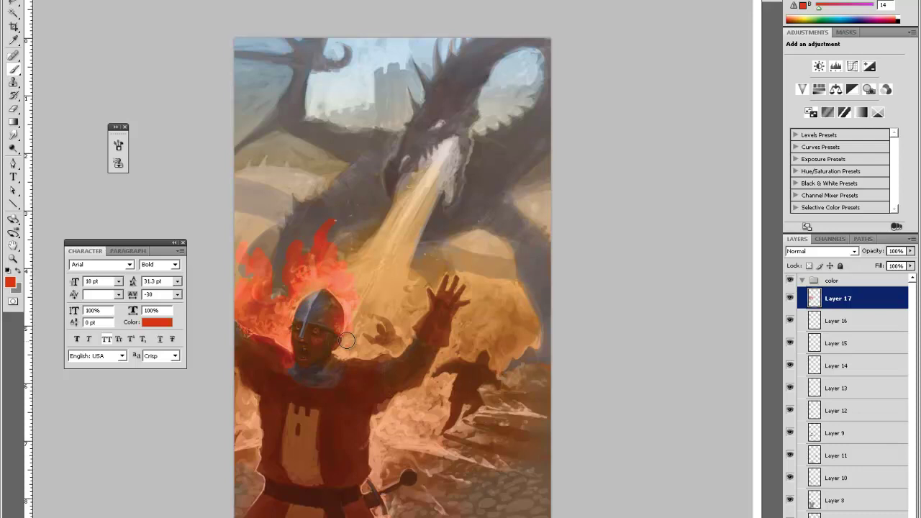
key(e)
drag(346, 355, 335, 368)
key(b)
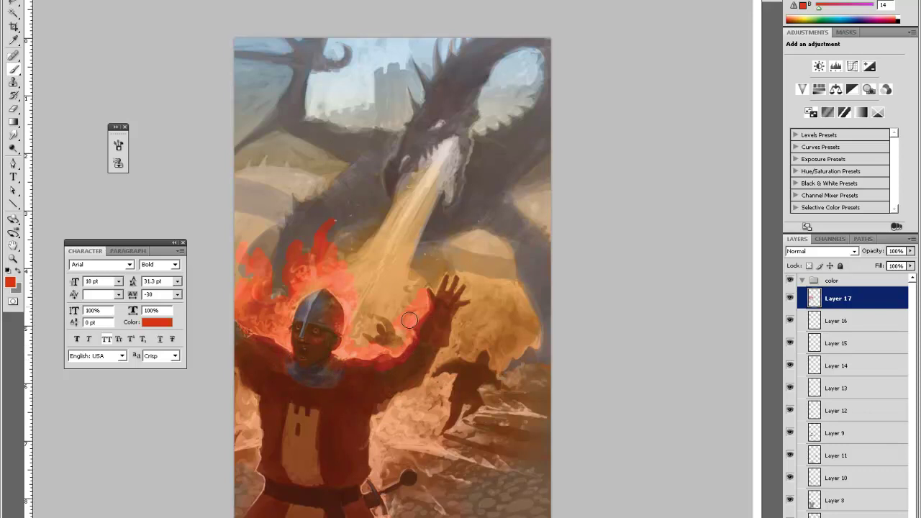
key(e)
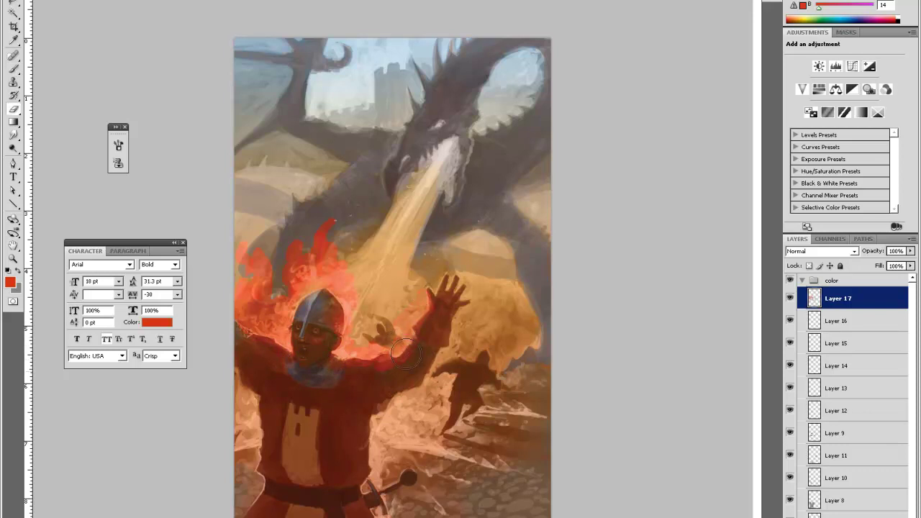
Step: Color the upper fire breath orange-red from the dragon's mouth toward the knight's helmet, and erase excess around the adjoining flames
key(b)
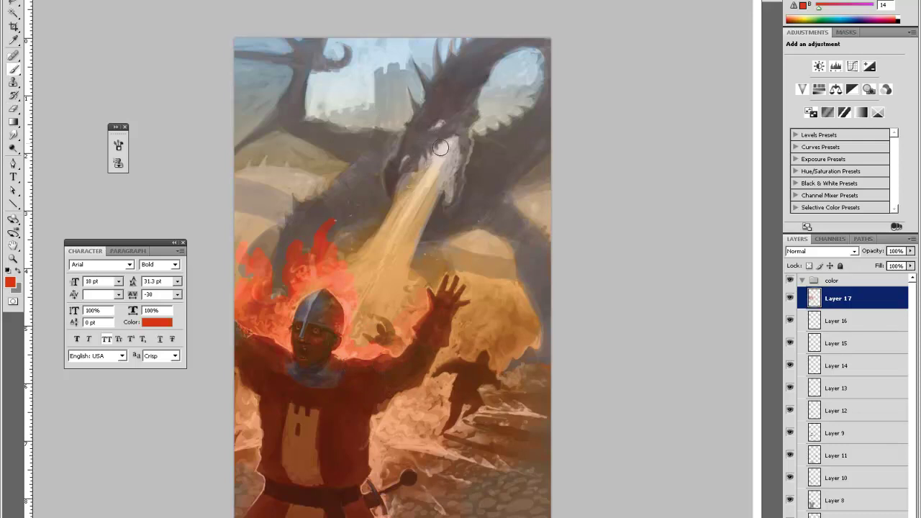
mouse_move(423, 171)
mouse_down()
mouse_move(445, 137)
mouse_move(456, 153)
mouse_move(450, 192)
mouse_move(450, 176)
mouse_move(432, 190)
mouse_move(404, 193)
mouse_up()
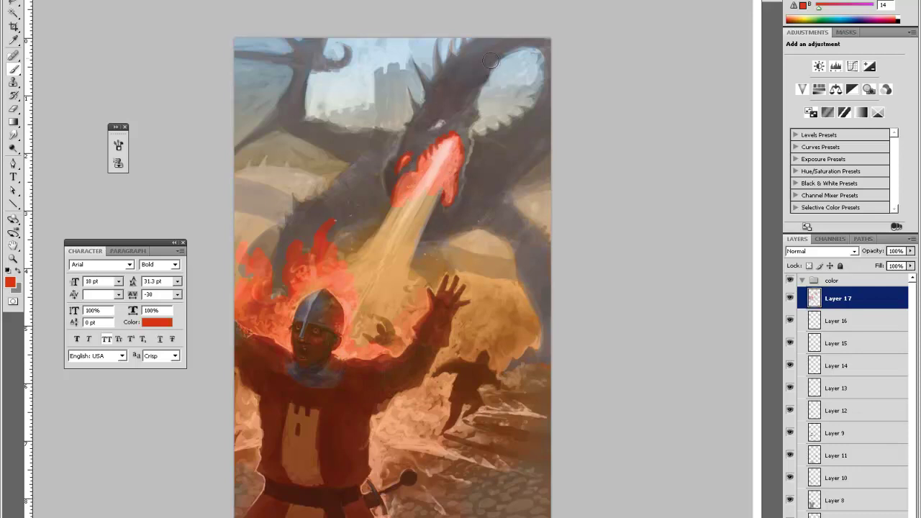
key(e)
mouse_move(393, 160)
mouse_down()
mouse_move(413, 194)
mouse_move(389, 218)
mouse_move(392, 232)
mouse_move(441, 185)
mouse_move(427, 210)
mouse_move(375, 240)
mouse_up()
key(b)
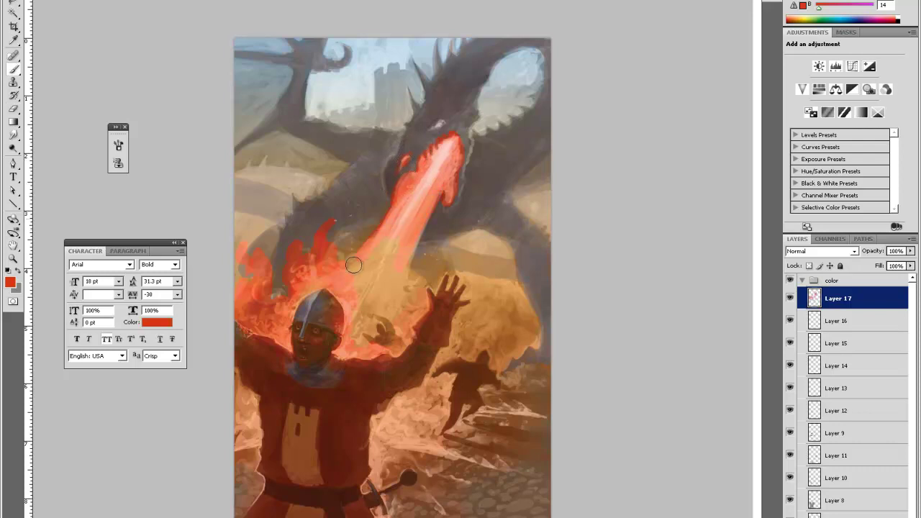
key(e)
right_click(342, 196)
mouse_move(305, 245)
mouse_down()
mouse_move(287, 259)
mouse_move(250, 224)
mouse_up()
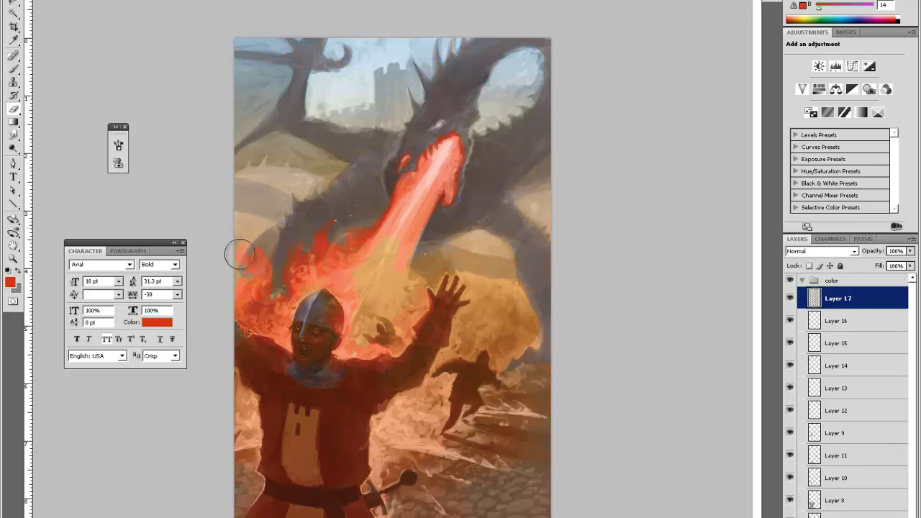
Step: Fill the lower fire stream beside the knight's head and the flames under his bent arm with orange-red, then trim the edges
key(b)
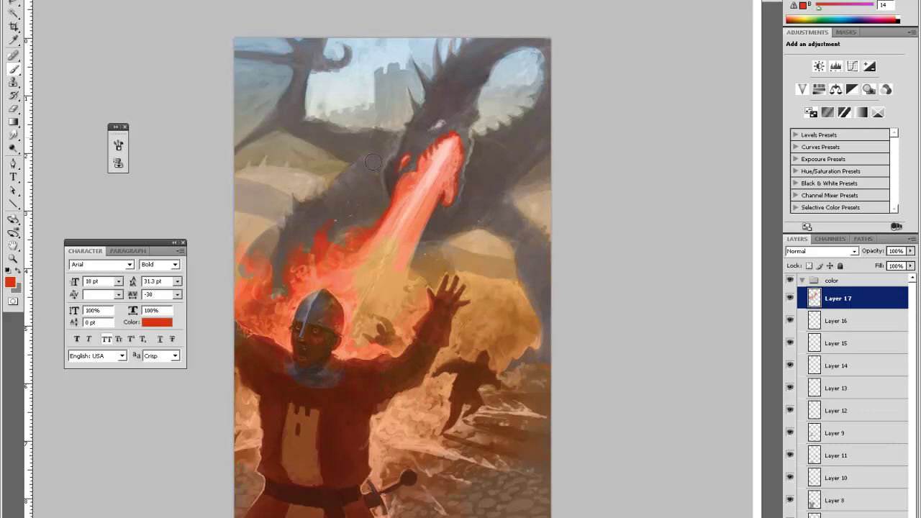
mouse_move(356, 336)
mouse_down()
mouse_move(387, 326)
mouse_move(361, 311)
mouse_move(362, 273)
mouse_move(400, 225)
mouse_move(379, 284)
mouse_move(390, 279)
mouse_move(394, 300)
mouse_move(415, 244)
mouse_move(399, 281)
mouse_move(415, 276)
mouse_move(409, 291)
mouse_move(422, 286)
mouse_move(419, 296)
mouse_move(407, 333)
mouse_move(396, 335)
mouse_move(397, 343)
mouse_move(407, 325)
mouse_move(398, 348)
mouse_move(390, 334)
mouse_move(364, 352)
mouse_up()
key(e)
key(b)
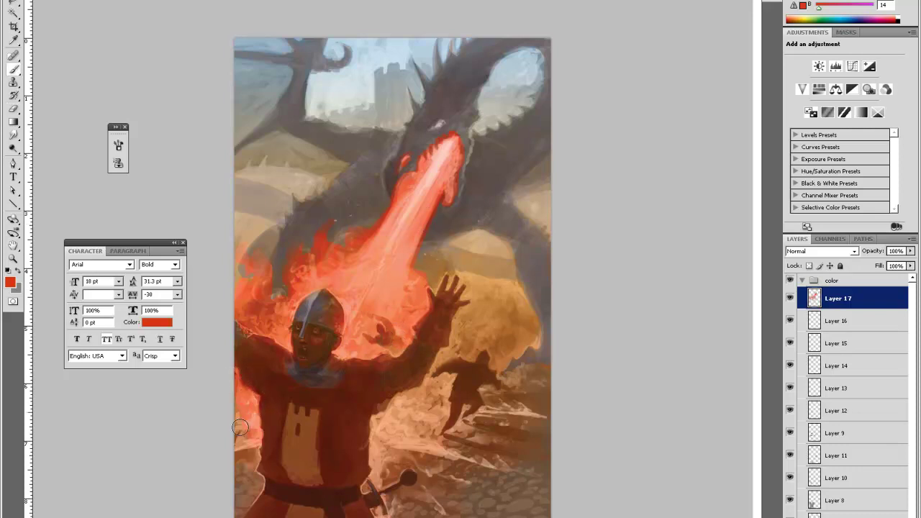
key(e)
Step: Paint the flames between the knight's torso and the running figure orange-red, down to the sword hilt, and erase the excess
key(b)
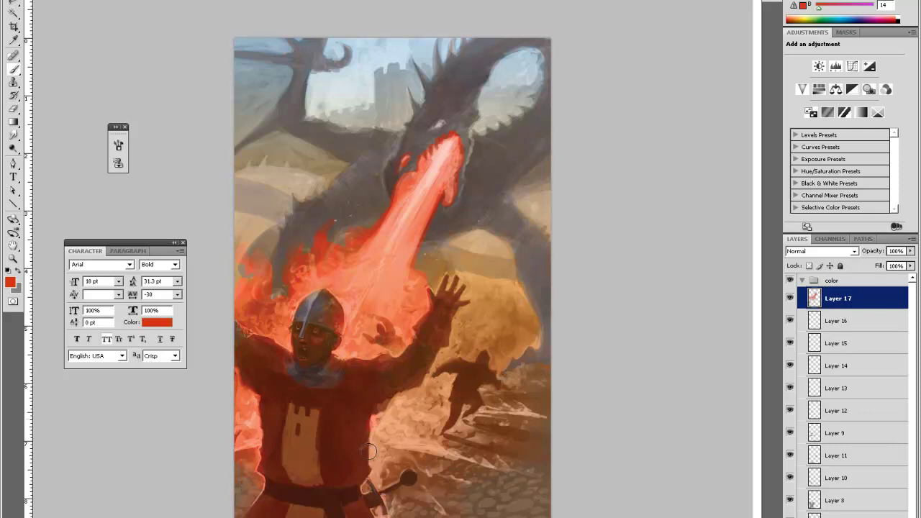
key(e)
key(b)
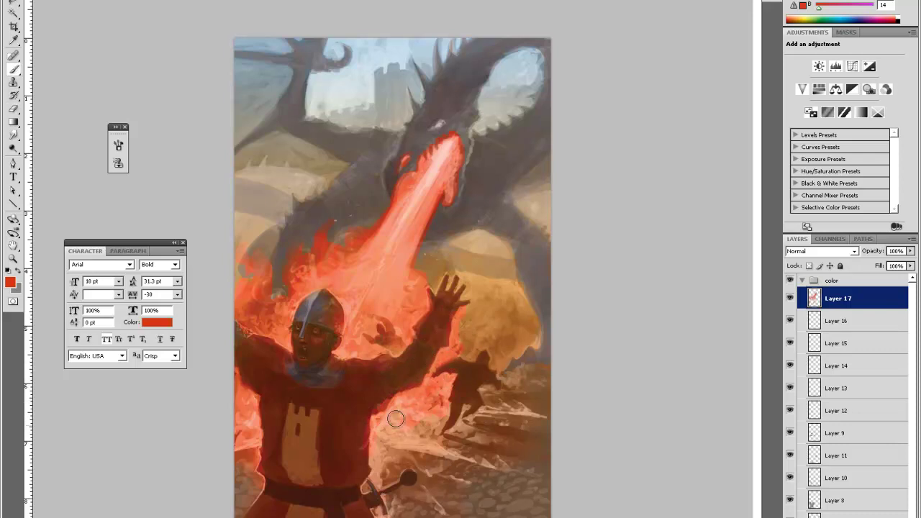
drag(375, 471, 388, 481)
key(e)
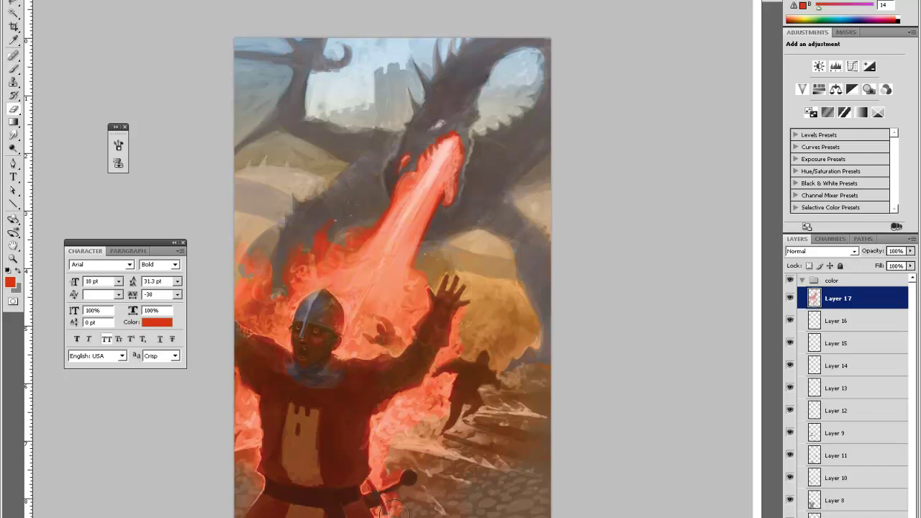
Step: Paint orange-red fire streaks across the ground beneath the running figure and beside the sword, softening them with the eraser
key(b)
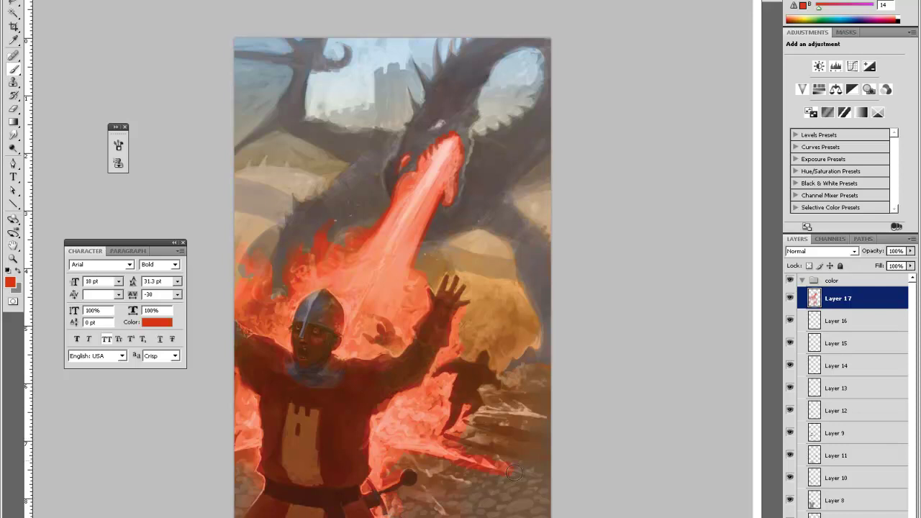
key(e)
key(b)
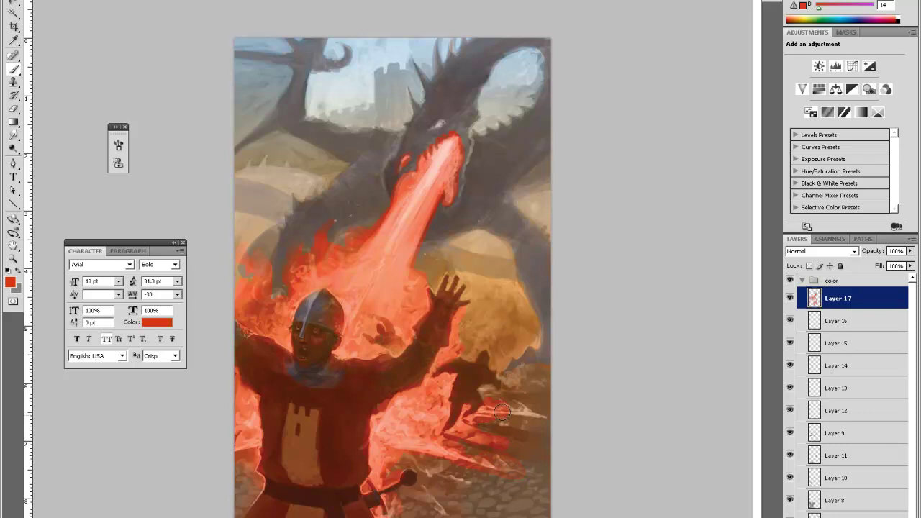
key(e)
drag(562, 418, 551, 432)
key(b)
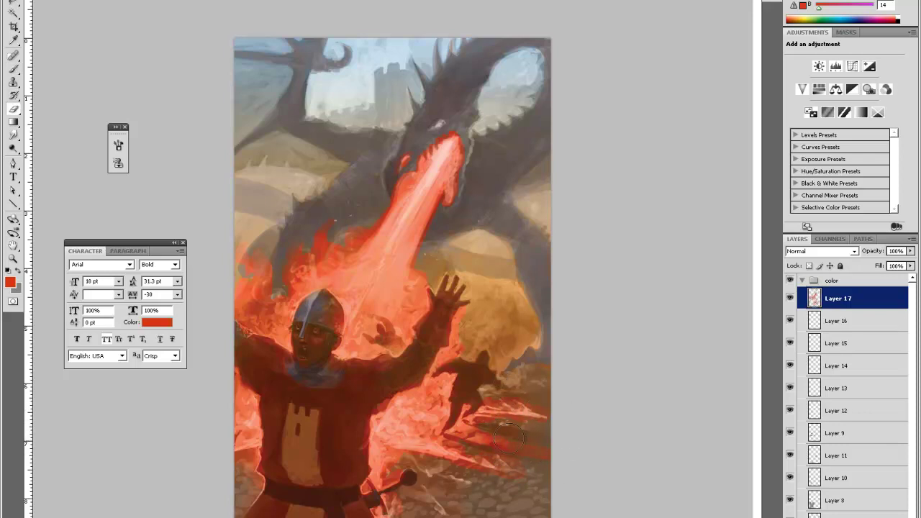
key(e)
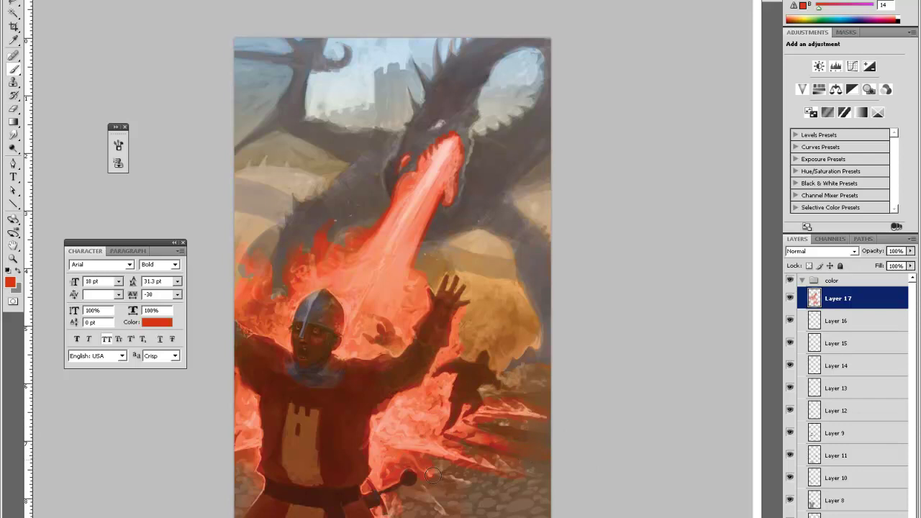
key(e)
key(b)
key(e)
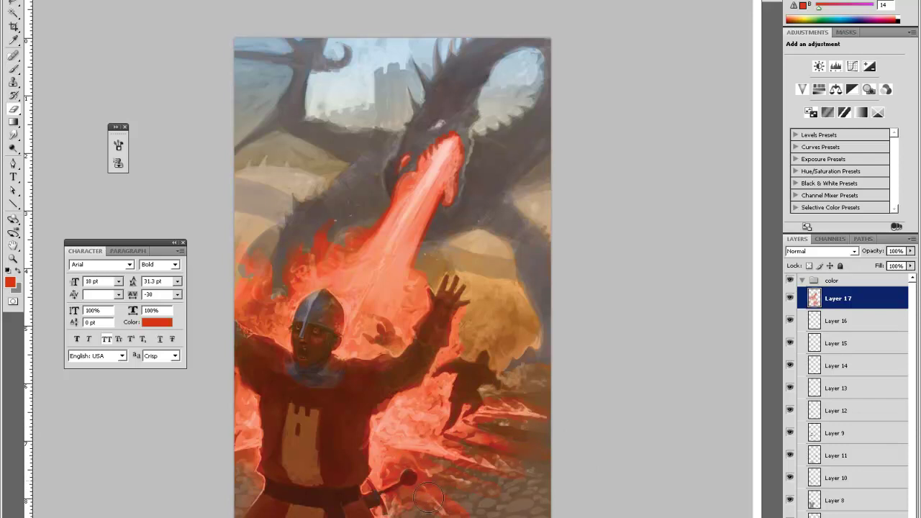
Step: Extend the orange-red glow above the raised hand and along both sides of the fire breath, erasing spill on the dragon
key(b)
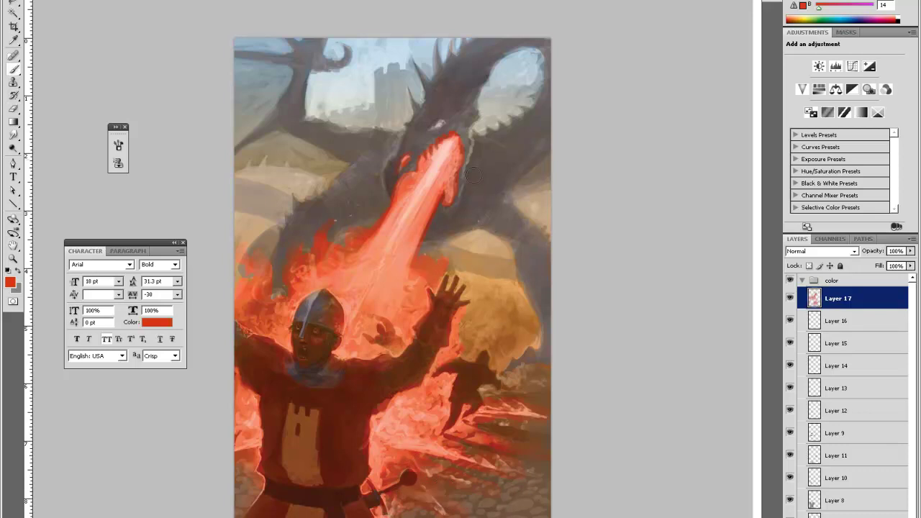
key(e)
drag(466, 219, 502, 207)
drag(434, 223, 507, 193)
key(b)
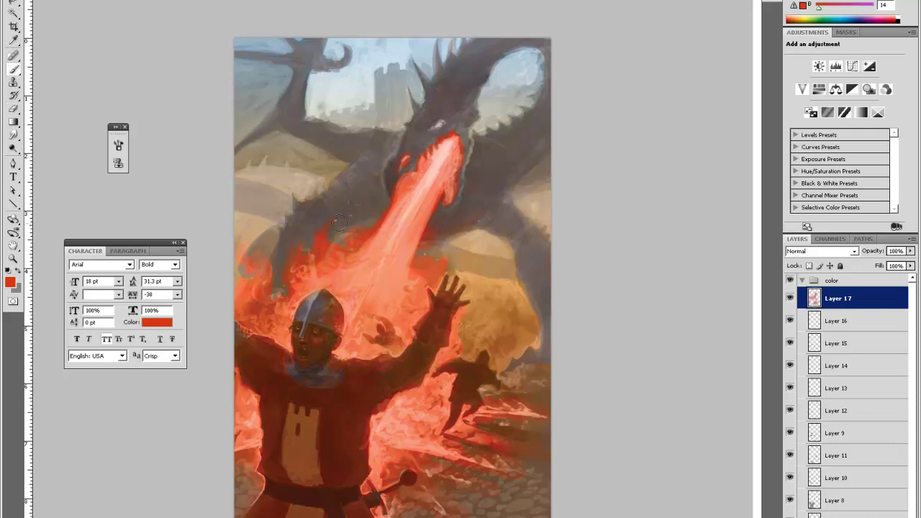
key(e)
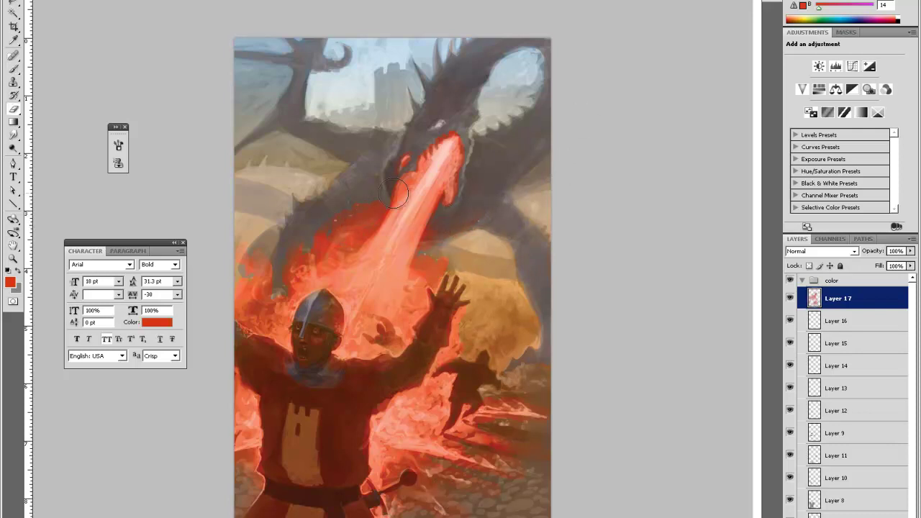
key(b)
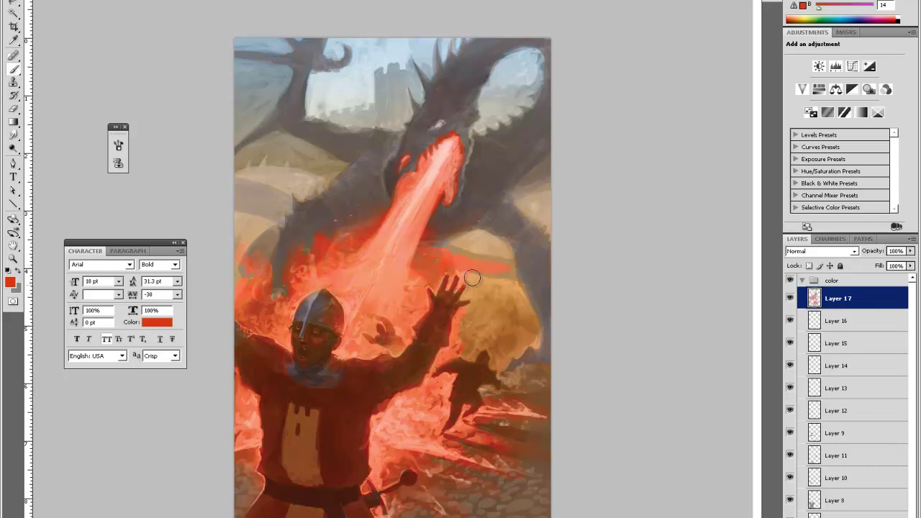
key(e)
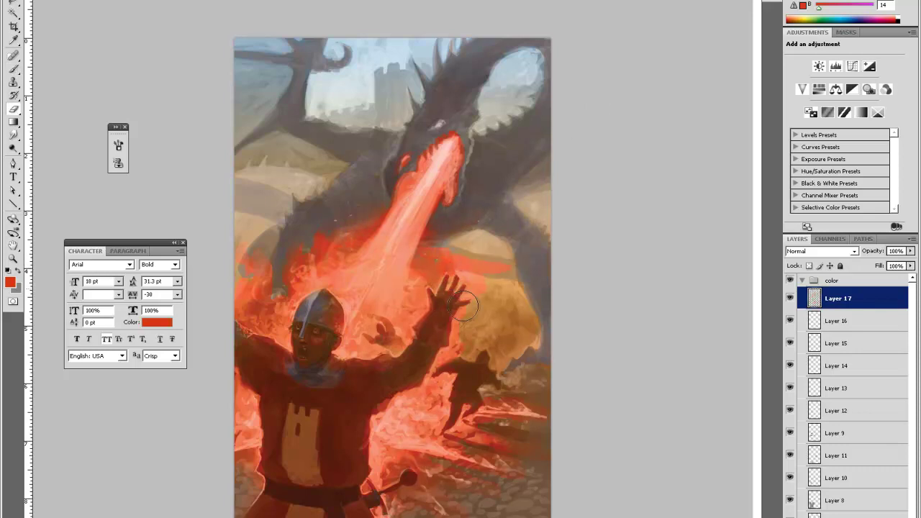
Step: Color the fire cloud beyond the raised hand and the ground behind the running figure orange-red, erasing the overlap
key(b)
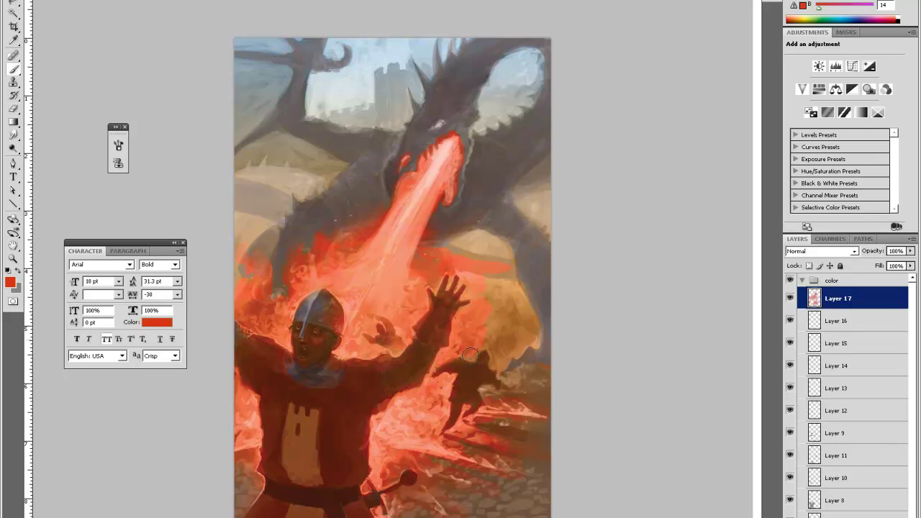
mouse_move(488, 315)
mouse_down()
mouse_move(505, 276)
mouse_move(512, 190)
mouse_move(516, 253)
mouse_move(537, 305)
mouse_move(531, 322)
mouse_move(487, 197)
mouse_move(503, 230)
mouse_move(521, 235)
mouse_move(499, 218)
mouse_move(493, 234)
mouse_move(509, 249)
mouse_move(520, 223)
mouse_move(531, 234)
mouse_move(505, 240)
mouse_up()
key(e)
key(b)
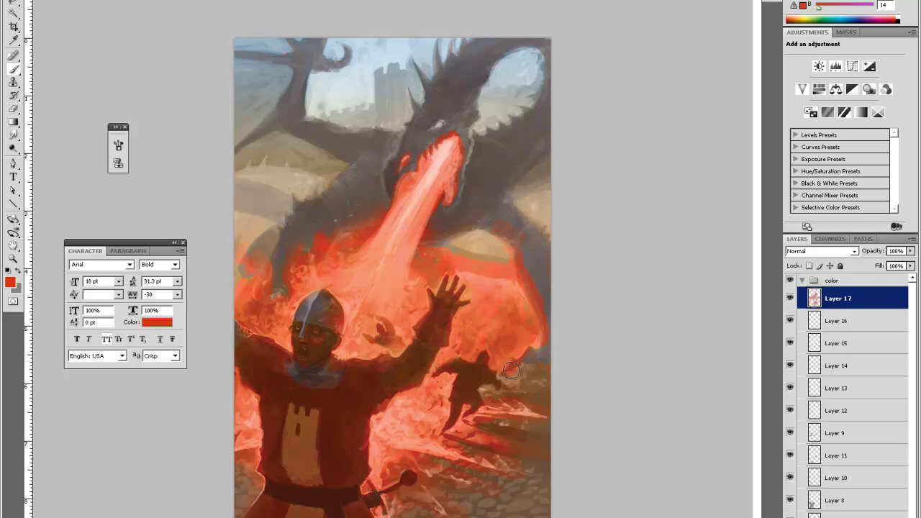
drag(500, 375, 494, 393)
key(e)
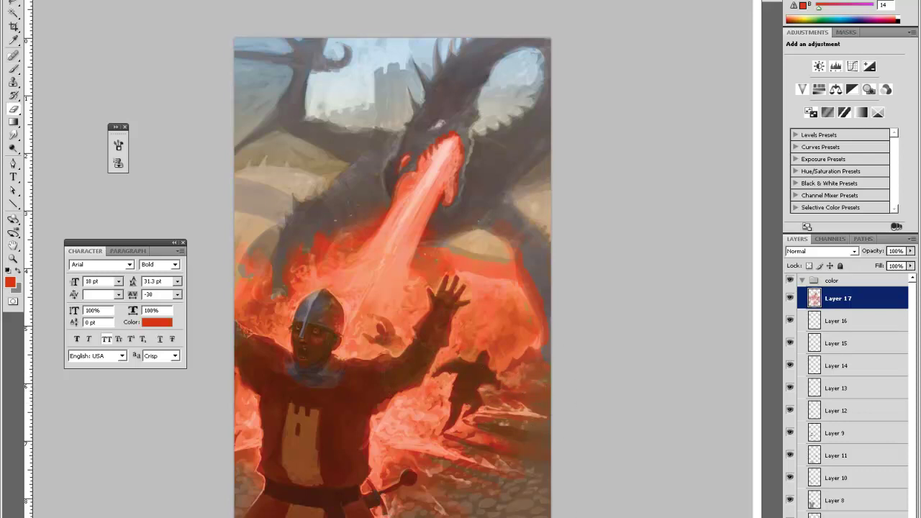
Step: Brush an orange-red glow around the dragon's mouth and jaw, and refine the edges of the surrounding fire with the eraser
key(b)
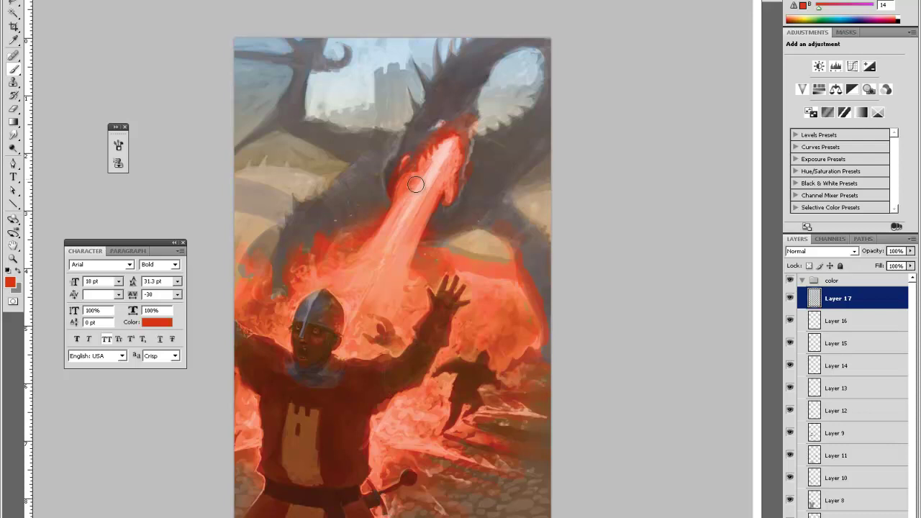
key(e)
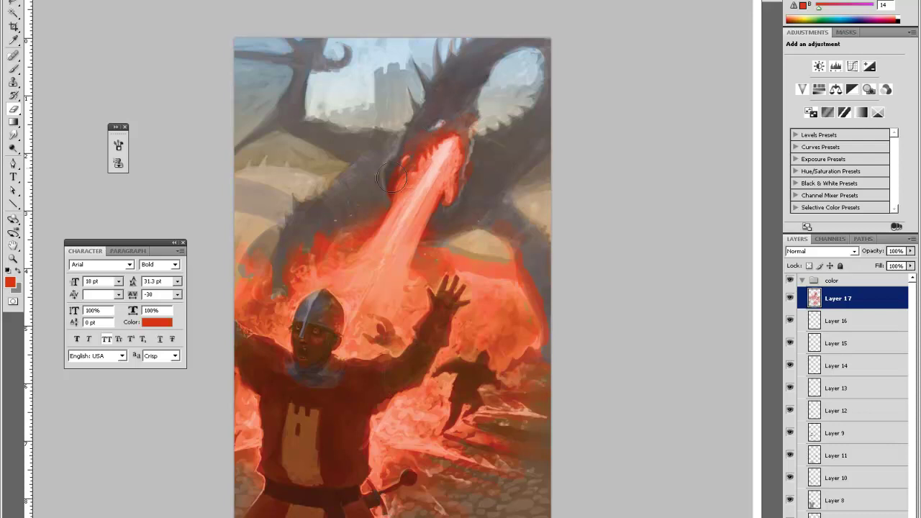
key(b)
key(e)
key(b)
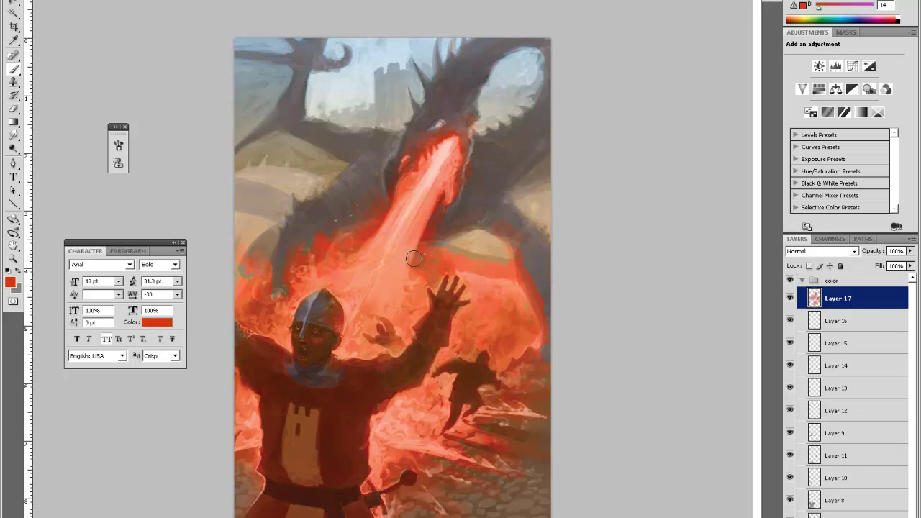
key(e)
key(b)
key(e)
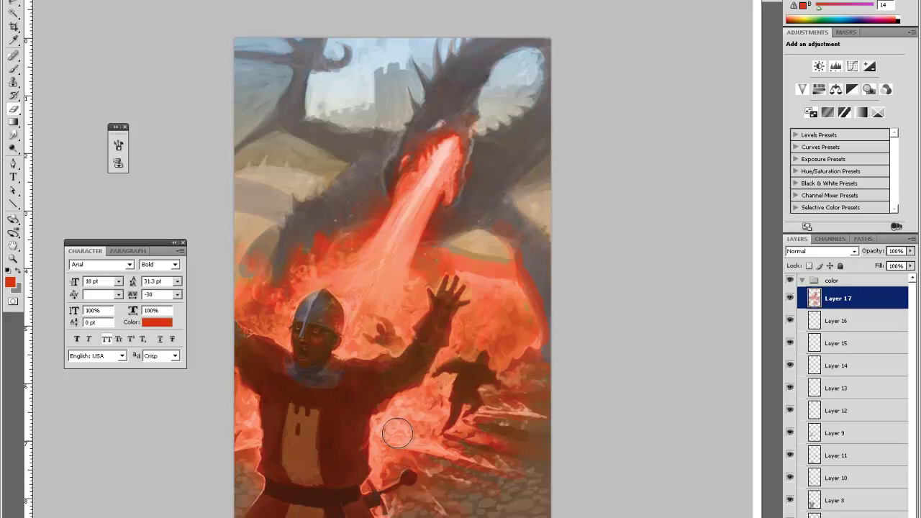
Step: Brush an orange-red glow along the dragon's rear leg and belly beside the fire cloud, undoing stray strokes and erasing spill
key(b)
key(e)
drag(270, 216, 280, 221)
key(ctrl+z)
key(b)
key(e)
key(ctrl+z)
key(b)
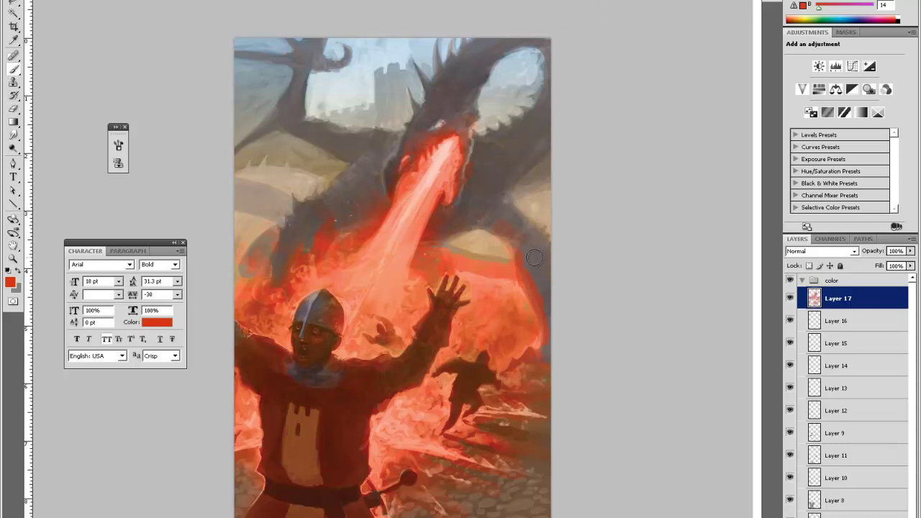
key(ctrl+z)
key(ctrl+z)
key(e)
key(b)
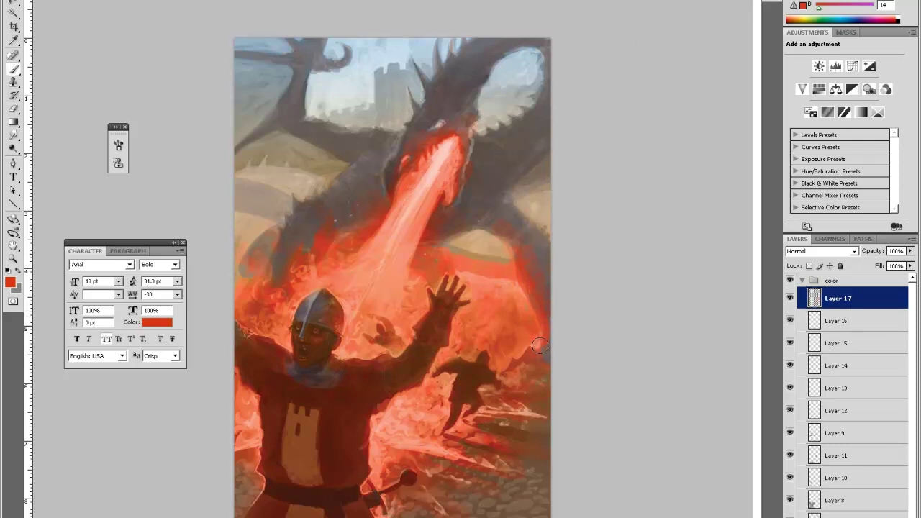
key(ctrl+z)
key(e)
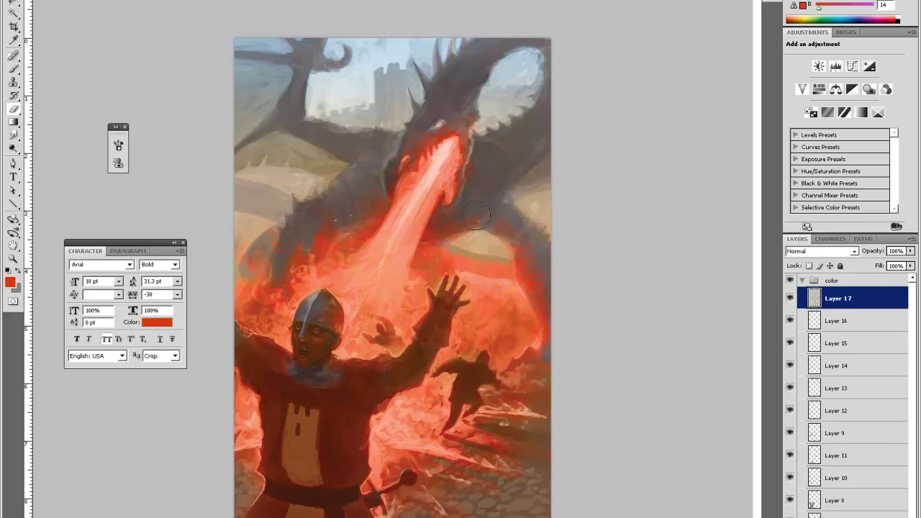
Step: Add a faint orange-red glow to the dragon's underside and wing beside the fire breath, softening its edges with the eraser
key(b)
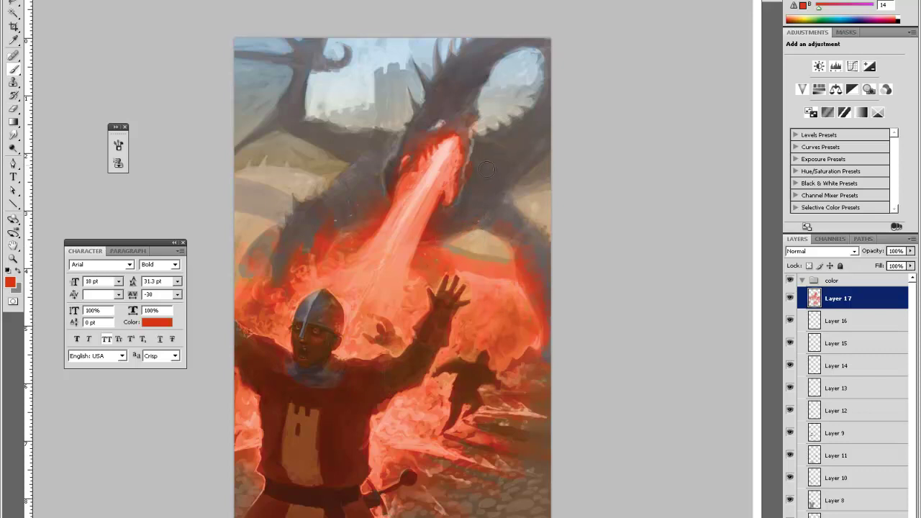
key(e)
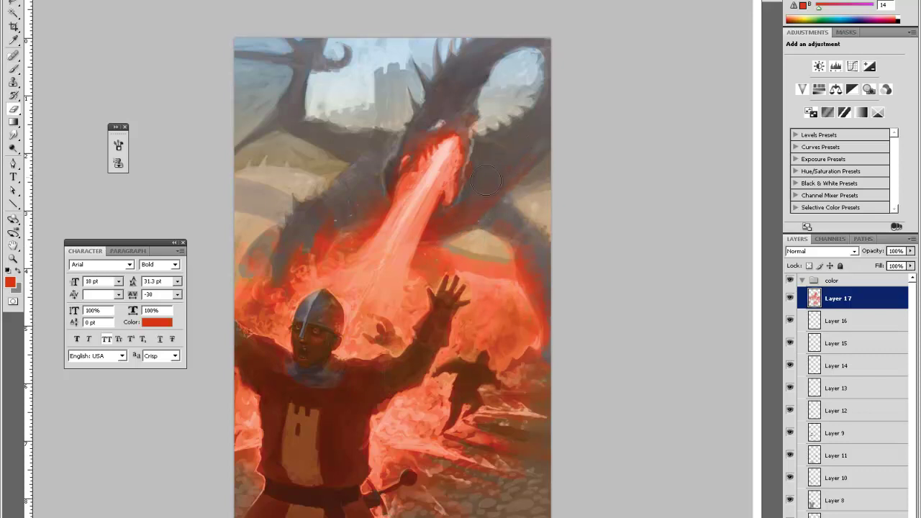
key(b)
key(e)
mouse_move(450, 246)
mouse_down()
mouse_move(480, 264)
mouse_move(461, 251)
mouse_move(479, 254)
mouse_up()
key(ctrl+z)
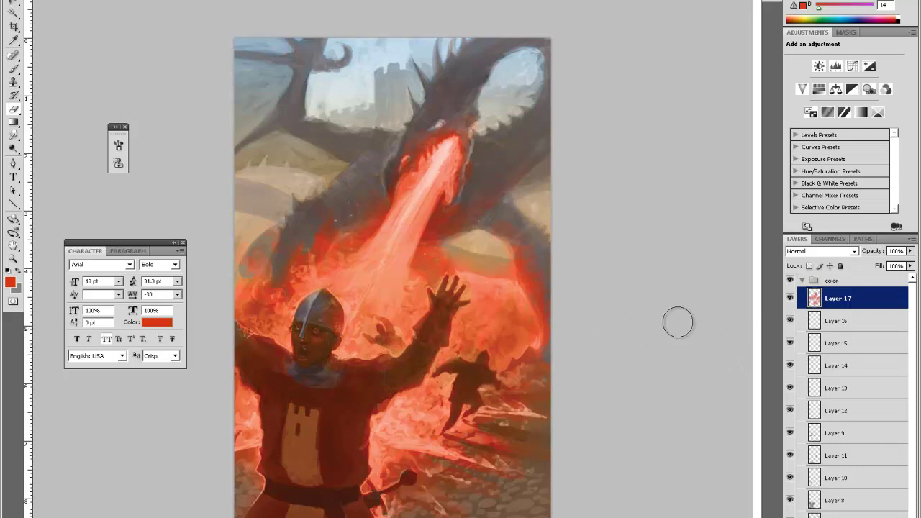
key(b)
key(e)
Step: Add a new layer at the top of the color group and choose light orange as the foreground color for brushing
key(ctrl+shift+alt+n)
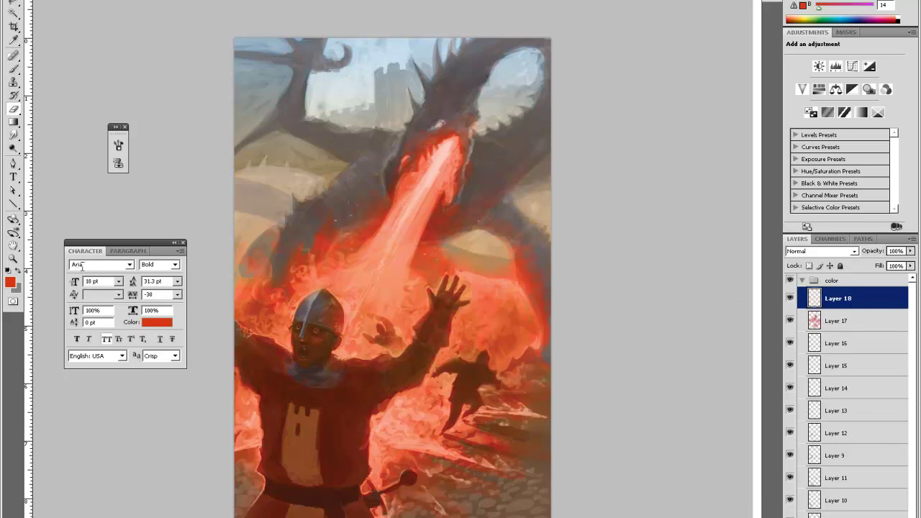
click(9, 282)
click(521, 362)
drag(476, 239, 475, 224)
key(Return)
key(Return)
key(b)
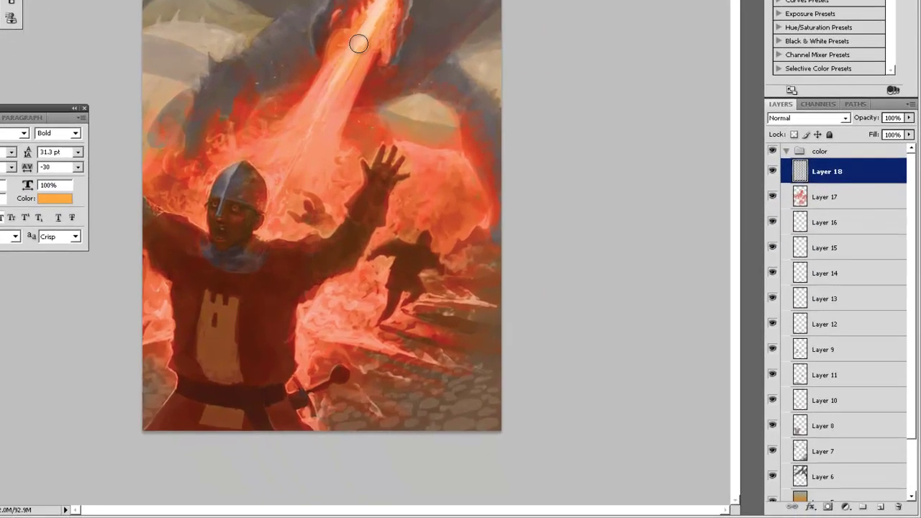
Step: Brush light orange over the fire breath, the flames around the helmet and the flames beneath the knight's lowered arm
drag(334, 70, 324, 157)
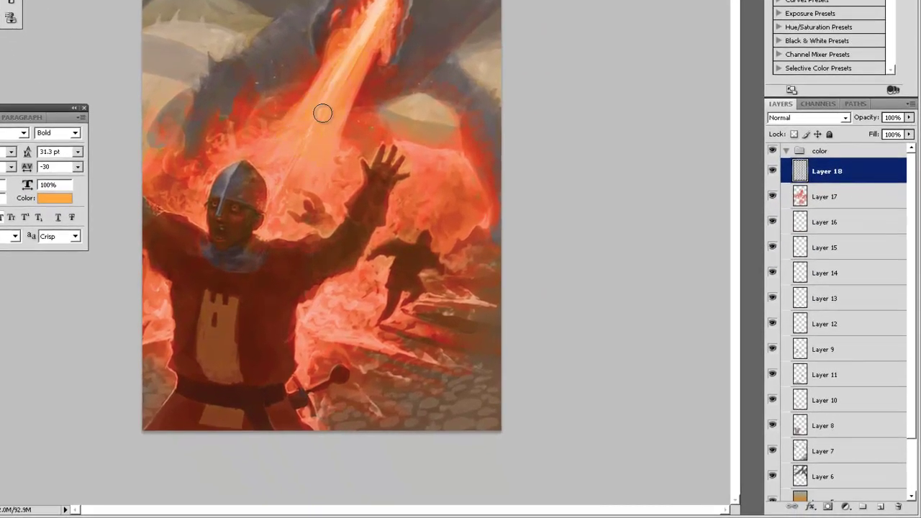
drag(260, 164, 283, 141)
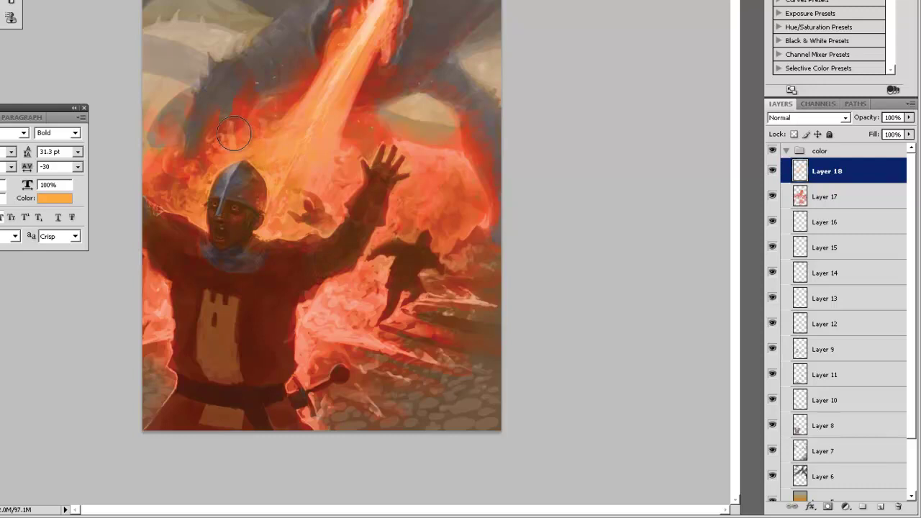
drag(148, 267, 162, 281)
key(bracketright)
key(bracketright)
drag(151, 308, 157, 300)
key(bracketleft)
key(bracketleft)
Step: Brush light orange over the flames between the knight and the running figure, using a smaller brush for the ground streaks and sword area
drag(306, 317, 312, 314)
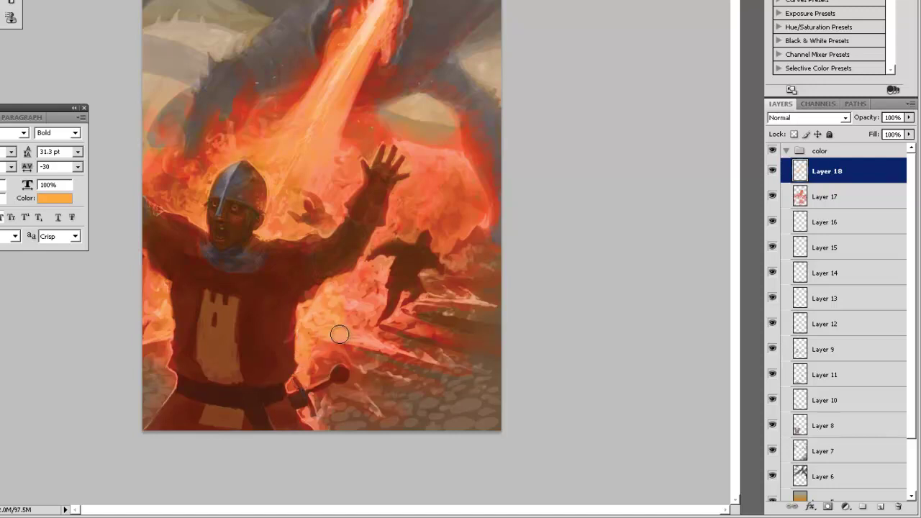
drag(365, 287, 370, 282)
key([)
key([)
key(bracketleft)
key(bracketleft)
key(bracketleft)
mouse_move(376, 306)
mouse_down()
mouse_move(362, 271)
mouse_move(361, 313)
mouse_move(376, 345)
mouse_up()
drag(428, 299, 490, 305)
drag(361, 363, 405, 378)
drag(369, 405, 380, 416)
mouse_move(303, 407)
mouse_down()
mouse_move(315, 432)
mouse_move(298, 402)
mouse_up()
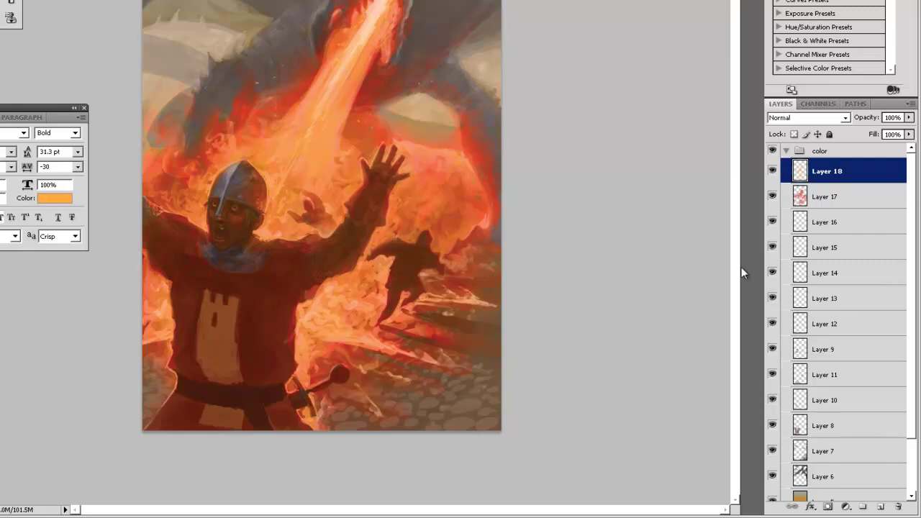
Step: Add another layer, set the background color to yellow ffe240, and warm the core of the fire breath with yellow highlights
click(882, 509)
click(10, 281)
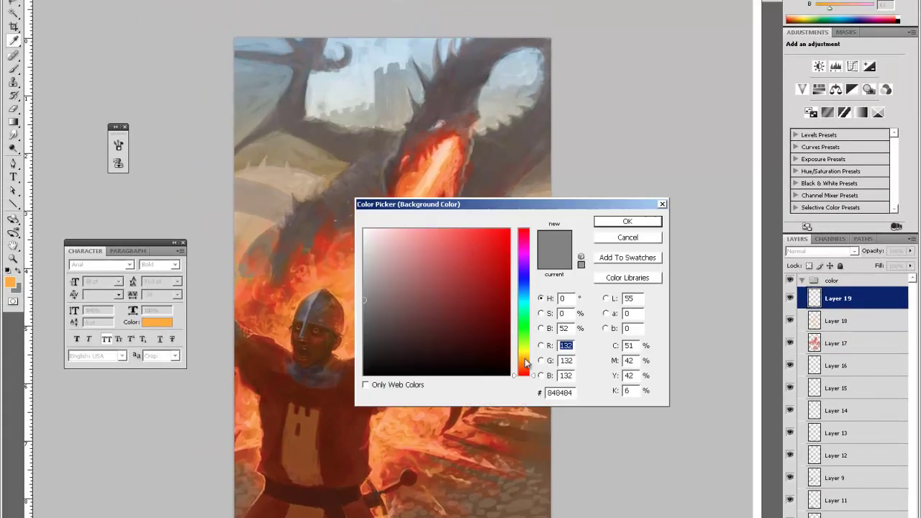
drag(526, 364, 526, 355)
drag(485, 305, 475, 210)
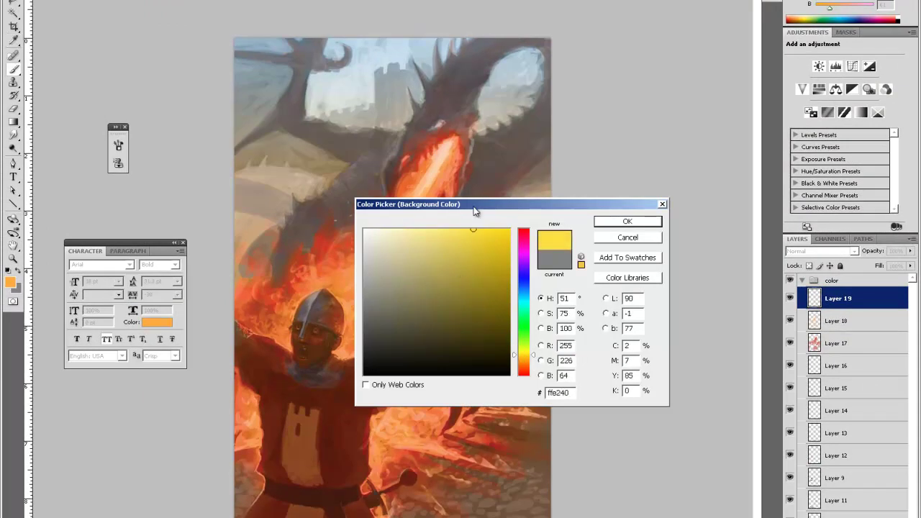
key(Return)
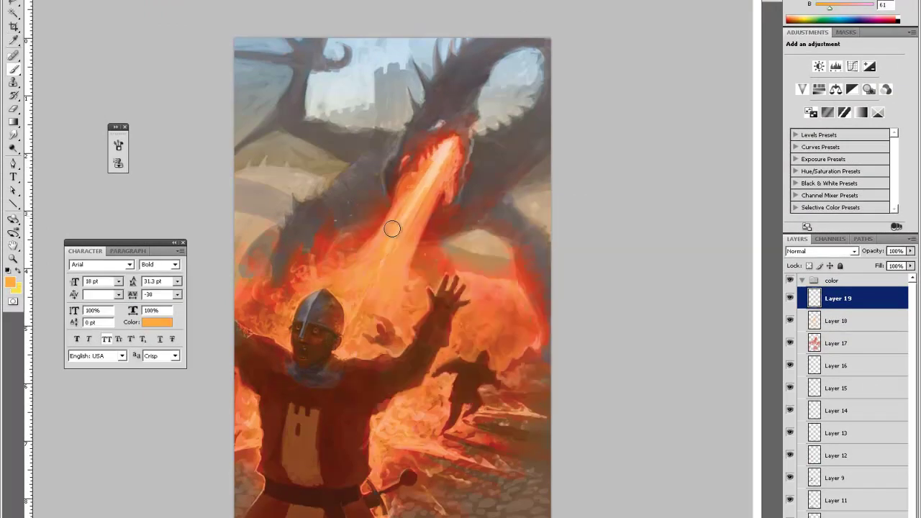
key(e)
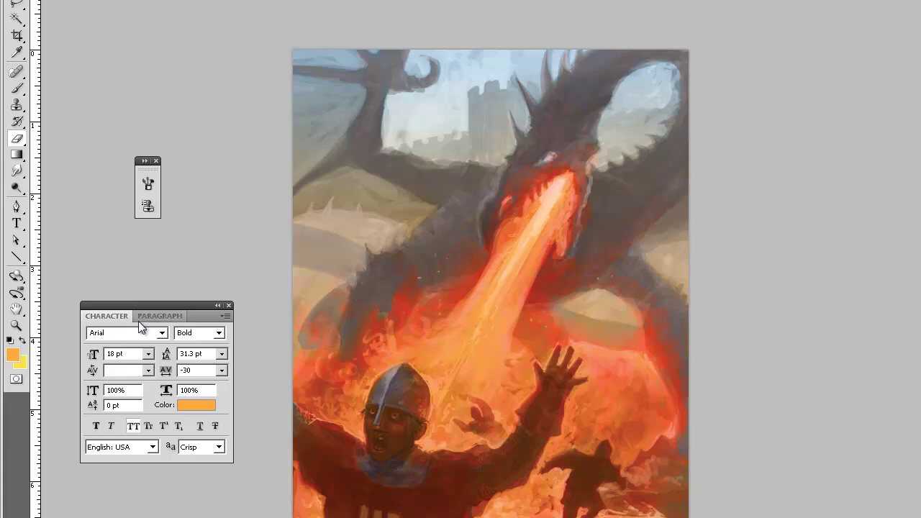
Step: Choose a light yellow-green foreground color and tint the membrane of the dragon's spread wing, erasing the overlap on the wing bones
click(13, 355)
drag(661, 389, 658, 432)
click(561, 309)
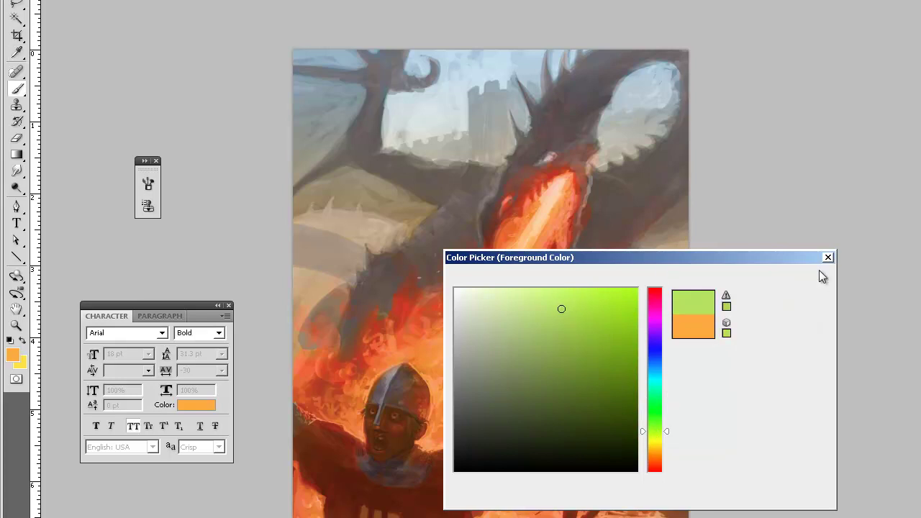
click(814, 284)
mouse_move(316, 89)
mouse_down()
mouse_move(293, 83)
mouse_move(339, 93)
mouse_move(344, 106)
mouse_move(285, 185)
mouse_move(314, 132)
mouse_move(347, 108)
mouse_move(307, 64)
mouse_move(343, 45)
mouse_up()
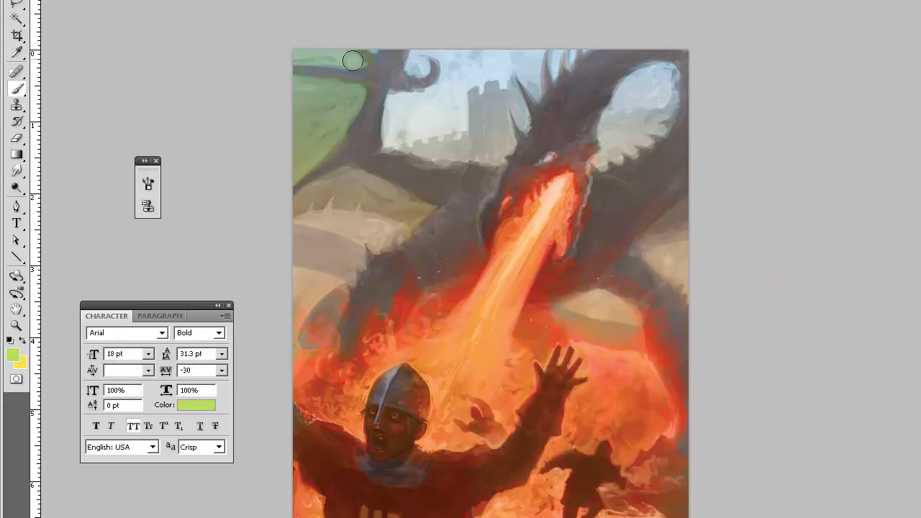
key(e)
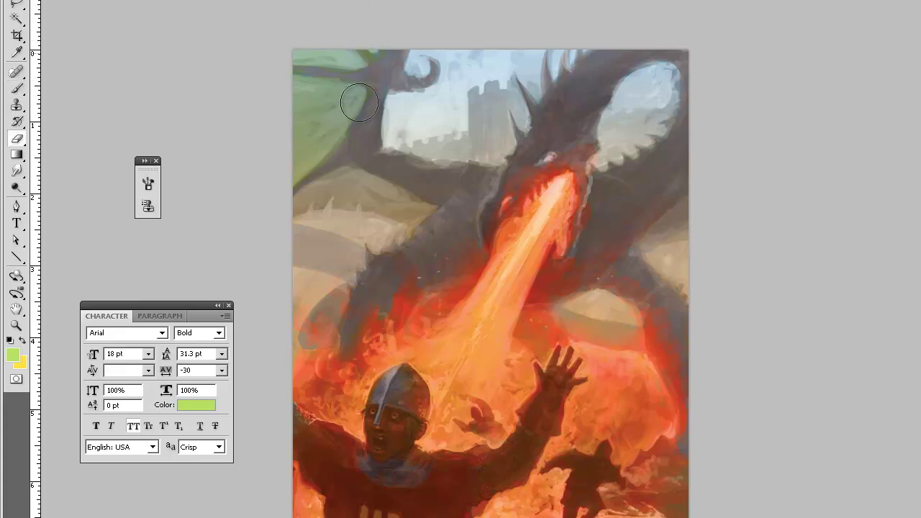
Step: Brush the same light green over the hills below the dragon's wing and soften the tint with the eraser
key(b)
mouse_move(319, 180)
mouse_down()
mouse_move(346, 188)
mouse_move(348, 169)
mouse_move(369, 180)
mouse_move(381, 204)
mouse_move(424, 213)
mouse_up()
key(e)
mouse_move(300, 224)
mouse_down()
mouse_move(444, 219)
mouse_move(415, 172)
mouse_move(338, 182)
mouse_up()
right_click(395, 149)
key(Escape)
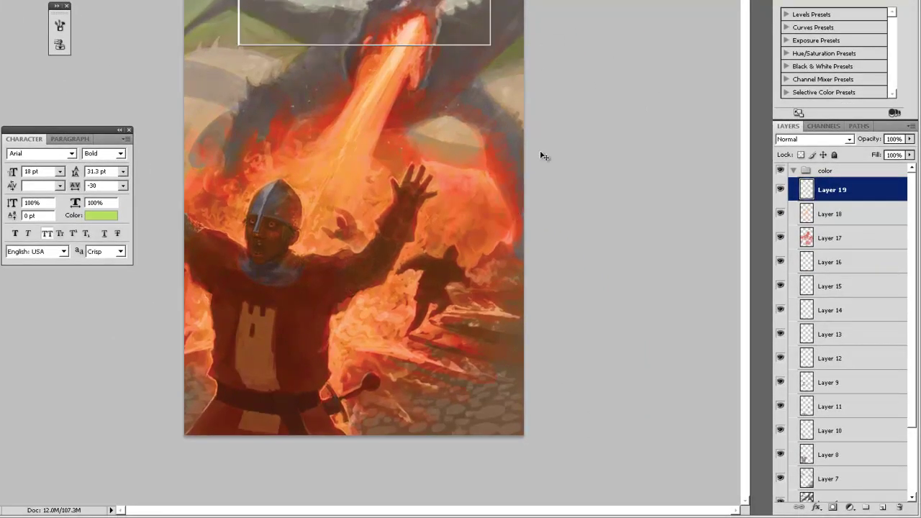
Step: Shift the hue of Layer 19 toward warmer tones with a Hue/Saturation adjustment
key(ctrl+u)
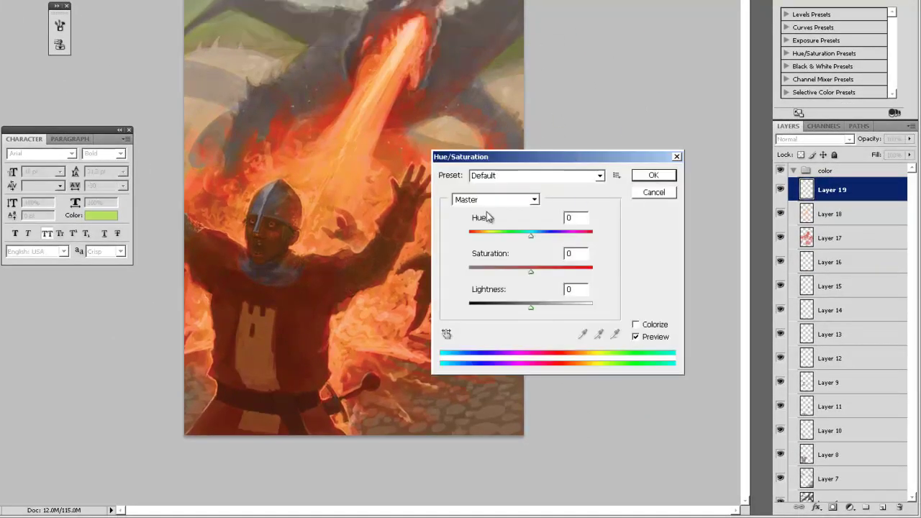
mouse_move(509, 245)
mouse_down()
mouse_move(529, 241)
mouse_move(508, 245)
mouse_up()
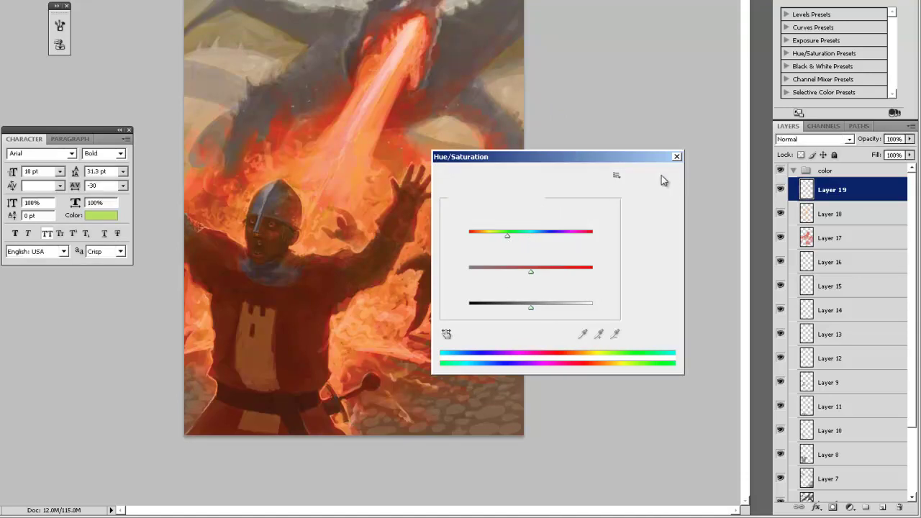
click(653, 177)
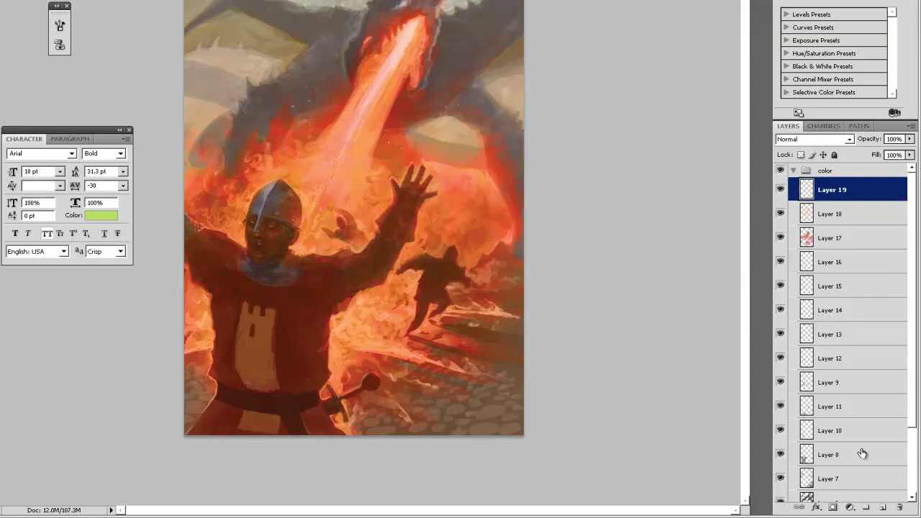
Step: Add a new layer, sample orange from the flames, and dab it onto the sky beside the castle tower
click(881, 508)
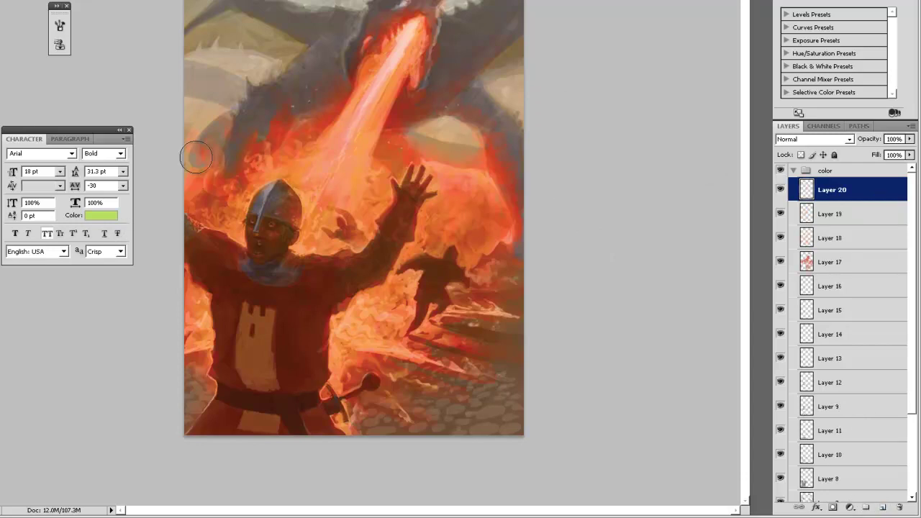
alt+click(301, 162)
alt+click(308, 156)
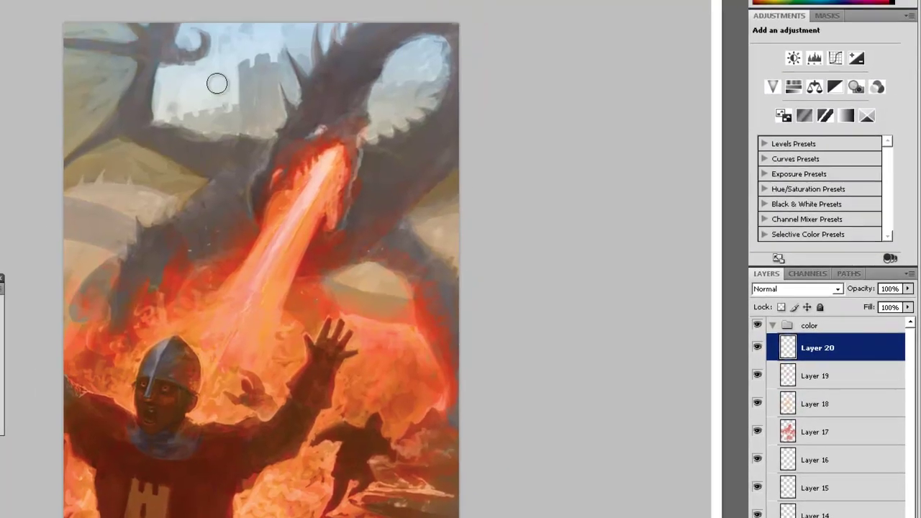
mouse_move(217, 88)
mouse_down()
mouse_move(233, 103)
mouse_move(226, 94)
mouse_up()
key(bracketright)
key(bracketright)
key(bracketright)
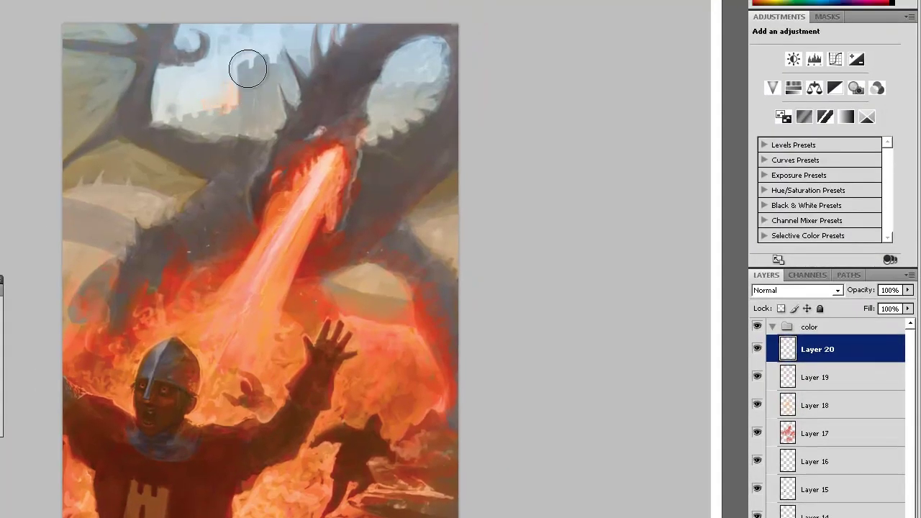
Step: Paint a subtle orange glow along the castle tower's edge and the distant wall, varying the brush size and softening the overlap
key(bracketleft)
key(bracketleft)
mouse_move(251, 63)
mouse_down()
mouse_move(270, 48)
mouse_move(237, 96)
mouse_up()
key(bracketright)
key(bracketright)
mouse_move(281, 31)
mouse_down()
mouse_move(229, 74)
mouse_move(241, 62)
mouse_up()
key(b)
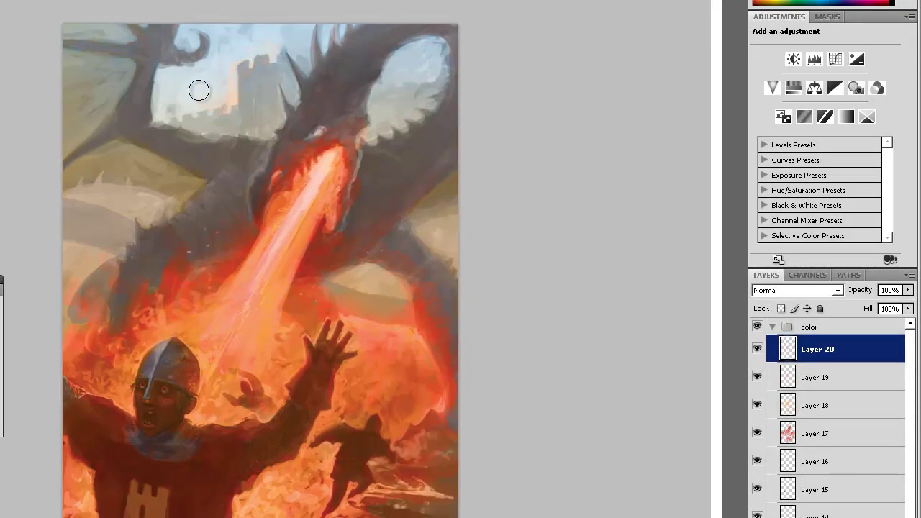
key(bracketright)
key(bracketright)
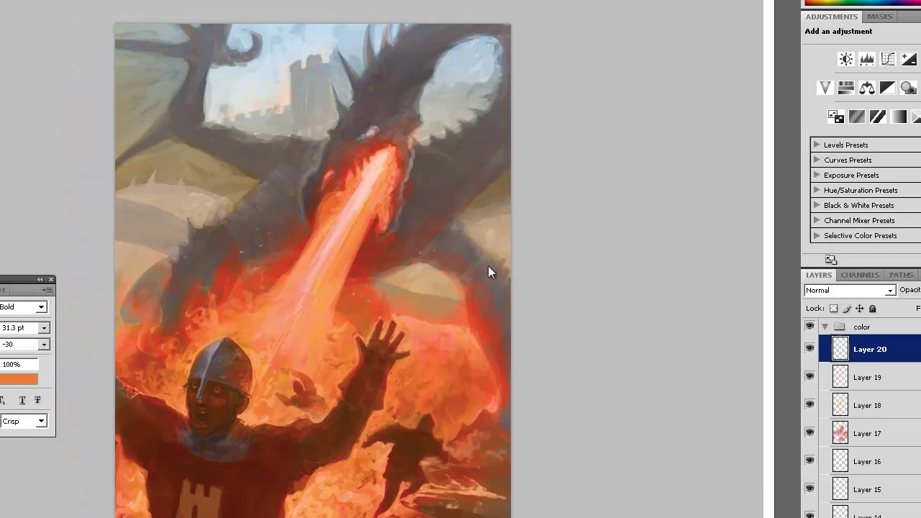
Step: Save the painting as a new Photoshop file named A_E06
key(ctrl+alt+shift+s)
click(735, 484)
key(ctrl+shift+s)
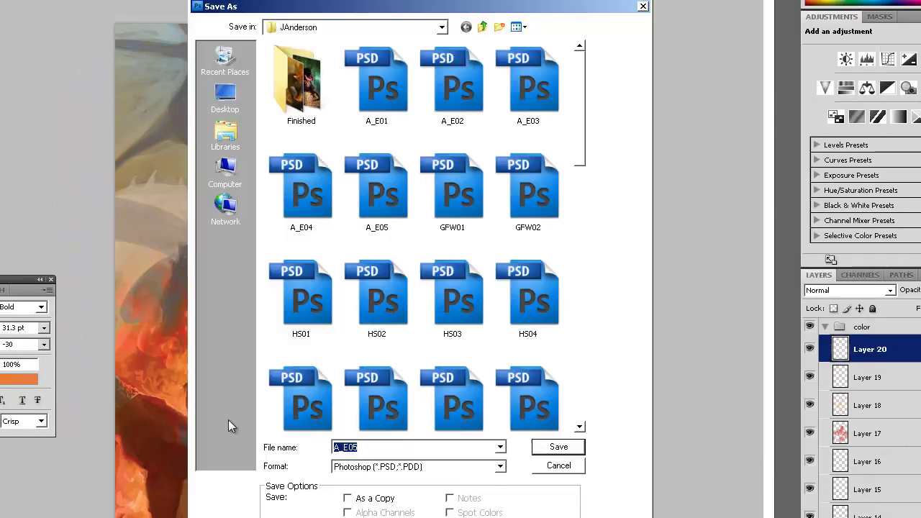
click(358, 447)
key(BackSpace)
text(6)
key(Return)
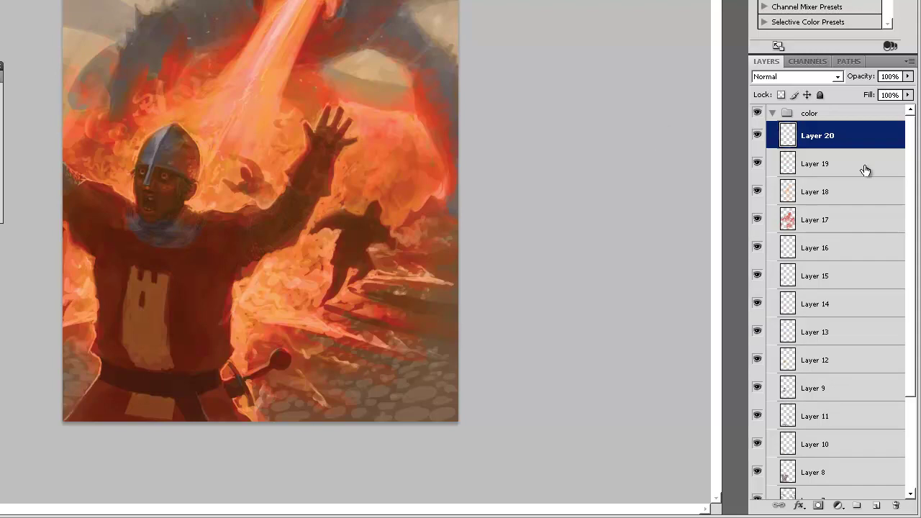
Step: Add a new layer above the collapsed color group, and merge the group with Layer 4 copy and Layer 4 into one layer
click(774, 113)
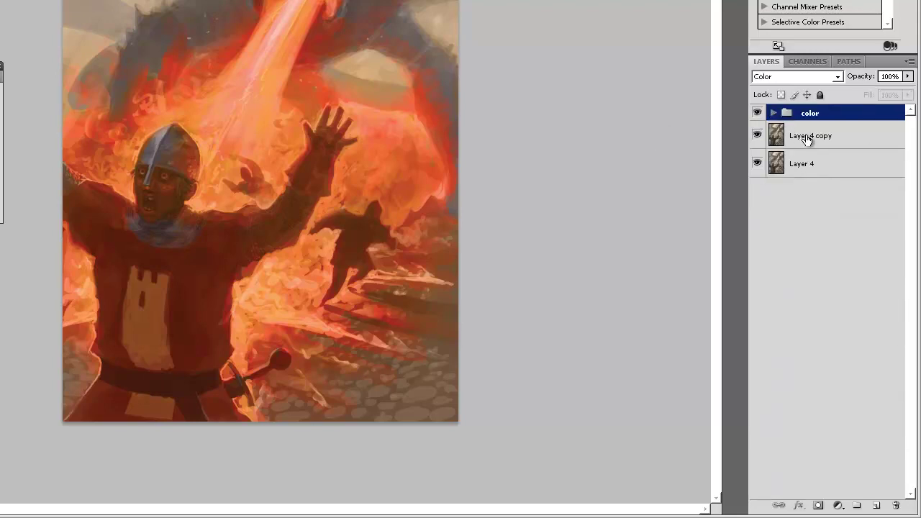
click(880, 505)
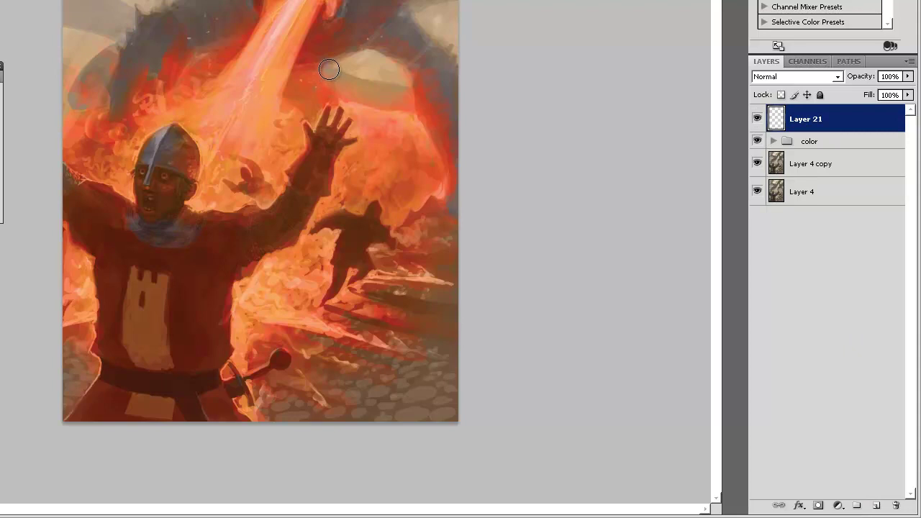
click(822, 147)
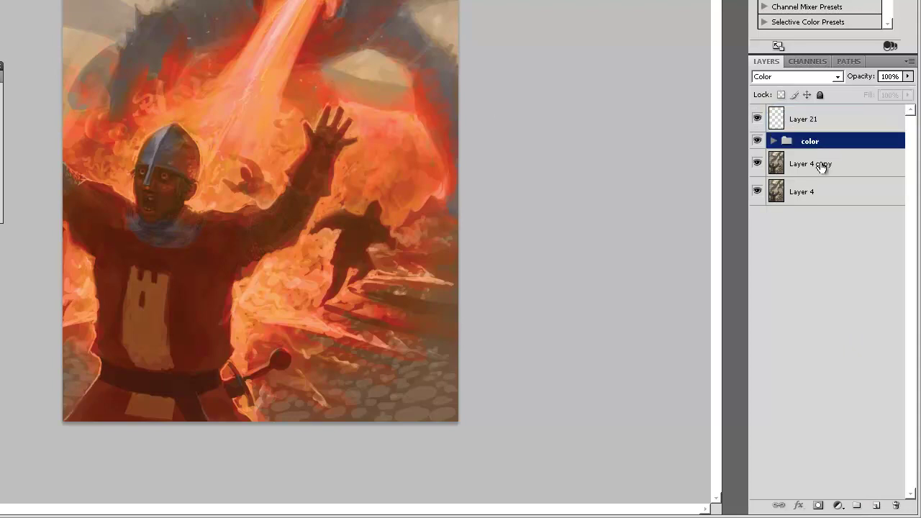
shift+click(814, 191)
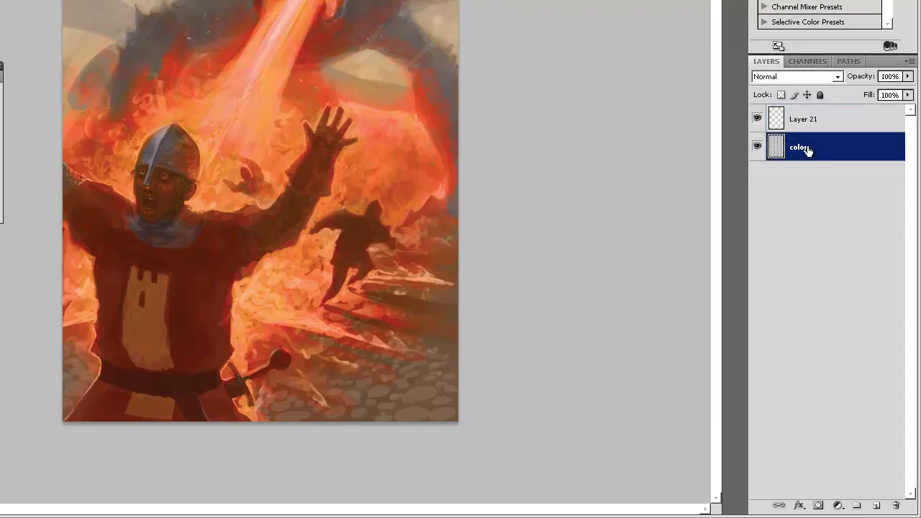
click(812, 121)
click(757, 147)
click(757, 147)
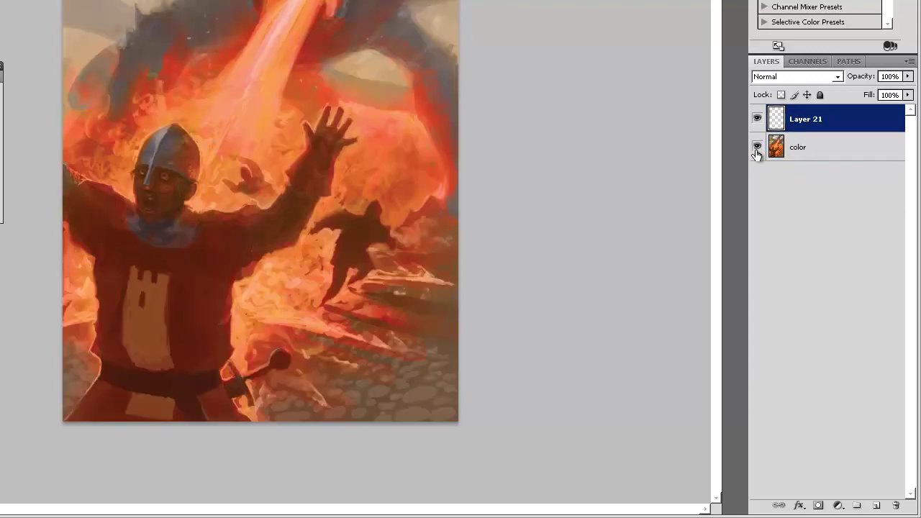
click(413, 36)
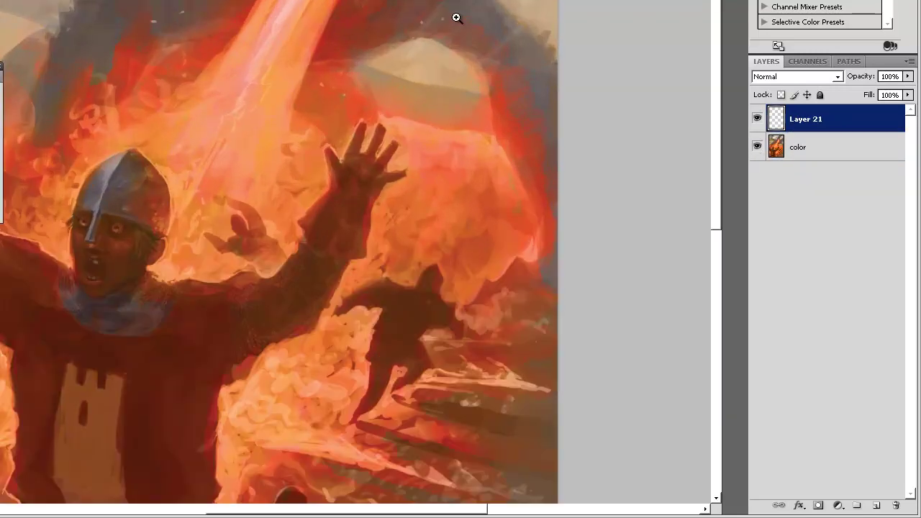
mouse_move(455, 38)
mouse_down()
mouse_move(477, 150)
mouse_move(467, 180)
mouse_move(428, 175)
mouse_move(489, 94)
mouse_move(497, 96)
mouse_up()
mouse_move(516, 150)
mouse_down()
mouse_move(485, 125)
mouse_move(498, 112)
mouse_up()
drag(436, 87, 500, 180)
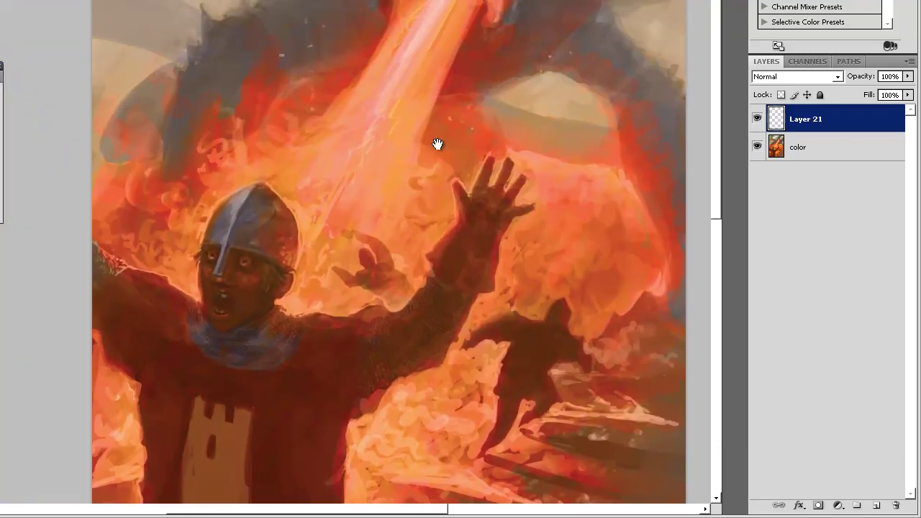
key(ctrl+minus)
key(ctrl+minus)
key(ctrl+plus)
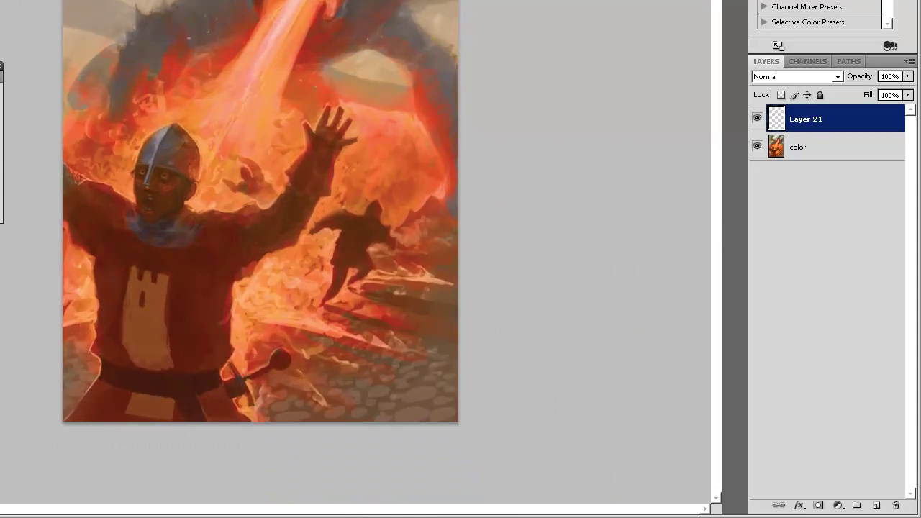
Step: Set the blend mode of Layer 21 to Color Dodge
click(806, 77)
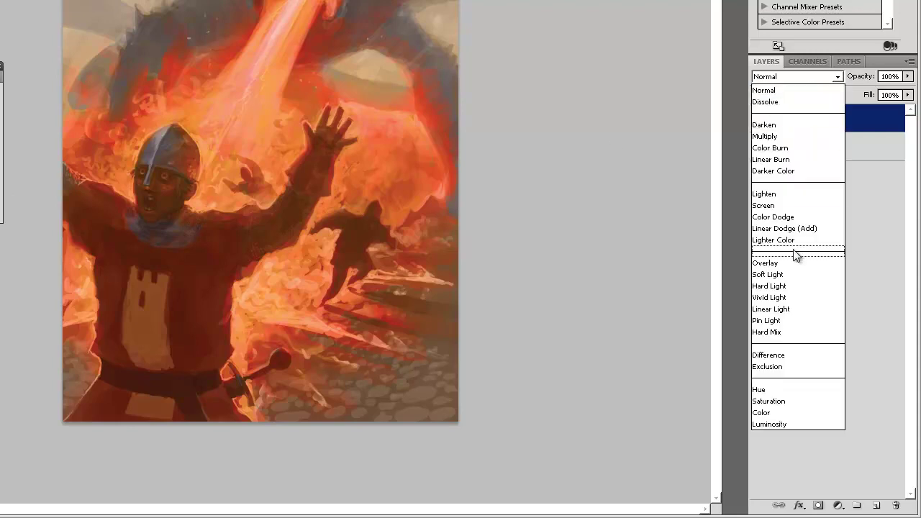
click(807, 218)
click(806, 218)
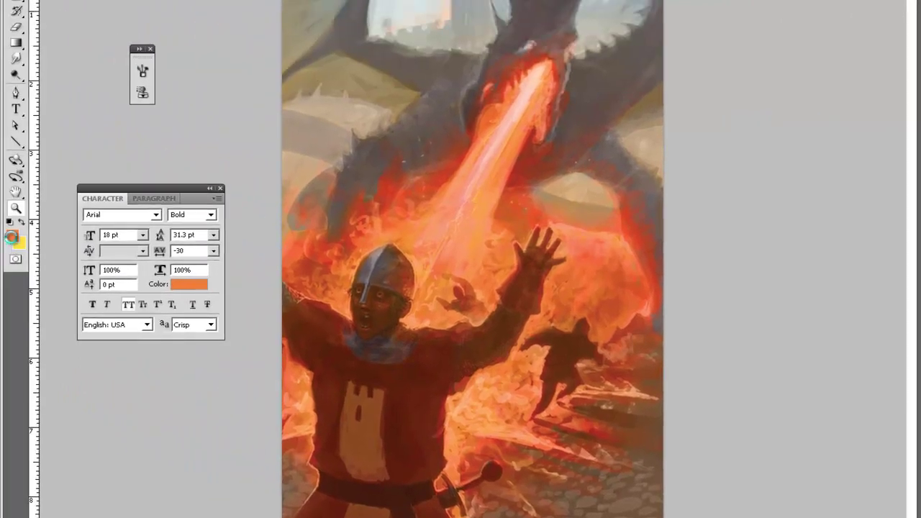
Step: Set the foreground color to the muted blue 577185, keeping the painting visible beside the color picker
click(12, 236)
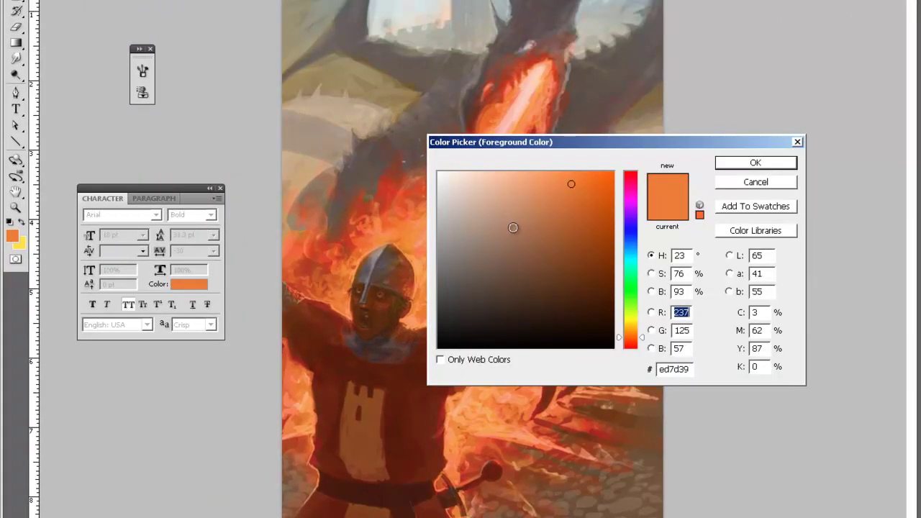
drag(497, 142, 547, 181)
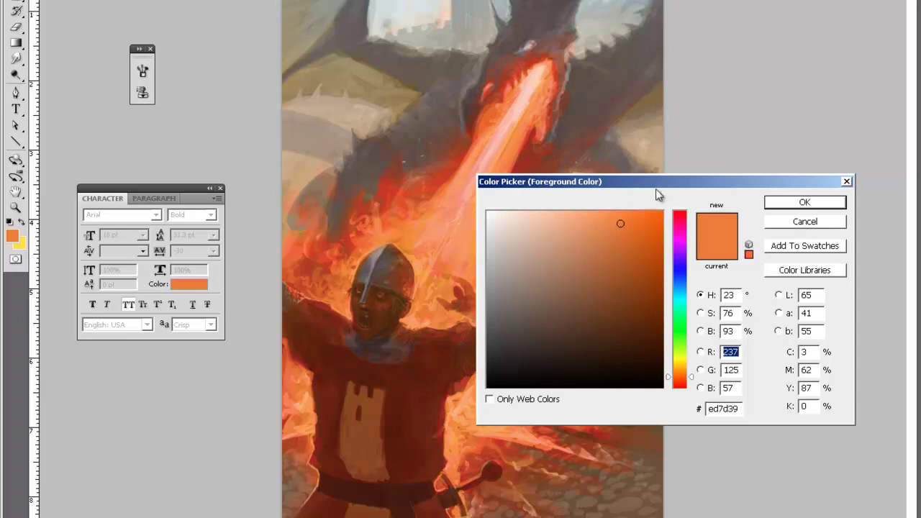
drag(702, 185, 702, 220)
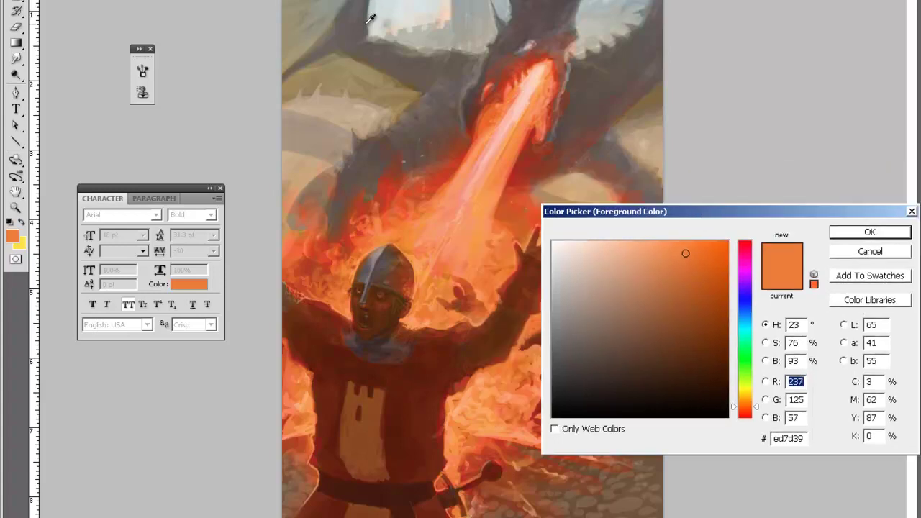
mouse_move(744, 317)
mouse_down()
mouse_move(744, 326)
mouse_move(743, 317)
mouse_up()
mouse_move(661, 269)
mouse_down()
mouse_move(643, 255)
mouse_move(634, 261)
mouse_move(606, 313)
mouse_move(638, 315)
mouse_move(625, 322)
mouse_up()
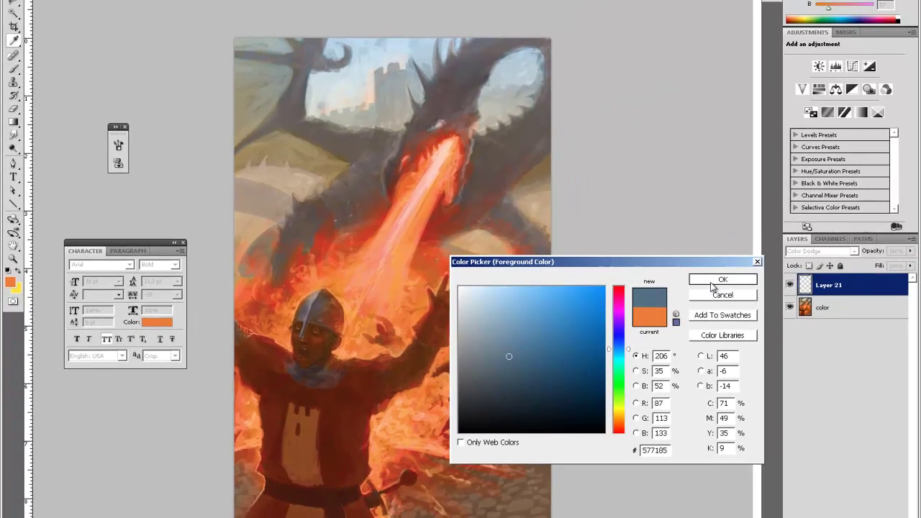
click(867, 233)
Step: Set the brush diameter to 26 px with full hardness and paint a blue dodge highlight on the knight's helmet
click(372, 208)
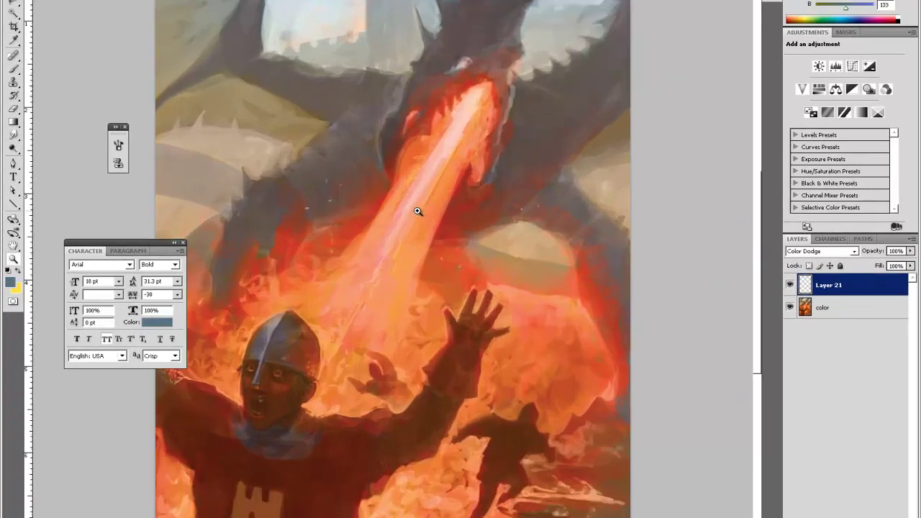
key(b)
right_click(360, 293)
click(388, 344)
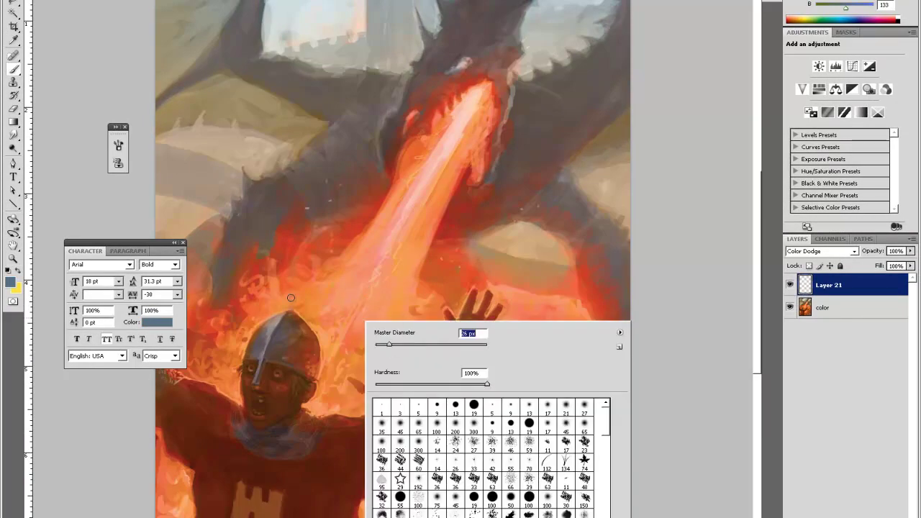
click(271, 325)
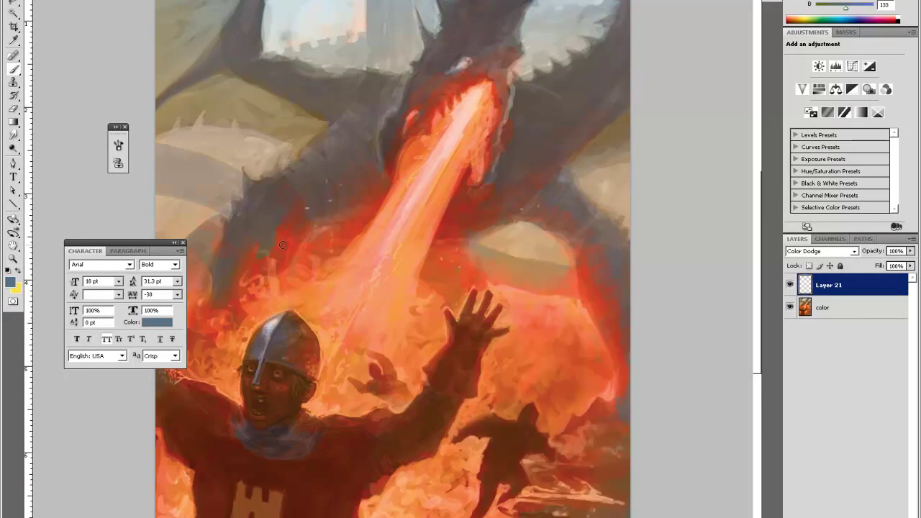
Step: Darken the foreground color to a deeper blue and check the brush size for painting the helmet
click(10, 281)
click(545, 374)
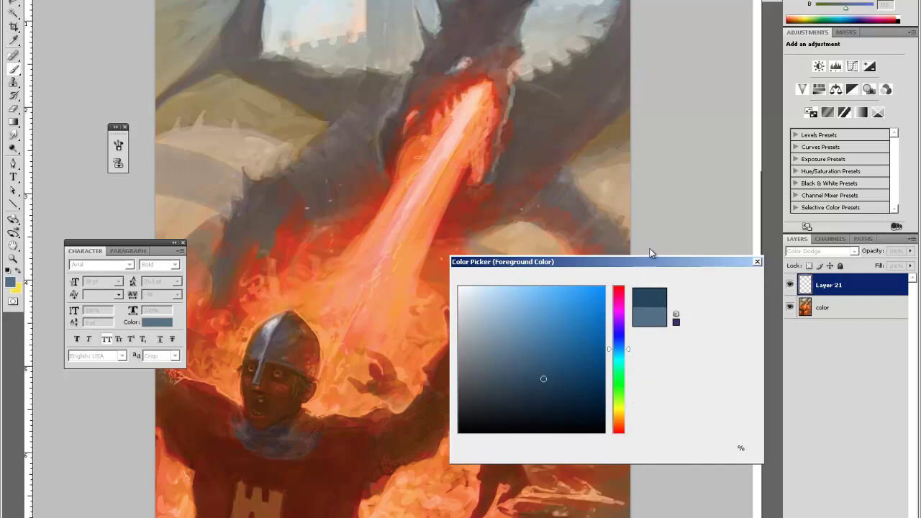
click(709, 277)
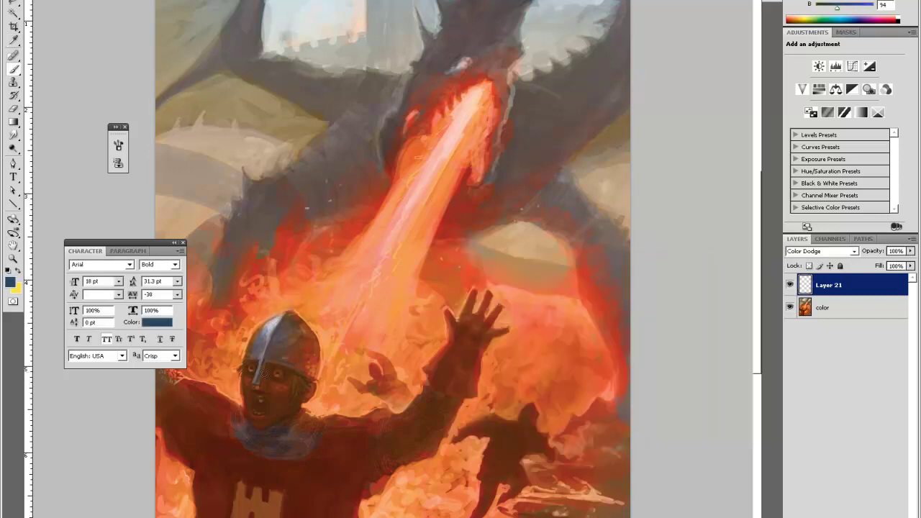
right_click(234, 369)
key(Return)
Step: Reduce the eraser size, and alternately paint and erase to refine the blue highlights along the helmet's nose ridge and left side
key(e)
right_click(306, 282)
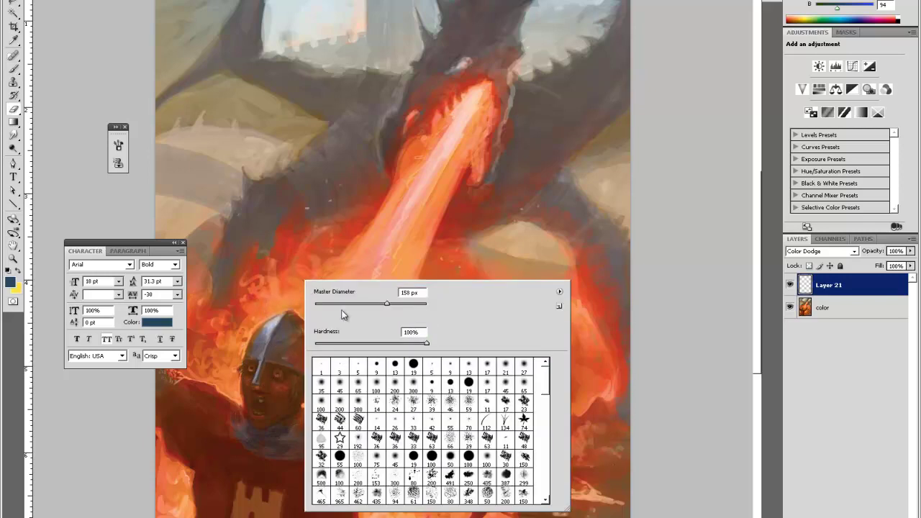
key(Return)
key(b)
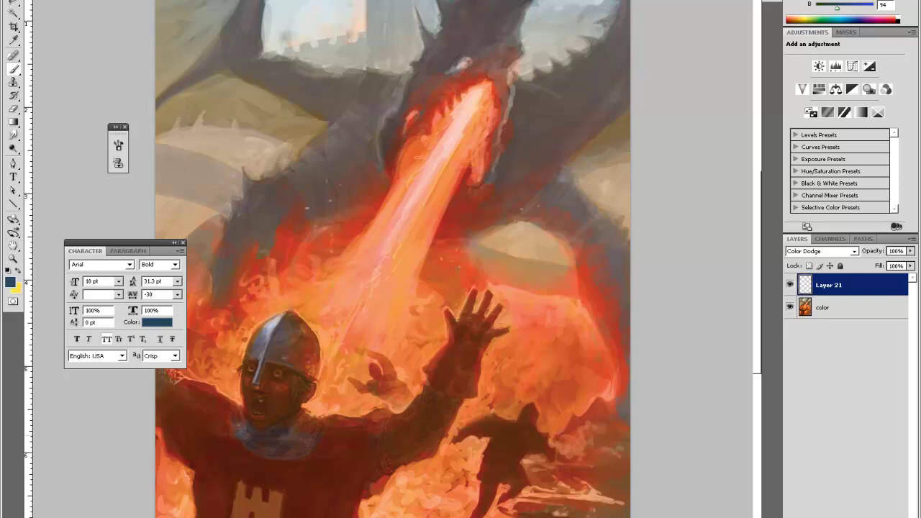
key(e)
mouse_move(442, 330)
mouse_down()
mouse_move(531, 312)
mouse_move(550, 257)
mouse_move(568, 252)
mouse_move(524, 243)
mouse_move(541, 277)
mouse_up()
drag(528, 264, 522, 199)
key(e)
key(b)
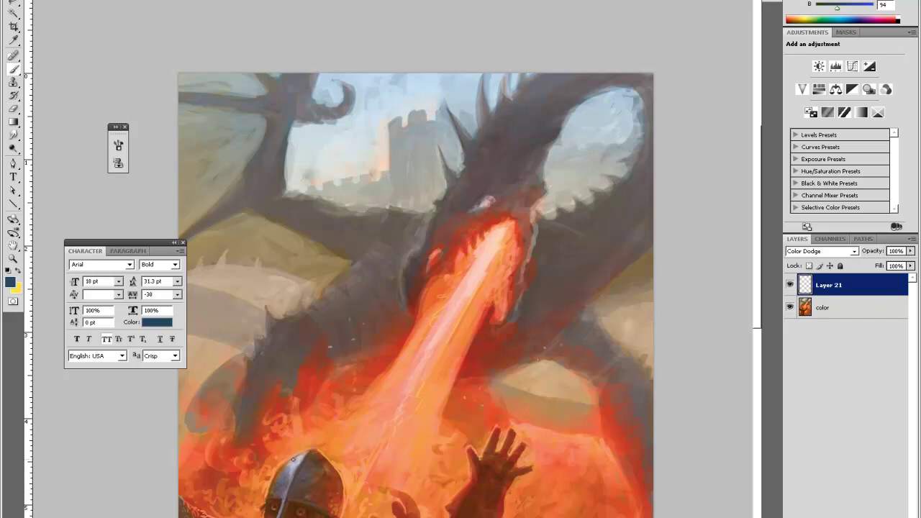
key(e)
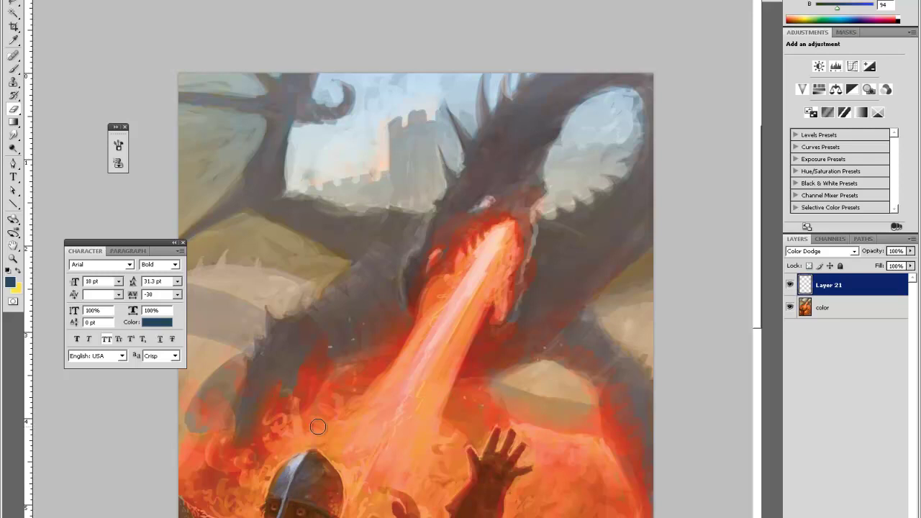
key(b)
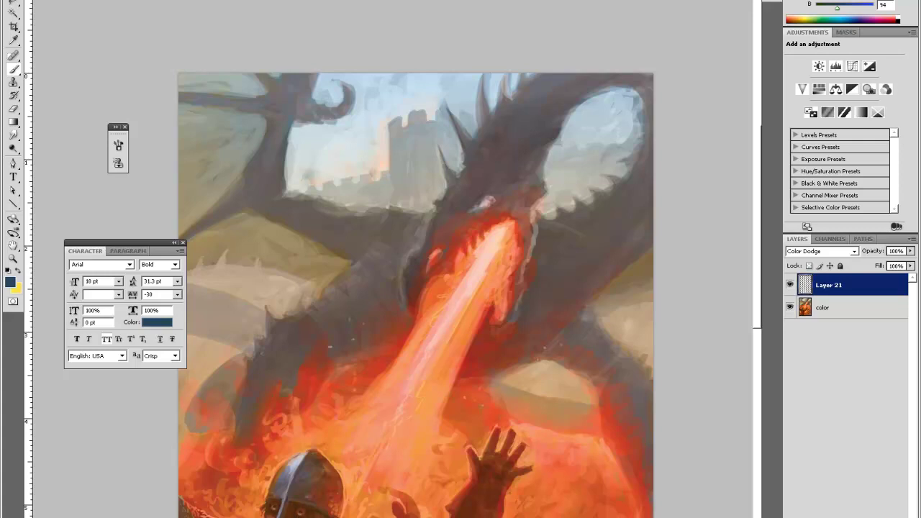
Step: Paint faint blue highlights around the dragon's horns and soften them with the eraser
key(space)
mouse_move(414, 389)
mouse_down()
mouse_move(454, 171)
mouse_move(434, 212)
mouse_move(541, 227)
mouse_up()
drag(530, 178, 521, 334)
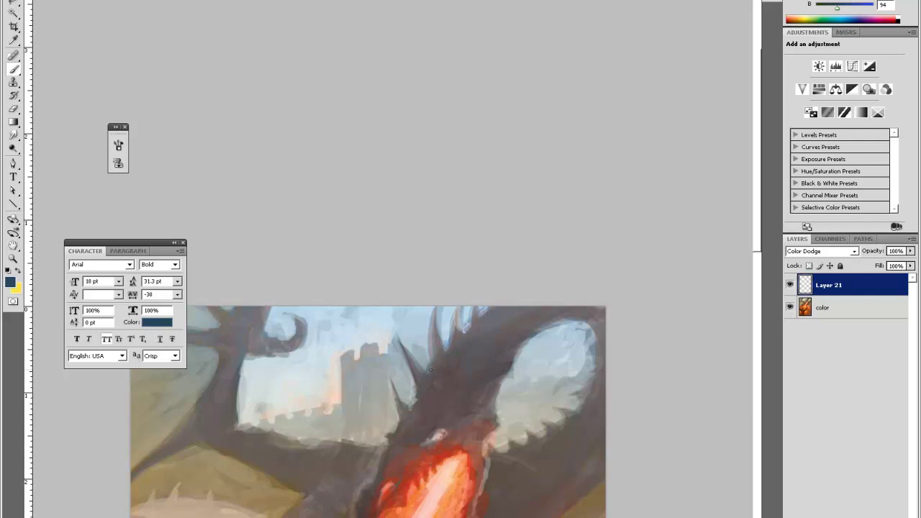
key(e)
key(space)
drag(475, 309, 447, 225)
key(b)
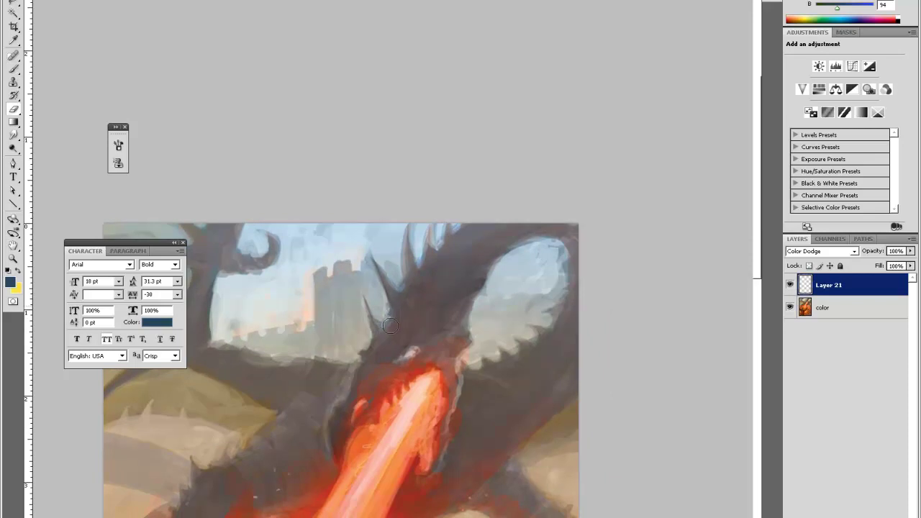
Step: Add subtle blue highlights to the dragon's brow beside the eye, alternately painting and erasing to shape them
drag(389, 316, 412, 280)
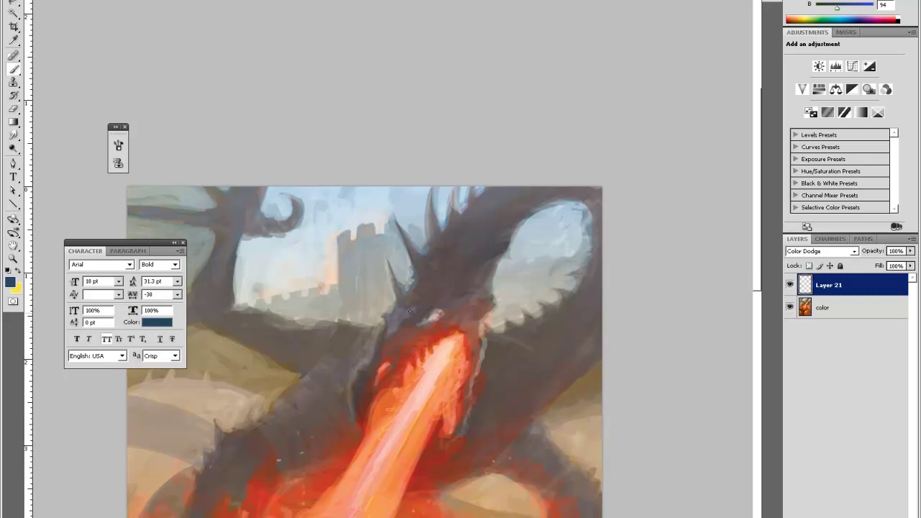
drag(424, 308, 427, 305)
key(e)
key(b)
key(e)
key(b)
key(e)
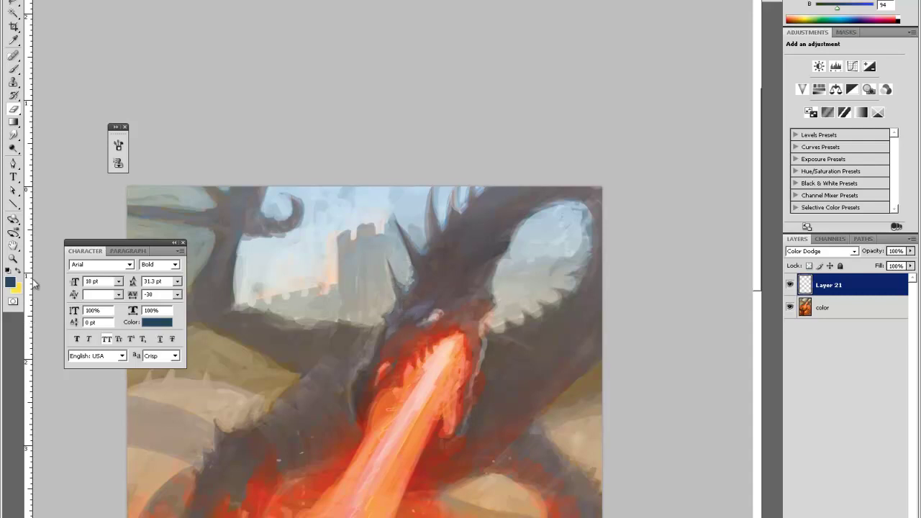
Step: Choose a brighter blue foreground color, paint a rim highlight on the dragon's cheek, and trim it with the eraser
click(10, 283)
click(538, 342)
click(704, 281)
key(b)
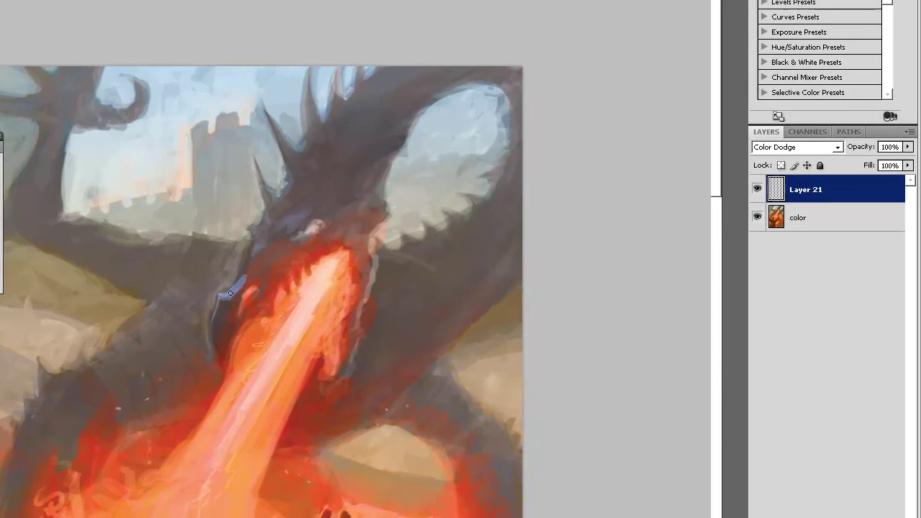
key(e)
drag(251, 270, 232, 300)
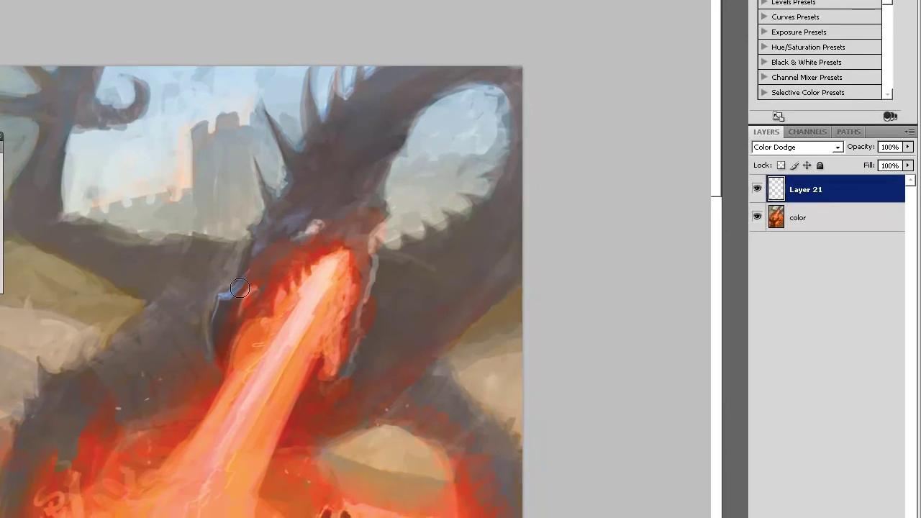
Step: Brighten the knight's helmet and chainmail collar with blue highlights, varying the brush size between fine and broader strokes
drag(458, 173, 466, 36)
drag(450, 190, 447, 9)
mouse_move(392, 9)
mouse_down()
mouse_move(446, 87)
mouse_move(530, 95)
mouse_up()
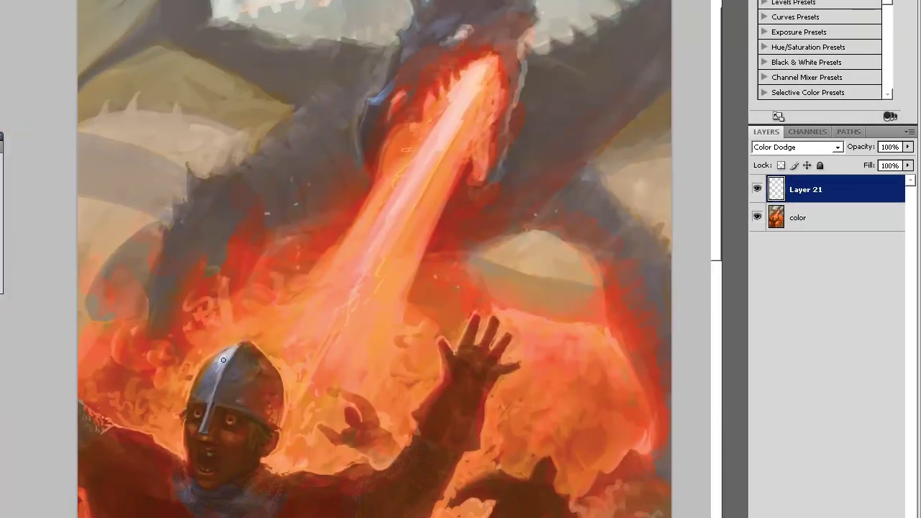
key(bracketleft)
key(bracketleft)
drag(211, 373, 215, 365)
key(bracketright)
key(bracketright)
key(bracketright)
drag(323, 249, 349, 192)
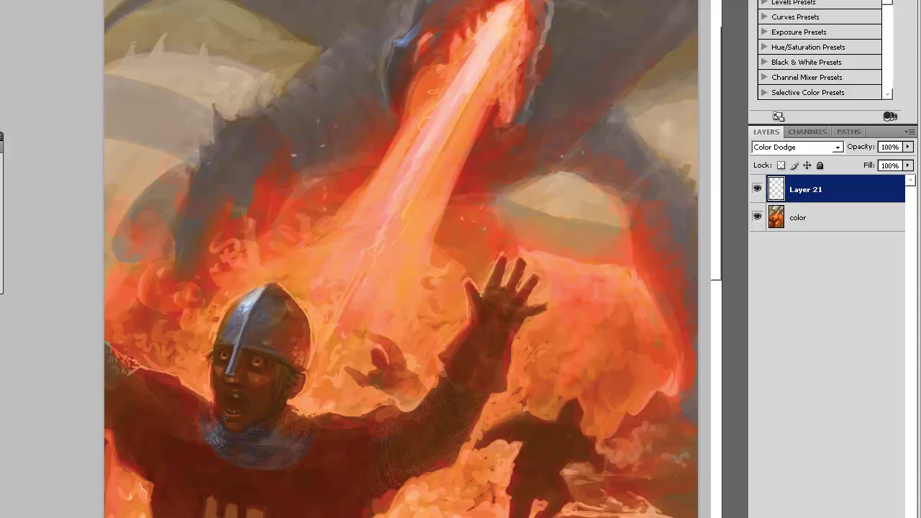
Step: Paint light blue rim highlights on the row of spikes behind the dragon's jaw and soften them with the eraser
mouse_move(475, 236)
mouse_down()
mouse_move(477, 148)
mouse_move(504, 97)
mouse_move(480, 189)
mouse_move(499, 149)
mouse_up()
scroll(499, 149, down, 5)
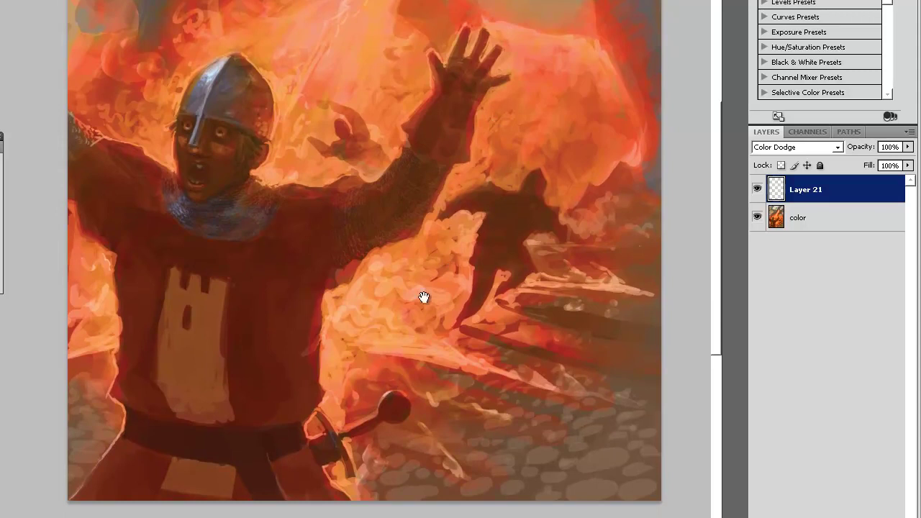
scroll(430, 358, up, 8)
scroll(420, 374, up, 6)
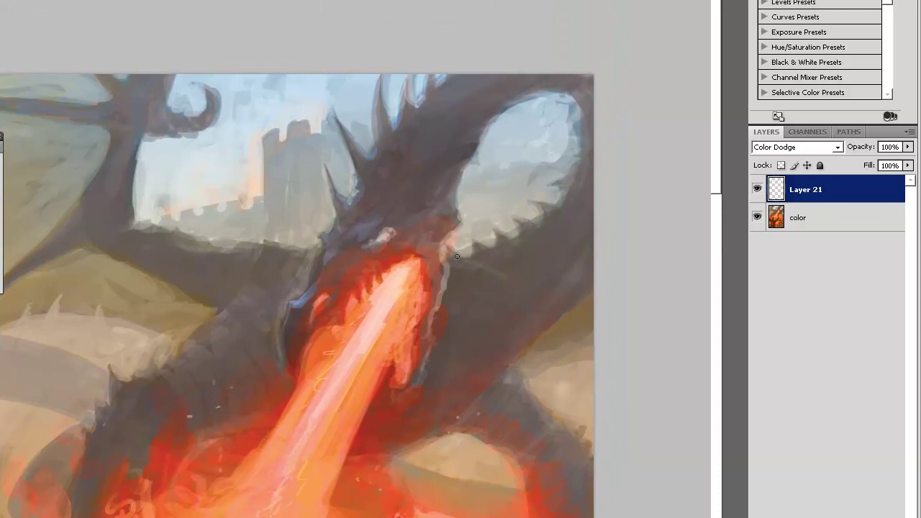
drag(452, 250, 473, 257)
drag(534, 225, 545, 215)
key(e)
mouse_move(459, 244)
mouse_down()
mouse_move(535, 212)
mouse_move(481, 243)
mouse_up()
key(space)
drag(511, 196, 554, 189)
Step: Paint blue scale highlights above the dragon's eye and erase back the excess
key(b)
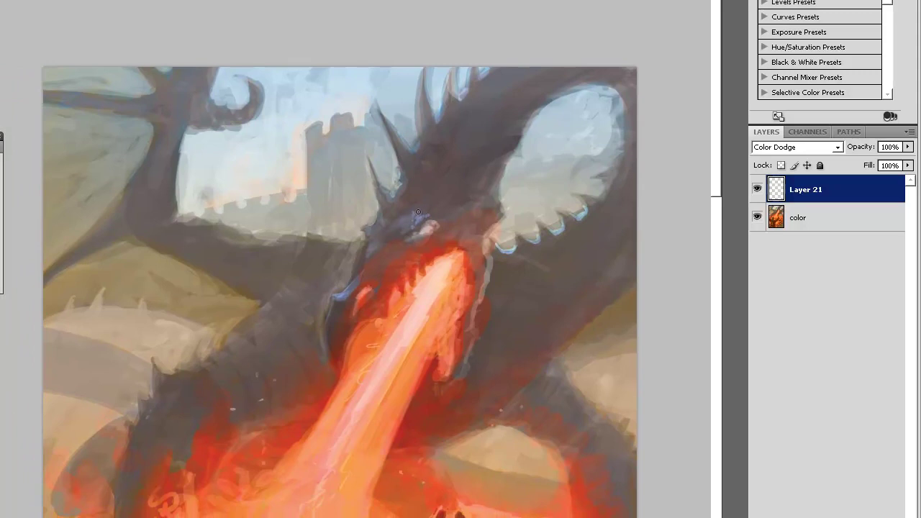
key(e)
drag(406, 223, 429, 209)
Step: Paint a blue rim light down the dragon's cheek and jaw edge, refining it with a smaller eraser
key(b)
drag(334, 301, 330, 351)
key(e)
key(bracketleft)
key(bracketleft)
mouse_move(355, 290)
mouse_down()
mouse_move(366, 277)
mouse_move(357, 289)
mouse_up()
mouse_move(368, 246)
mouse_down()
mouse_move(367, 271)
mouse_move(375, 230)
mouse_up()
Step: Paint a pale blue rim light along the curled claw on the dragon's wing and start refining it with the eraser
key(e)
key(b)
mouse_move(436, 173)
mouse_down()
mouse_move(438, 95)
mouse_move(504, 76)
mouse_move(500, 94)
mouse_move(478, 70)
mouse_move(468, 128)
mouse_move(481, 173)
mouse_up()
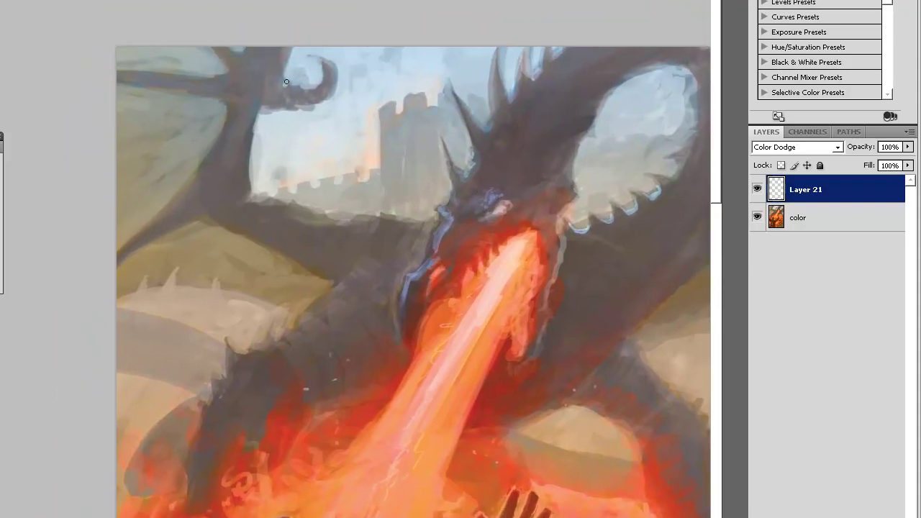
mouse_move(293, 86)
mouse_down()
mouse_move(291, 48)
mouse_move(285, 80)
mouse_move(299, 88)
mouse_move(317, 87)
mouse_move(330, 66)
mouse_move(322, 56)
mouse_move(336, 87)
mouse_up()
key(e)
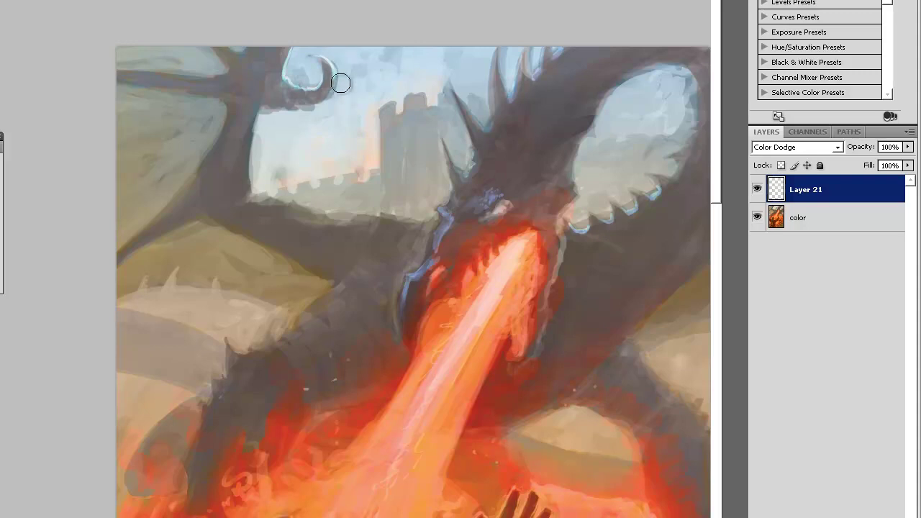
Step: Paint light highlights on the Color Dodge layer along the upper edge of the dragon's wing arm below the castle
key(b)
drag(388, 227, 394, 222)
drag(420, 225, 436, 220)
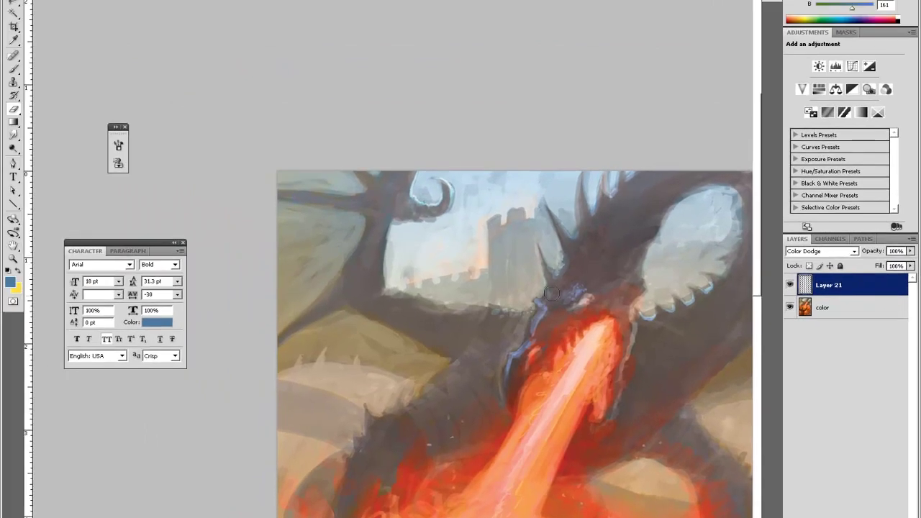
Step: Add a new empty layer in Normal mode above the Color Dodge layer
key(h)
mouse_move(640, 336)
mouse_down()
mouse_move(617, 273)
mouse_move(627, 312)
mouse_move(612, 346)
mouse_move(563, 367)
mouse_up()
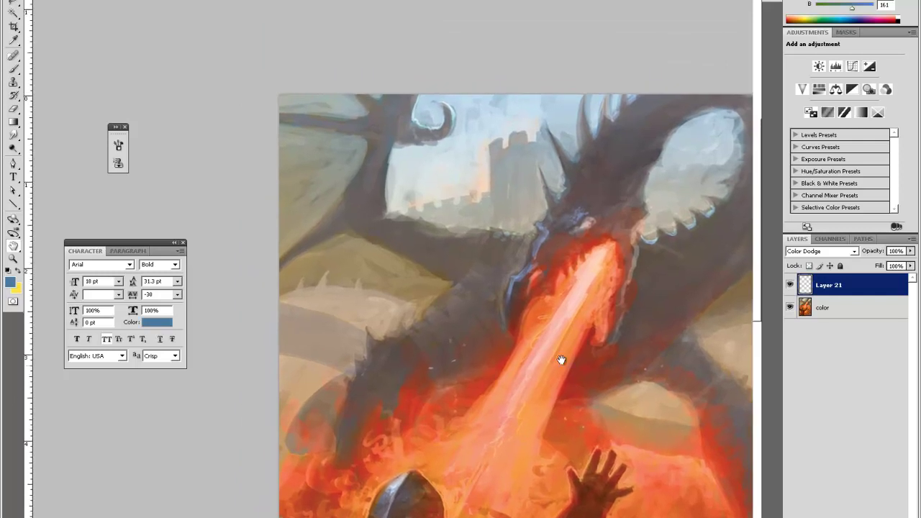
key(b)
key(h)
mouse_move(555, 123)
mouse_down()
mouse_move(540, 152)
mouse_move(555, 243)
mouse_move(534, 199)
mouse_up()
key(i)
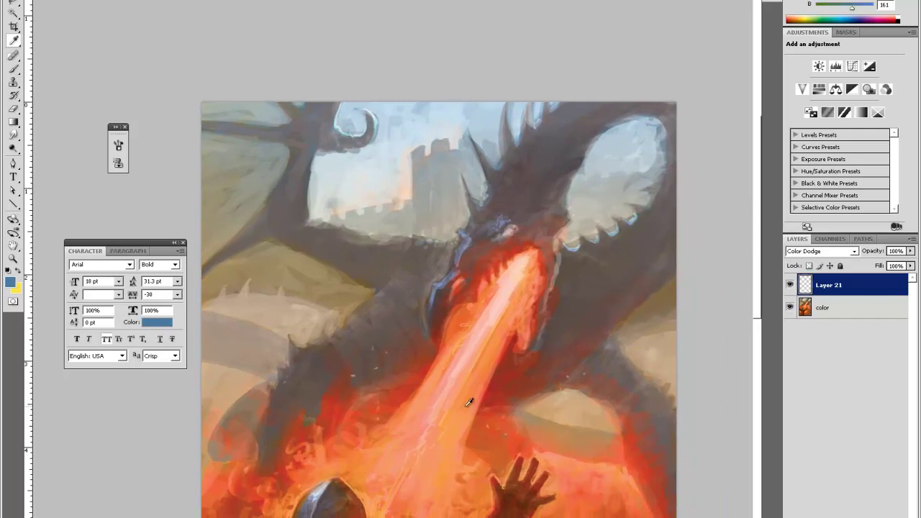
key(ctrl+minus)
key(ctrl+minus)
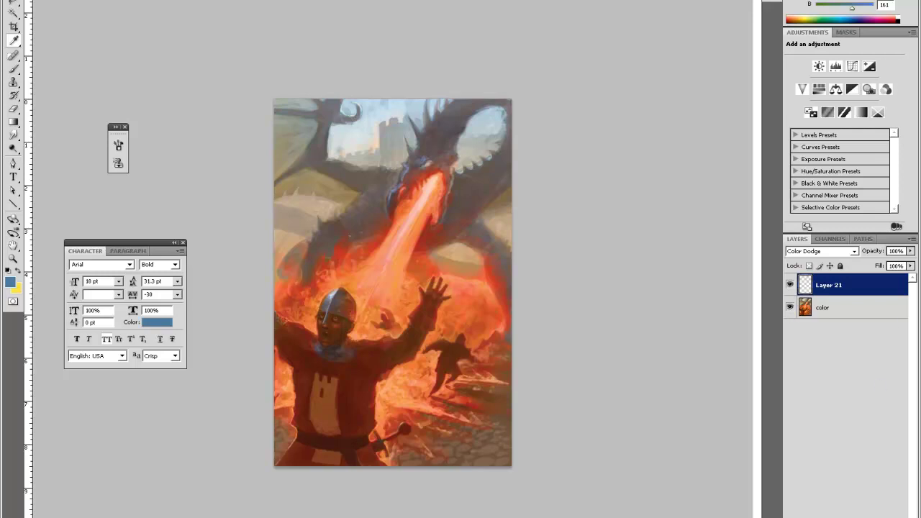
key(ctrl+shift+alt+n)
Step: Repaint the dragon's neck spike beside the castle tower as a darker, upright spike using greys sampled from the painting
key(z)
click(366, 181)
key(ctrl+plus)
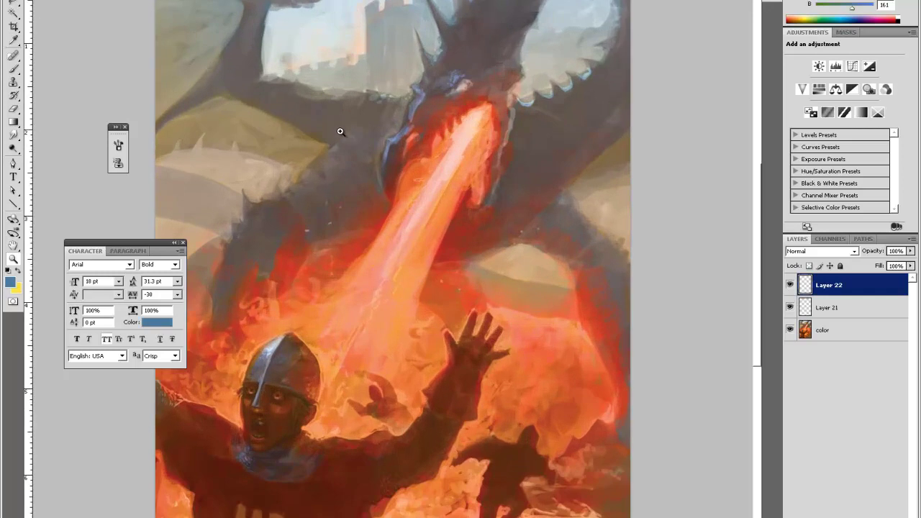
click(370, 164)
key(h)
drag(436, 136, 409, 250)
key(i)
click(345, 336)
key(b)
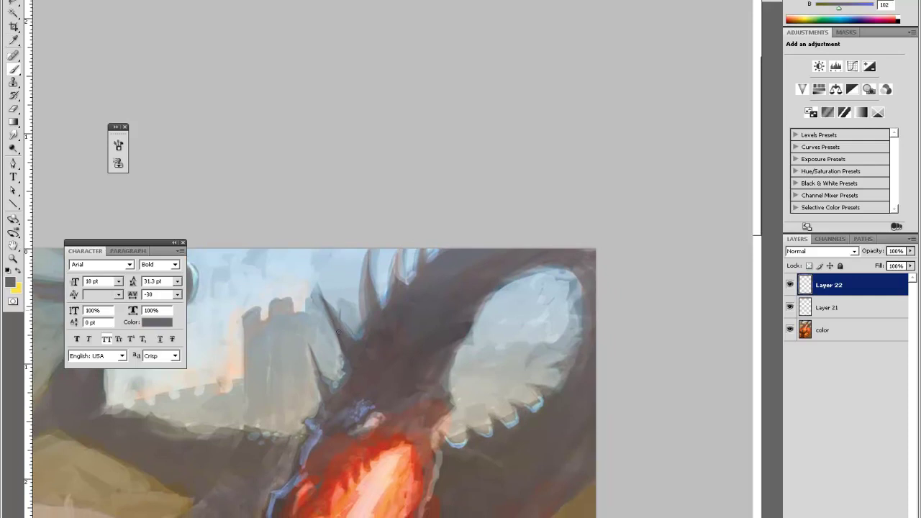
drag(343, 317, 347, 338)
alt+click(331, 318)
drag(336, 313, 336, 334)
Step: Paint over the old spike tip beside the castle tower with blue-greys sampled from the tower and sky
alt+click(325, 299)
alt+click(320, 292)
alt+click(323, 299)
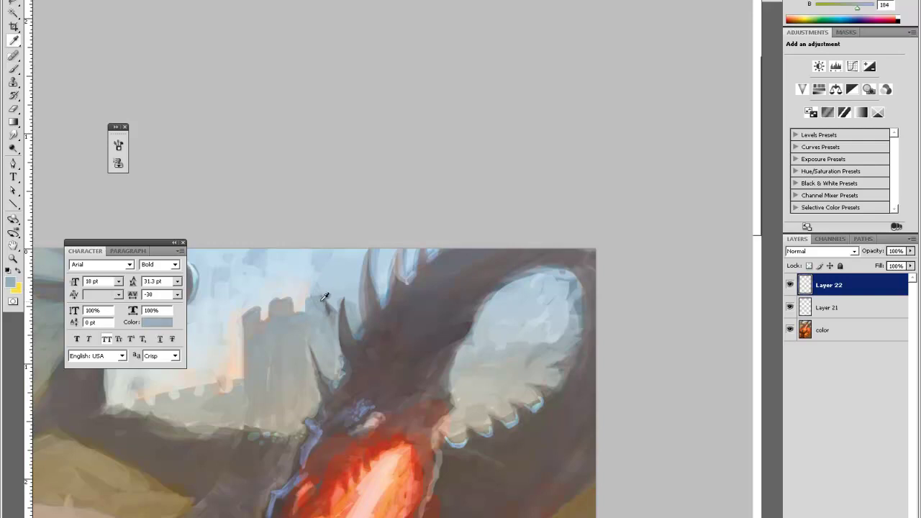
alt+click(333, 297)
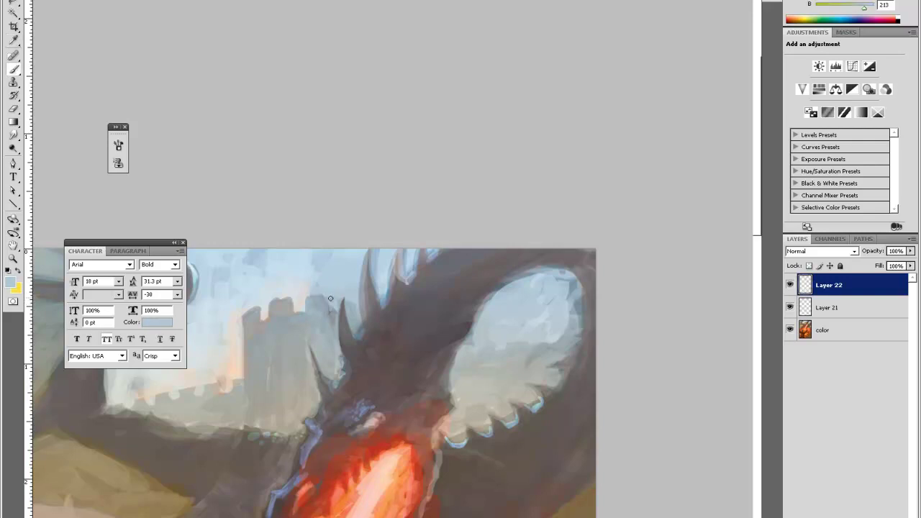
alt+click(326, 311)
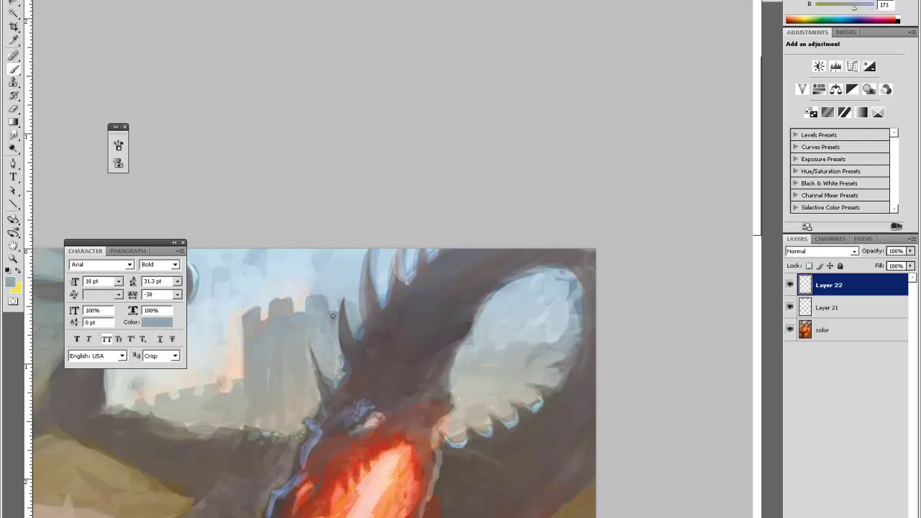
Step: Reshape the lower neck spike in front of the tower with sampled dark grey and trim its edge with tower grey
alt+click(322, 370)
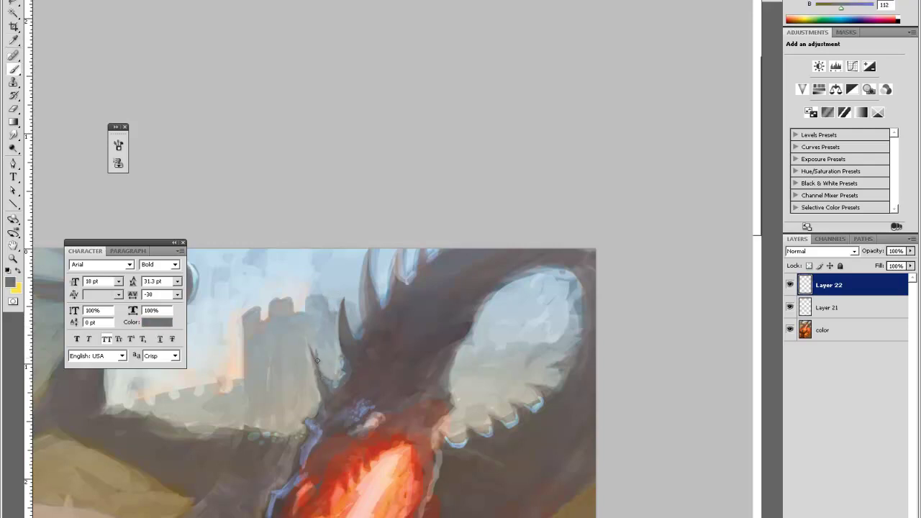
alt+click(319, 364)
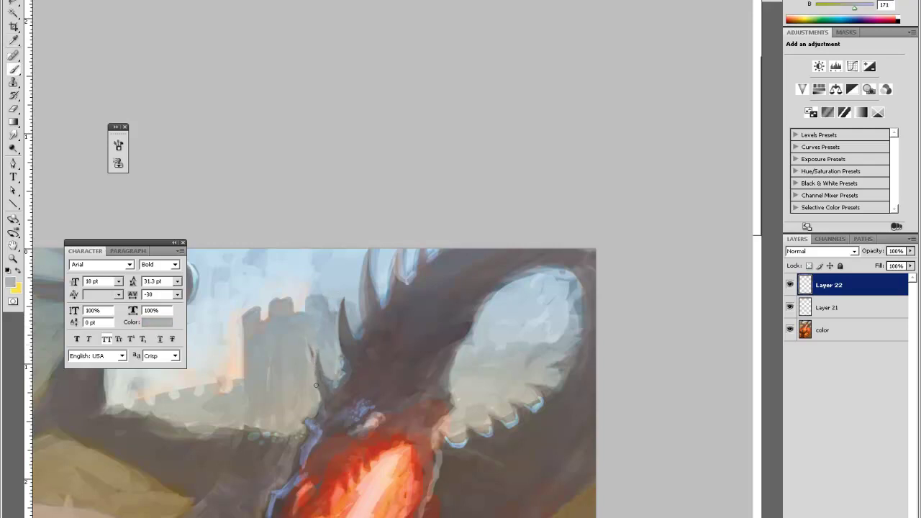
alt+click(305, 356)
key(alt)
Step: Sharpen the two tall neck spikes near the canvas's upper edge with sampled greys, cutting their edges with sky blue
alt+click(373, 299)
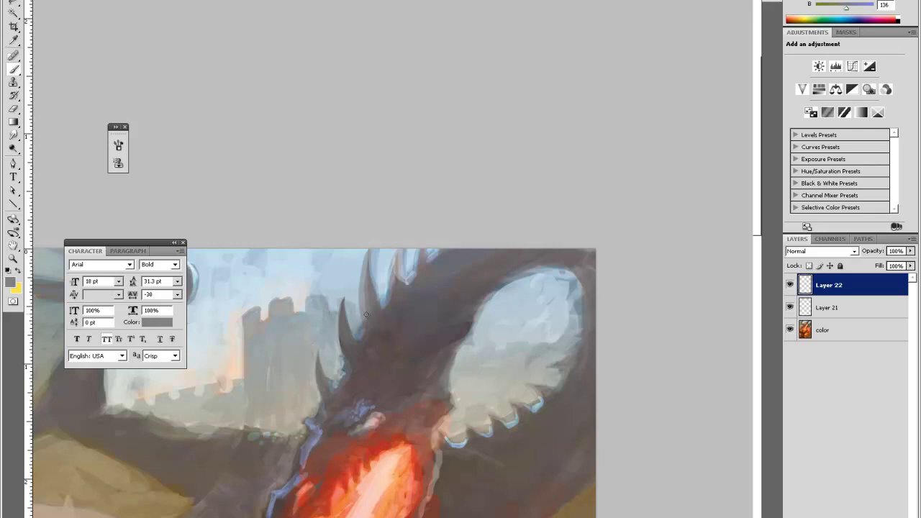
alt+click(370, 251)
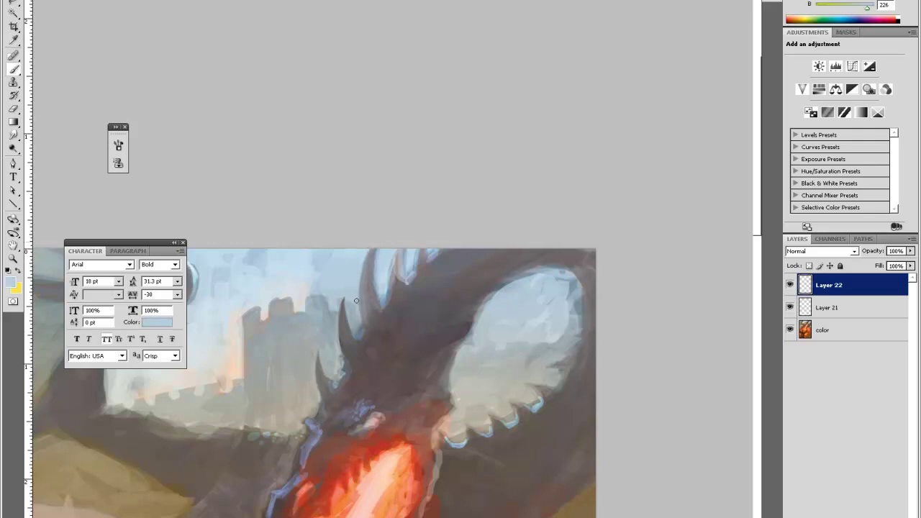
alt+click(396, 257)
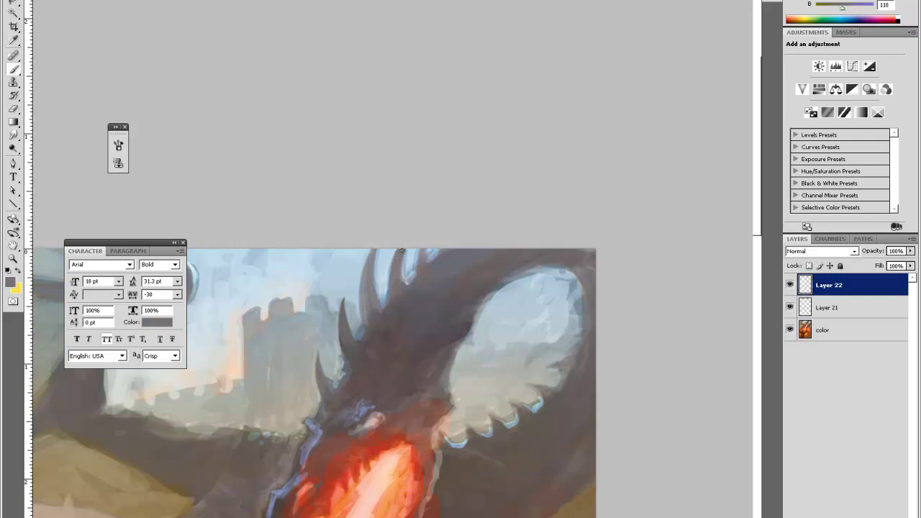
alt+click(399, 281)
alt+click(400, 284)
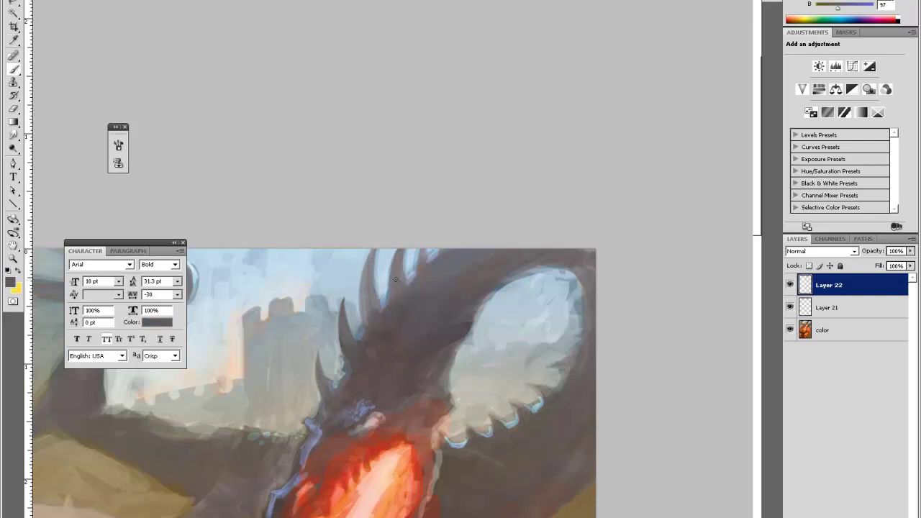
alt+click(405, 291)
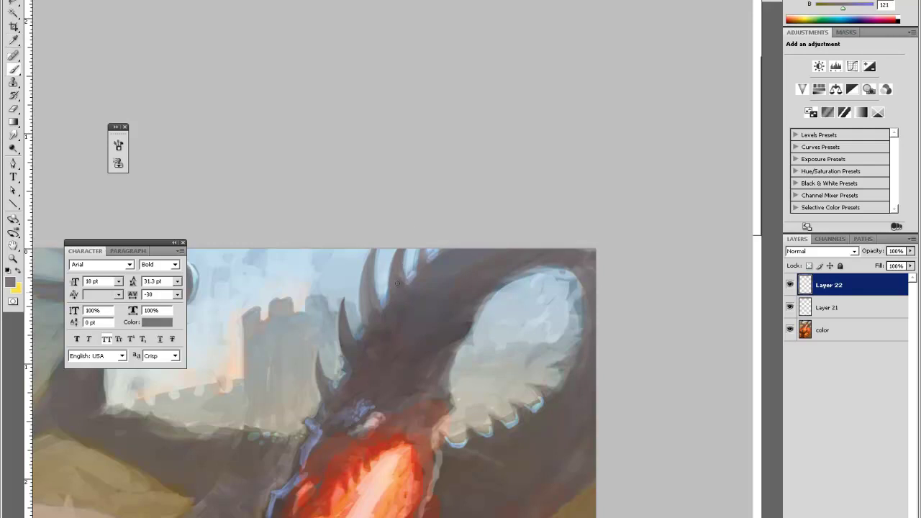
Step: Refine the first tall spike's base with sampled grey and paint pale sky blue into the gap between the uppermost spikes
alt+click(370, 301)
drag(368, 321, 366, 292)
alt+click(376, 306)
alt+click(376, 264)
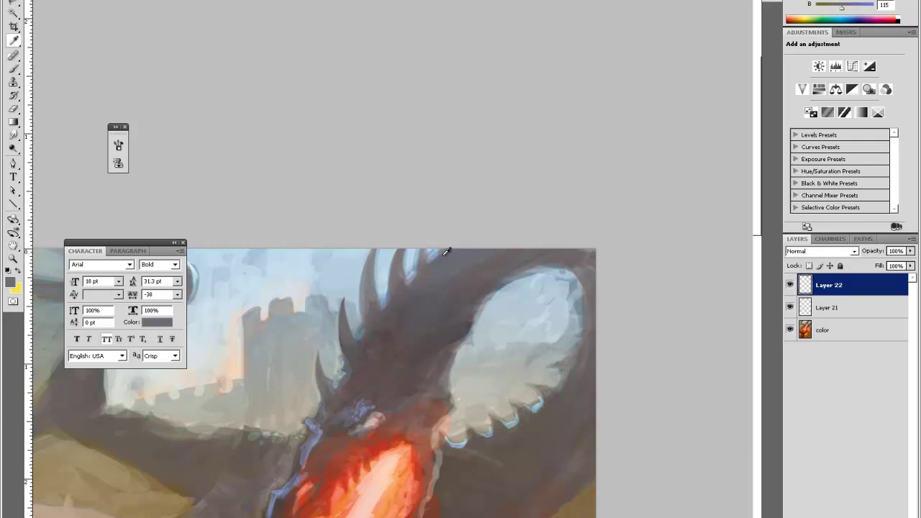
alt+click(416, 256)
drag(409, 261, 407, 266)
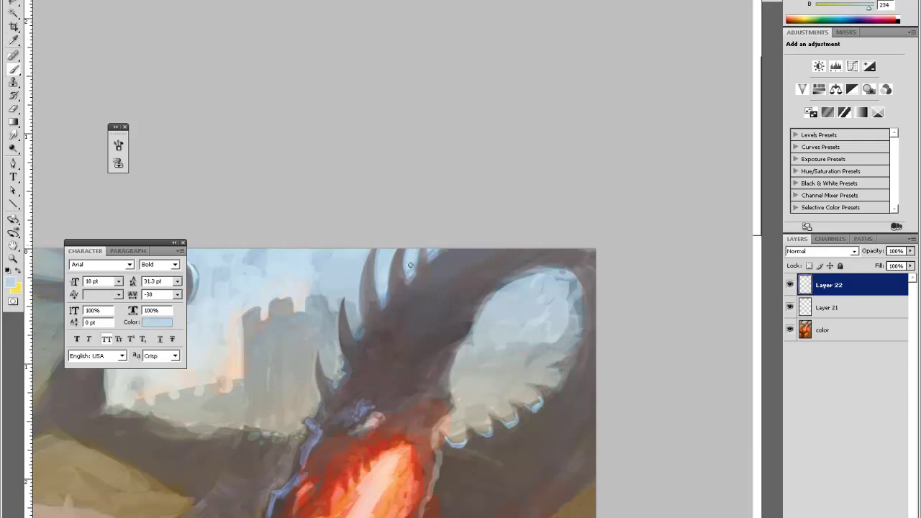
Step: Add a small spike between the two lower neck spikes, alternating sampled dark body grey and pale background blue-grey
alt+click(356, 324)
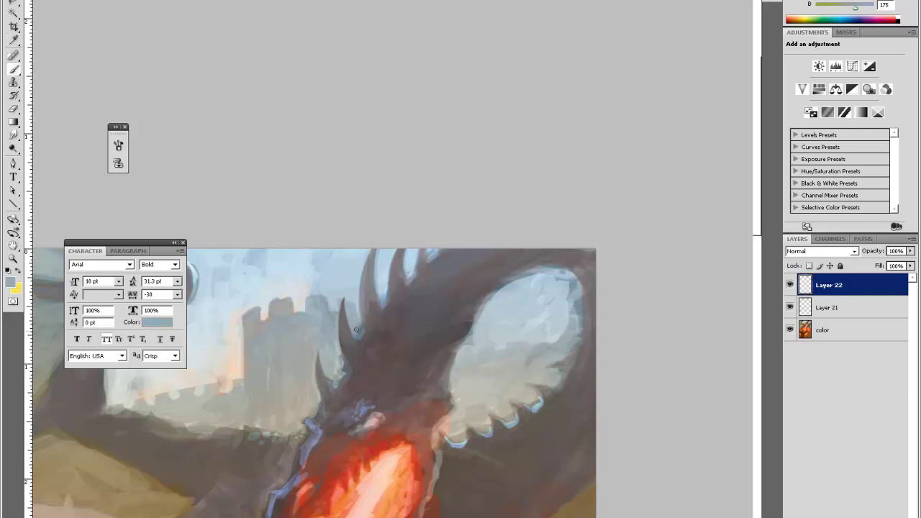
alt+click(336, 356)
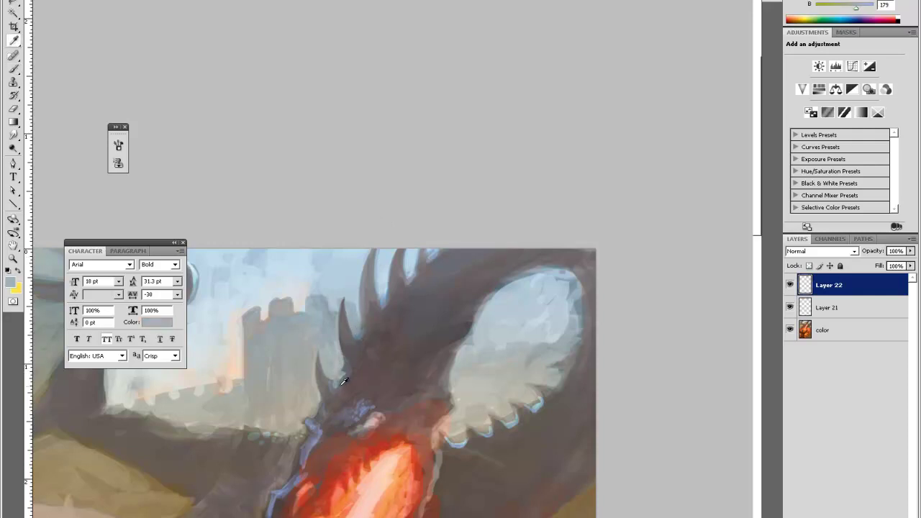
alt+click(345, 381)
drag(334, 372, 339, 381)
alt+click(345, 385)
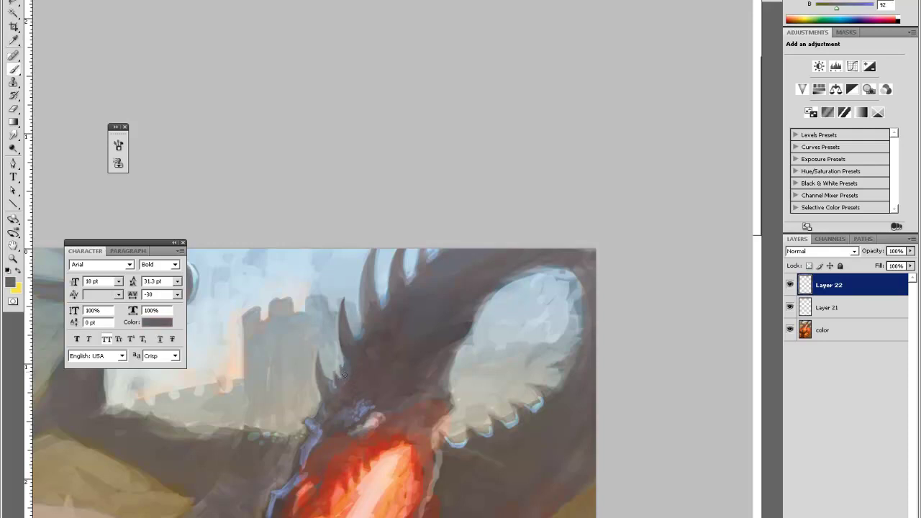
alt+click(346, 370)
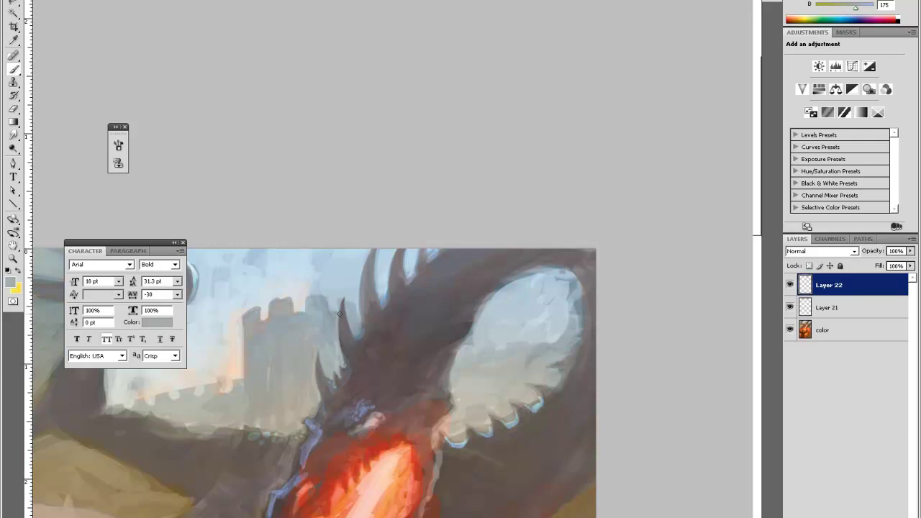
alt+click(349, 363)
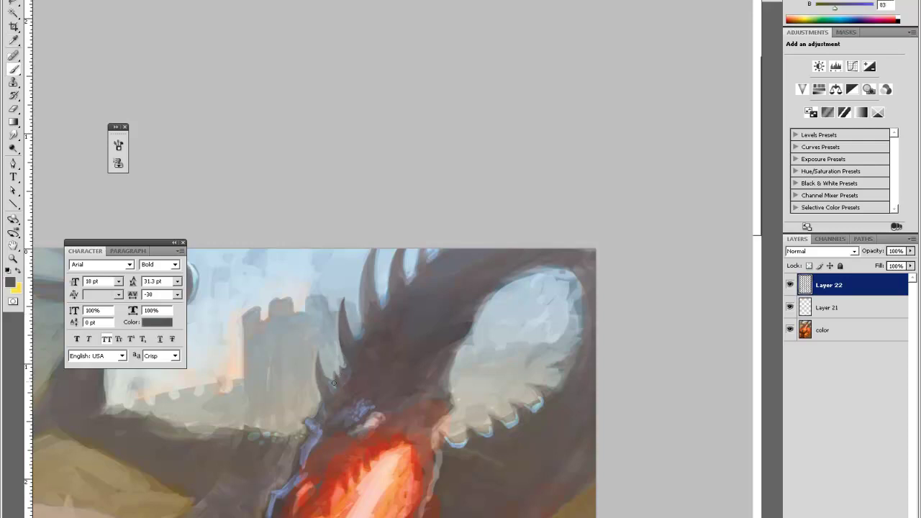
alt+click(330, 388)
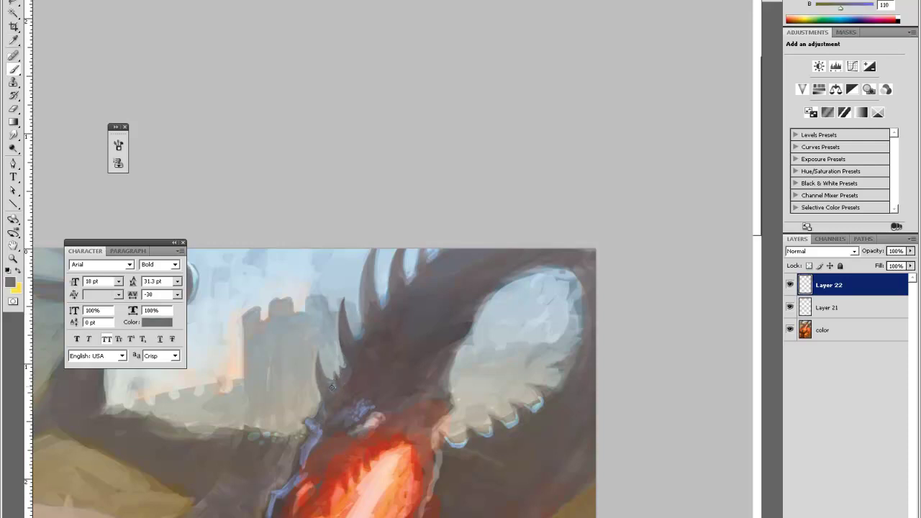
Step: Paint a small dark spike at the back of the dragon's brow and clean its edge with sampled tower grey
alt+click(318, 416)
alt+click(319, 410)
click(320, 412)
alt+click(317, 395)
alt+click(316, 398)
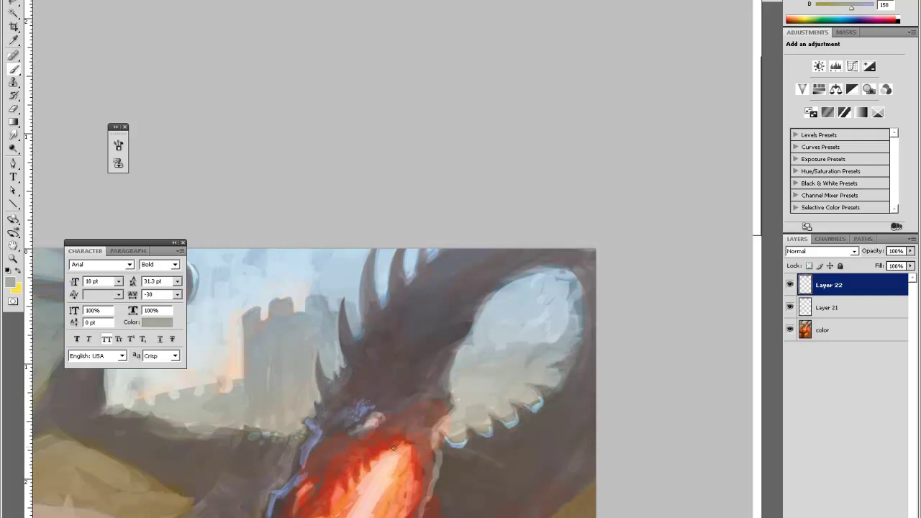
Step: Paint over the bluish outline along the dragon's brow and cheek with dark greys sampled from the head
drag(455, 374, 523, 270)
drag(526, 207, 517, 242)
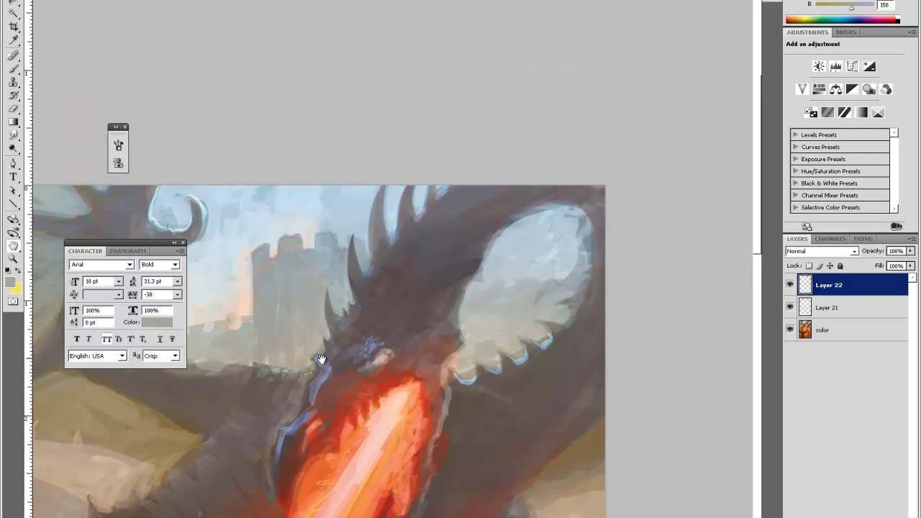
alt+click(318, 361)
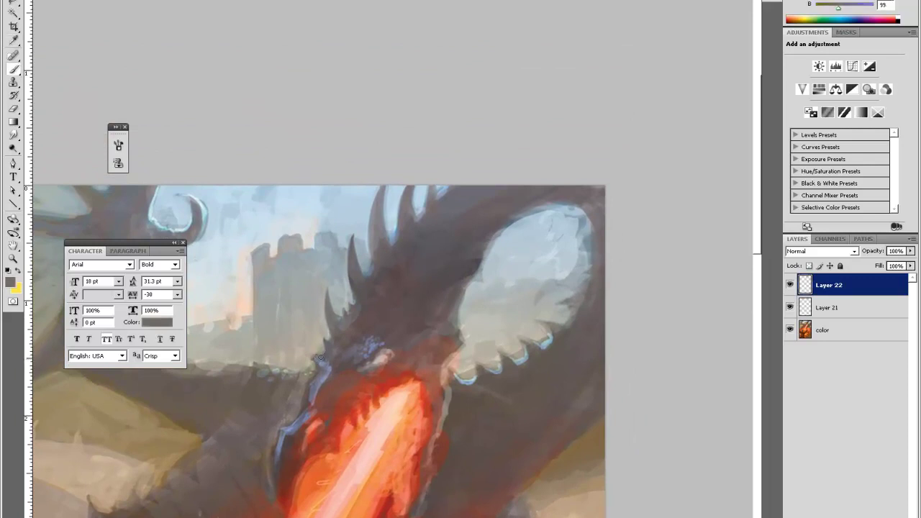
alt+click(324, 367)
alt+click(330, 369)
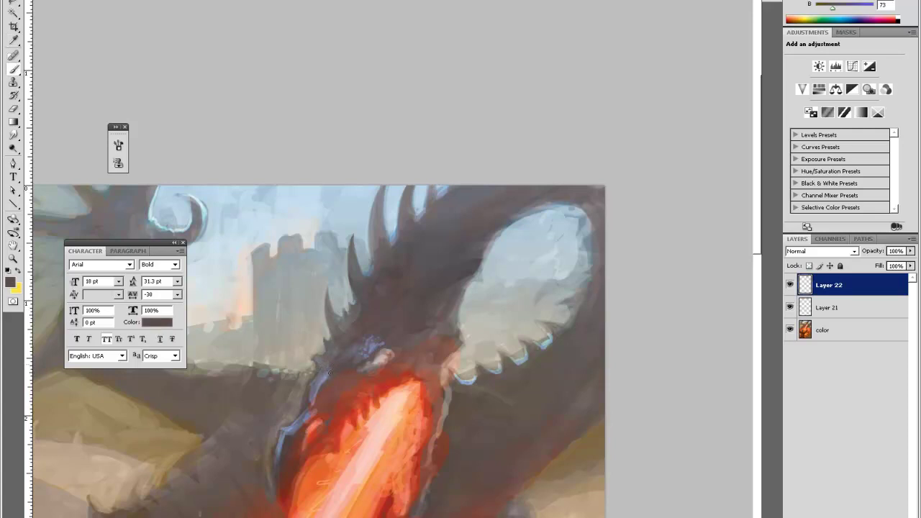
alt+click(329, 372)
alt+click(322, 387)
alt+click(312, 382)
alt+click(305, 396)
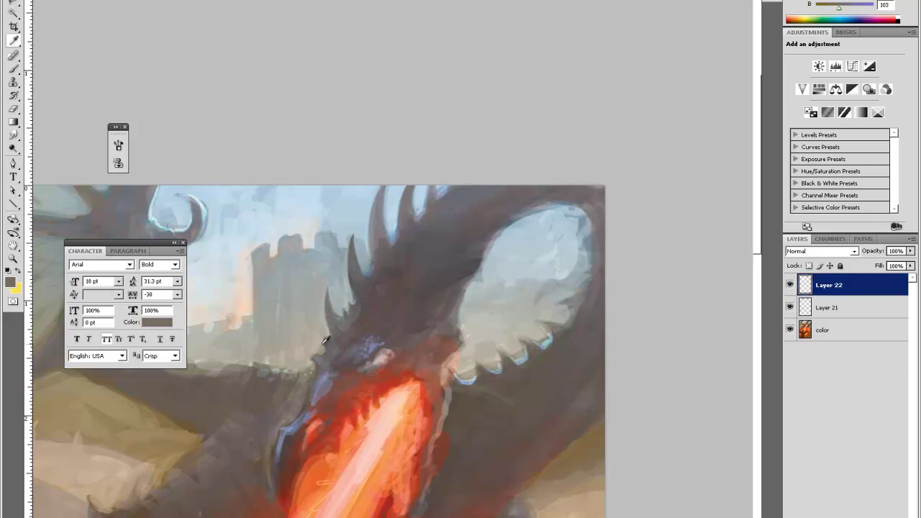
Step: Repaint the dragon's eye with a dark surround and a pale grey centre, using colours sampled around it
alt+click(365, 358)
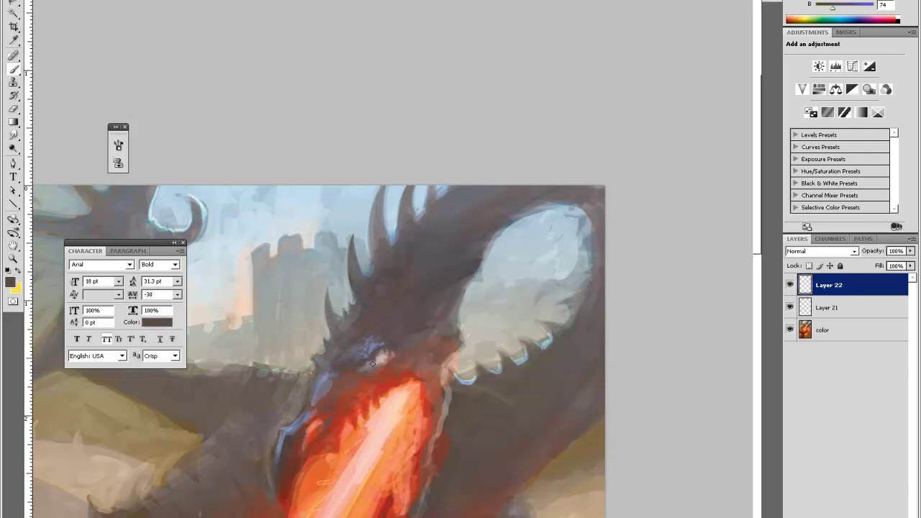
drag(387, 353, 386, 358)
alt+click(377, 360)
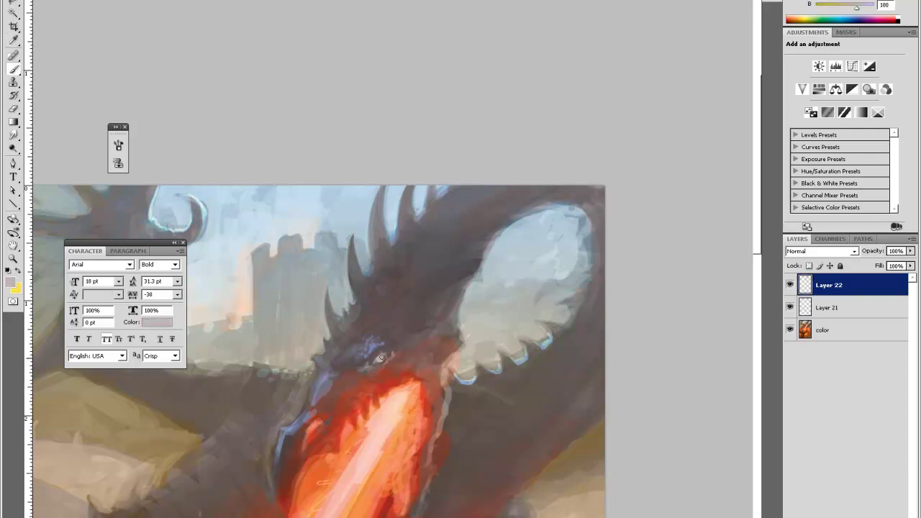
click(383, 353)
alt+click(390, 346)
alt+click(389, 346)
click(380, 358)
alt+click(382, 355)
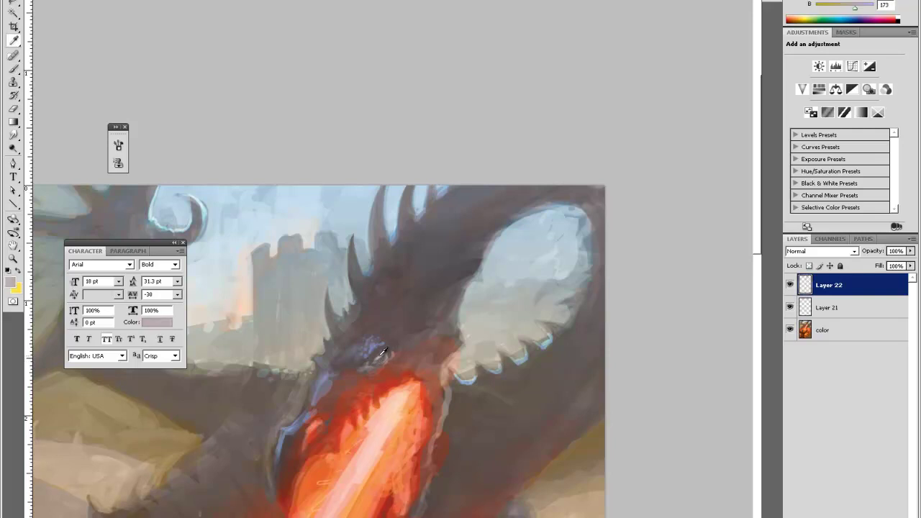
click(376, 356)
alt+click(380, 356)
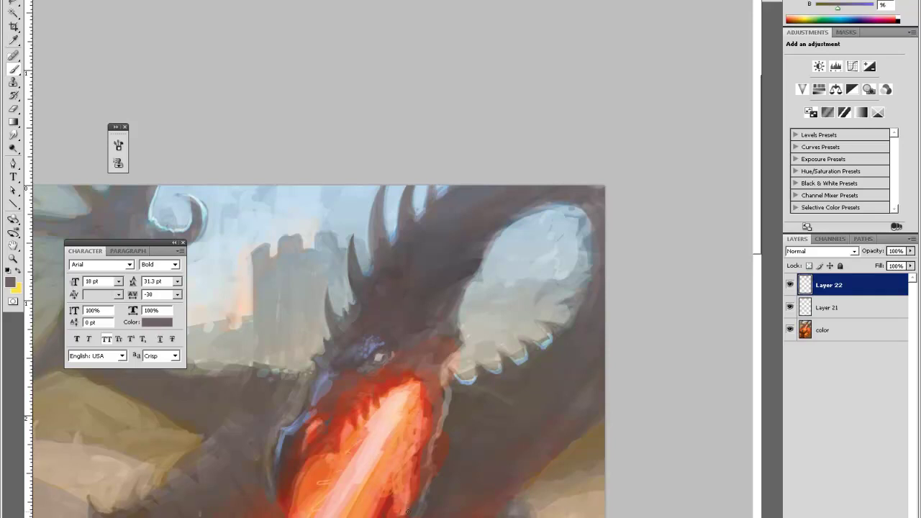
Step: Compare the painting with and without the new top layer at a wider view of the whole scene
key(ctrl+0)
key(z)
click(471, 136)
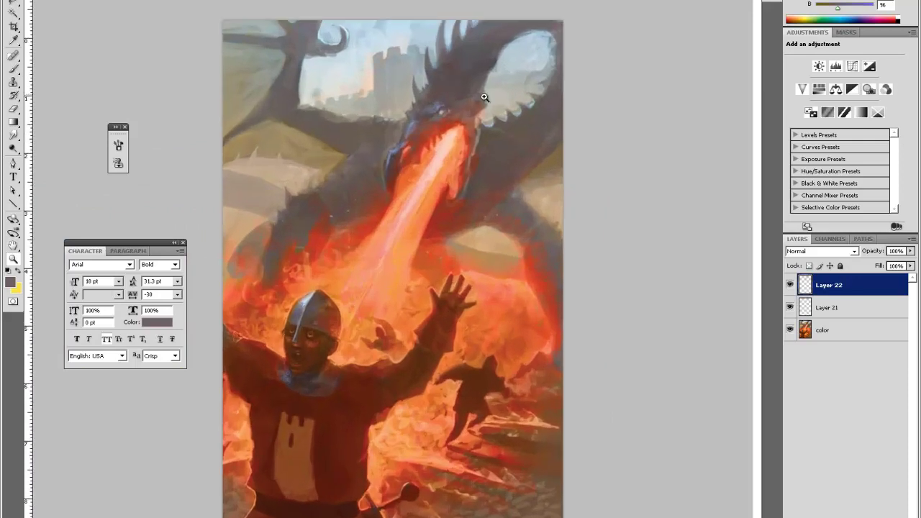
click(790, 285)
click(791, 286)
click(791, 285)
click(790, 285)
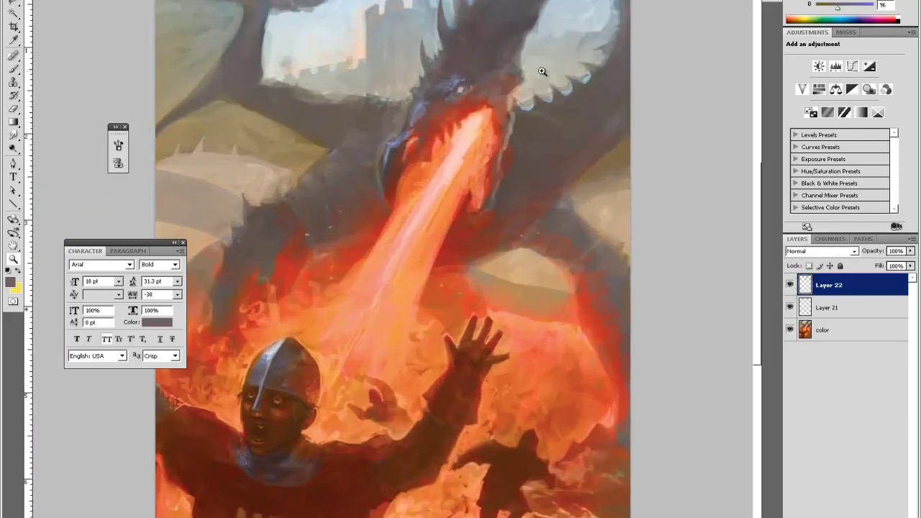
Step: Refine the dragon's pale grey eye and add blue-violet scale marks to the brow beside it, using colours sampled there
click(510, 81)
key(i)
scroll(473, 405, up, 5)
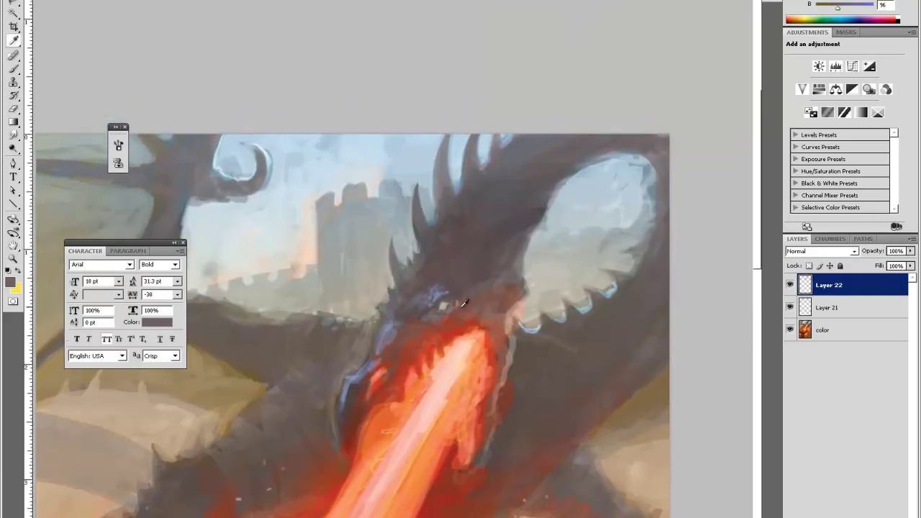
click(448, 305)
key(e)
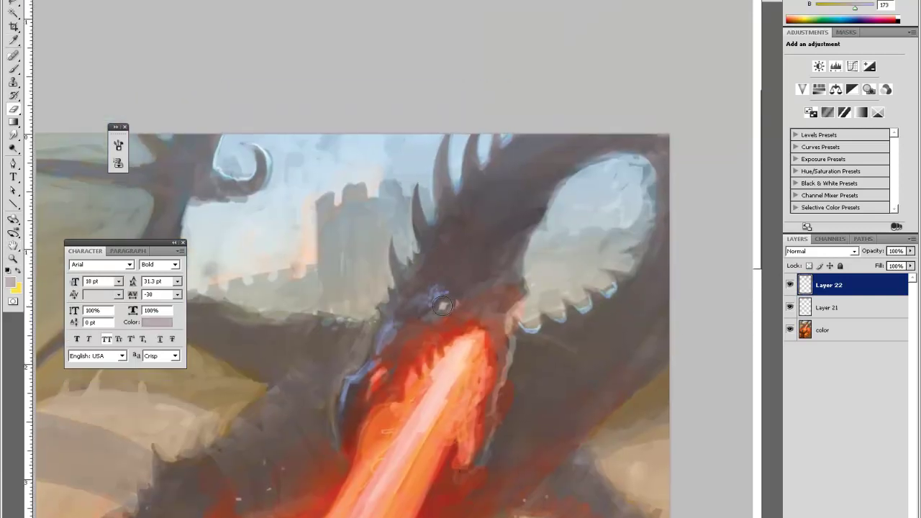
key(b)
alt+click(443, 306)
alt+click(445, 293)
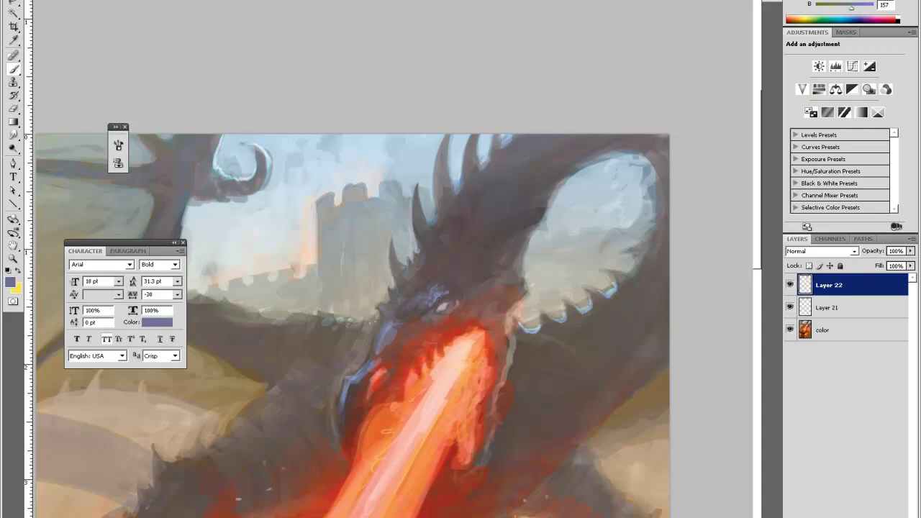
drag(443, 297, 430, 311)
alt+click(429, 316)
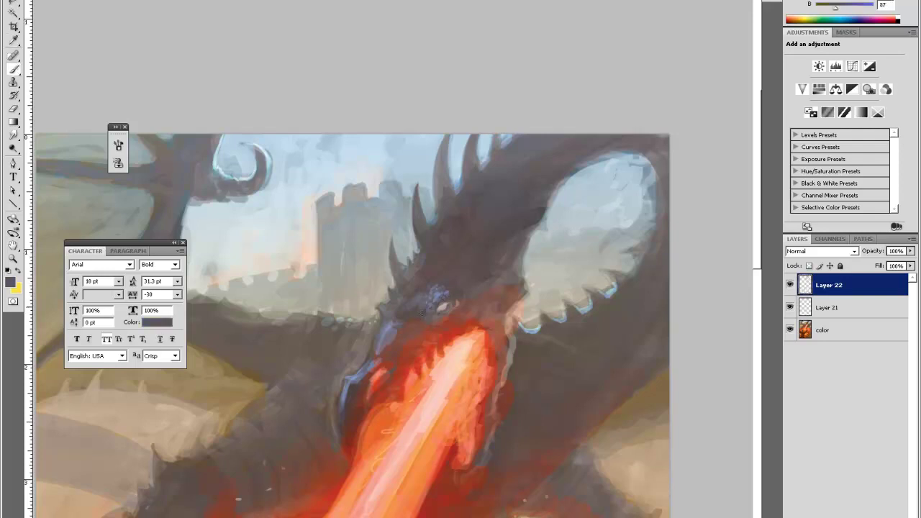
Step: Blend the bluish edge of the dragon's snout into the head with greys, blues and dark reds sampled around the cheek
alt+click(404, 329)
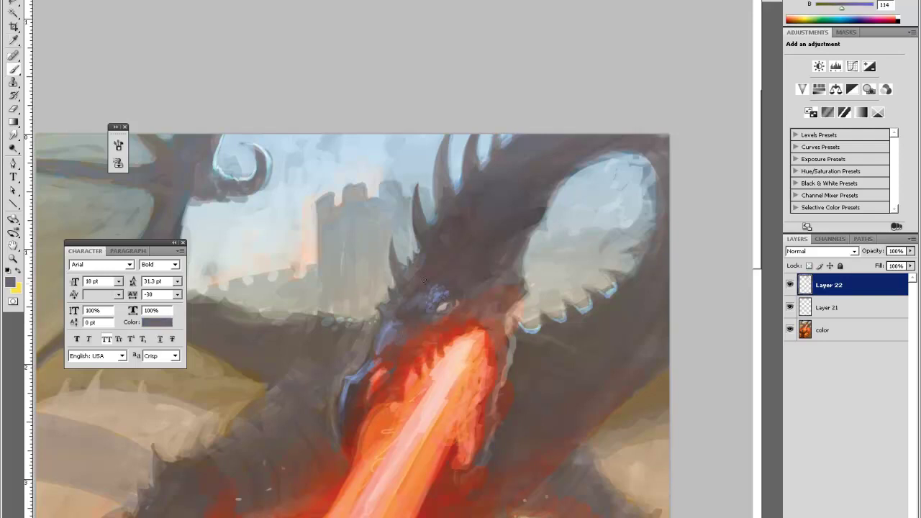
alt+click(396, 349)
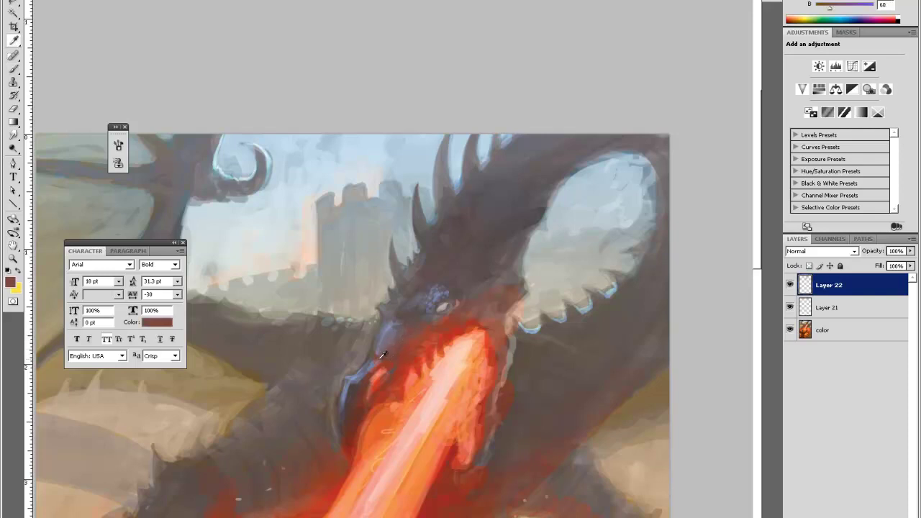
alt+click(383, 353)
alt+click(365, 368)
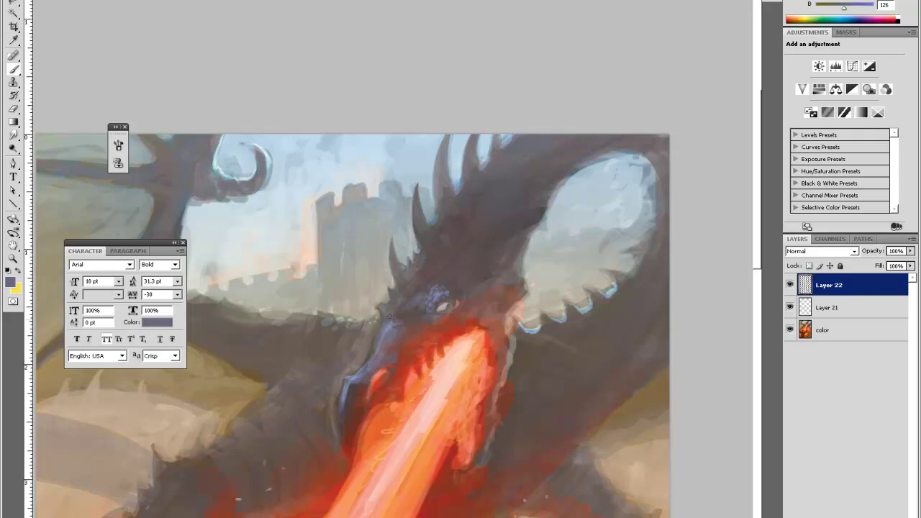
alt+click(372, 352)
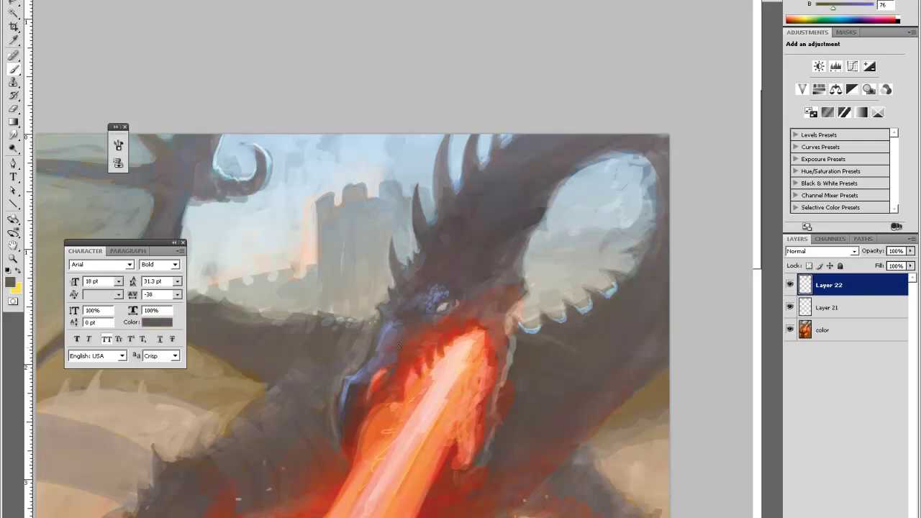
alt+click(378, 352)
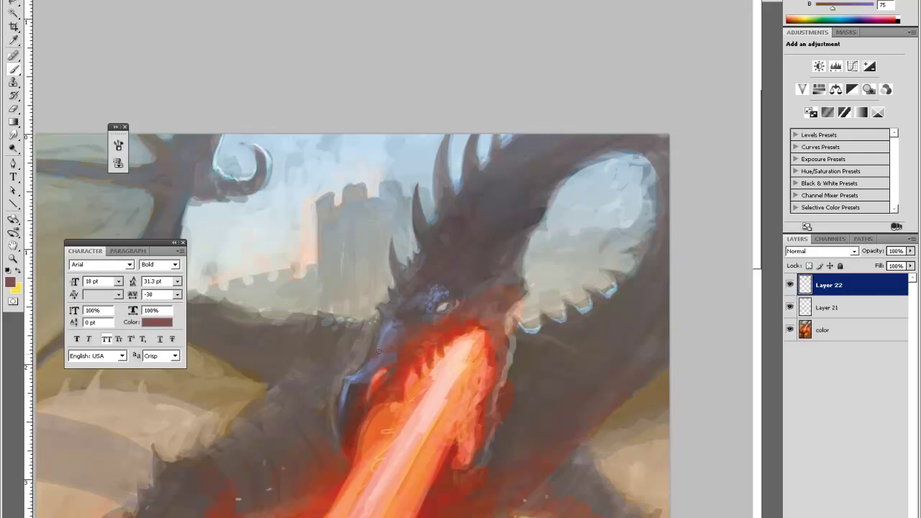
alt+click(372, 354)
key(i)
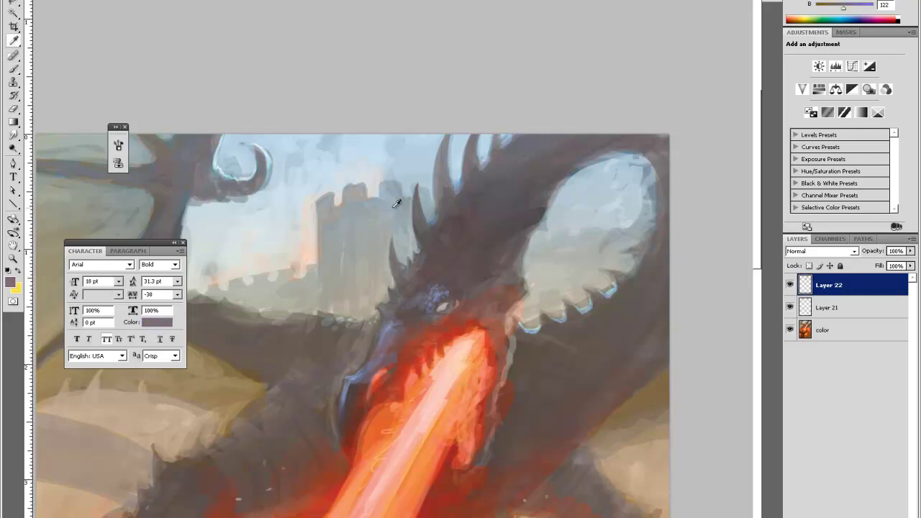
Step: Reshape the lower edge of the dragon's eye with sampled dark grey and pale grey, checking it against the whole painting
click(446, 301)
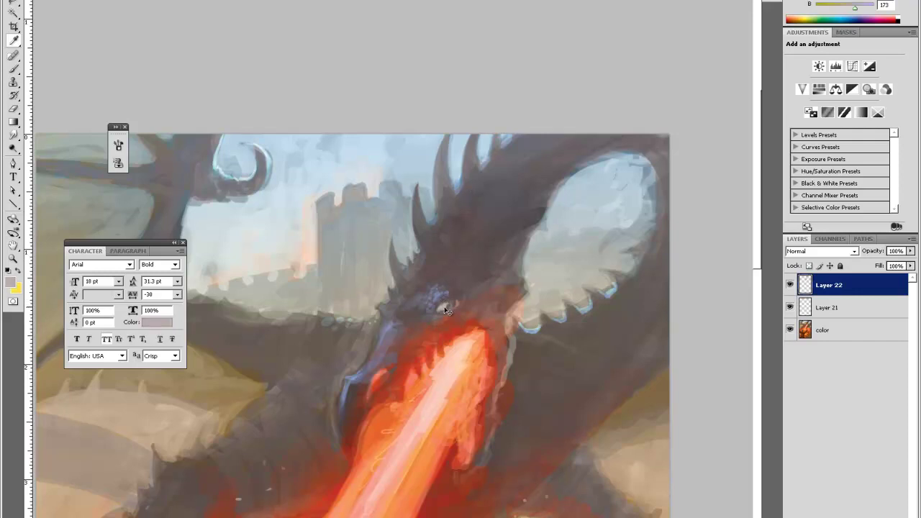
key(ctrl+minus)
key(ctrl+minus)
key(z)
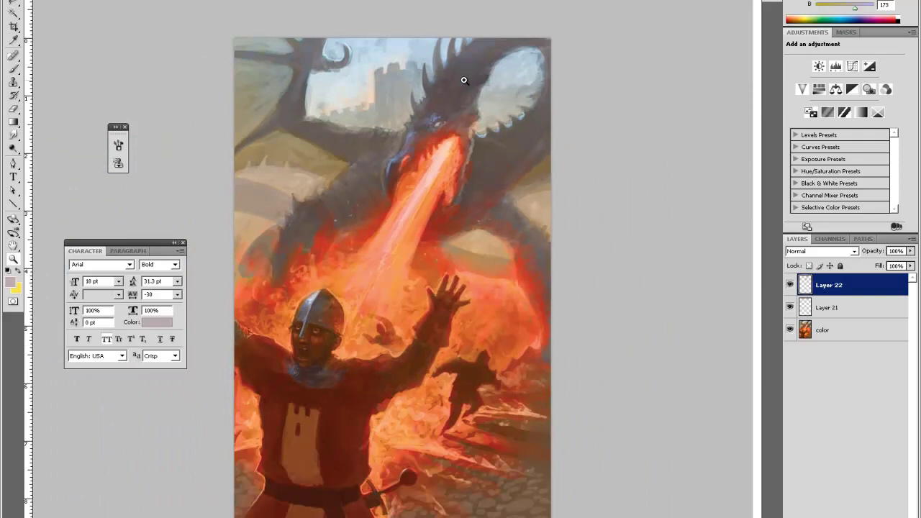
key(ctrl+plus)
key(ctrl+plus)
key(h)
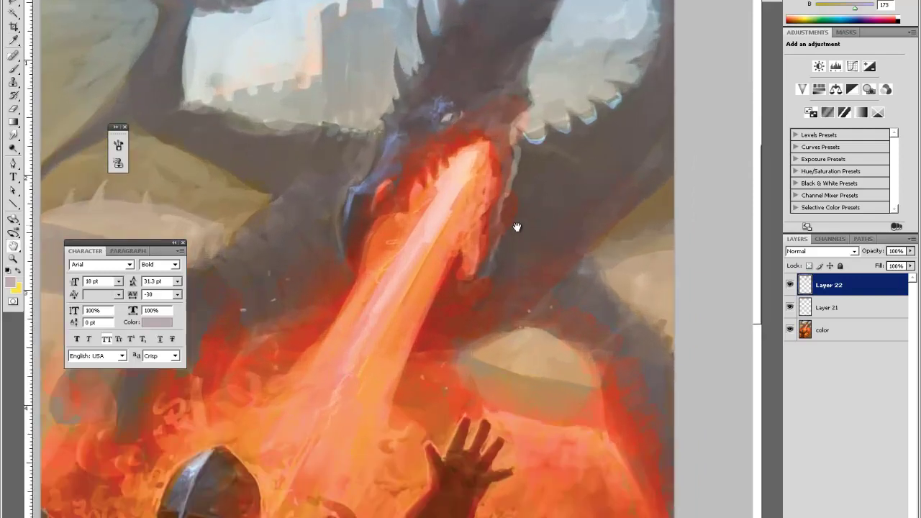
key(ctrl+minus)
key(i)
click(417, 273)
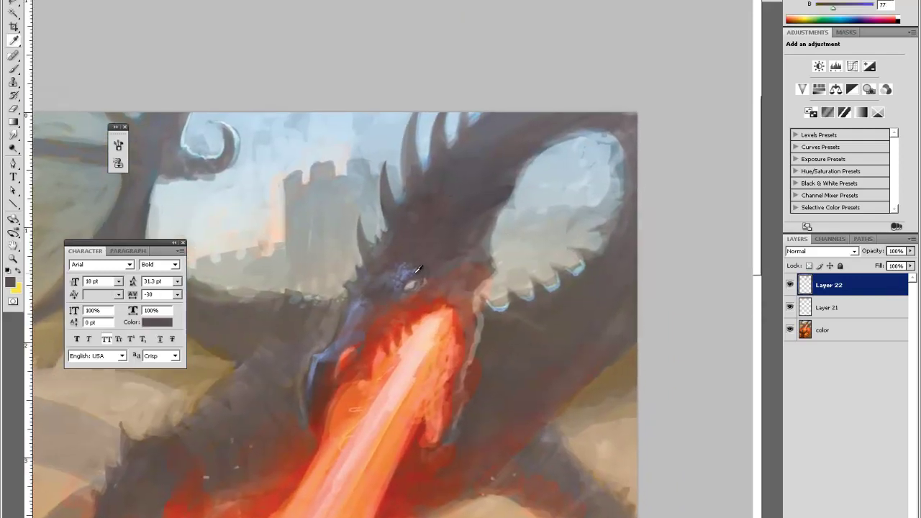
key(b)
click(405, 286)
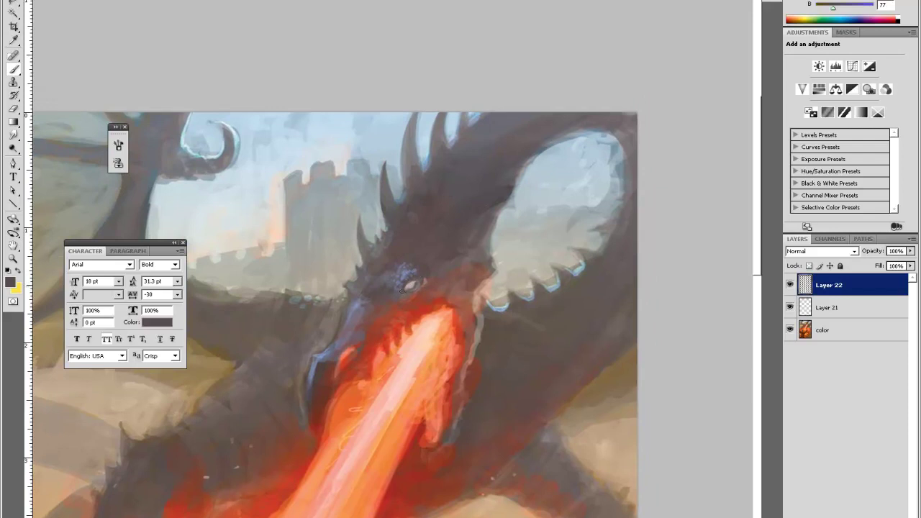
alt+click(410, 283)
click(406, 286)
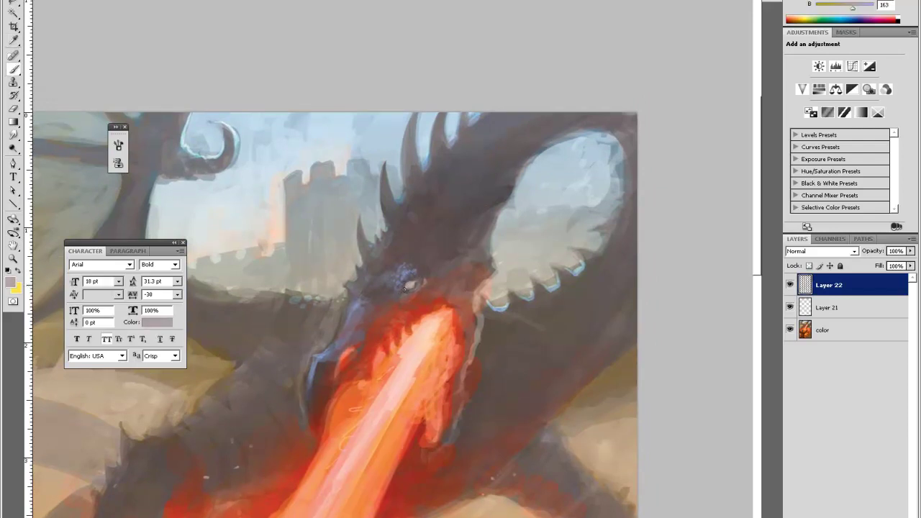
click(407, 287)
Step: Paint a small dark pupil in the dragon's eye and trim it with pale grey sampled from the eye
alt+click(405, 288)
click(404, 291)
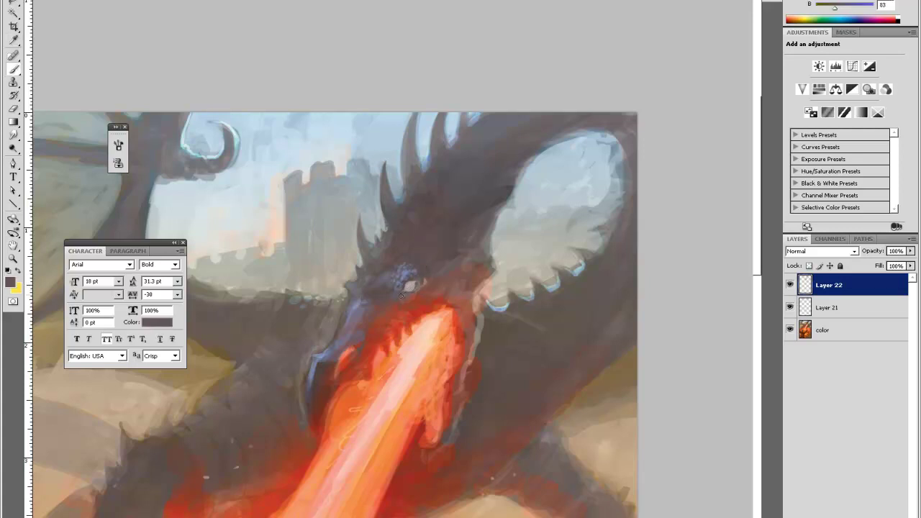
click(406, 288)
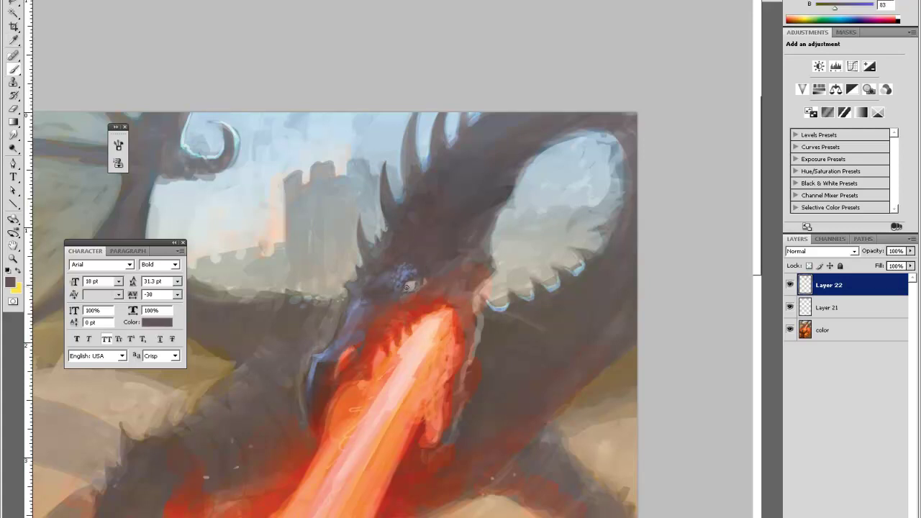
alt+click(407, 287)
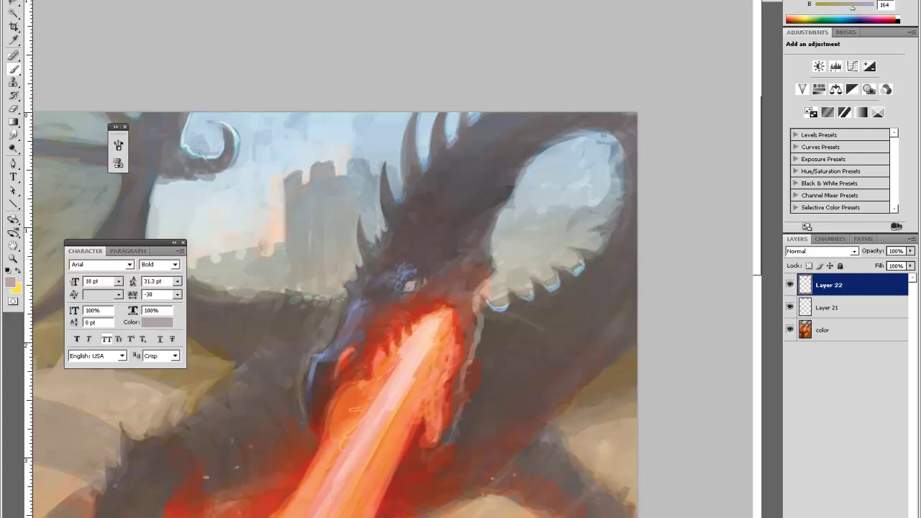
key(o)
key(b)
alt+click(413, 281)
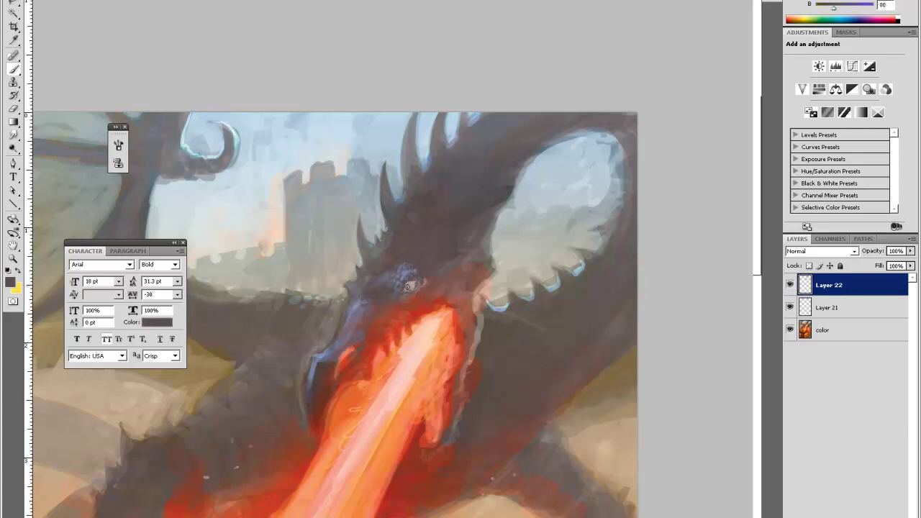
drag(412, 286, 408, 287)
alt+click(419, 281)
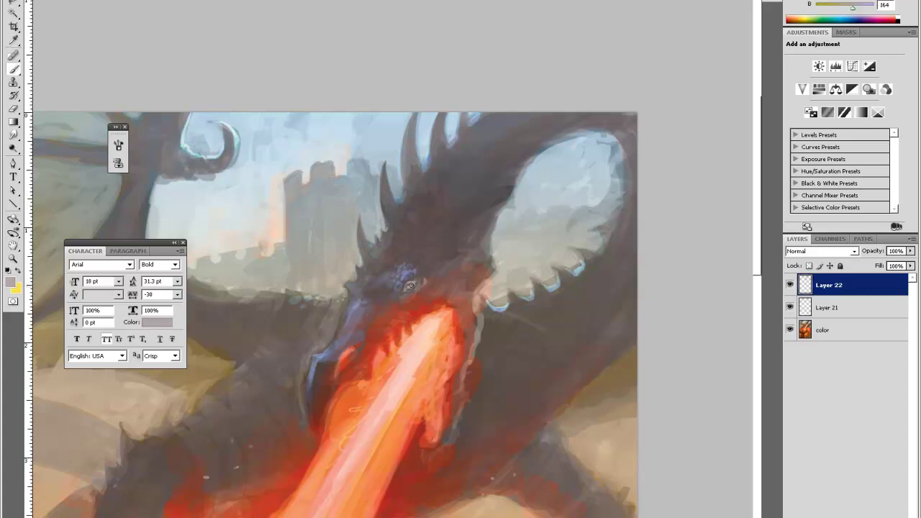
drag(410, 287, 411, 286)
Step: Touch up the glowing patch at the front of the dragon's upper jaw with reds and oranges sampled from it
alt+click(346, 353)
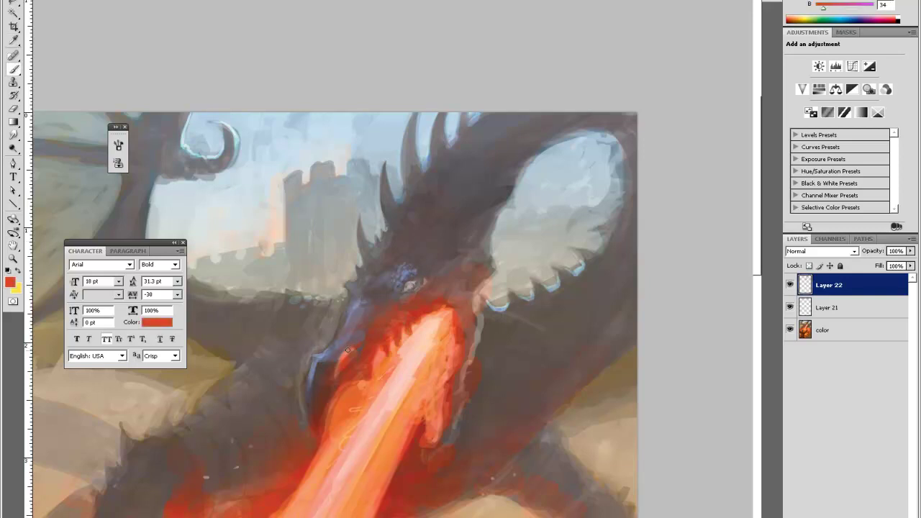
alt+click(346, 353)
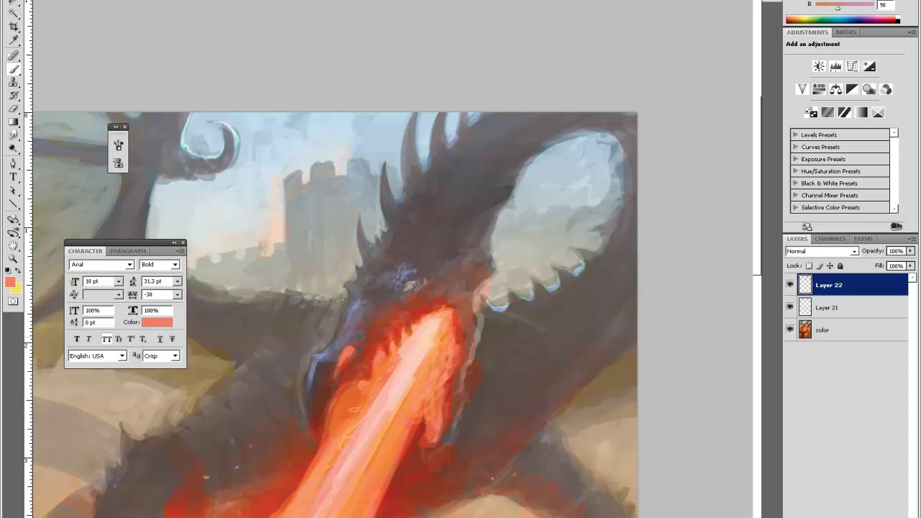
alt+click(347, 359)
alt+click(338, 369)
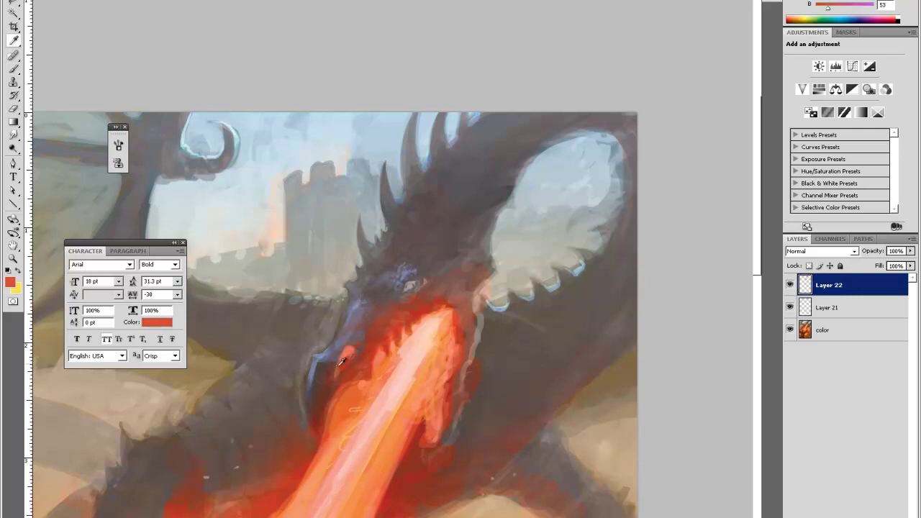
alt+click(335, 368)
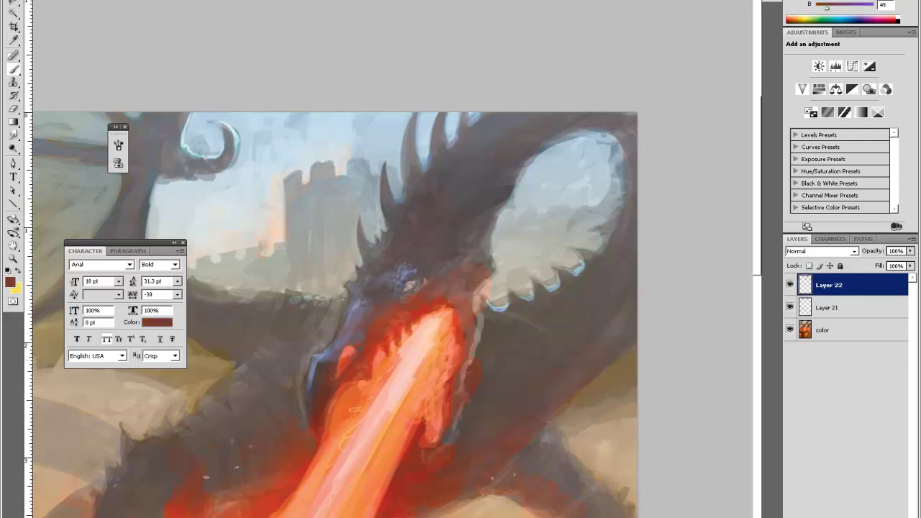
Step: Paint light blue rim highlights along the tip of the dragon's snout and trim them with dark reddish browns from the mouth
alt+click(335, 351)
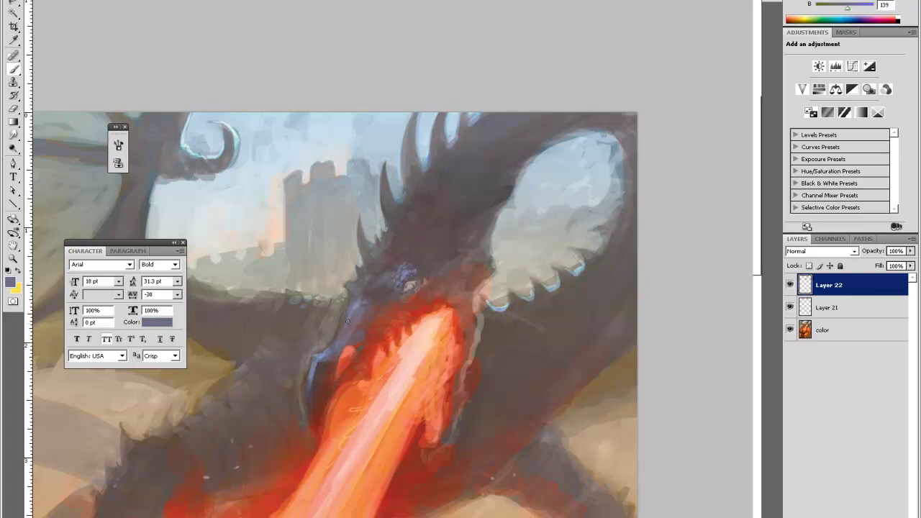
alt+click(340, 346)
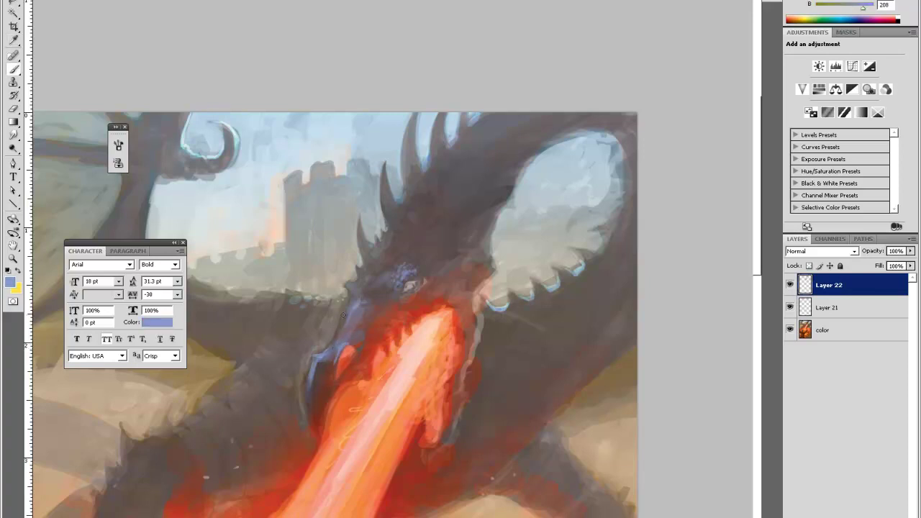
alt+click(326, 360)
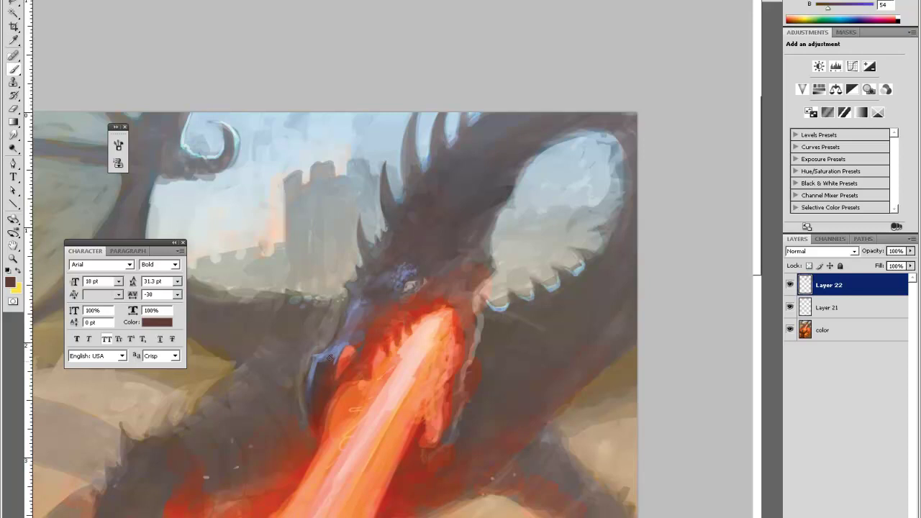
key(alt)
key(5)
alt+click(330, 362)
key(b)
alt+click(353, 357)
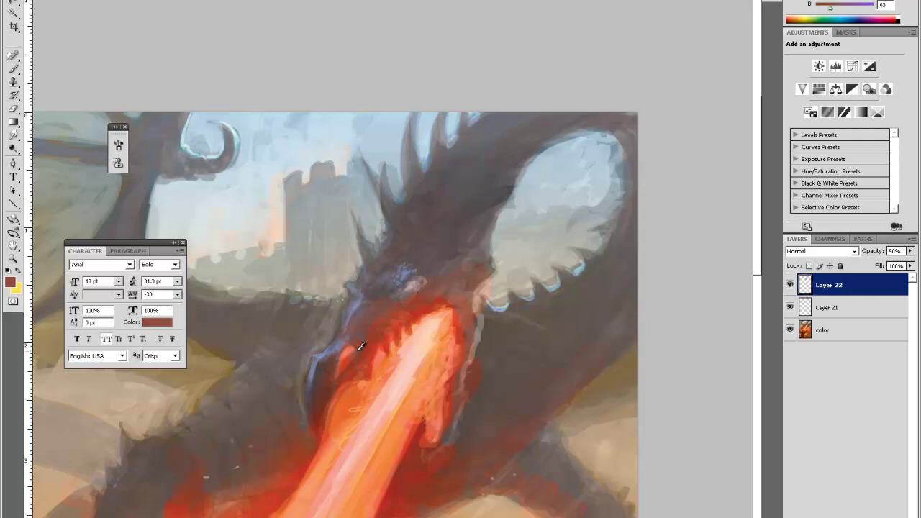
alt+click(355, 345)
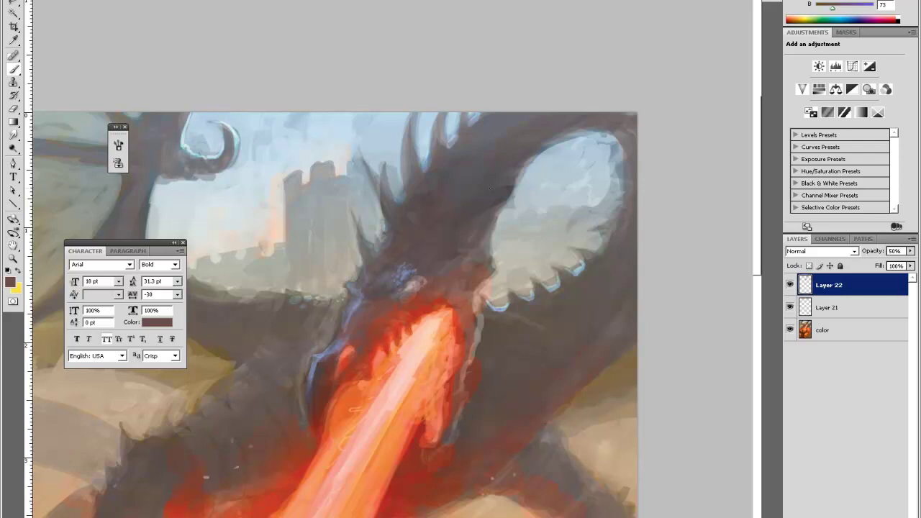
Step: Paint a blue-violet ridge from the dragon's eye along the brow and shape its edges with sampled dark greys
alt+click(426, 202)
alt+click(406, 273)
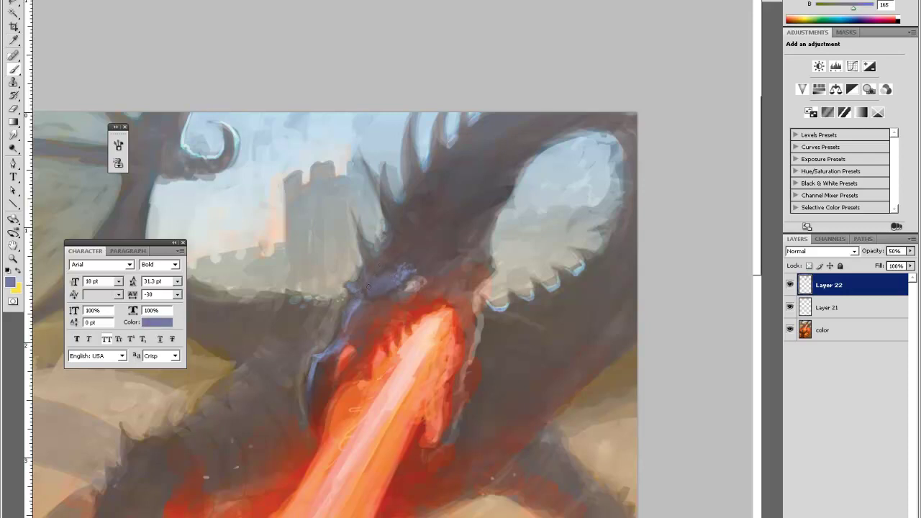
alt+click(382, 277)
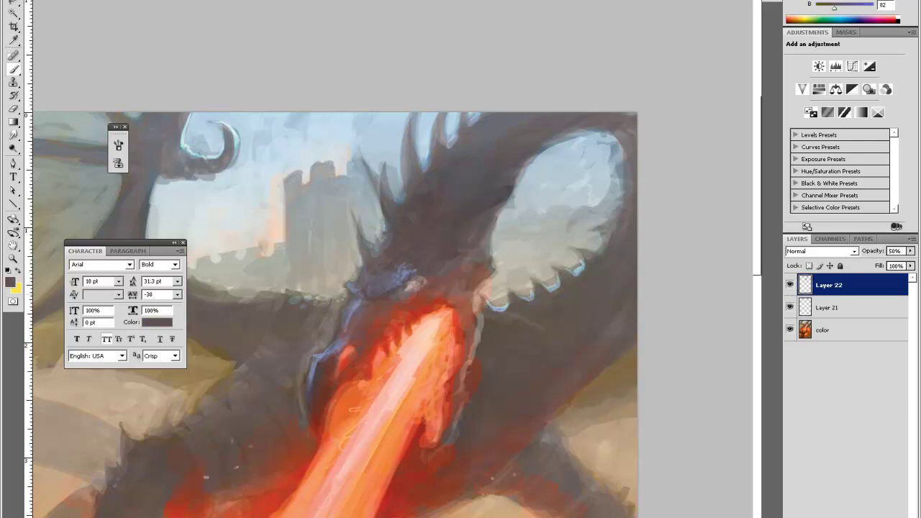
alt+click(360, 301)
alt+click(365, 294)
alt+click(361, 297)
Step: Restore Layer 22 to 100% opacity and pick up the dark grey at the base of the dragon's spikes
alt+click(355, 216)
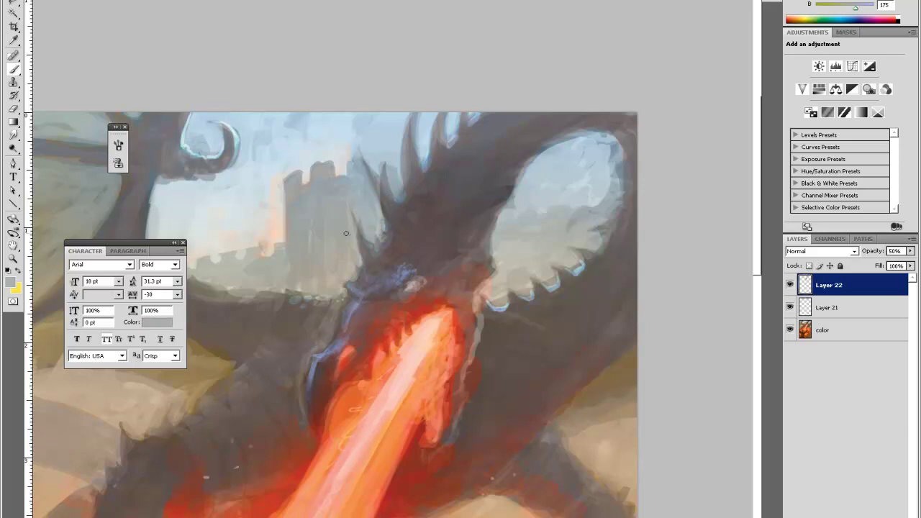
drag(873, 252, 913, 242)
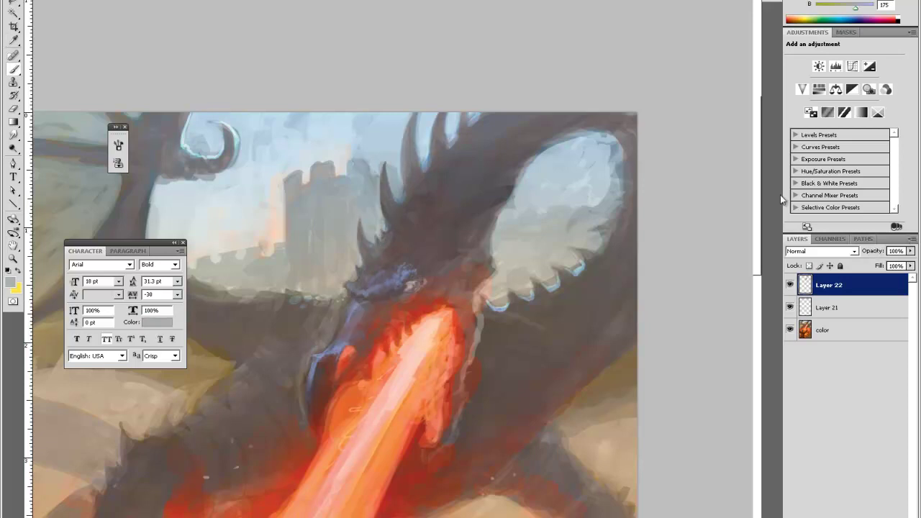
alt+click(391, 248)
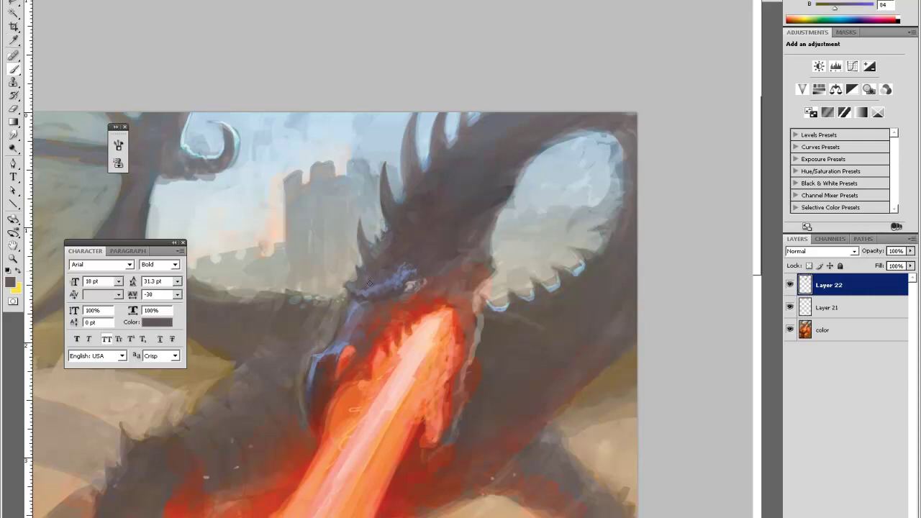
Step: Tone down the blue-violet ridge over the dragon's eye with sampled dark greys, leaving small scale-like marks along the brow
alt+click(365, 295)
mouse_move(373, 288)
mouse_down()
mouse_move(408, 266)
mouse_move(412, 274)
mouse_move(402, 264)
mouse_move(413, 290)
mouse_up()
alt+click(406, 285)
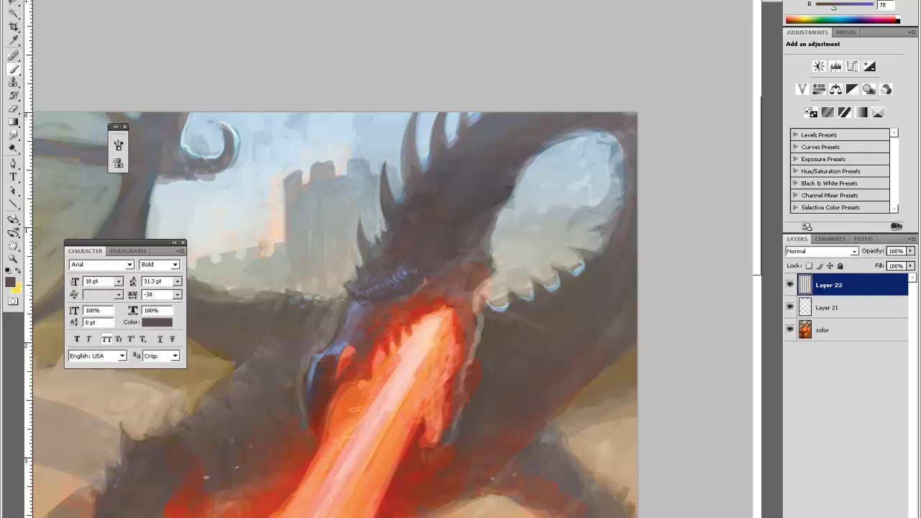
alt+click(397, 295)
alt+click(370, 303)
mouse_move(410, 294)
mouse_down()
mouse_move(416, 288)
mouse_move(388, 275)
mouse_up()
alt+click(397, 277)
alt+click(375, 285)
alt+click(374, 292)
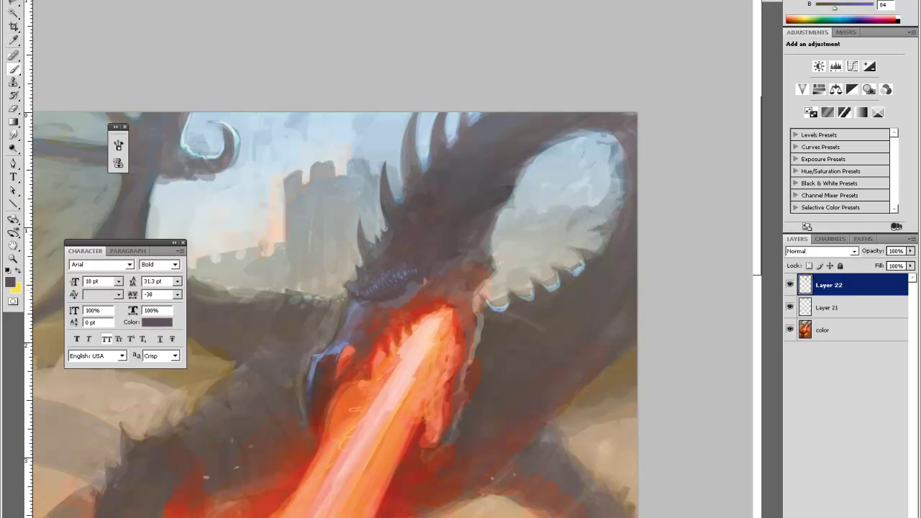
Step: Paint a dark eye socket beneath the dragon's brow with sampled dark tones and undo the last unwanted stroke
alt+click(381, 291)
alt+click(392, 279)
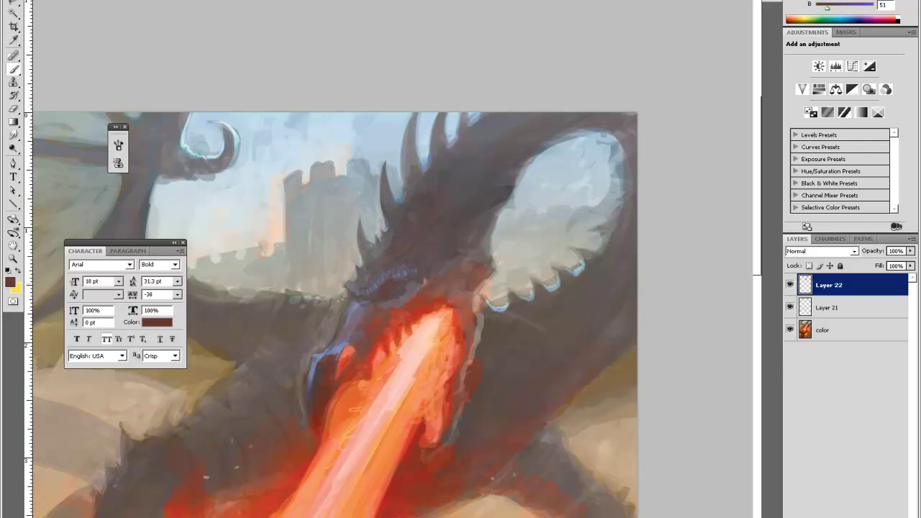
alt+click(385, 294)
drag(400, 280, 379, 294)
key(ctrl+z)
key(alt)
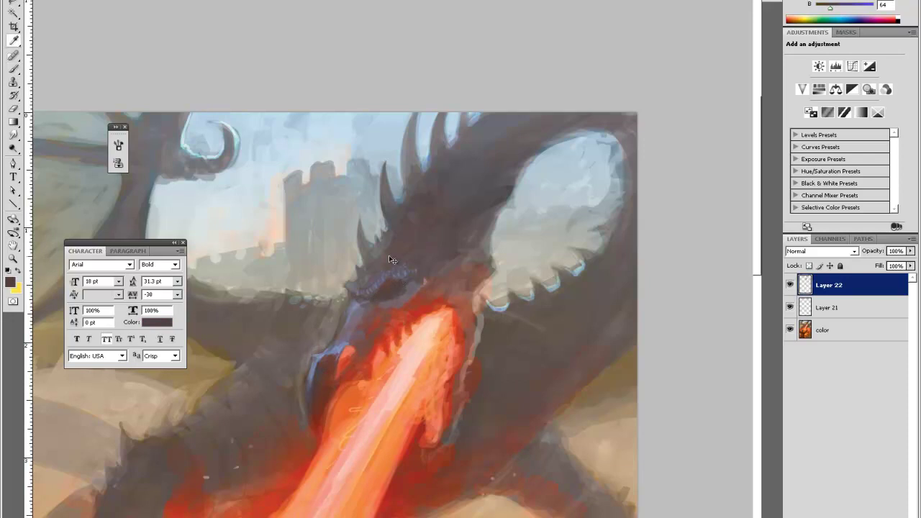
Step: Add blue-violet highlights to the front of the dragon's brow ridge and refine them with sampled dark greys
scroll(392, 255, down, 4)
key(z)
click(487, 82)
click(483, 49)
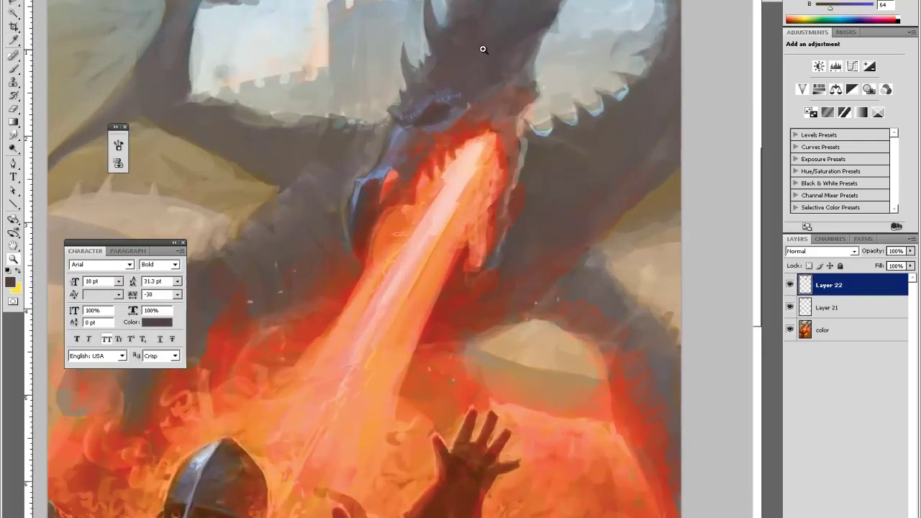
key(space)
drag(473, 48, 388, 244)
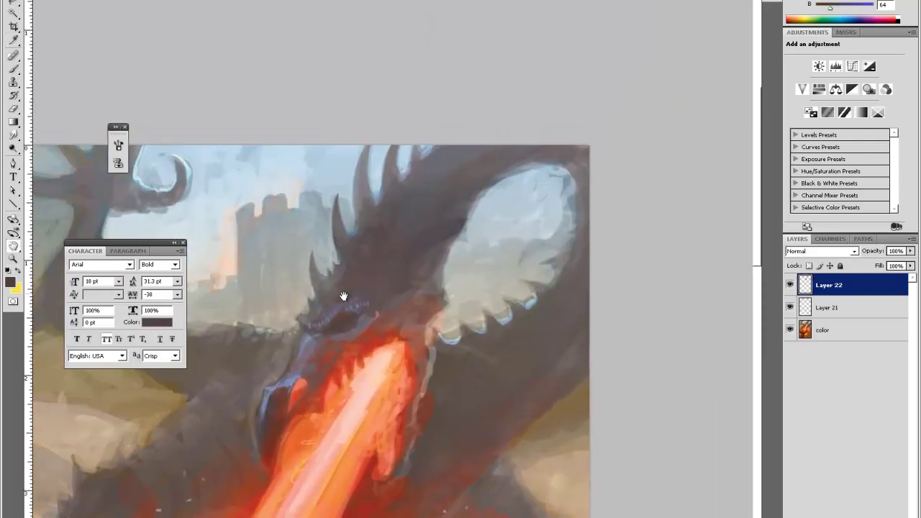
click(312, 331)
key(b)
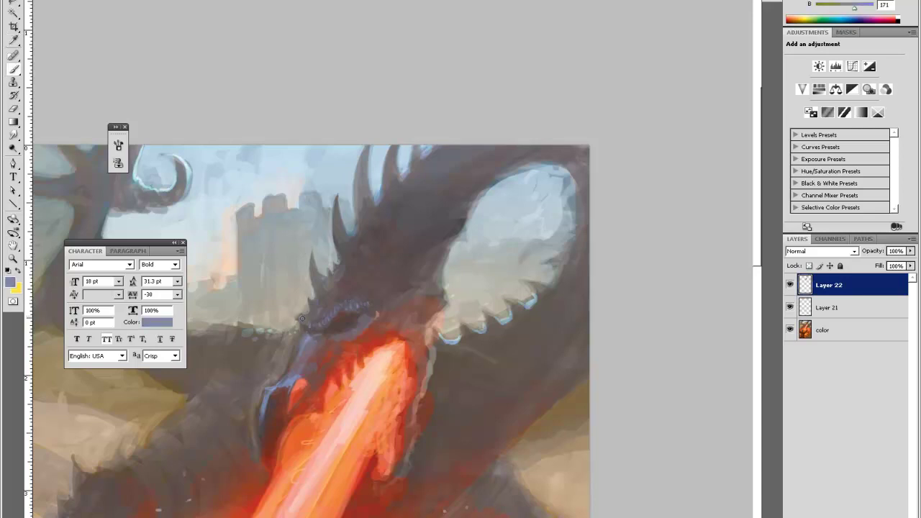
alt+click(309, 324)
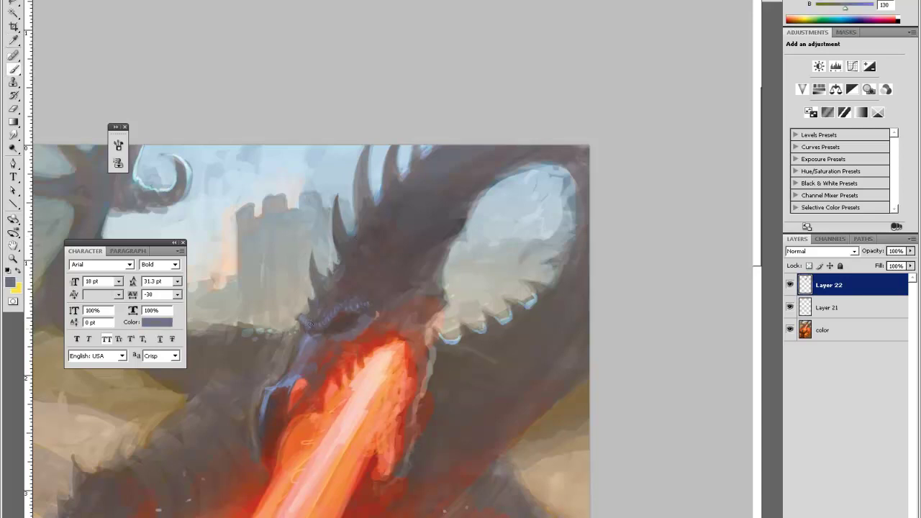
alt+click(330, 284)
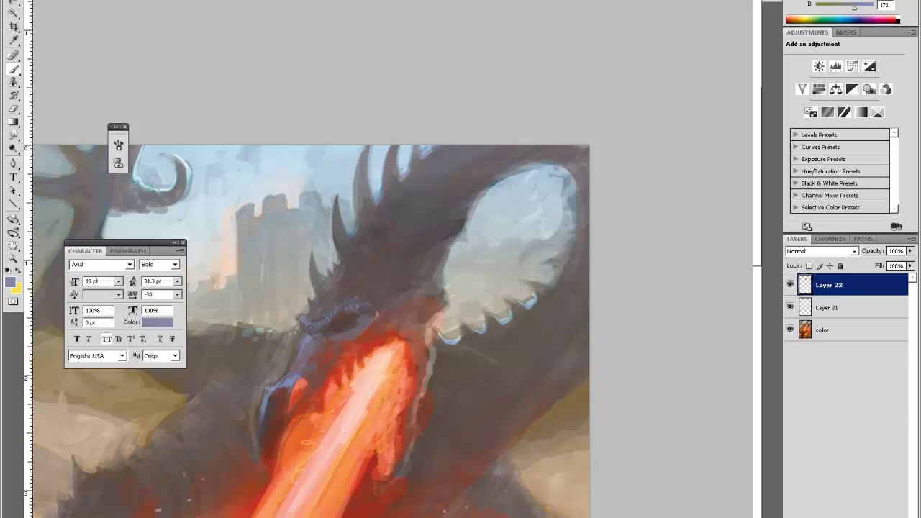
alt+click(320, 320)
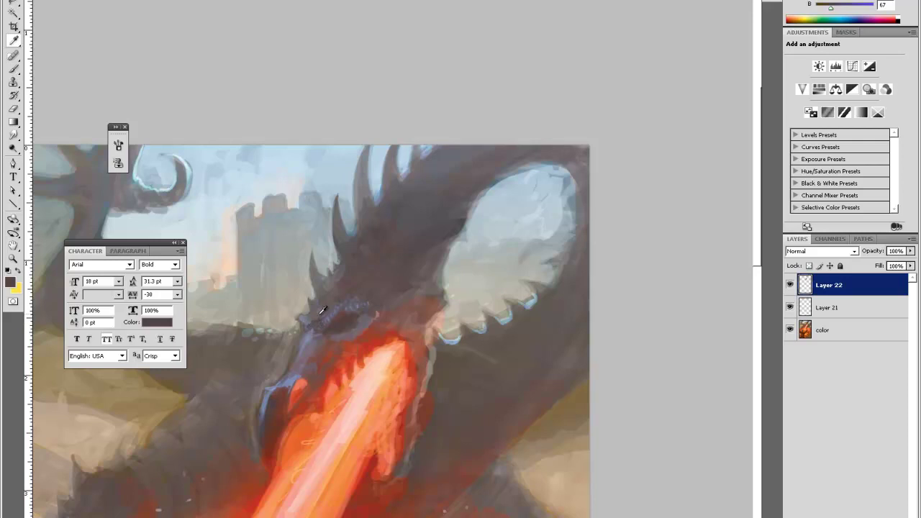
alt+click(313, 325)
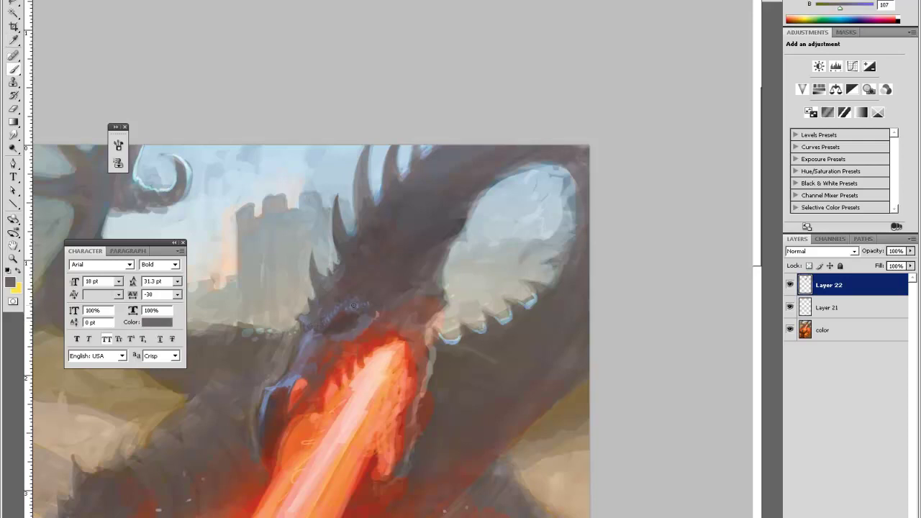
Step: Paint a glowing orange eye in the dark socket and add blue-violet highlights along the dragon's snout
alt+click(364, 367)
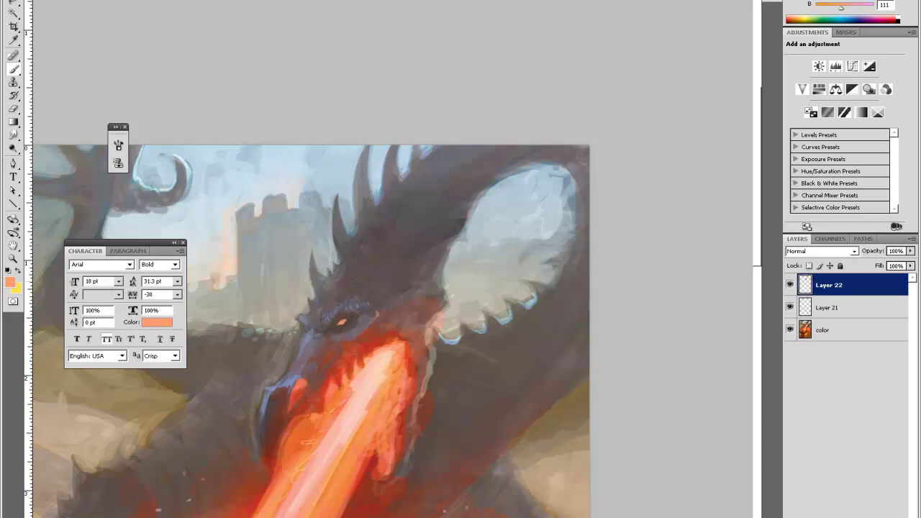
alt+click(311, 314)
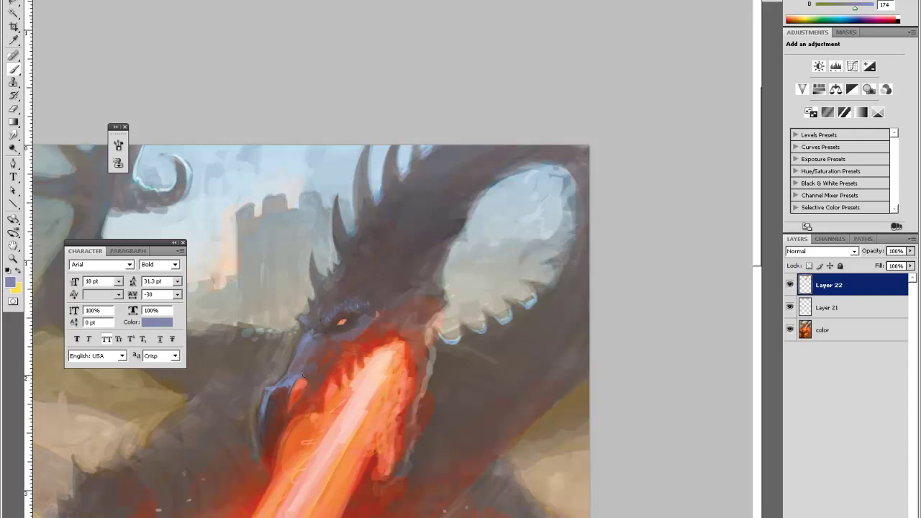
alt+click(294, 378)
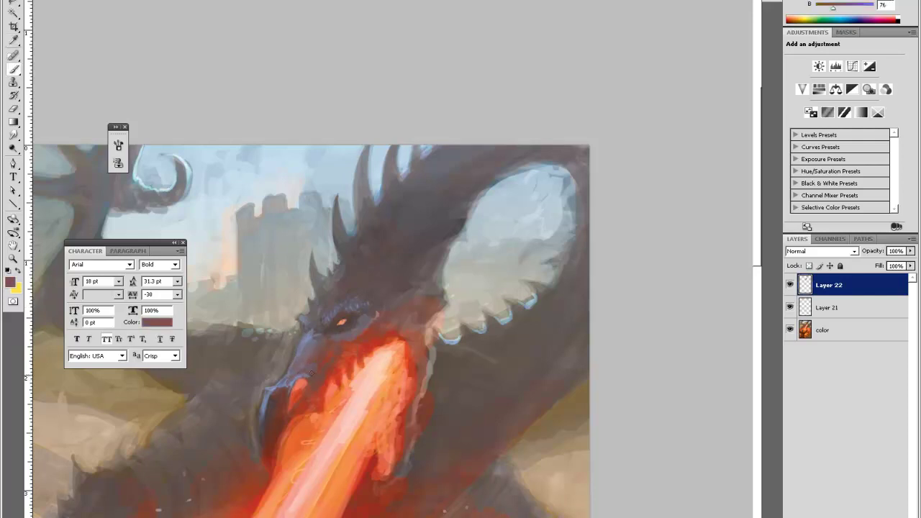
alt+click(294, 371)
Step: Brighten the glowing patch at the front of the upper jaw with orange and try sampled reddish-brown shading below the eye
alt+click(331, 424)
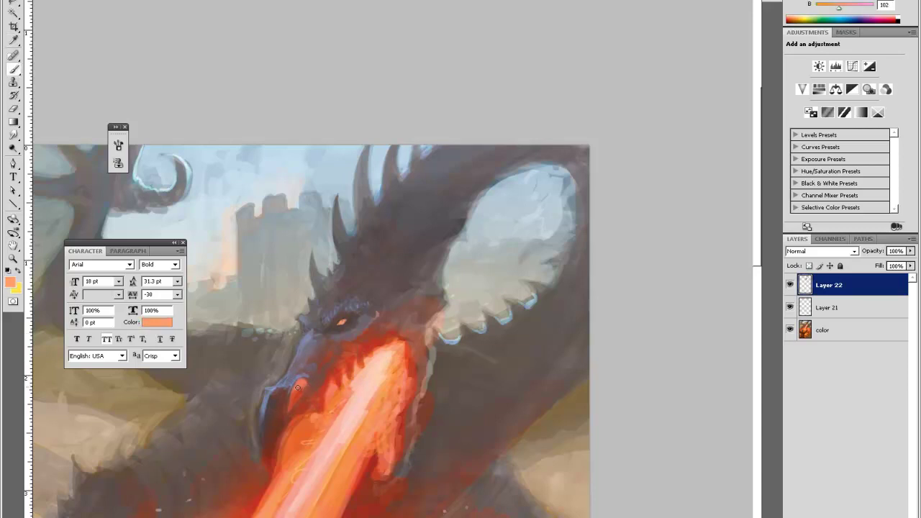
drag(301, 383, 300, 390)
alt+click(339, 331)
alt+click(344, 332)
alt+click(338, 342)
drag(337, 339, 349, 336)
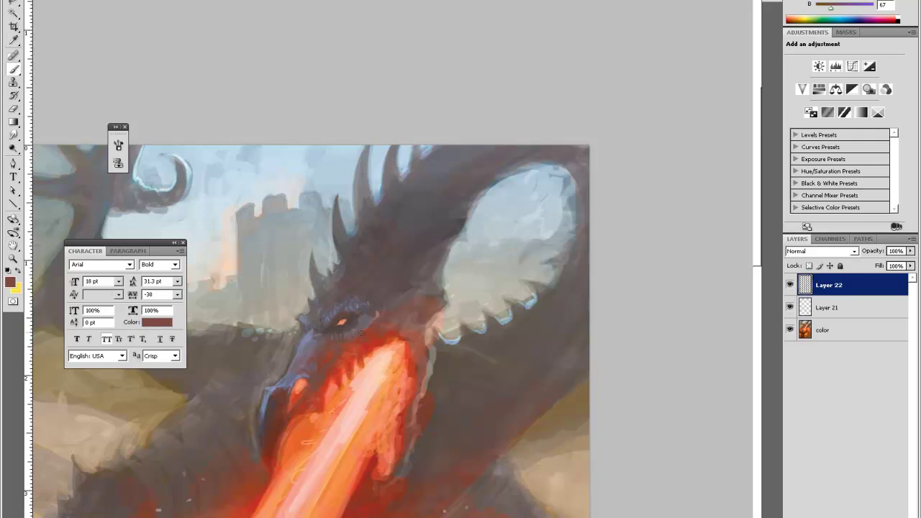
alt+click(354, 326)
key(ctrl+z)
Step: Define the dragon's upper teeth toward the back of the mouth with salmon and orange tones sampled from the flames
key(ctrl+minus)
key(ctrl+minus)
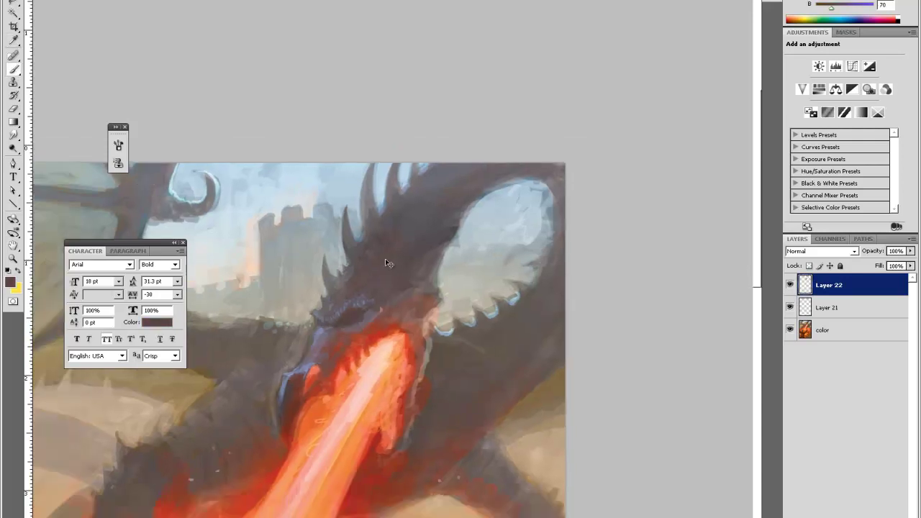
key(z)
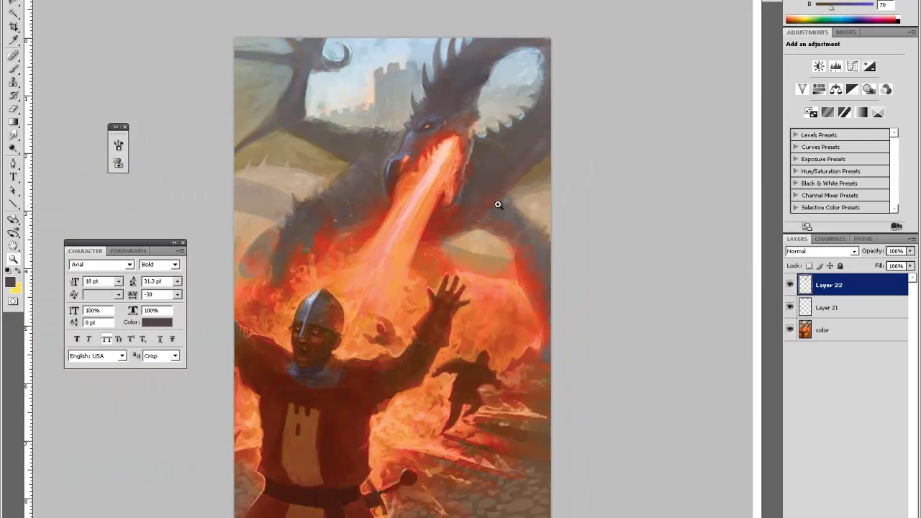
click(504, 100)
key(h)
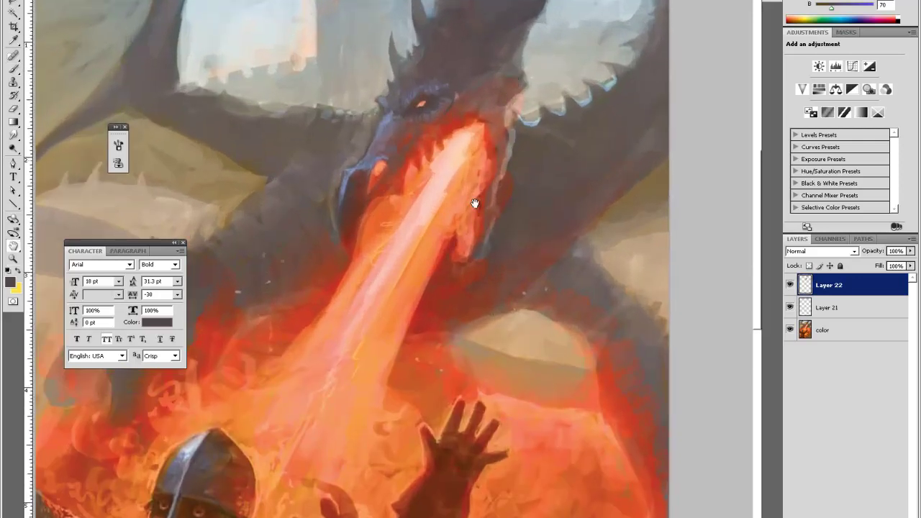
drag(494, 170, 460, 232)
key(i)
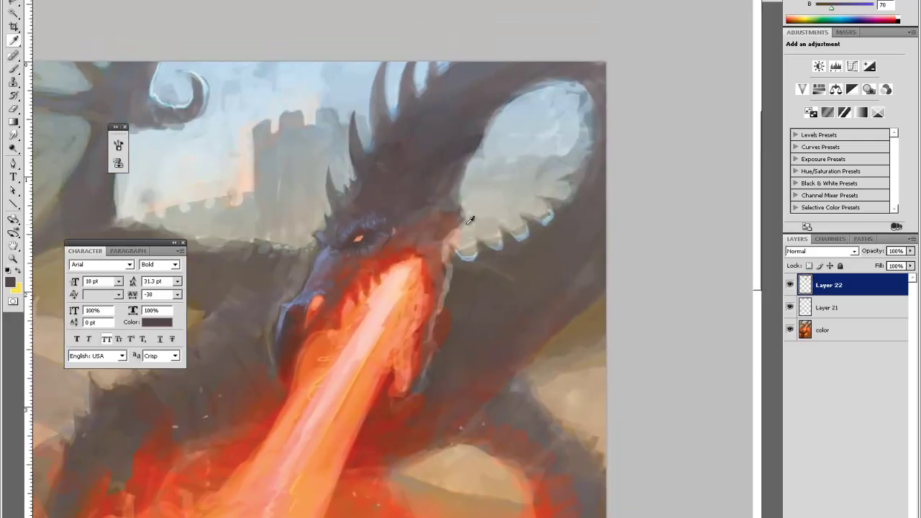
click(353, 302)
key(b)
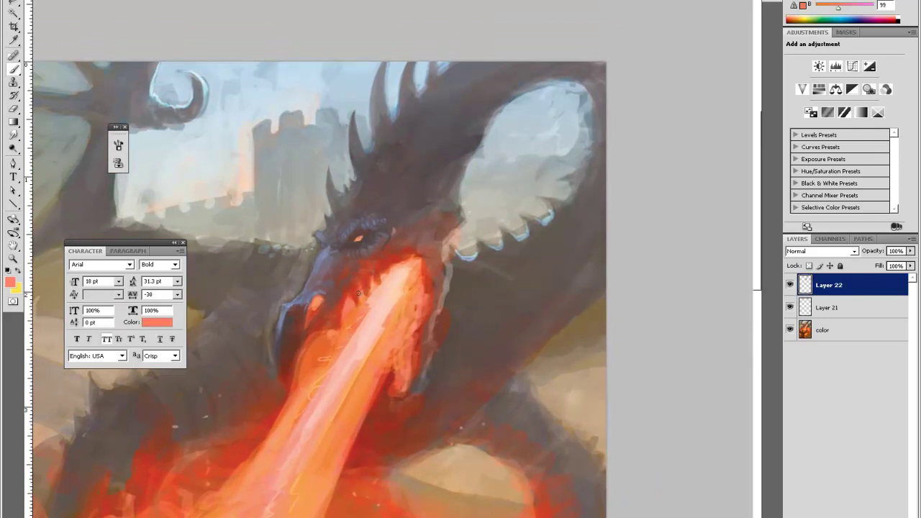
alt+click(360, 292)
alt+click(372, 281)
alt+click(372, 284)
drag(371, 286, 374, 281)
alt+click(388, 272)
alt+click(388, 268)
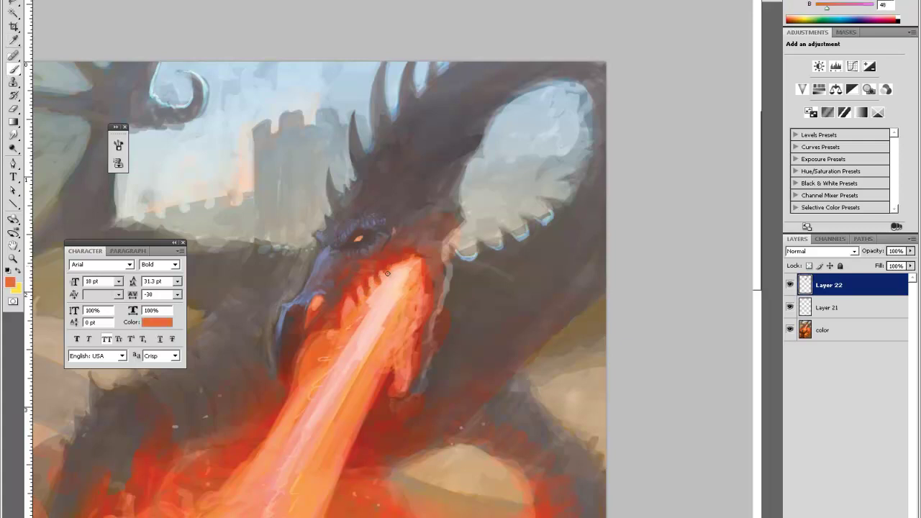
alt+click(390, 270)
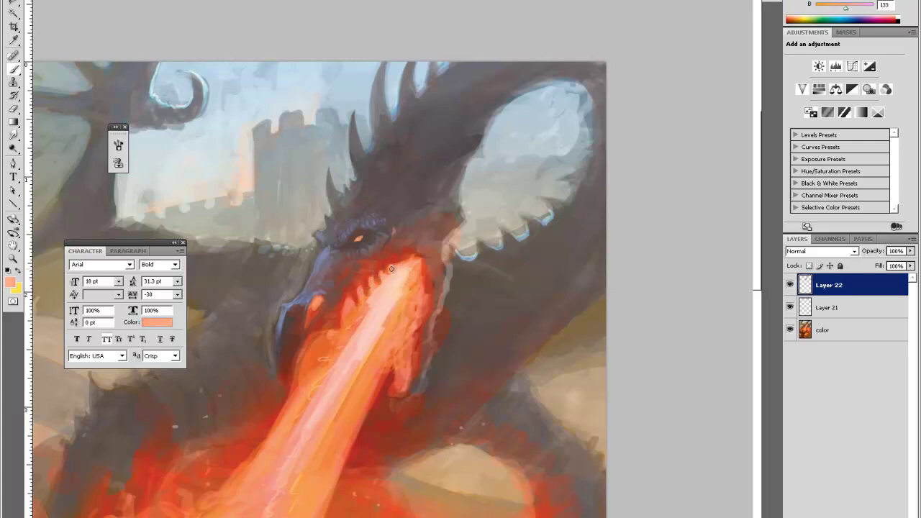
Step: Paint more upper teeth toward the front of the dragon's mouth with sampled salmon and light orange tones
alt+click(347, 301)
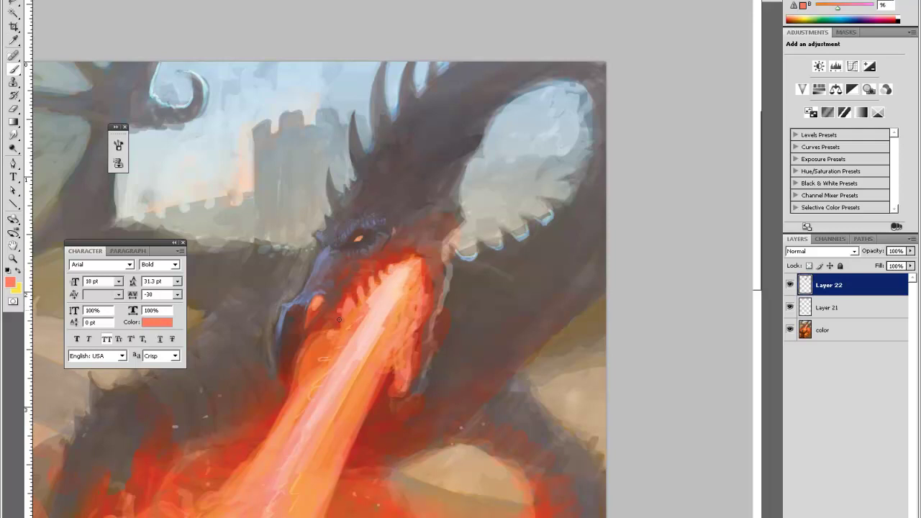
alt+click(342, 319)
drag(341, 314, 345, 304)
alt+click(351, 299)
alt+click(361, 301)
drag(350, 304, 369, 298)
alt+click(377, 279)
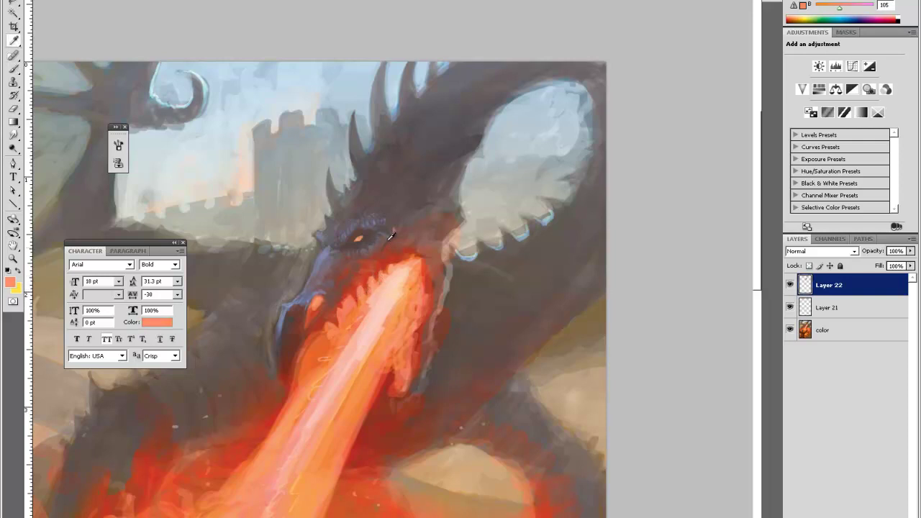
Step: Sharpen the upper teeth by alternating sampled reds in the gaps with light orange on the teeth
alt+click(357, 285)
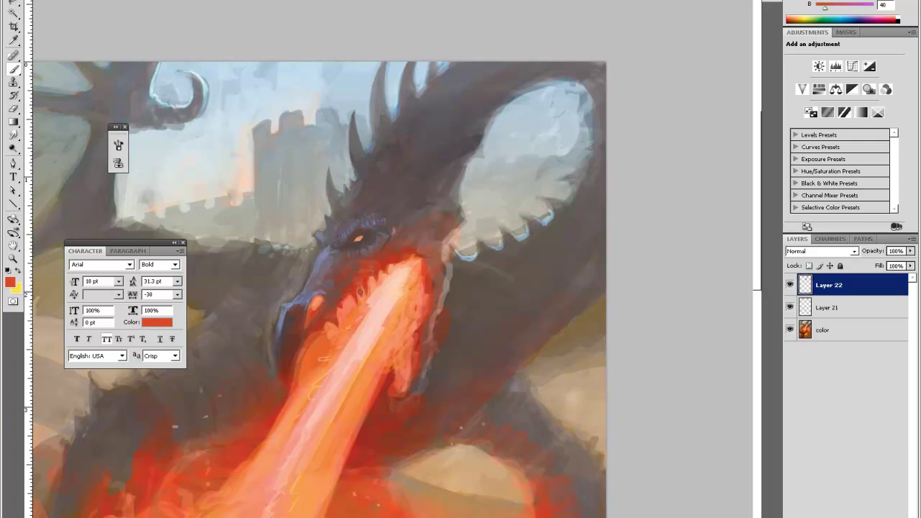
alt+click(357, 288)
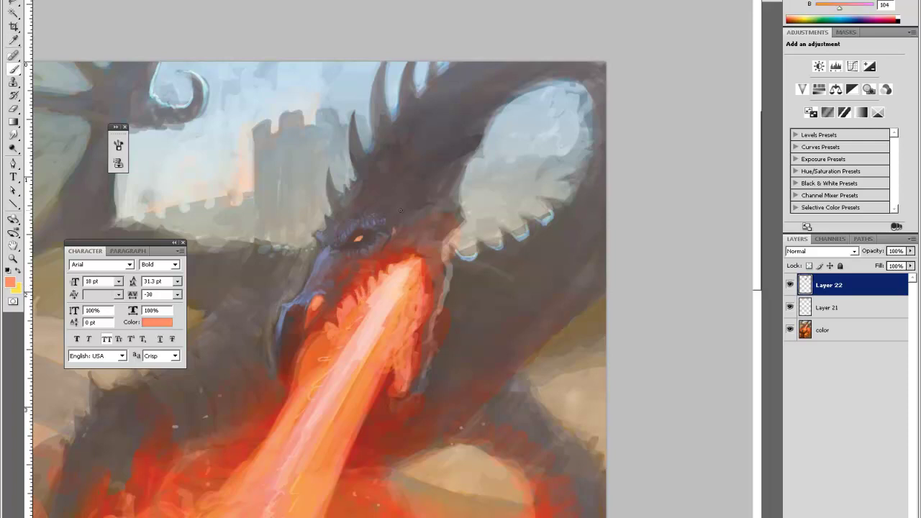
alt+click(352, 294)
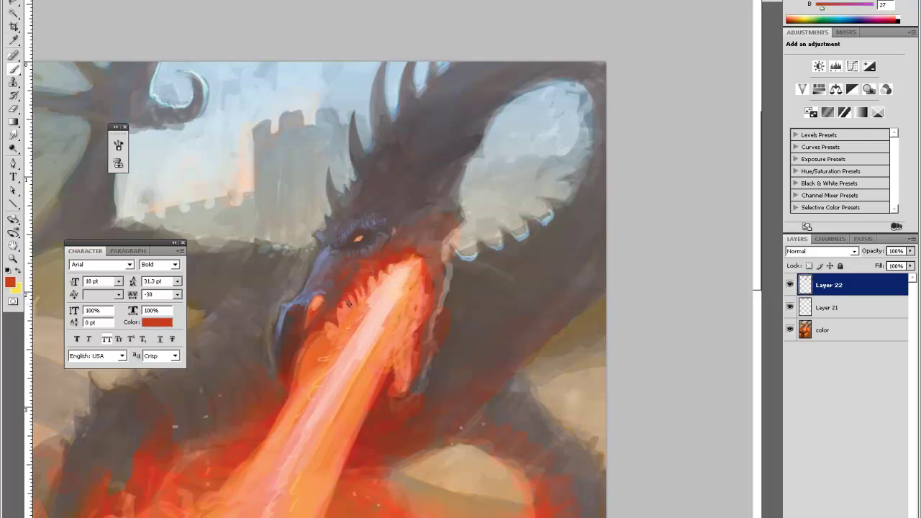
alt+click(350, 307)
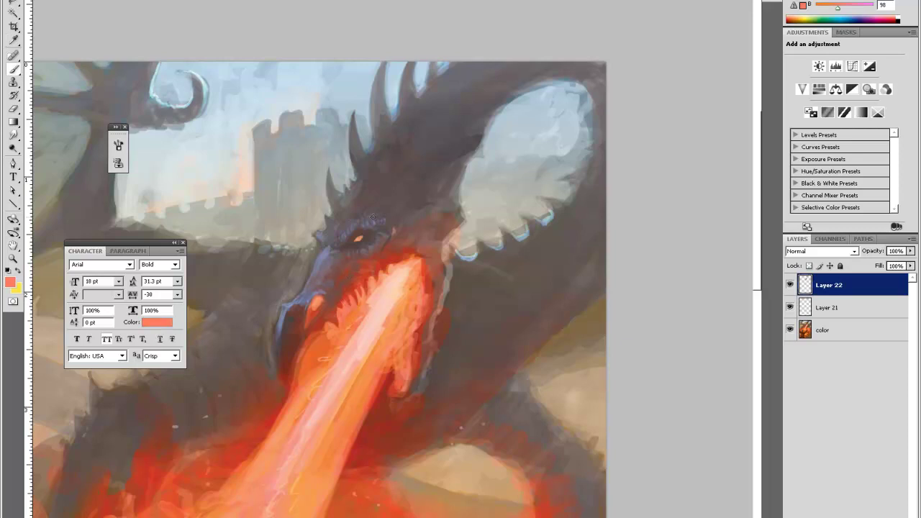
alt+click(368, 291)
drag(366, 290, 369, 286)
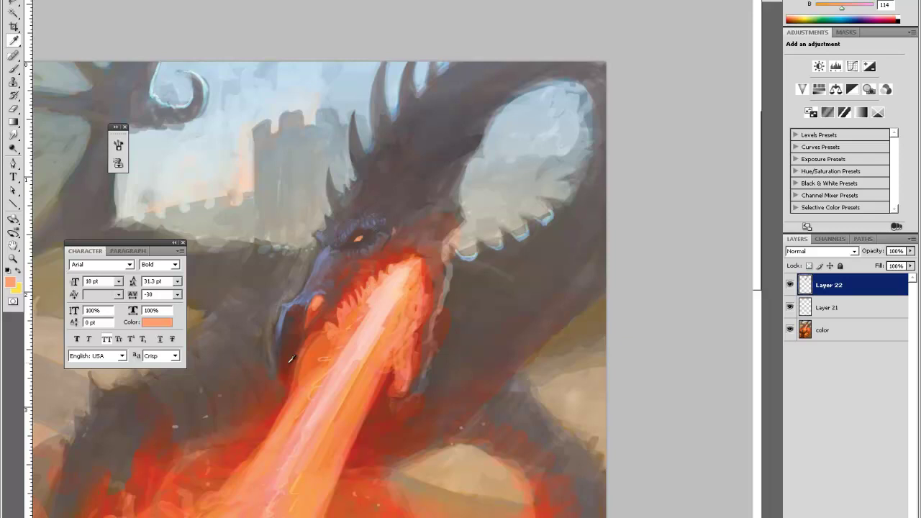
Step: Paint over the pale rim outside the dragon's snout tip with sampled grey-browns to clean up its silhouette
alt+click(279, 311)
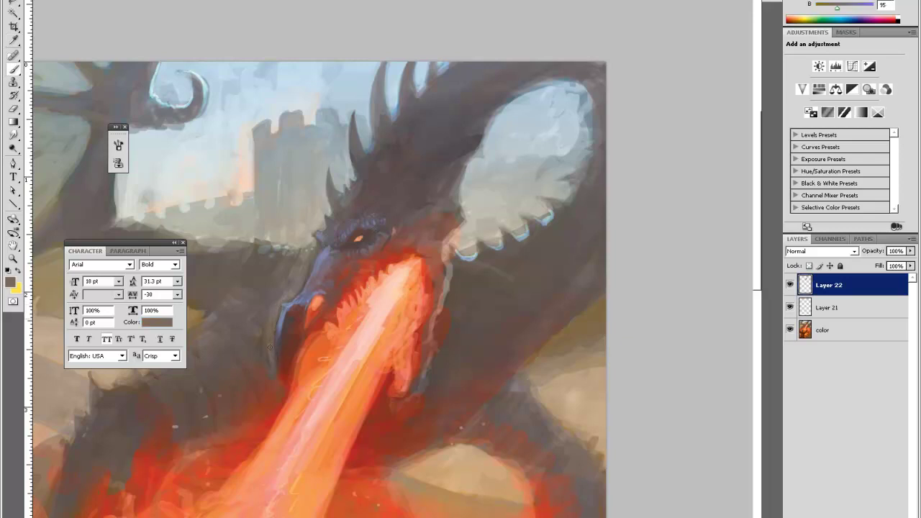
drag(275, 316, 261, 348)
alt+click(278, 379)
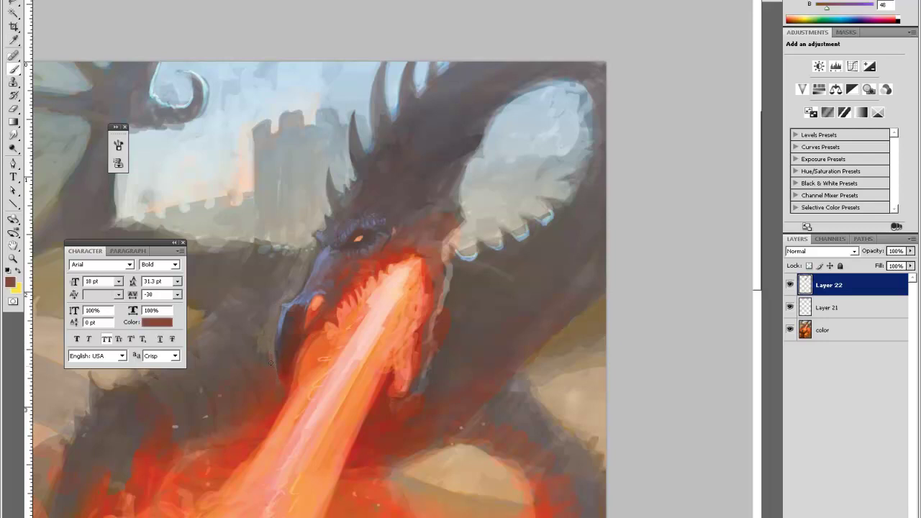
alt+click(263, 360)
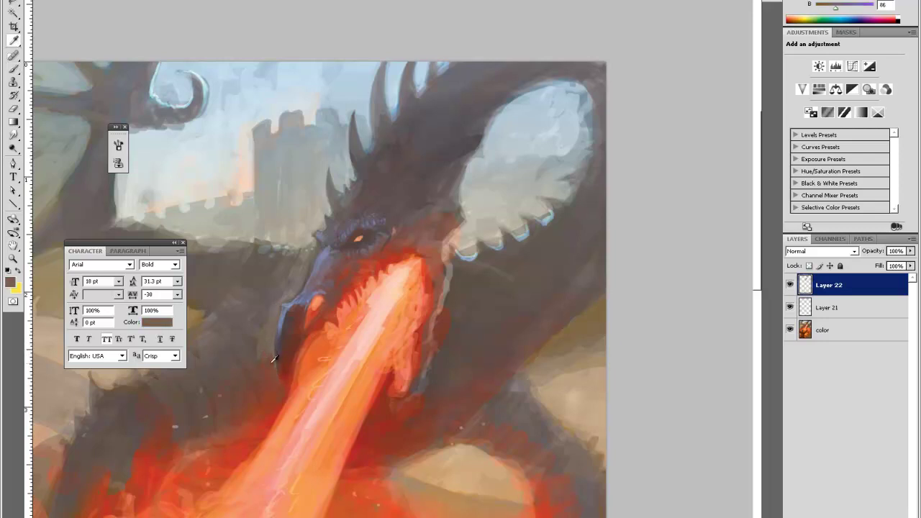
alt+click(269, 362)
Step: Trim the outline of the snout's bridge below the eye with grey tones sampled from around it
alt+click(310, 269)
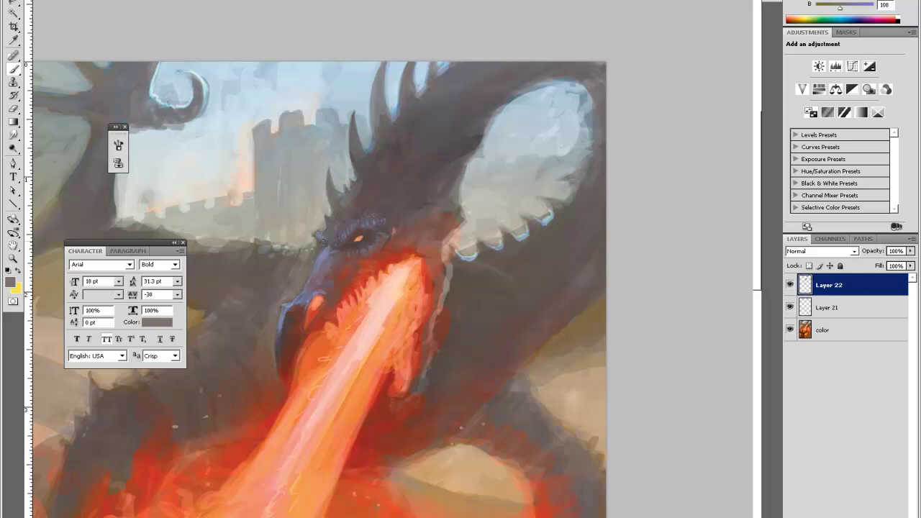
alt+click(317, 252)
drag(314, 268, 293, 302)
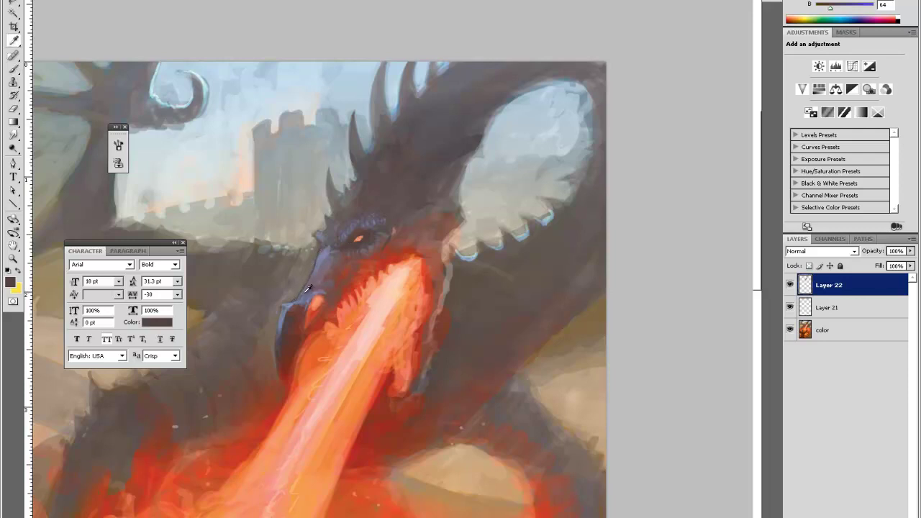
Step: Touch up the dragon's snout bridge and nostril area with violet-blue and dark brown tones sampled from the painting
alt+click(309, 292)
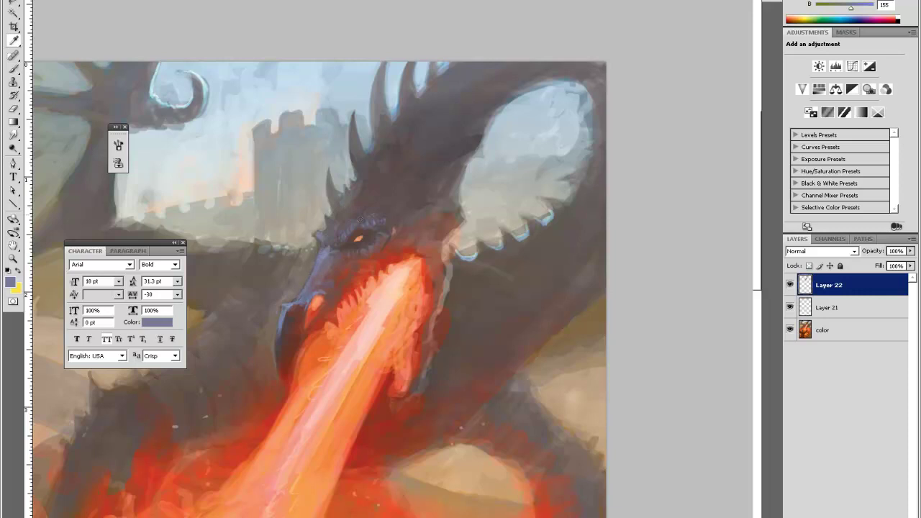
alt+click(293, 315)
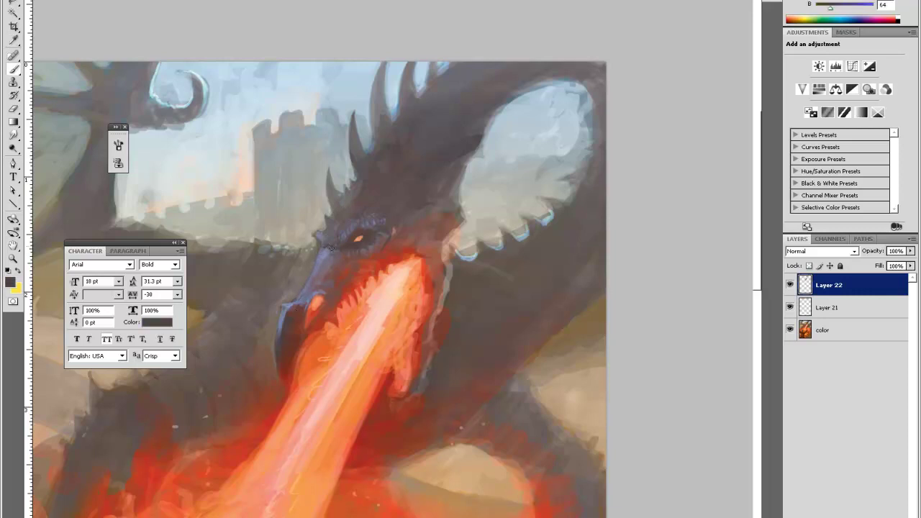
key(i)
click(10, 281)
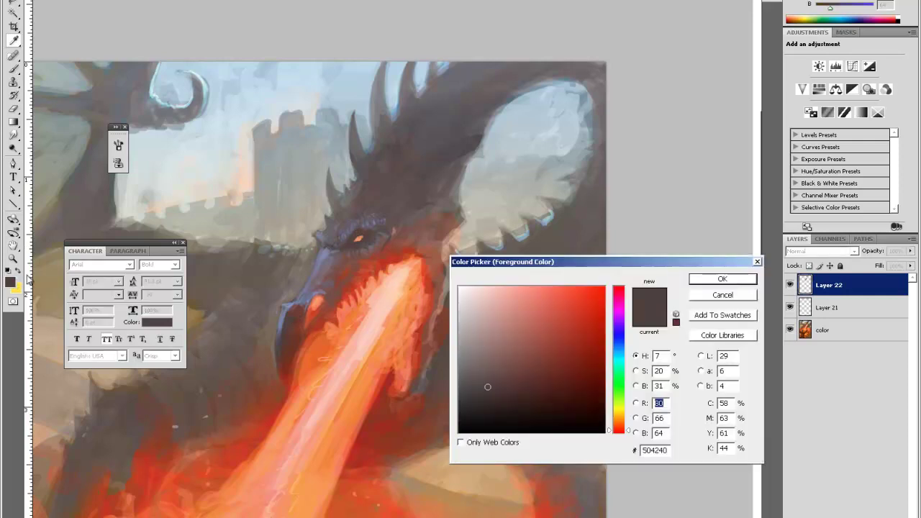
click(722, 280)
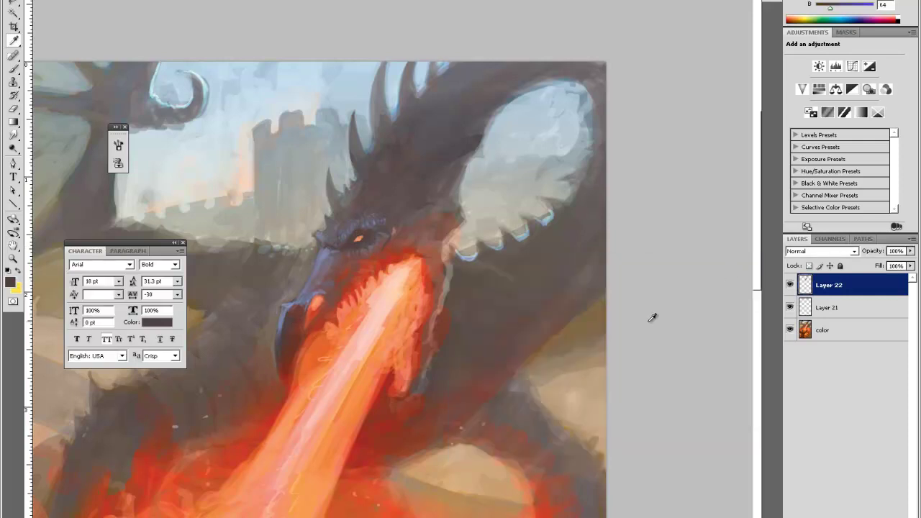
Step: Define the front upper teeth near the dragon's snout tip with sampled oranges, reds and dark red-brown
key(ctrl+minus)
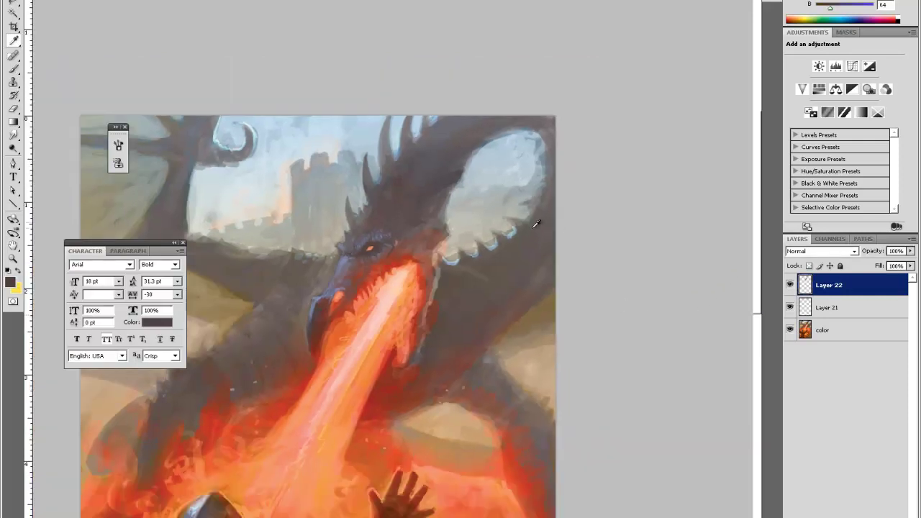
click(336, 338)
key(b)
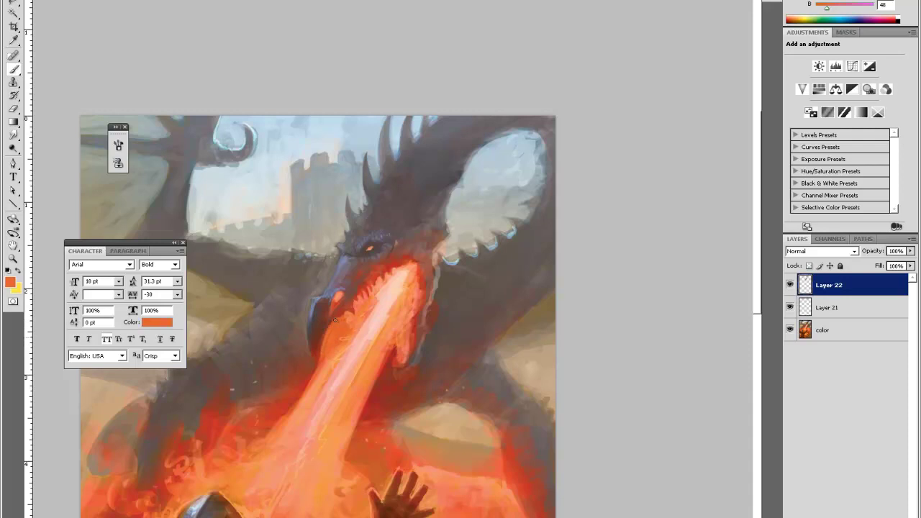
alt+click(337, 320)
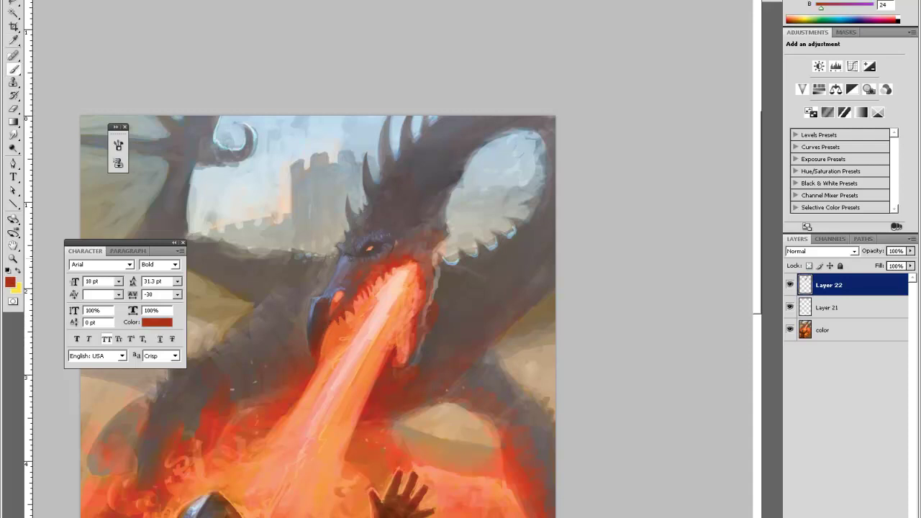
alt+click(326, 326)
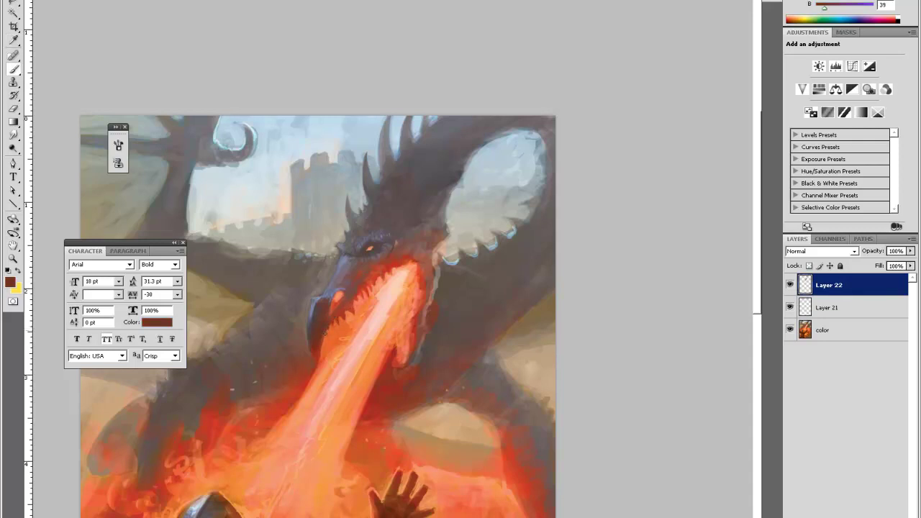
alt+click(324, 339)
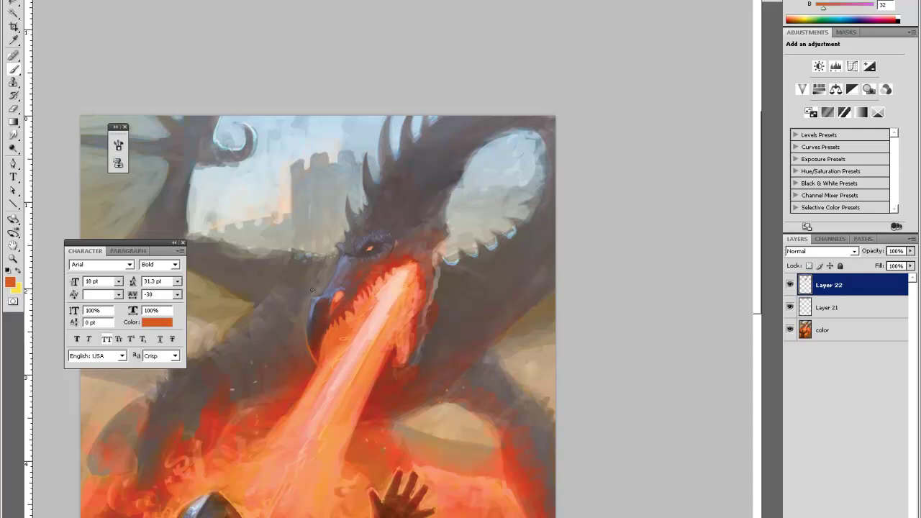
Step: Blend the tip of the dragon's beak into the surrounding fire glow with sampled reds, browns and oranges
alt+click(311, 367)
alt+click(297, 355)
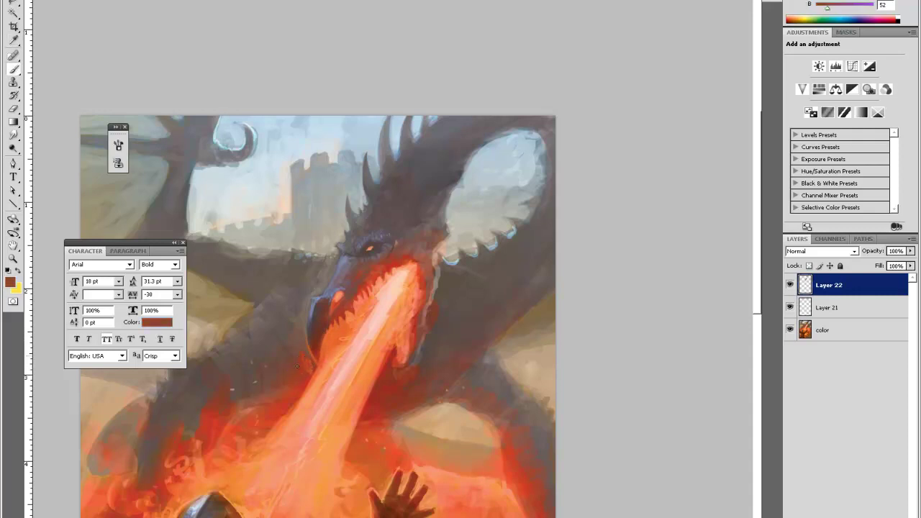
alt+click(311, 371)
alt+click(314, 365)
key(alt)
alt+click(292, 348)
alt+click(314, 360)
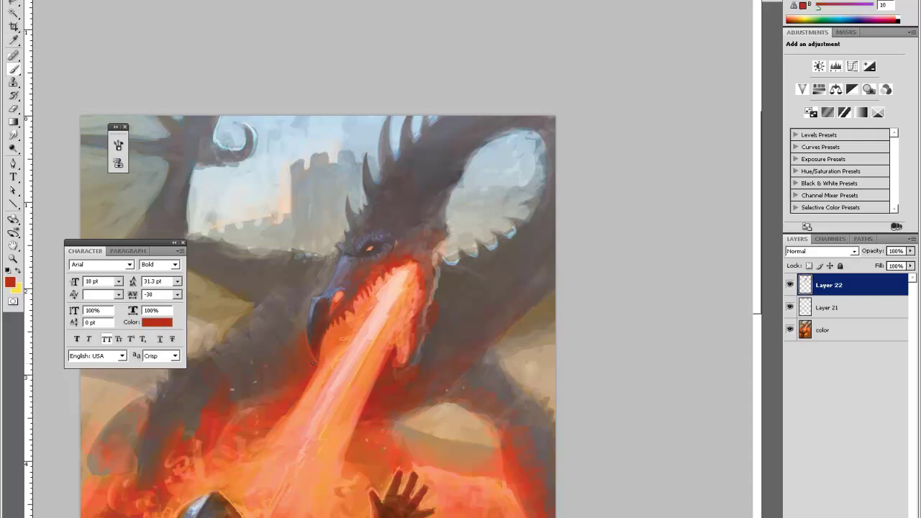
alt+click(311, 363)
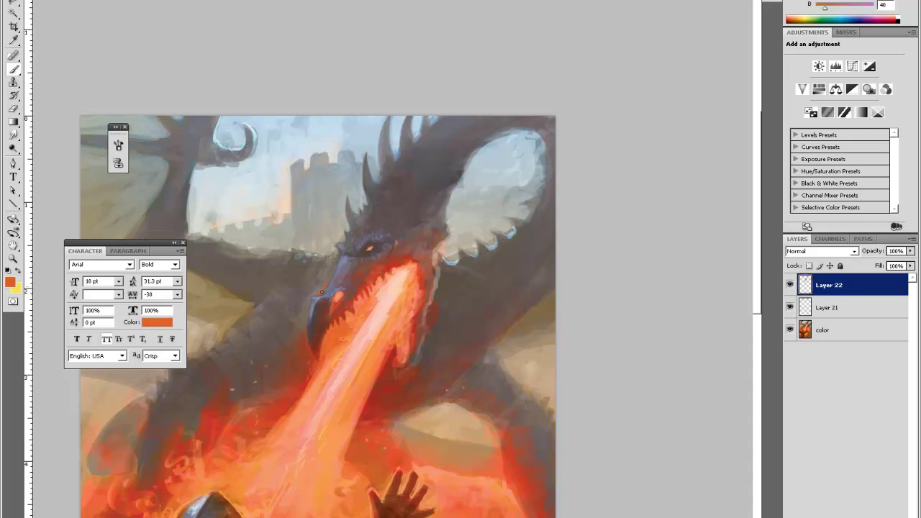
Step: Rework the outline and reddish glow along the front of the dragon's snout with sampled grey-brown and rust tones
alt+click(323, 279)
drag(319, 290, 326, 286)
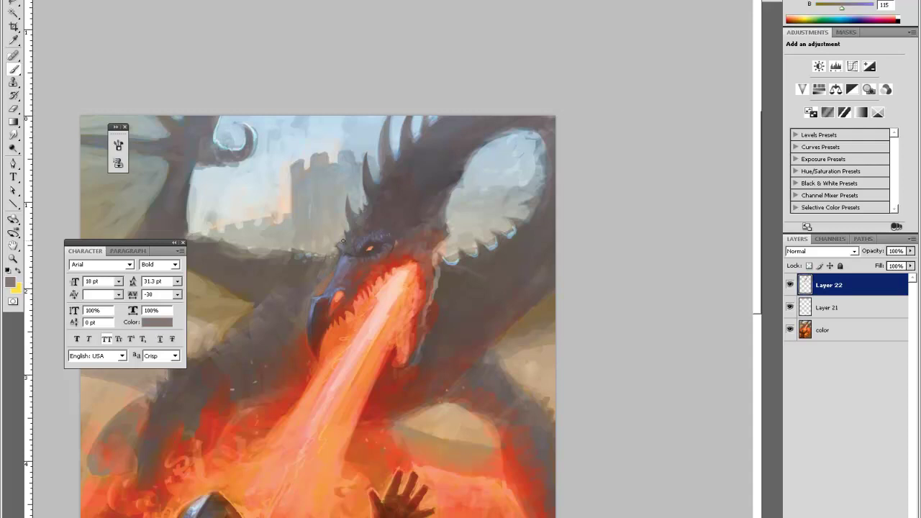
alt+click(321, 292)
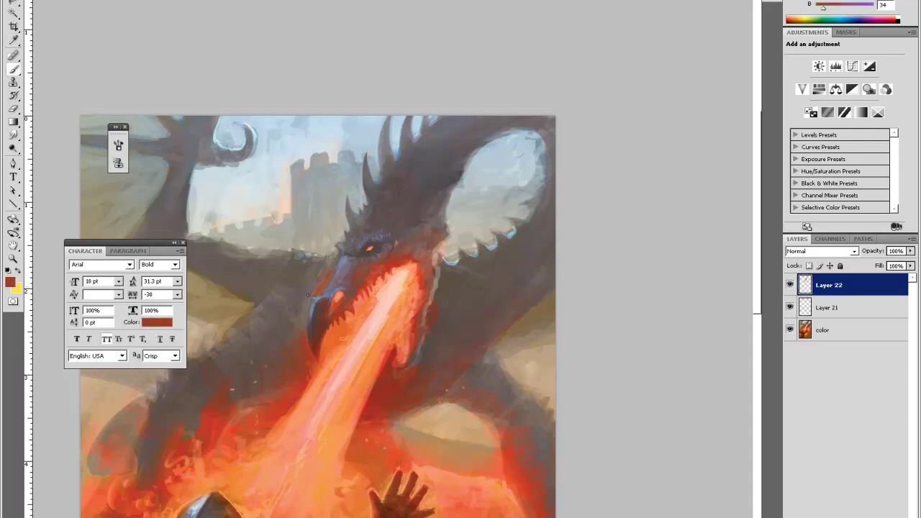
alt+click(295, 318)
drag(320, 285, 323, 288)
key(ctrl+z)
key(i)
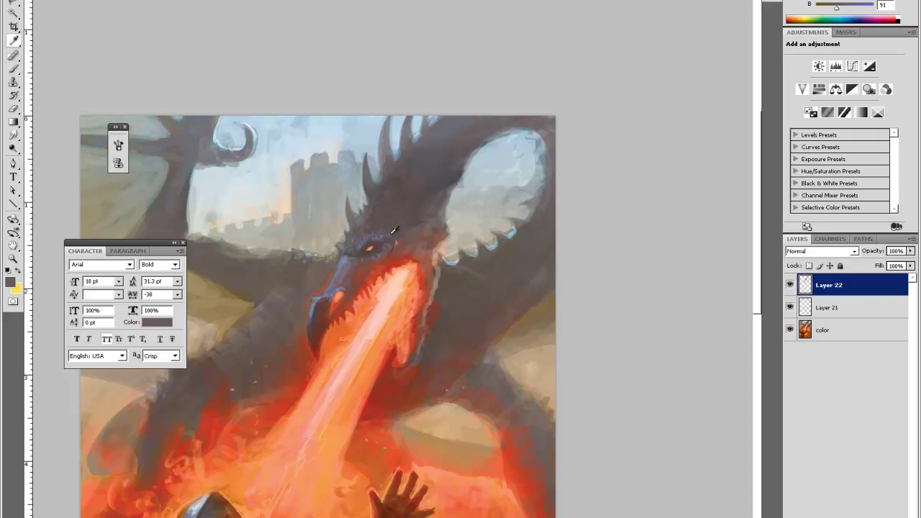
Step: Paint small teeth along the back of the dragon's lower jaw, alternating sampled reds and light oranges
click(355, 286)
key(b)
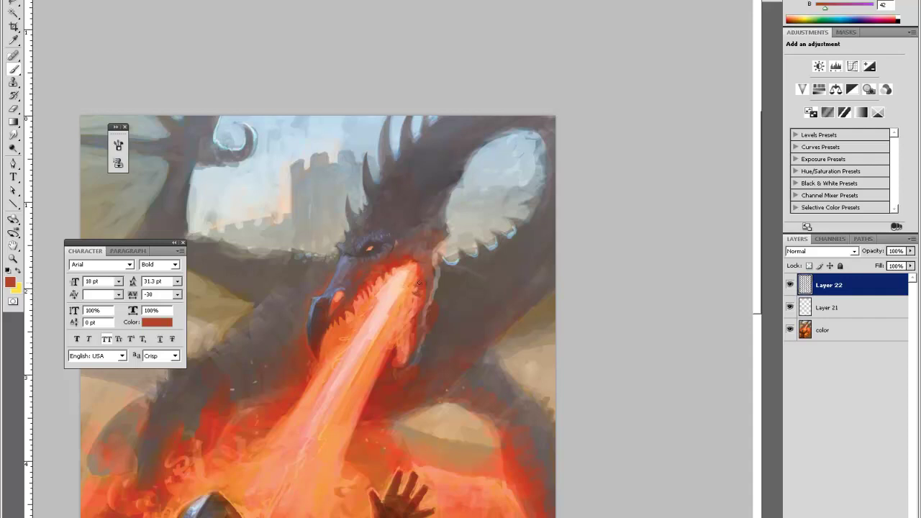
alt+click(420, 279)
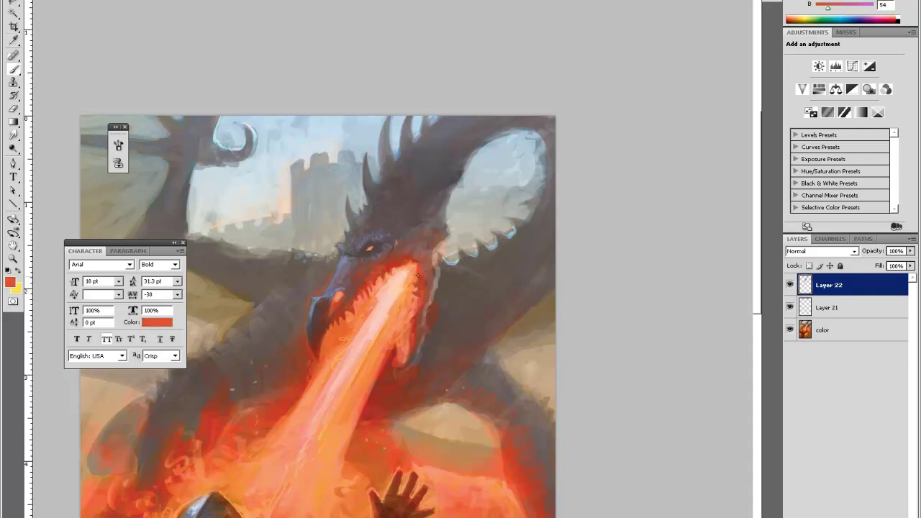
alt+click(417, 275)
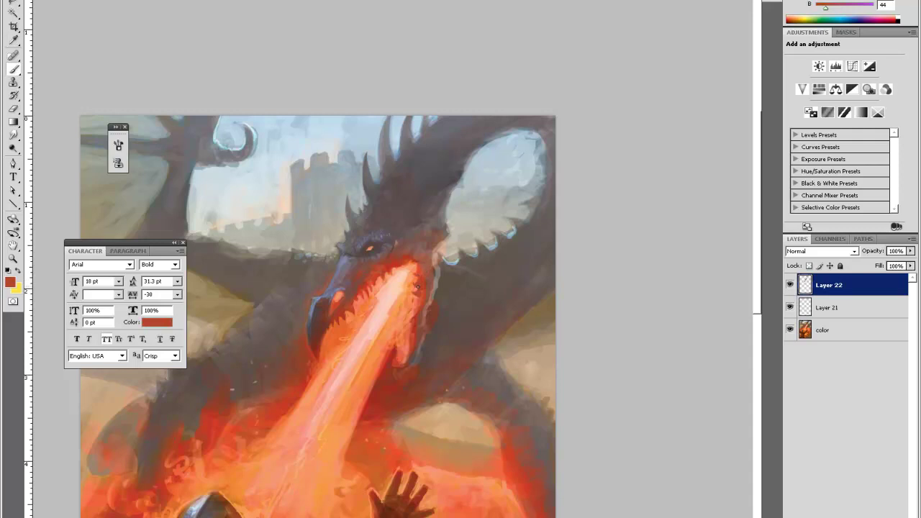
alt+click(416, 280)
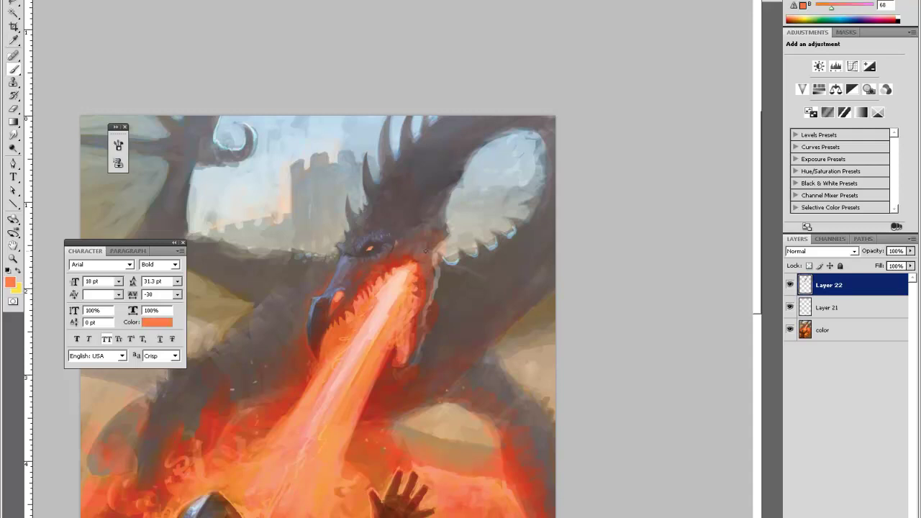
alt+click(421, 282)
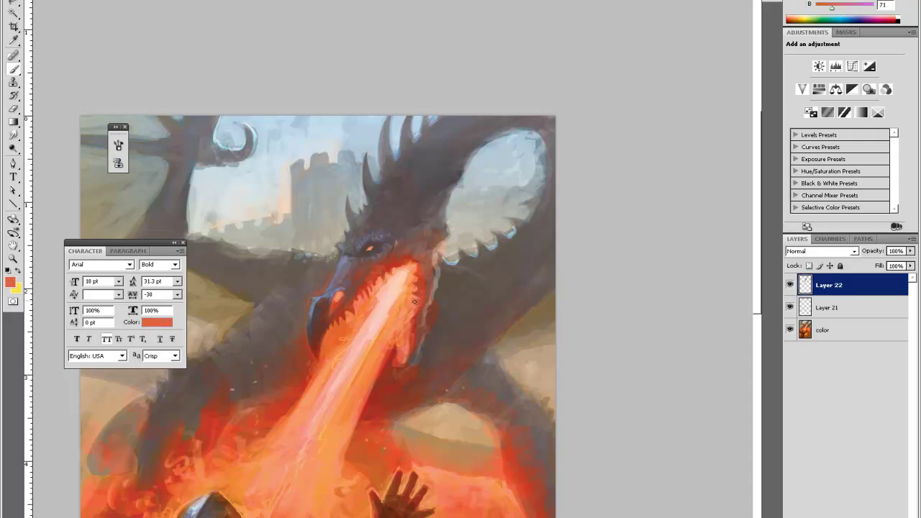
alt+click(420, 286)
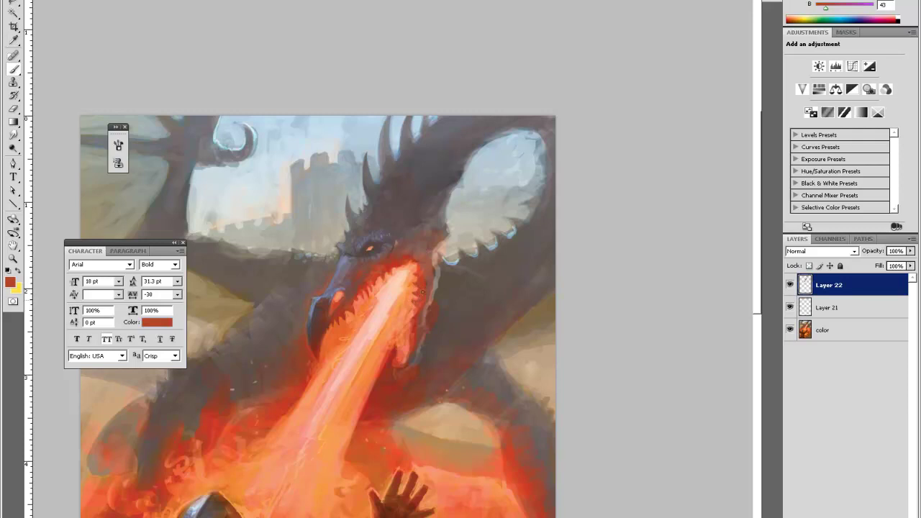
alt+click(430, 269)
alt+click(416, 293)
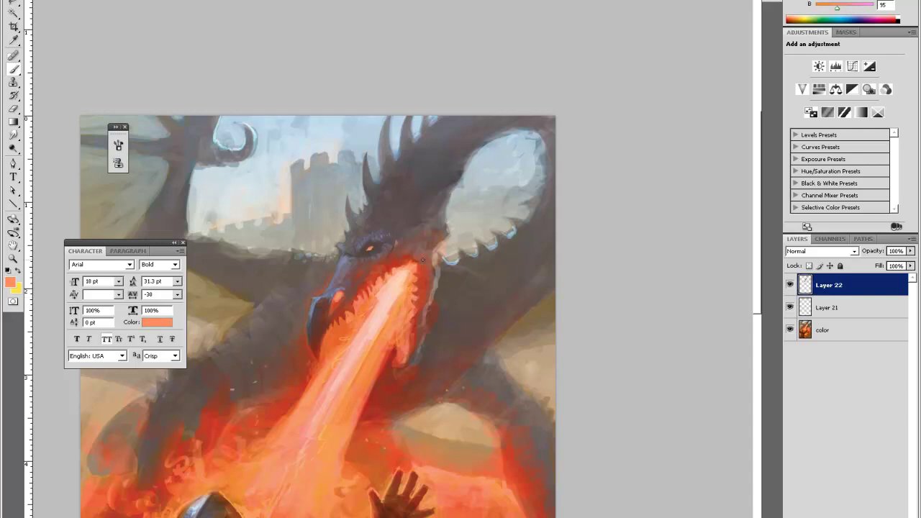
Step: Refine the flames beside the face and helmet of the foreground soldier with sampled orange tones
key(ctrl+minus)
key(ctrl+minus)
key(z)
key(ctrl+plus)
key(ctrl+plus)
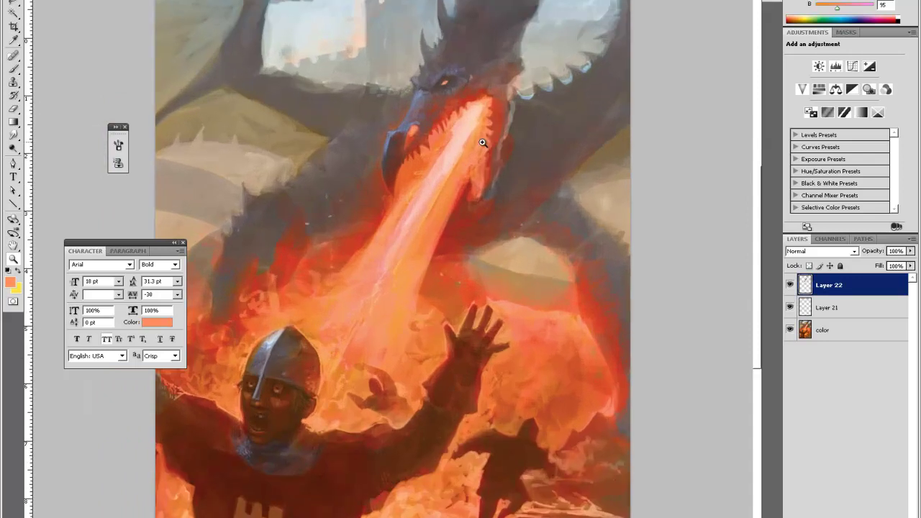
key(b)
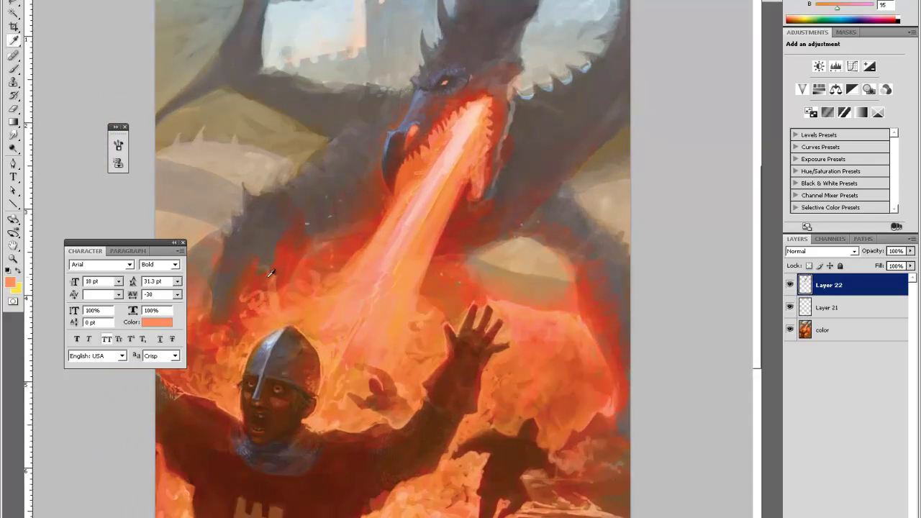
alt+click(257, 342)
alt+click(235, 367)
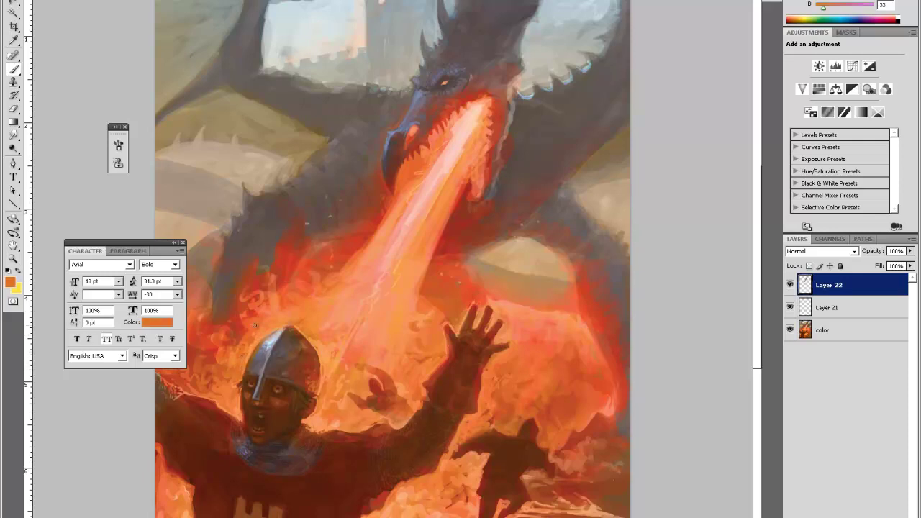
Step: Add orange firelight around the top and back edge of the soldier's helmet with colors sampled from the flames
alt+click(286, 307)
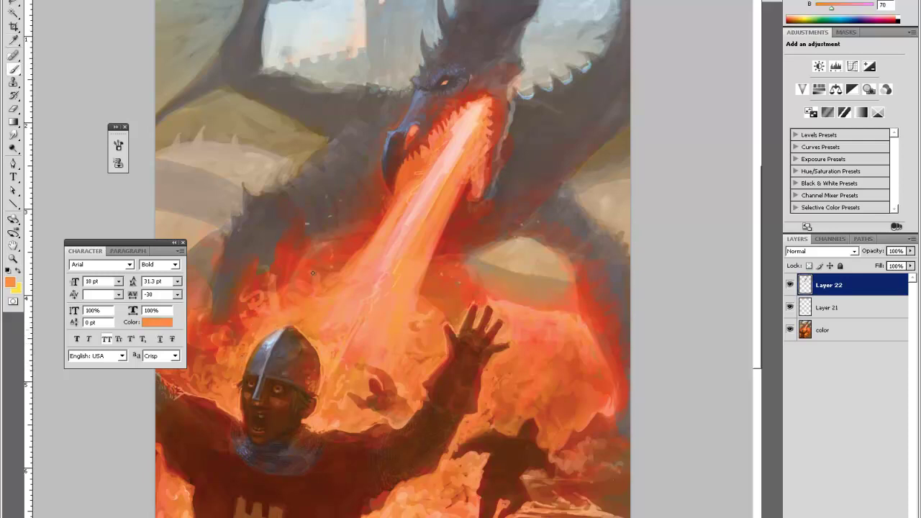
alt+click(306, 324)
alt+click(319, 345)
mouse_move(295, 326)
mouse_down()
mouse_move(324, 368)
mouse_move(318, 401)
mouse_up()
alt+click(231, 396)
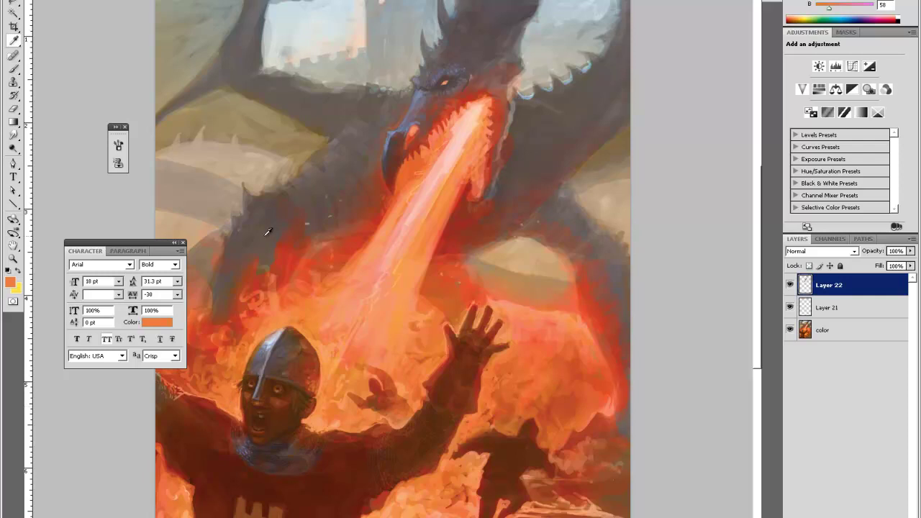
alt+click(237, 398)
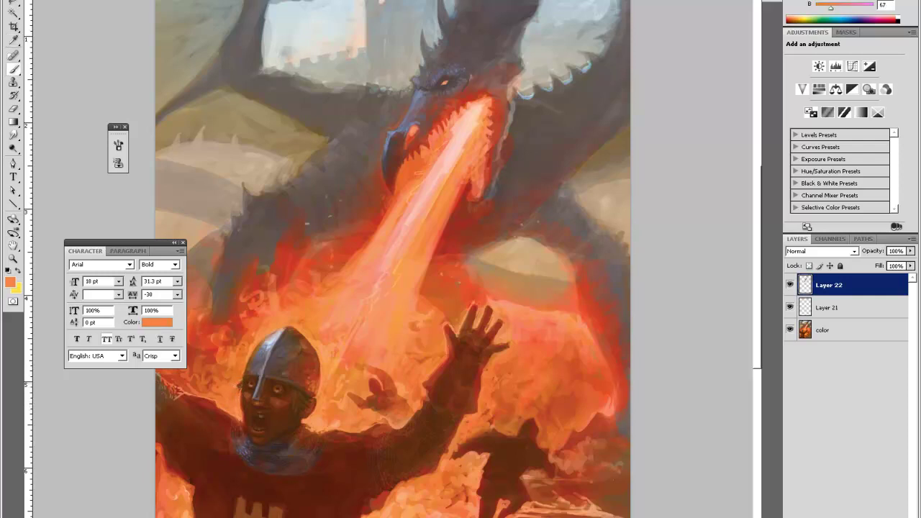
Step: Paint orange chainmail texture on the soldier's collar below the jaw and clean it up with the Eraser
key(e)
key(b)
drag(309, 422, 307, 426)
drag(313, 436, 324, 437)
key(e)
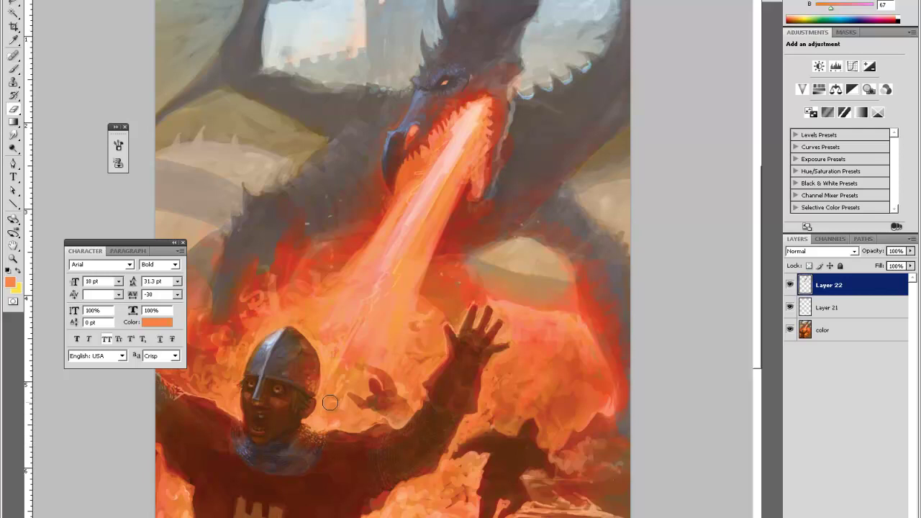
key(b)
Step: Add light orange mail texture beside the soldier's cheek under the helmet and erase the excess around it
alt+click(238, 418)
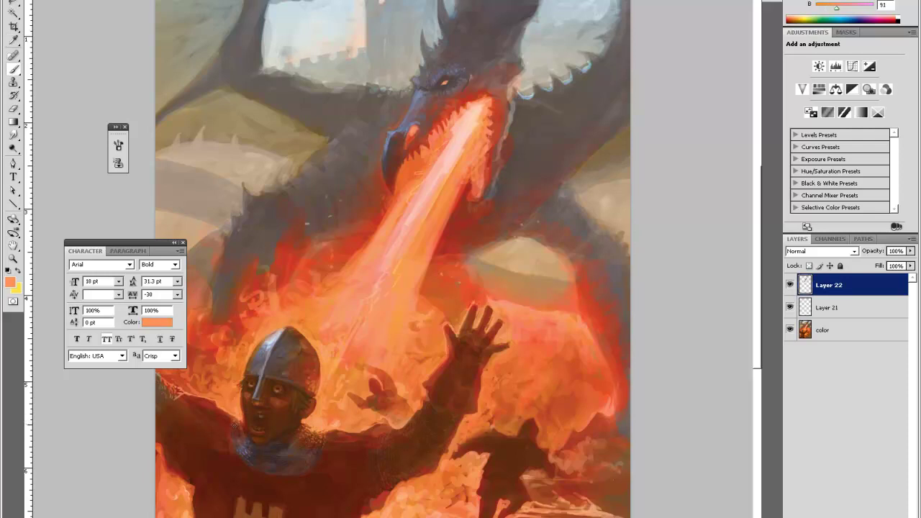
click(237, 429)
key(e)
key(b)
drag(302, 395, 308, 400)
key(e)
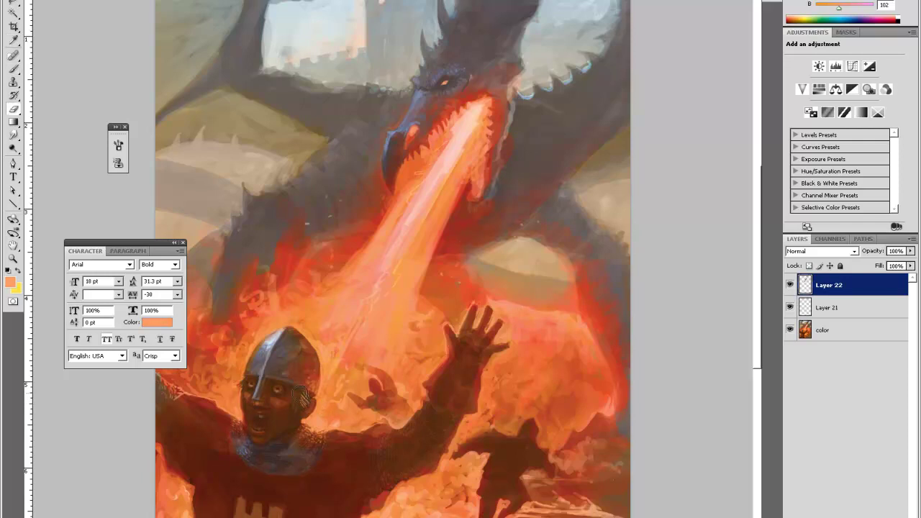
mouse_move(310, 392)
mouse_down()
mouse_move(324, 387)
mouse_move(330, 400)
mouse_move(328, 393)
mouse_up()
key(b)
key(e)
Step: Review the whole painting's composition, then examine the dragon's head and snout up close
key(ctrl+minus)
key(ctrl+minus)
key(ctrl+minus)
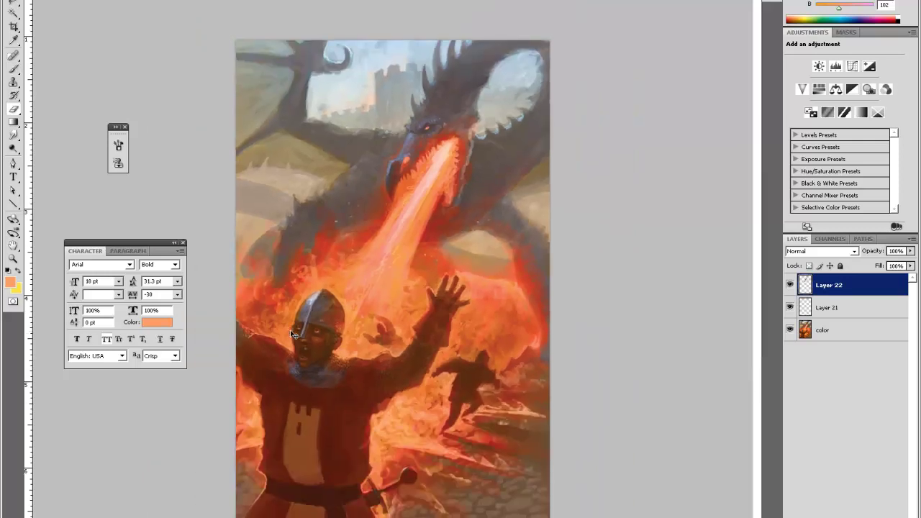
key(z)
click(487, 262)
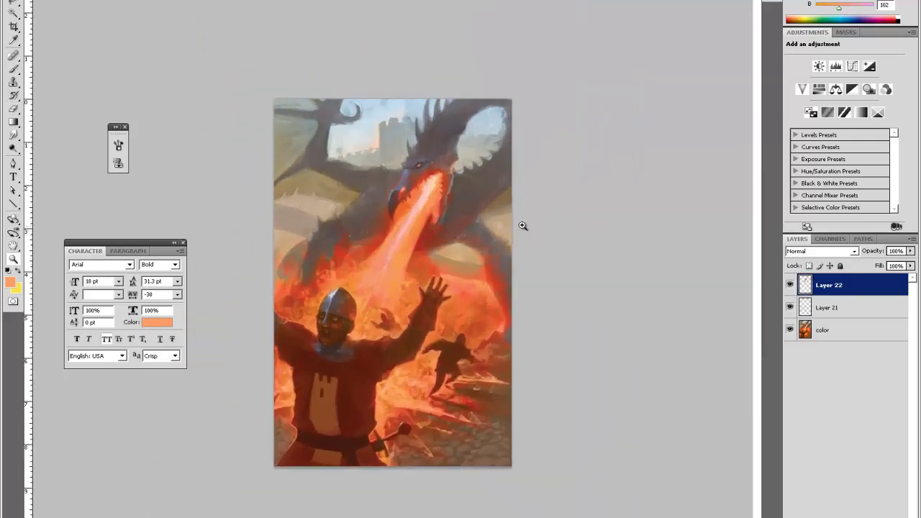
click(502, 216)
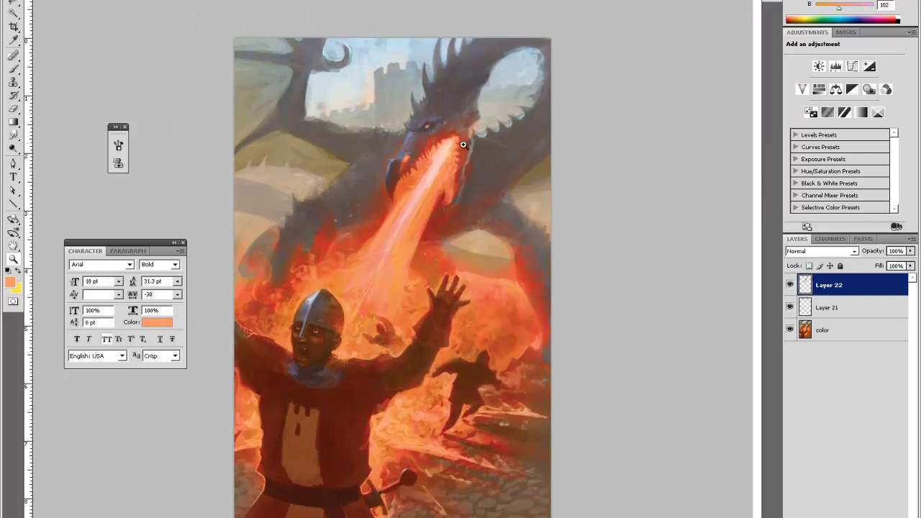
click(449, 185)
key(h)
mouse_move(433, 201)
mouse_down()
mouse_move(463, 243)
mouse_move(425, 342)
mouse_up()
key(i)
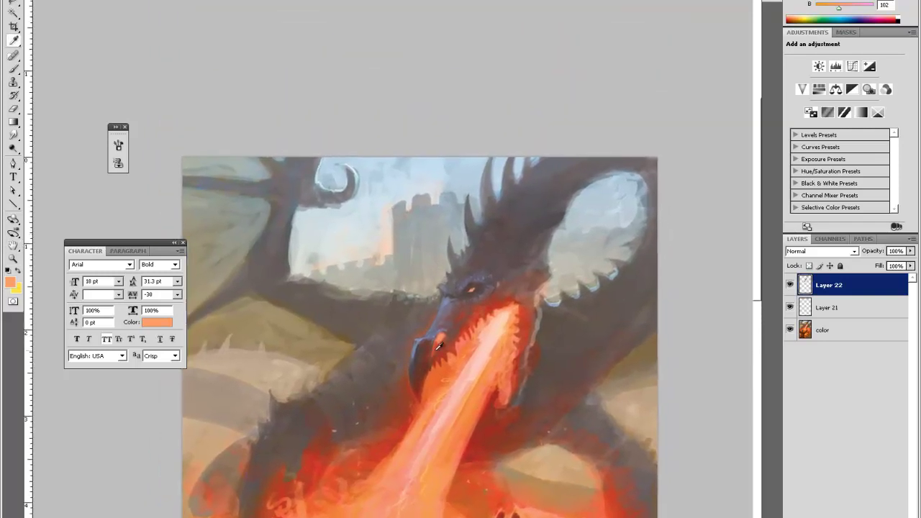
Step: Rework the edge and nostril area of the dragon's beaked snout with sampled reds, browns and slate blue
click(425, 339)
key(b)
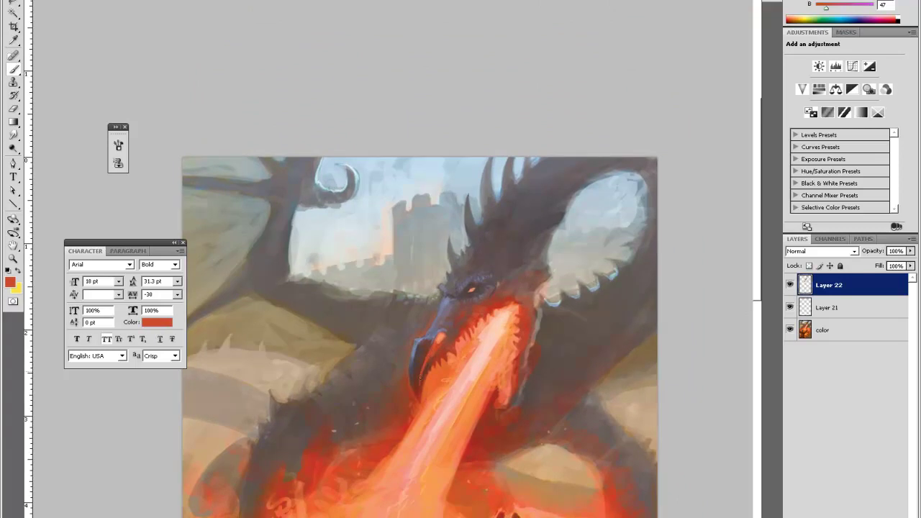
alt+click(435, 356)
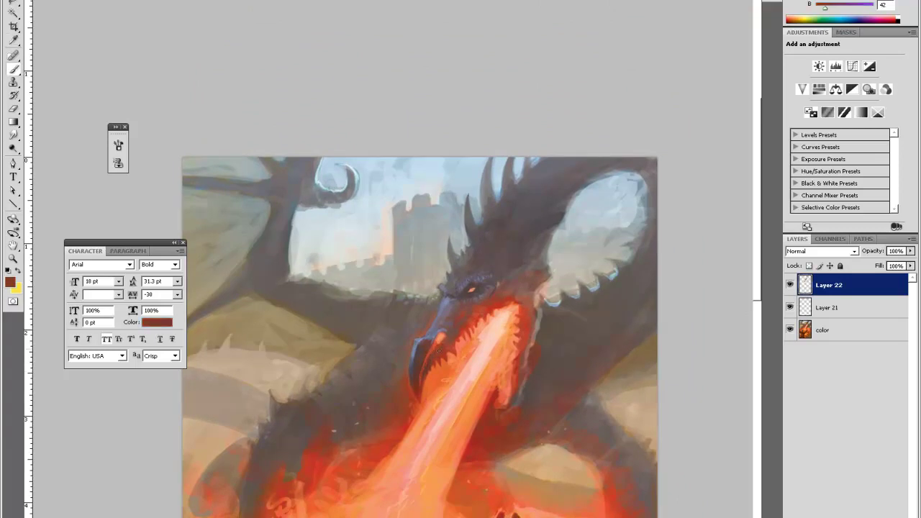
alt+click(425, 333)
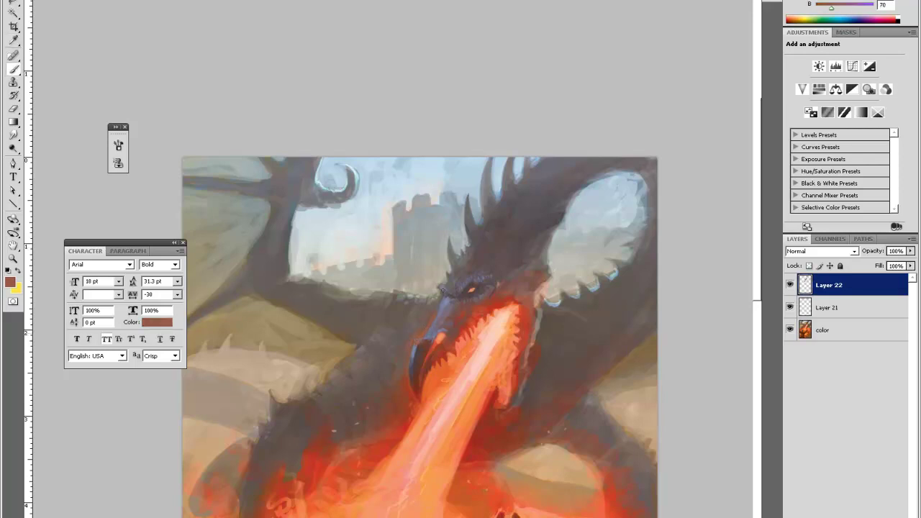
alt+click(431, 333)
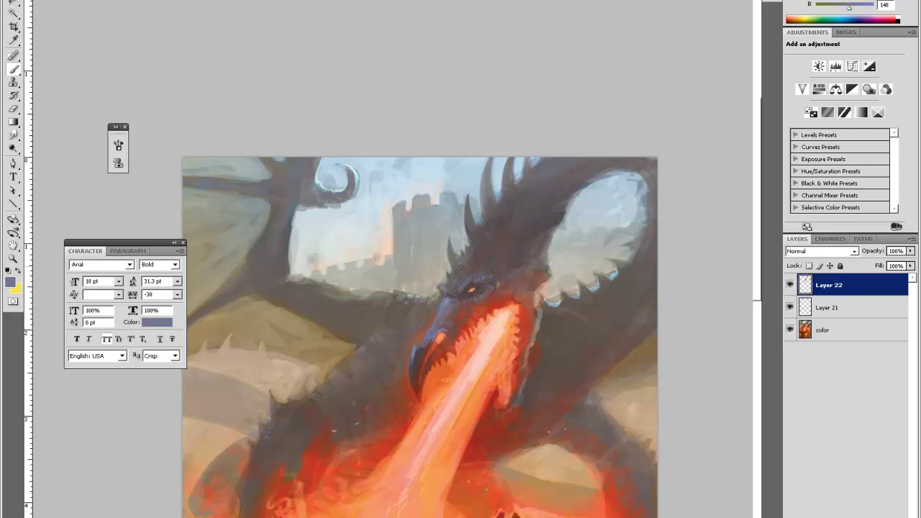
alt+click(429, 338)
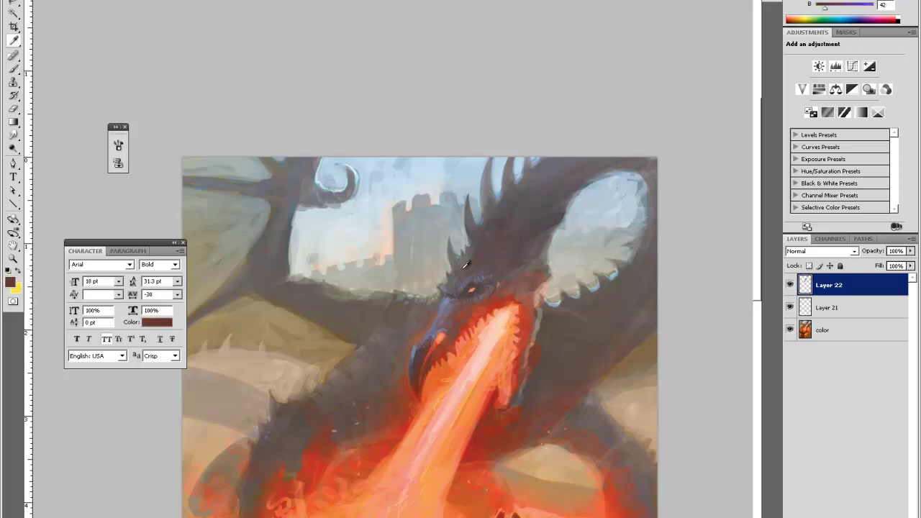
alt+click(423, 345)
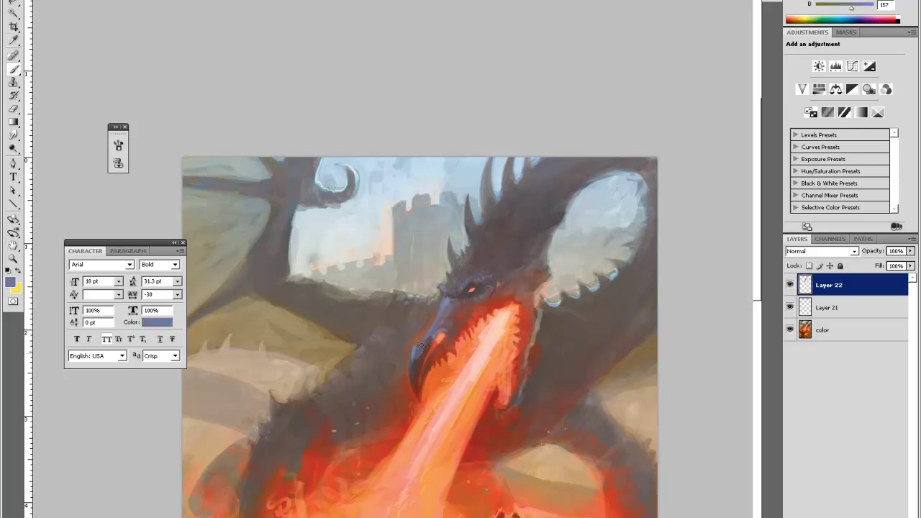
Step: Trim the outer curve of the dragon's beak by painting over it with reds and browns sampled from the surroundings
alt+click(435, 316)
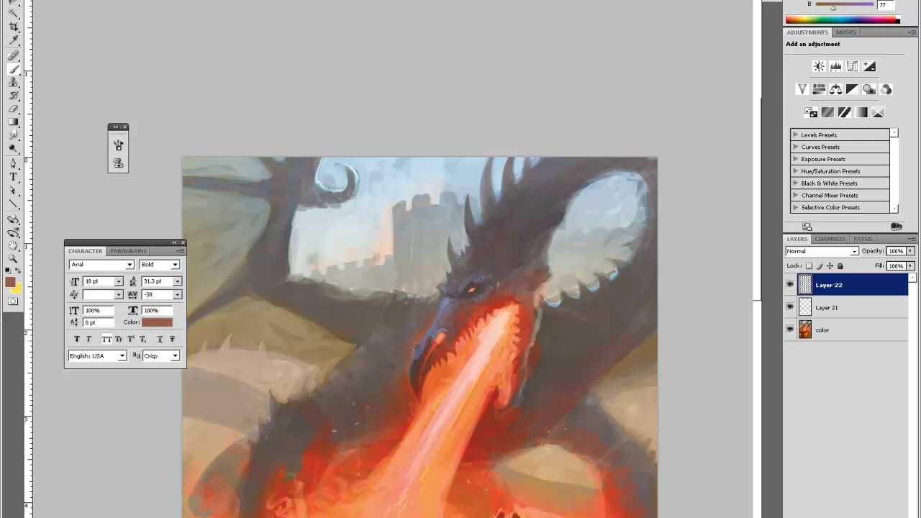
alt+click(405, 369)
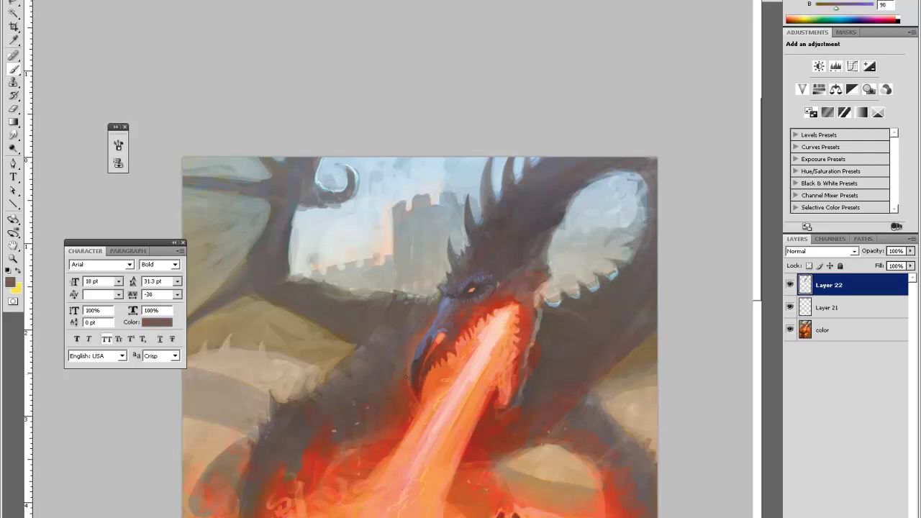
alt+click(416, 387)
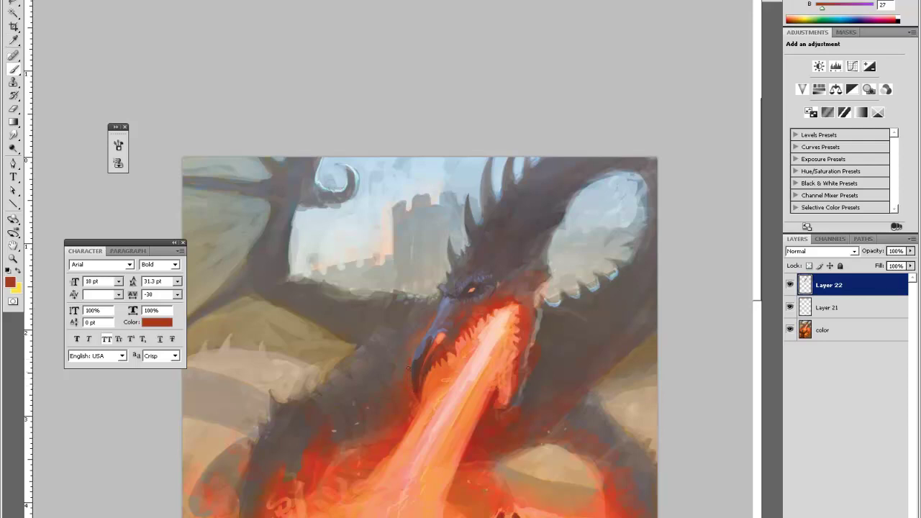
alt+click(405, 371)
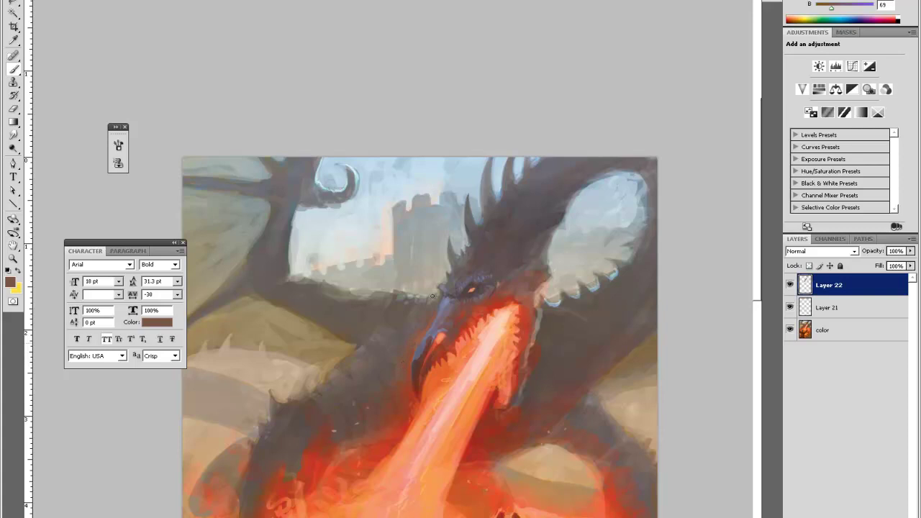
alt+click(413, 354)
alt+click(469, 326)
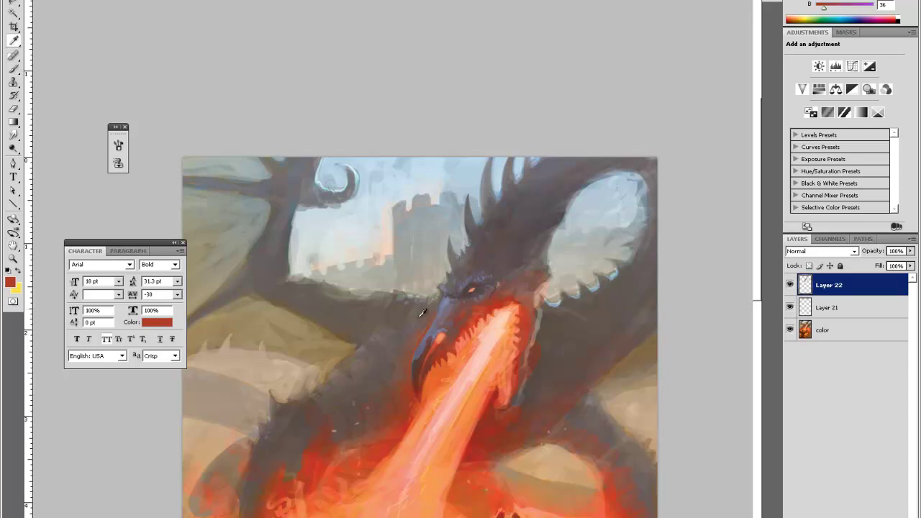
Step: Shorten the snout by painting over the hooked beak tip with reds and oranges sampled from the fire
alt+click(413, 380)
alt+click(426, 389)
alt+click(420, 389)
alt+click(424, 389)
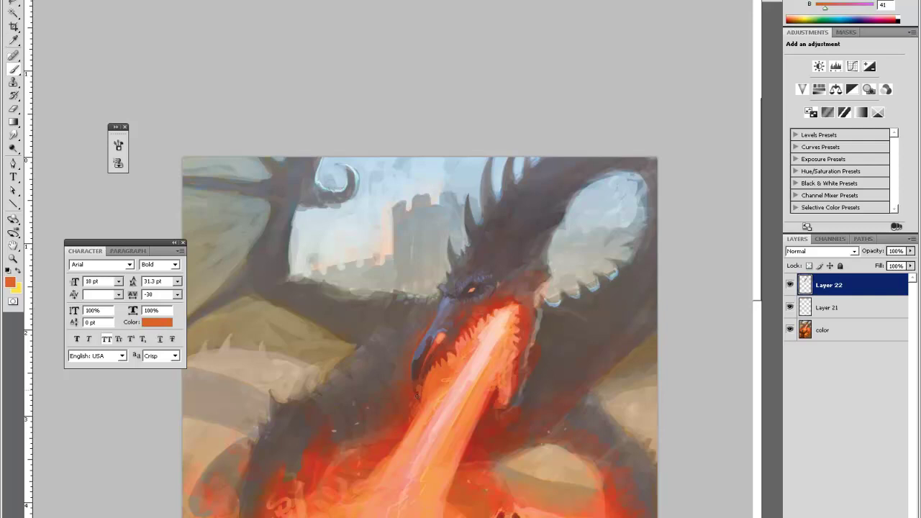
alt+click(417, 392)
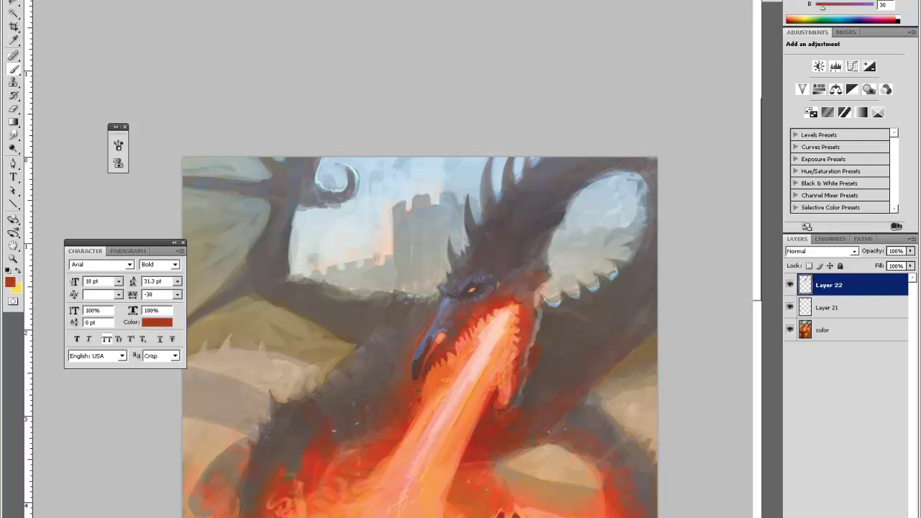
alt+click(415, 374)
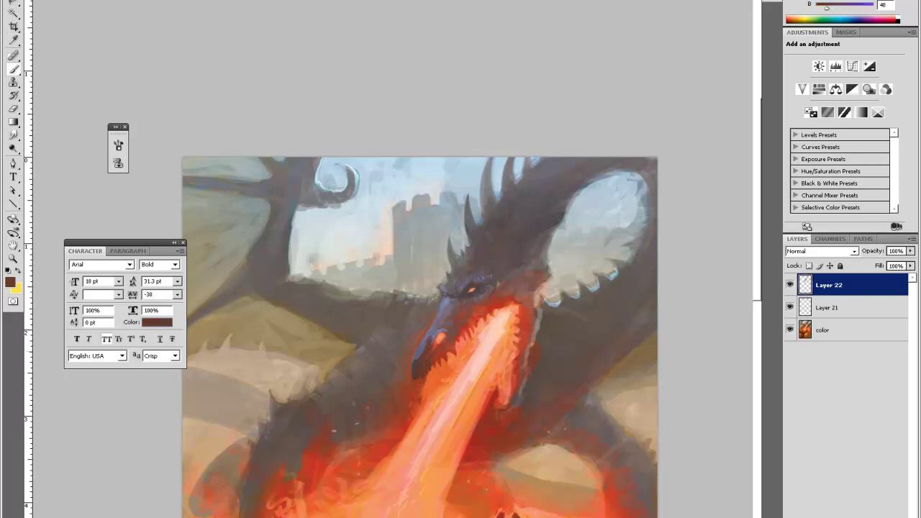
Step: Paint over the glowing nostril with slate blue and smooth the snout's ridge and dark tip
alt+click(440, 335)
mouse_move(430, 340)
mouse_down()
mouse_move(424, 357)
mouse_move(438, 345)
mouse_up()
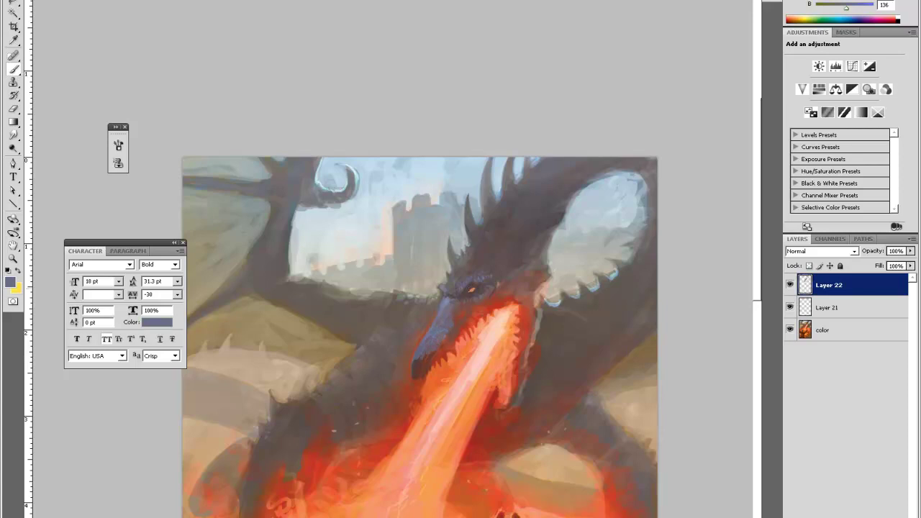
alt+click(455, 334)
alt+click(464, 309)
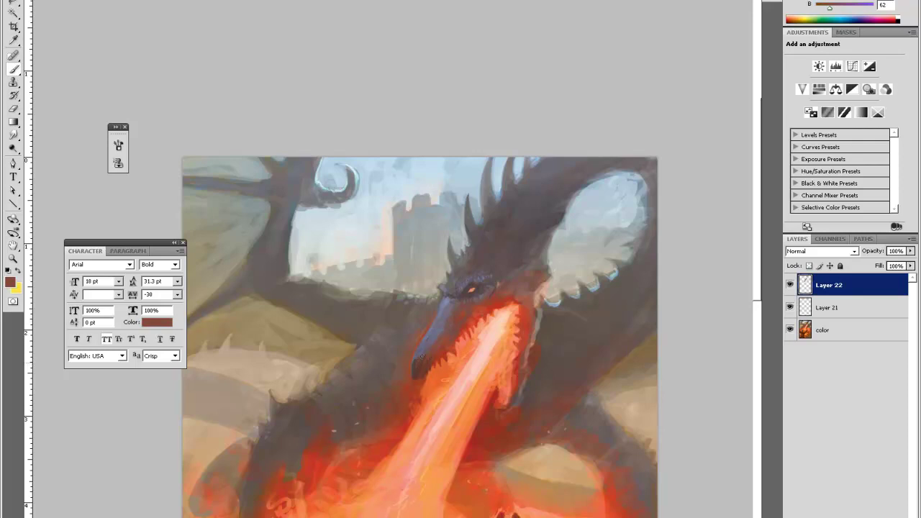
alt+click(422, 367)
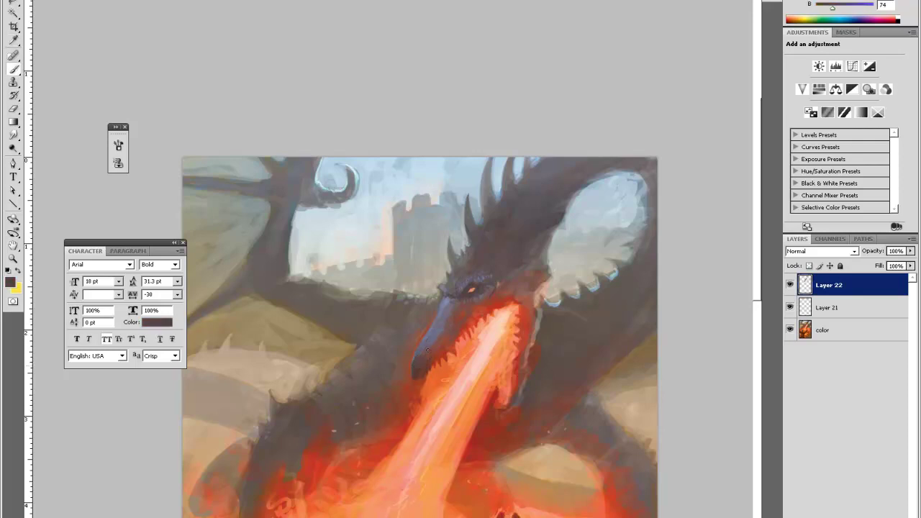
alt+click(439, 301)
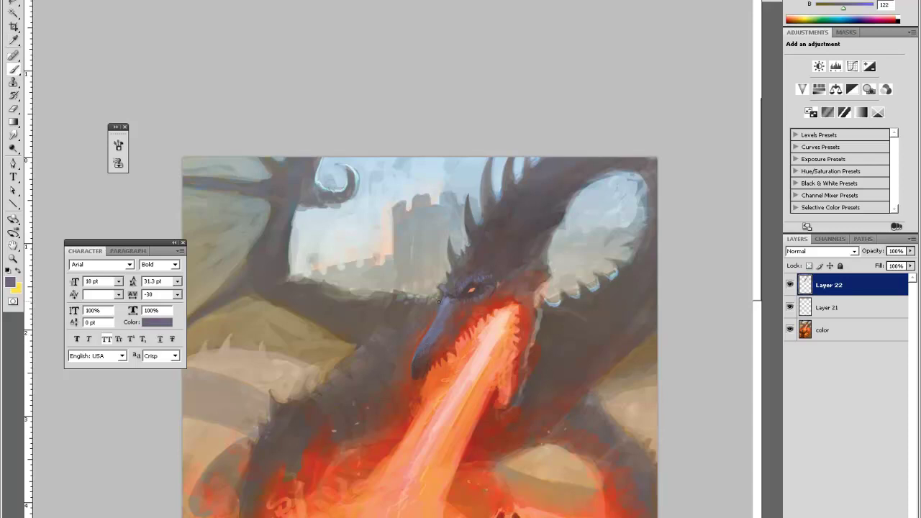
Step: Round off the snout's tip and paint a smaller orange nostril with blue highlights around it
alt+click(416, 375)
alt+click(432, 375)
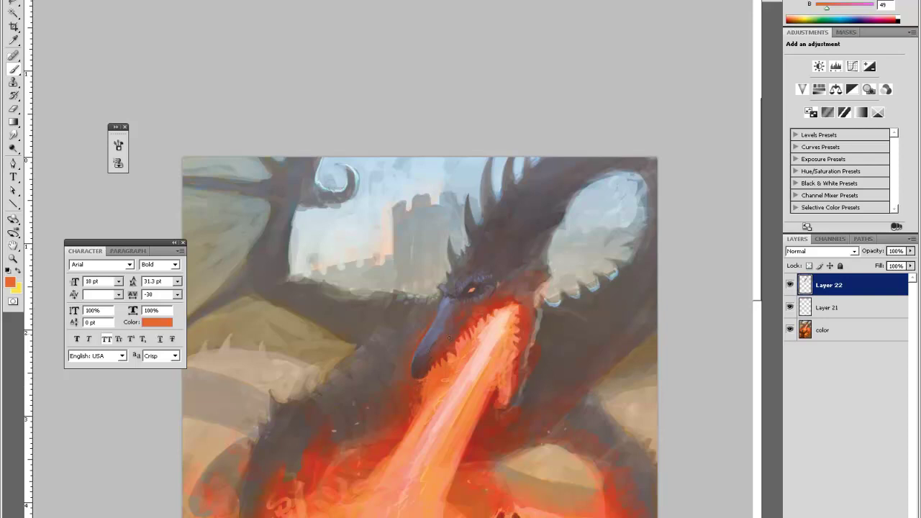
alt+click(444, 375)
alt+click(410, 364)
alt+click(413, 362)
alt+click(413, 364)
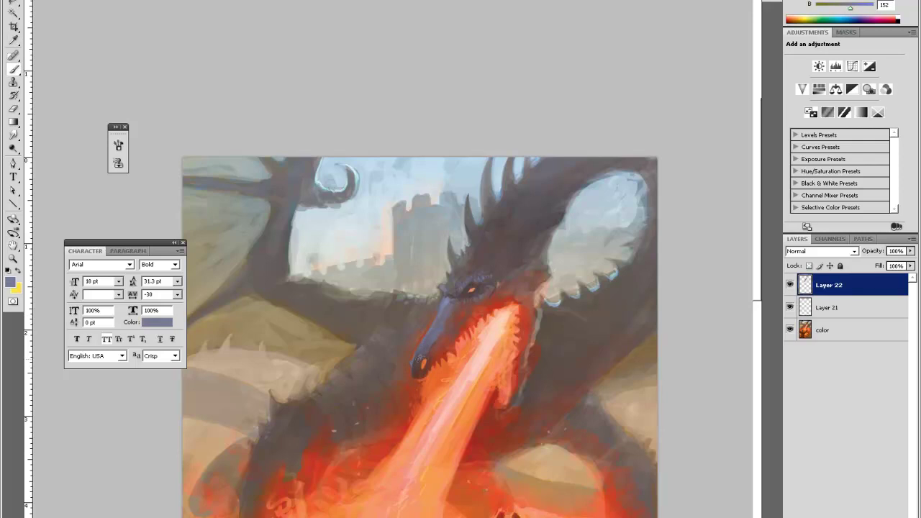
alt+click(417, 360)
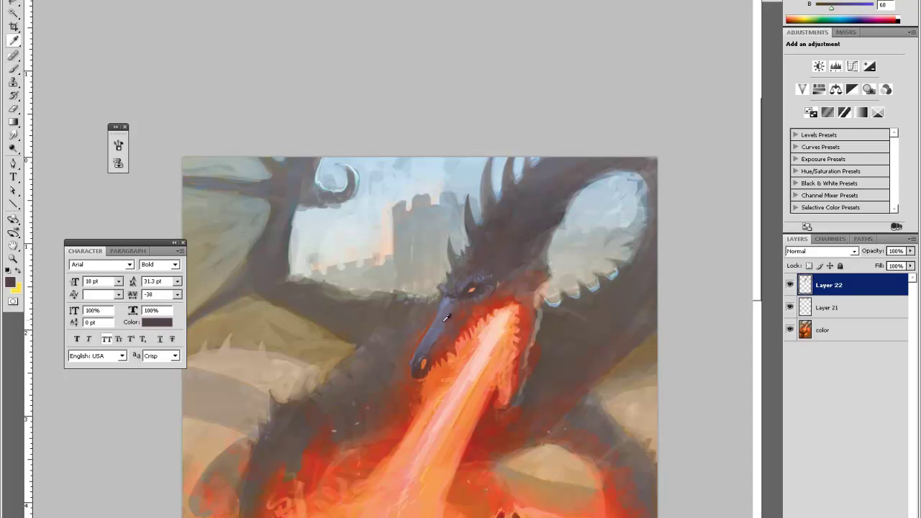
Step: Define the small front teeth and lip edge beneath the snout's tip with sampled dark reds and oranges
alt+click(431, 372)
alt+click(416, 377)
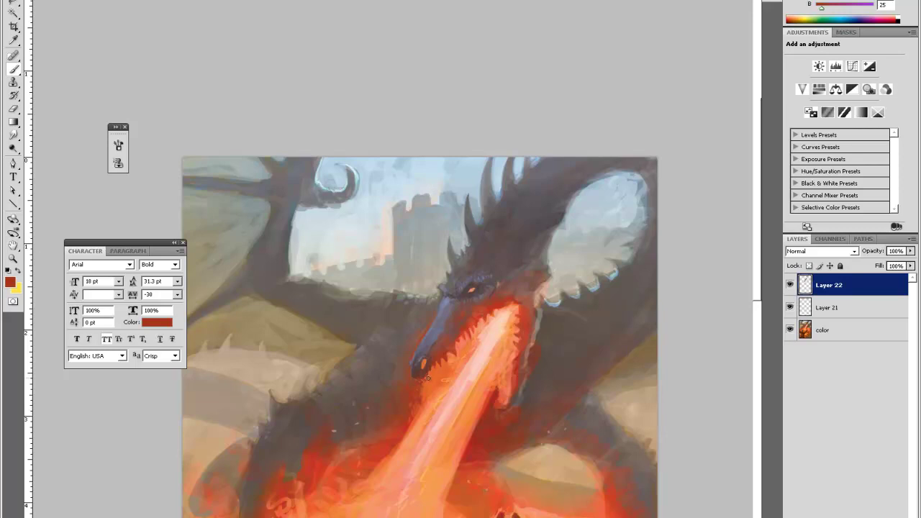
alt+click(421, 375)
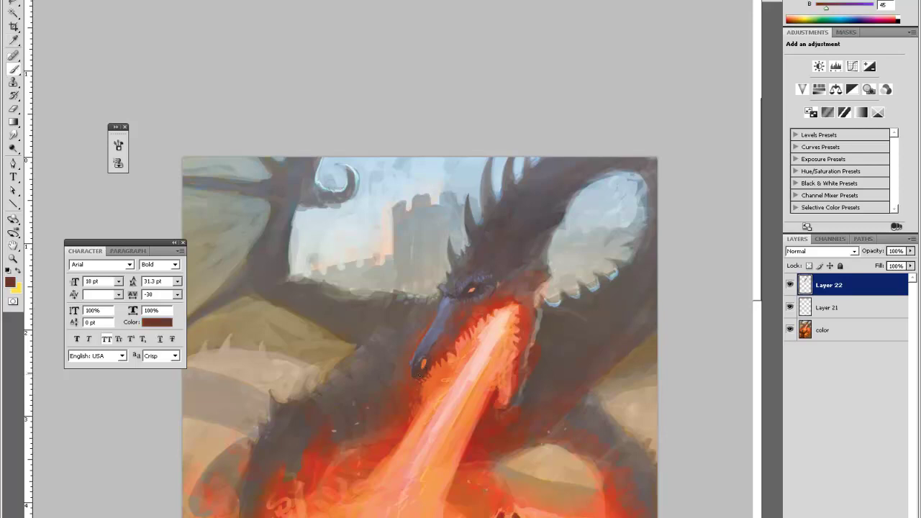
drag(426, 372, 433, 367)
alt+click(432, 375)
alt+click(439, 366)
alt+click(440, 366)
alt+click(437, 369)
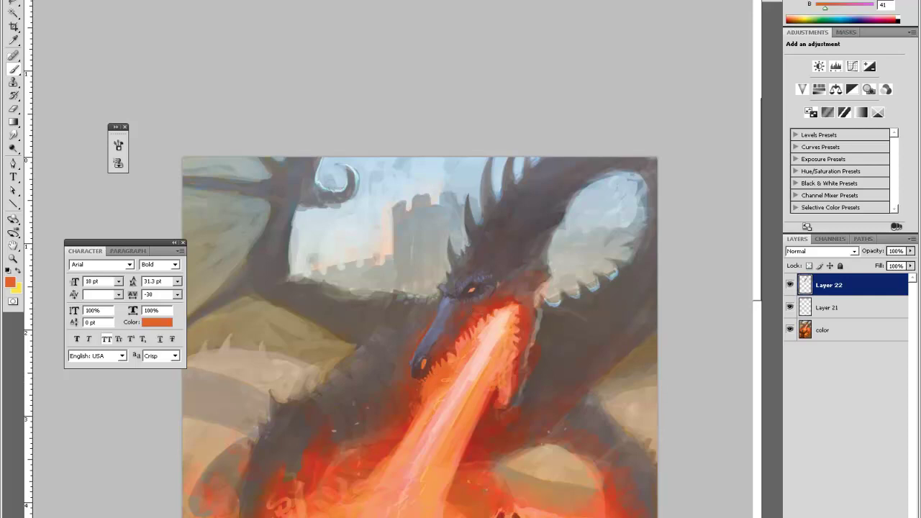
Step: Paint small pointed teeth along the inner edge of the dragon's lower jaw tip with sampled oranges and reds
key(ctrl+minus)
key(z)
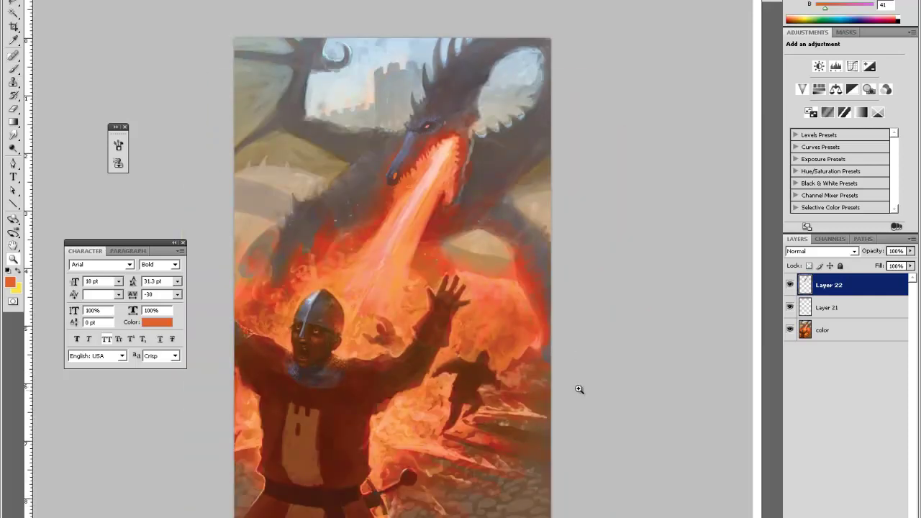
click(485, 92)
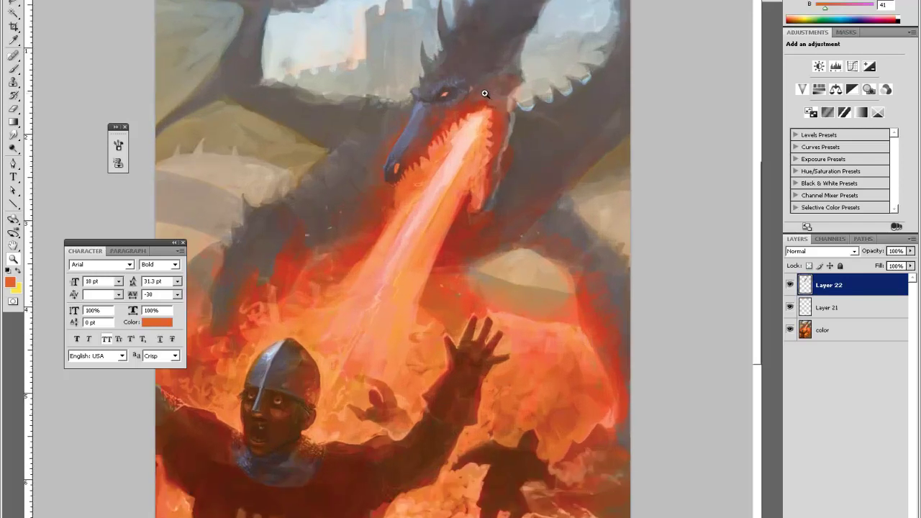
click(485, 92)
key(space)
drag(560, 133, 516, 237)
drag(421, 250, 456, 245)
key(i)
click(370, 402)
key(b)
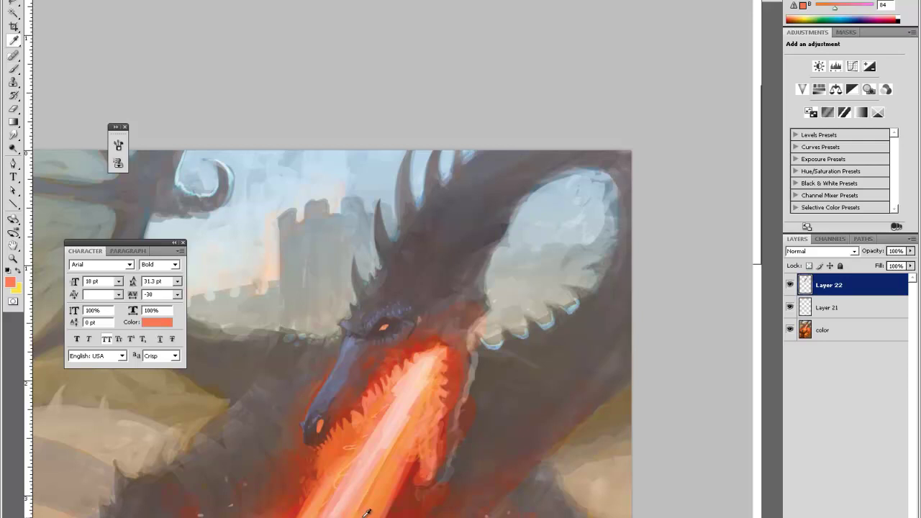
alt+click(416, 470)
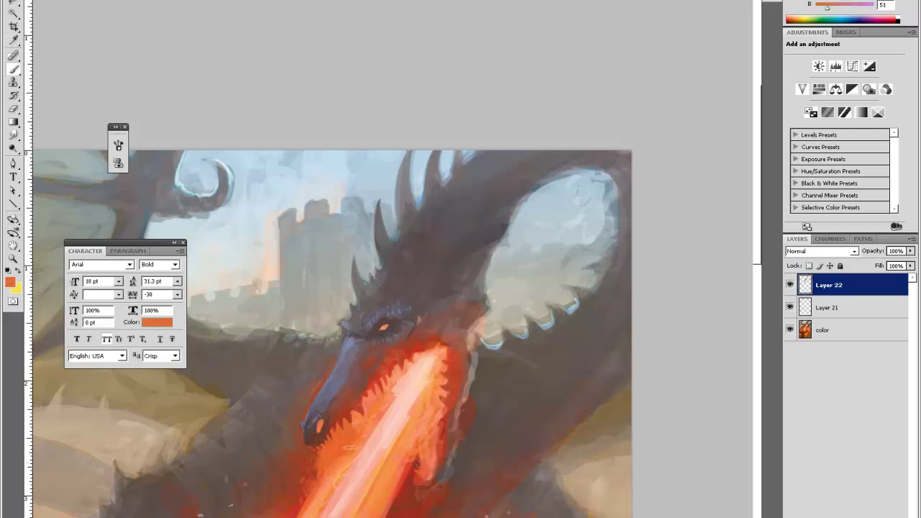
alt+click(419, 472)
key(alt)
alt+click(421, 471)
alt+click(419, 478)
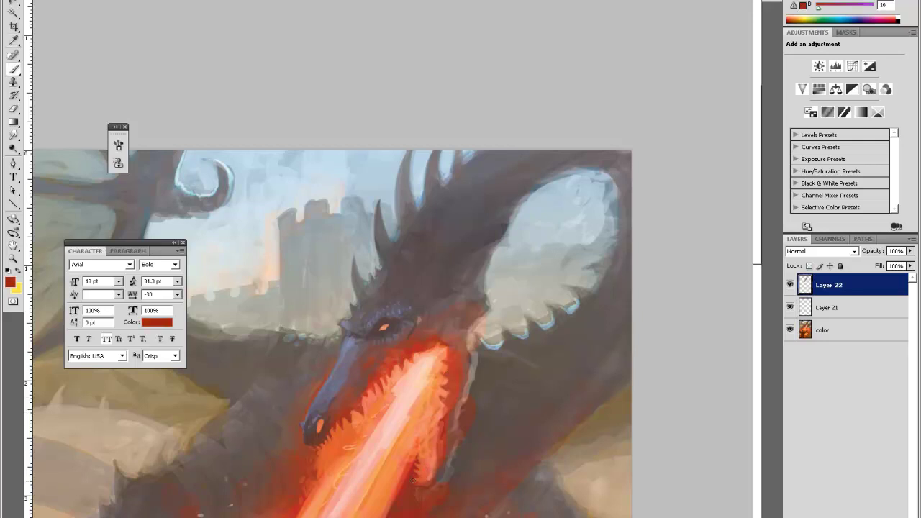
Step: Refine the underside and outer edge of the lower jaw's tip with sampled salmon and dark red tones
alt+click(431, 475)
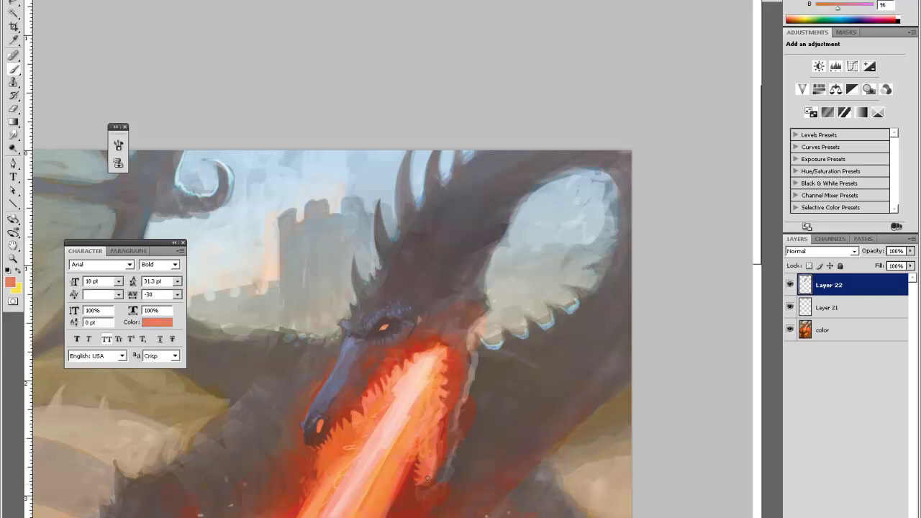
alt+click(418, 487)
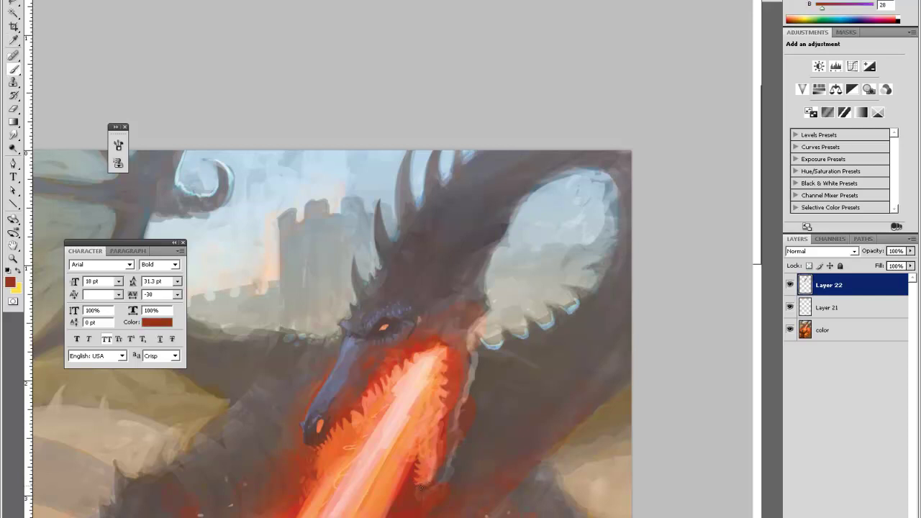
alt+click(436, 479)
alt+click(447, 476)
Step: Refine the corner of the dragon's jaw beside the throat with sampled reddish browns, greys and pale pink
alt+click(454, 357)
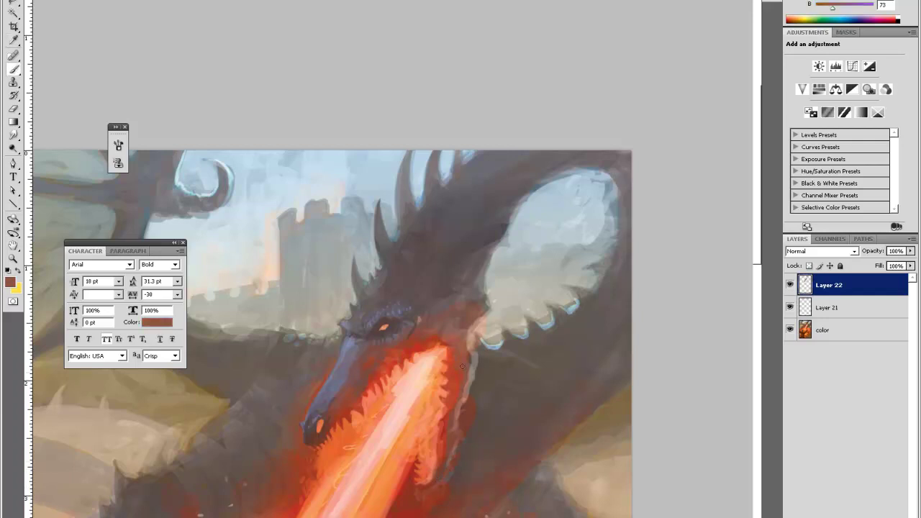
alt+click(465, 363)
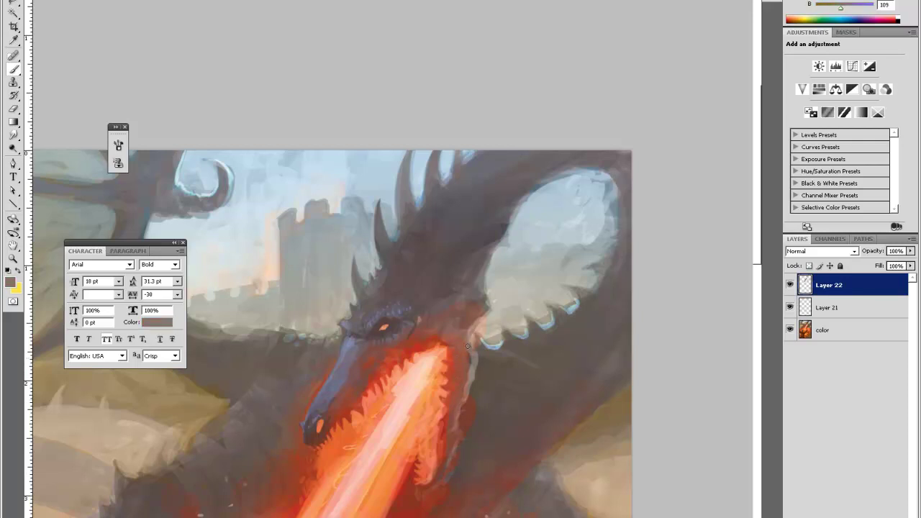
alt+click(484, 321)
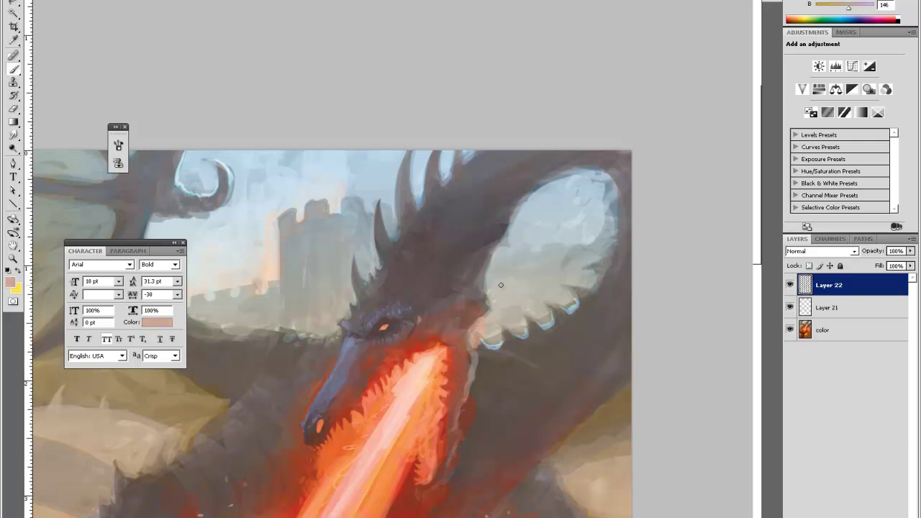
key(alt)
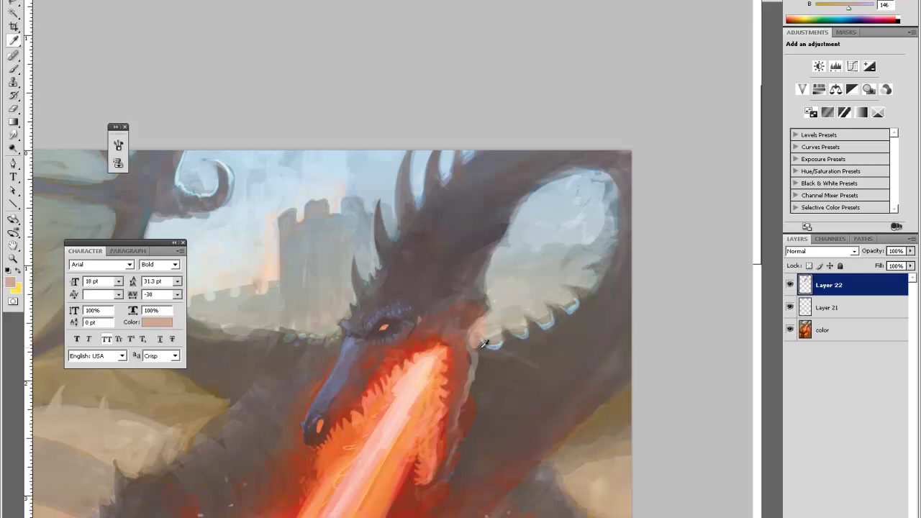
alt+click(483, 347)
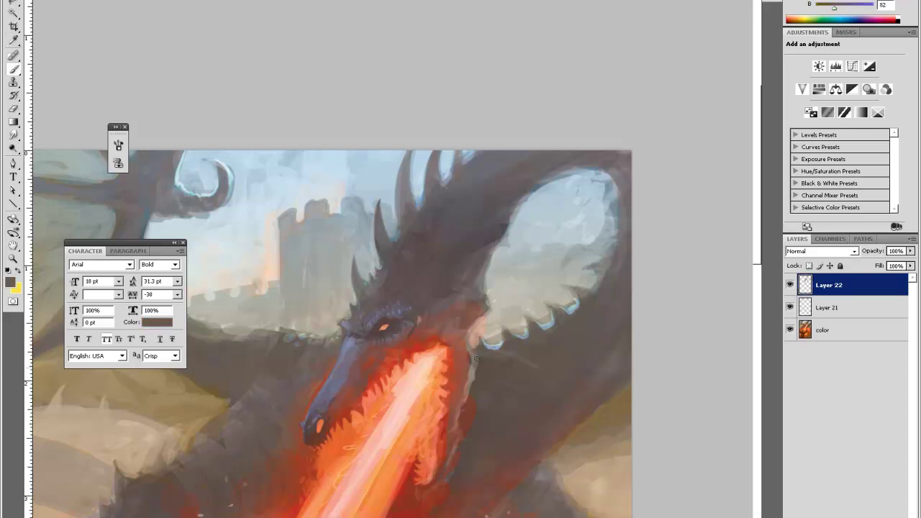
Step: Darken and slim the outer edge of the lower jaw using sampled dark browns and muted reds
key(alt)
alt+click(474, 398)
alt+click(465, 424)
key(alt)
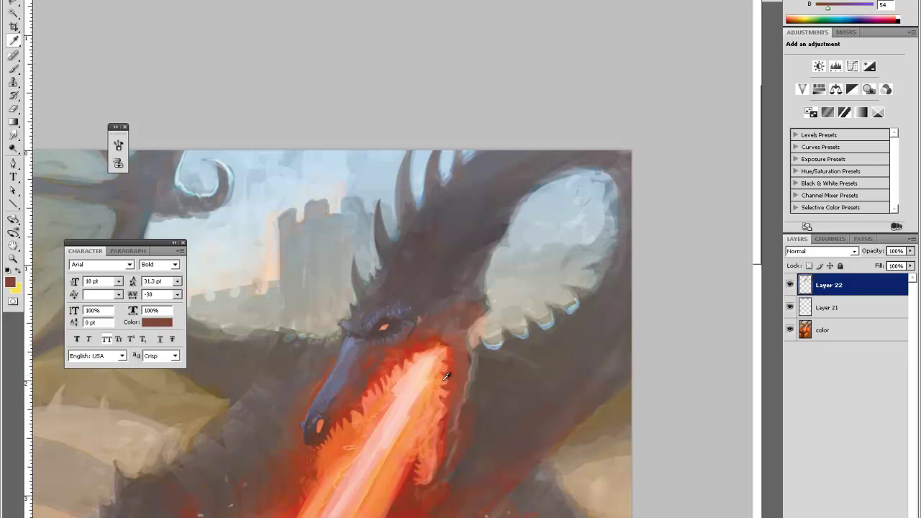
Step: Paint a thin orange rim light along the lower jaw's outer edge near its tip and tone it down with reddish brown
alt+click(404, 440)
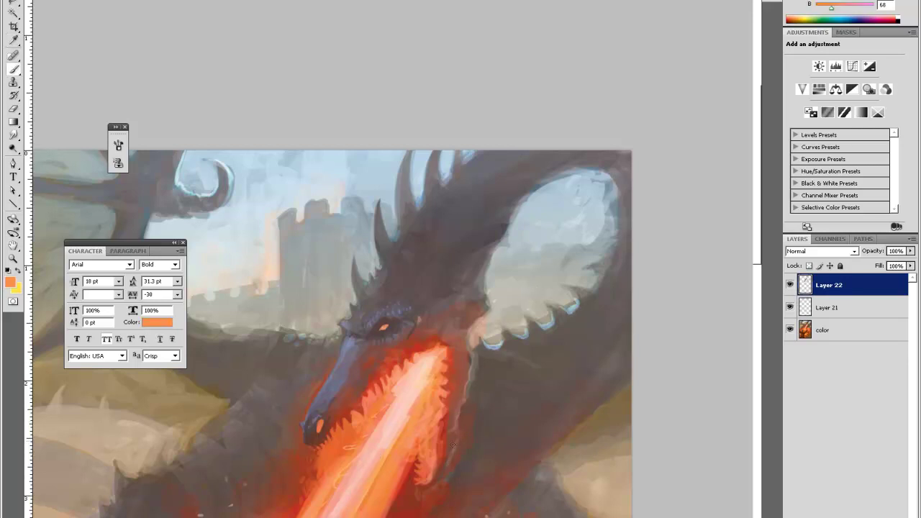
mouse_move(421, 488)
mouse_down()
mouse_move(444, 466)
mouse_move(461, 421)
mouse_up()
alt+click(468, 409)
alt+click(461, 423)
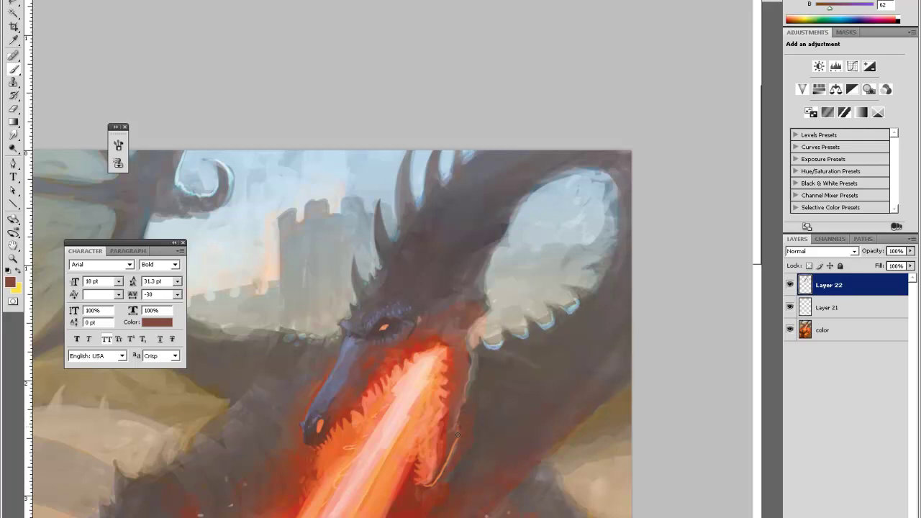
drag(429, 483, 445, 464)
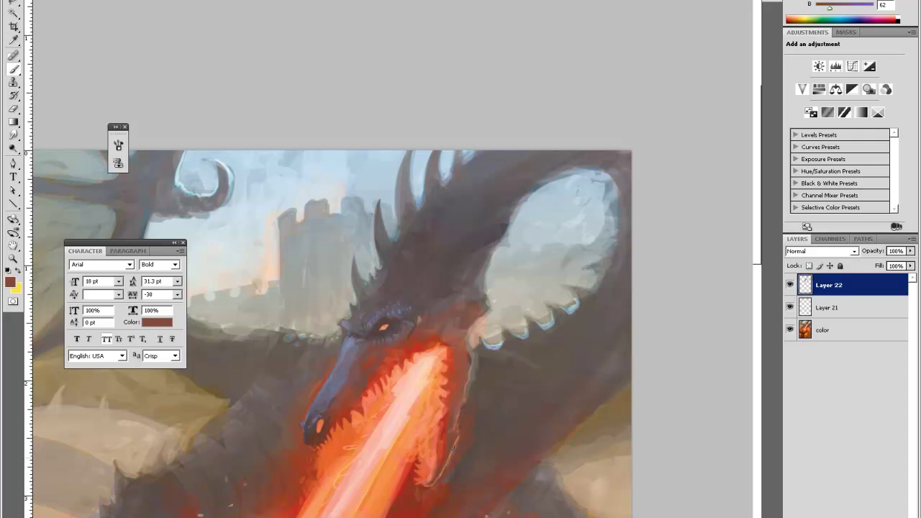
Step: Sharpen the teeth along the middle of the lower jaw with sampled oranges and reds
alt+click(452, 408)
alt+click(442, 416)
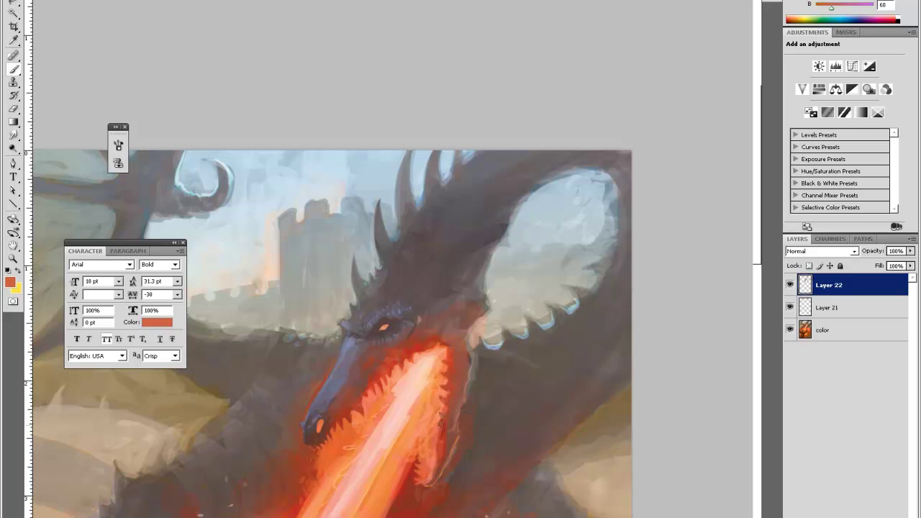
alt+click(439, 424)
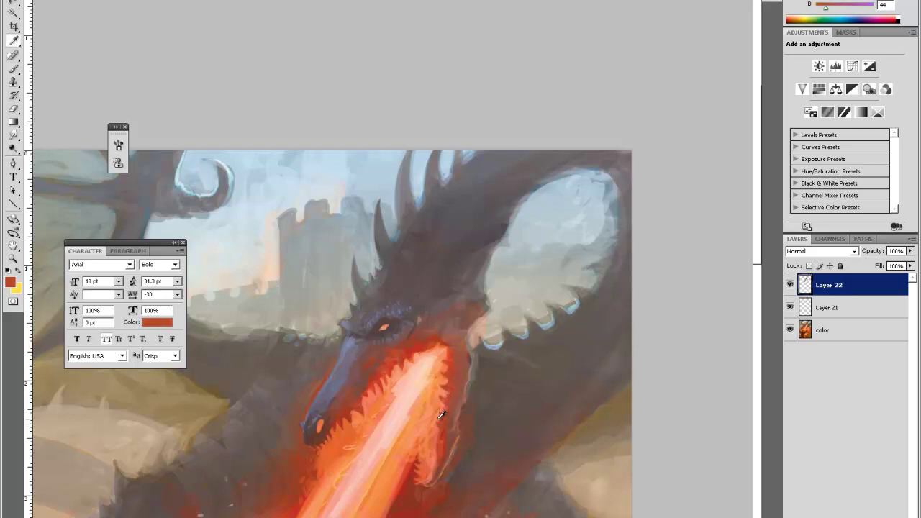
alt+click(443, 425)
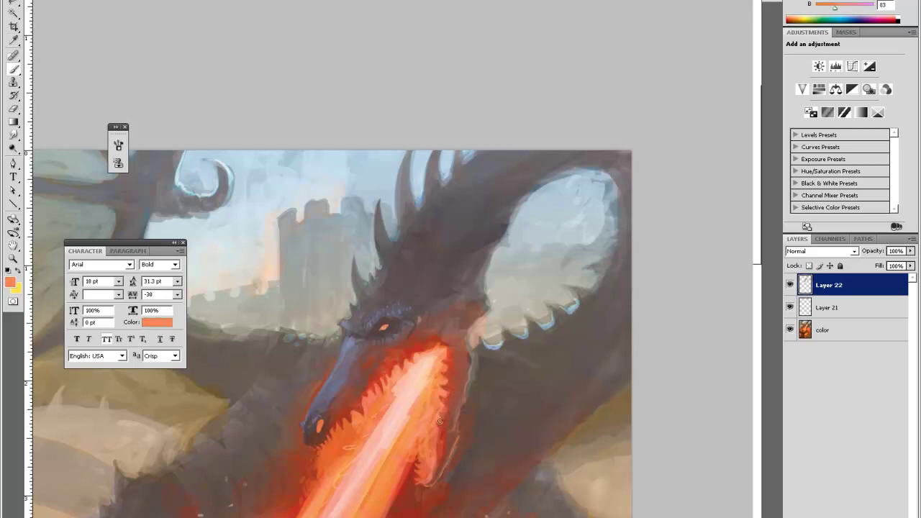
key(alt)
alt+click(443, 432)
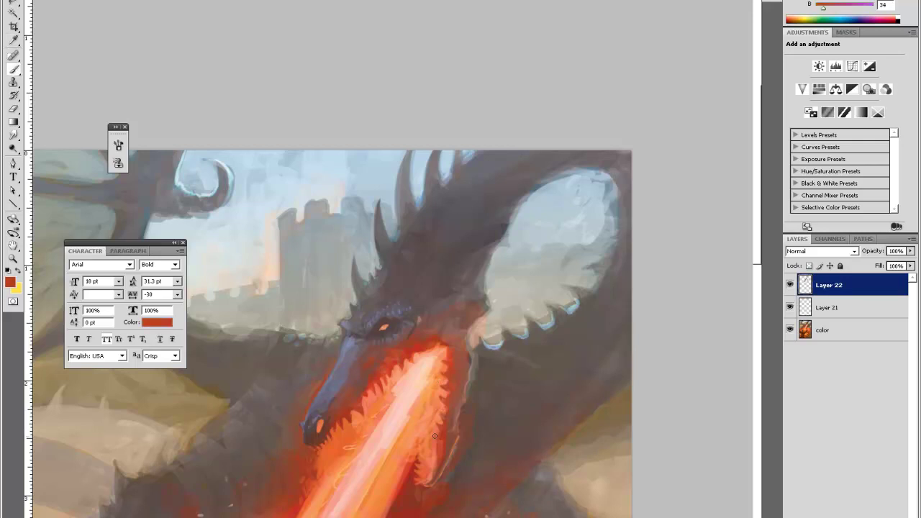
alt+click(434, 434)
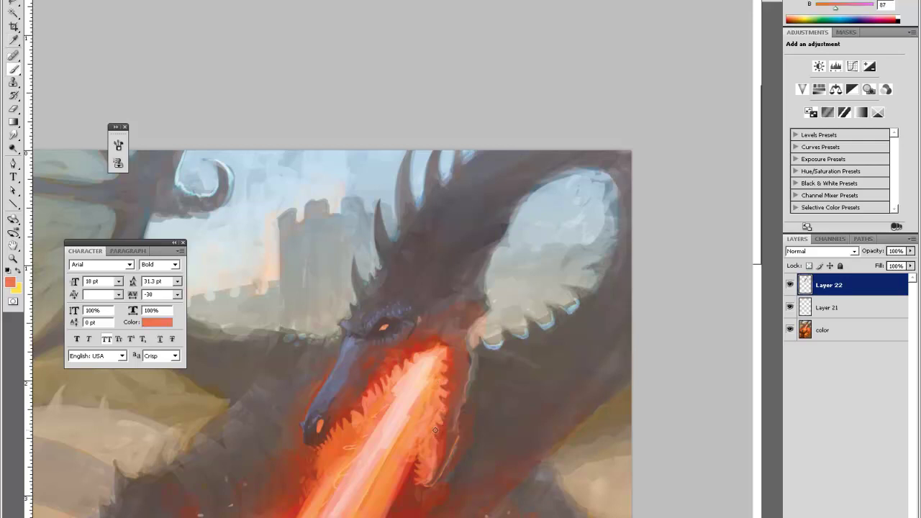
Step: Define the small pointed teeth and red gaps near the lower jaw's tip with sampled reds and oranges
alt+click(437, 451)
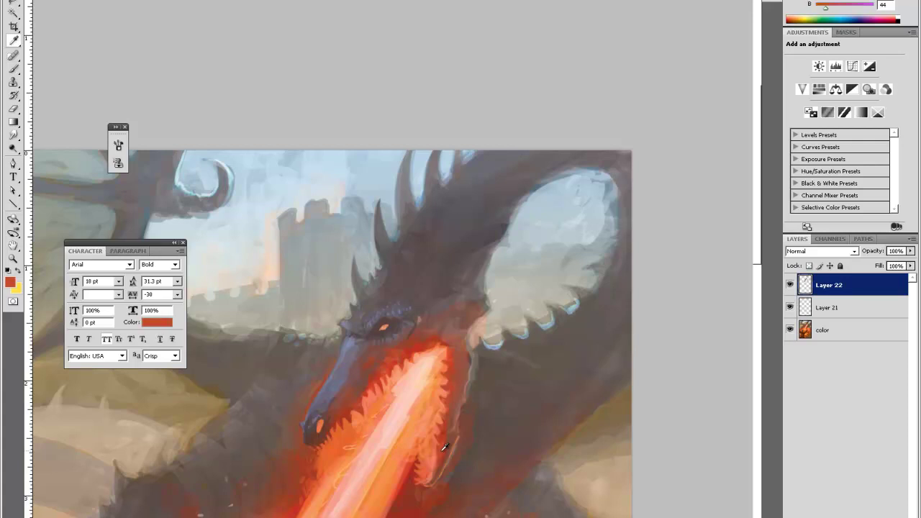
alt+click(435, 462)
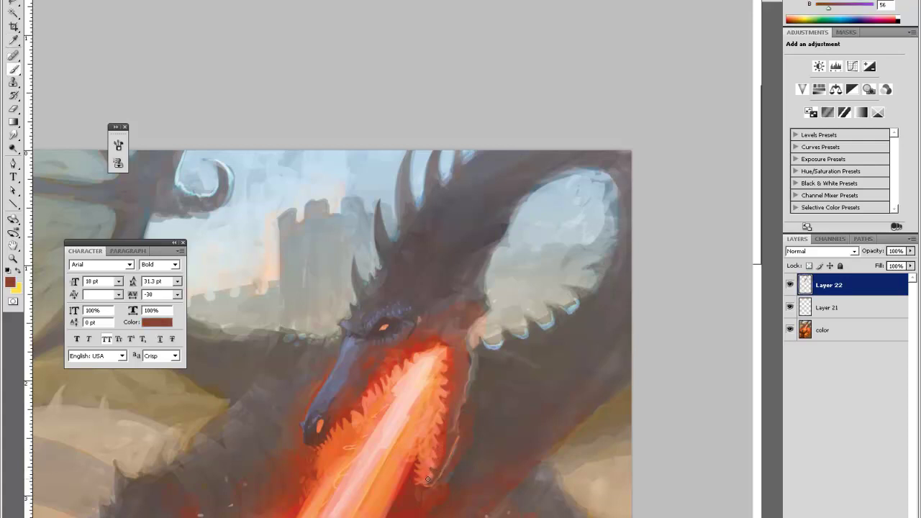
alt+click(428, 478)
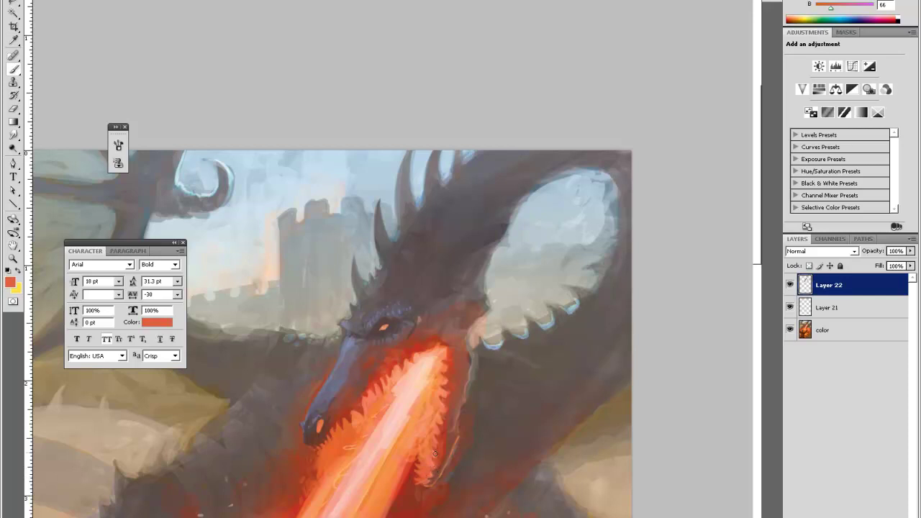
alt+click(434, 452)
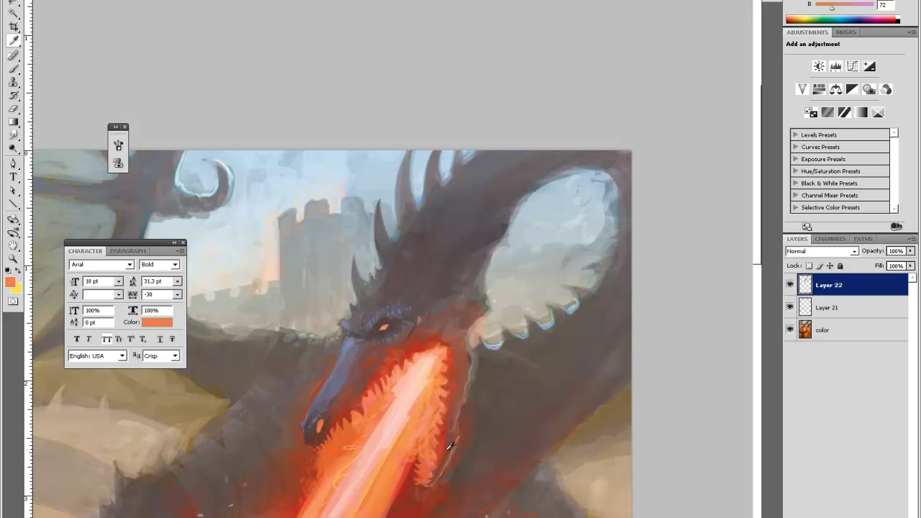
Step: Repaint the outer edge of the lower jaw's tip with sampled dark reds and grey-browns, covering the orange rim light
alt+click(449, 451)
alt+click(445, 448)
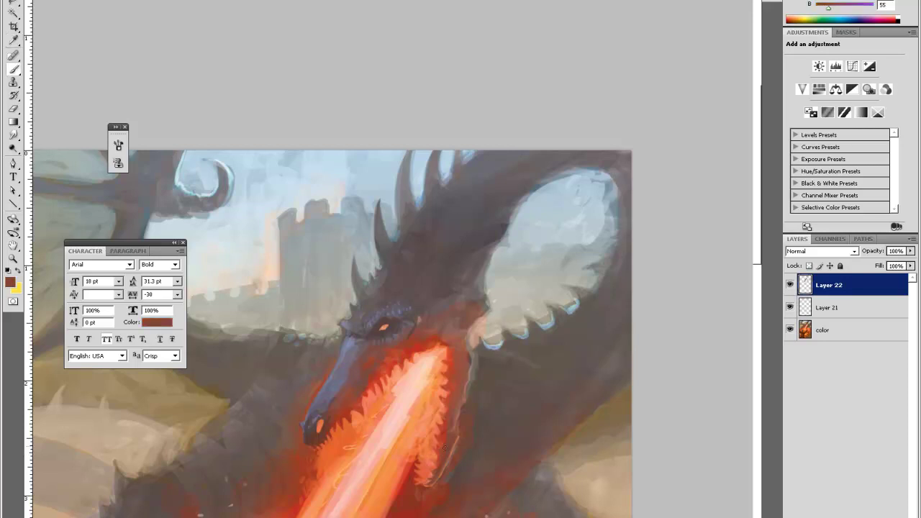
alt+click(453, 455)
alt+click(442, 478)
alt+click(453, 447)
drag(452, 445, 435, 481)
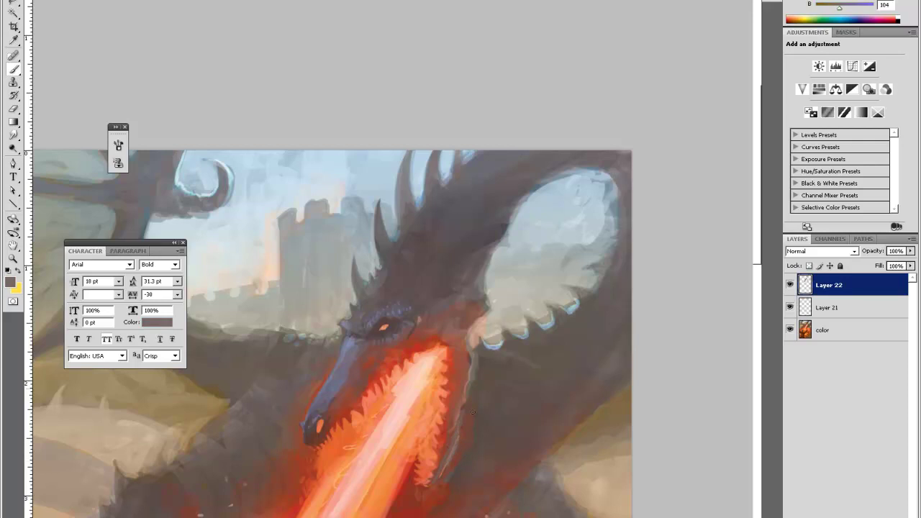
alt+click(447, 465)
mouse_move(445, 481)
mouse_down()
mouse_move(452, 448)
mouse_move(465, 441)
mouse_up()
Step: Paint a thin orange rim light from the lower jaw's tip up its outer edge, with a muted reddish brown sampled for the upper part
key(i)
click(464, 361)
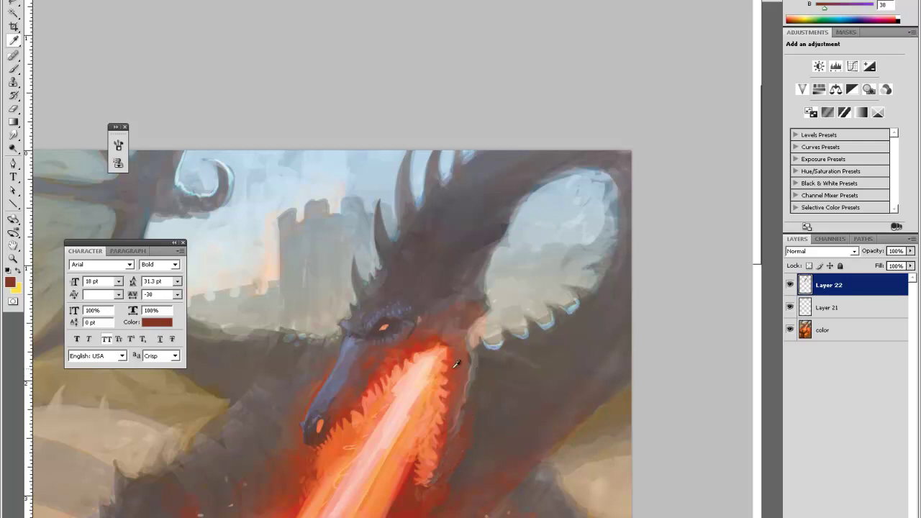
key(b)
alt+click(391, 485)
drag(426, 487, 429, 485)
drag(448, 450, 469, 397)
key(i)
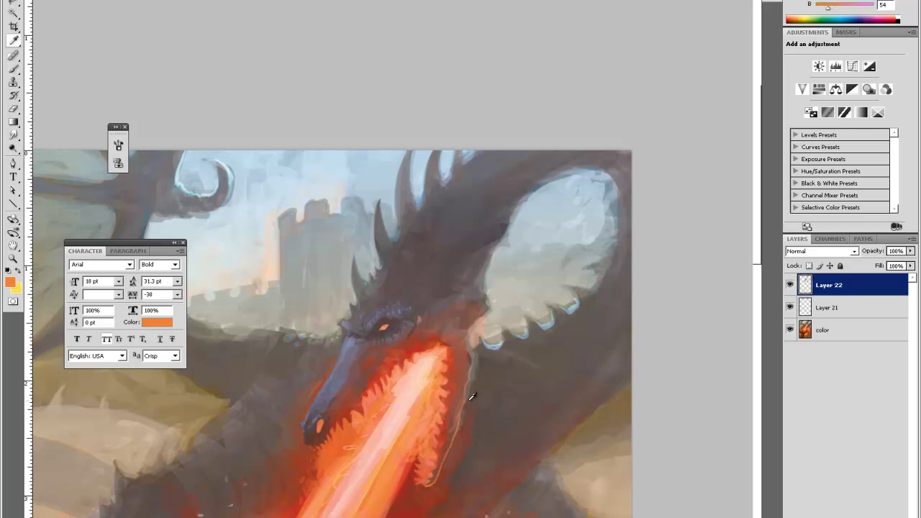
click(473, 395)
key(b)
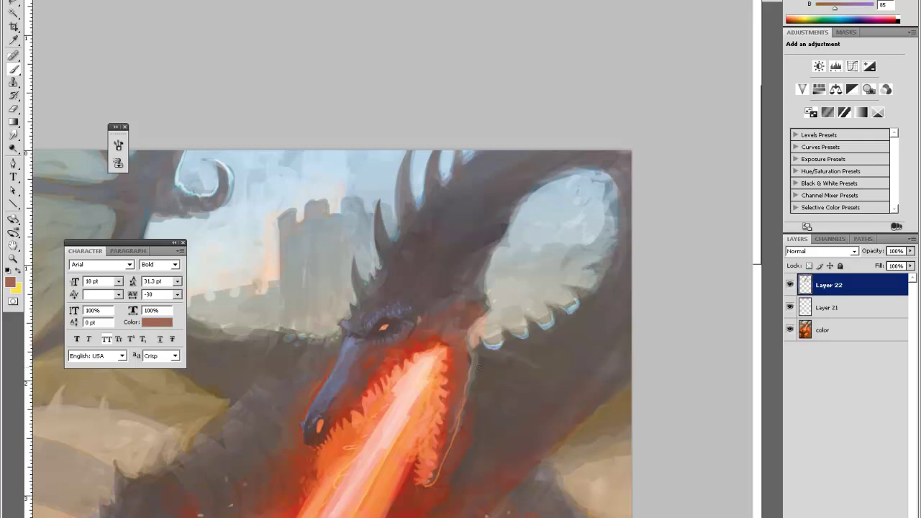
Step: Refine the blue highlights along the bridge of the dragon's snout down towards the nostril with sampled slate blues
key(ctrl+minus)
key(ctrl+minus)
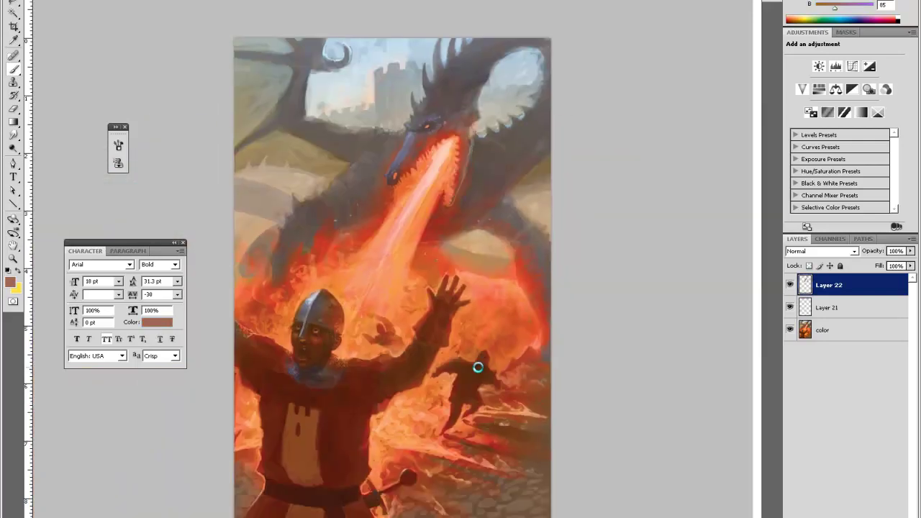
key(z)
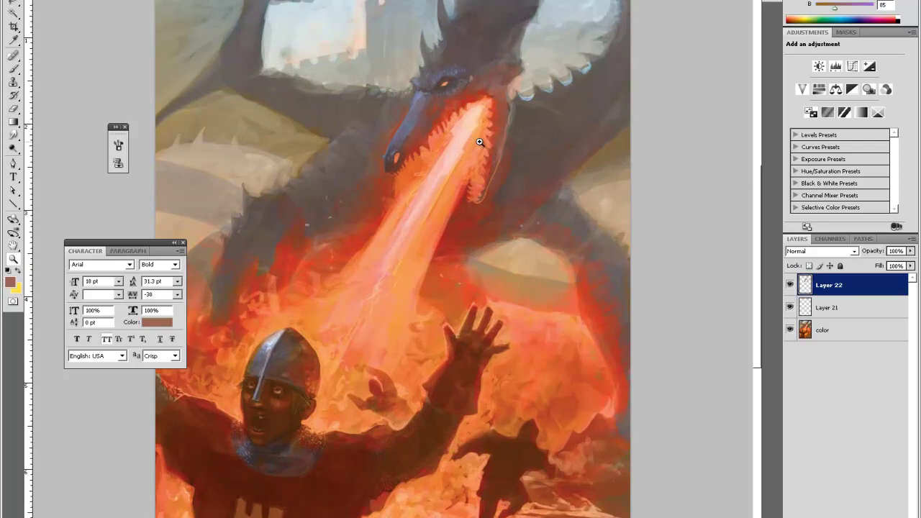
click(454, 222)
drag(440, 257, 481, 467)
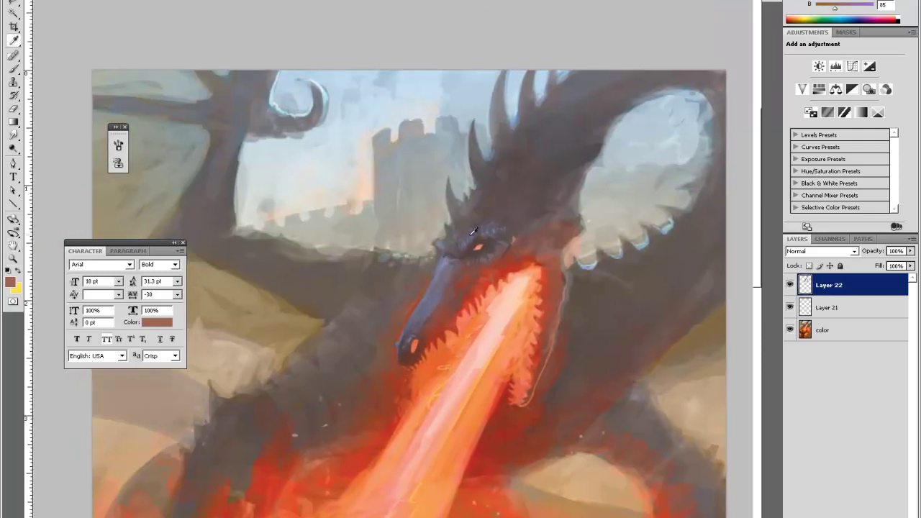
key(b)
alt+click(446, 260)
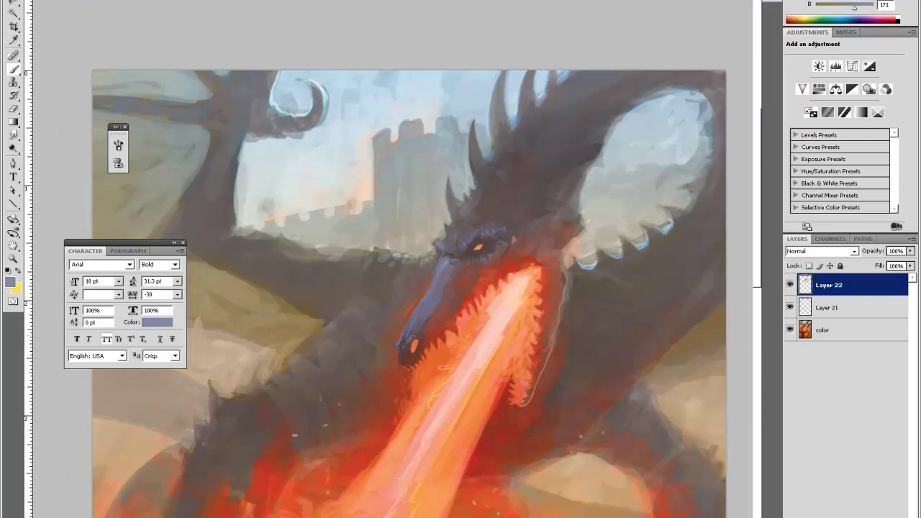
alt+click(417, 311)
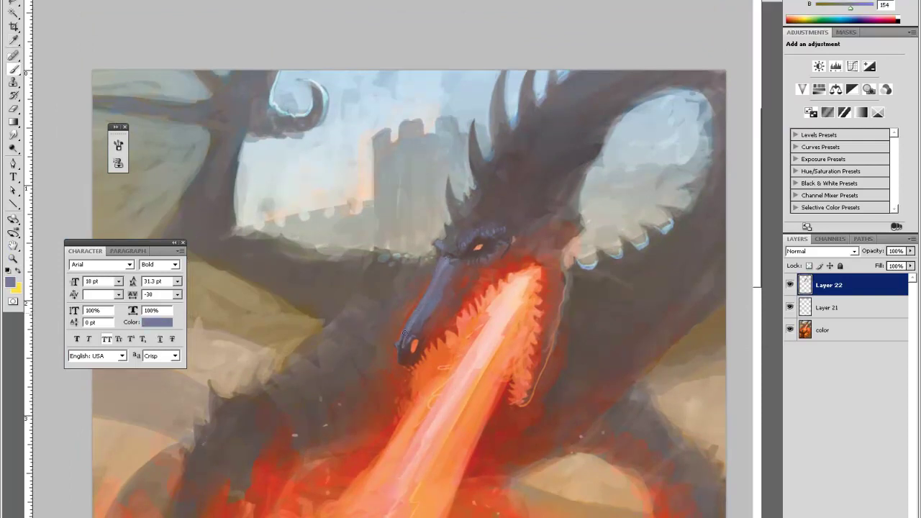
alt+click(414, 316)
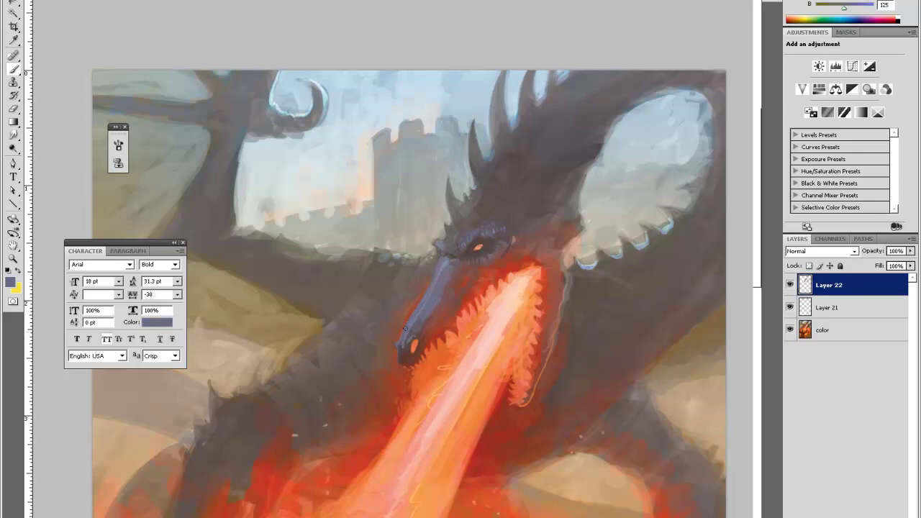
Step: Blend the brow ridge and the upper bridge of the snout with sampled blues, grey and reddish brown, and check the whole painting
alt+click(445, 261)
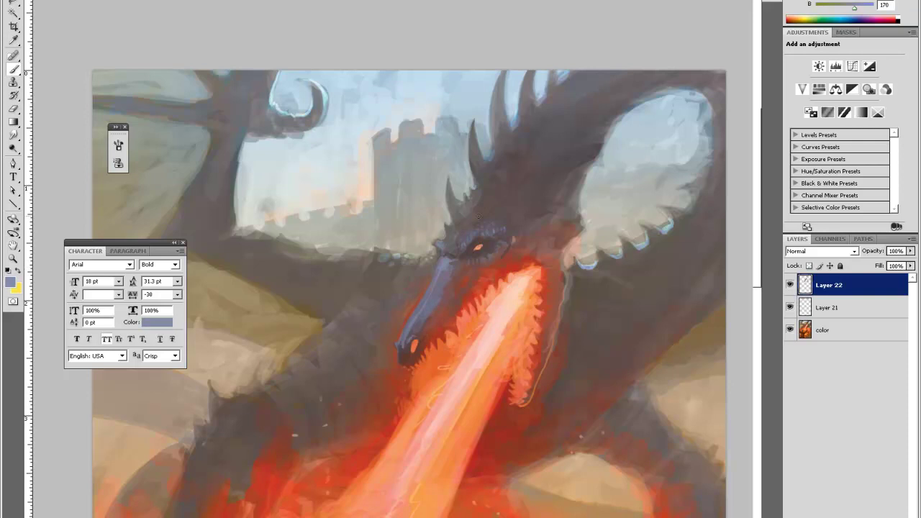
alt+click(454, 243)
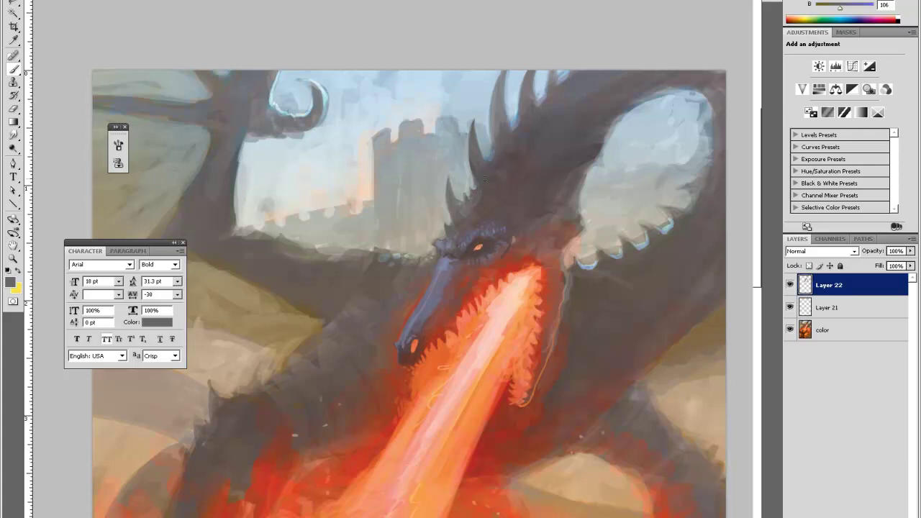
alt+click(439, 268)
alt+click(436, 302)
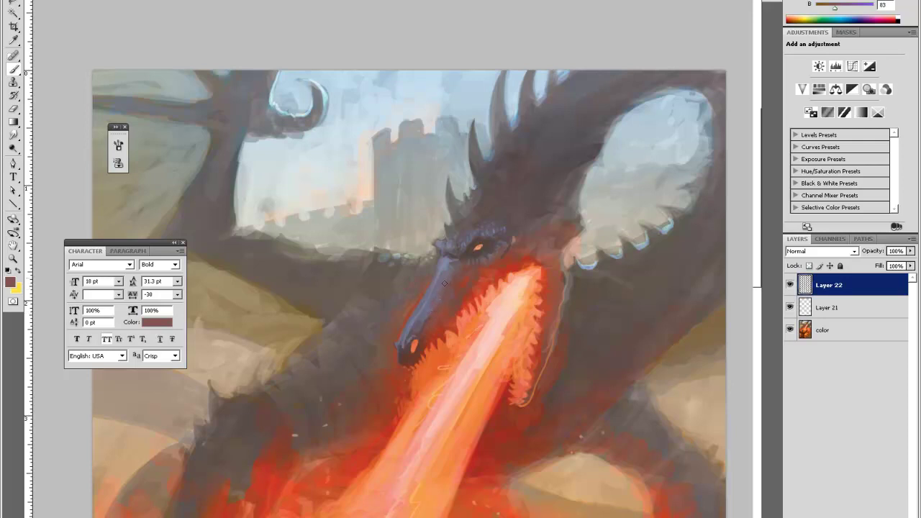
alt+click(432, 306)
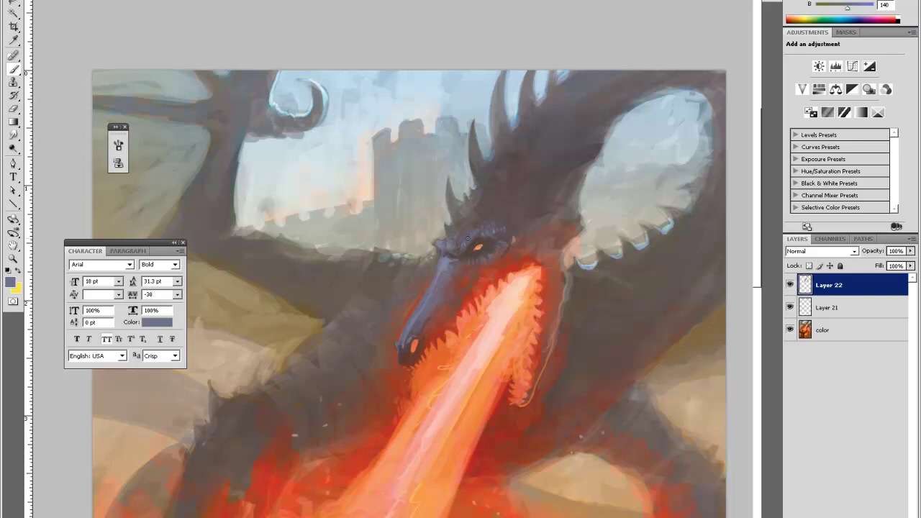
key(ctrl+minus)
key(ctrl+minus)
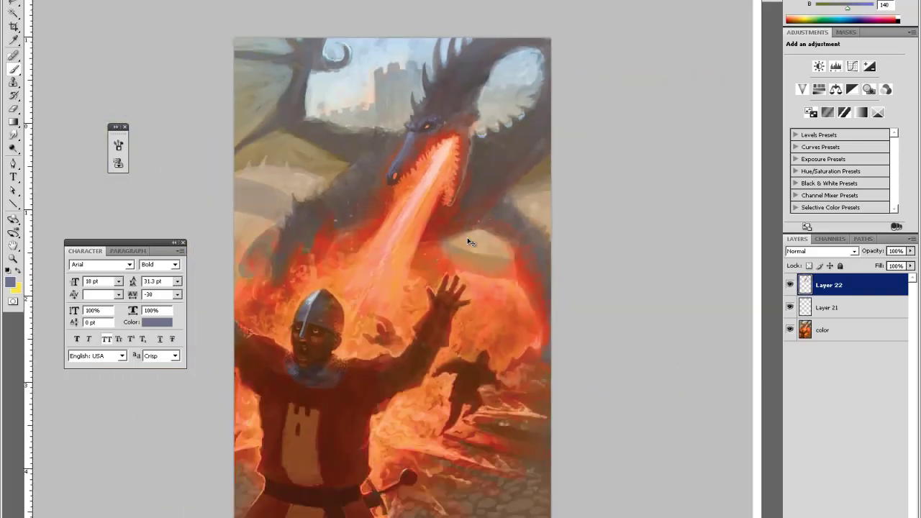
key(z)
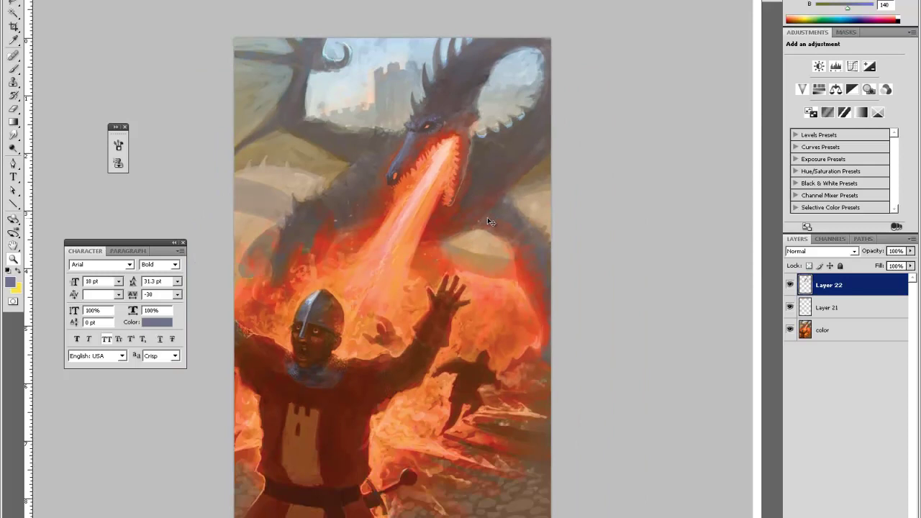
Step: Save the painting as a new Photoshop file version named A_E07
click(503, 244)
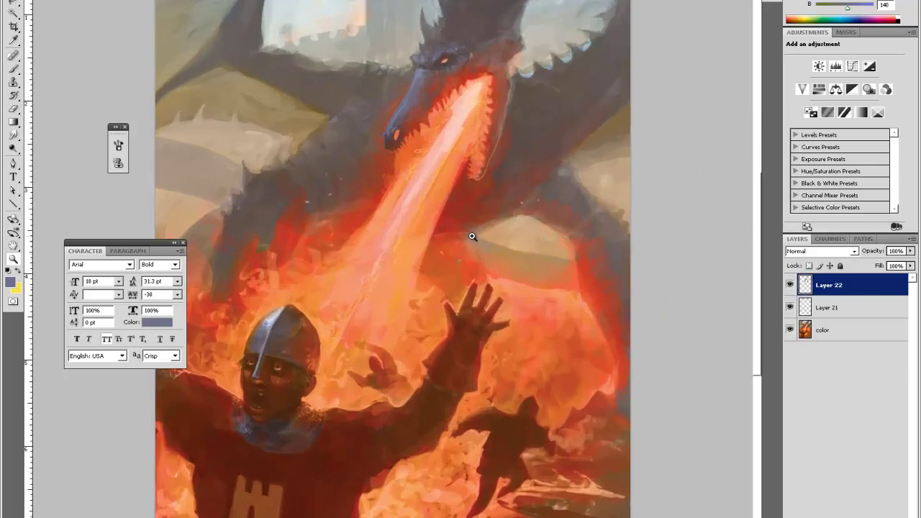
scroll(477, 277, up, 5)
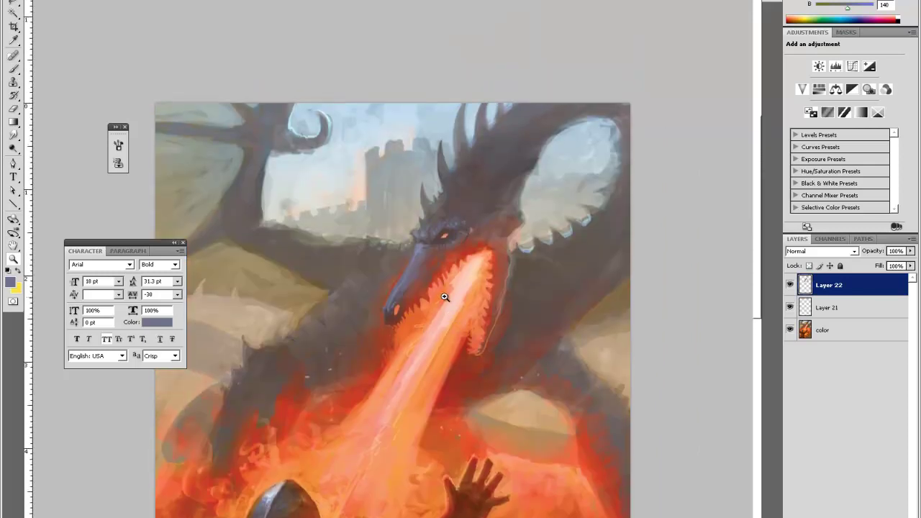
key(ctrl+shift+s)
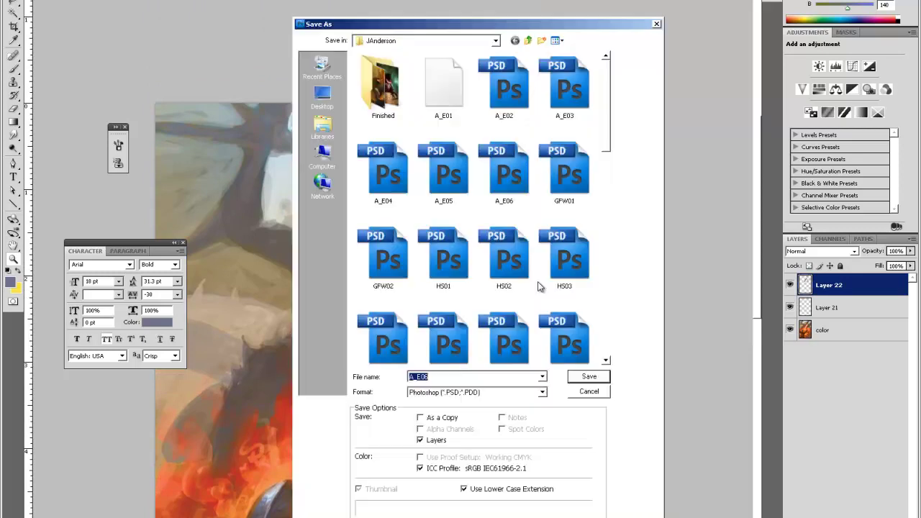
key(BackSpace)
text(7)
key(Return)
key(Return)
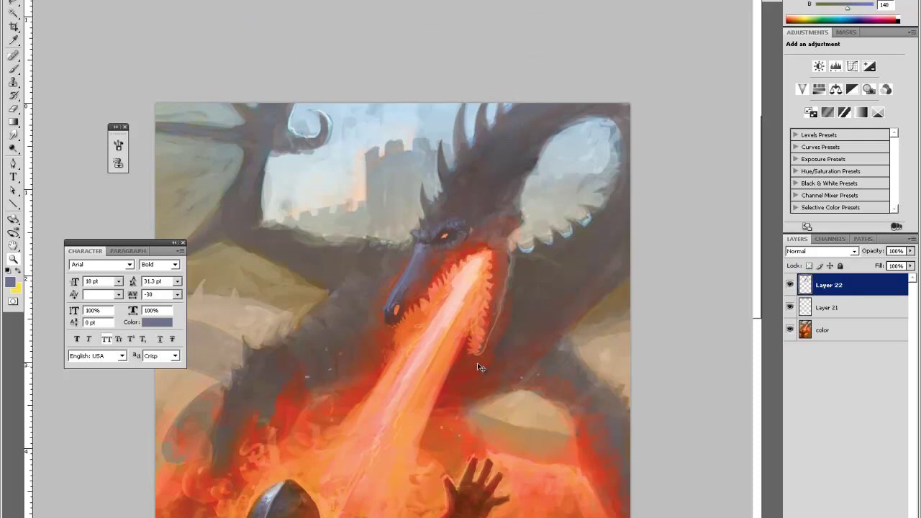
Step: Merge all visible layers into one and duplicate the merged layer
key(ctrl+shift+e)
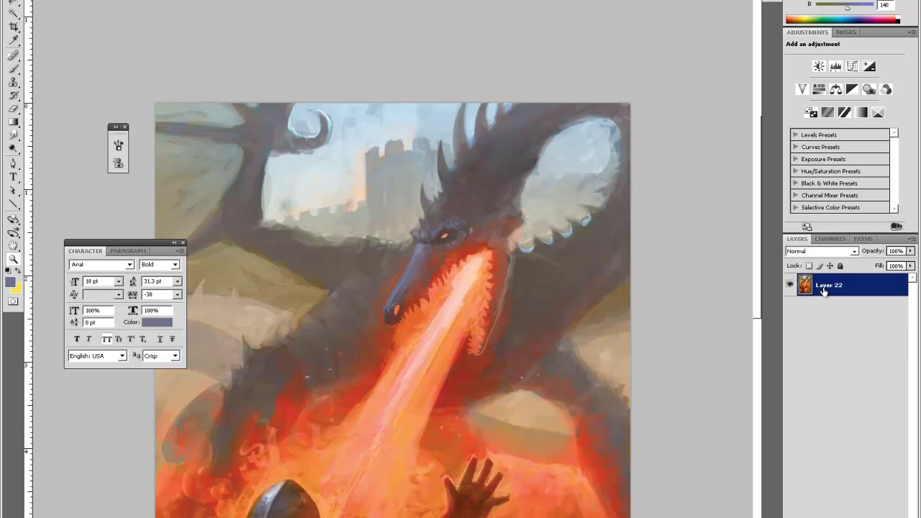
double_click(828, 292)
click(765, 290)
right_click(830, 288)
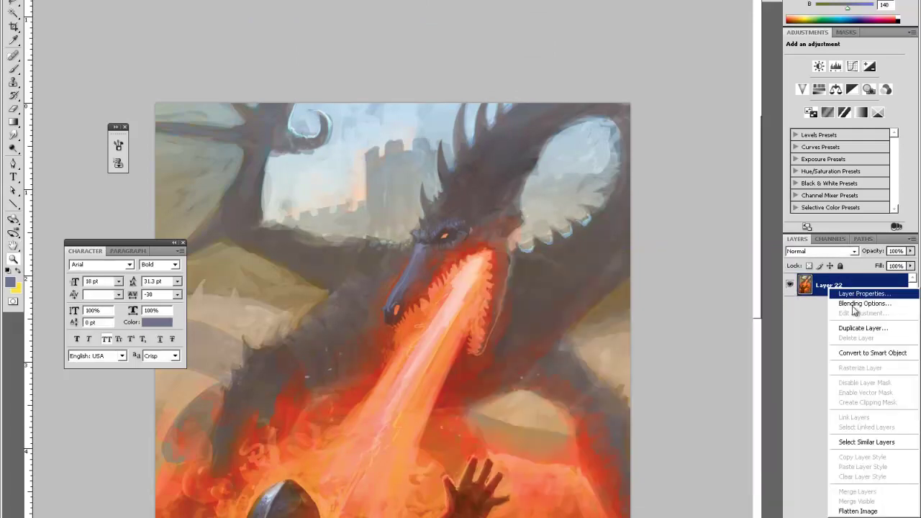
click(861, 328)
key(Return)
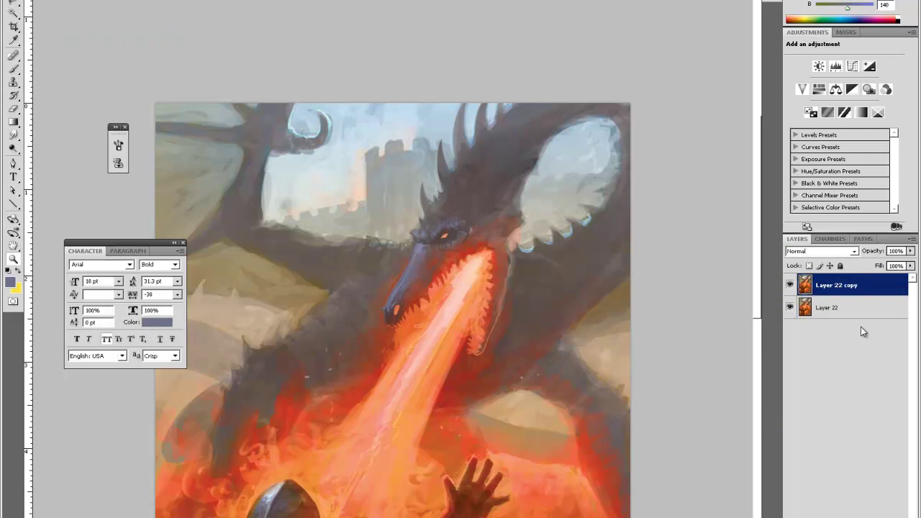
Step: Use Liquify with a 385 brush on the duplicate to push the dragon's snout outward and reshape its lower jaw
key(ctrl+shift+x)
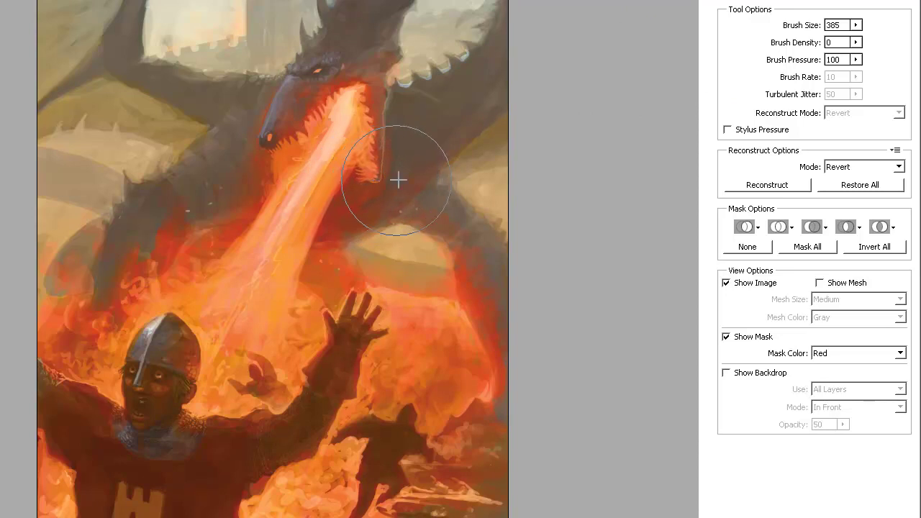
drag(262, 155, 255, 156)
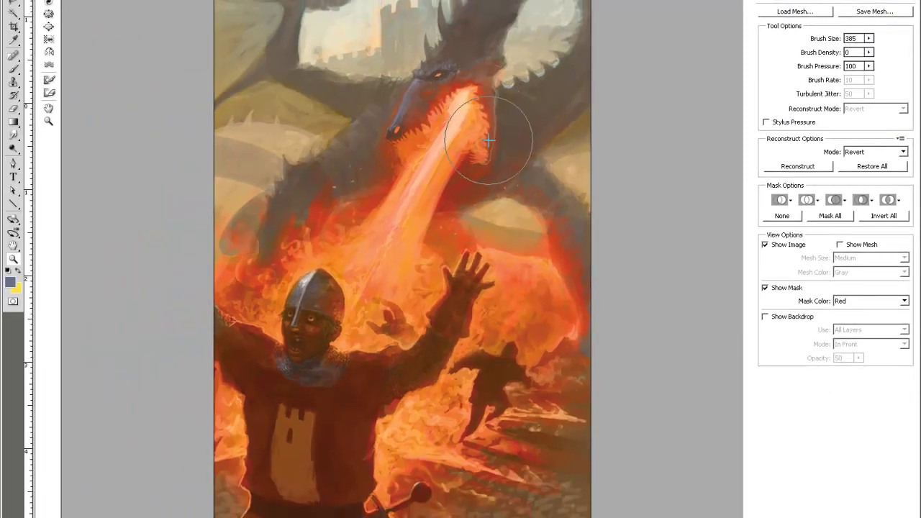
mouse_move(487, 166)
mouse_down()
mouse_move(475, 159)
mouse_move(463, 167)
mouse_move(484, 156)
mouse_up()
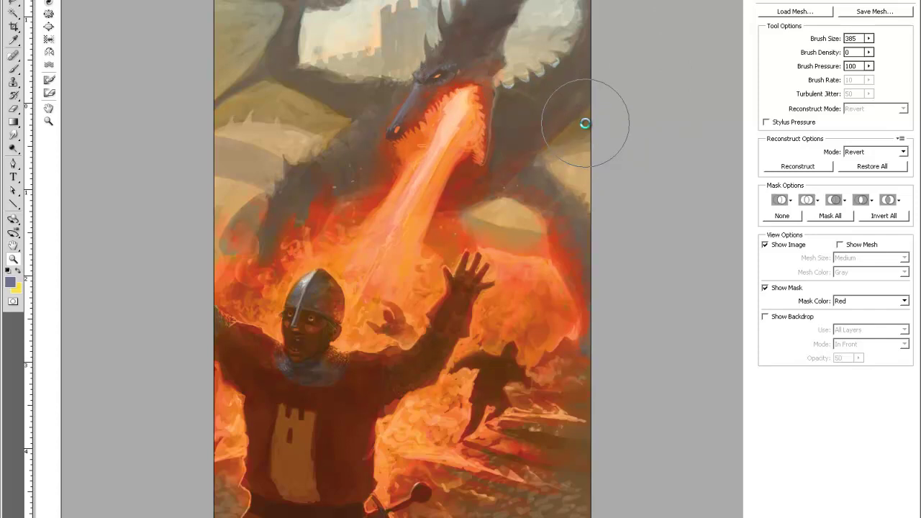
key(Return)
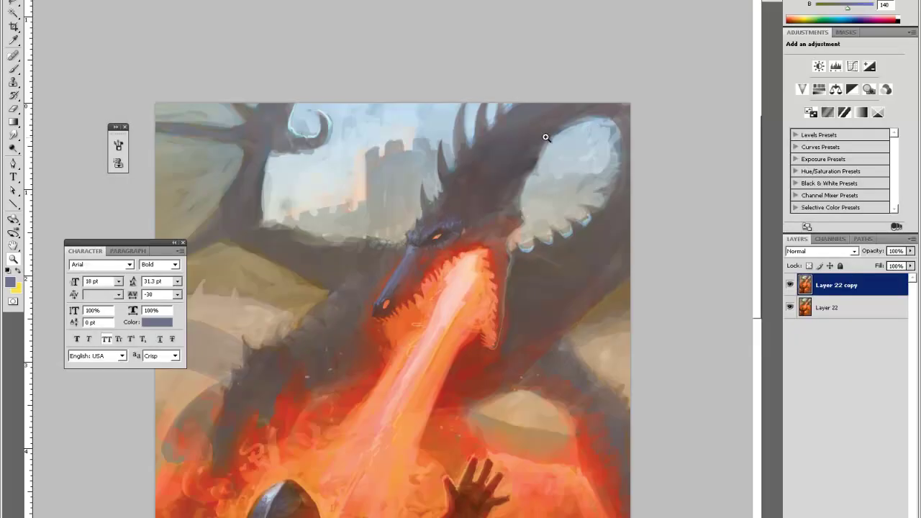
Step: Retouch the area just below the inner edge of the lower jaw with a sampled dark red
key(i)
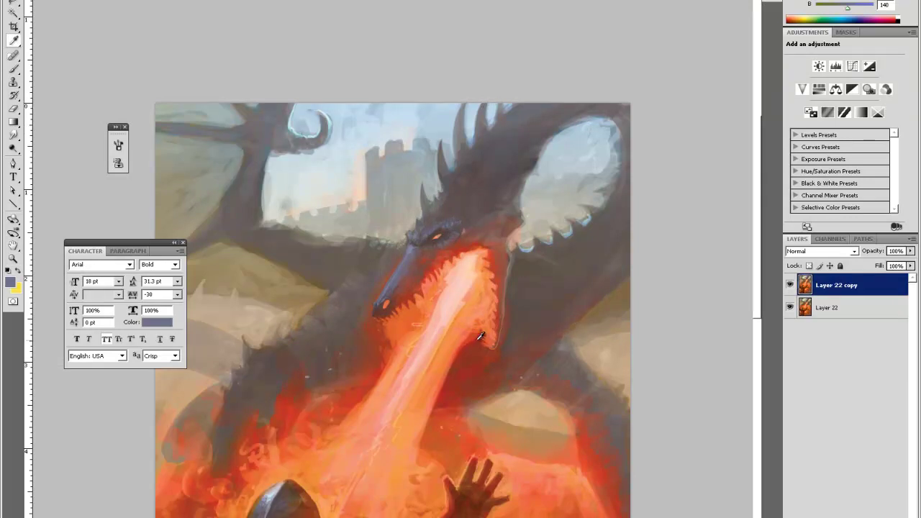
click(478, 336)
key(b)
right_click(478, 335)
key(Escape)
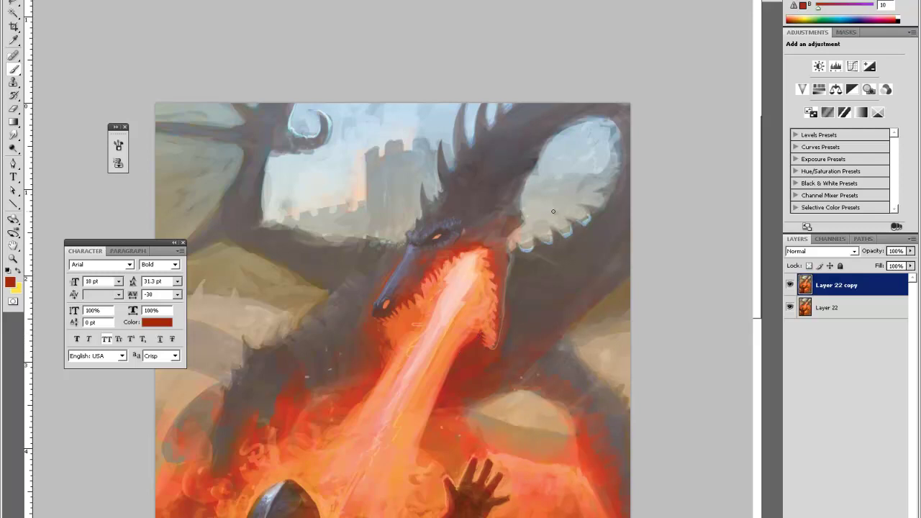
Step: Touch up the fire at the back of the dragon's mouth with sampled light oranges
key(i)
click(459, 267)
key(b)
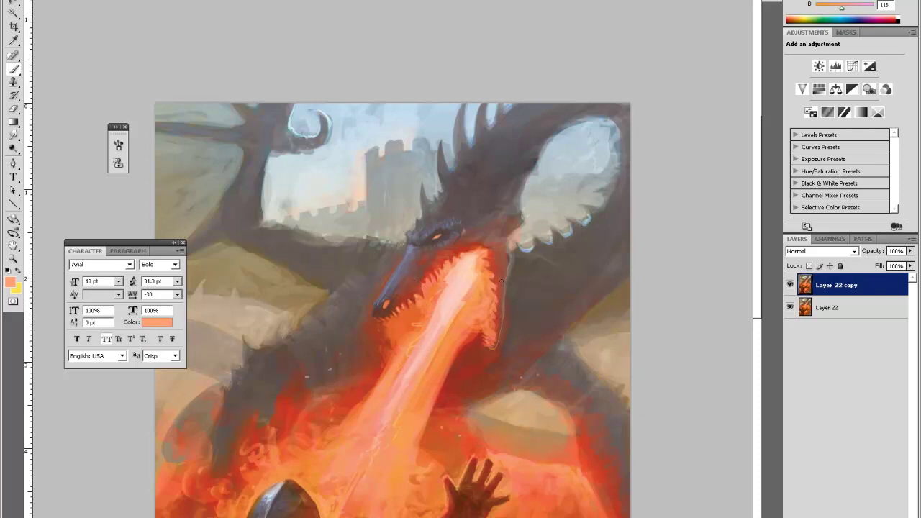
key(i)
click(466, 297)
key(b)
Step: Widen the bright core of the fire inside the mouth with sampled peach and pale pink
alt+click(466, 287)
alt+right_click(477, 255)
alt+click(455, 288)
alt+right_click(457, 289)
key(Escape)
key(b)
right_click(467, 270)
key(Escape)
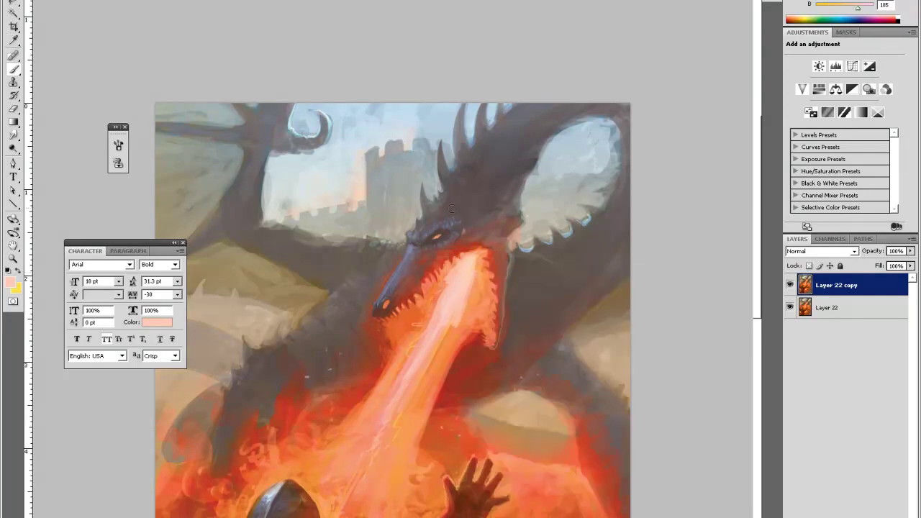
Step: Paint long streaks of sampled orange and pale pink down the fire breath, and check the whole painting
key(i)
click(461, 328)
key(b)
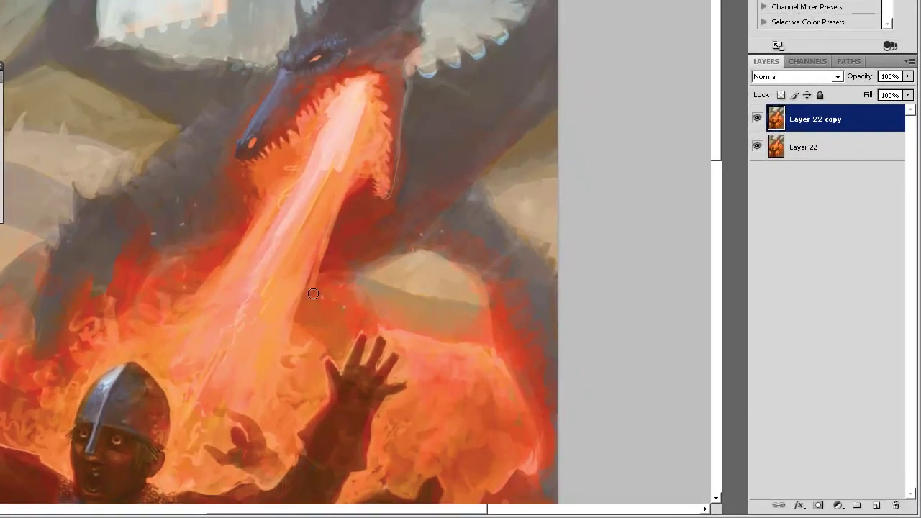
mouse_move(313, 293)
mouse_down()
mouse_move(288, 339)
mouse_move(311, 281)
mouse_move(300, 353)
mouse_up()
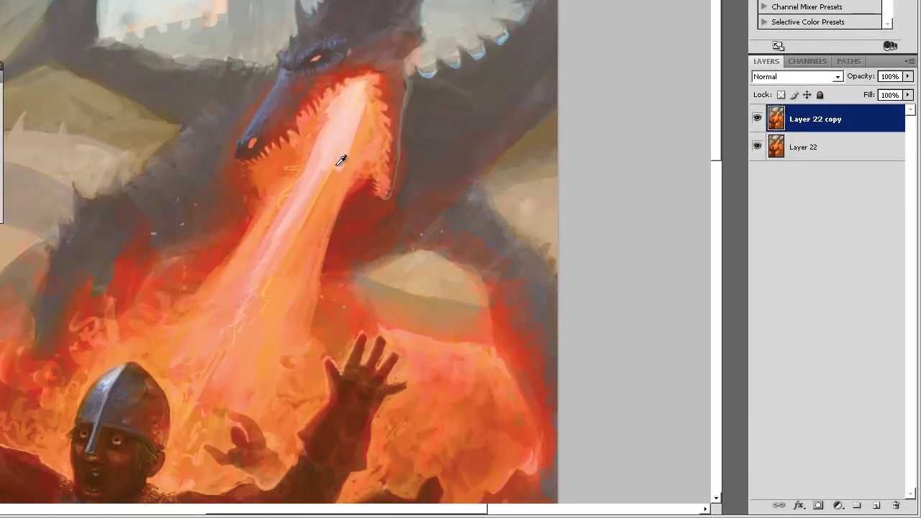
mouse_move(331, 169)
mouse_down()
mouse_move(347, 144)
mouse_move(303, 237)
mouse_move(320, 175)
mouse_up()
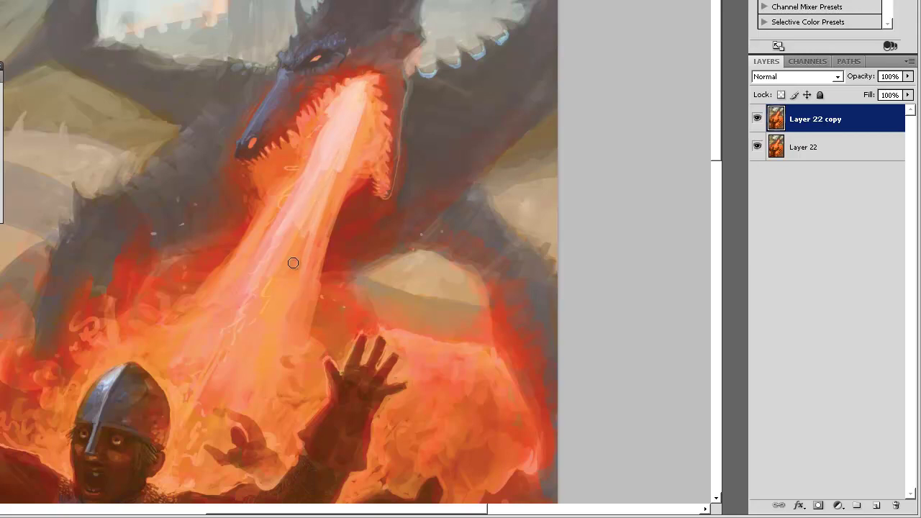
drag(291, 252, 293, 300)
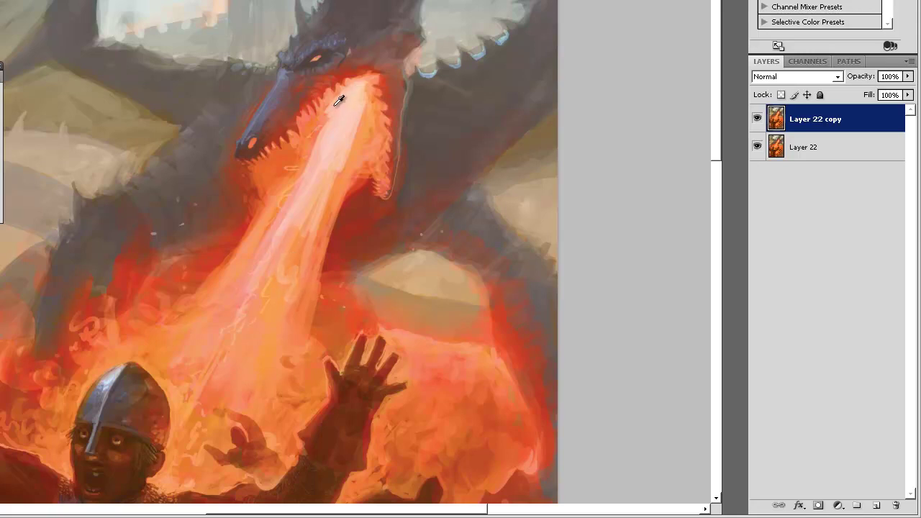
mouse_move(328, 107)
mouse_down()
mouse_move(321, 136)
mouse_move(307, 129)
mouse_move(337, 148)
mouse_up()
drag(284, 179, 292, 167)
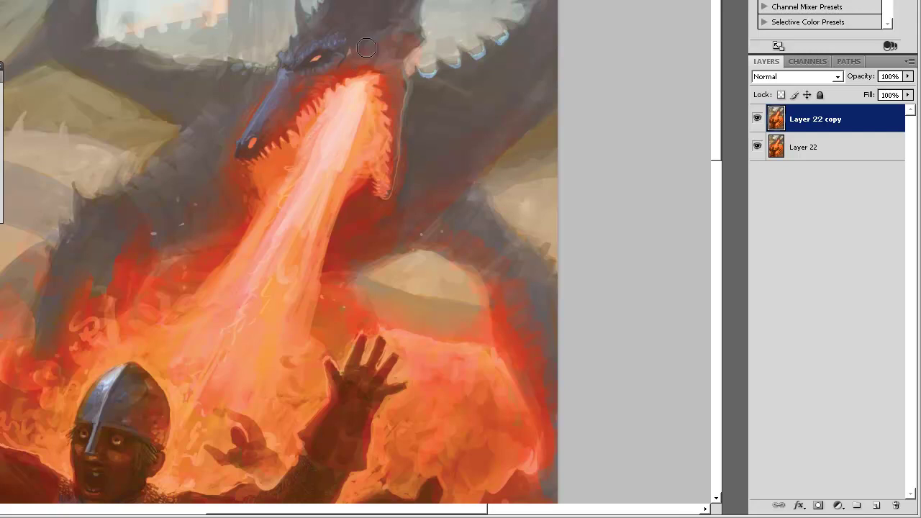
key(ctrl+minus)
key(b)
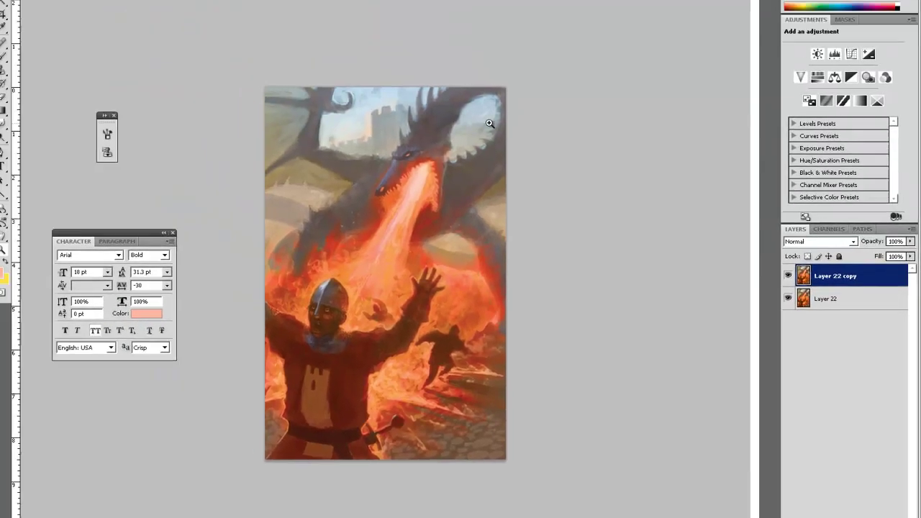
click(529, 122)
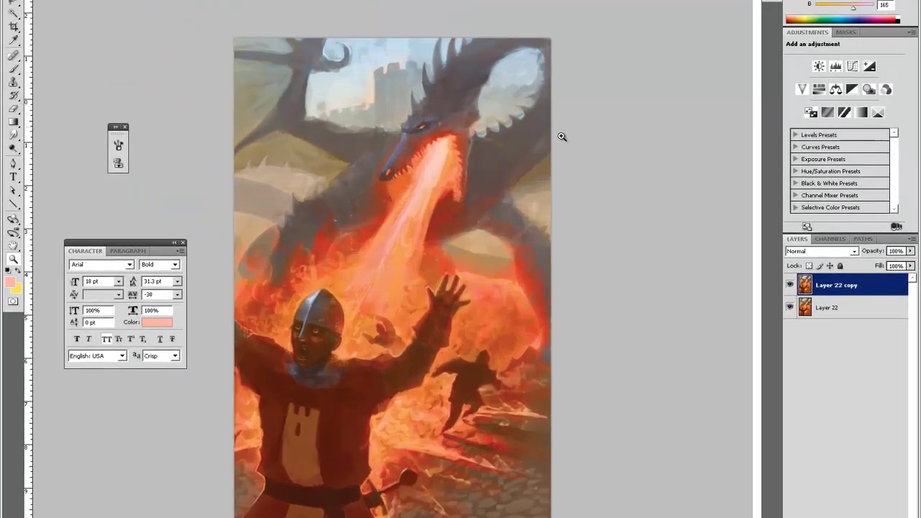
Step: Add a new layer and clean up the neck's edge around the sky opening with a sampled dark grey
key(ctrl+shift+alt+n)
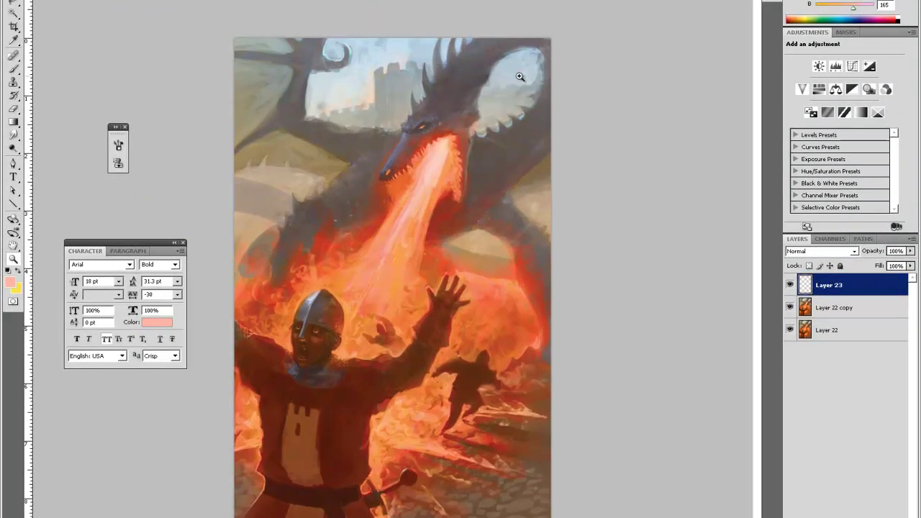
key(ctrl+plus)
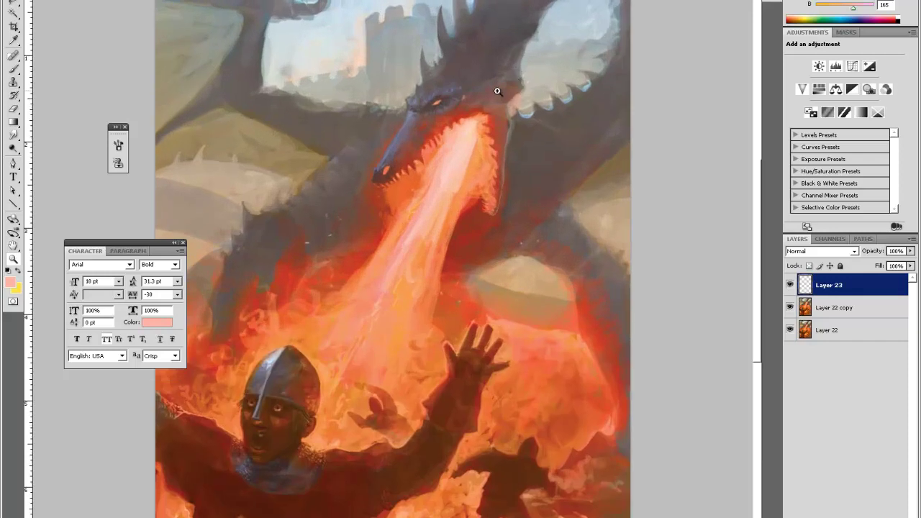
key(i)
click(530, 19)
key(h)
mouse_move(540, 103)
mouse_down()
mouse_move(530, 204)
mouse_move(556, 213)
mouse_up()
key(b)
right_click(544, 180)
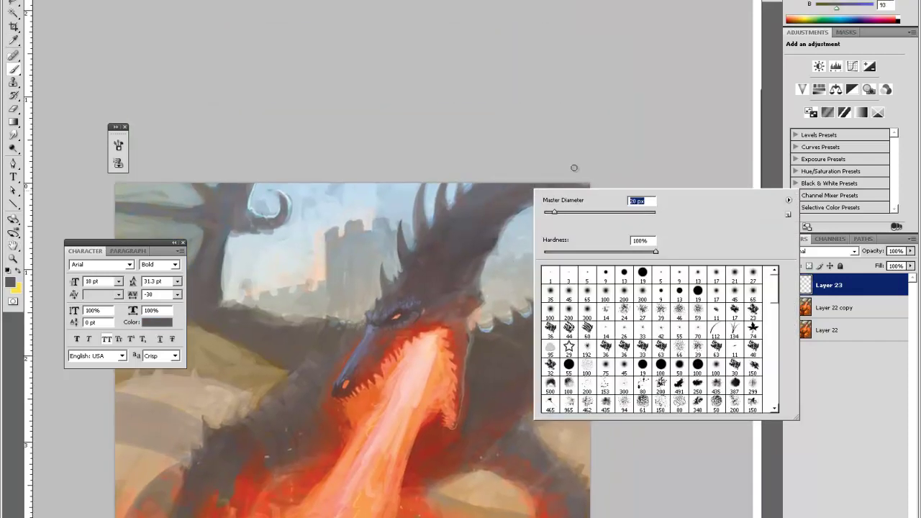
click(589, 143)
drag(490, 258, 480, 290)
mouse_move(500, 231)
mouse_down()
mouse_move(496, 248)
mouse_move(536, 200)
mouse_move(508, 218)
mouse_move(555, 197)
mouse_move(552, 186)
mouse_move(556, 197)
mouse_up()
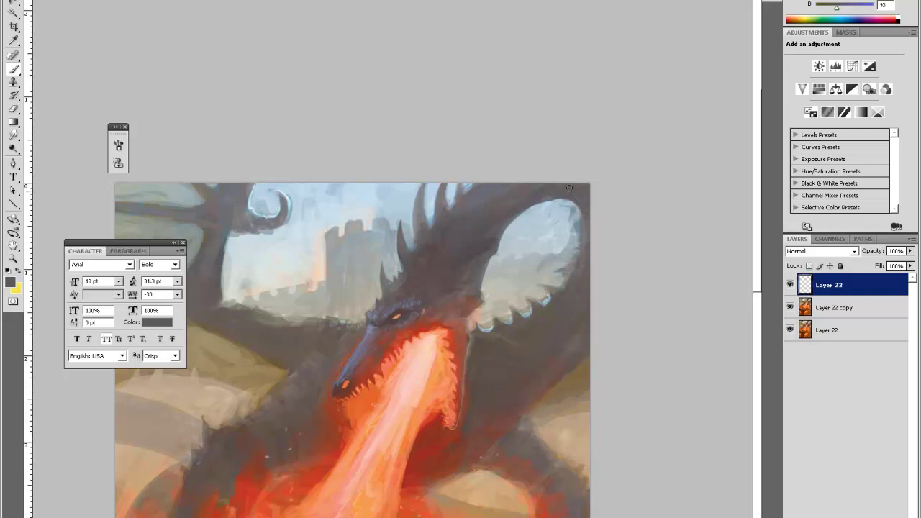
Step: Refine the back of the dragon's jaw and cheek with sampled dark greys and browns
key(i)
click(480, 279)
key(b)
drag(472, 318, 468, 331)
alt+click(465, 311)
alt+click(456, 286)
drag(456, 295, 465, 281)
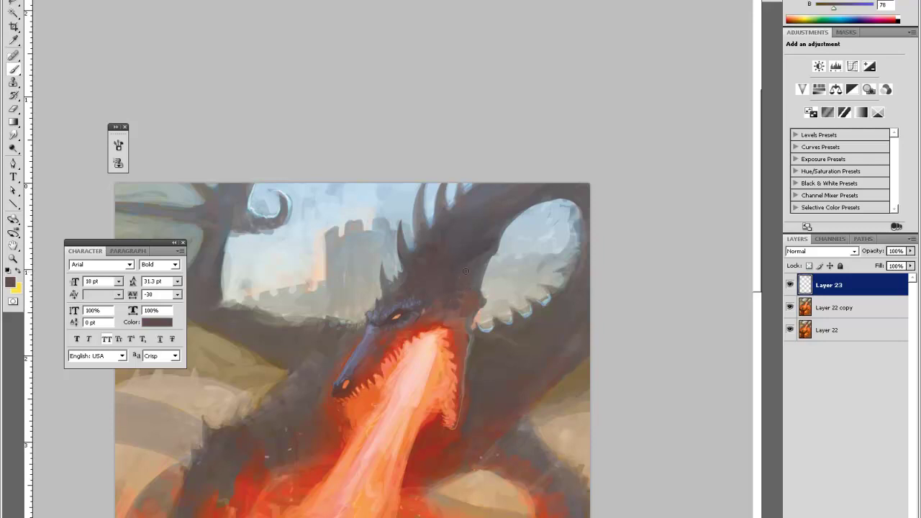
Step: Paint subtle texture on the dragon's neck and behind the jaw with sampled greys and brownish tones
alt+click(469, 248)
mouse_move(479, 245)
mouse_down()
mouse_move(488, 248)
mouse_move(455, 262)
mouse_move(454, 253)
mouse_up()
alt+click(445, 251)
key(alt)
alt+click(440, 301)
alt+click(472, 292)
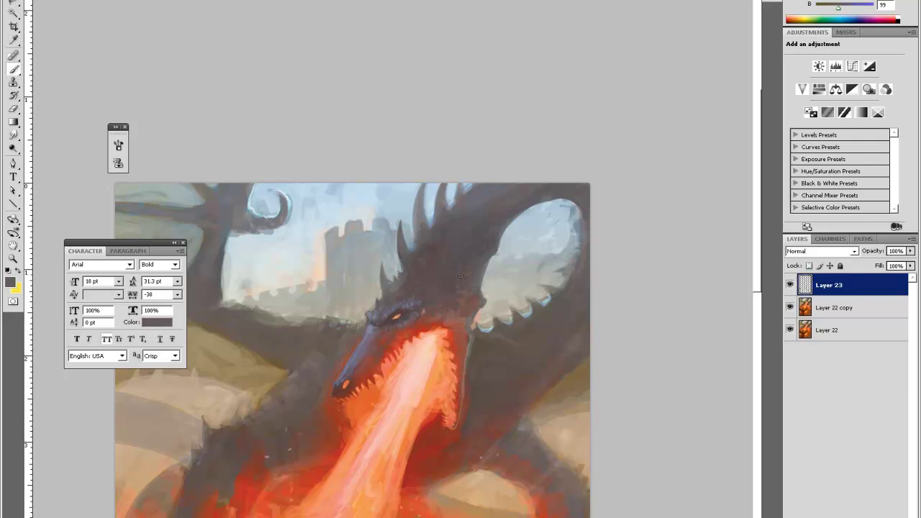
drag(466, 267, 487, 273)
alt+click(472, 311)
alt+click(471, 338)
Step: Examine the reworked head, neck and fire breath in the whole painting and close up
key(ctrl+minus)
key(ctrl+minus)
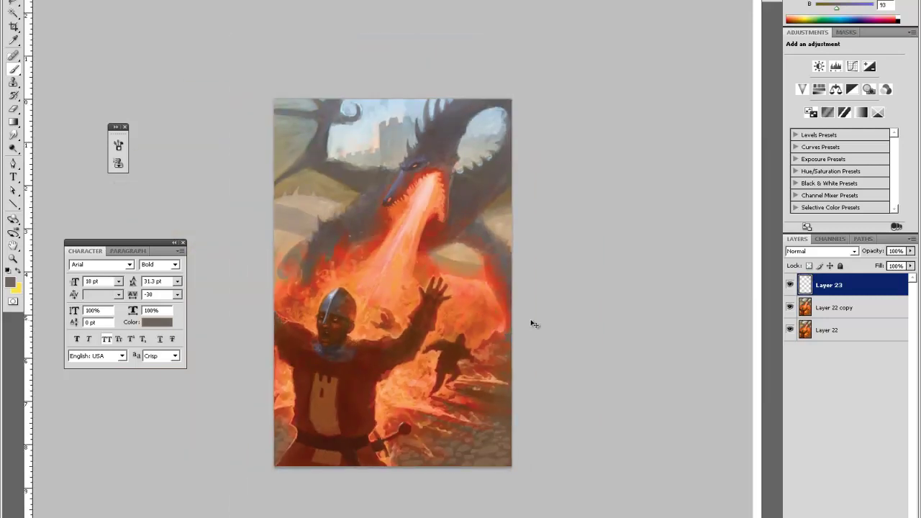
key(z)
click(454, 146)
click(477, 139)
scroll(461, 297, up, 5)
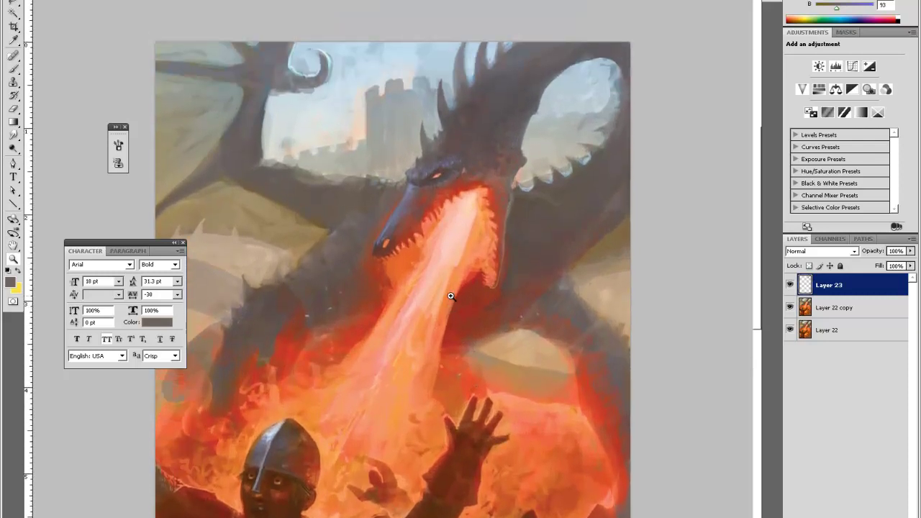
scroll(448, 294, down, 1)
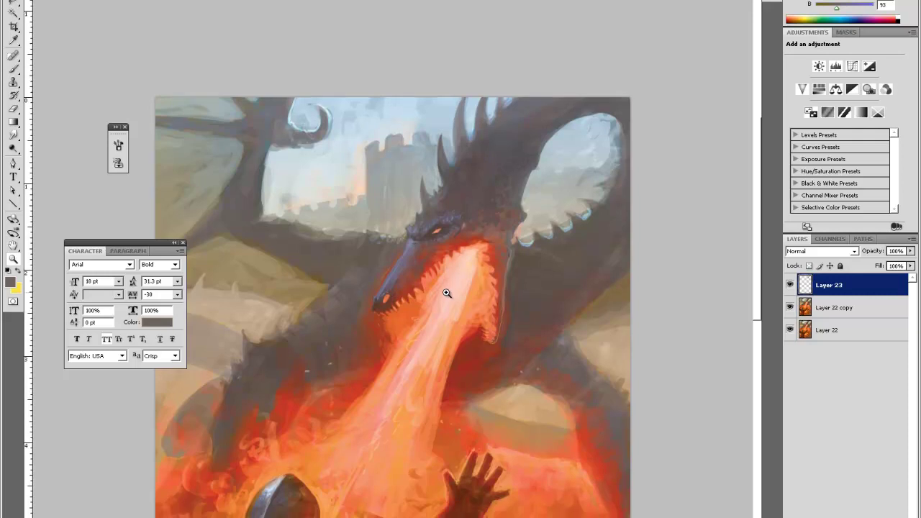
scroll(444, 293, up, 1)
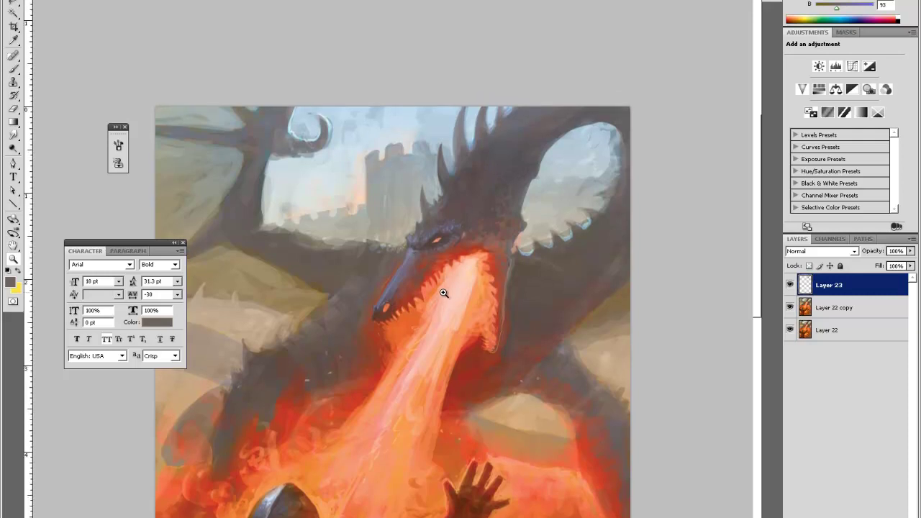
scroll(443, 293, down, 1)
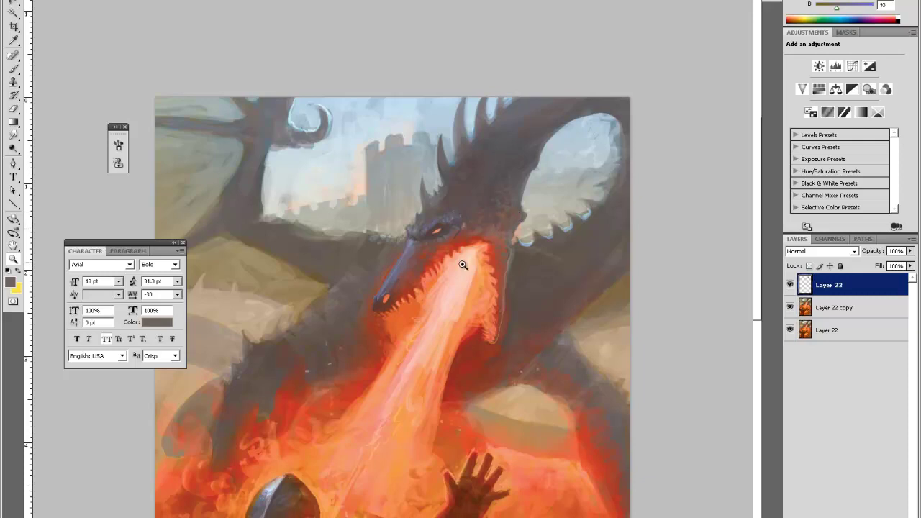
scroll(456, 261, down, 10)
scroll(456, 257, up, 12)
scroll(434, 249, down, 5)
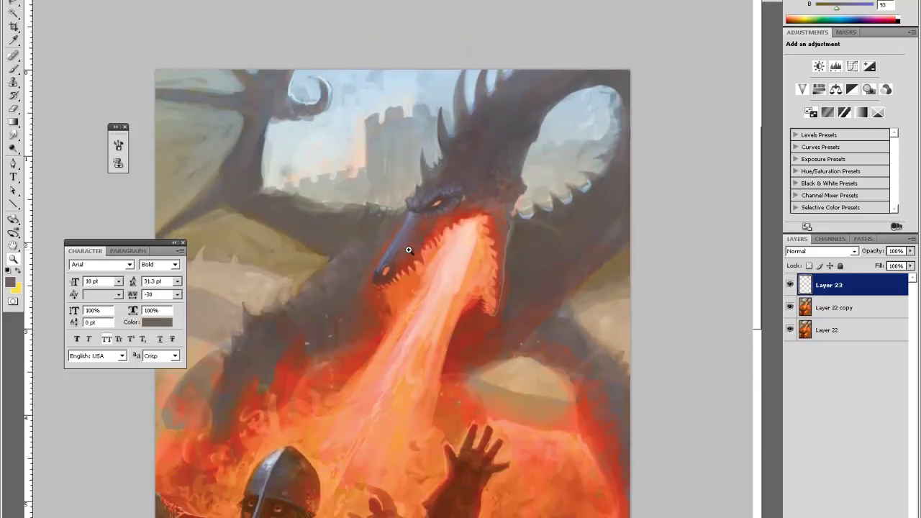
scroll(409, 250, down, 12)
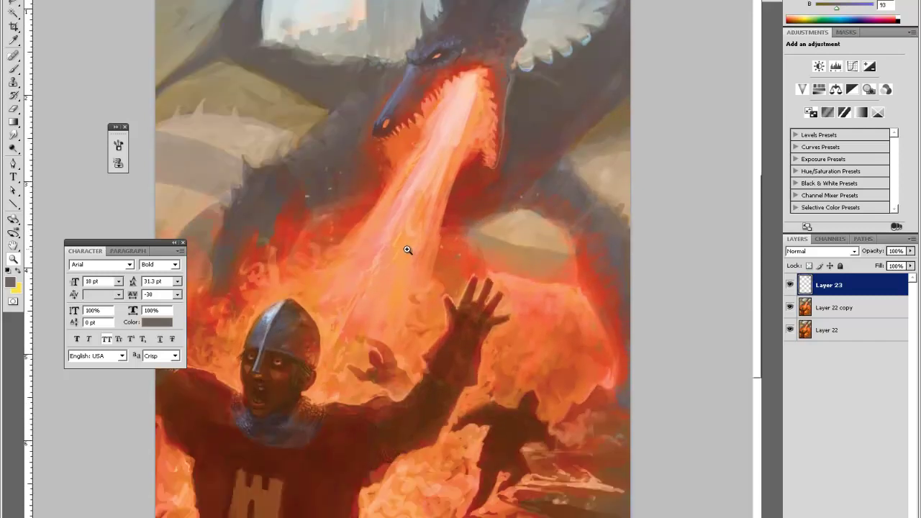
Step: Paint over the flames below the knight's raised hand with sampled oranges and erase stray paint beside the fleeing soldier
key(b)
alt+click(500, 327)
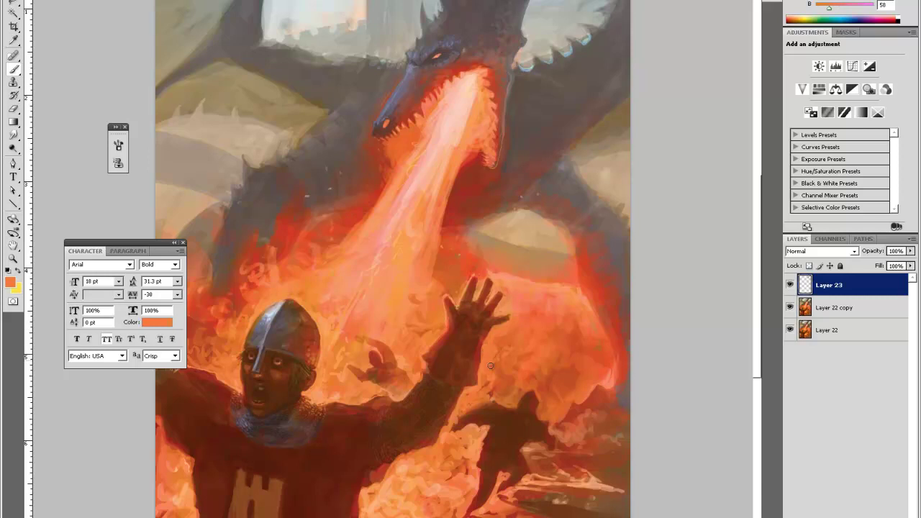
alt+click(495, 356)
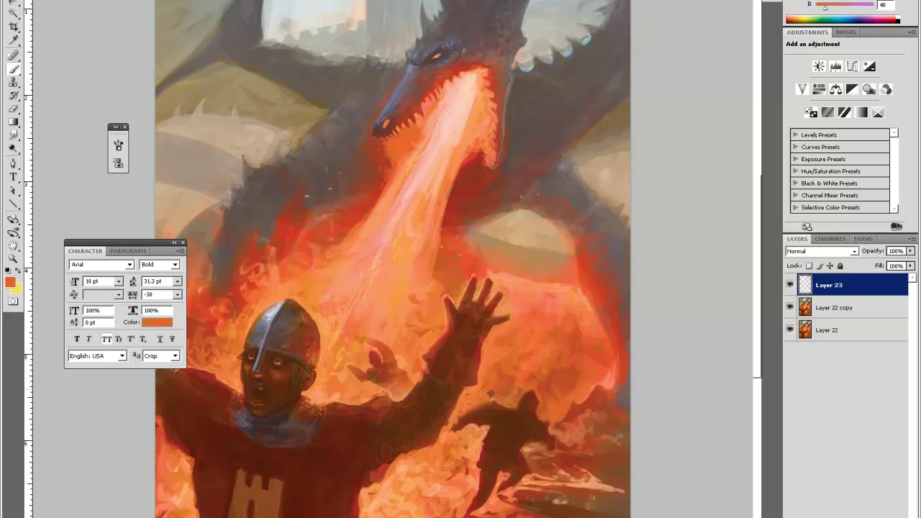
alt+click(464, 397)
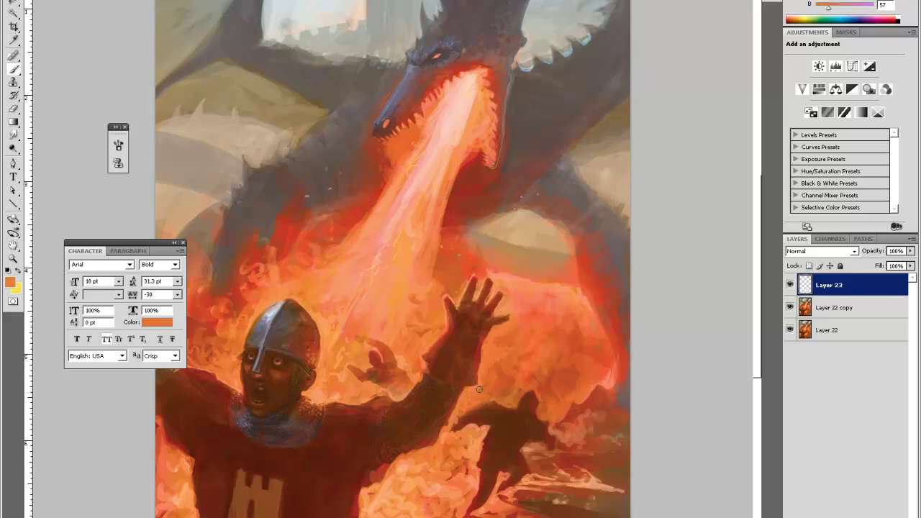
alt+click(468, 419)
alt+click(468, 411)
key(e)
drag(468, 417, 464, 421)
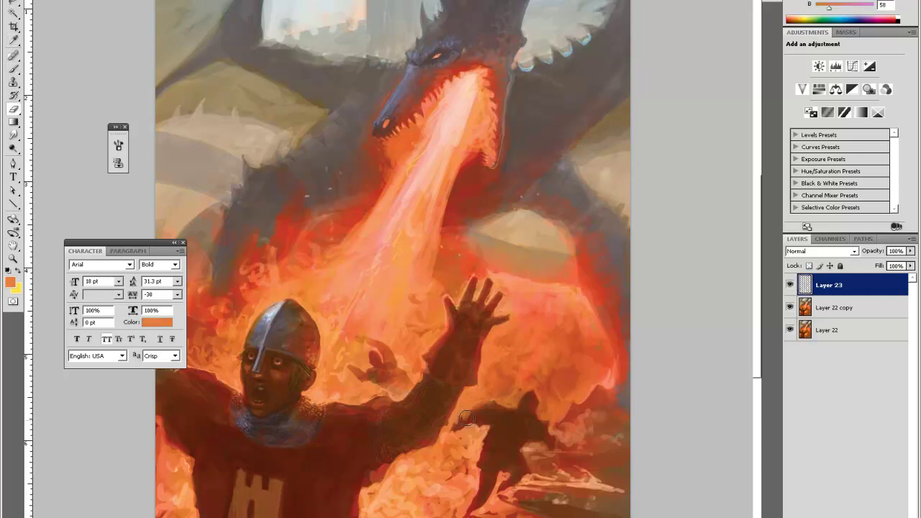
Step: Rework the flames between the knight's arm and the fleeing soldier with sampled oranges, setting the layer's opacity to 50%
key(b)
key(alt)
alt+click(444, 441)
alt+click(475, 402)
key(i)
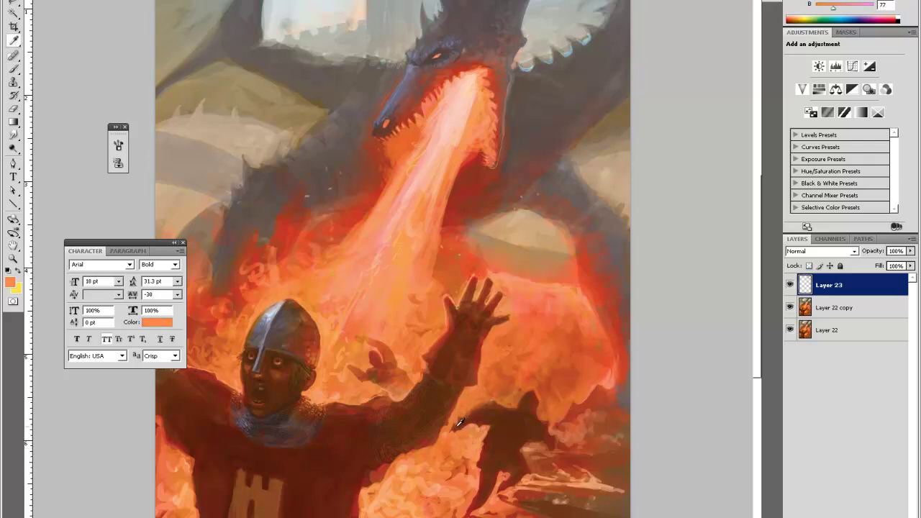
key(4)
key(b)
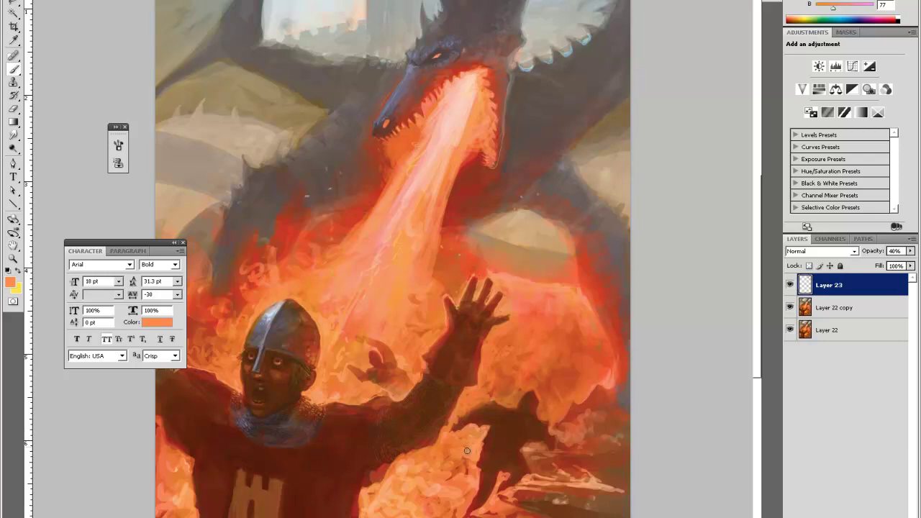
alt+click(468, 435)
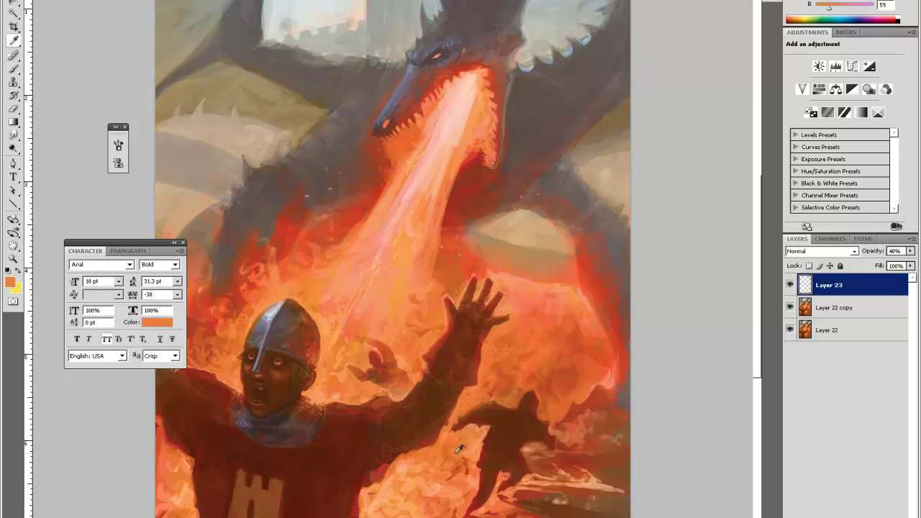
alt+click(450, 450)
key(5)
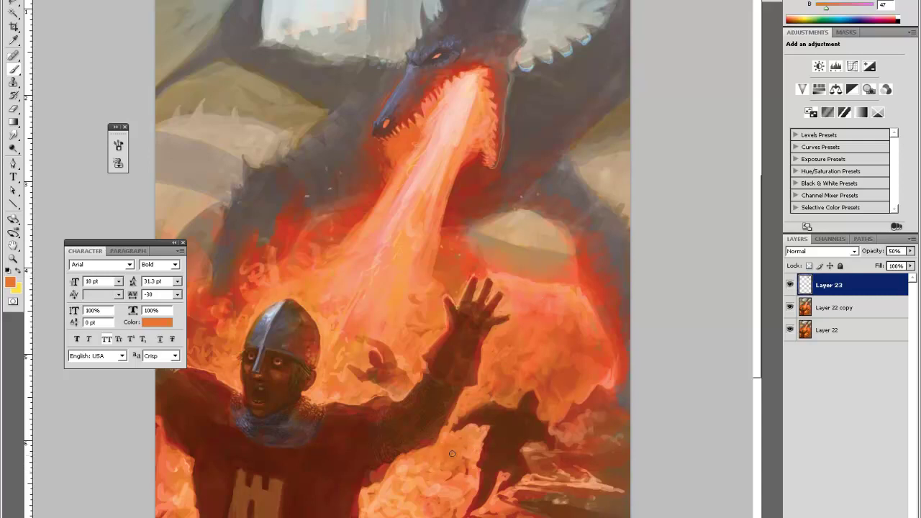
Step: Paint lighter sampled orange into the flames beside the knight's torso and set the layer's opacity to 100%
key(i)
click(422, 478)
key(b)
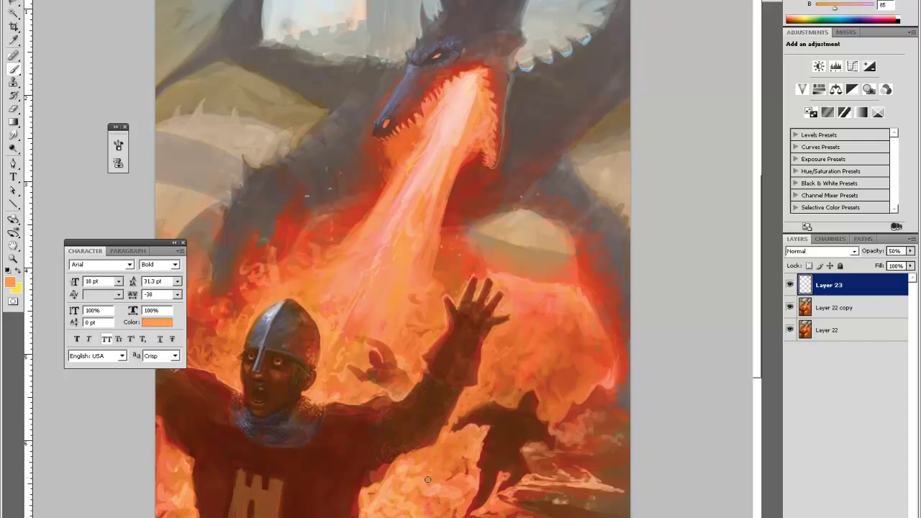
alt+click(390, 485)
mouse_move(394, 476)
mouse_down()
mouse_move(402, 460)
mouse_move(371, 503)
mouse_up()
key(i)
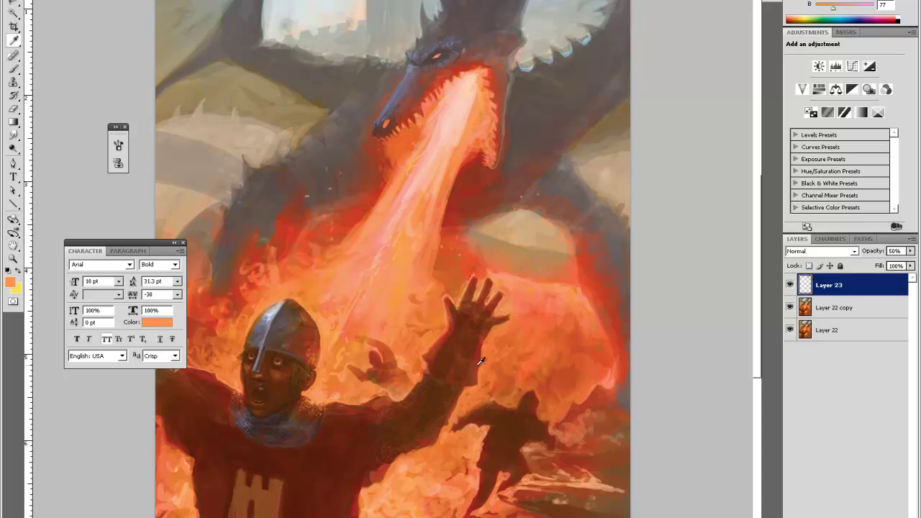
key(0)
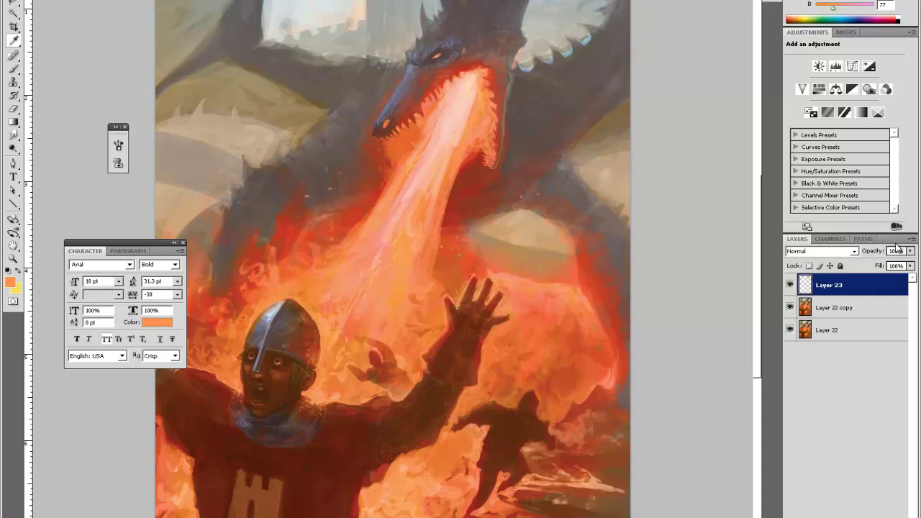
Step: Soften the fire under the knight's raised arm with light and mid oranges sampled from the surrounding flames
click(426, 484)
key(b)
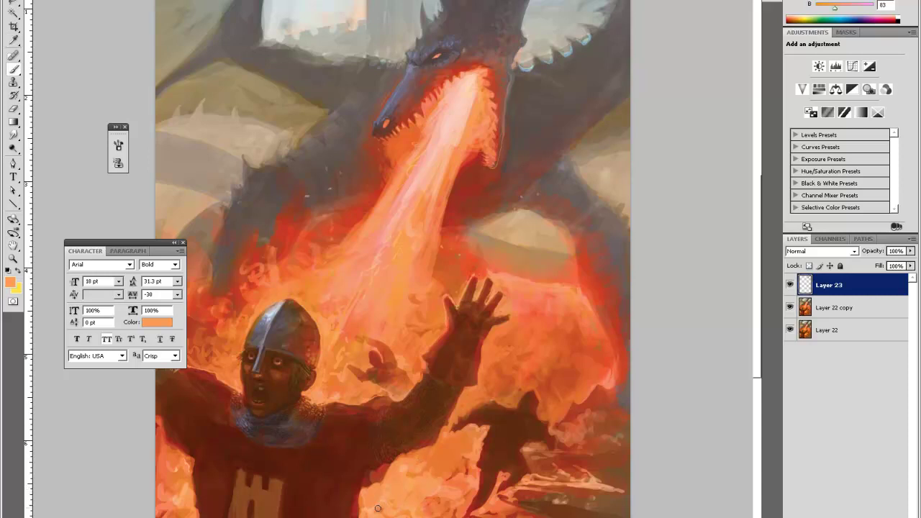
alt+click(433, 481)
alt+click(441, 459)
key(e)
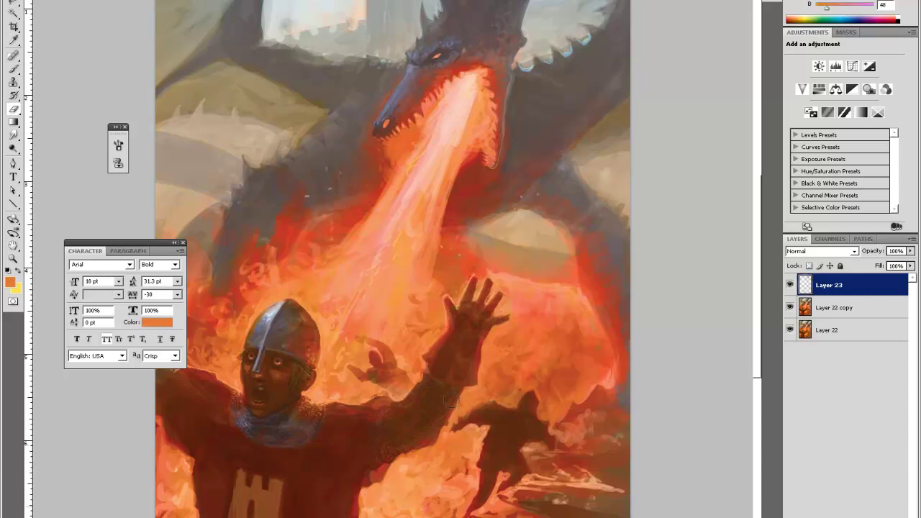
key(i)
key(e)
key(b)
alt+click(463, 463)
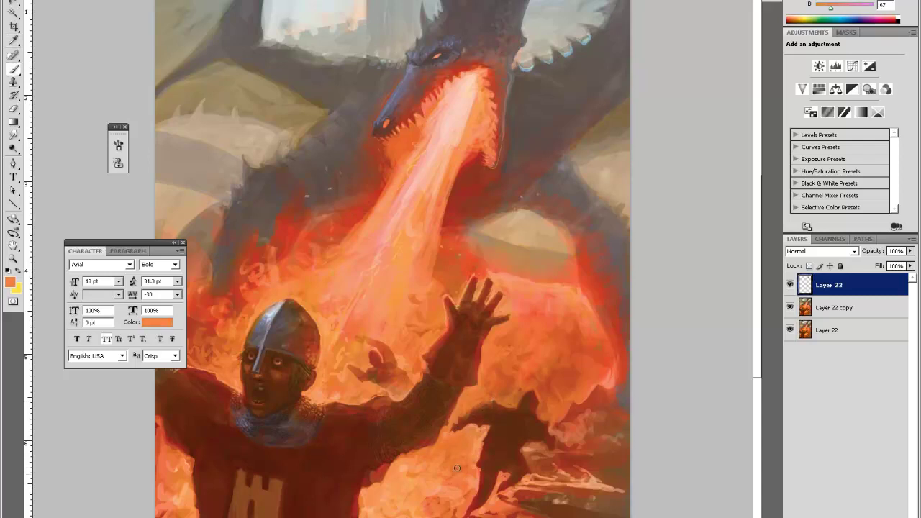
Step: Touch up the fire around the knight's raised arm and hand with sampled dark and light oranges
alt+click(492, 358)
alt+click(494, 362)
alt+click(504, 379)
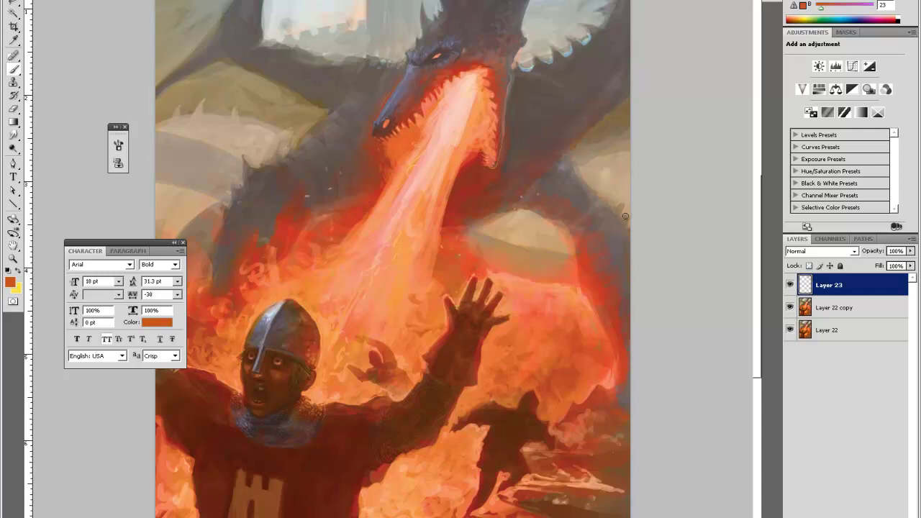
alt+click(371, 507)
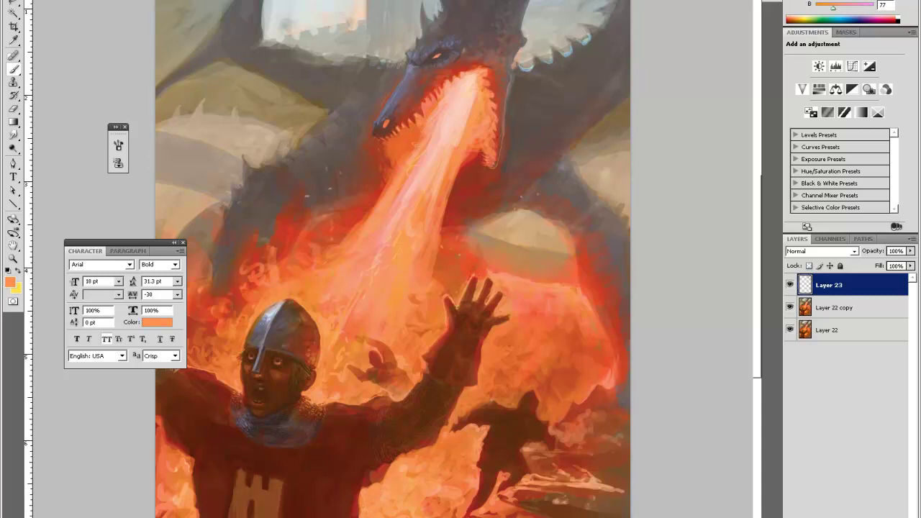
alt+click(333, 362)
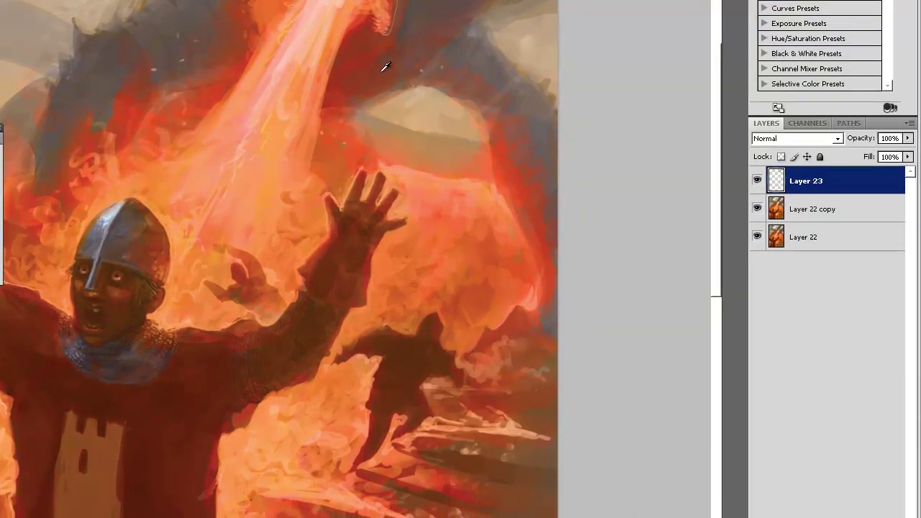
mouse_move(288, 225)
mouse_down()
mouse_move(277, 241)
mouse_move(287, 258)
mouse_up()
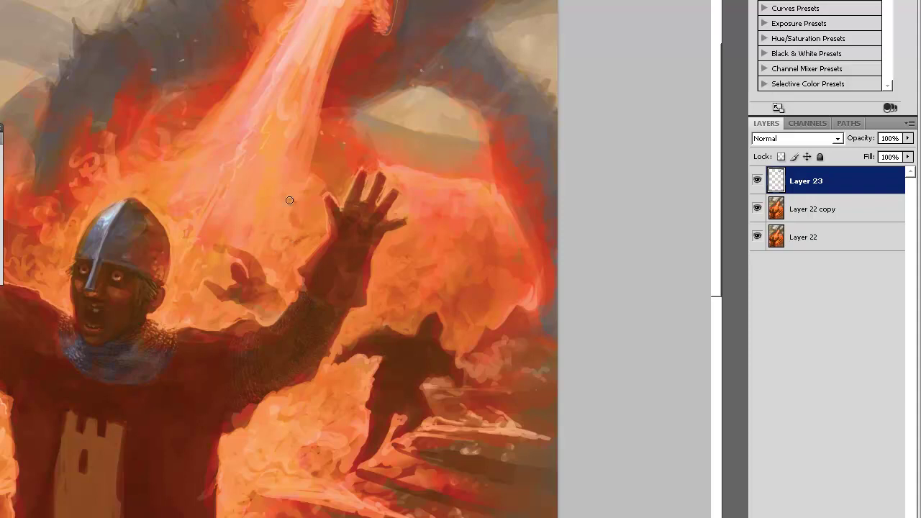
Step: Examine the reworked flames around the knight in the whole painting and close up
scroll(290, 200, down, 3)
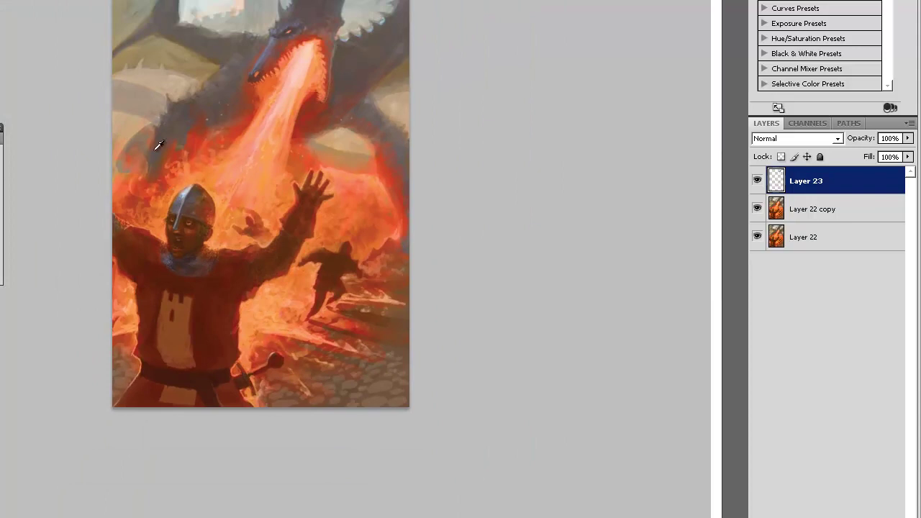
scroll(309, 173, up, 2)
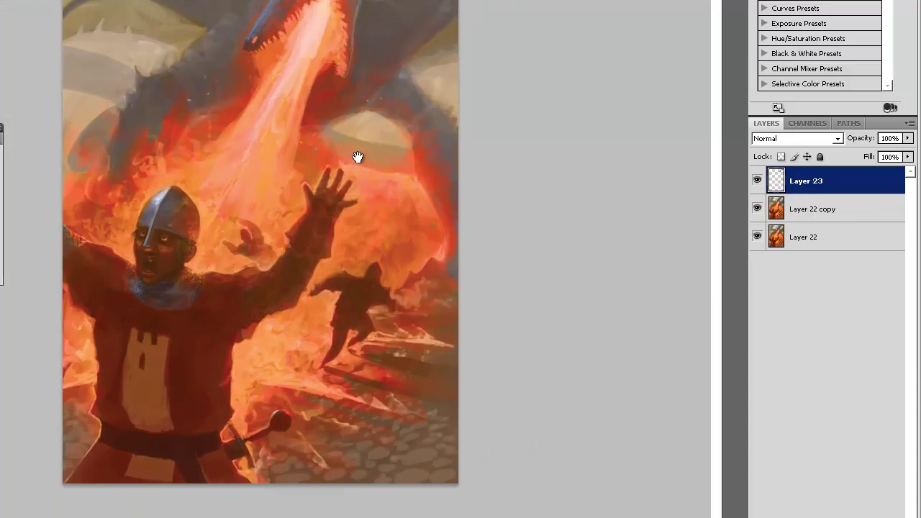
scroll(196, 270, up, 2)
drag(350, 316, 589, 269)
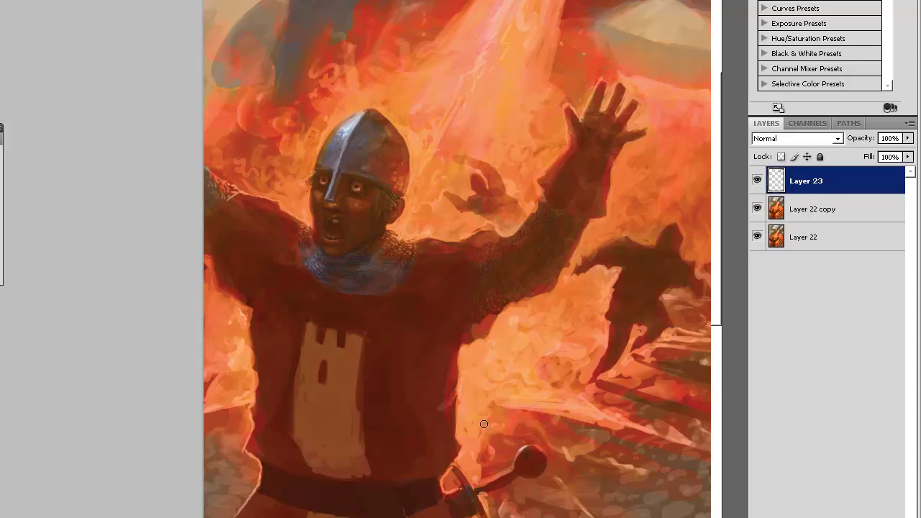
key(space)
mouse_move(518, 282)
mouse_down()
mouse_move(537, 352)
mouse_move(481, 416)
mouse_move(479, 339)
mouse_move(469, 372)
mouse_move(492, 370)
mouse_move(383, 373)
mouse_up()
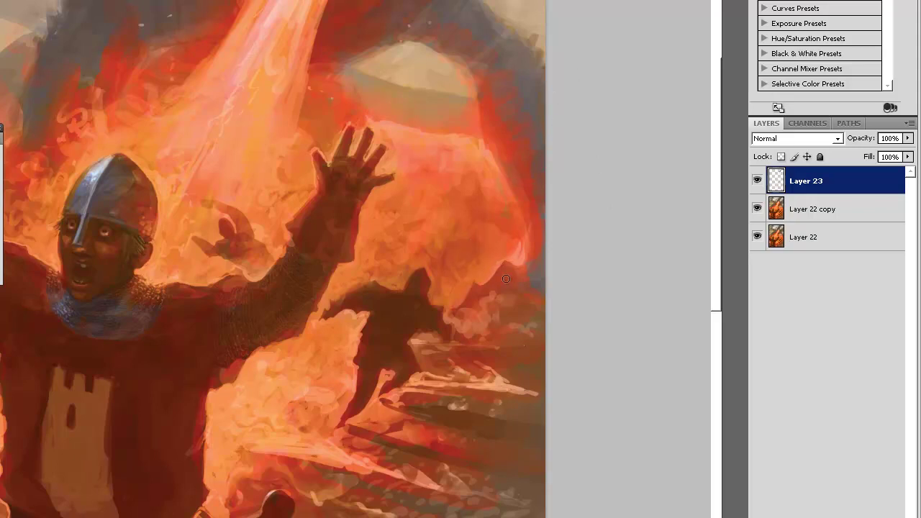
key(ctrl+minus)
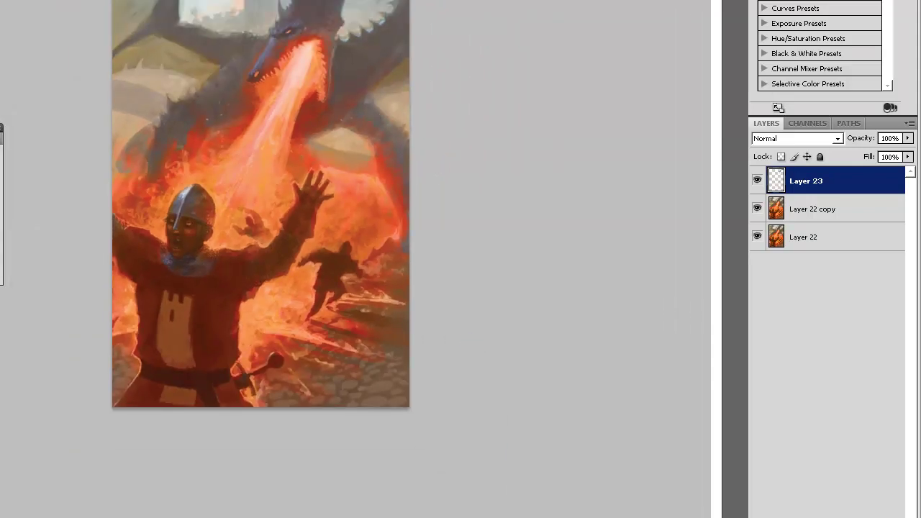
Step: Paint small spikes along the pale ridge below the dragon's wing, using sampled tan and olive tones and a small brush
ctrl+click(220, 51)
ctrl+click(238, 50)
drag(444, 101, 705, 270)
drag(409, 193, 245, 158)
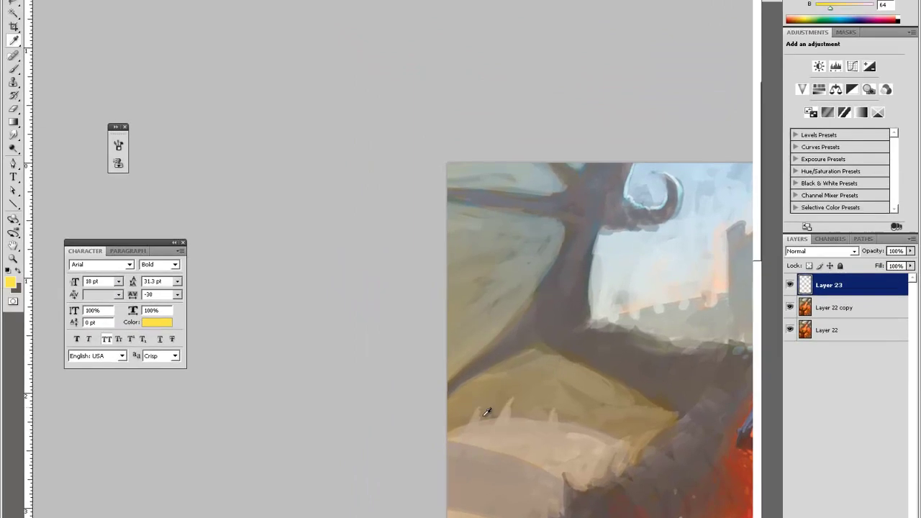
alt+click(486, 412)
right_click(476, 383)
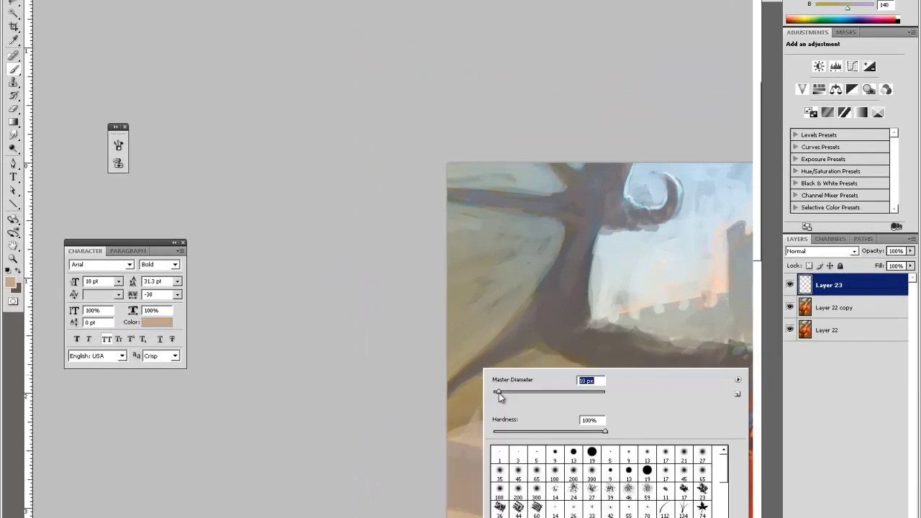
click(448, 436)
drag(456, 429, 460, 430)
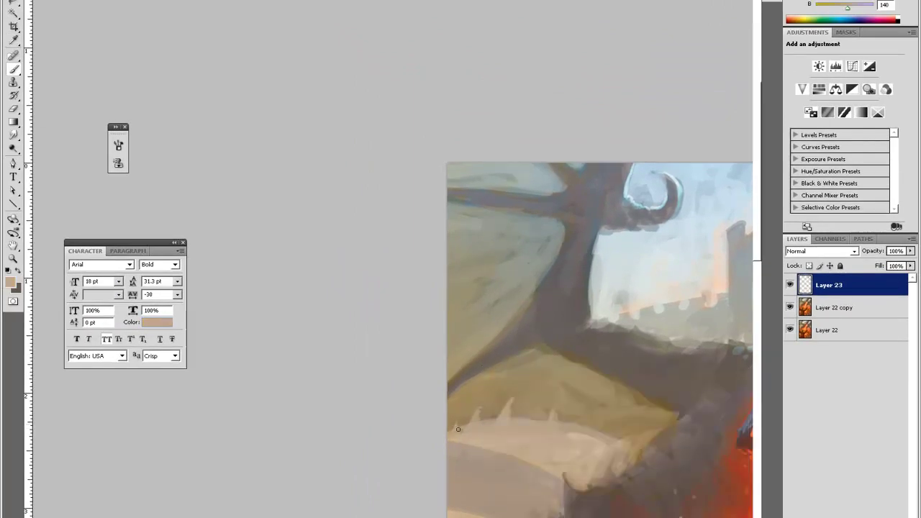
key(alt)
alt+click(488, 400)
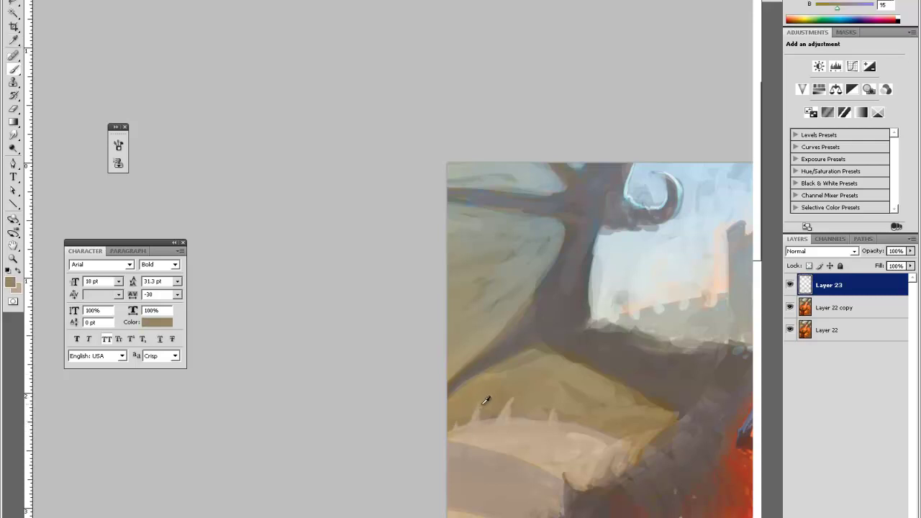
alt+click(485, 418)
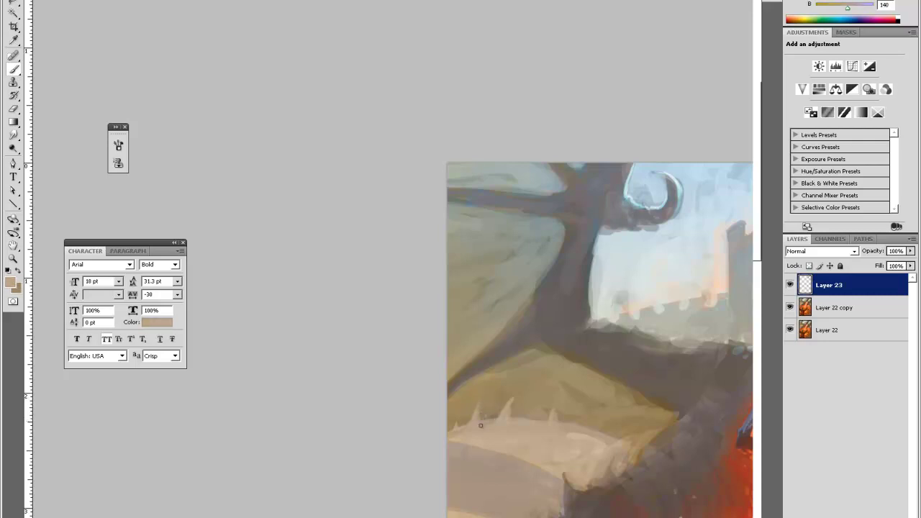
Step: Paint and trim the spiky treetops along the pale hill's ridge below the dragon's wing, using olive-brown and tan sampled from the hillside
alt+click(490, 410)
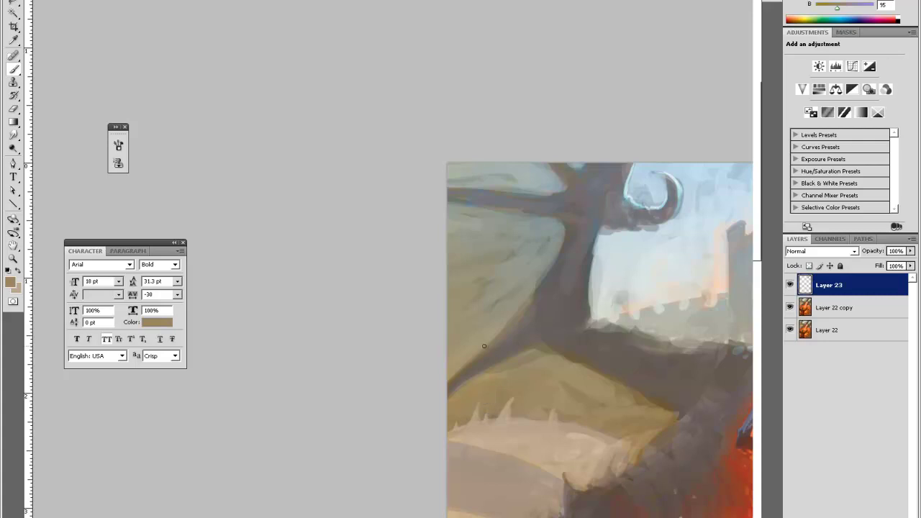
key(x)
mouse_move(511, 394)
mouse_down()
mouse_move(501, 416)
mouse_move(511, 396)
mouse_move(510, 408)
mouse_up()
key(x)
key(ctrl+z)
alt+click(509, 412)
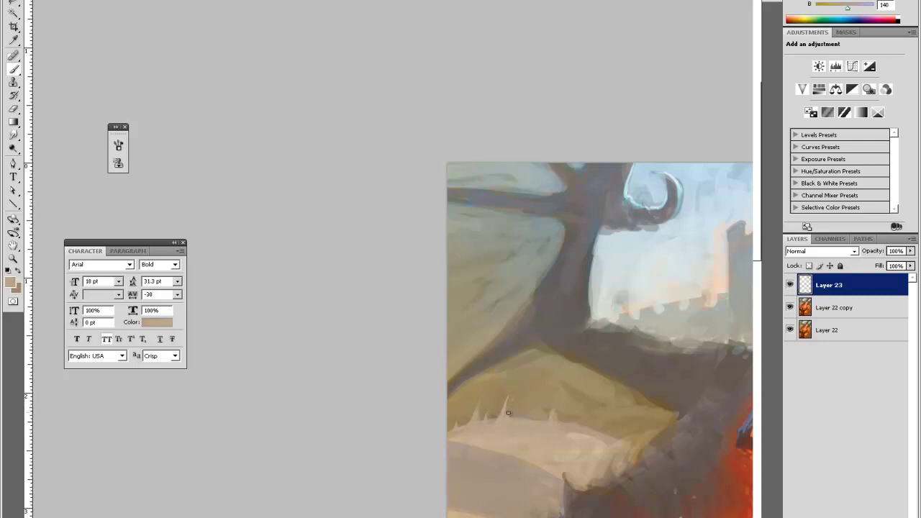
alt+click(522, 417)
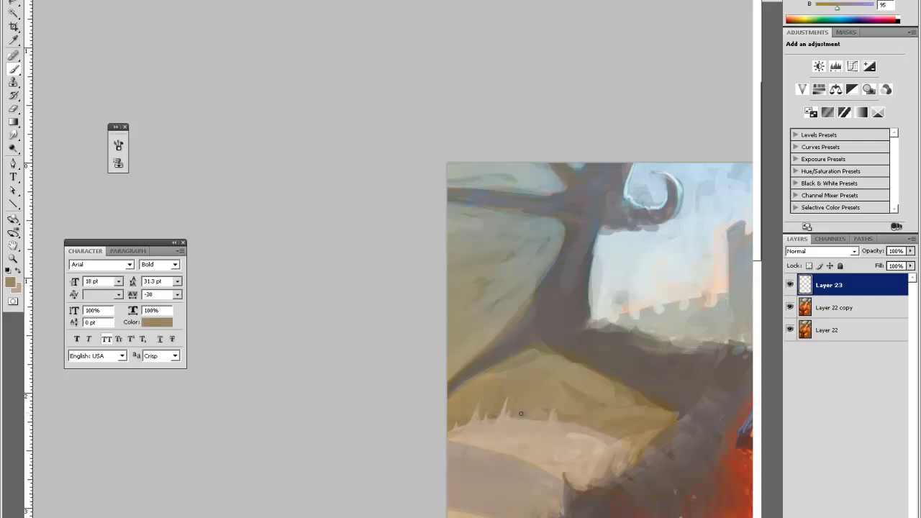
alt+click(524, 423)
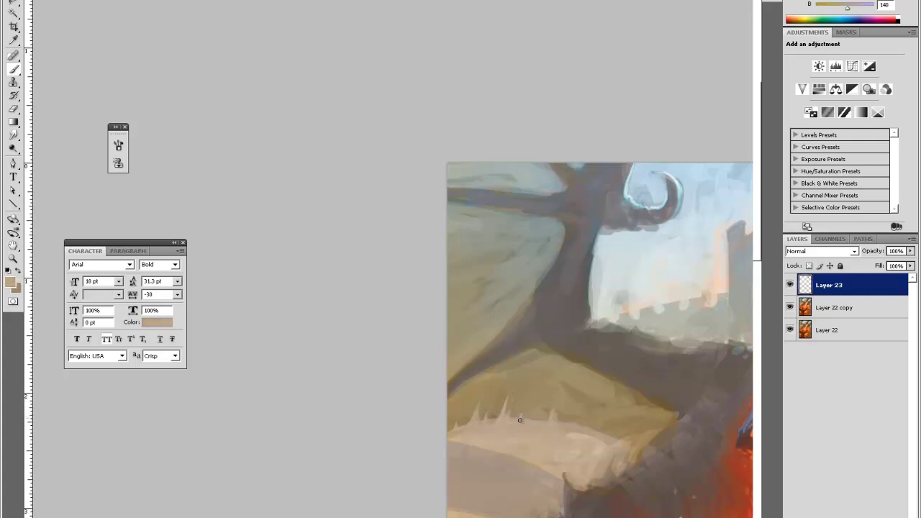
Step: Extend the small treetops and refine the pale hill's ridge toward the dragon's body with sampled tan and olive-brown
alt+click(555, 410)
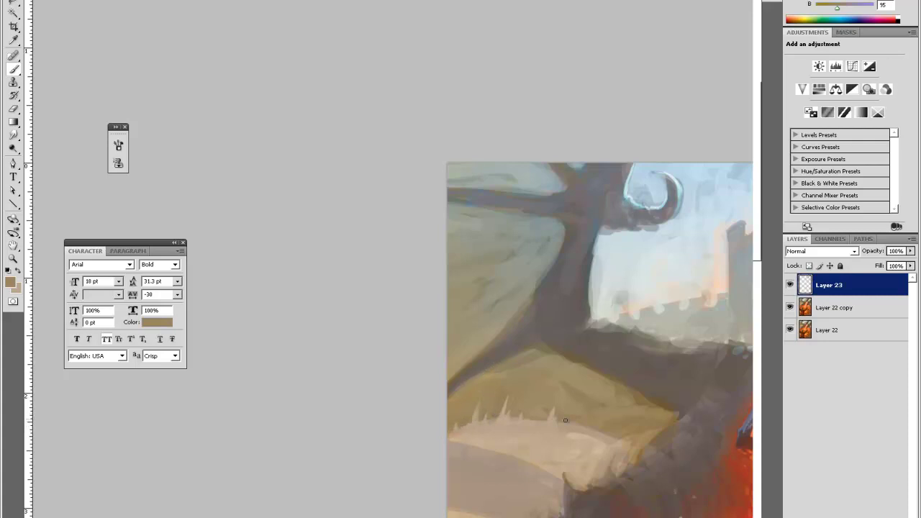
alt+click(579, 420)
alt+click(581, 425)
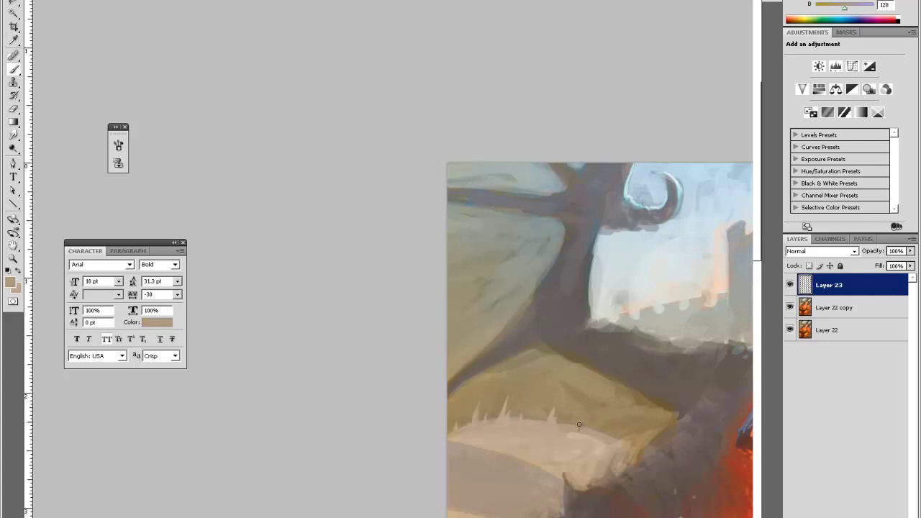
alt+click(625, 401)
alt+click(604, 426)
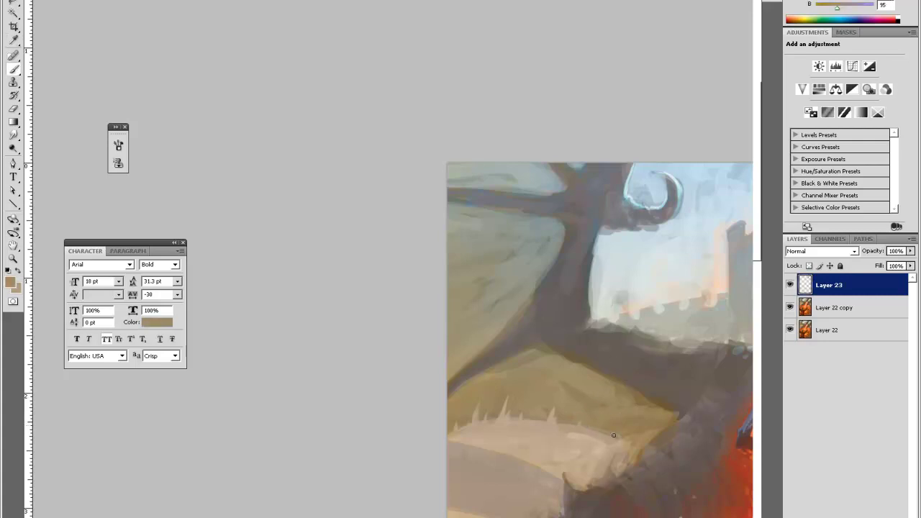
alt+click(625, 439)
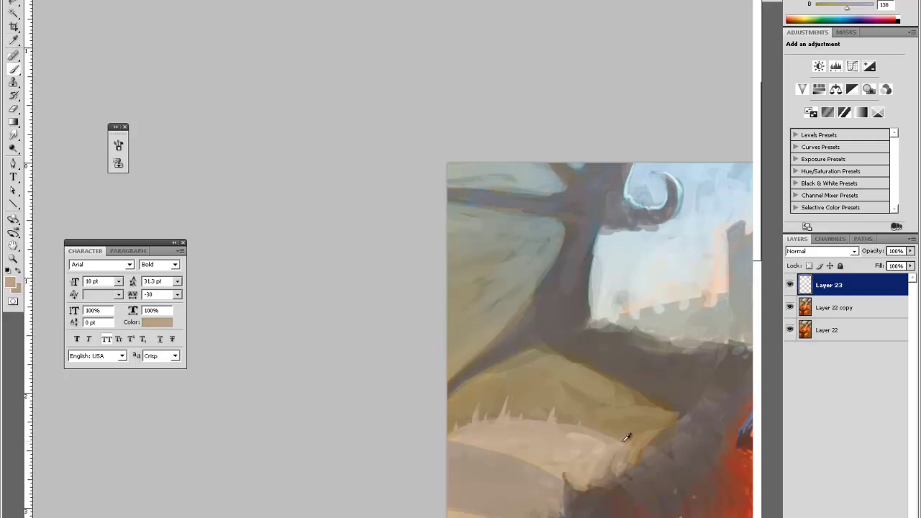
alt+click(638, 435)
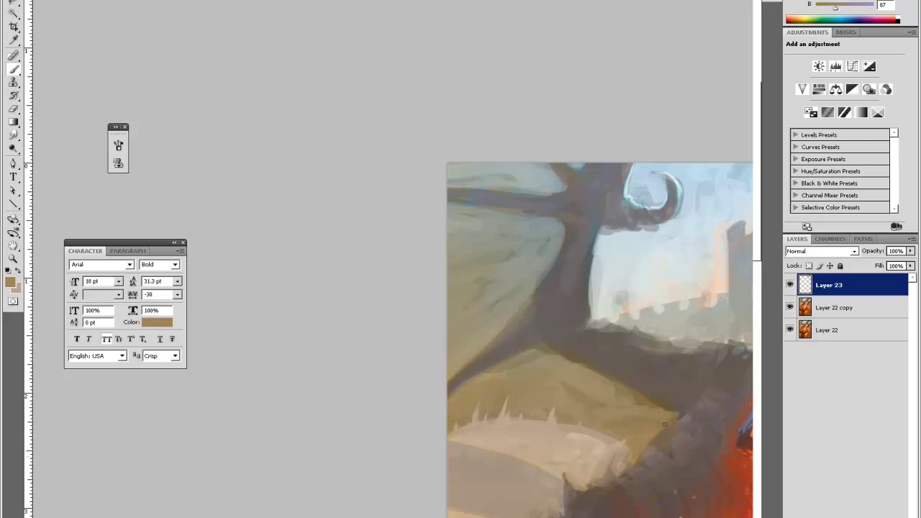
Step: Retouch the olive hill's crest and the wing membrane above it with colours sampled from each area
alt+click(561, 358)
alt+click(514, 238)
alt+click(508, 241)
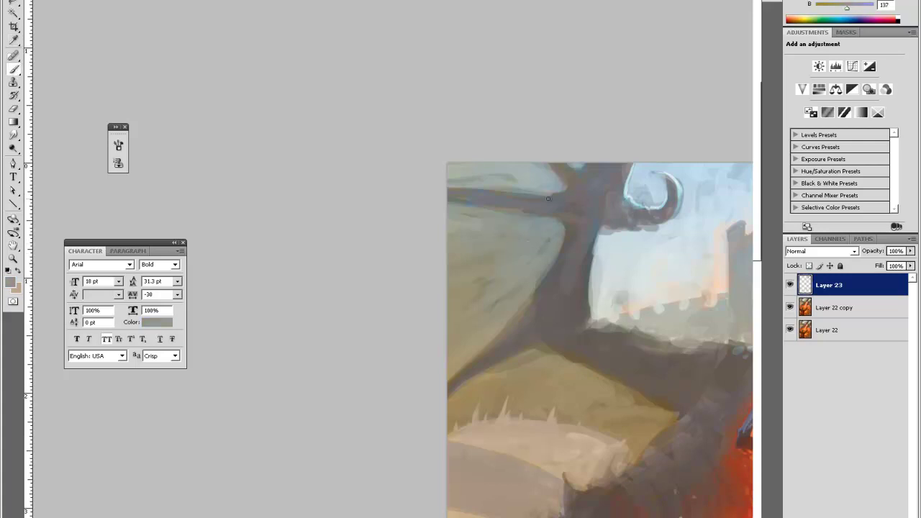
Step: Paint small spiky treetops along the ridge of the pale hill at the painting's right edge with sampled tan and brown
key(ctrl+minus)
key(ctrl+minus)
key(ctrl+minus)
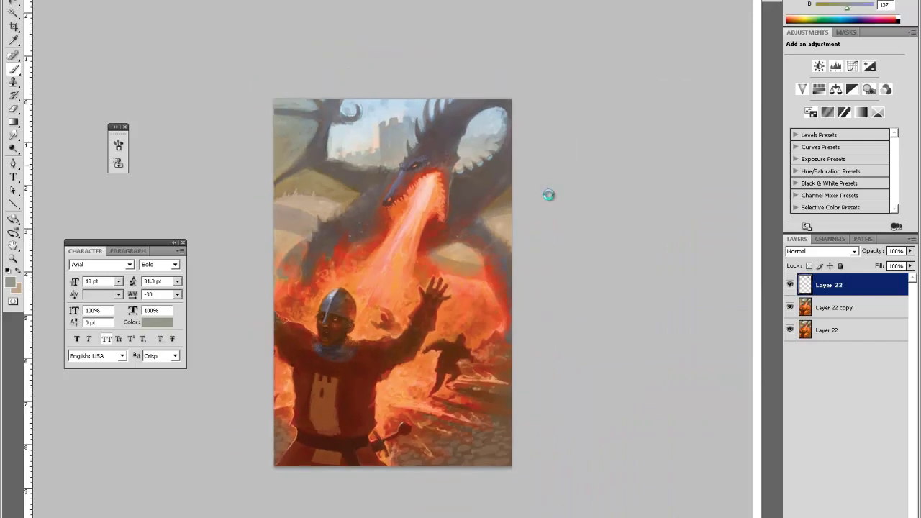
key(z)
click(571, 187)
click(571, 187)
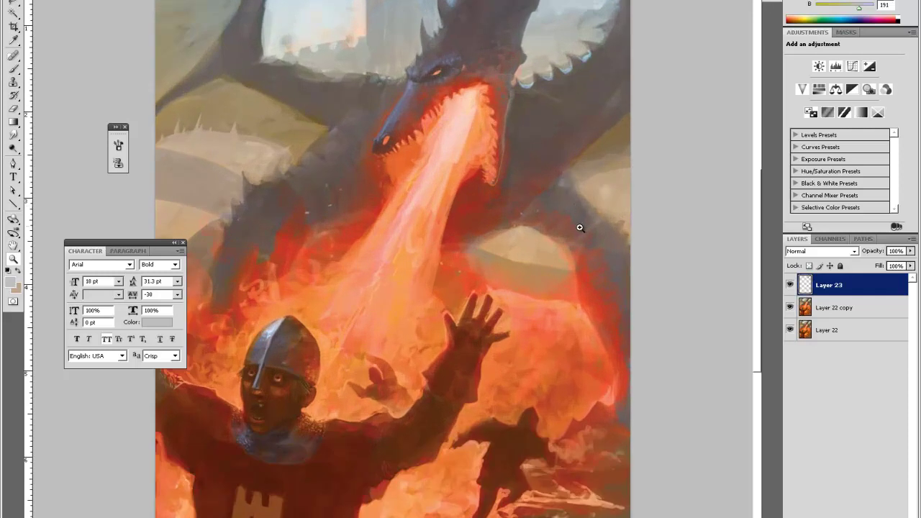
key(h)
drag(554, 301, 514, 355)
drag(535, 301, 484, 348)
key(i)
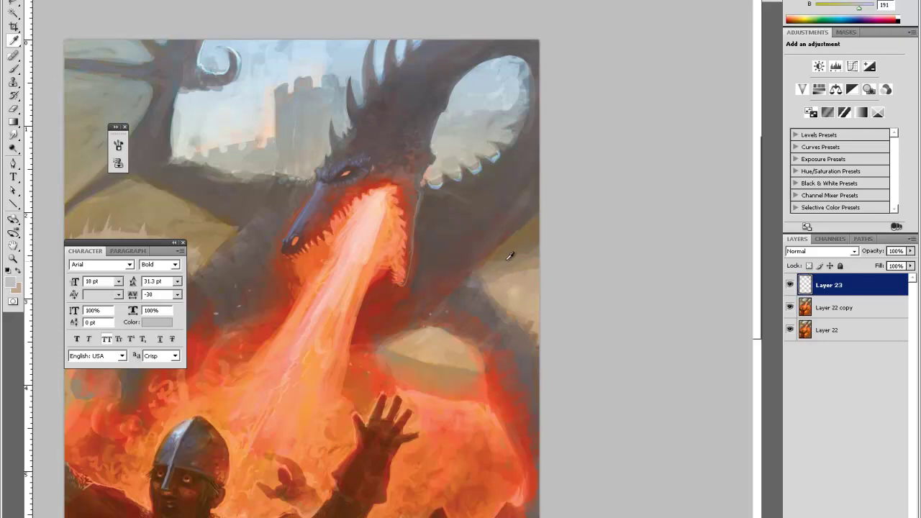
click(506, 270)
key(e)
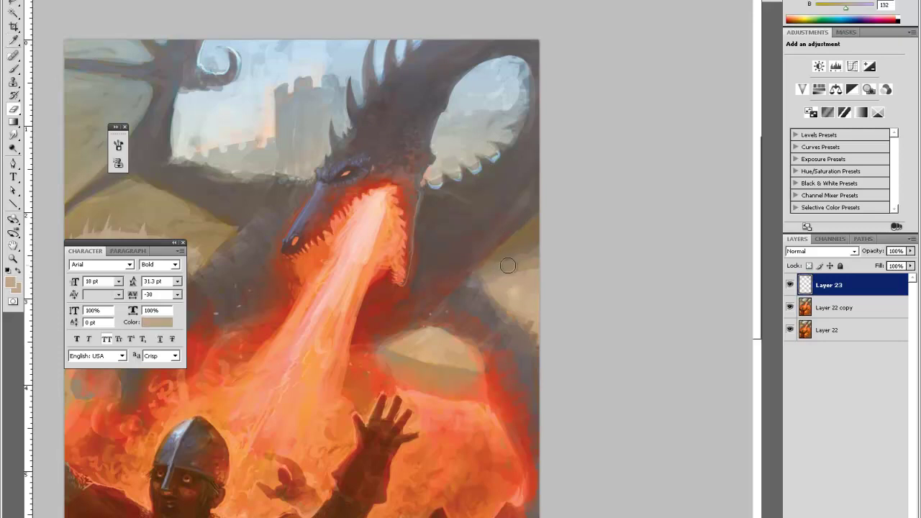
key(b)
alt+click(511, 264)
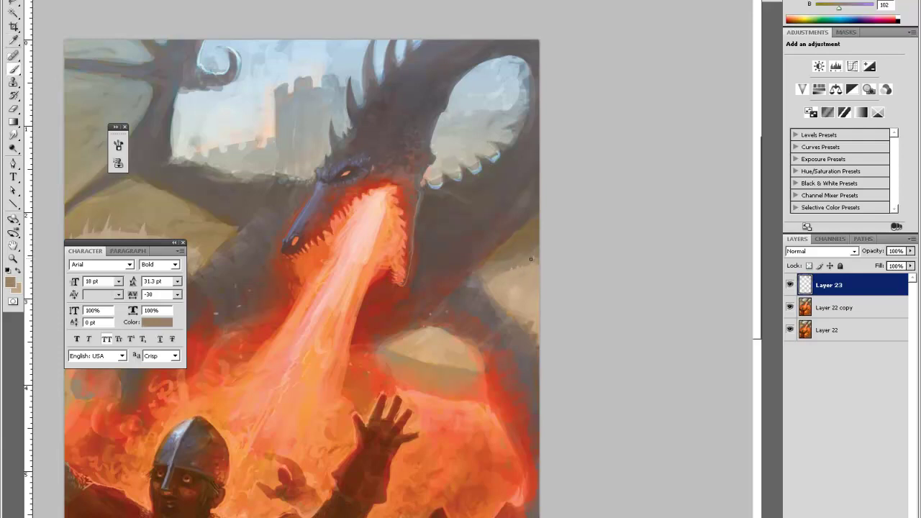
Step: Refine the crest of the small hill beneath the dragon's foreleg with sampled tan and a lighter peach
key(j)
key(b)
alt+click(445, 331)
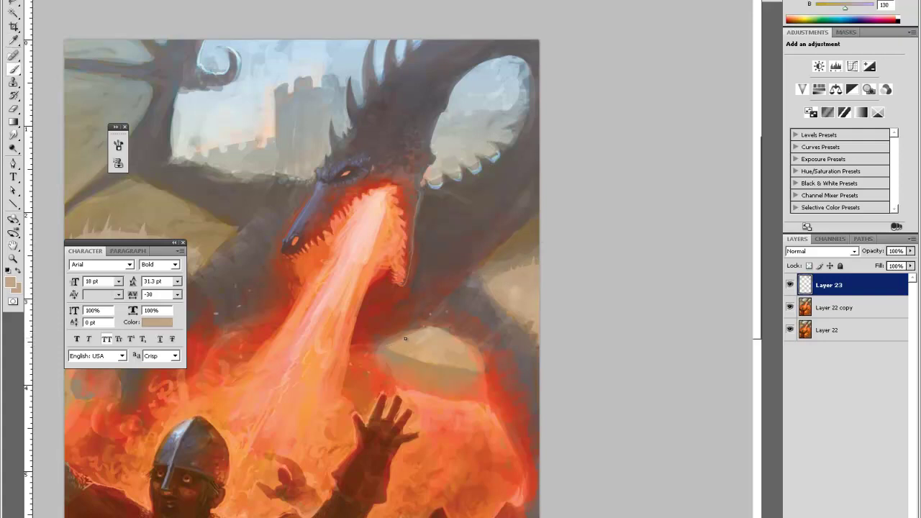
alt+click(401, 346)
alt+click(430, 324)
alt+click(435, 333)
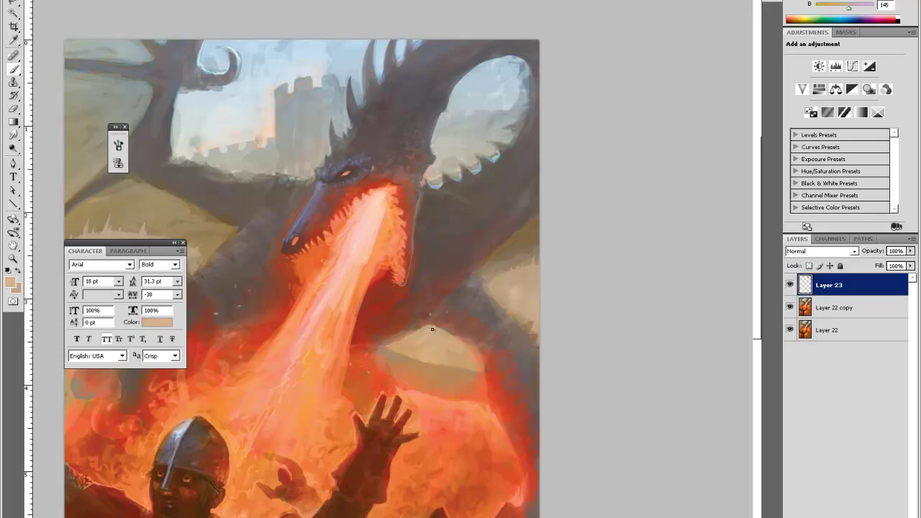
Step: Clean up the edges of the two pale hills against the dragon's foreleg with sampled tan, orange and reddish brown
alt+click(489, 284)
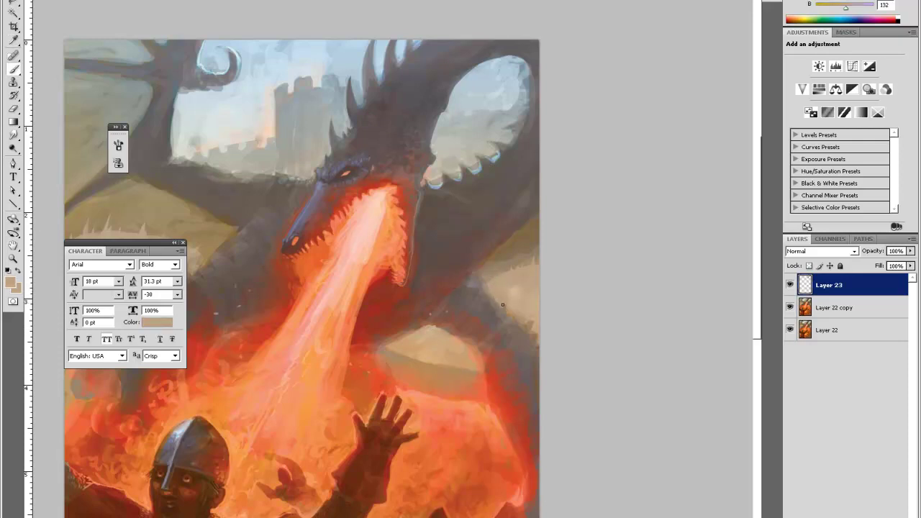
alt+click(514, 292)
alt+click(447, 329)
alt+click(464, 349)
alt+click(468, 360)
alt+click(472, 355)
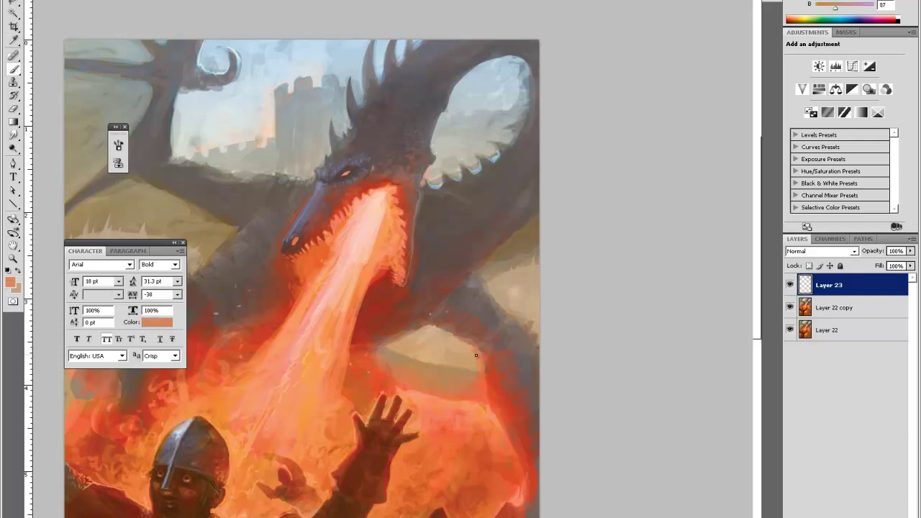
alt+click(476, 347)
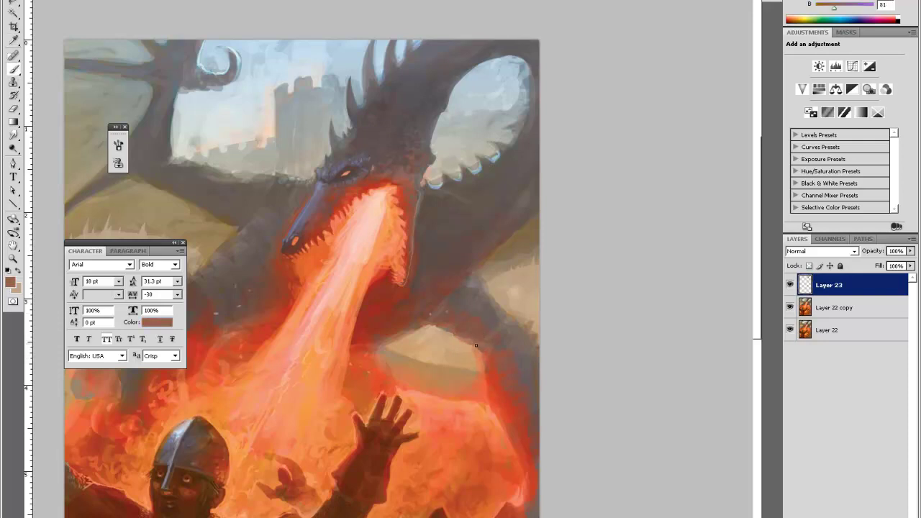
Step: Paint a darker line of trees on the lower slope of the right-edge hill, alternating sampled grey-brown and light tan
alt+click(524, 318)
alt+click(532, 321)
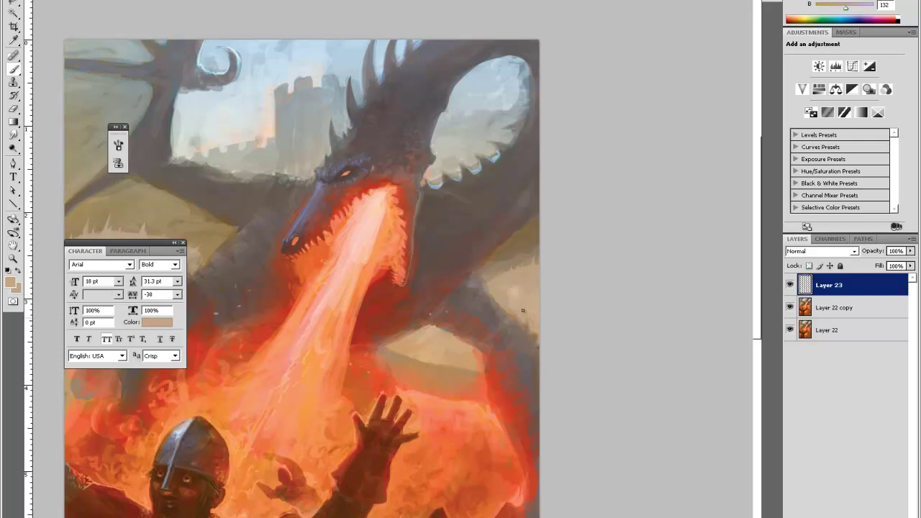
alt+click(524, 320)
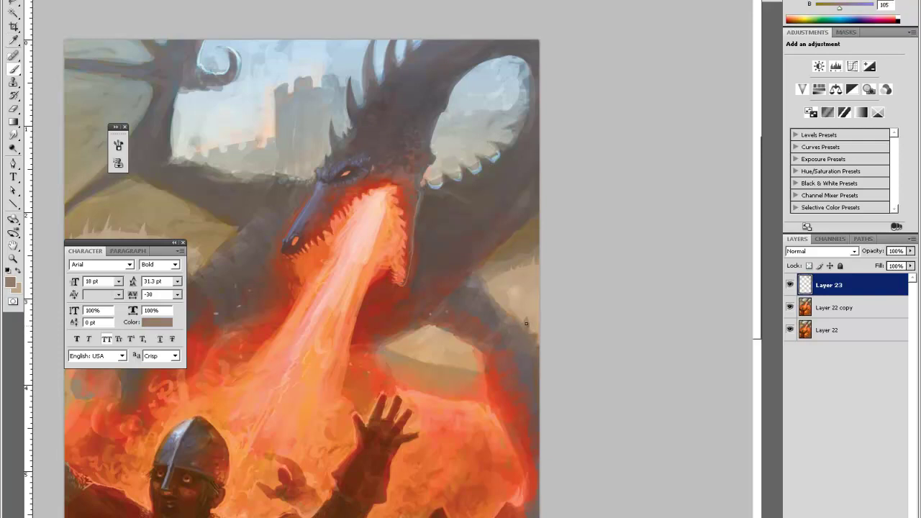
alt+click(518, 312)
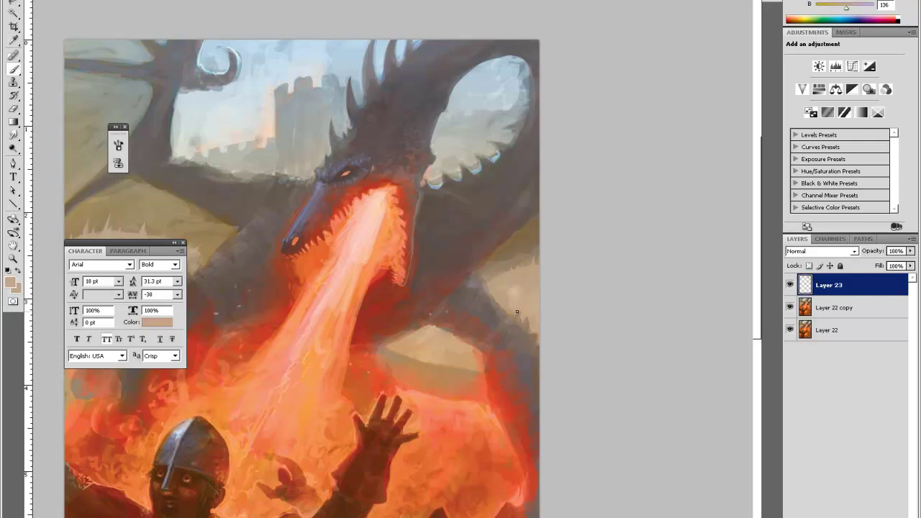
alt+click(537, 342)
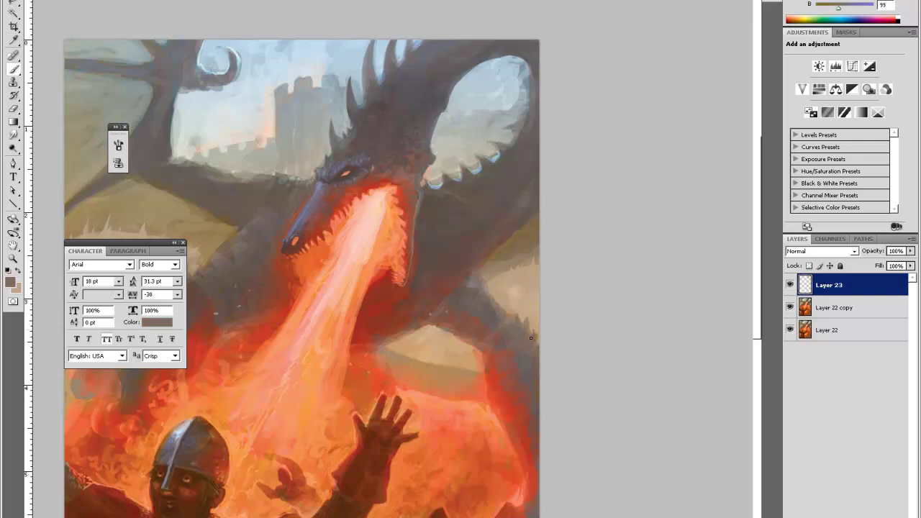
alt+click(536, 329)
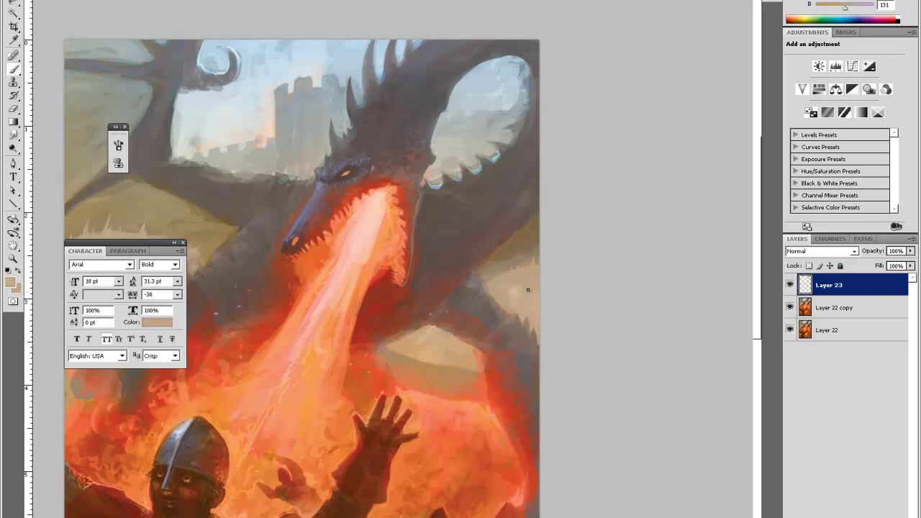
alt+click(524, 311)
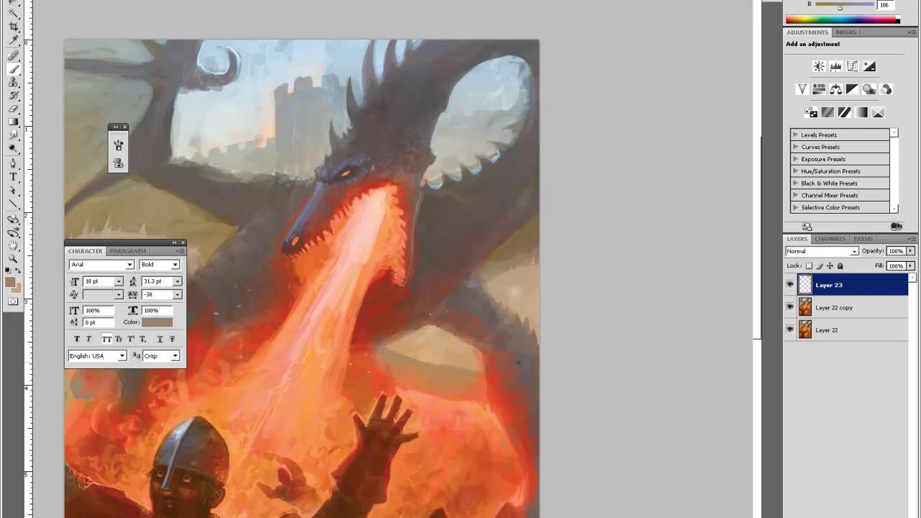
Step: Paint a row of small treetops across the base of the small hill beneath the dragon's foreleg with colours sampled nearby
alt+click(397, 327)
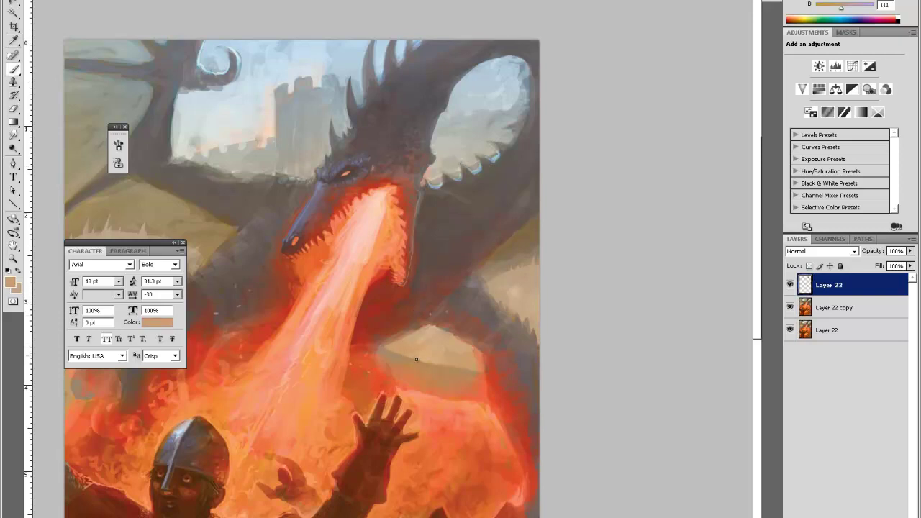
alt+click(416, 390)
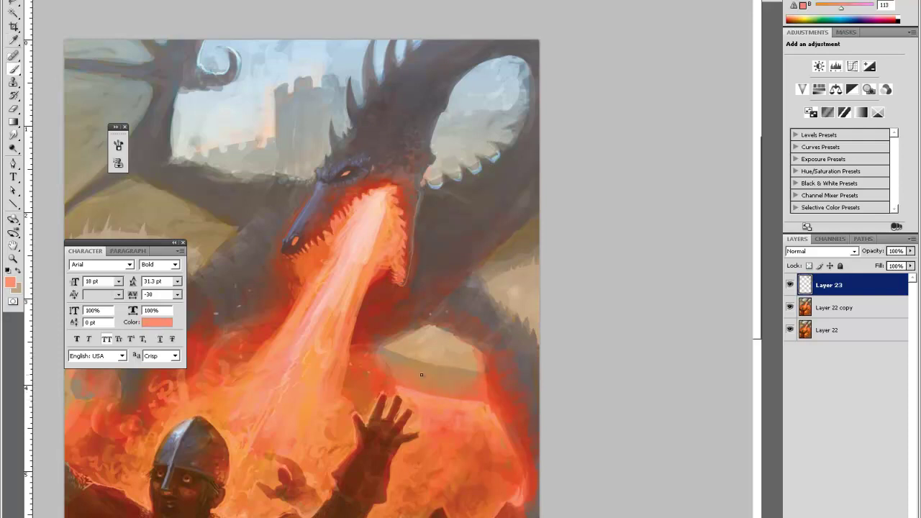
alt+click(401, 351)
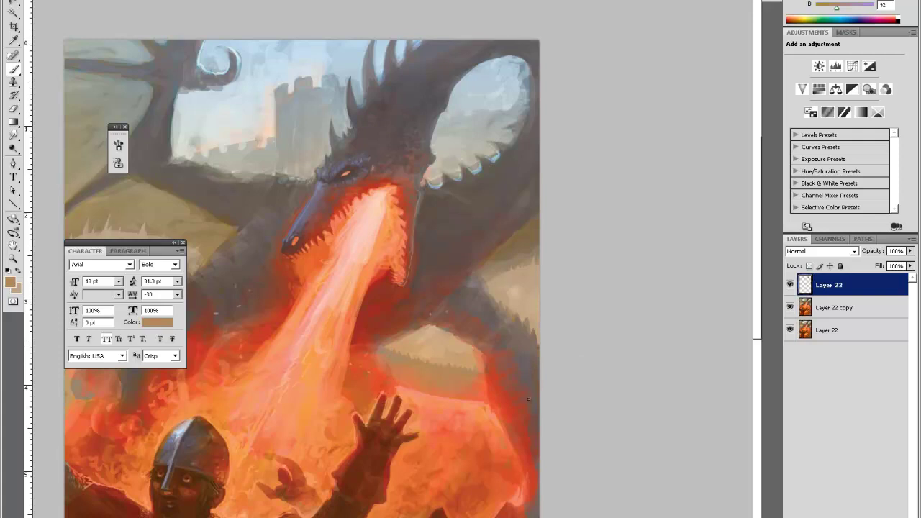
Step: Refine the fire's edge along the dragon's foreleg down toward the ground with sampled light orange, orange-red and dark red
alt+click(496, 414)
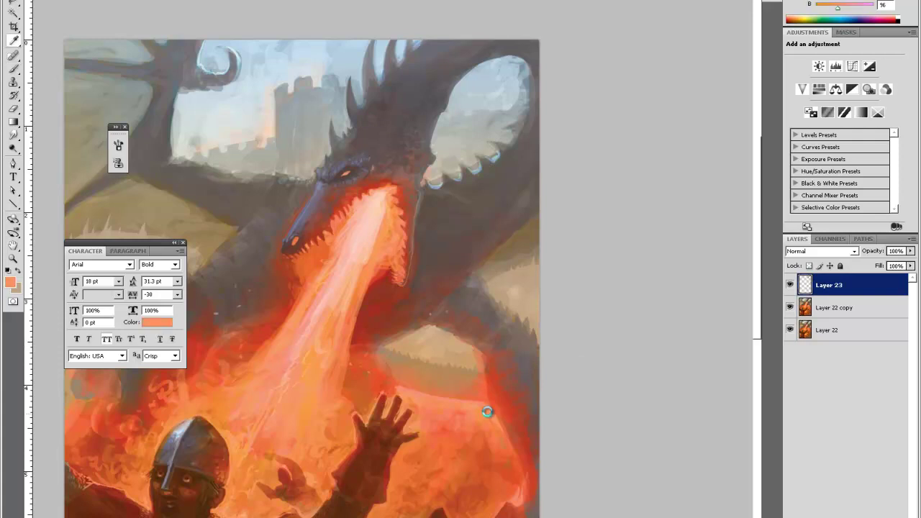
alt+click(514, 450)
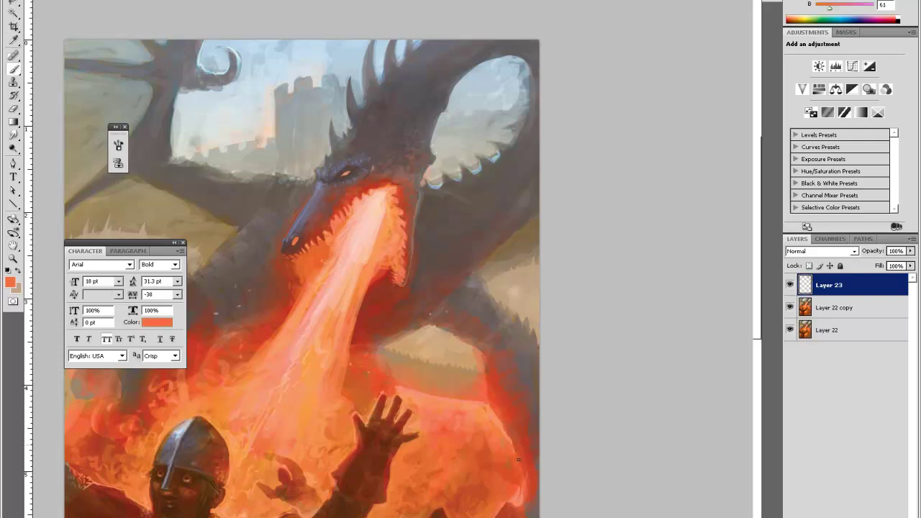
alt+click(522, 468)
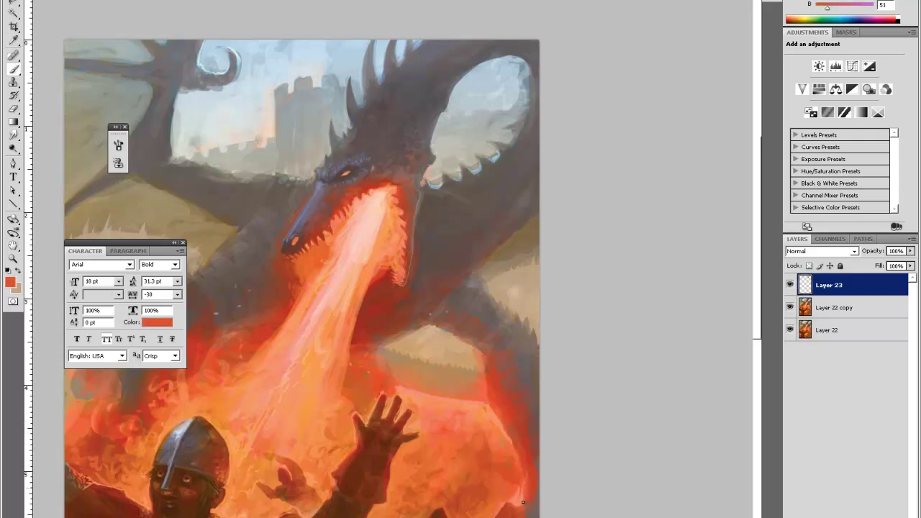
alt+click(507, 503)
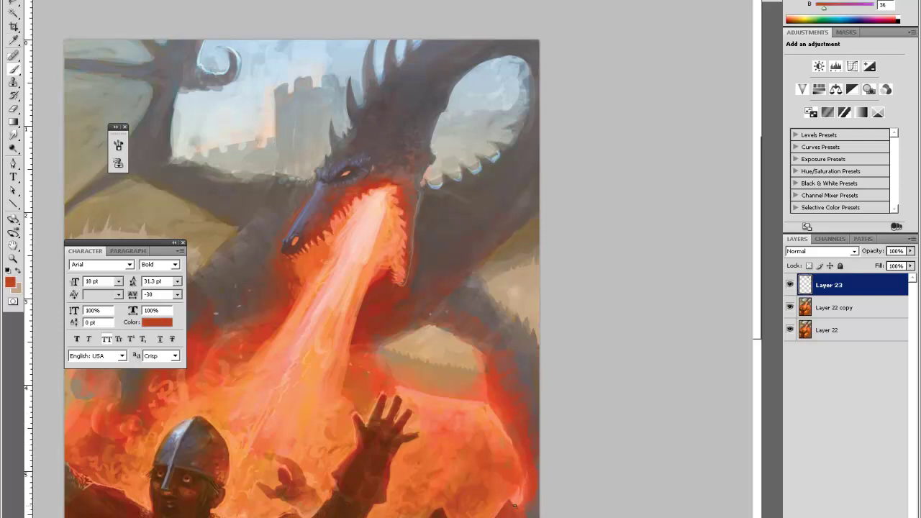
alt+click(517, 509)
key(alt)
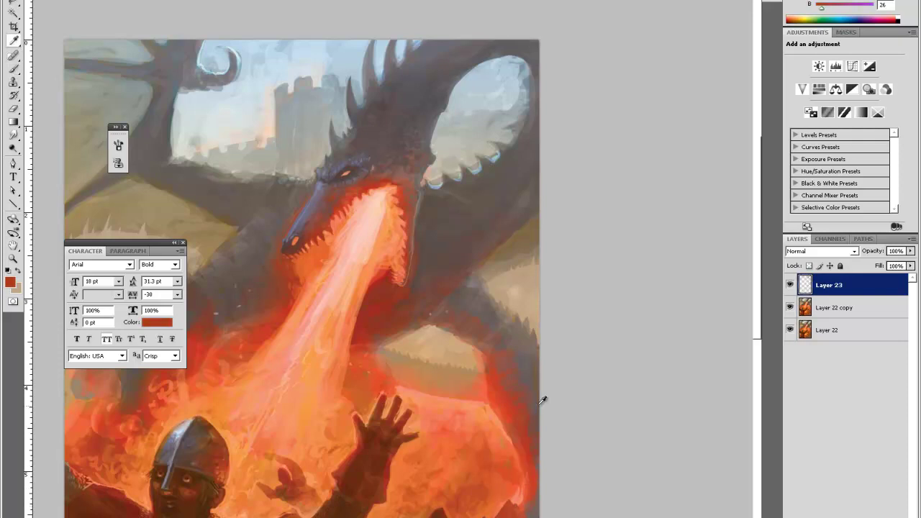
Step: Clean up the tan right-edge hill and the olive slope above it where they meet the dragon's body, using sampled tan and olive-brown
alt+click(480, 271)
alt+click(482, 271)
alt+click(498, 283)
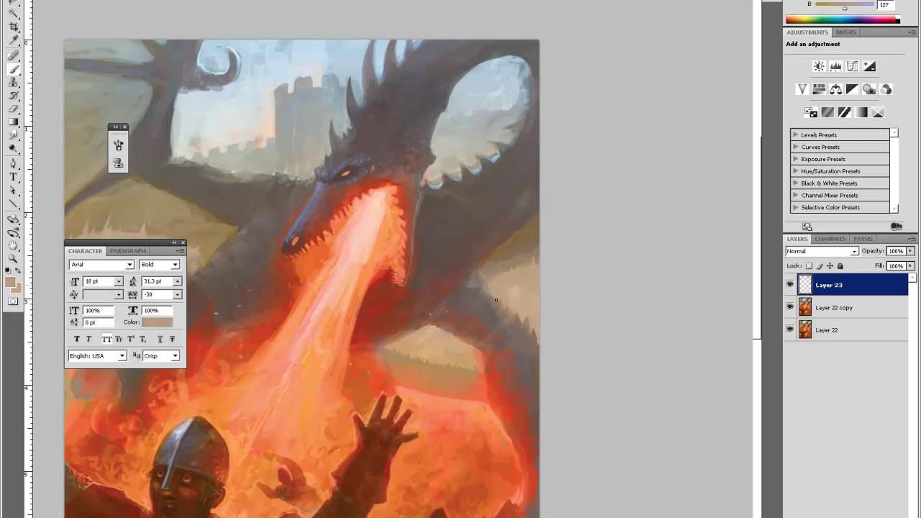
alt+click(540, 205)
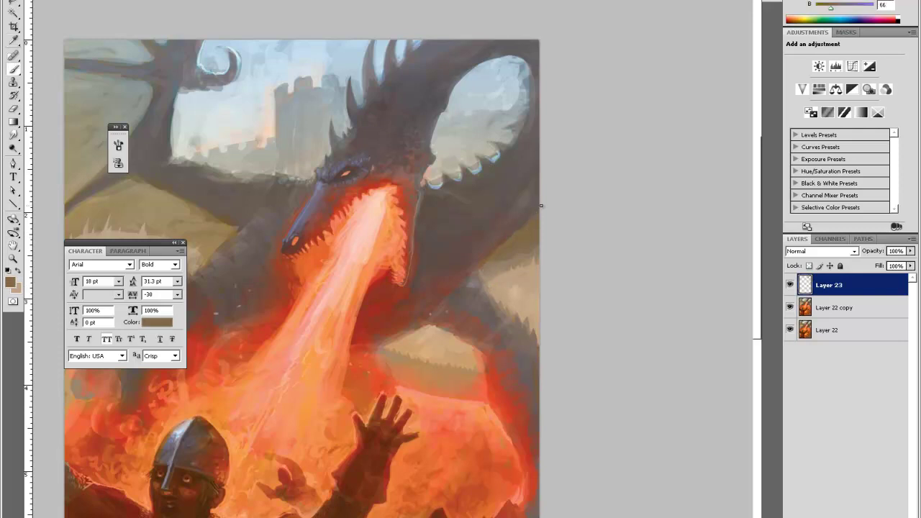
alt+click(515, 232)
alt+click(492, 253)
alt+click(489, 264)
Step: Blend the olive-brown slope into the crest of the right-edge hill, alternating sampled olive, grey-brown and darker tones along the dragon's body
alt+click(514, 241)
alt+click(499, 253)
alt+click(509, 245)
alt+click(490, 266)
alt+click(497, 258)
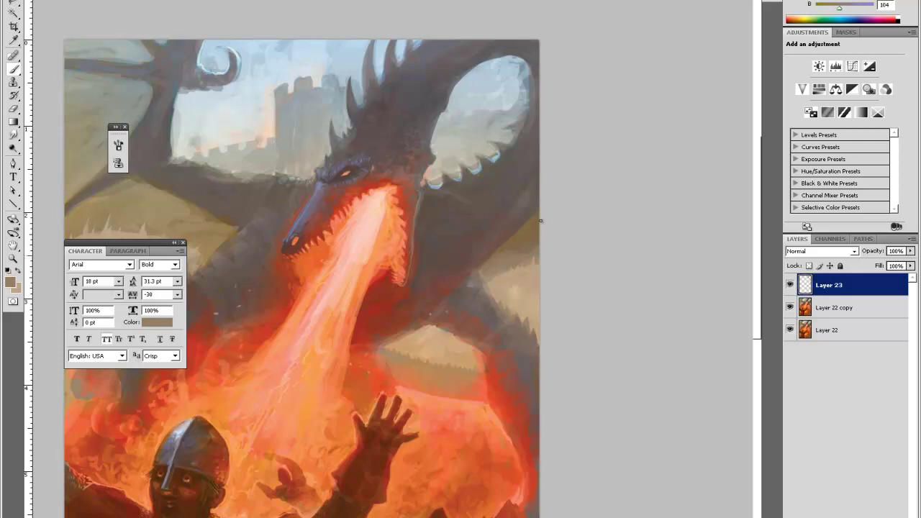
alt+click(519, 254)
alt+click(521, 236)
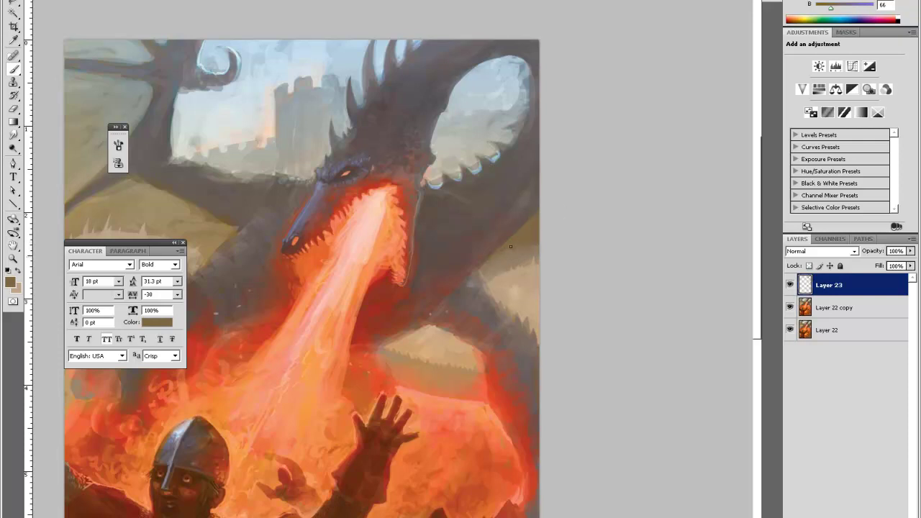
alt+click(531, 246)
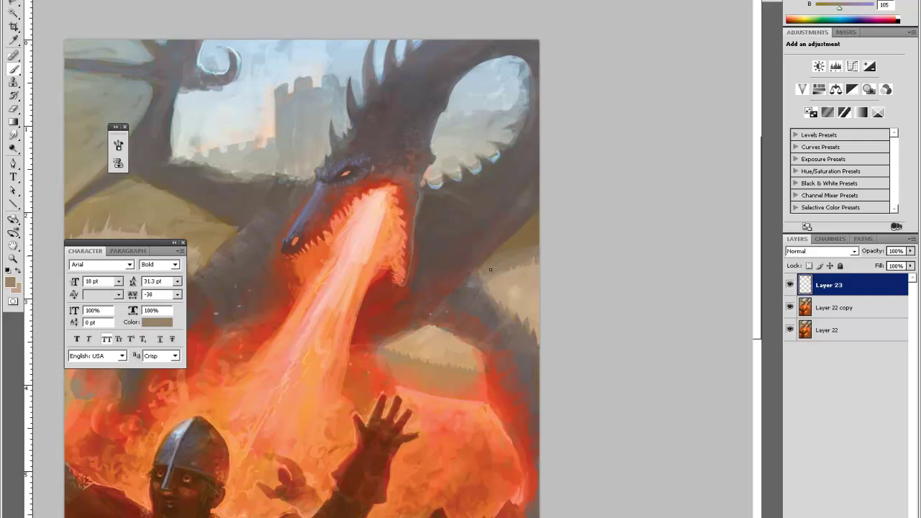
alt+click(488, 264)
Step: Touch up the pale hills behind the dragon's other foreleg and set the painting layer's opacity to 100%
key(ctrl+minus)
key(ctrl+minus)
key(ctrl+minus)
key(z)
click(346, 154)
click(366, 142)
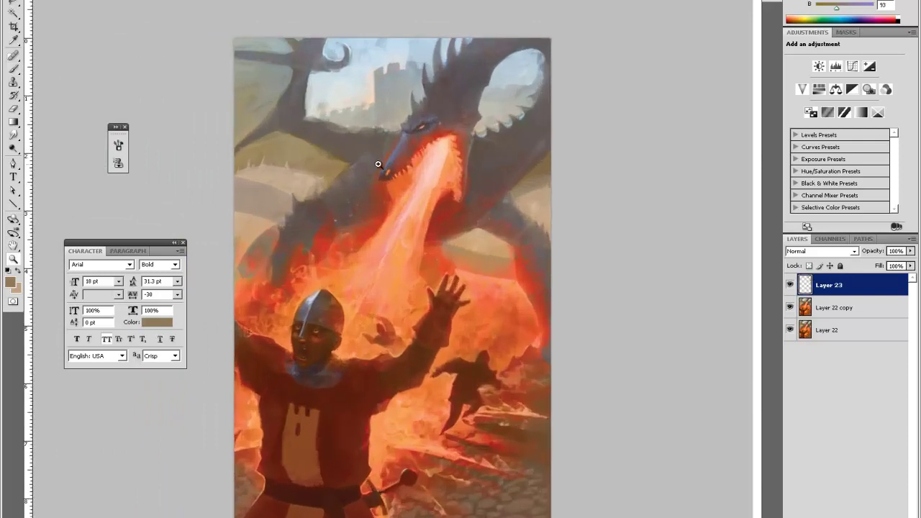
click(382, 223)
drag(383, 243, 257, 257)
scroll(257, 257, up, 1)
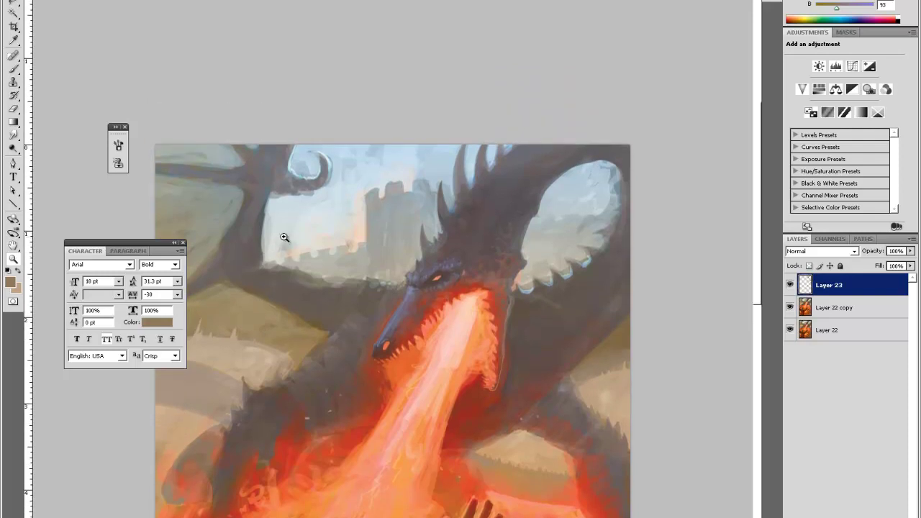
key(i)
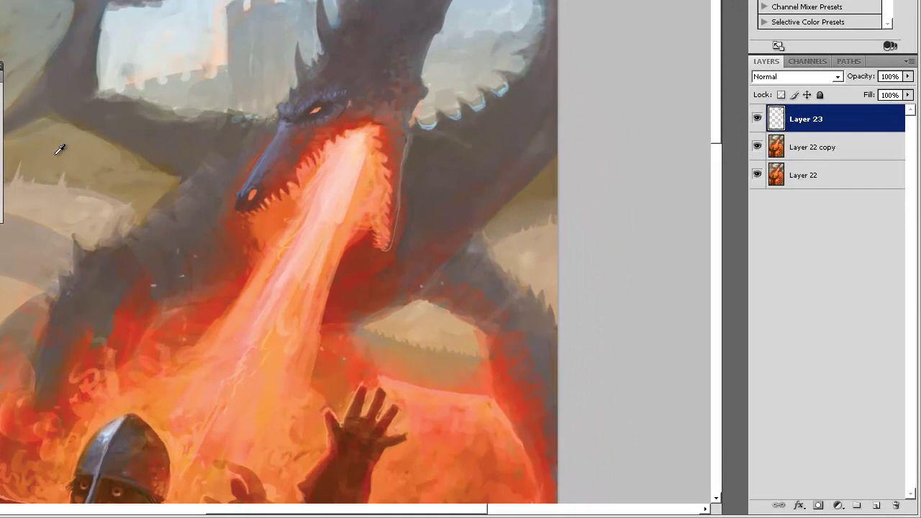
drag(47, 208, 127, 182)
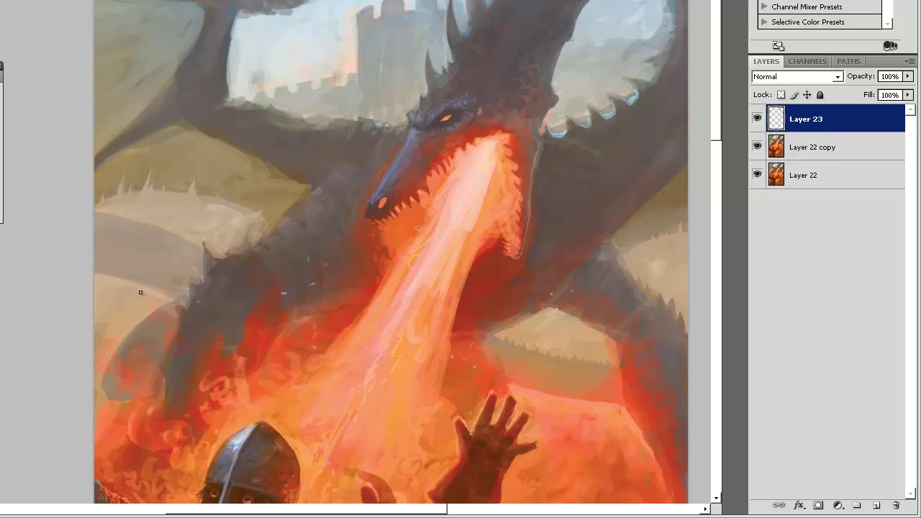
key(6)
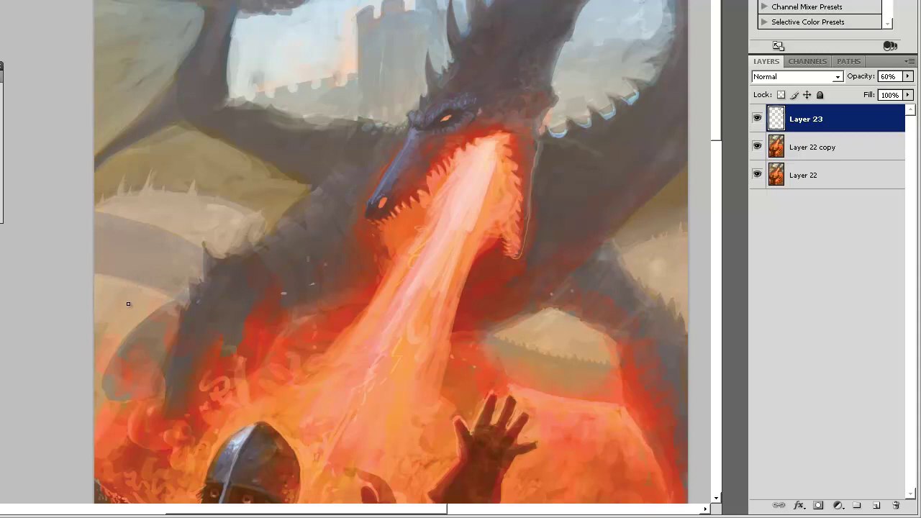
drag(850, 79, 913, 81)
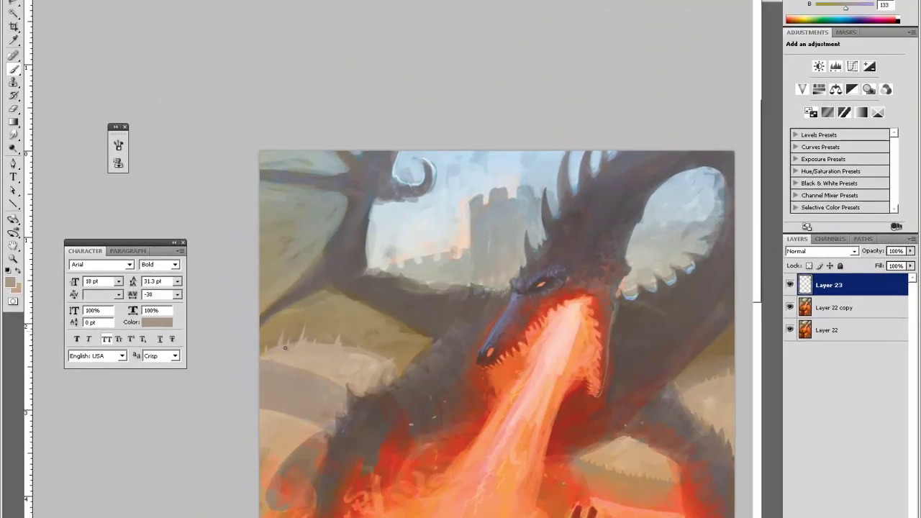
Step: Refine the tree-lined crest and upper slope of the pale hill beneath the wing with closely sampled grey-tan colours
alt+click(279, 363)
drag(281, 359, 282, 364)
alt+click(292, 364)
alt+click(301, 366)
alt+click(328, 379)
alt+click(330, 379)
alt+click(339, 381)
drag(264, 358, 266, 362)
key(ctrl+minus)
key(ctrl+minus)
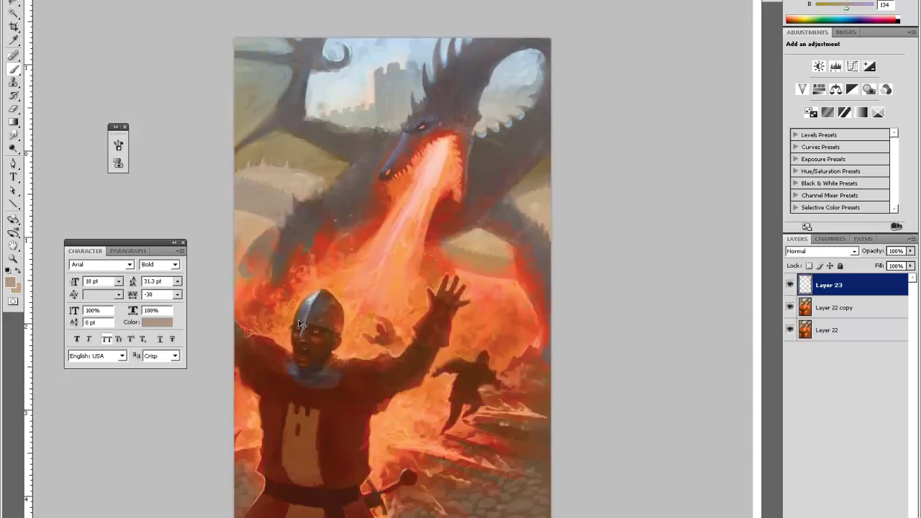
Step: Paint a row of dark spikes along the dragon's back behind its brow, below the castle, with colours sampled nearby
key(z)
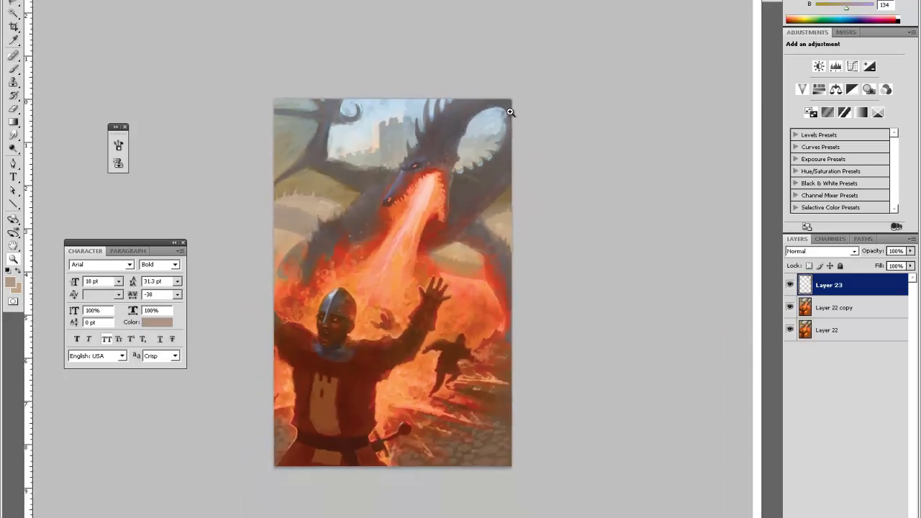
click(380, 148)
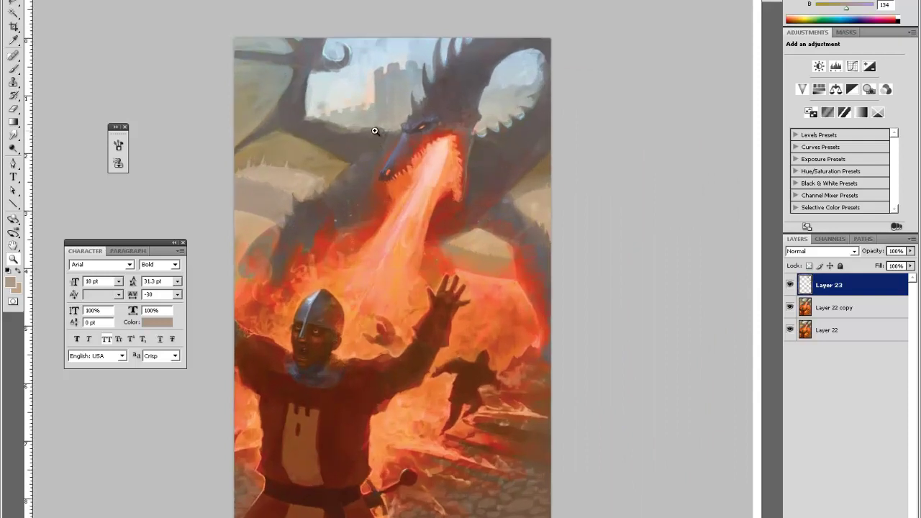
click(372, 135)
scroll(389, 207, up, 1)
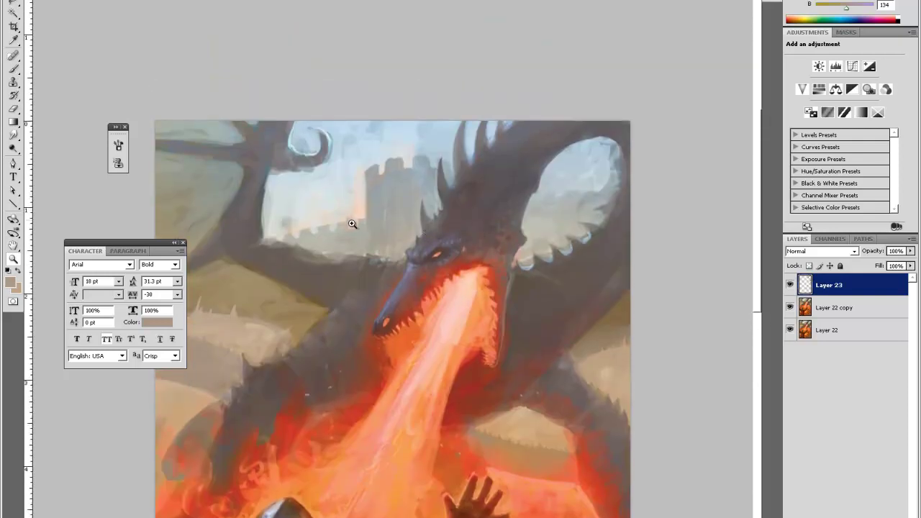
key(i)
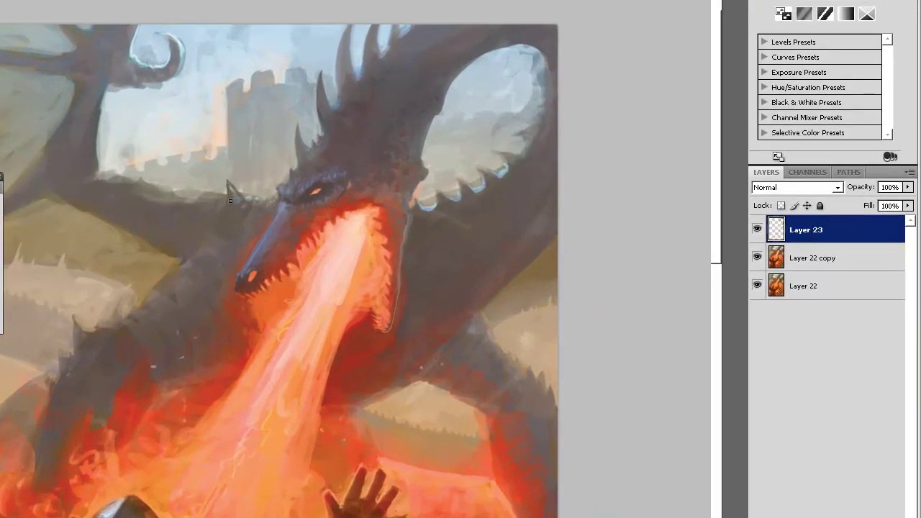
drag(230, 201, 233, 204)
alt+click(242, 200)
mouse_move(247, 203)
mouse_down()
mouse_move(259, 203)
mouse_move(252, 189)
mouse_up()
alt+click(250, 208)
drag(264, 197, 265, 204)
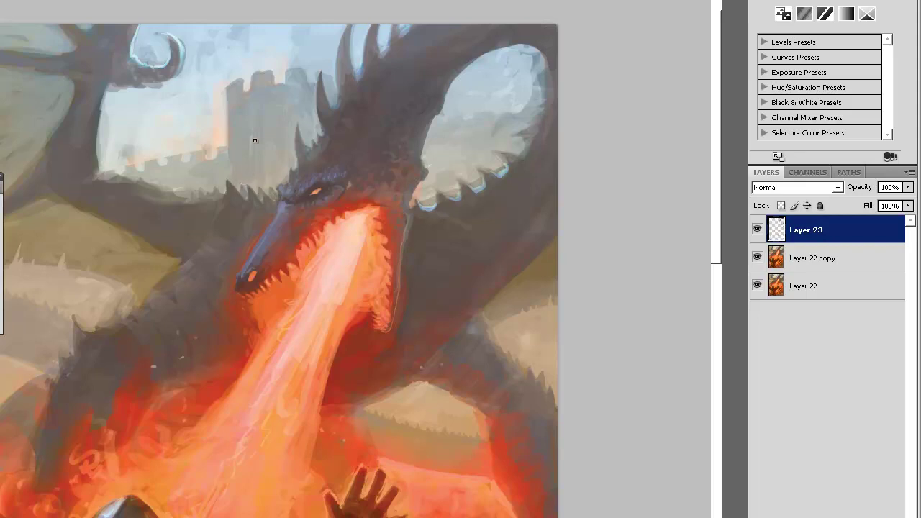
Step: Clean up the upper edge of the olive hill beneath the dragon's wing arm with sampled olive-brown
key(alt)
drag(54, 198, 96, 216)
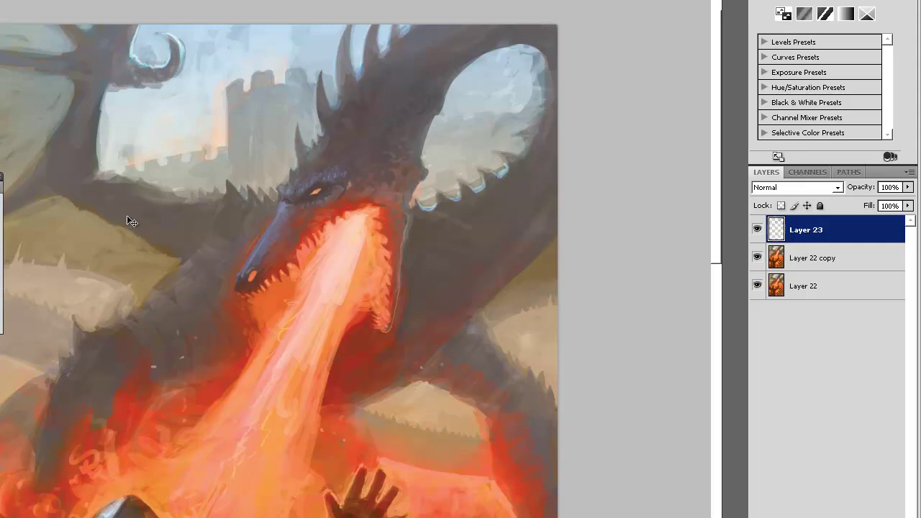
key(ctrl+minus)
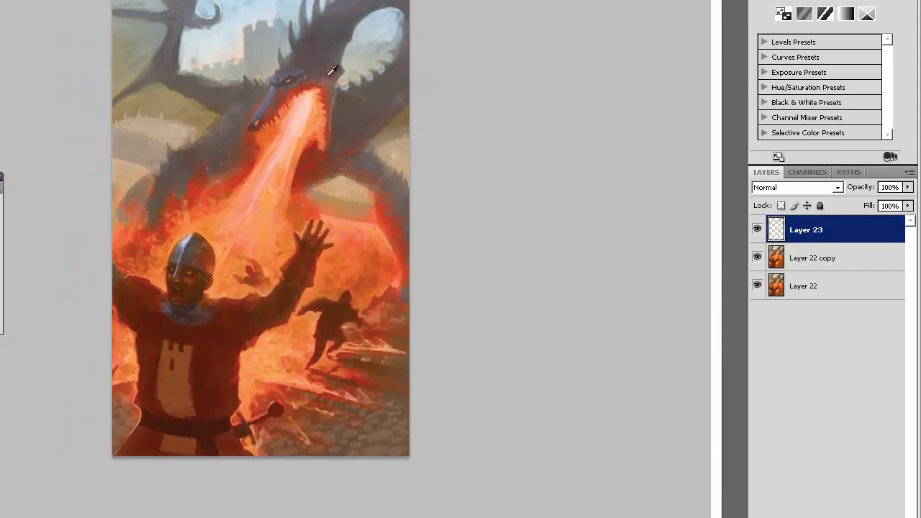
Step: Fill in the spikes closest to the dragon's brow with sampled dark grey
click(403, 24)
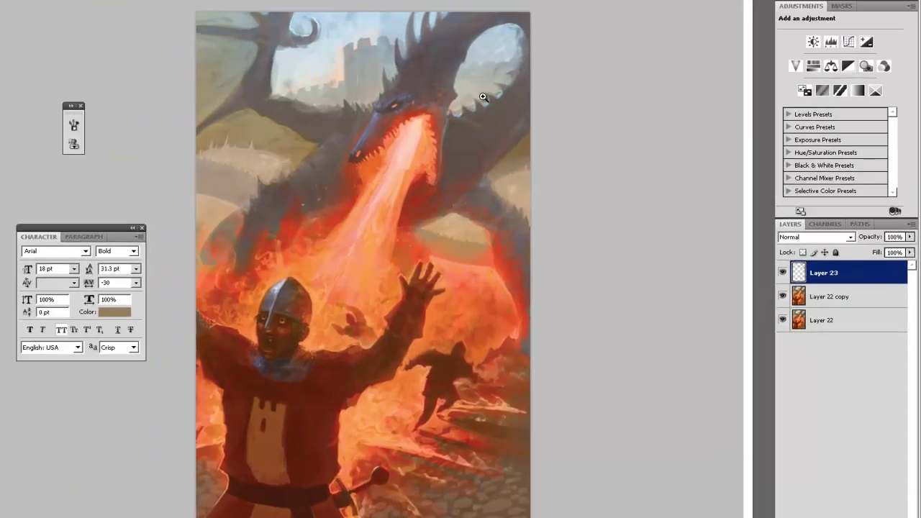
click(506, 187)
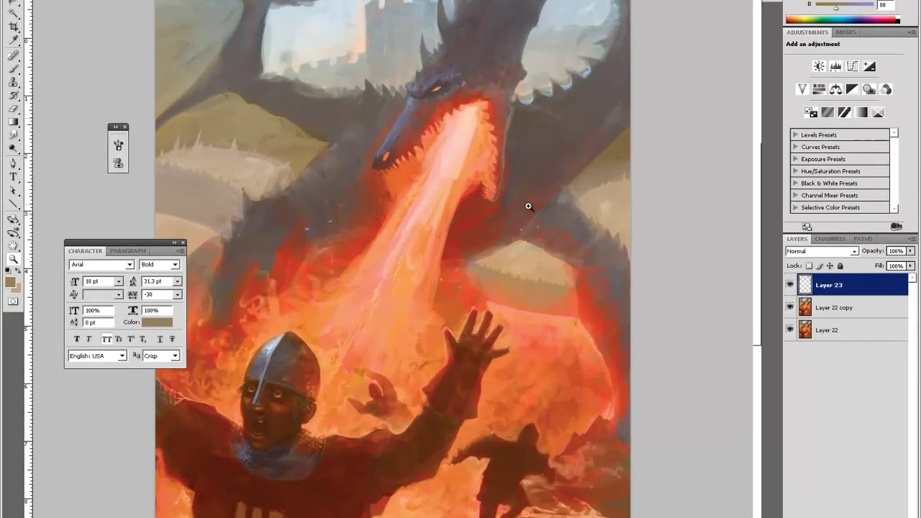
scroll(504, 189, up, 8)
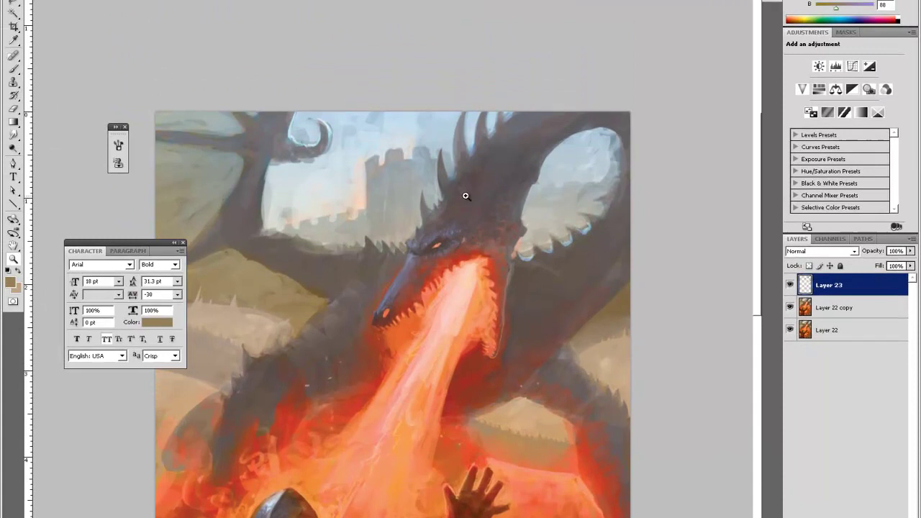
scroll(466, 196, up, 1)
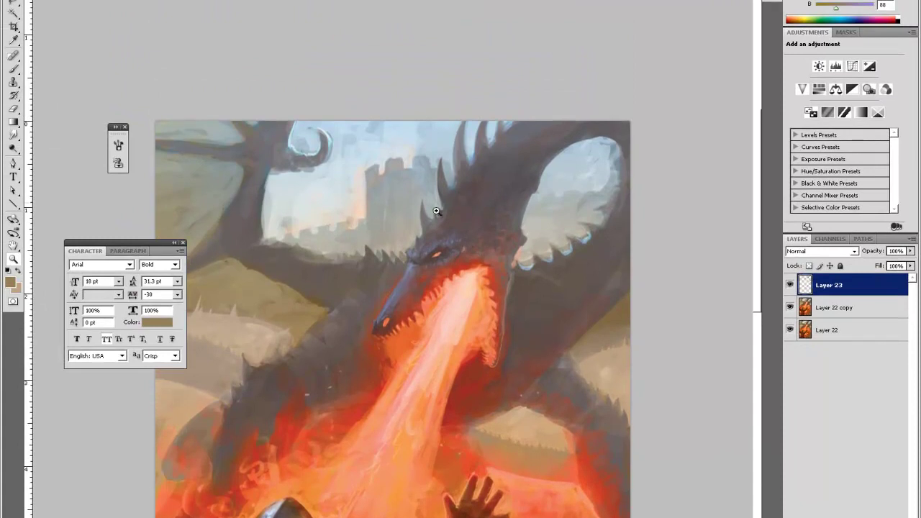
key(i)
click(415, 254)
key(b)
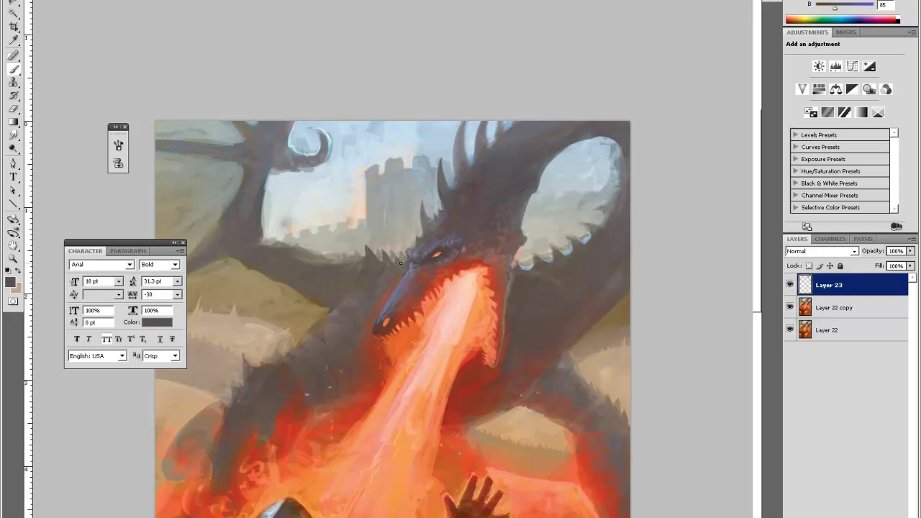
Step: Reshape the curled wing tip into a pointed claw with sampled sky blue, and undo the last stroke on its underside
key(i)
click(305, 127)
key(b)
drag(296, 142, 306, 149)
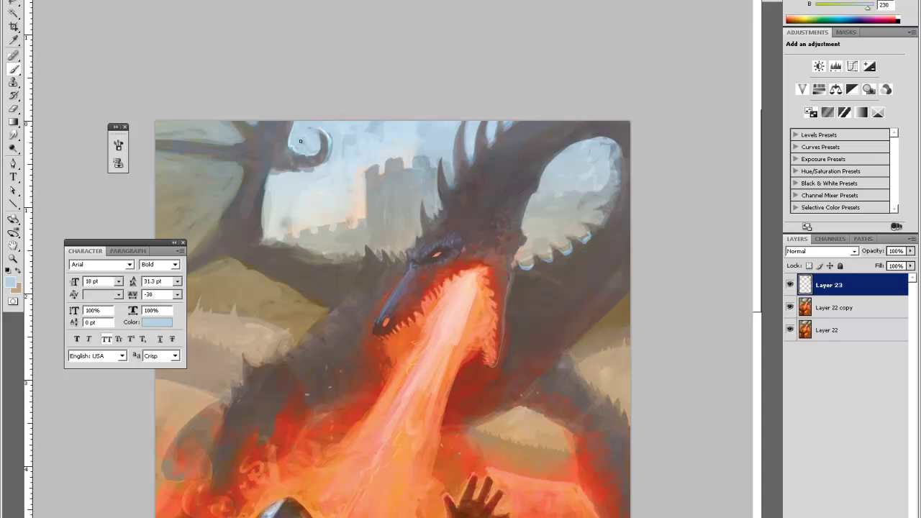
drag(319, 141, 320, 145)
alt+click(310, 173)
alt+click(304, 167)
drag(304, 167, 323, 161)
key(ctrl+z)
Step: Sharpen the wing arm's edge against the sky, from the claw's base down to the elbow, with sampled blue-grey and dark grey
alt+click(268, 166)
alt+click(274, 169)
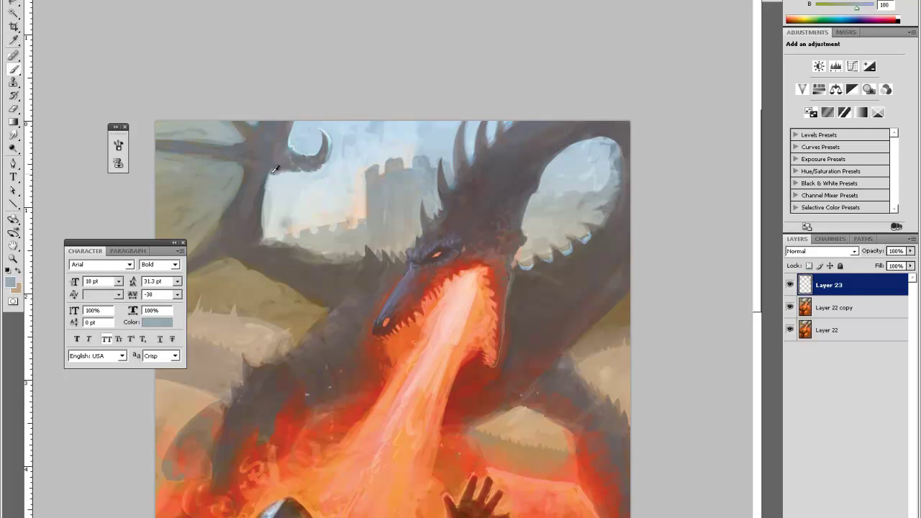
alt+click(269, 168)
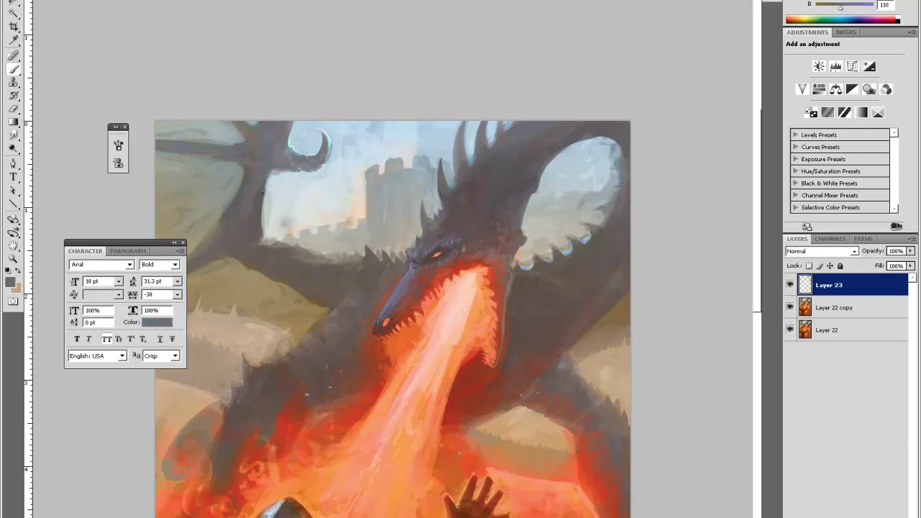
alt+click(264, 184)
alt+click(265, 244)
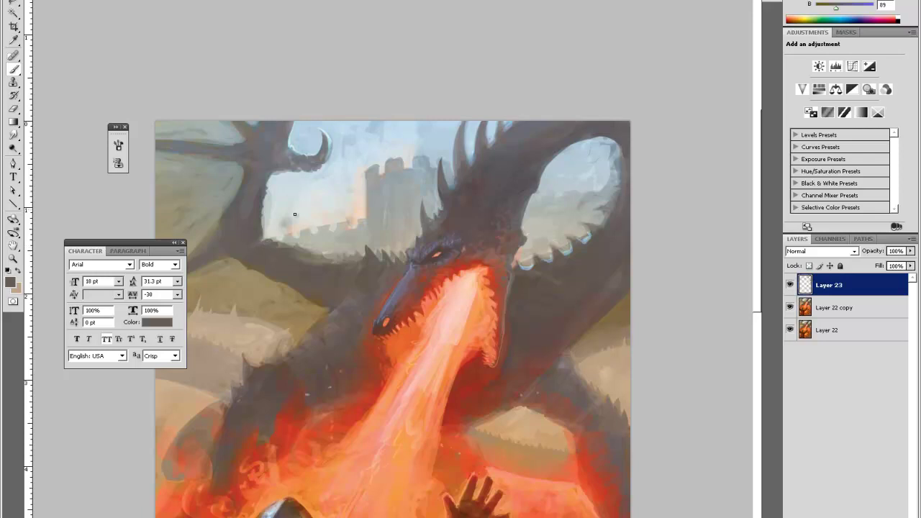
alt+click(273, 240)
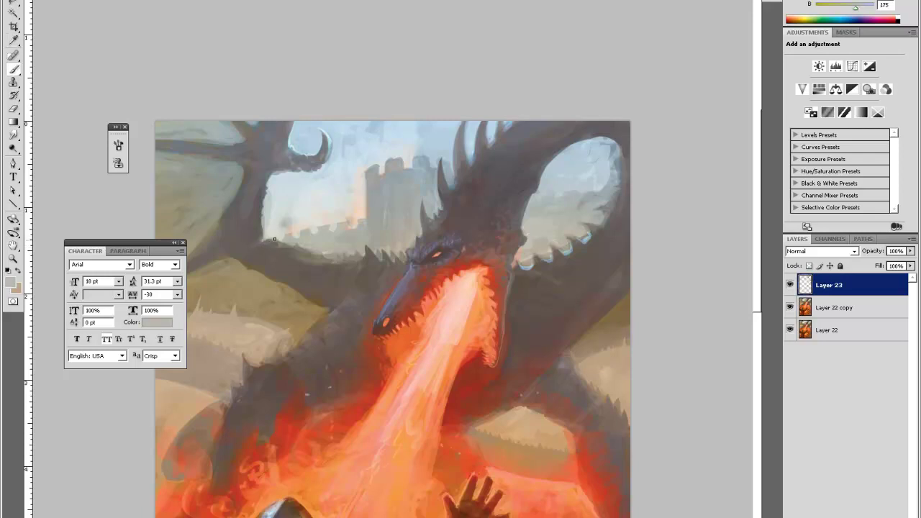
alt+click(259, 244)
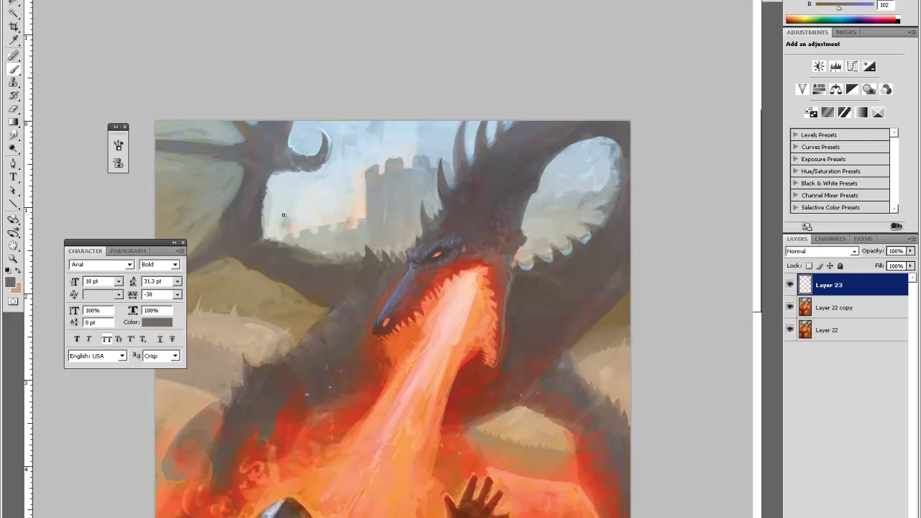
Step: Paint small bumps and spikes along the wing arm's upper edge below the castle wall, alternating sampled grey-greens and dark grey
alt+click(301, 245)
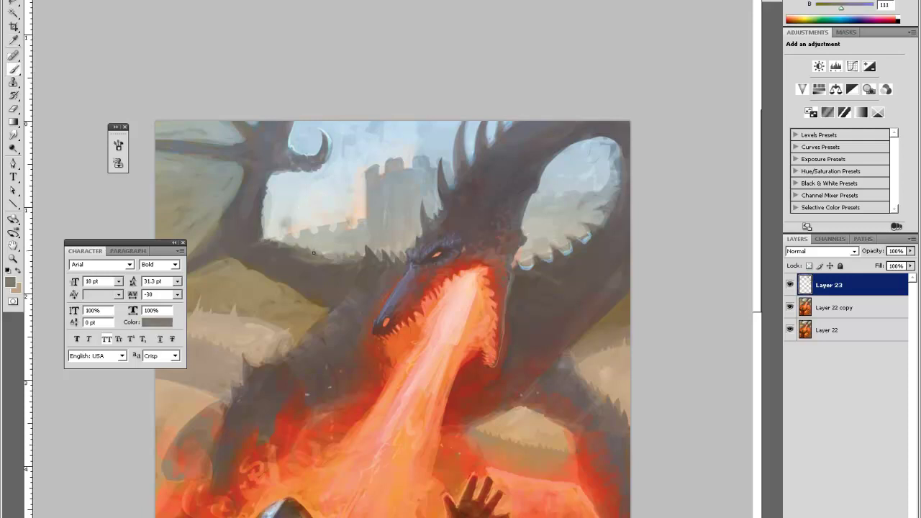
alt+click(308, 256)
alt+click(332, 254)
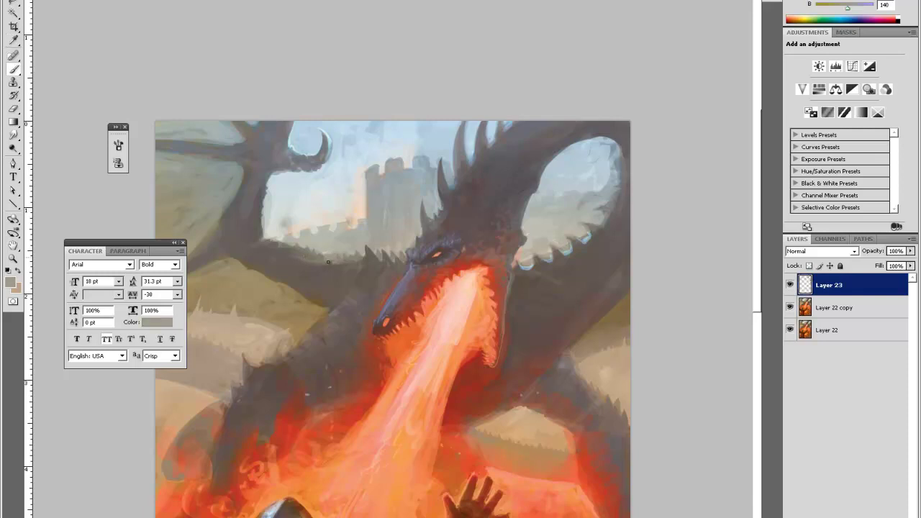
alt+click(328, 257)
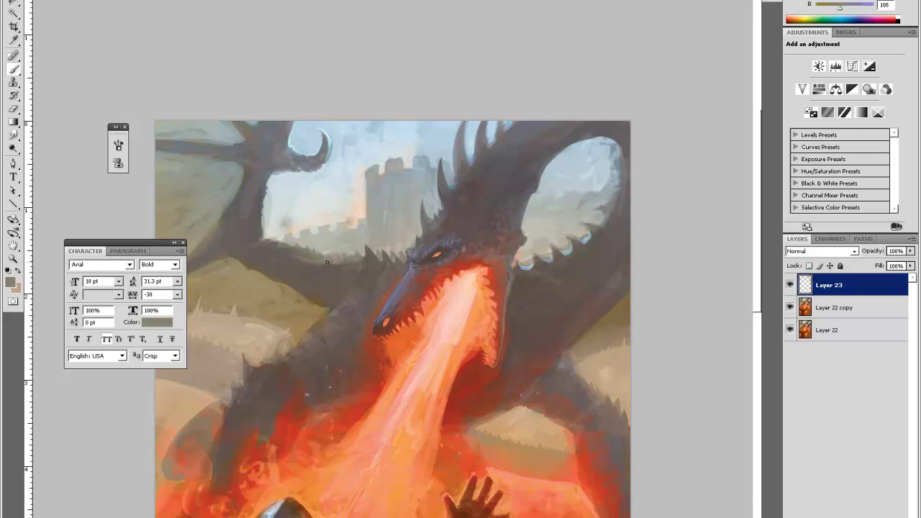
alt+click(331, 266)
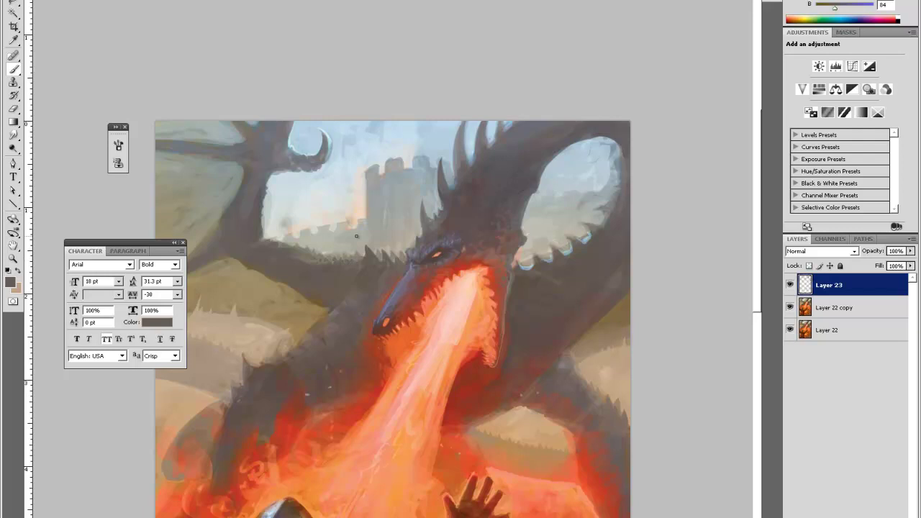
alt+click(304, 264)
key(ctrl+minus)
key(ctrl+minus)
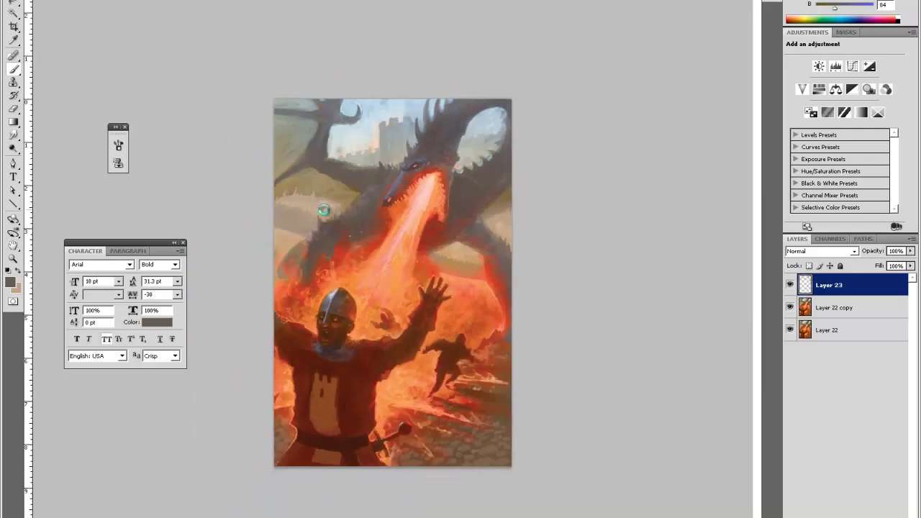
Step: Paint over the bright blue rims between the spikes along the lower edge of the sky opening behind the dragon's neck with sampled grey-greens
key(z)
click(480, 150)
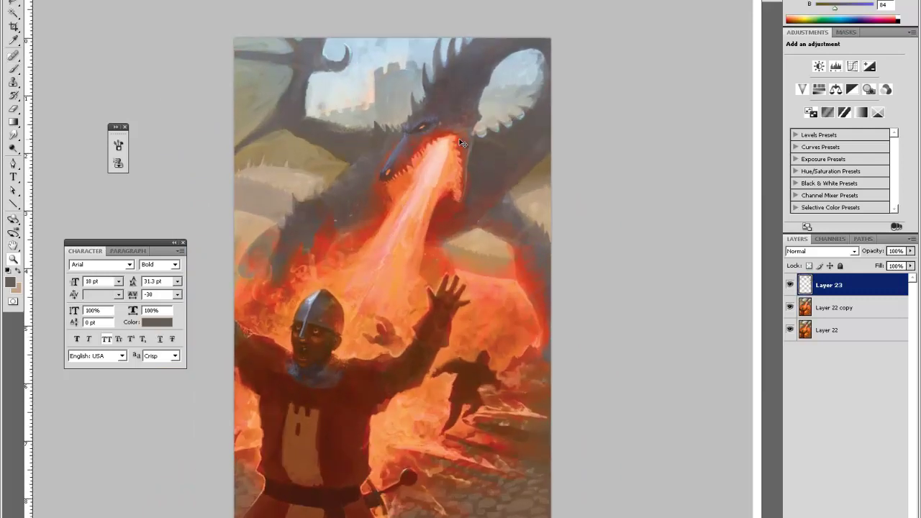
click(515, 152)
key(space)
mouse_move(532, 148)
mouse_down()
mouse_move(504, 218)
mouse_move(472, 247)
mouse_up()
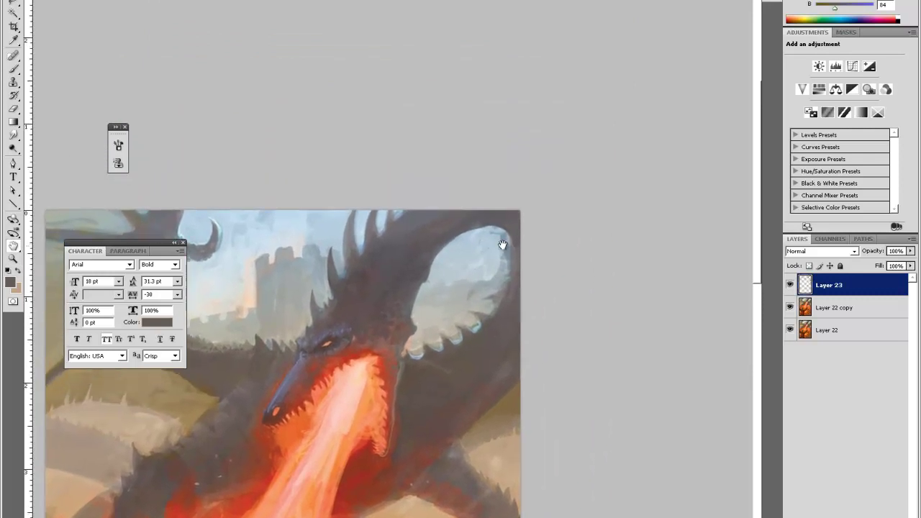
key(b)
alt+click(436, 339)
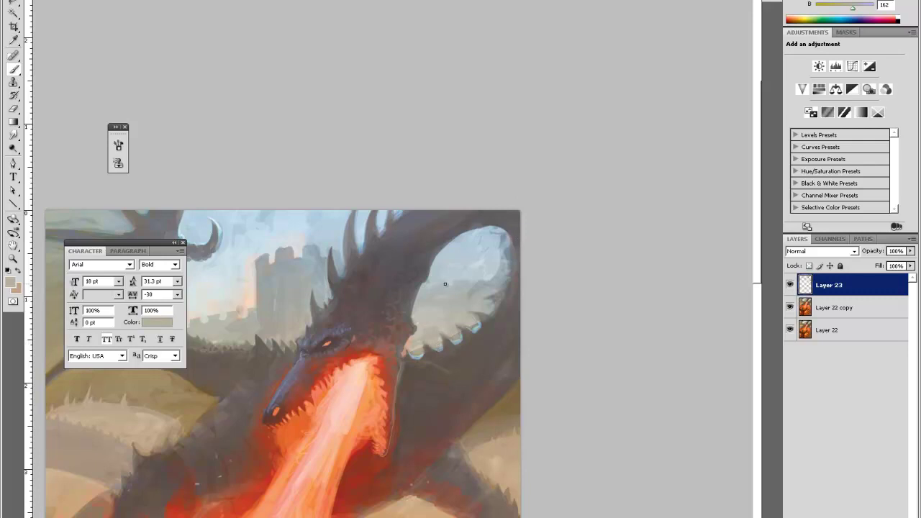
alt+click(415, 354)
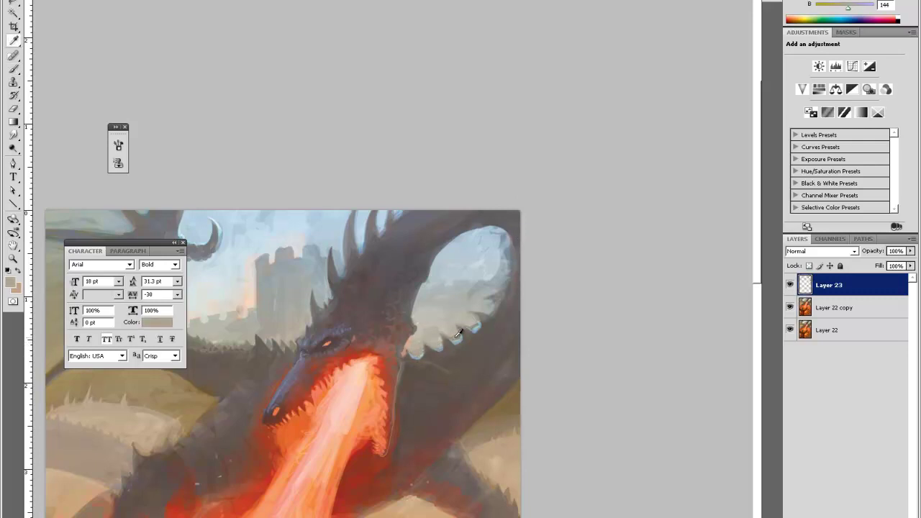
alt+click(455, 338)
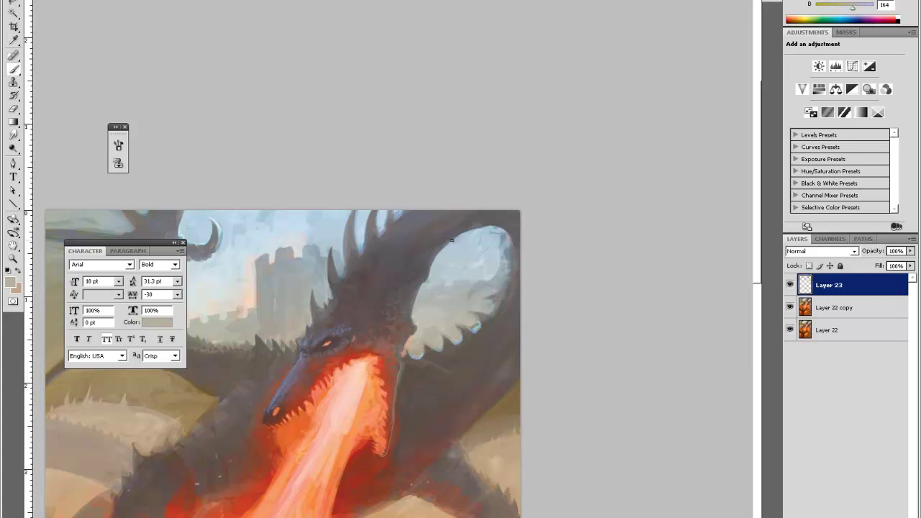
Step: Clean up the remaining rims and gaps between the spikes below the sky opening with colours sampled from the background and the dragon
alt+click(416, 338)
alt+click(416, 339)
alt+click(416, 346)
alt+click(460, 329)
alt+click(465, 313)
alt+click(474, 318)
alt+click(479, 324)
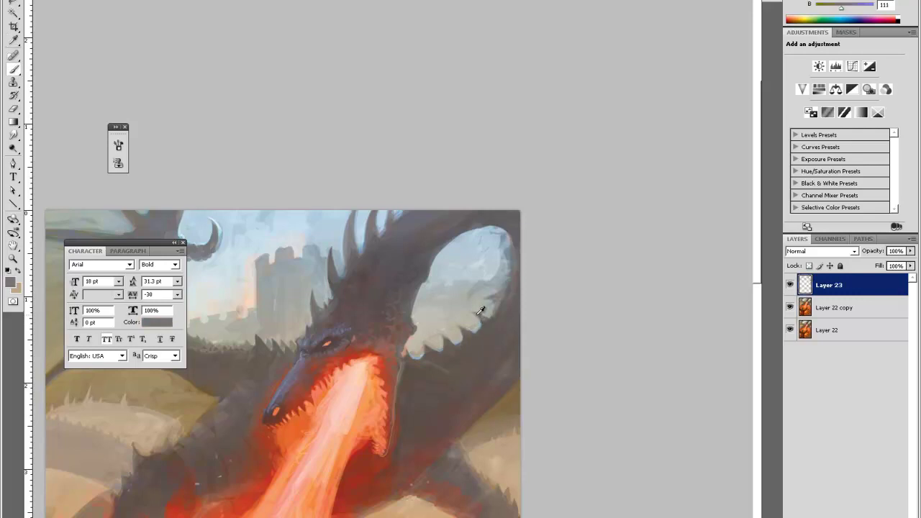
Step: Paint a row of small pointed spikes along the opening's lower edge, down to the dragon's neck, with sampled dark grey
alt+click(453, 344)
drag(461, 344, 439, 352)
alt+click(439, 348)
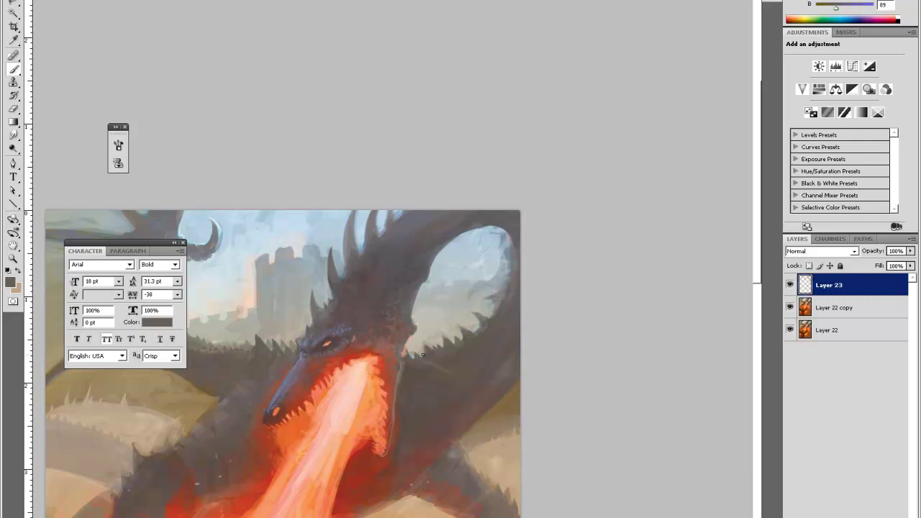
alt+click(421, 352)
alt+click(422, 355)
Step: Sharpen the spikes where the opening's lower edge starts curving upward, alternating sampled light grey and dark grey
alt+click(487, 309)
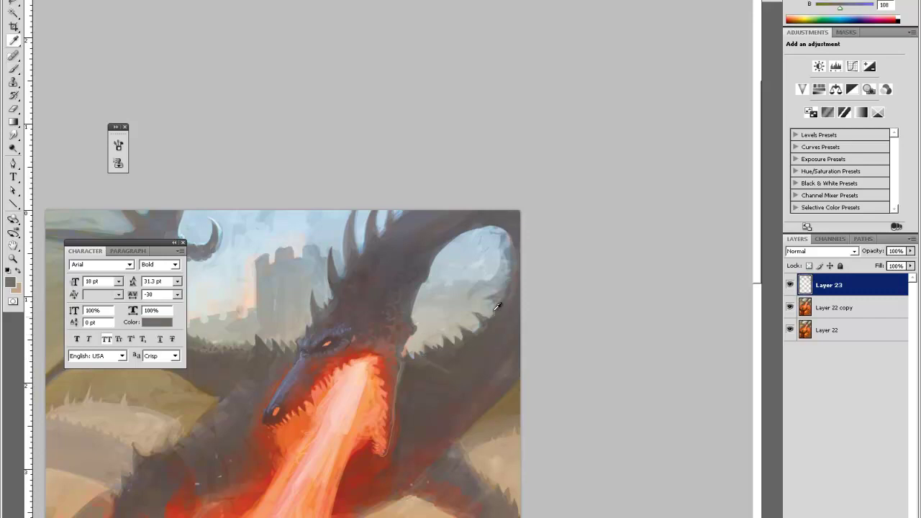
alt+click(493, 311)
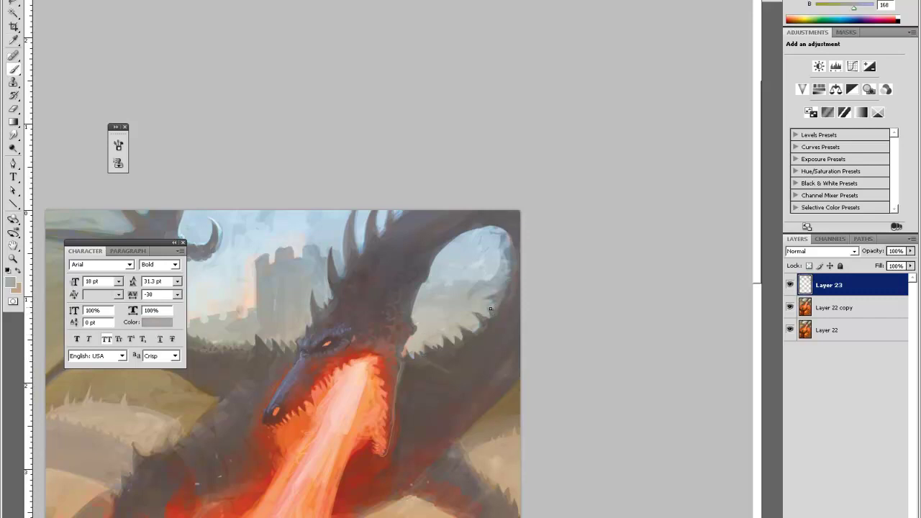
alt+click(487, 315)
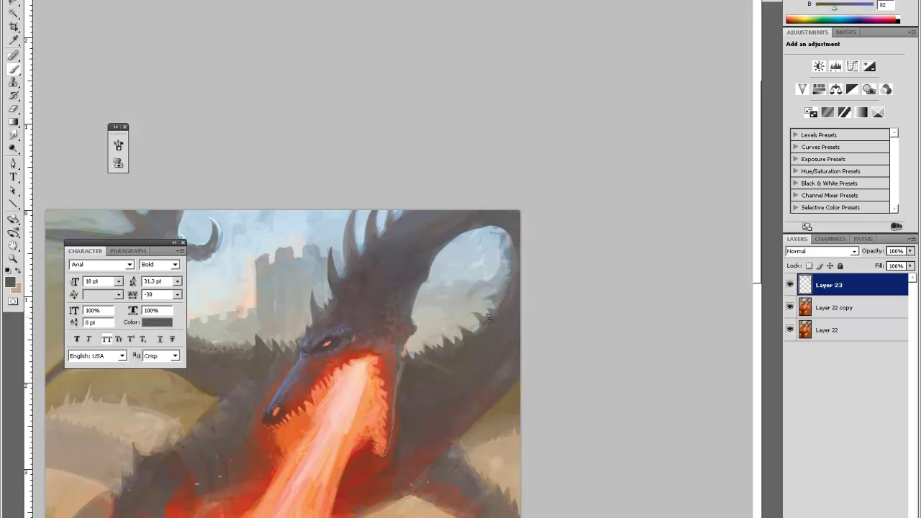
alt+click(487, 314)
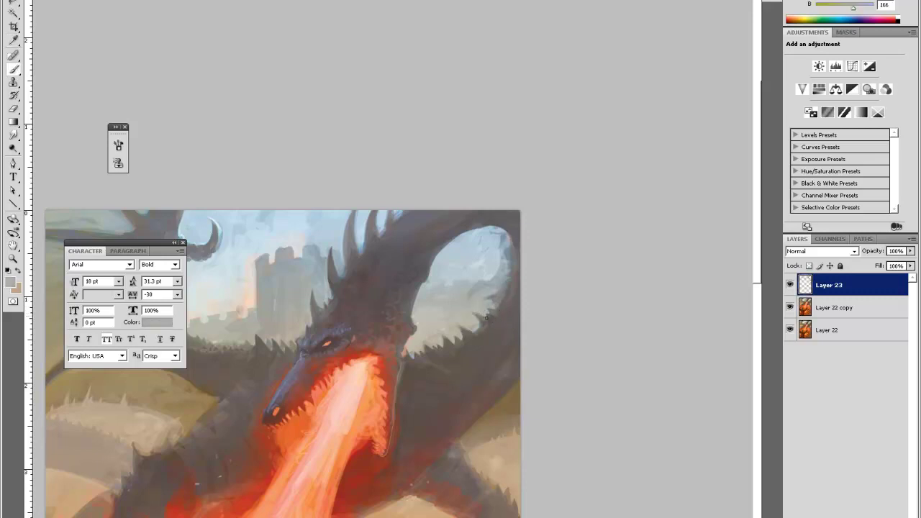
alt+click(478, 326)
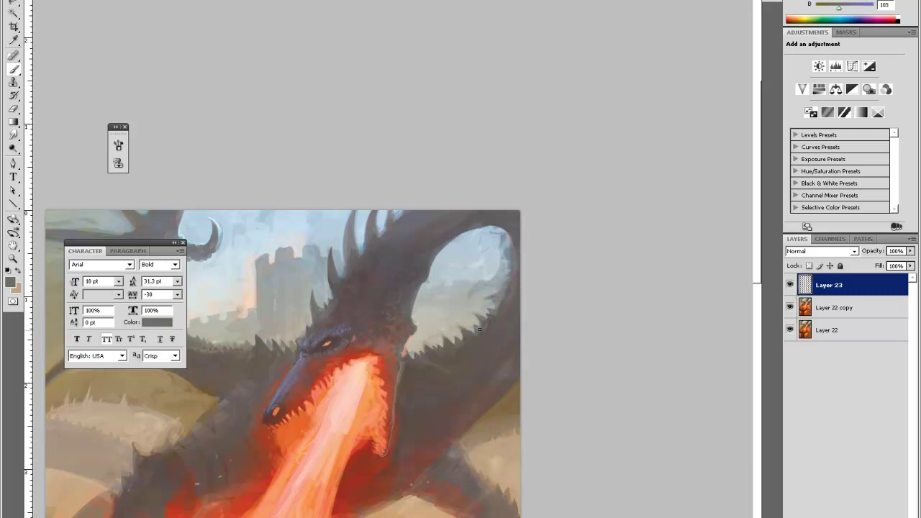
alt+click(485, 324)
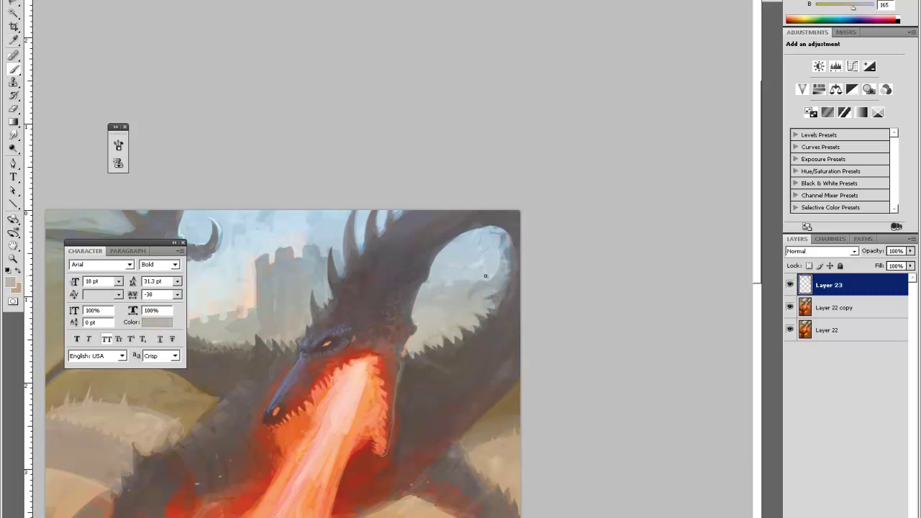
Step: Continue the row of spikes up the opening's outer curve, alternating sampled dark grey and the pale background grey
key(ctrl+0)
key(z)
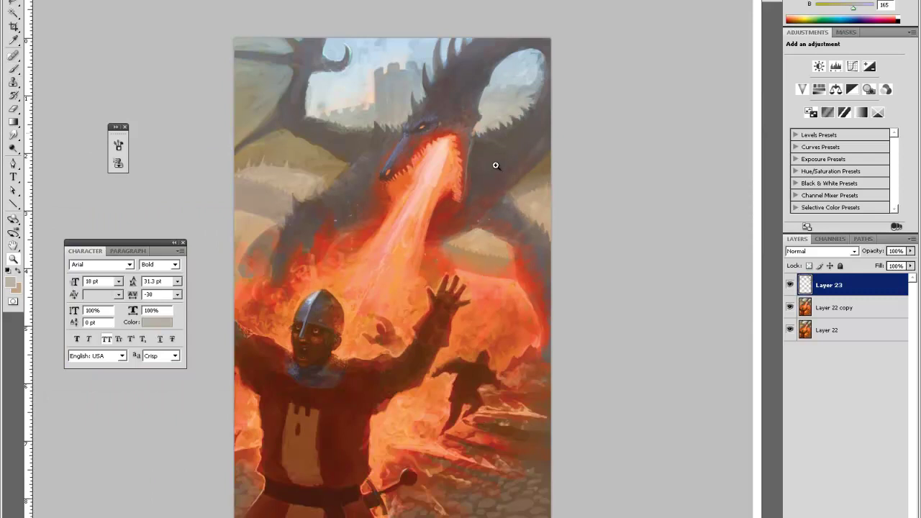
click(555, 81)
click(555, 83)
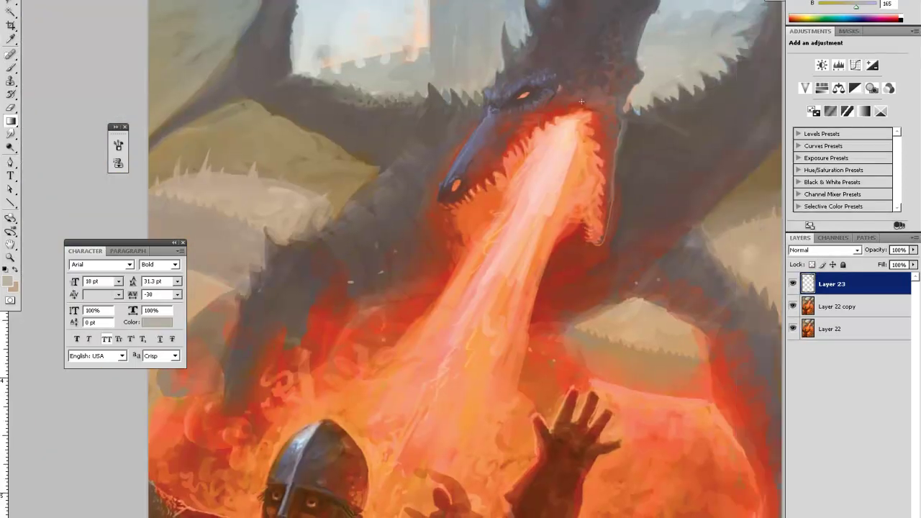
key(space)
drag(605, 133, 483, 185)
key(i)
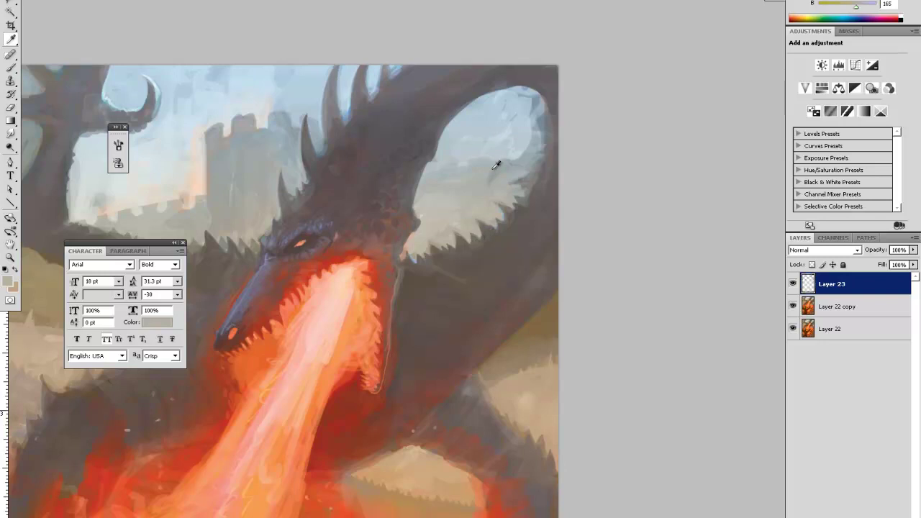
key(b)
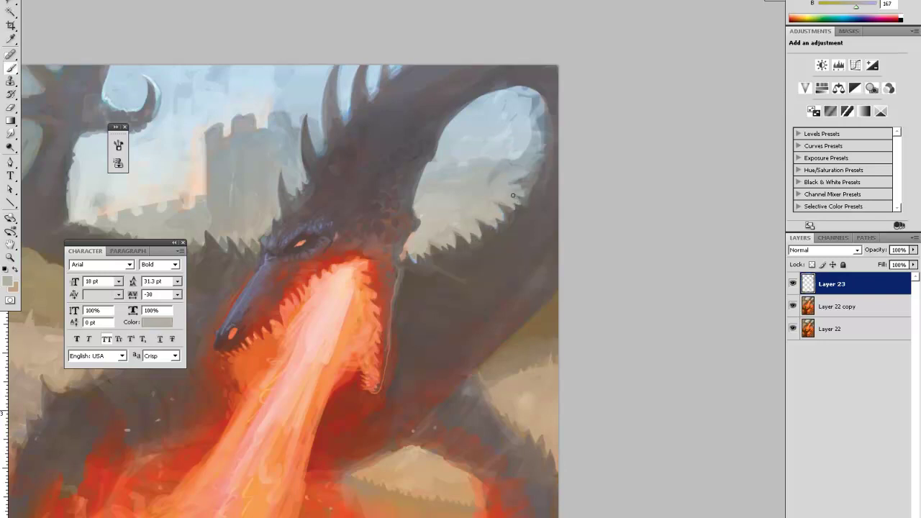
alt+click(537, 180)
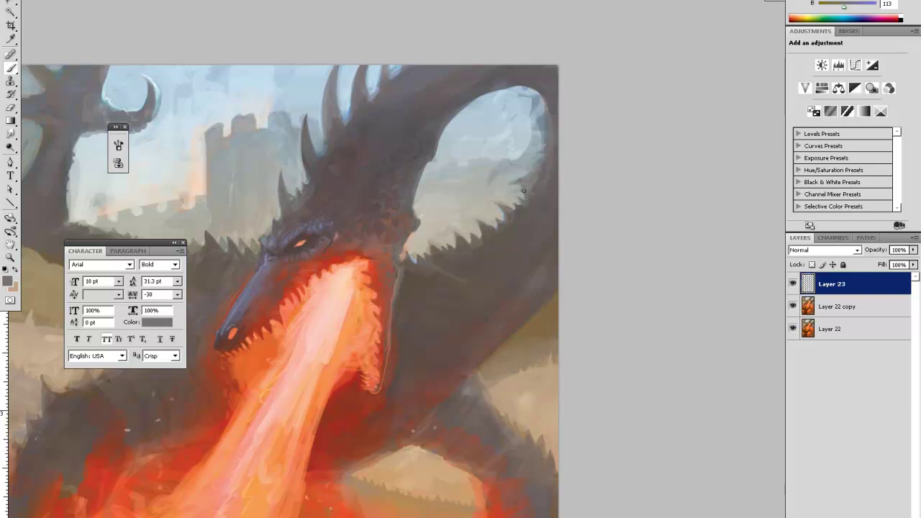
alt+click(517, 189)
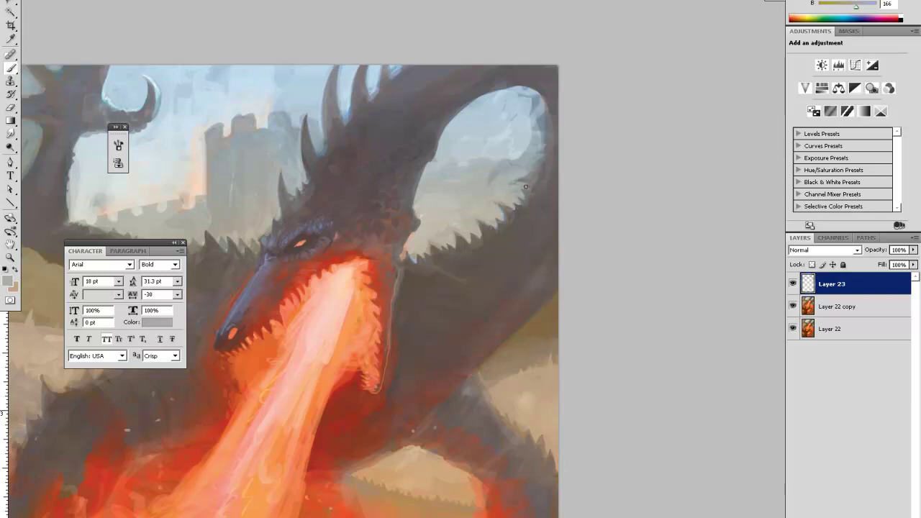
alt+click(547, 167)
alt+click(525, 208)
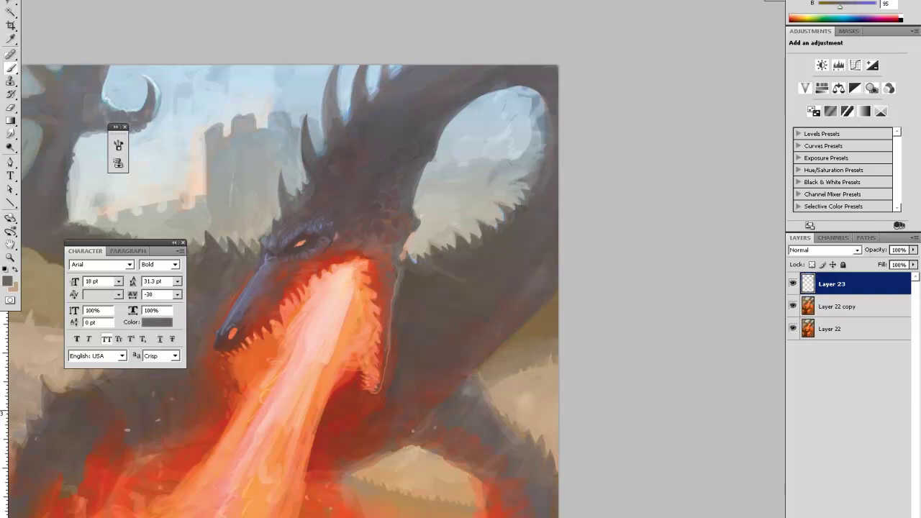
Step: Add smaller spikes higher up the opening's outer edge and carve the gaps between them with sampled blue-greys
alt+click(521, 173)
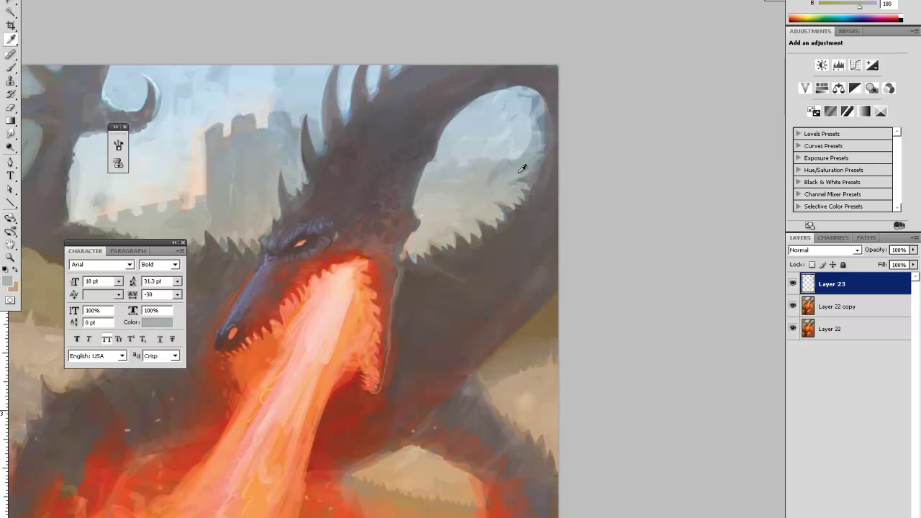
alt+click(518, 179)
alt+click(520, 181)
alt+click(542, 172)
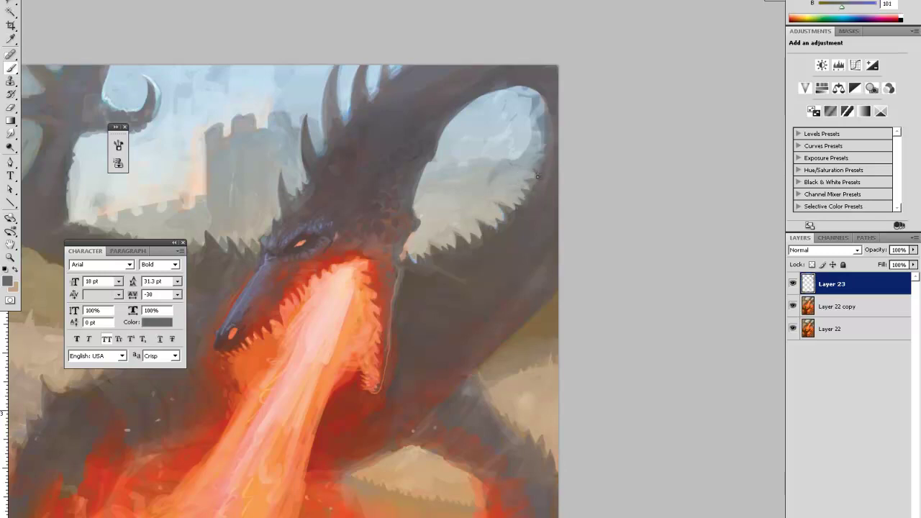
alt+click(526, 168)
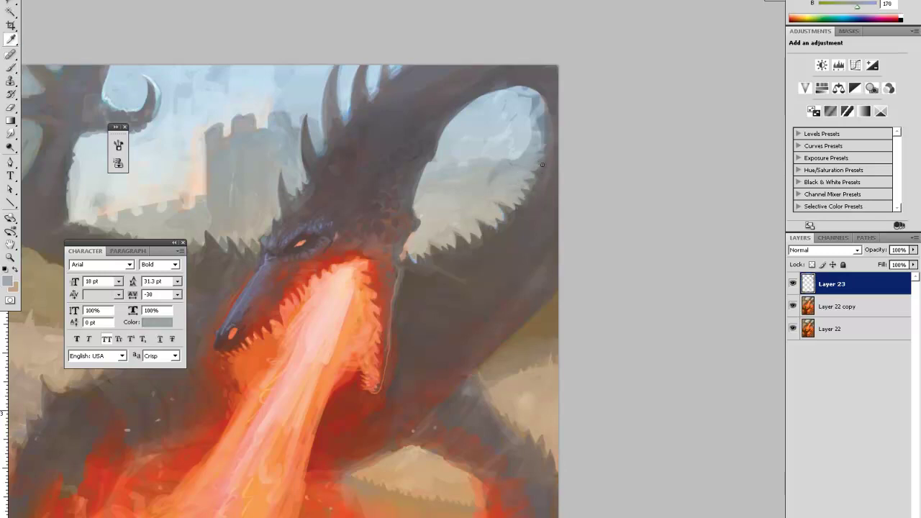
alt+click(542, 163)
alt+click(537, 160)
alt+click(496, 173)
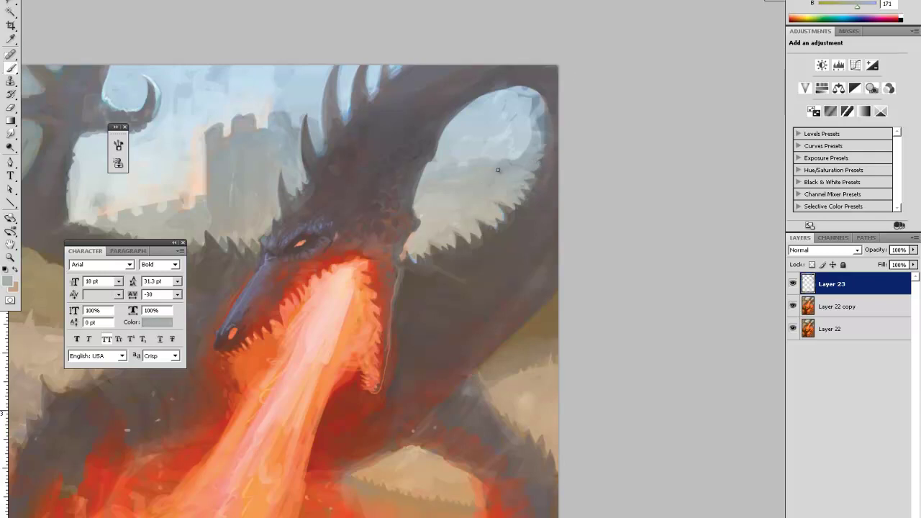
Step: Paint battlements on the distant castle wall seen through the opening, using sampled pale sky blue and wall grey
alt+click(527, 107)
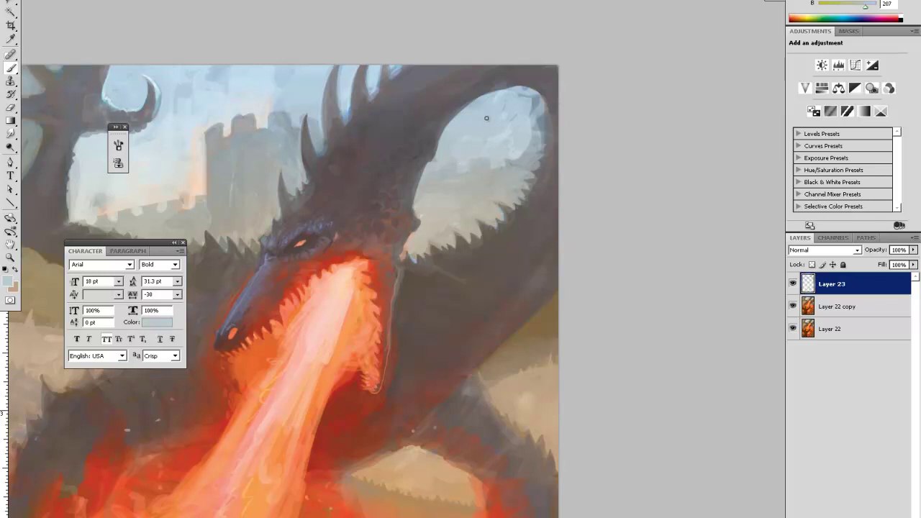
alt+click(442, 159)
alt+click(460, 157)
alt+click(507, 162)
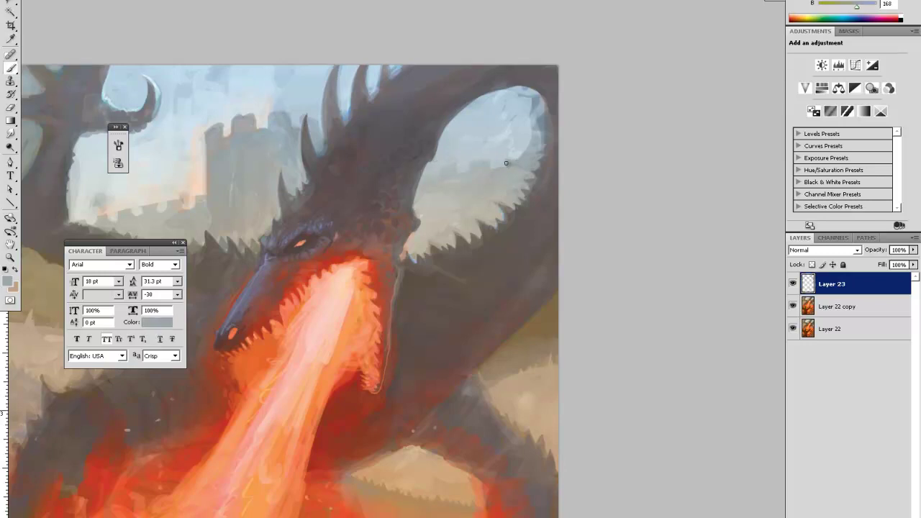
alt+click(528, 154)
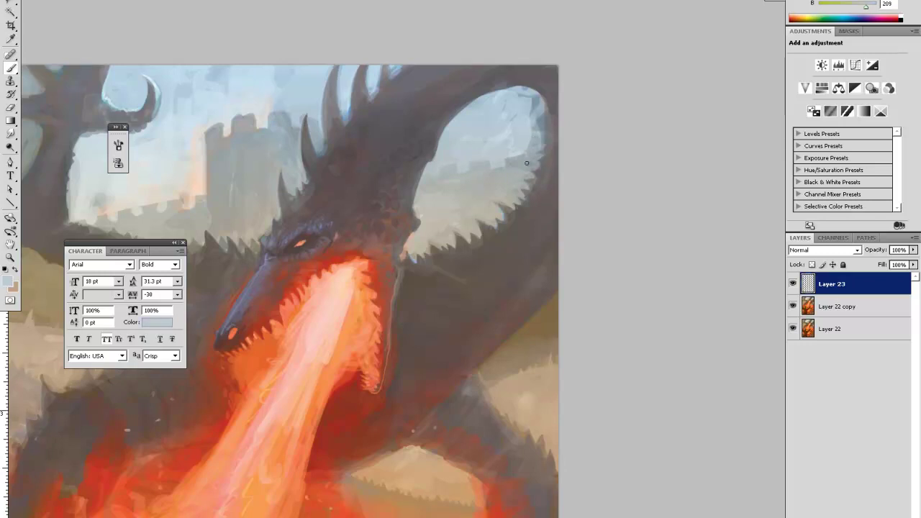
Step: Refine the opening's outer edge above the castle wall with sampled pale blue and dark grey
drag(537, 141, 531, 158)
alt+click(544, 126)
alt+click(545, 139)
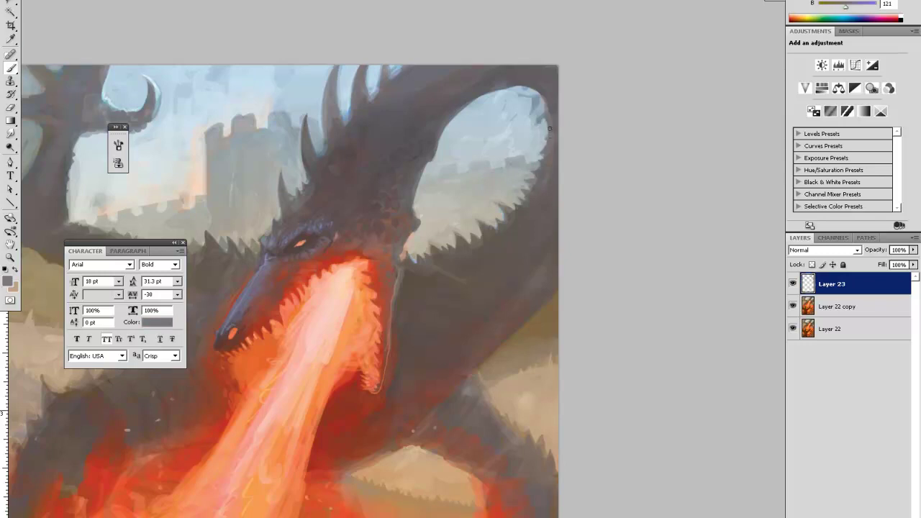
Step: Smooth the sky inside the opening and clean its rounded upper edge with sampled light blues
alt+click(543, 108)
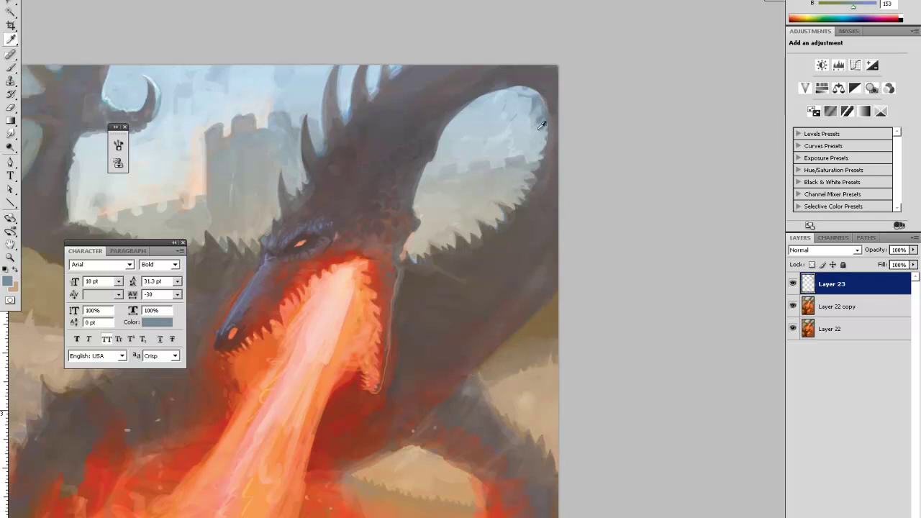
alt+click(538, 120)
mouse_move(539, 119)
mouse_down()
mouse_move(544, 110)
mouse_move(543, 121)
mouse_up()
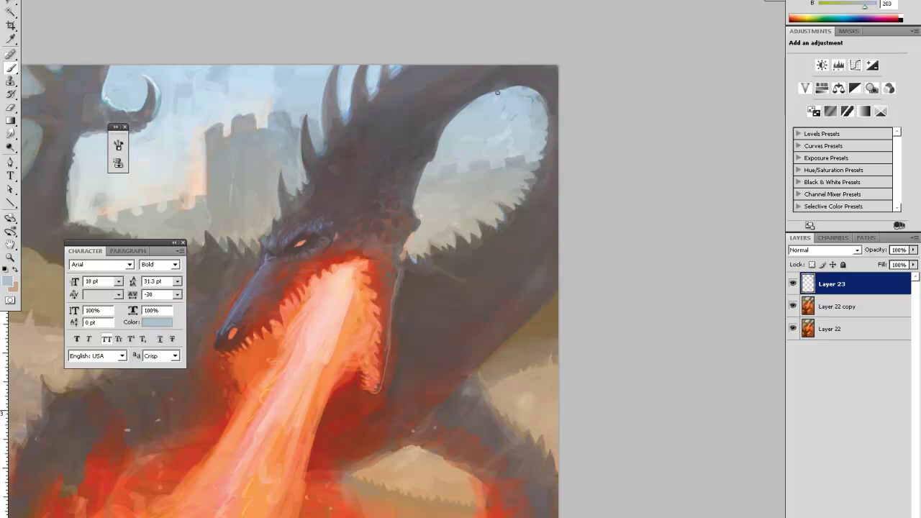
alt+click(520, 118)
alt+click(518, 113)
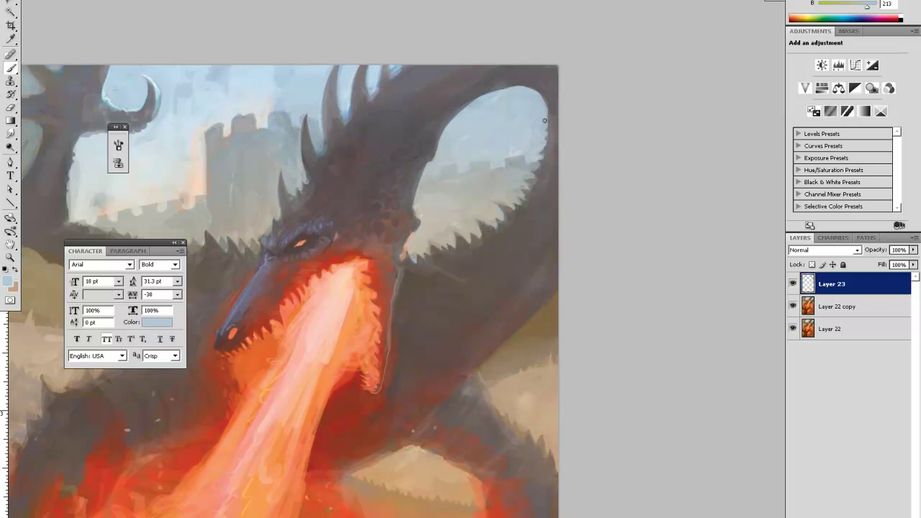
Step: Examine the whole painting, including the dragon's head, the fire and the knight up close
key(ctrl+minus)
key(ctrl+minus)
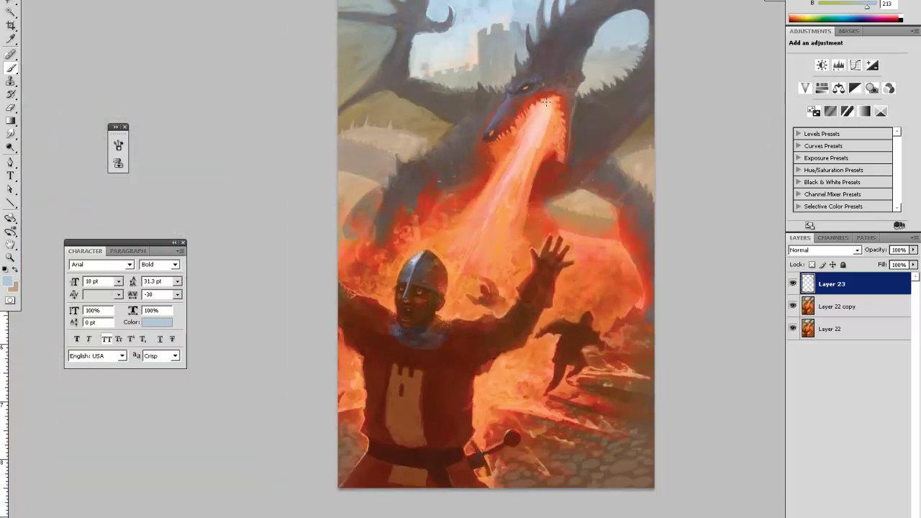
key(z)
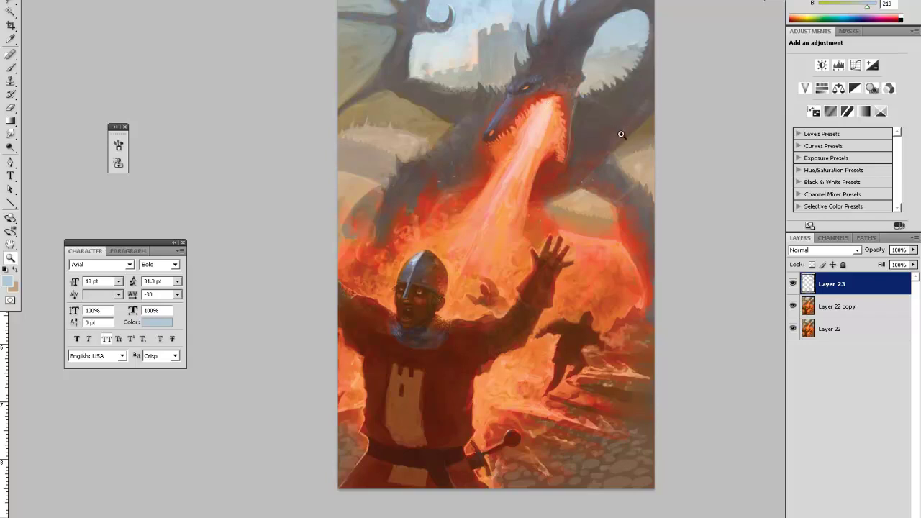
click(584, 41)
scroll(606, 252, up, 3)
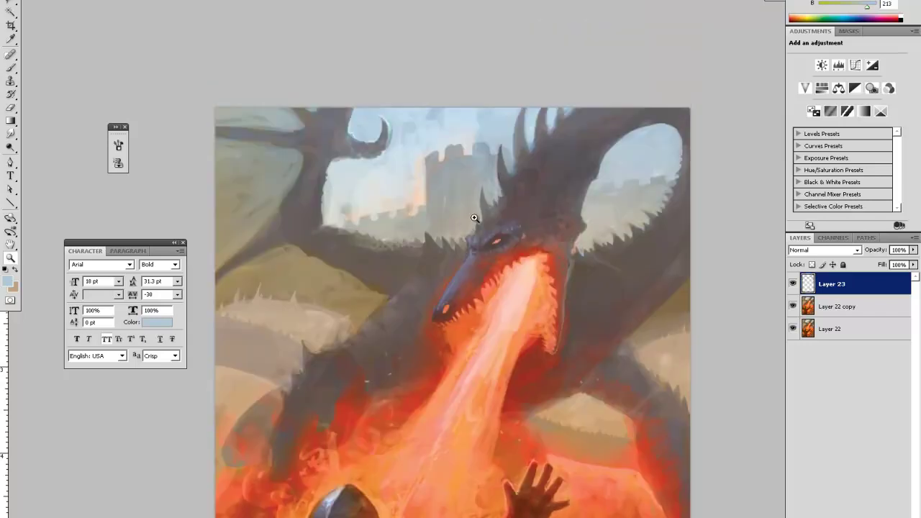
scroll(561, 246, down, 2)
scroll(558, 244, down, 4)
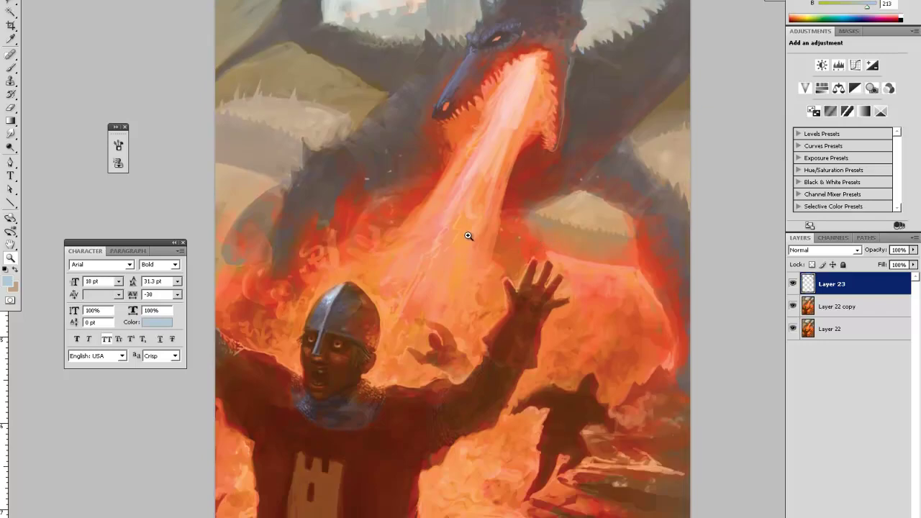
Step: Paint small spikes along the dragon's curved tail edge beside the flames using sampled hill and brown tones
click(240, 188)
key(i)
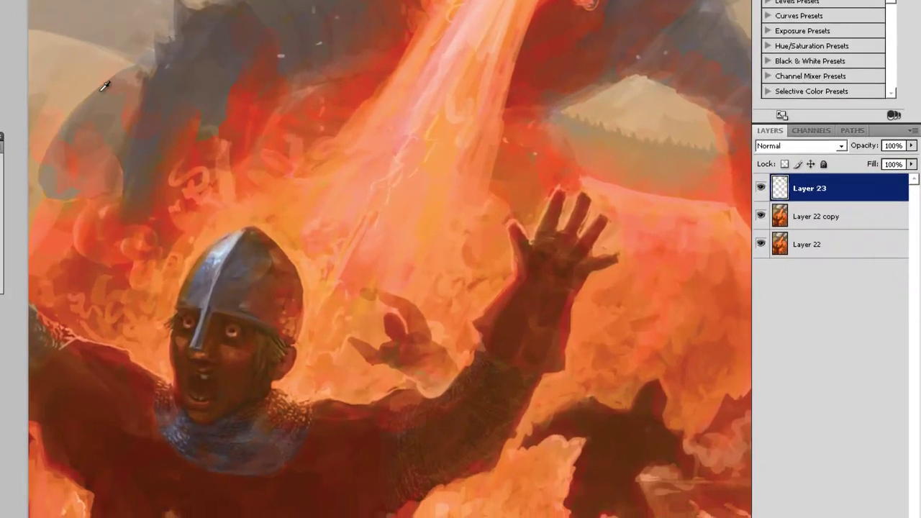
key(b)
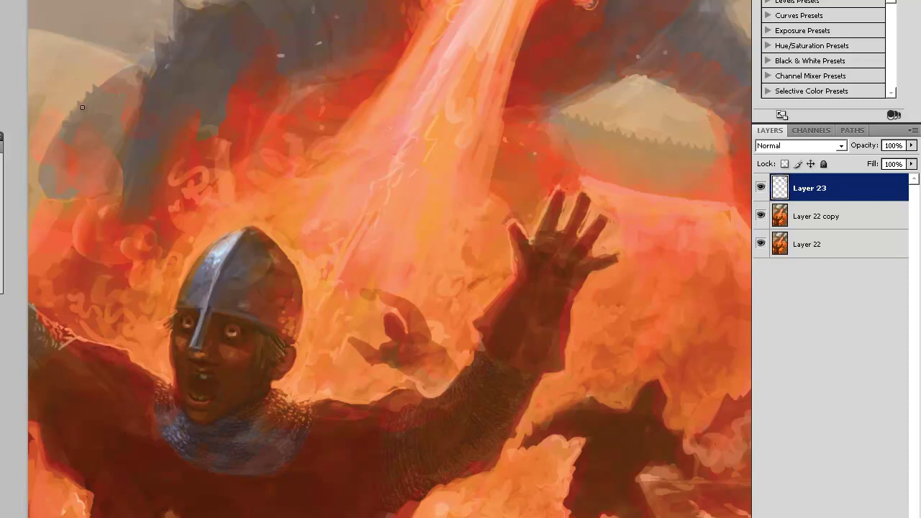
alt+click(106, 93)
drag(109, 75, 111, 81)
drag(124, 74, 133, 65)
alt+click(133, 62)
alt+click(135, 73)
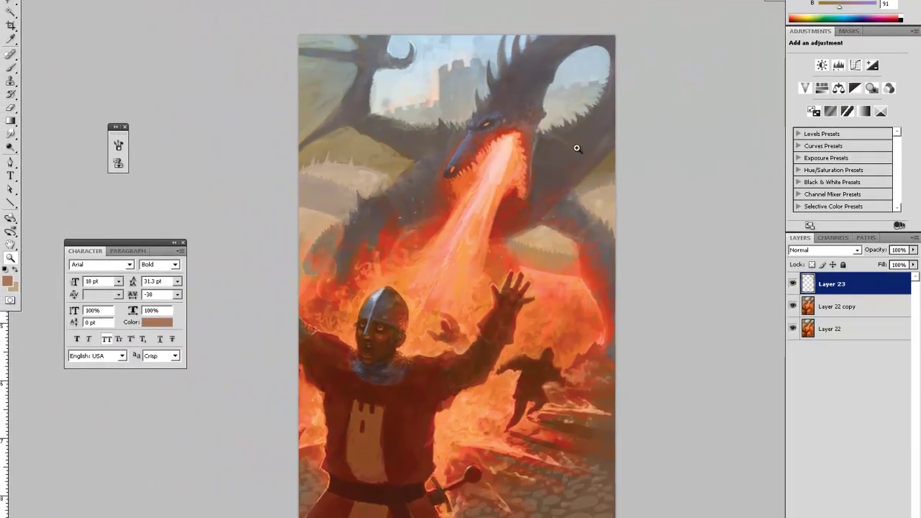
Step: Add a new layer above Layer 23 for the dragon's head
click(593, 106)
click(591, 106)
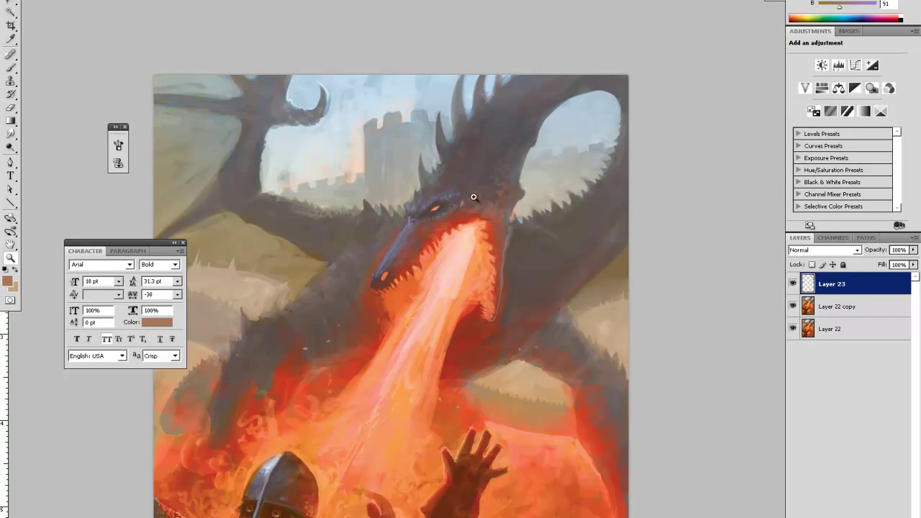
key(i)
scroll(509, 191, down, 2)
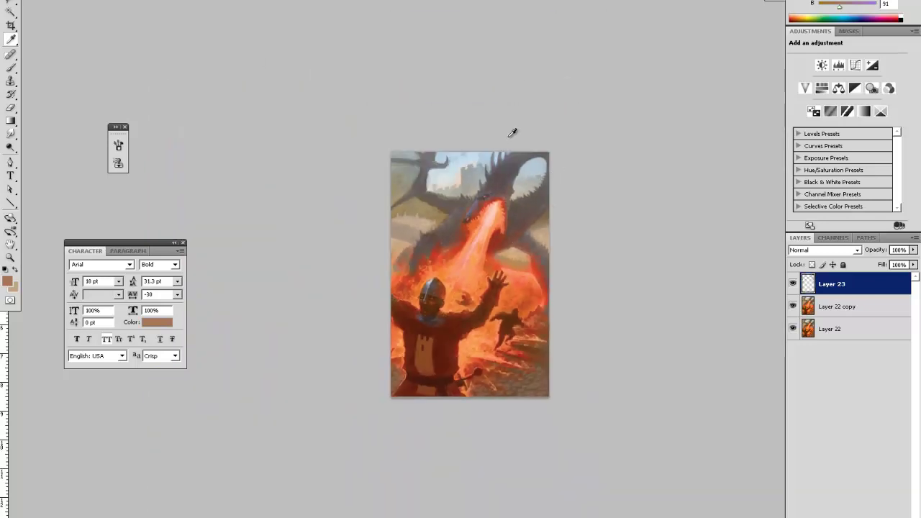
key(z)
drag(500, 139, 563, 208)
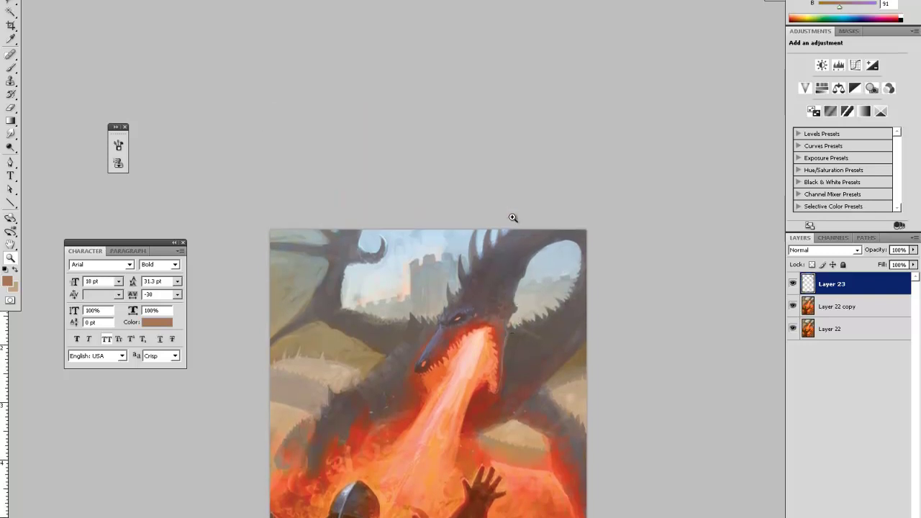
click(449, 308)
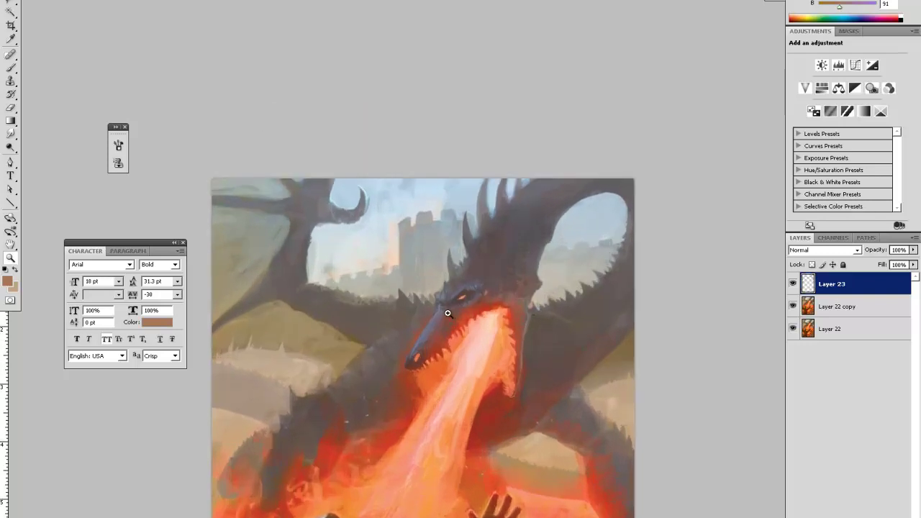
click(886, 517)
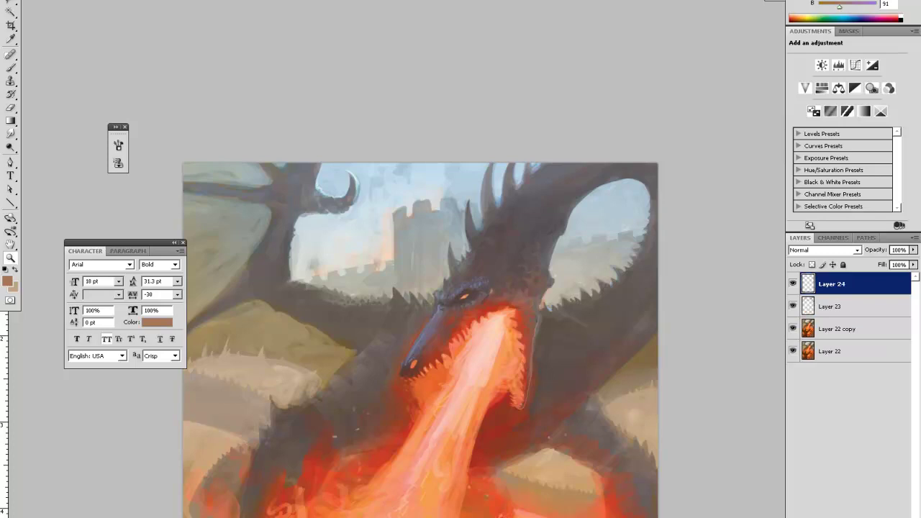
Step: Rework the dragon's snout ridge and brow with sampled blue-grey brush strokes
key(i)
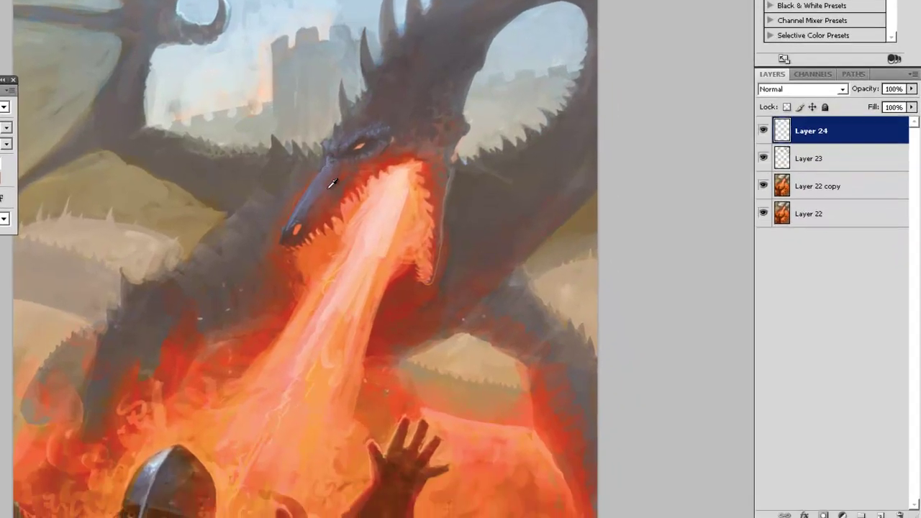
key(b)
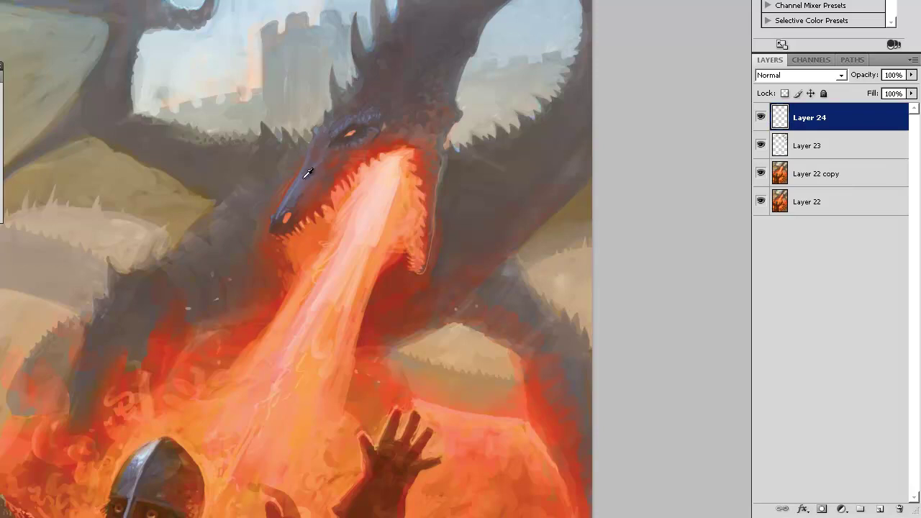
mouse_move(295, 179)
mouse_down()
mouse_move(290, 203)
mouse_move(305, 169)
mouse_up()
key(ctrl+z)
key(ctrl+z)
key(alt+BackSpace)
key(ctrl+z)
drag(341, 121, 328, 144)
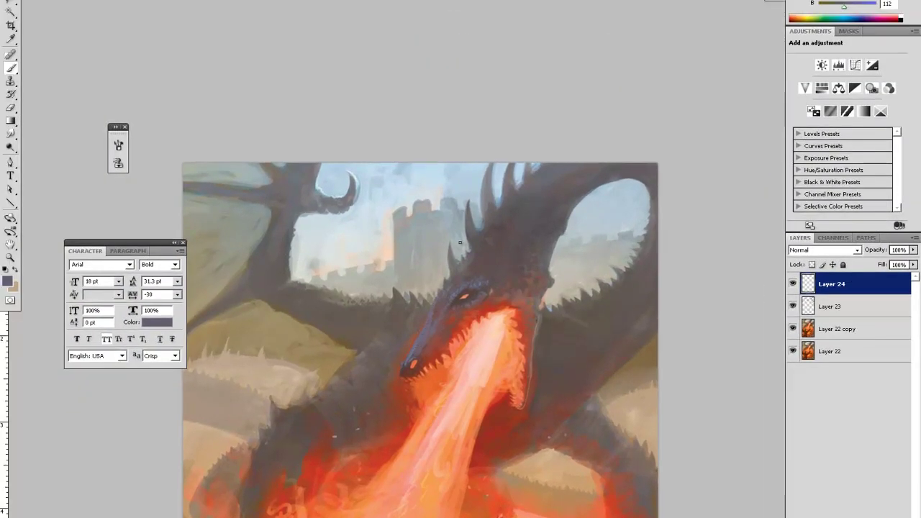
Step: Compare the dragon's head with Layer 24 hidden and shown
key(ctrl+minus)
key(ctrl+minus)
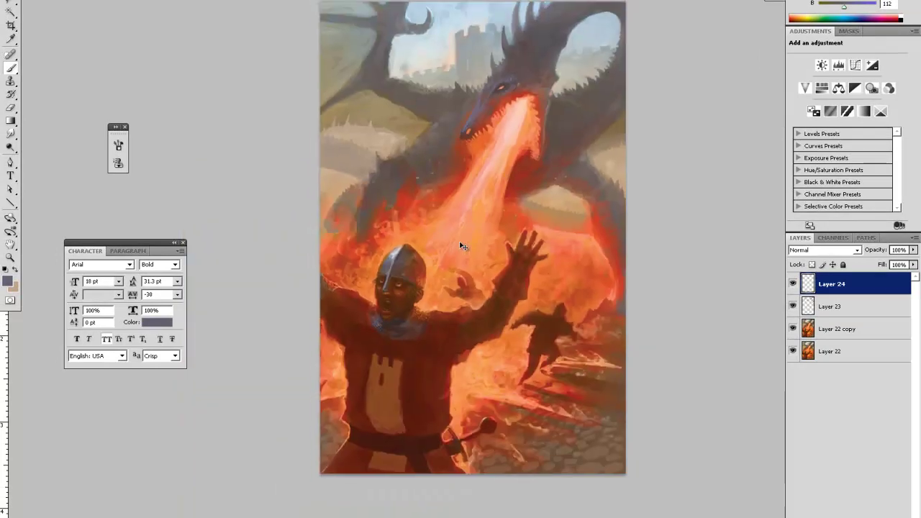
key(z)
click(518, 130)
click(555, 132)
click(793, 285)
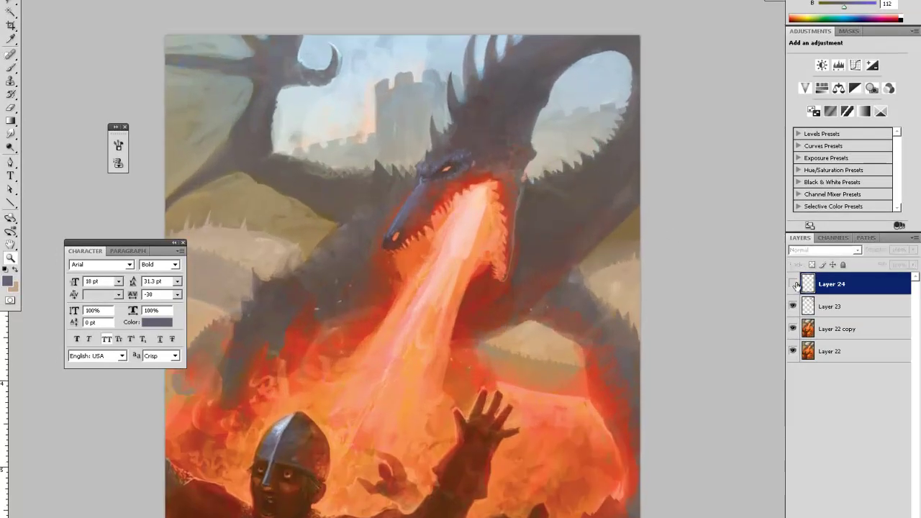
click(793, 284)
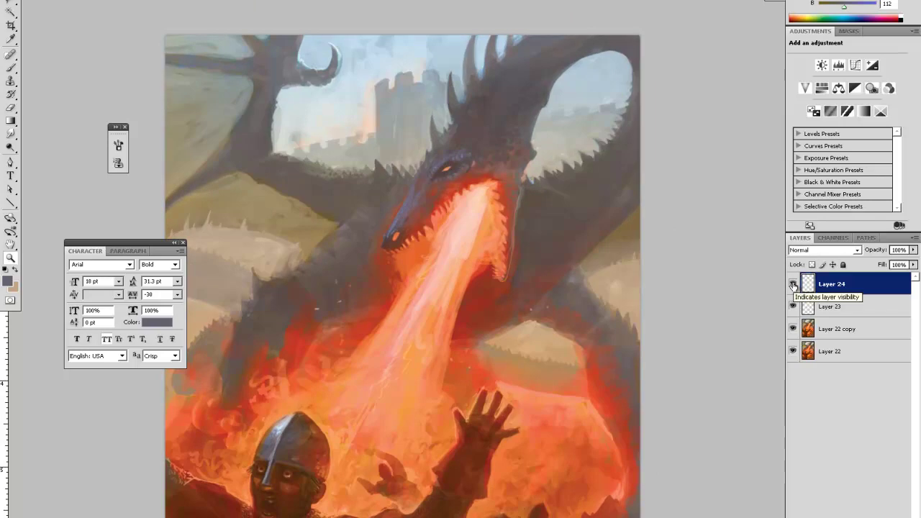
click(793, 285)
click(794, 285)
click(793, 285)
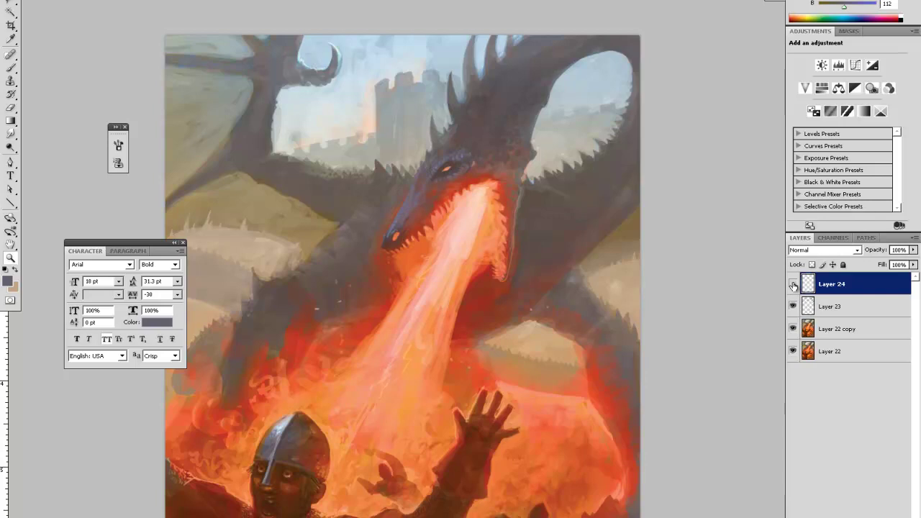
click(794, 284)
click(793, 284)
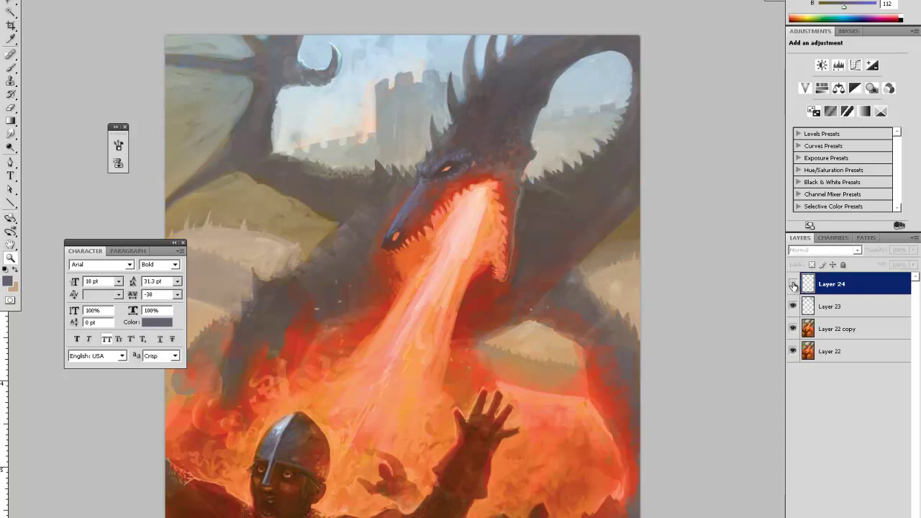
click(793, 285)
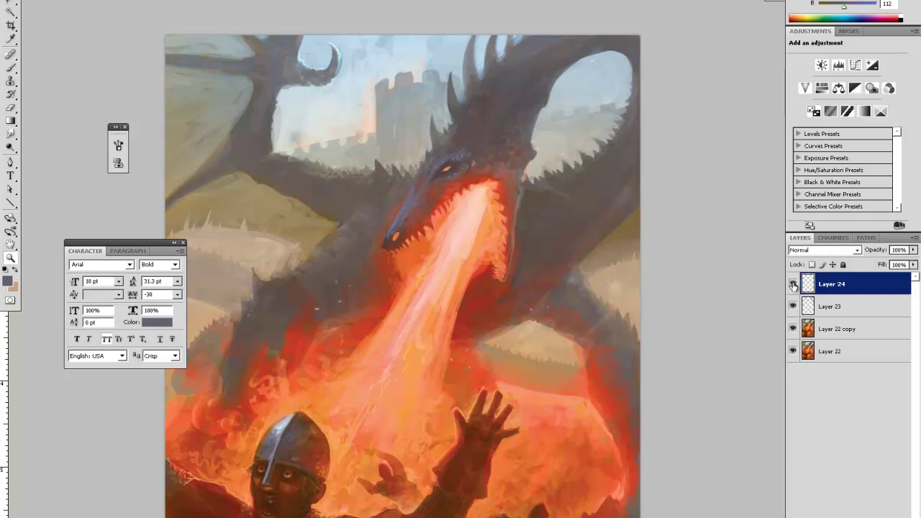
click(793, 284)
click(793, 285)
click(793, 284)
right_click(765, 257)
click(671, 194)
Step: Darken the dragon's eye and eye socket with sampled dark grey tones
key(i)
click(431, 158)
key(e)
key(b)
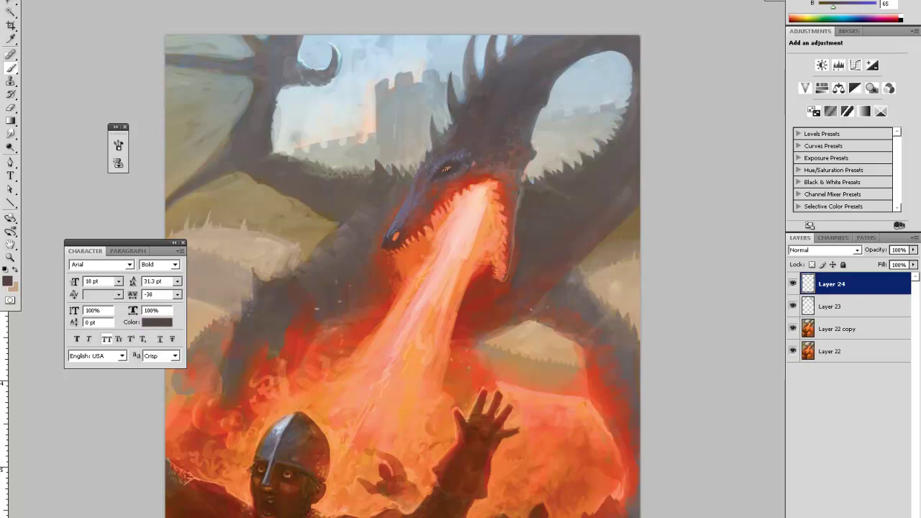
key(i)
click(454, 178)
key(b)
Step: Paint a bright salmon glow in the dragon's eye with colours sampled from the eye and the fire
alt+click(446, 167)
key(i)
click(460, 191)
key(b)
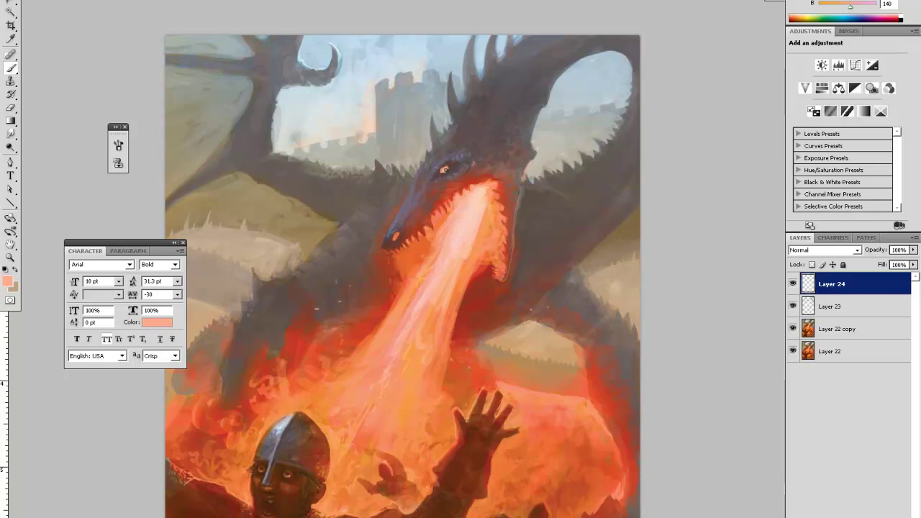
Step: Refine the eye's dark rim and the snout's upper edge with sampled dark grey, light grey and brown
alt+click(445, 170)
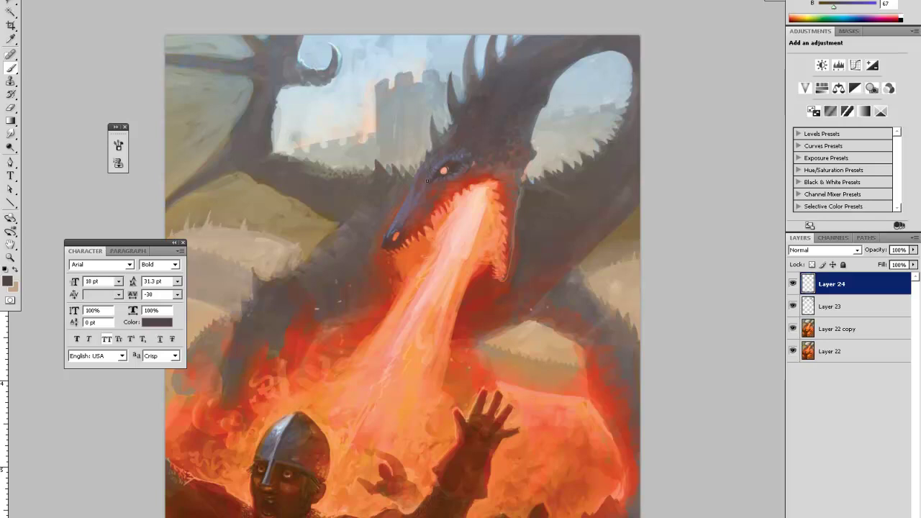
alt+click(416, 170)
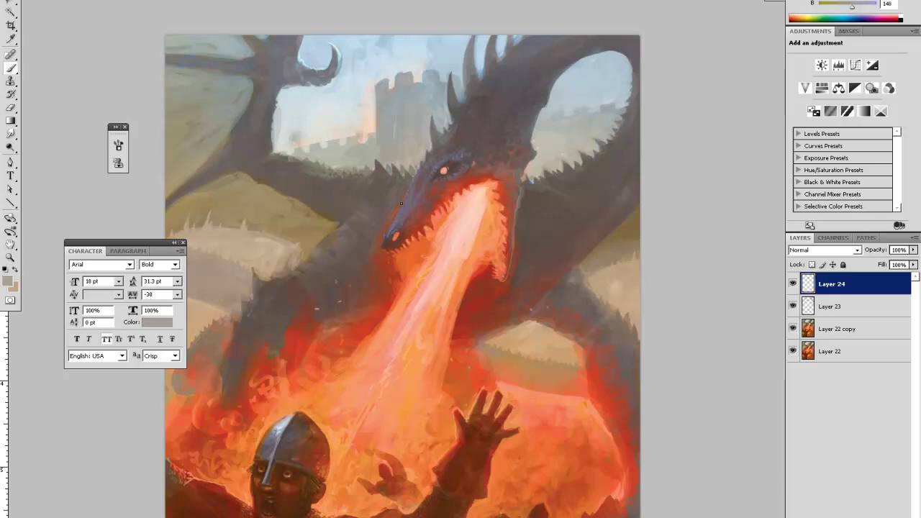
alt+click(409, 186)
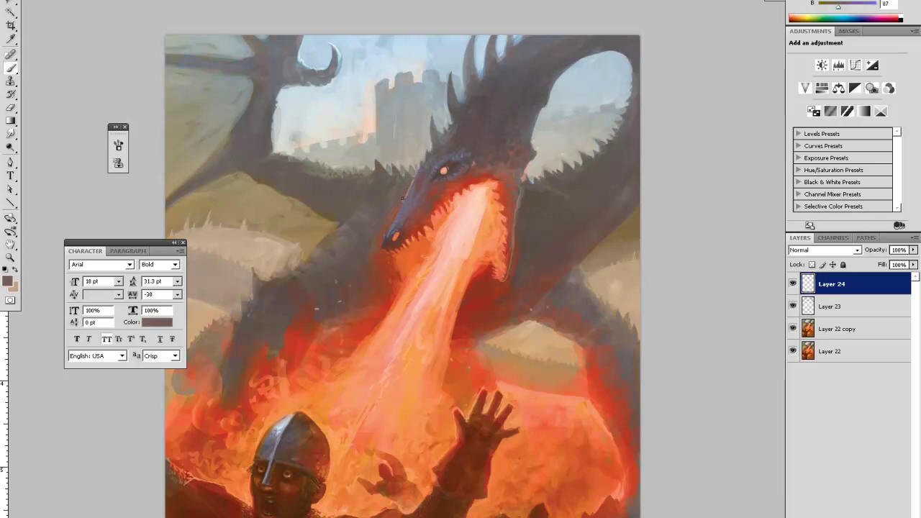
key(alt)
Step: Narrow the dragon's glowing eye with sampled dark brown and brighten the nostril with pale pink from the fire
alt+click(453, 169)
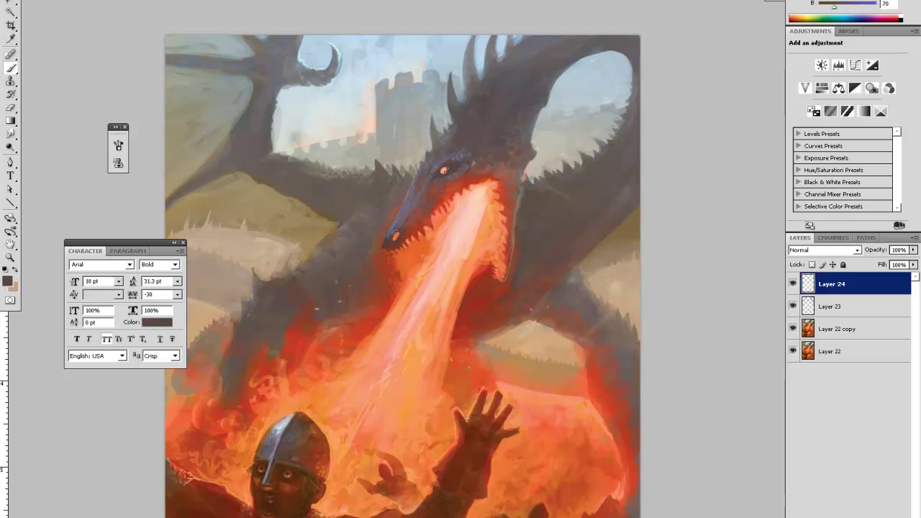
click(447, 167)
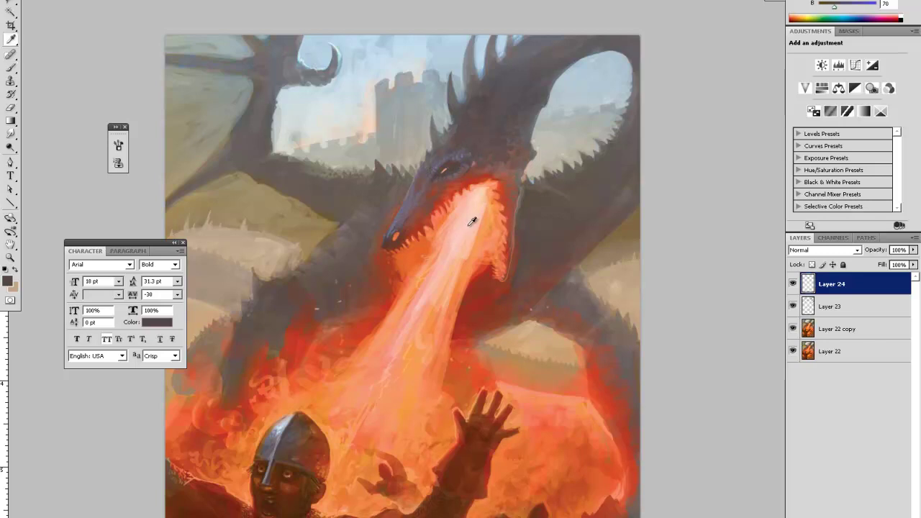
alt+click(429, 210)
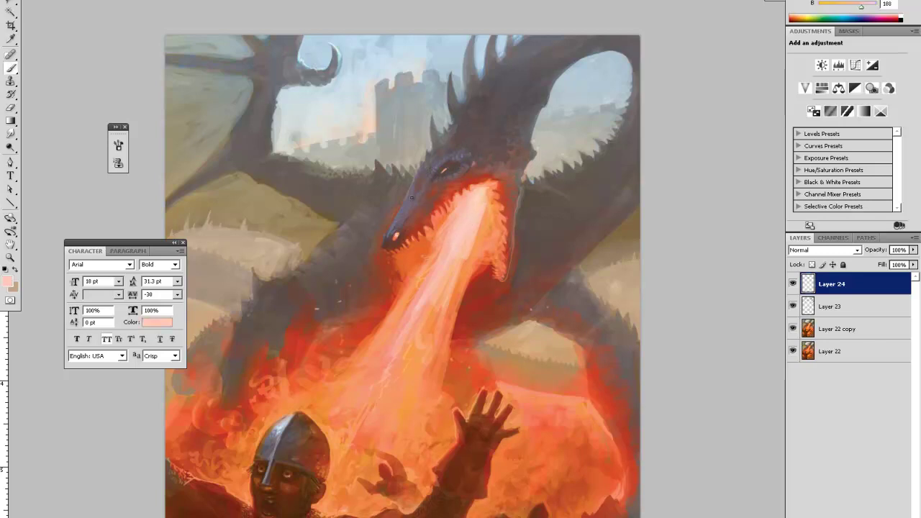
key(i)
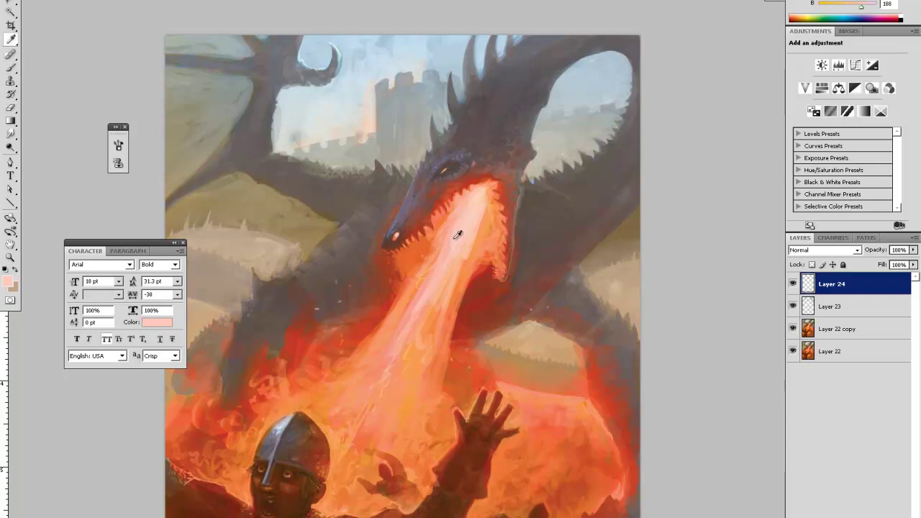
key(ctrl+z)
Step: Cut clearer battlements into the castle tower's top edge with a sampled pale sky colour
key(ctrl+minus)
key(ctrl+minus)
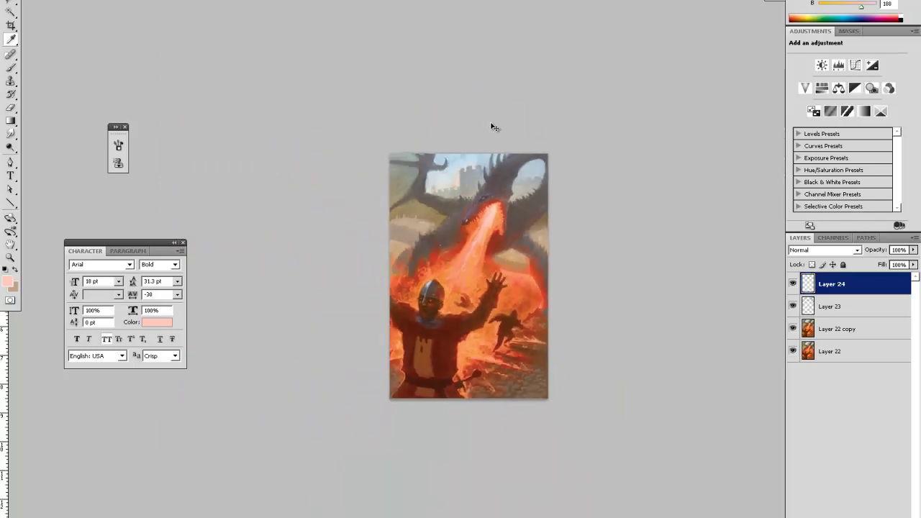
key(z)
mouse_move(507, 163)
mouse_down()
mouse_move(541, 164)
mouse_move(447, 191)
mouse_move(344, 175)
mouse_up()
key(i)
click(346, 191)
key(b)
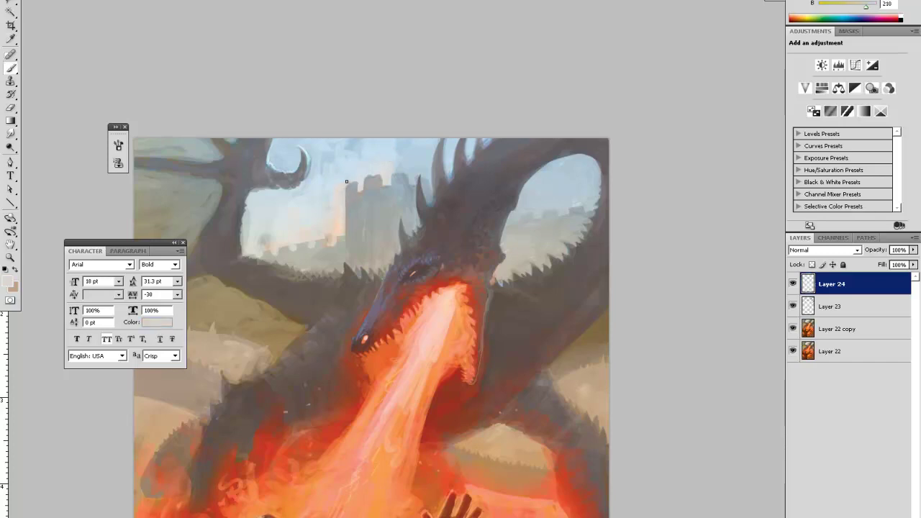
mouse_move(347, 184)
mouse_down()
mouse_move(360, 182)
mouse_move(360, 193)
mouse_move(383, 174)
mouse_move(384, 187)
mouse_up()
Step: Refine the tower's battlements nearest the dragon's spikes with sampled light sky blues and wall grey
alt+click(403, 161)
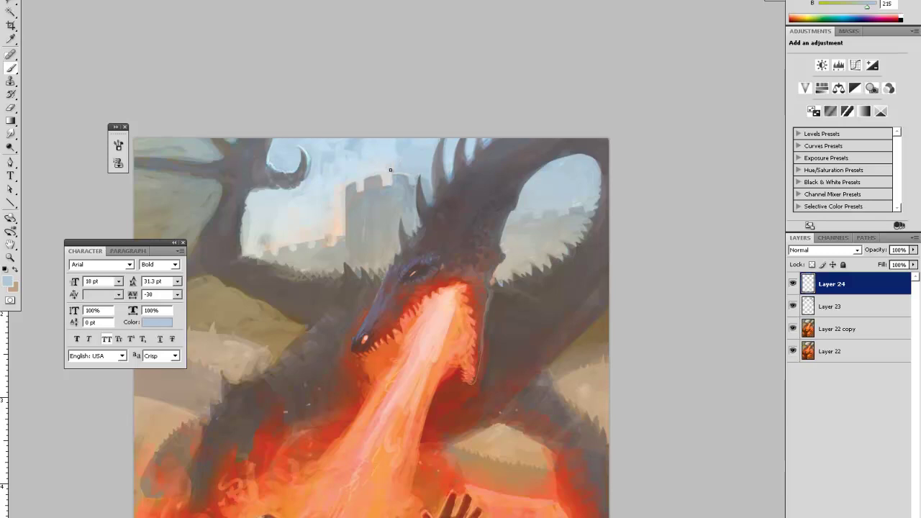
alt+click(393, 163)
drag(391, 173, 412, 182)
alt+click(413, 166)
alt+click(407, 186)
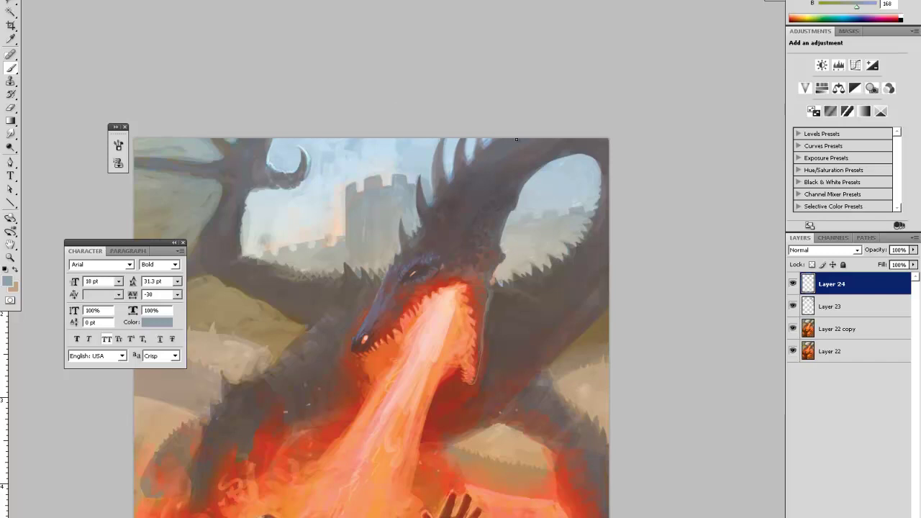
Step: Clean up the tip of the dragon's snout around the nostril with sampled reddish brown
alt+click(353, 347)
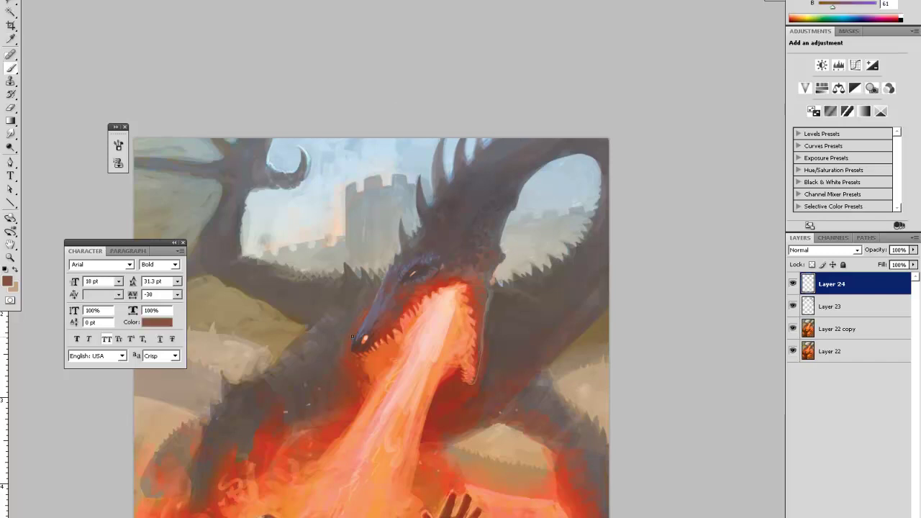
drag(352, 349, 356, 341)
alt+click(360, 331)
Step: Touch up the tower's battlement beside the dragon's neck spikes with sampled grey-blue and light blue, and check the whole painting
key(i)
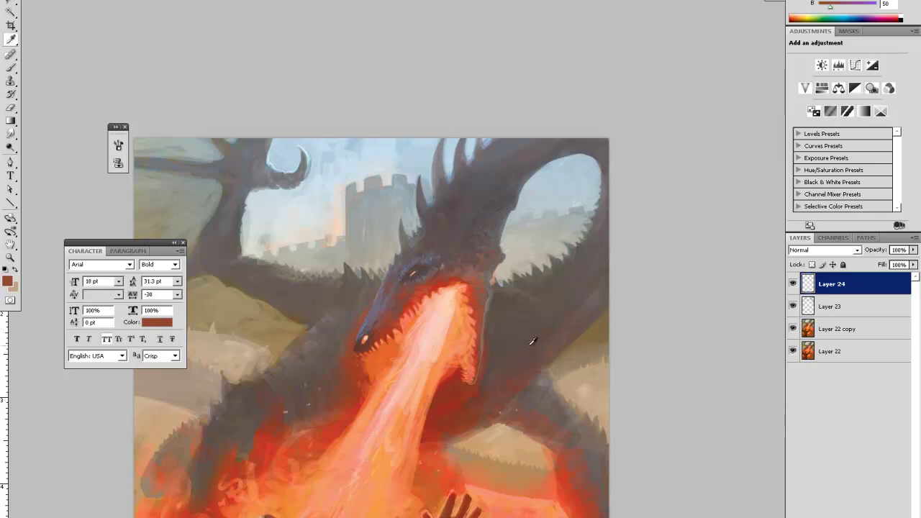
click(404, 177)
key(b)
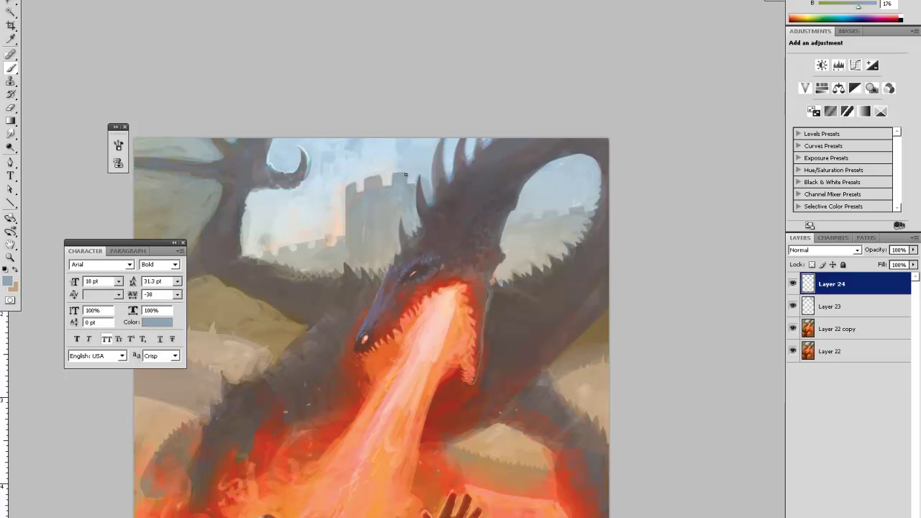
key(i)
click(411, 170)
key(b)
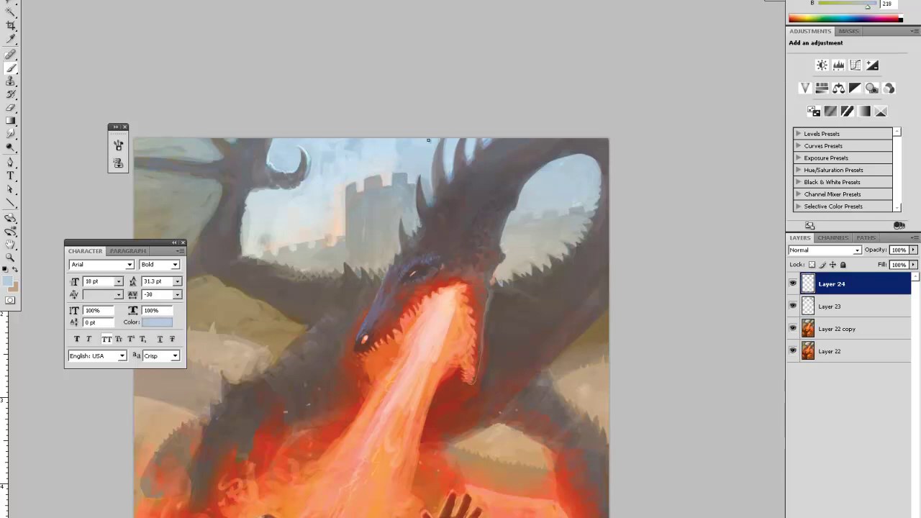
key(ctrl+0)
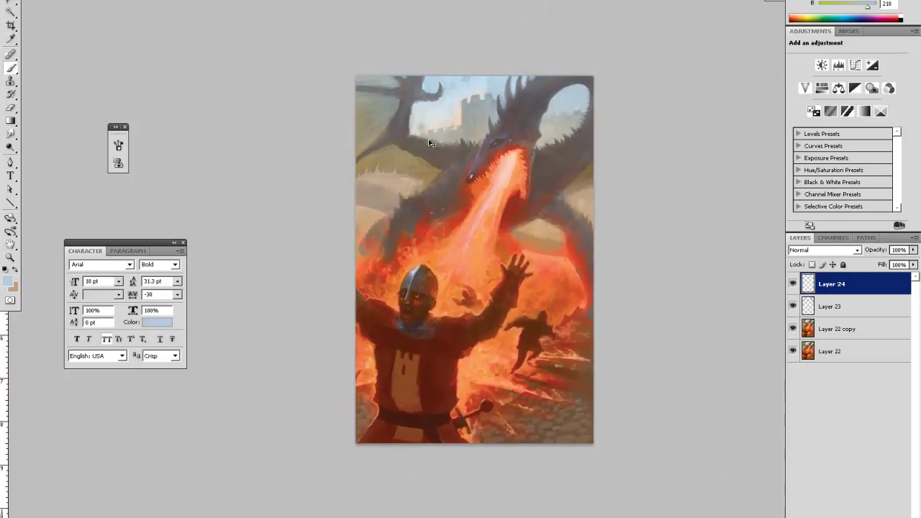
Step: Add a new layer above Layer 24 and set up a brush with dark grey sampled from the dragon's neck
key(z)
click(576, 126)
click(575, 126)
click(512, 123)
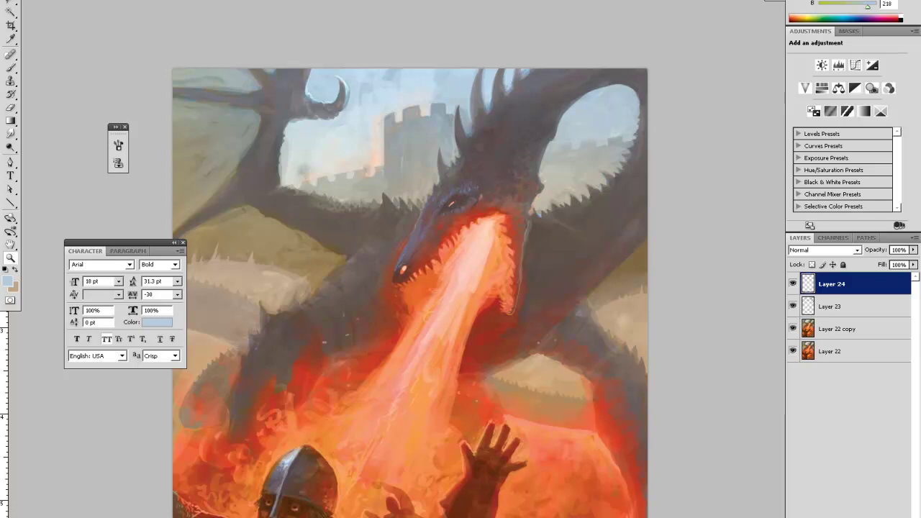
key(ctrl+shift+alt+n)
key(b)
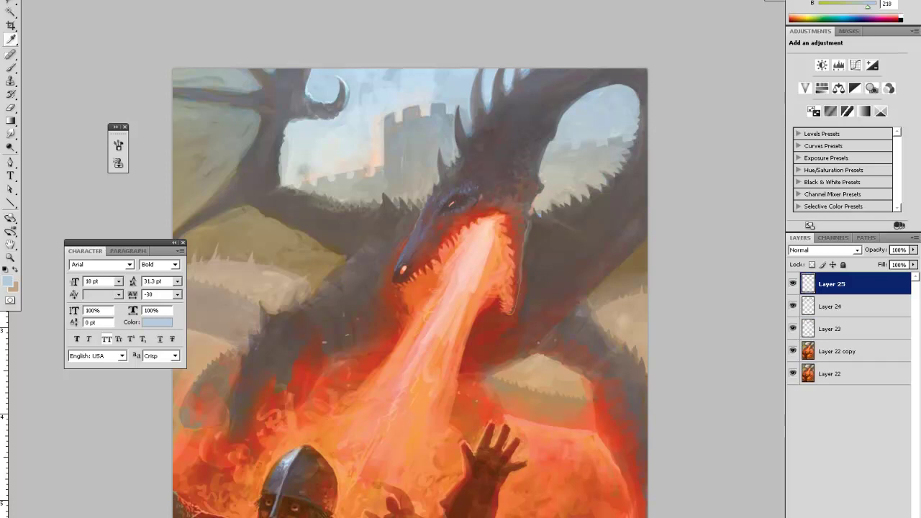
alt+click(461, 153)
right_click(471, 160)
drag(512, 190, 504, 190)
key(Return)
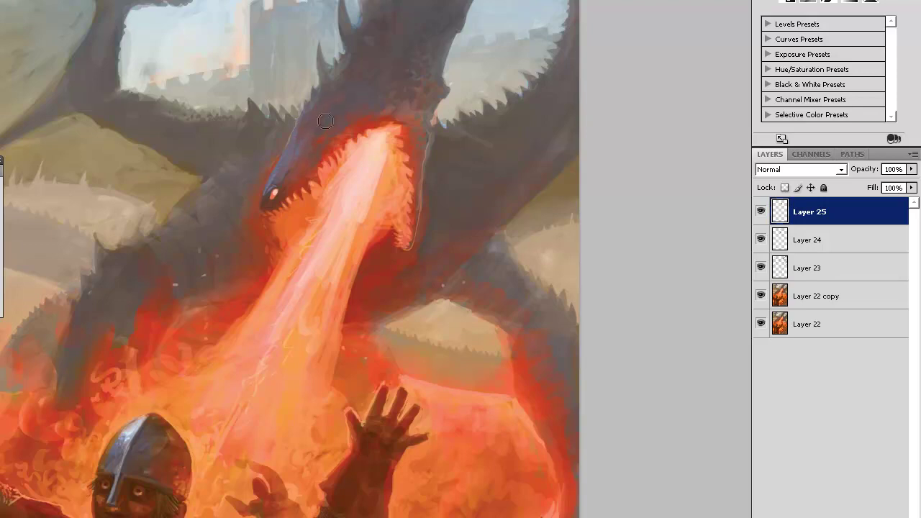
Step: Paint over the dragon's existing eye and brow with sampled dark greys, then reduce the brush size
drag(314, 118, 304, 128)
alt+click(317, 125)
alt+click(322, 112)
right_click(288, 181)
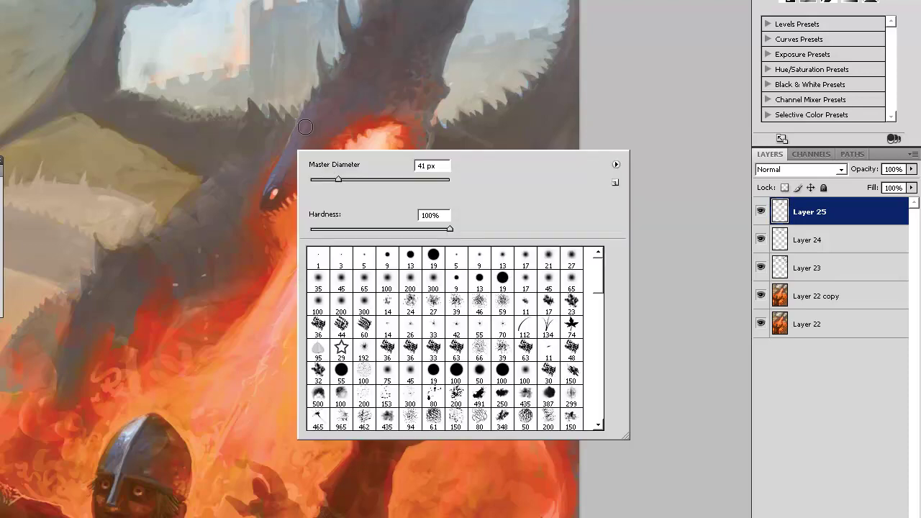
click(285, 176)
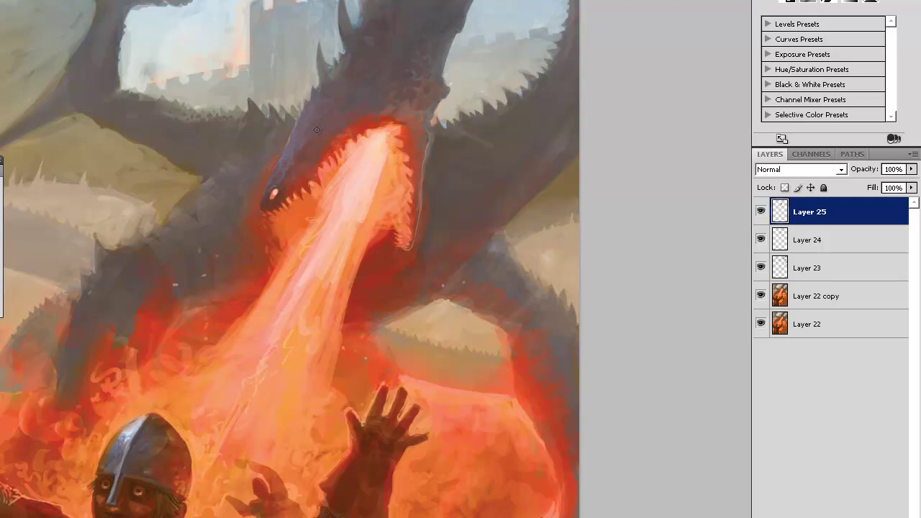
Step: Trim the bridge of the dragon's snout and block in a smaller, lower eye socket with a 9 px tip
key(e)
drag(295, 139, 279, 153)
right_click(298, 86)
right_click(282, 156)
drag(303, 157, 306, 157)
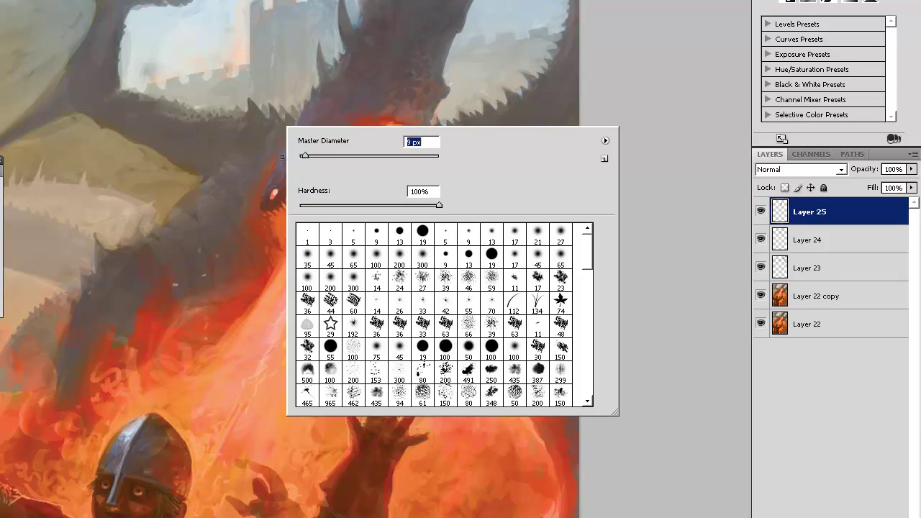
click(278, 157)
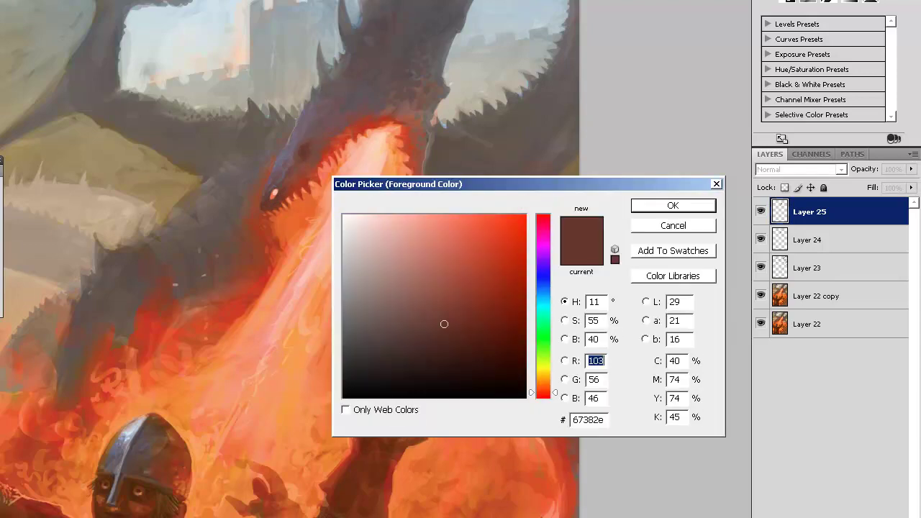
Step: Set the foreground colour to dark blue 373d53 for the relocated eye and check the whole painting
click(543, 281)
click(408, 338)
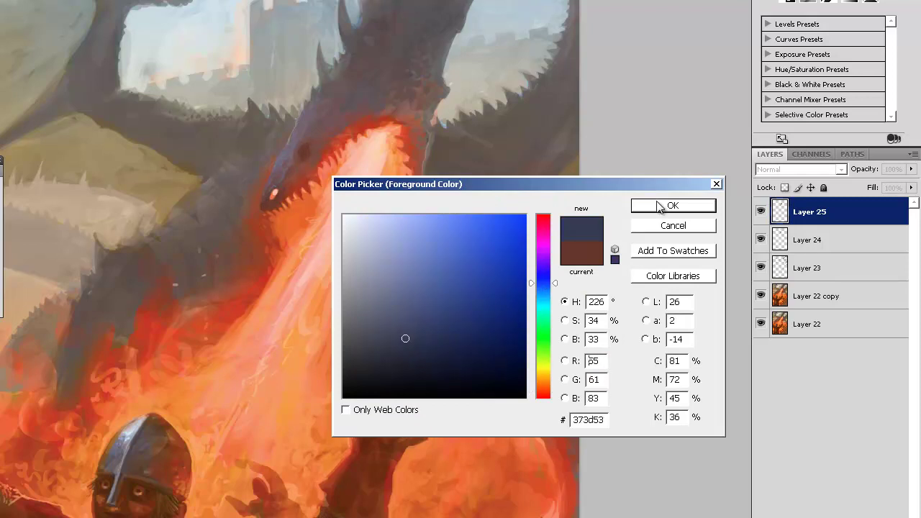
click(666, 206)
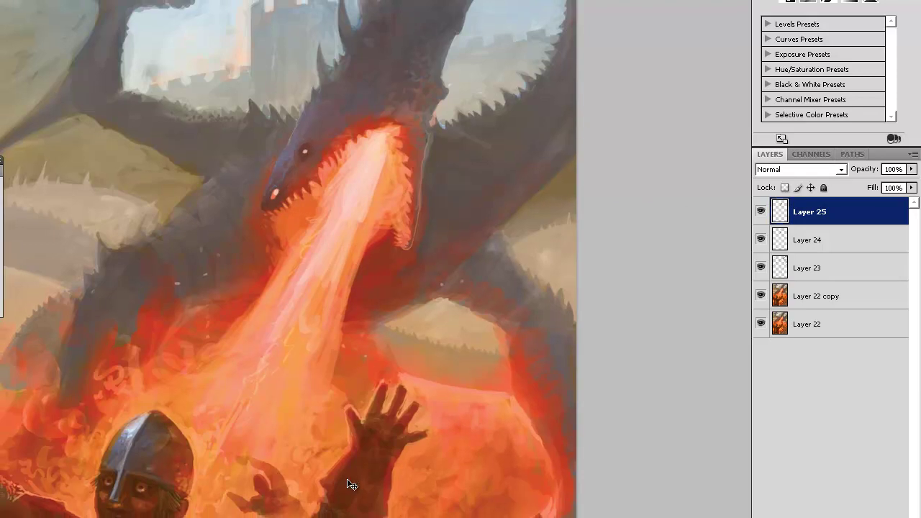
key(ctrl+minus)
key(ctrl+minus)
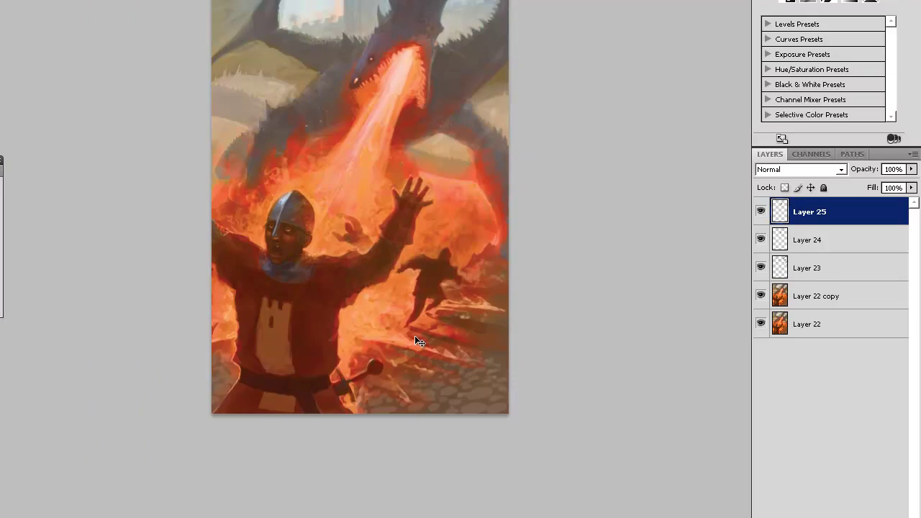
click(478, 47)
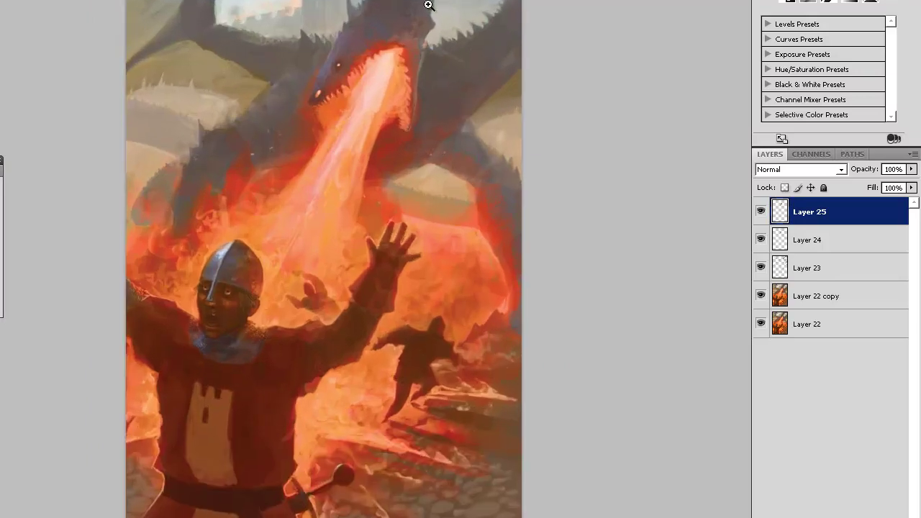
click(434, 7)
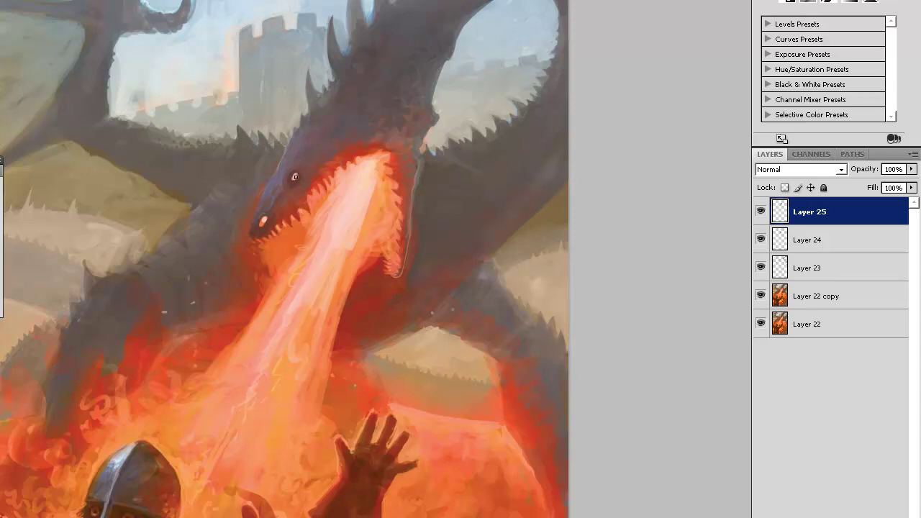
Step: Build up the relocated eye's fiery glow with sampled orange and pale pink
click(295, 175)
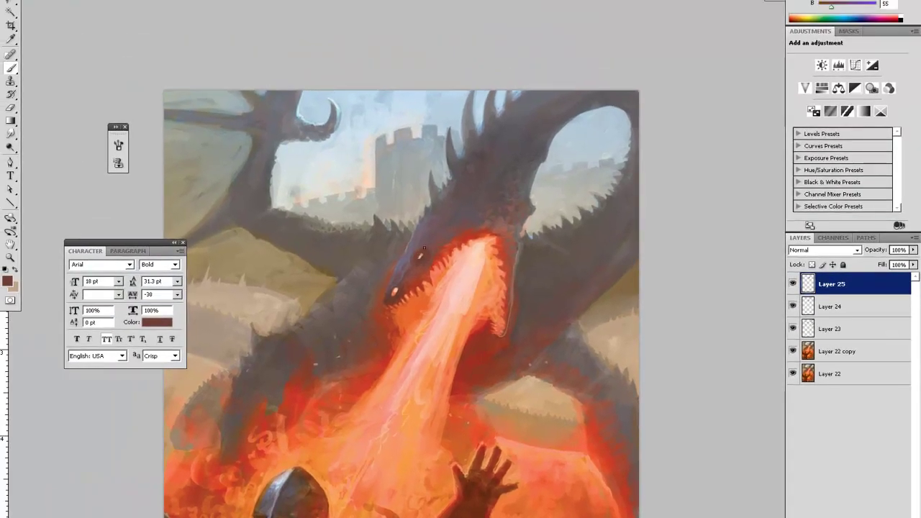
key(alt)
alt+click(442, 269)
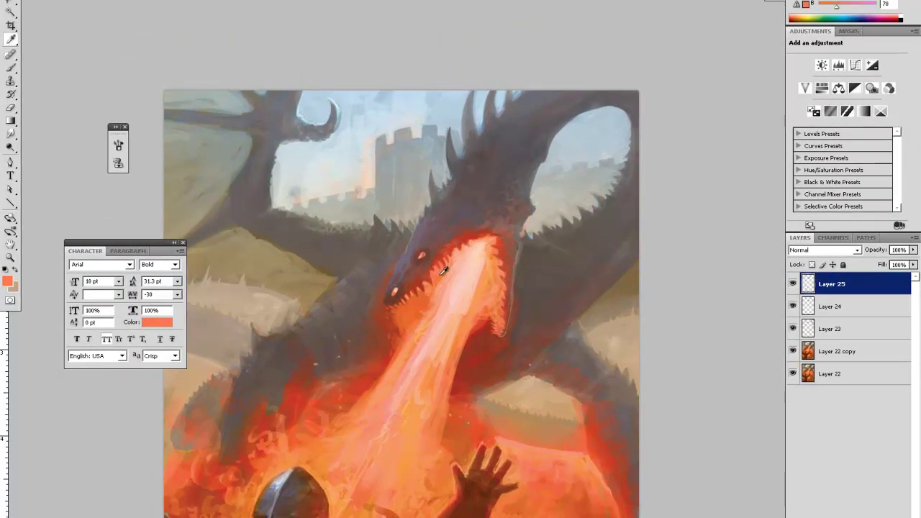
alt+click(423, 254)
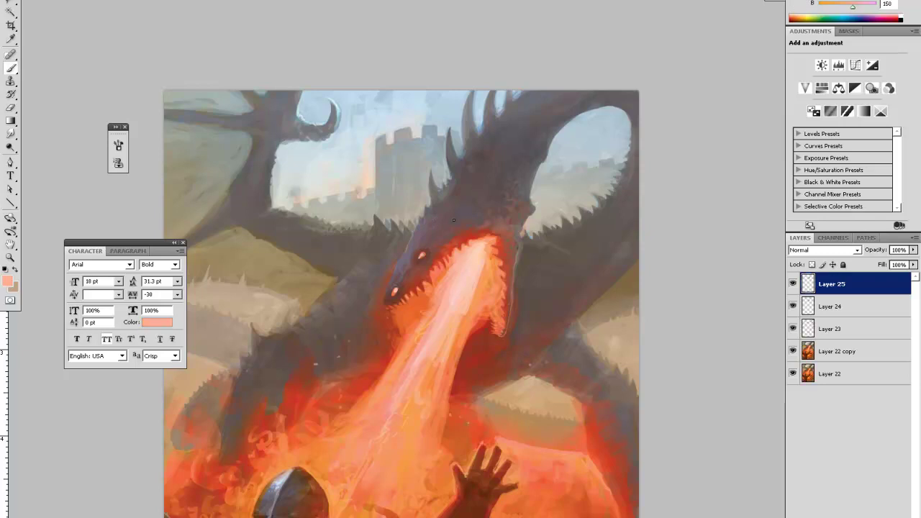
alt+click(422, 255)
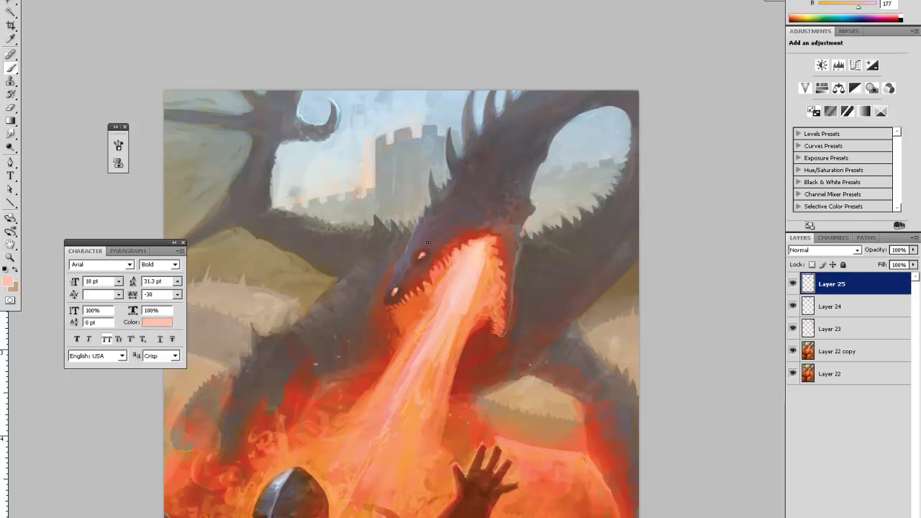
key(alt)
alt+click(422, 254)
drag(420, 258, 423, 255)
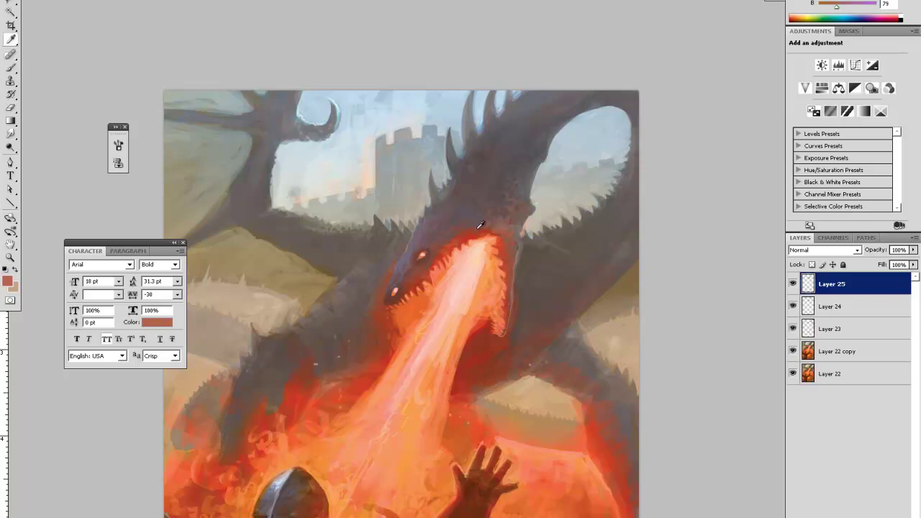
Step: Shade the dragon's head between the eye and neck with sampled dark greys and a purplish grey
alt+click(461, 208)
alt+click(471, 191)
alt+click(462, 208)
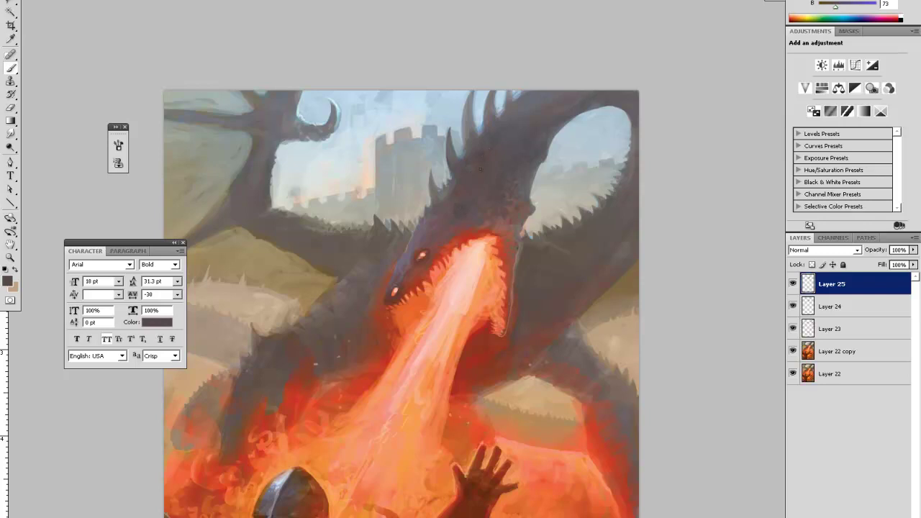
key(alt)
alt+click(453, 204)
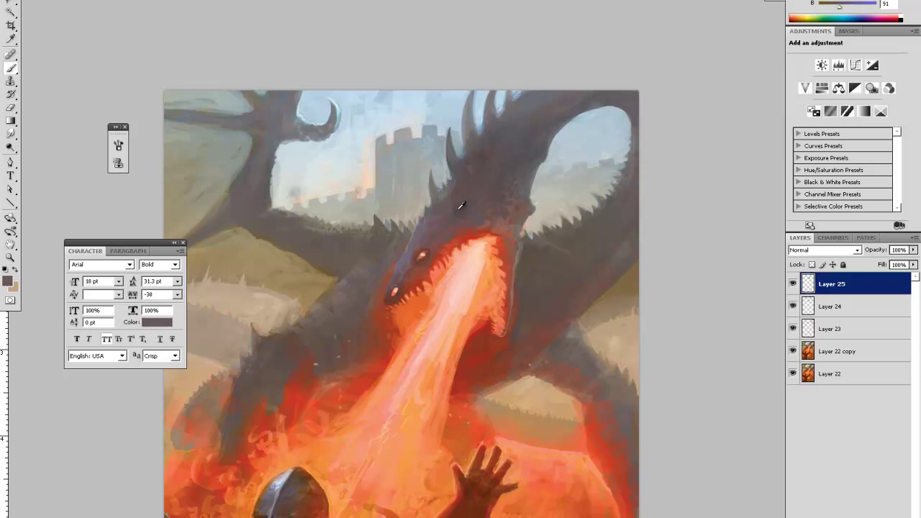
alt+click(409, 256)
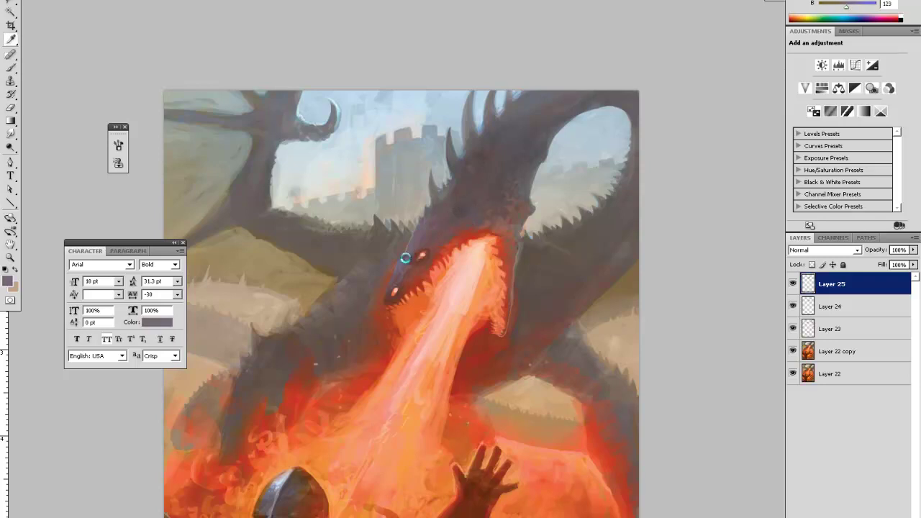
drag(461, 221, 463, 221)
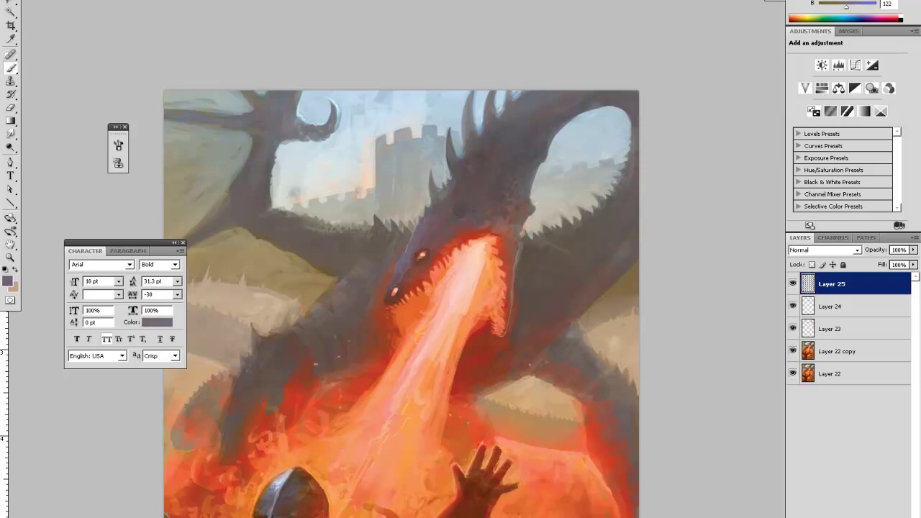
Step: Shape a round dark ear hole behind the dragon's eye with sampled brownish and purplish greys
alt+click(464, 218)
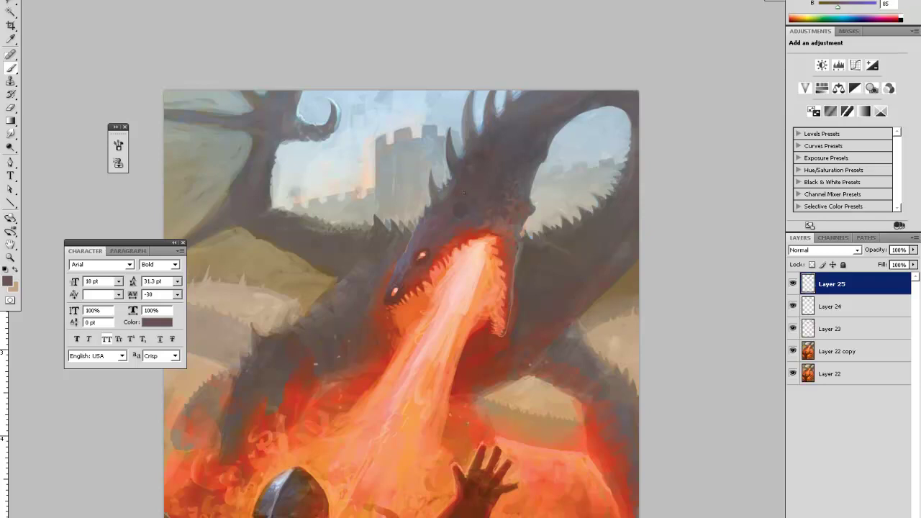
key(alt)
key(alt)
alt+click(412, 254)
drag(452, 206, 447, 204)
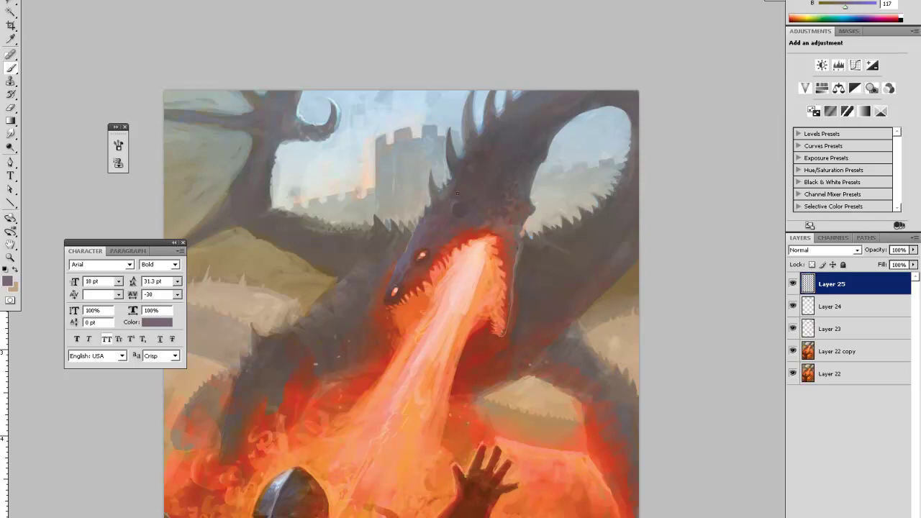
alt+click(454, 198)
key(e)
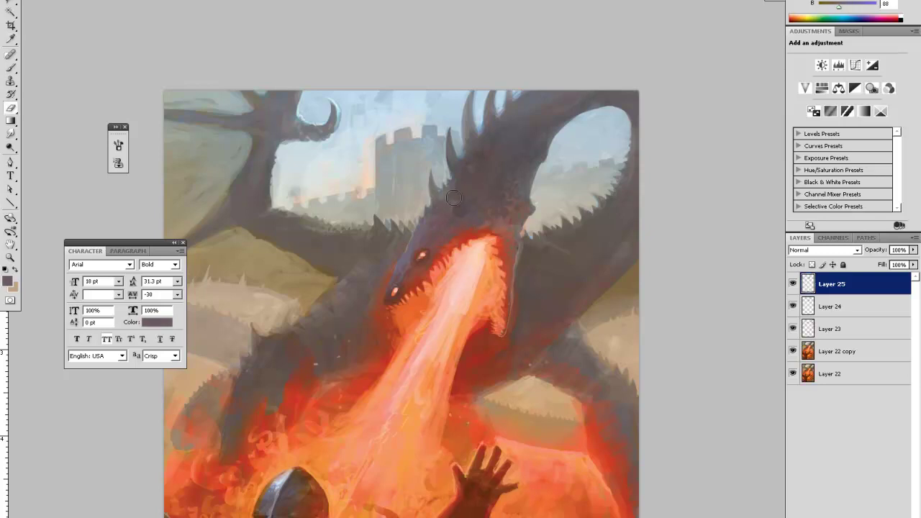
Step: Refine the skin around the ear hole and above the jaw hinge with sampled dark and brownish greys
key(i)
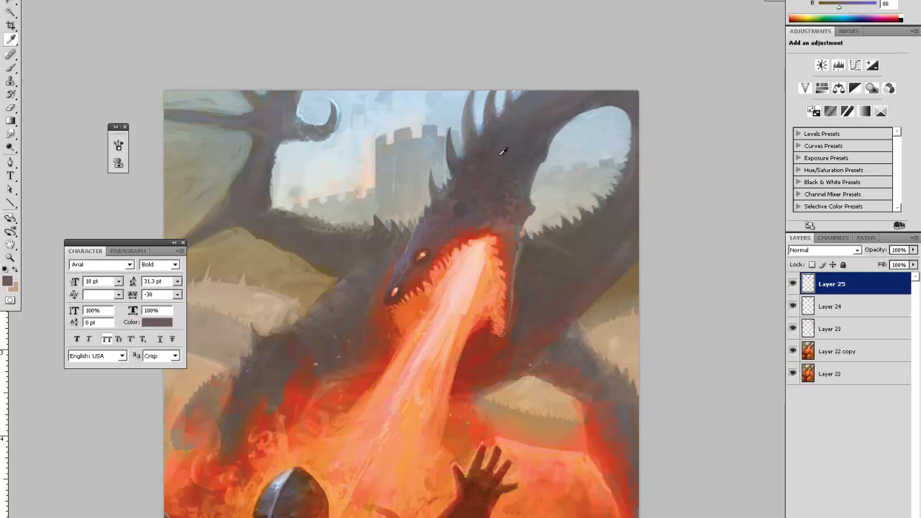
click(481, 159)
key(b)
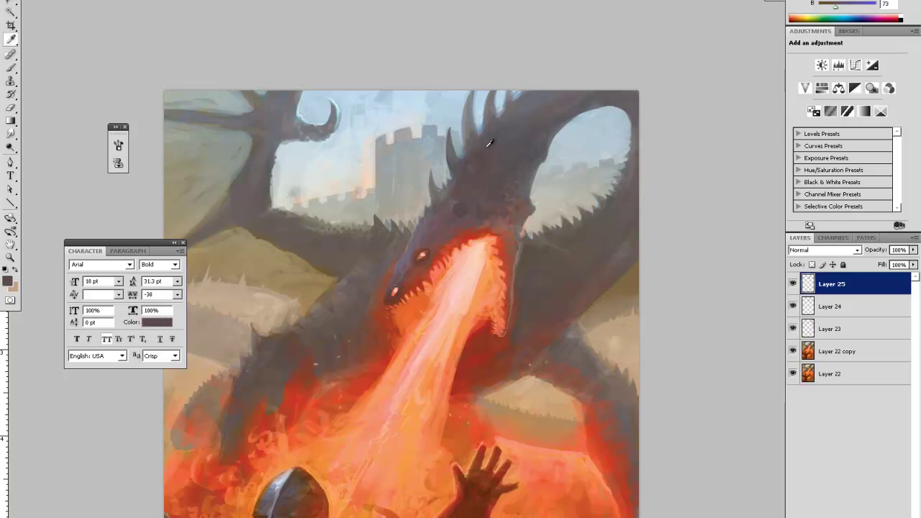
alt+click(463, 148)
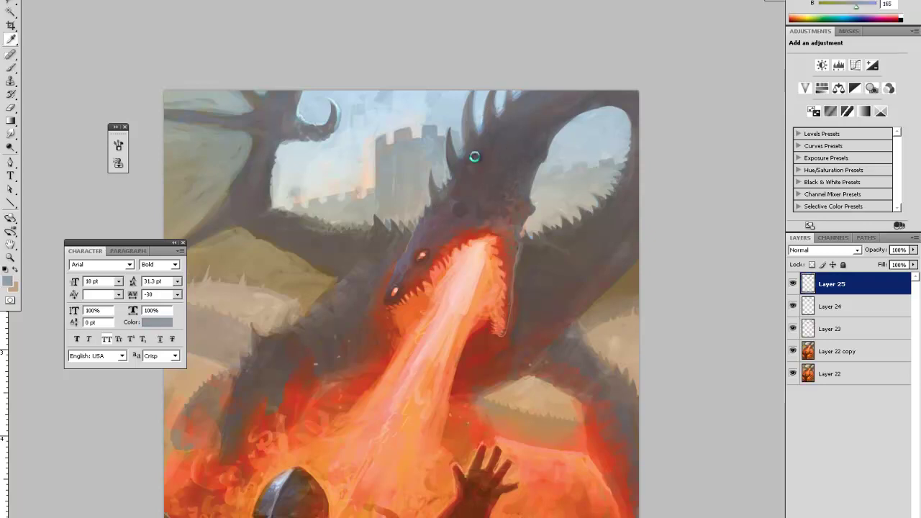
alt+click(490, 214)
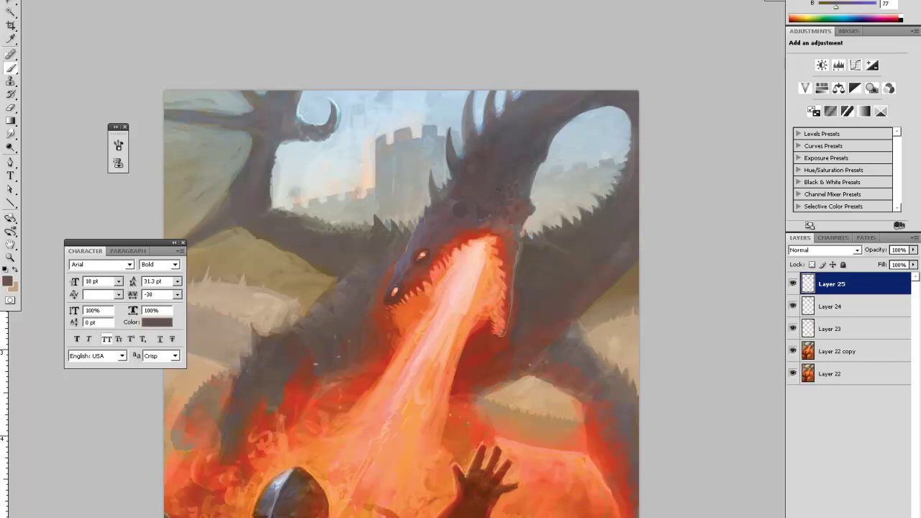
alt+click(486, 203)
key(alt)
alt+click(394, 268)
Step: Toggle Layer 25's visibility to compare the dragon's head with and without the repainted eye
click(793, 285)
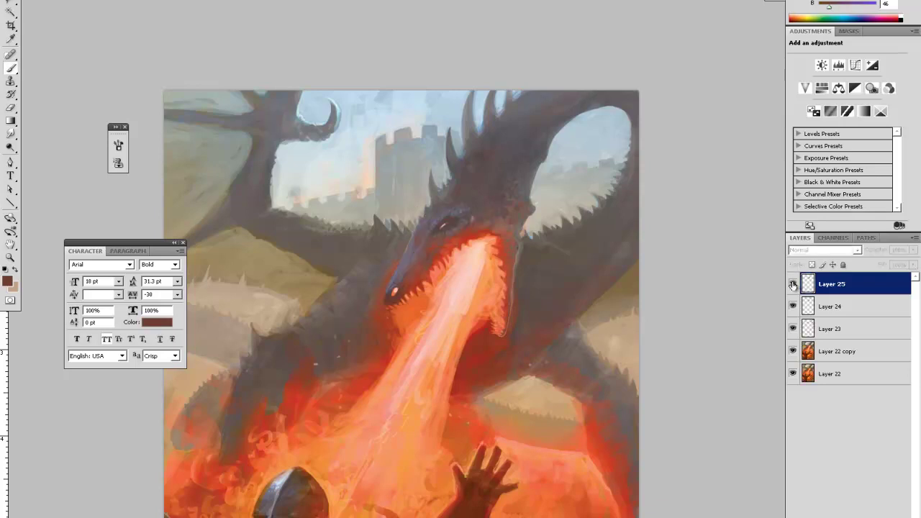
click(793, 284)
click(793, 284)
click(794, 284)
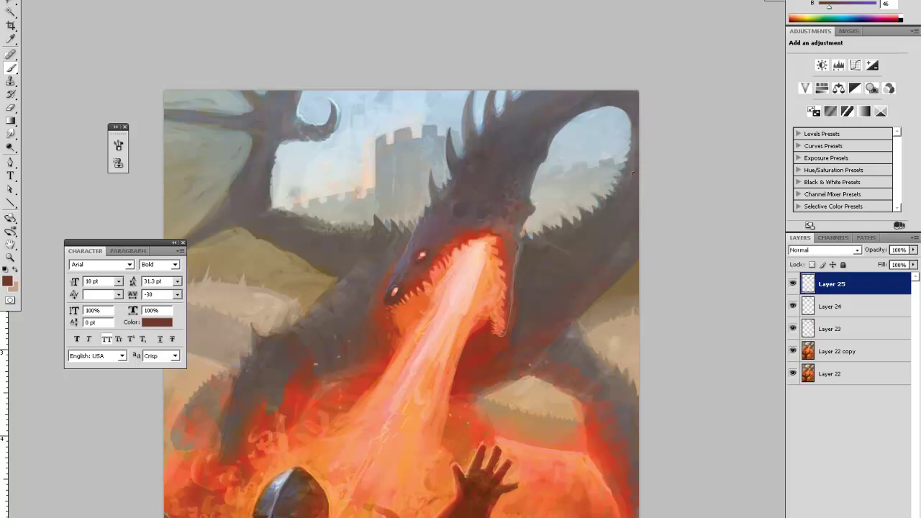
Step: Refine the skin between the dragon's eye and the upper edge of its mouth with sampled reddish and dark greys
drag(434, 242, 430, 242)
alt+click(429, 244)
key(alt)
alt+click(450, 217)
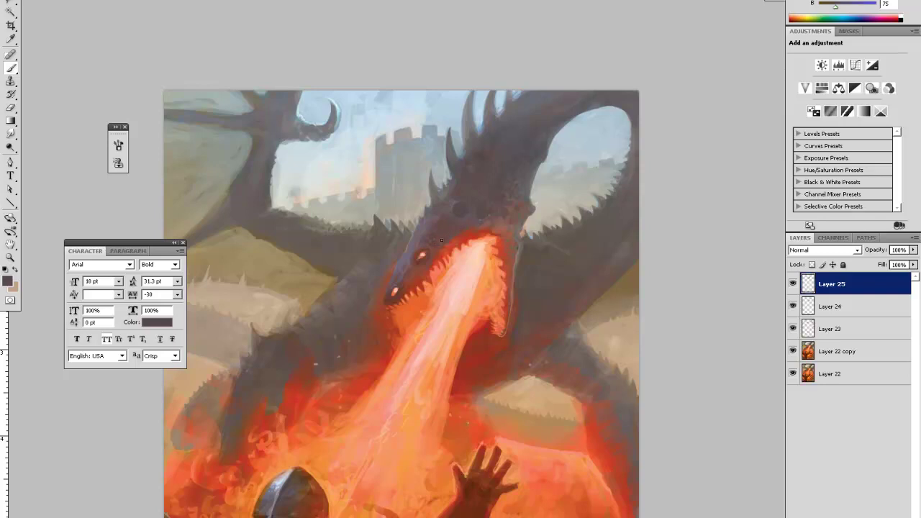
drag(441, 252, 460, 239)
key(i)
click(441, 197)
key(b)
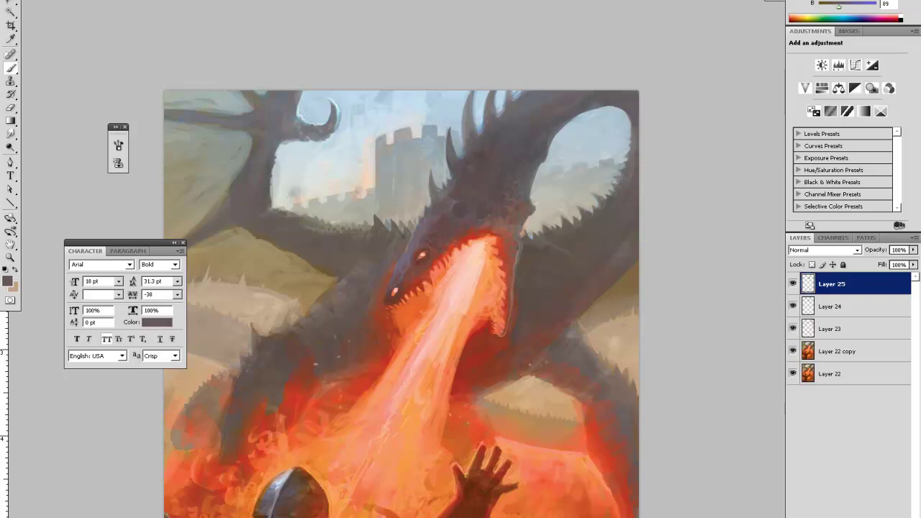
Step: Paint small pointed horns along the ridge of the dragon's snout with sampled purplish greys and dark reds
alt+click(402, 263)
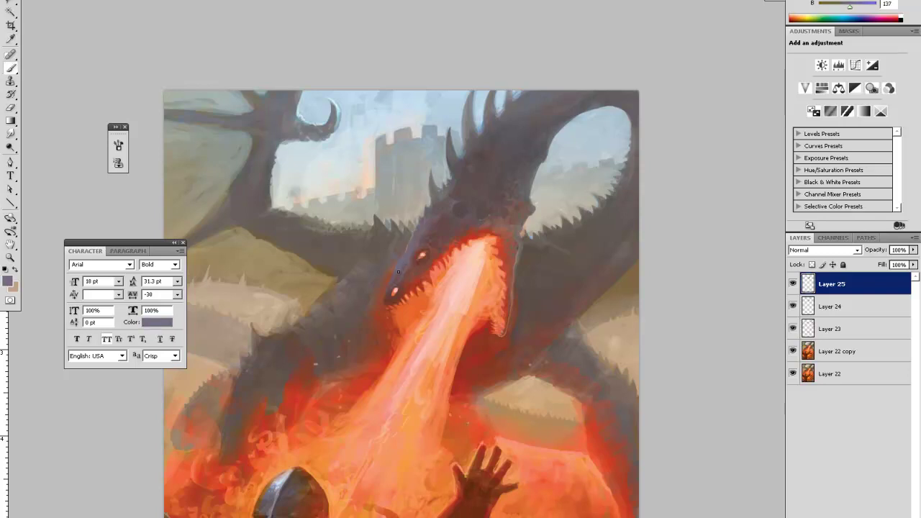
alt+click(401, 253)
alt+click(393, 284)
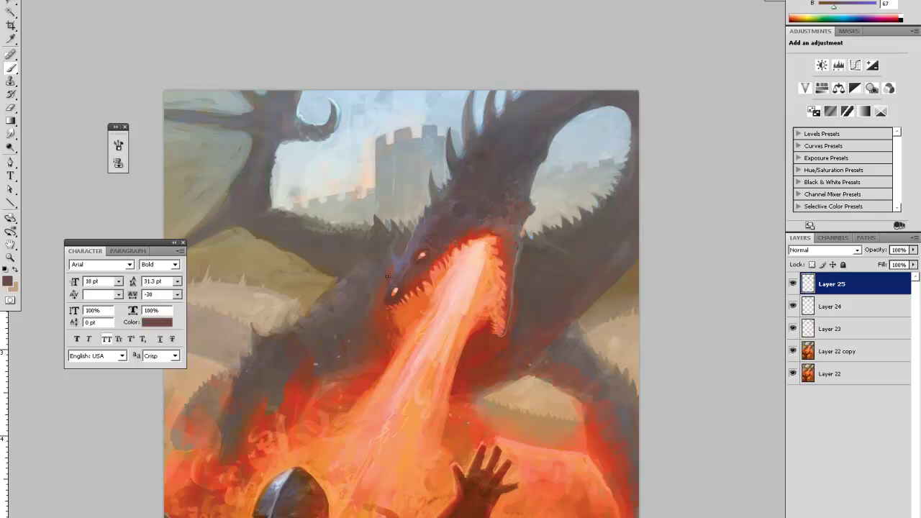
drag(393, 266, 396, 266)
alt+click(394, 258)
alt+click(395, 260)
alt+click(408, 251)
alt+click(384, 268)
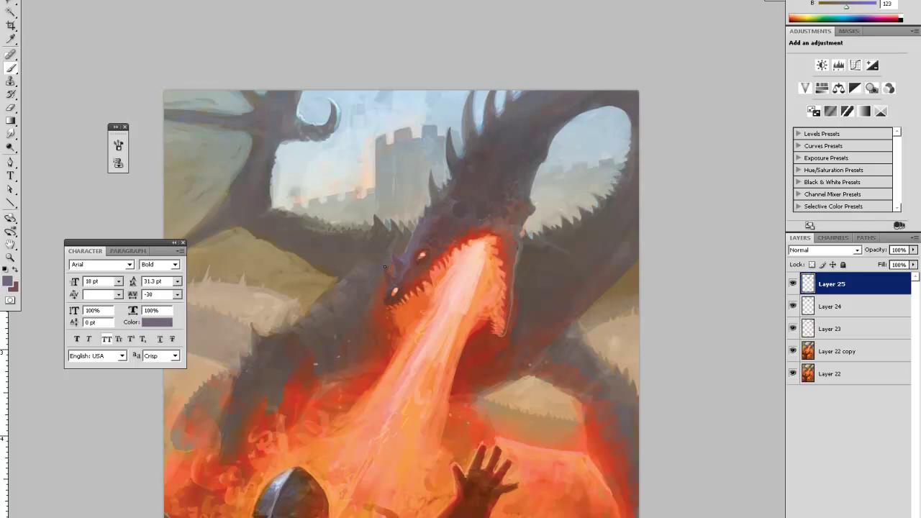
Step: Shape the spikes at the tip of the dragon's snout, above the nostril, with sampled dark reddish browns
alt+click(396, 271)
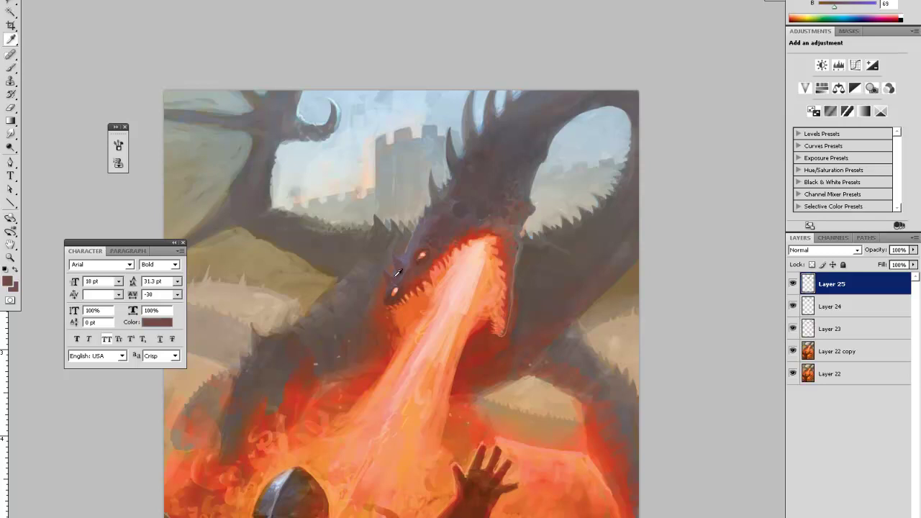
drag(393, 280, 395, 273)
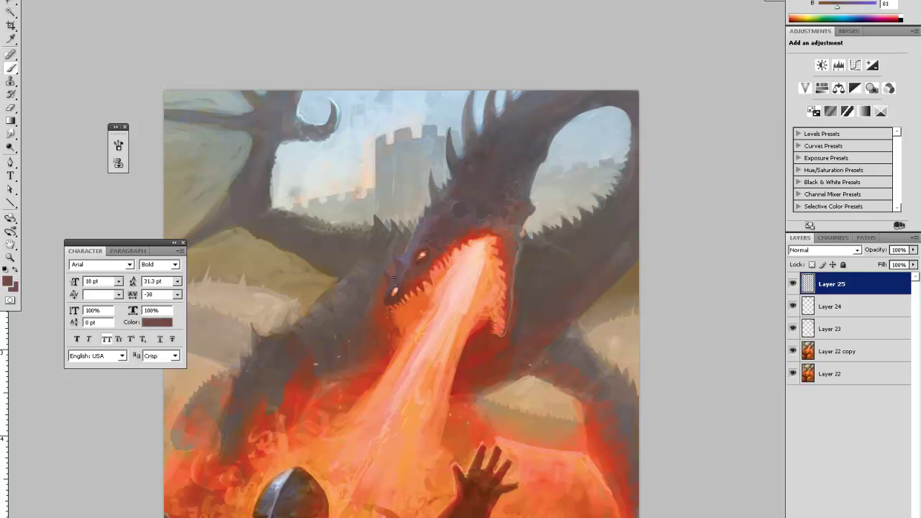
alt+click(382, 285)
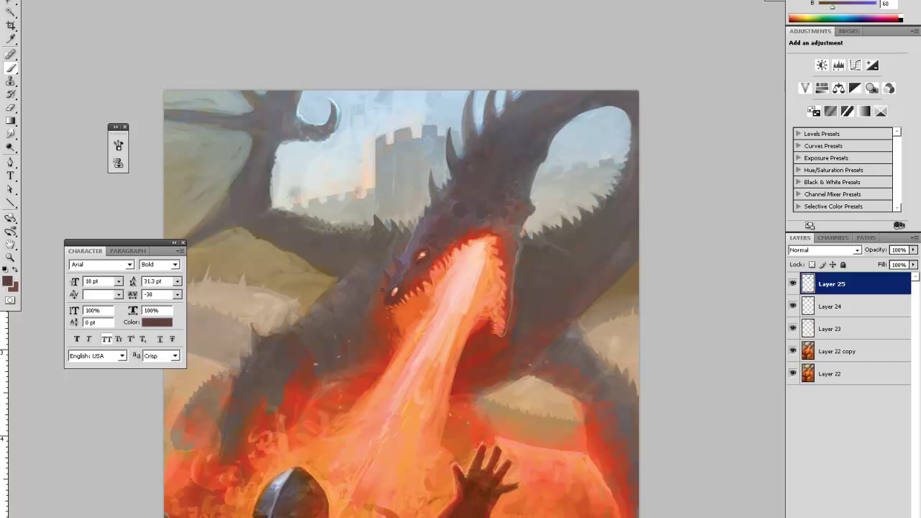
drag(382, 287, 383, 298)
Step: Refine the snout ridge and horns between the dragon's nostril and eye with sampled purplish greys and reddish browns
alt+click(400, 263)
alt+click(404, 258)
click(401, 266)
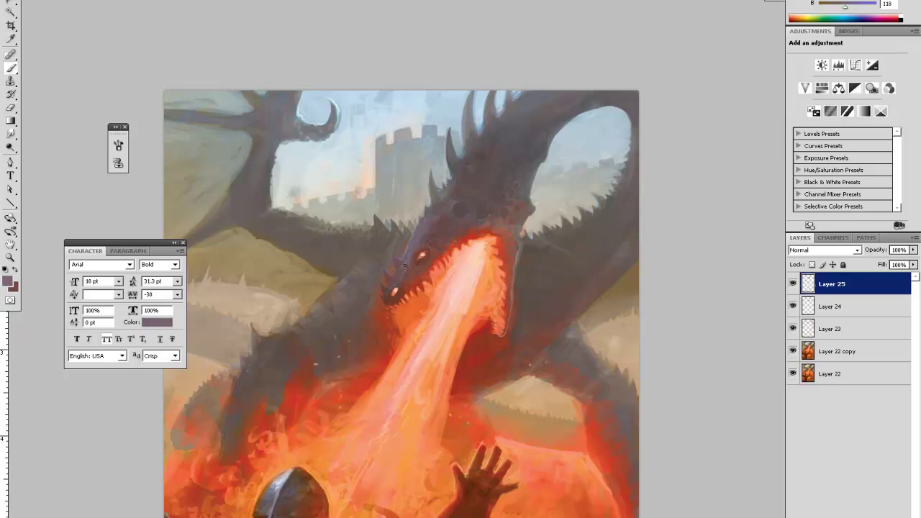
alt+click(400, 262)
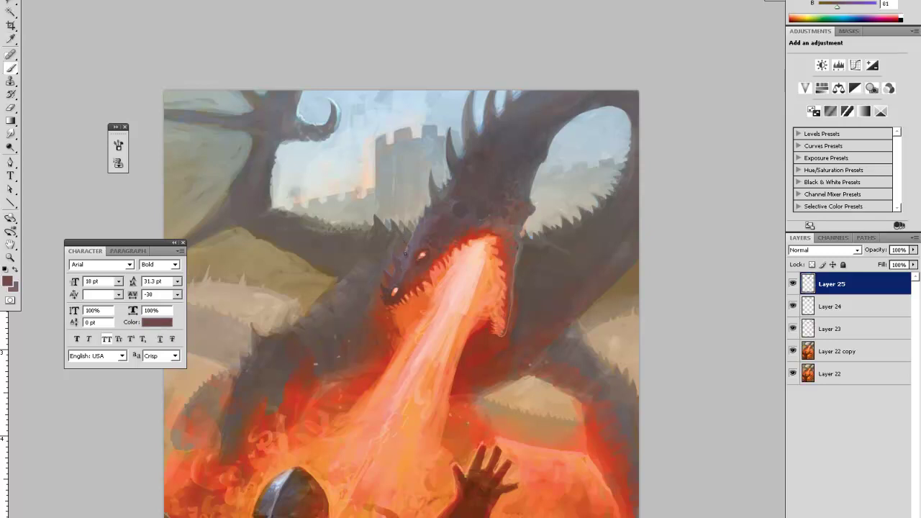
alt+click(404, 242)
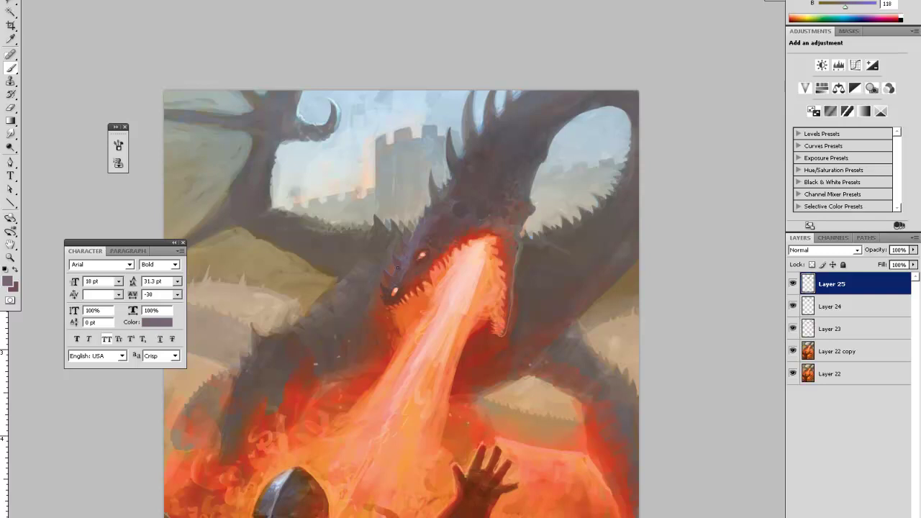
alt+click(404, 249)
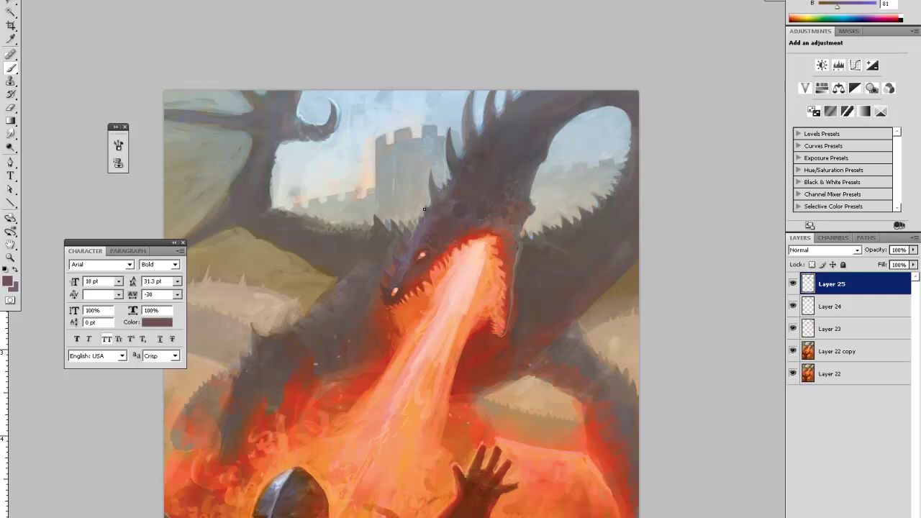
Step: Sample a light grey from the base of the castle and add a new layer above Layer 25 for painting
key(ctrl+minus)
key(ctrl+minus)
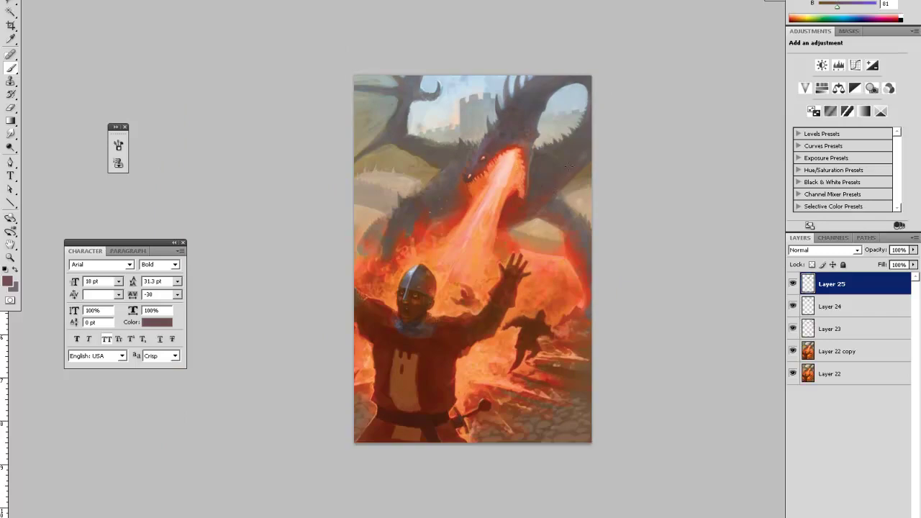
key(z)
click(526, 109)
click(513, 71)
click(472, 127)
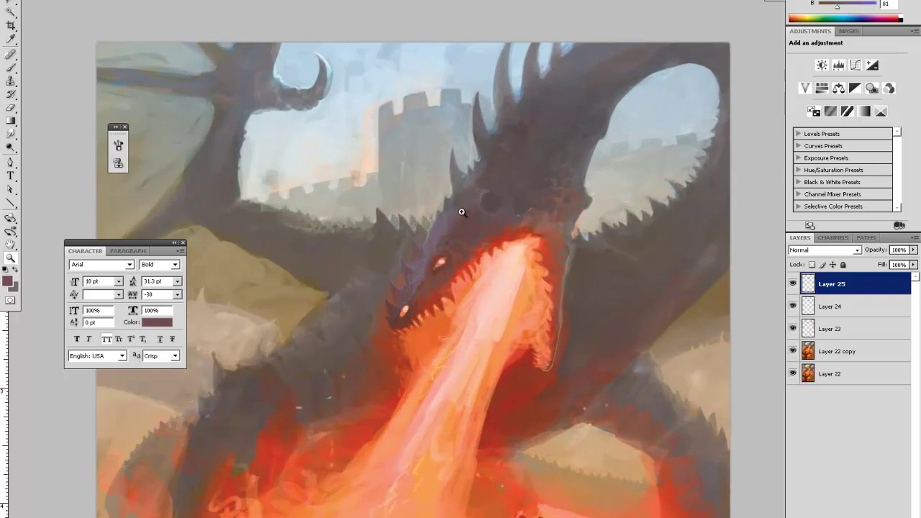
key(i)
click(417, 170)
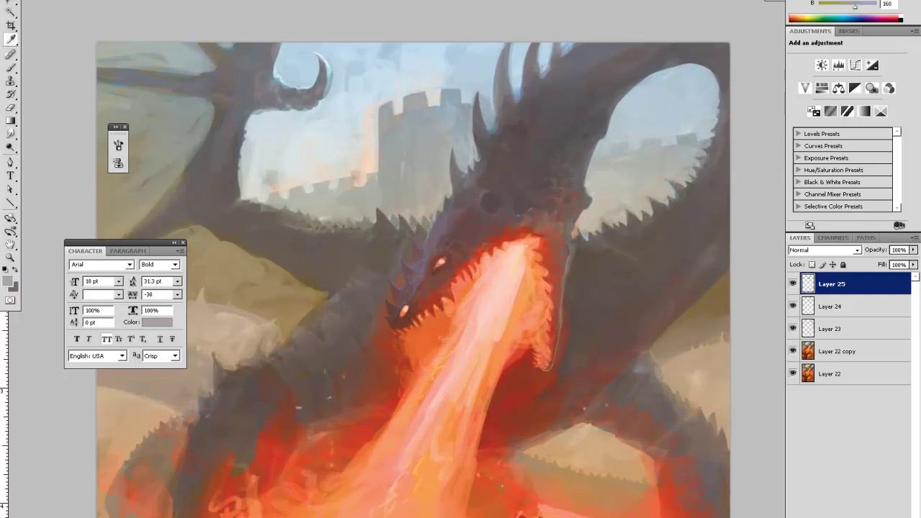
click(879, 517)
key(b)
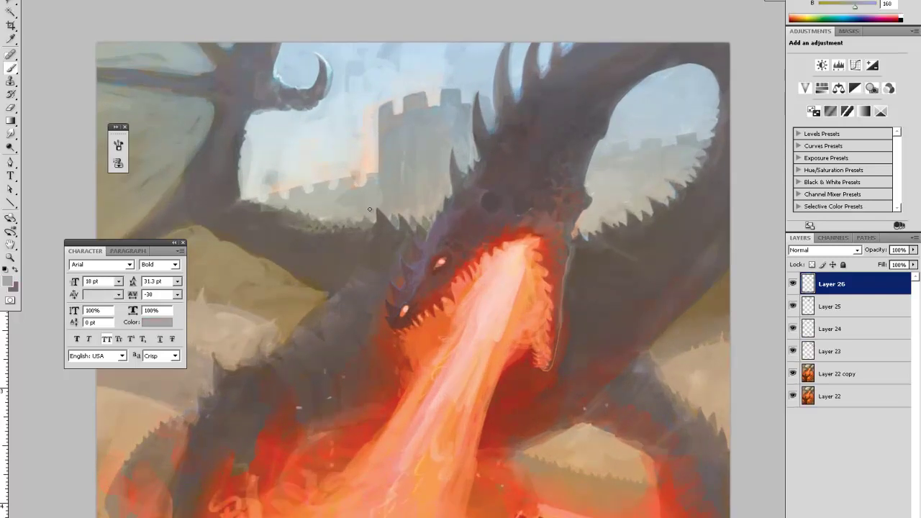
Step: Brush light grey haze over the dragon's body behind its snout with a 25 px hard round brush
right_click(420, 198)
click(466, 221)
drag(371, 220, 411, 208)
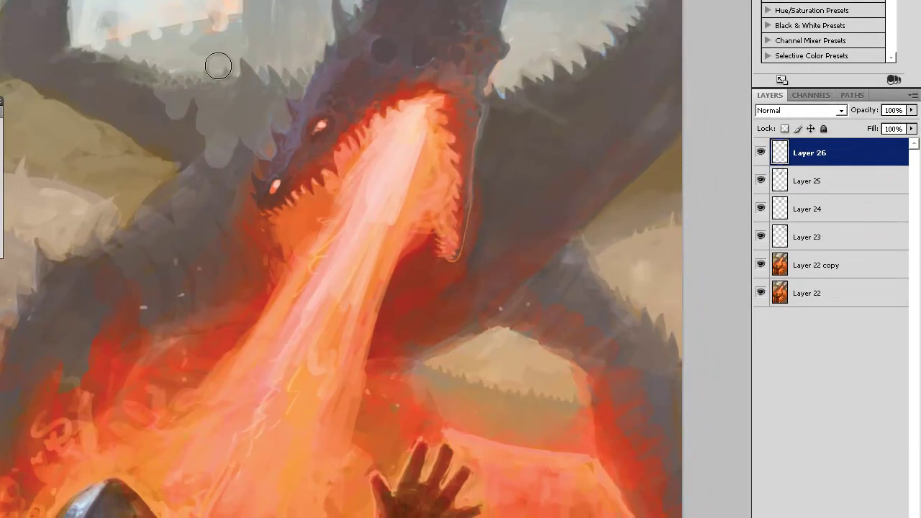
mouse_move(187, 112)
mouse_down()
mouse_move(216, 83)
mouse_move(256, 173)
mouse_move(248, 132)
mouse_move(270, 120)
mouse_move(237, 91)
mouse_move(141, 94)
mouse_move(162, 92)
mouse_move(235, 173)
mouse_move(220, 121)
mouse_move(214, 170)
mouse_move(231, 190)
mouse_move(189, 104)
mouse_move(195, 149)
mouse_move(182, 150)
mouse_move(163, 87)
mouse_move(148, 73)
mouse_move(198, 128)
mouse_move(219, 185)
mouse_move(242, 121)
mouse_move(262, 137)
mouse_move(261, 179)
mouse_move(276, 175)
mouse_move(290, 117)
mouse_up()
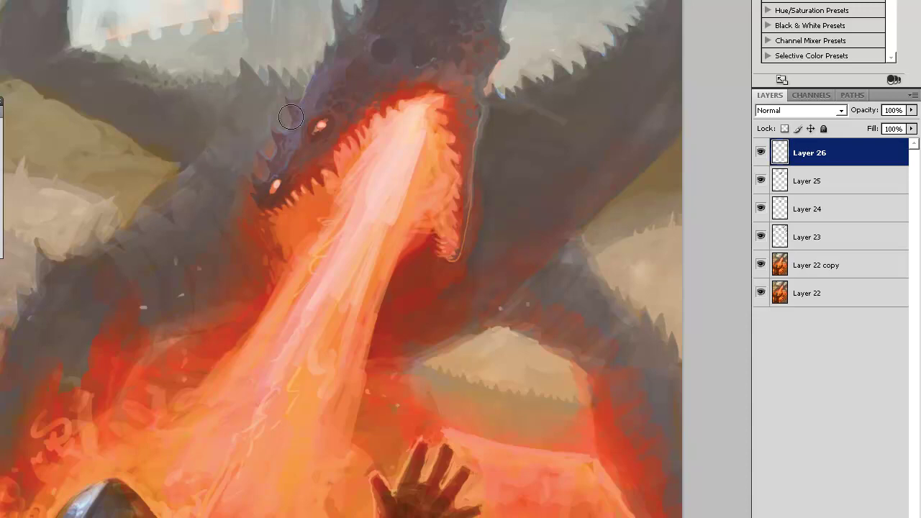
right_click(281, 88)
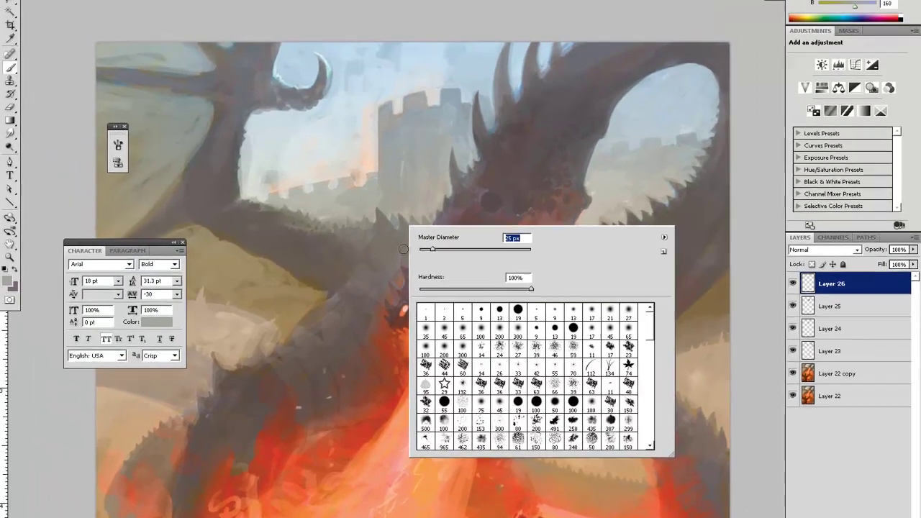
click(404, 249)
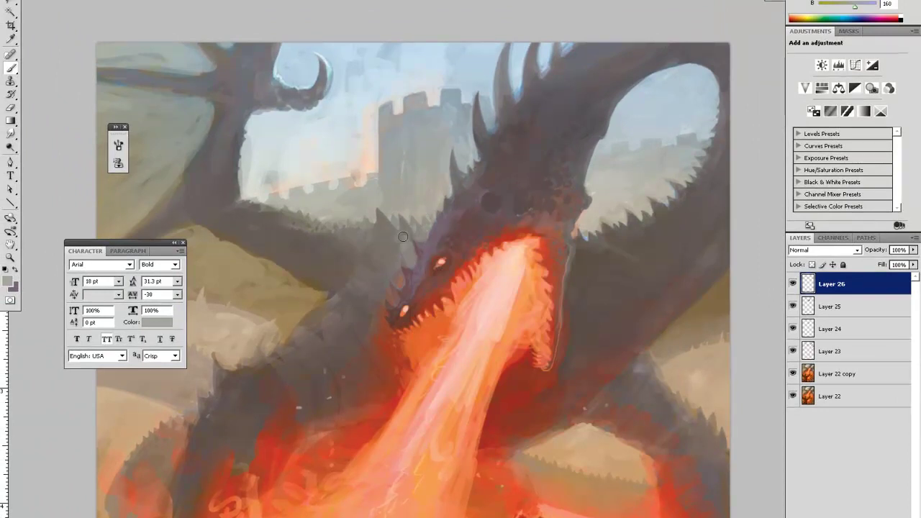
Step: Erase haze from the dragon's snout horns and touch up the area behind them with a sampled darker grey
key(e)
key(b)
key(e)
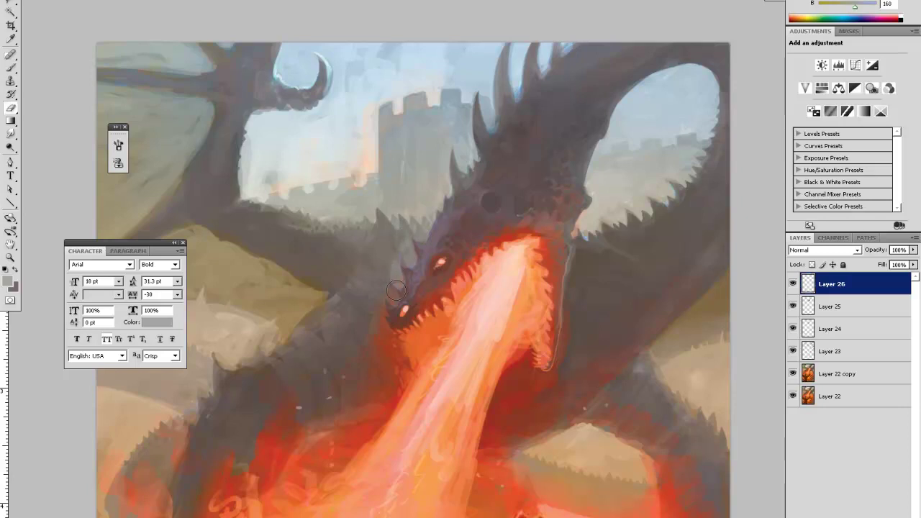
key(b)
alt+click(390, 249)
drag(389, 256, 394, 265)
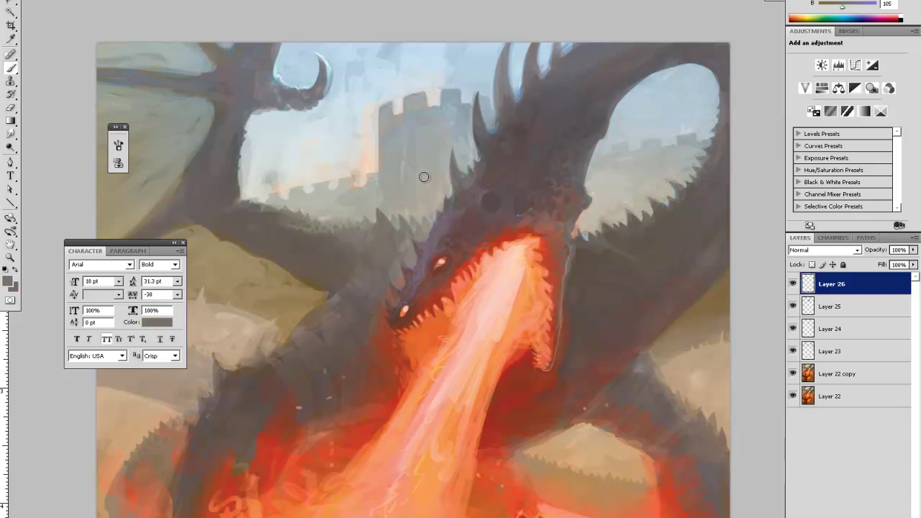
Step: Sample a pale greenish grey and brush faint haze over the dragon's body behind its jaw hinge, softening it with the eraser
key(ctrl+0)
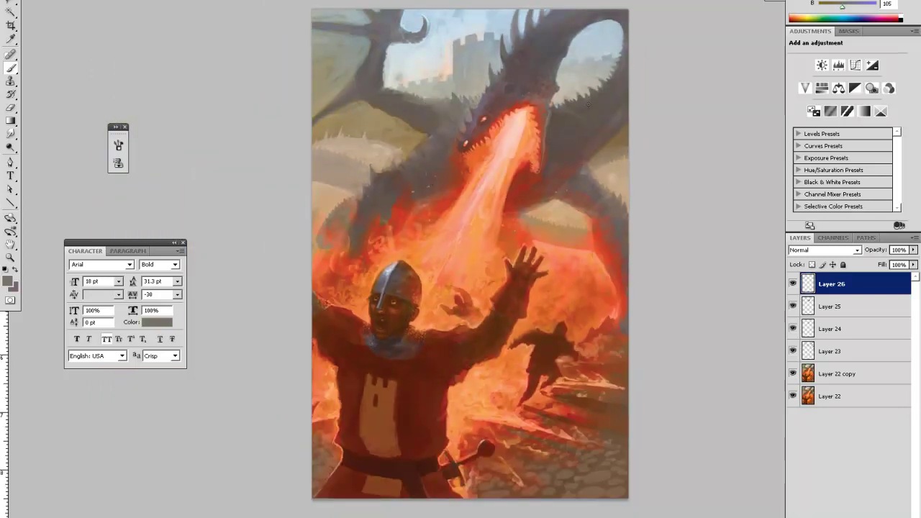
alt+click(592, 78)
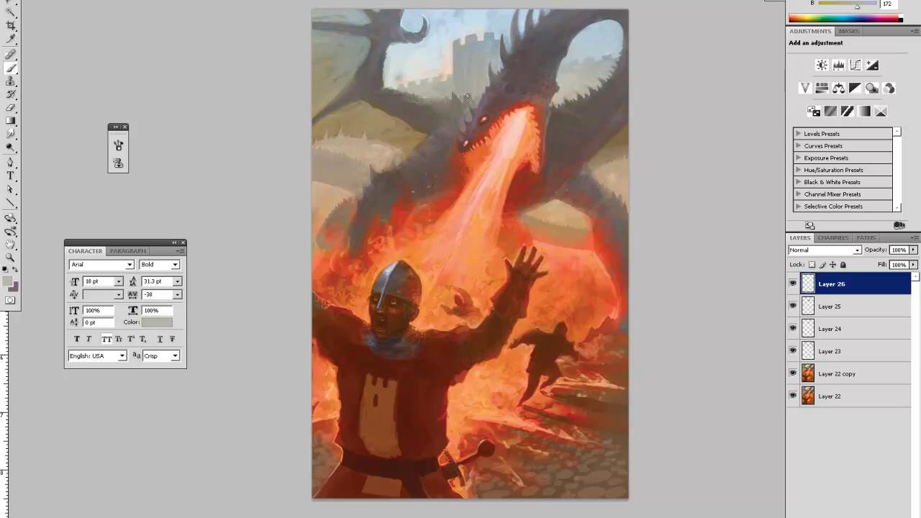
mouse_move(553, 107)
mouse_down()
mouse_move(550, 141)
mouse_move(567, 105)
mouse_move(565, 119)
mouse_move(580, 108)
mouse_move(556, 127)
mouse_up()
key(e)
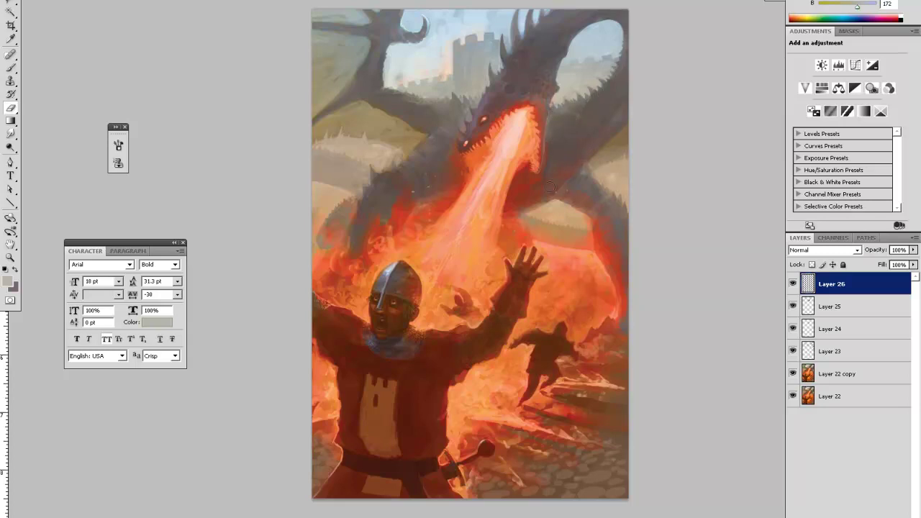
Step: Save the layered painting as a new Photoshop file named A_E08
key(z)
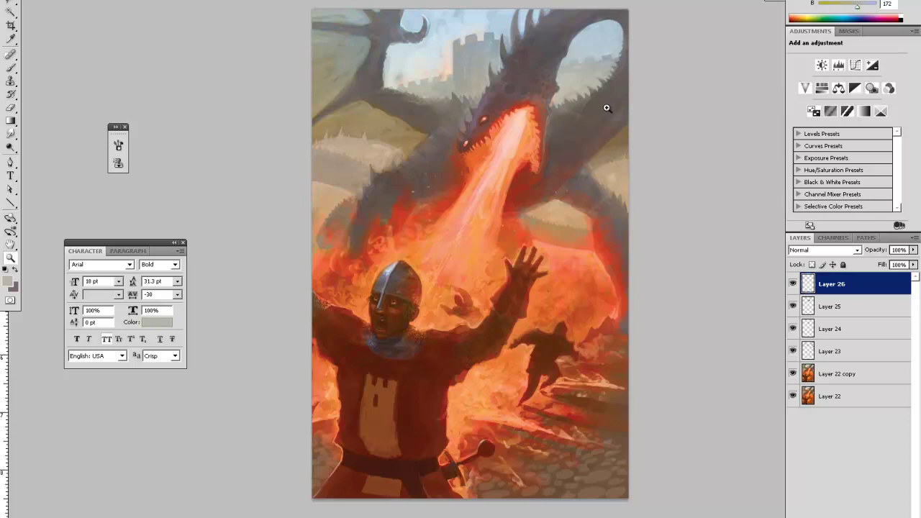
click(582, 106)
key(space)
drag(568, 113, 559, 227)
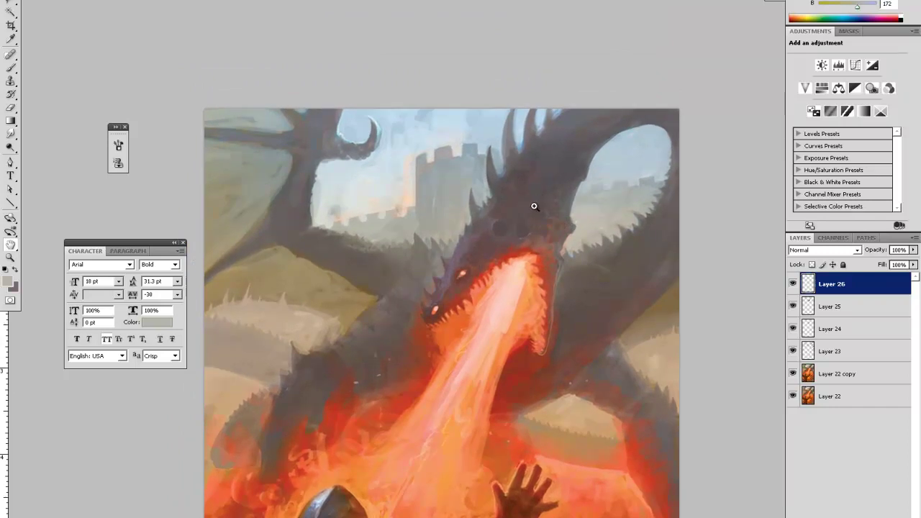
key(ctrl+shift+s)
click(442, 378)
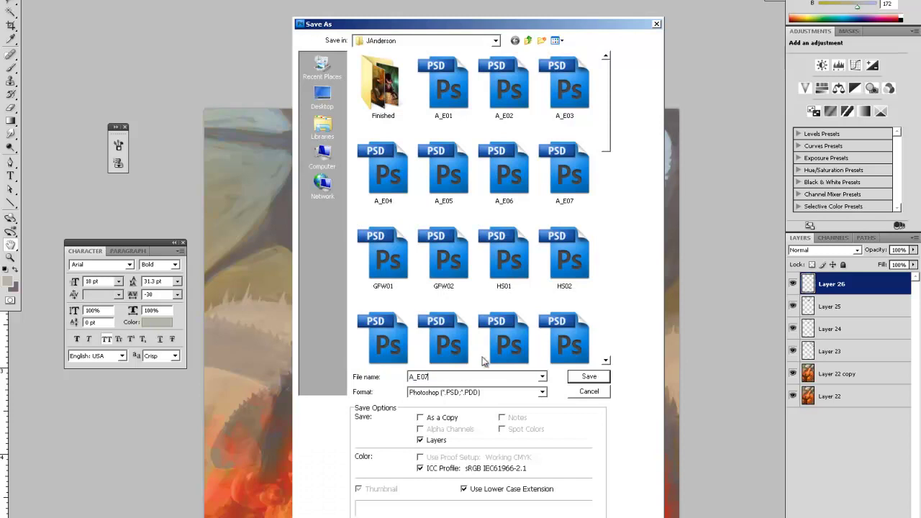
key(BackSpace)
text(8)
key(Return)
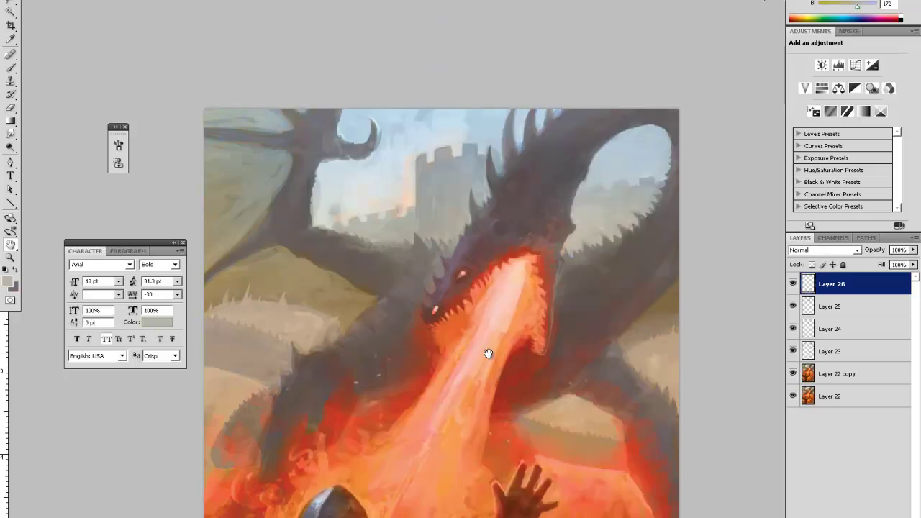
Step: Merge all visible layers into one and duplicate the merged layer
key(ctrl+shift+e)
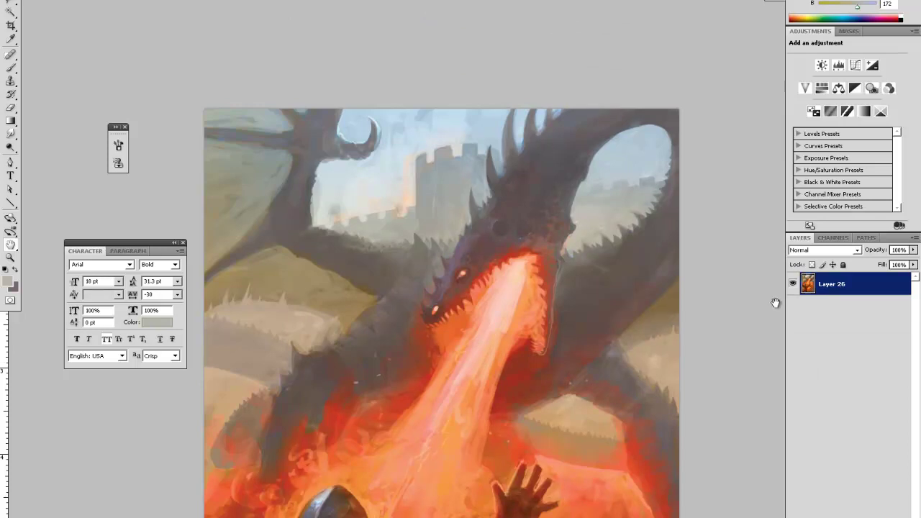
right_click(830, 287)
click(848, 332)
key(Return)
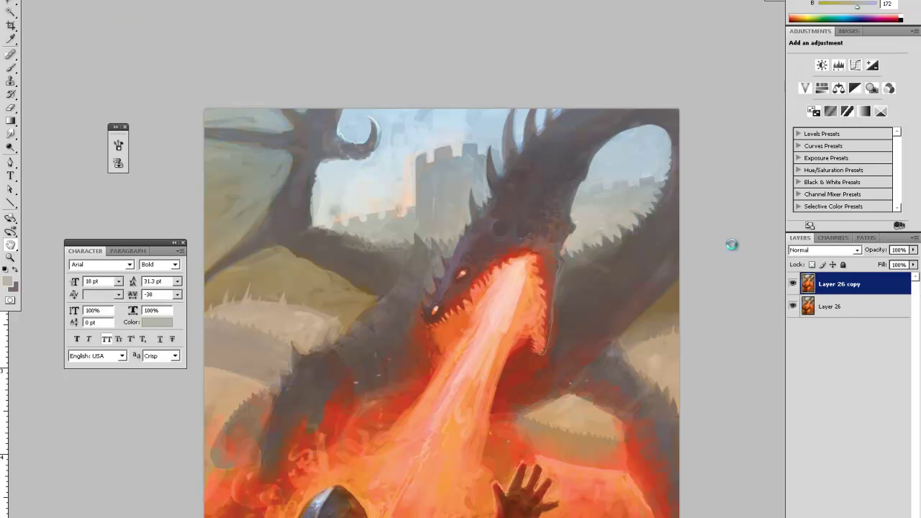
Step: Reshape the dragon's head around the snout and eye with the Liquify filter at brush size 185
key(ctrl+shift+x)
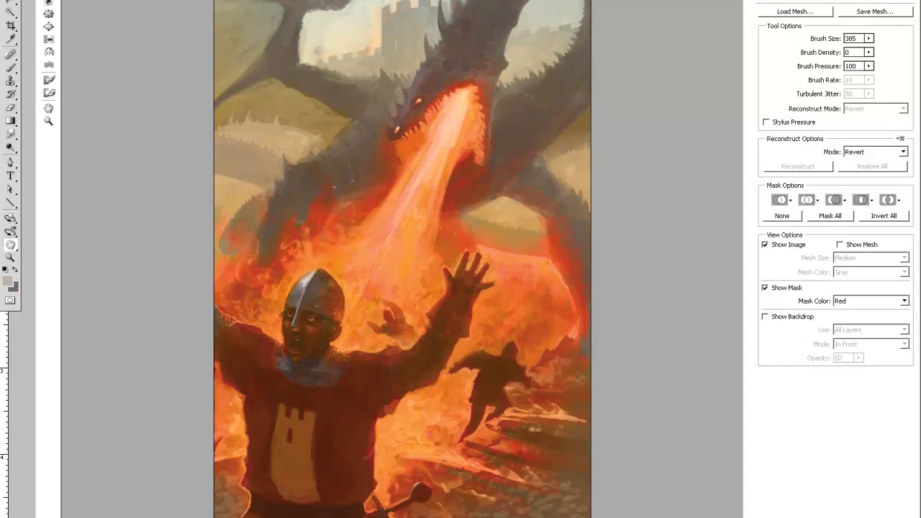
click(49, 121)
click(436, 92)
click(519, 121)
click(437, 129)
key(space)
drag(341, 347, 305, 323)
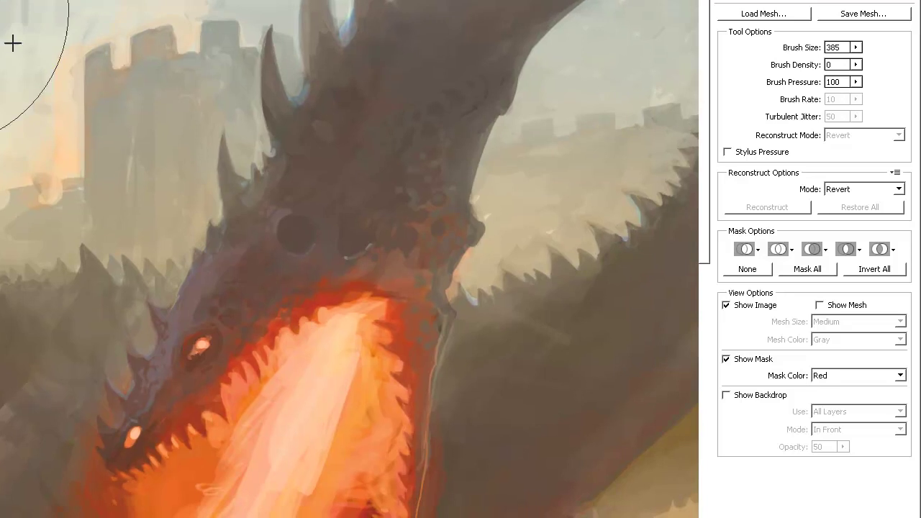
mouse_move(809, 50)
mouse_down()
mouse_move(753, 50)
mouse_move(836, 52)
mouse_up()
mouse_move(184, 331)
mouse_down()
mouse_move(158, 331)
mouse_move(142, 357)
mouse_move(148, 383)
mouse_move(121, 395)
mouse_move(123, 419)
mouse_move(113, 417)
mouse_move(156, 370)
mouse_move(160, 337)
mouse_move(195, 304)
mouse_move(206, 278)
mouse_up()
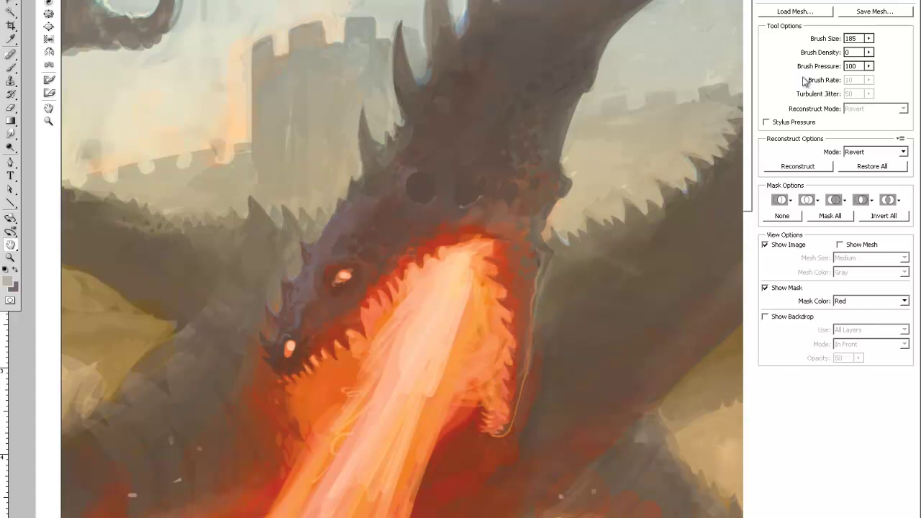
key(Return)
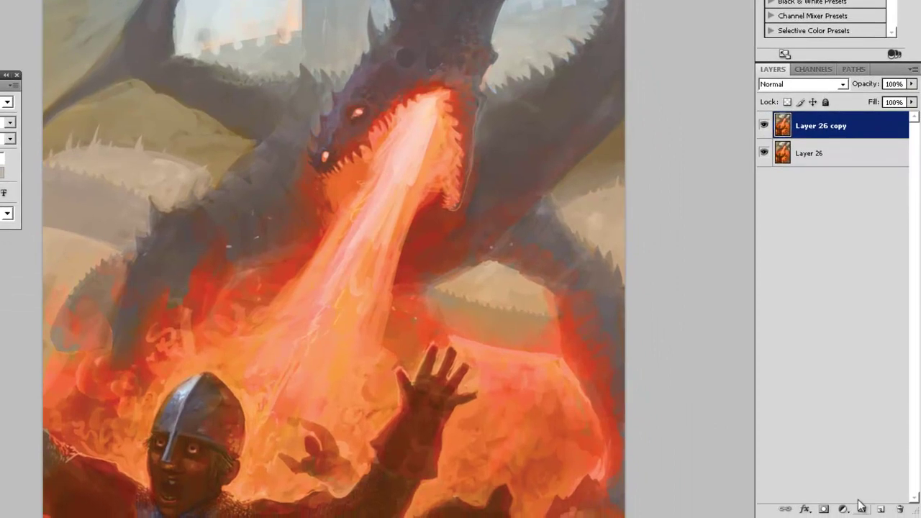
Step: Add an empty top layer, then copy the dragon's eye from Layer 26 copy onto its own layer and shift it farther up the head
click(881, 509)
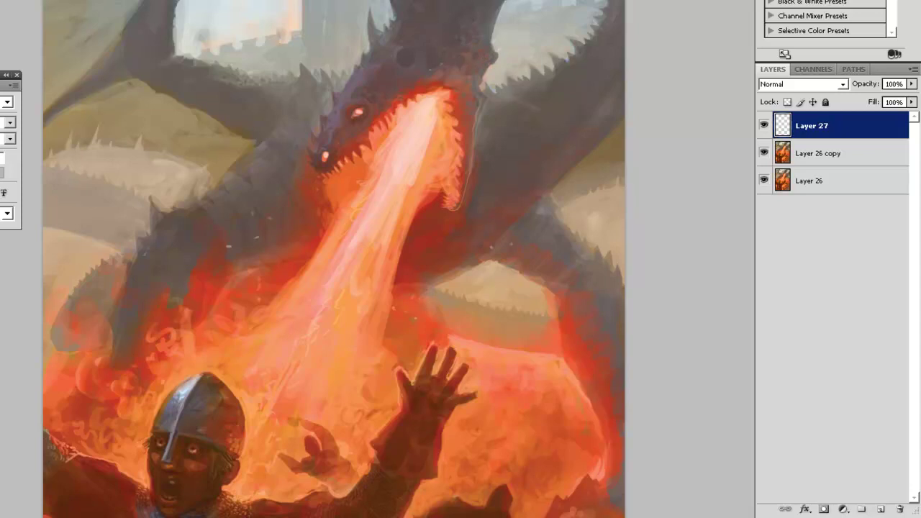
click(824, 153)
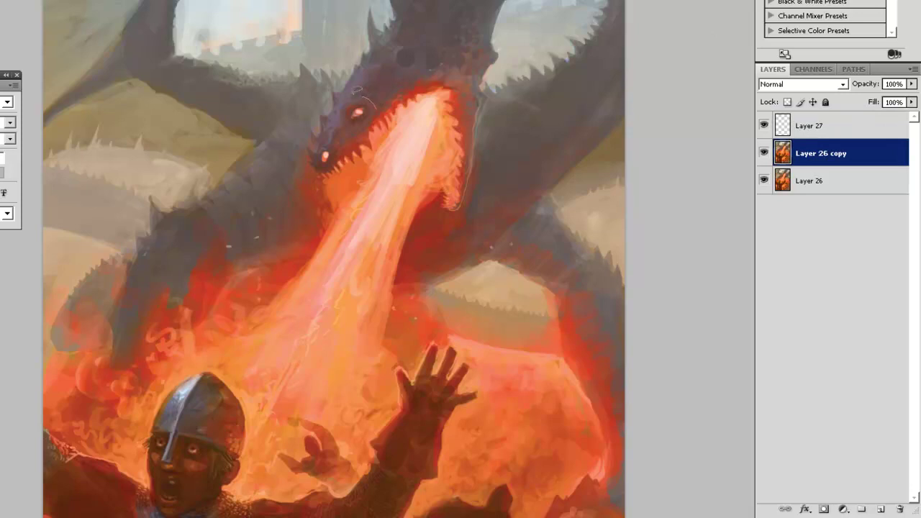
key(ctrl+shift+alt+n)
drag(383, 114, 401, 91)
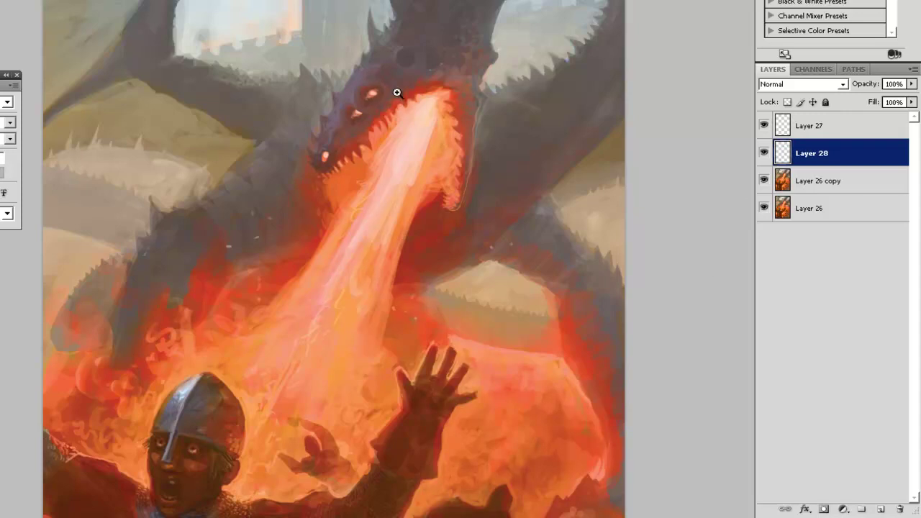
Step: Paint over the dragon's old eye with dark tones sampled from the surrounding head, setting the brush diameter to 10 px
ctrl+click(389, 93)
ctrl+click(389, 93)
alt+click(391, 94)
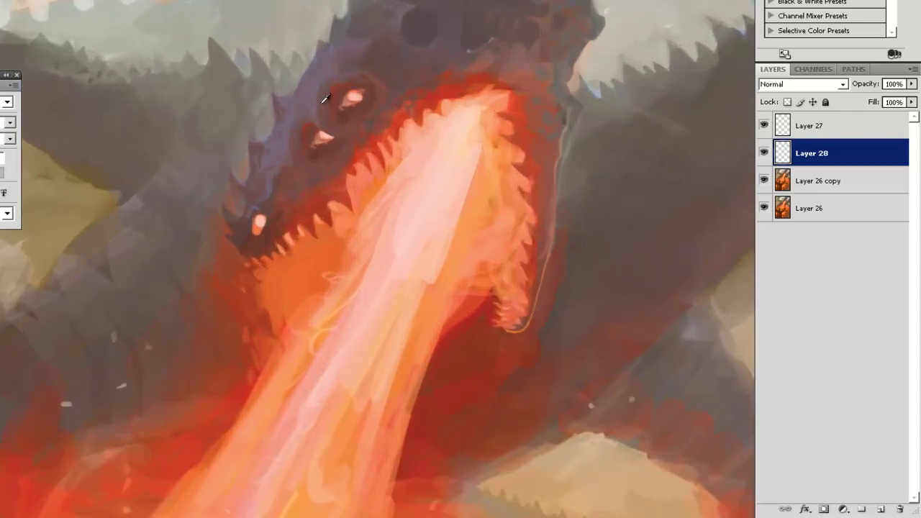
mouse_move(310, 122)
mouse_down()
mouse_move(333, 147)
mouse_move(324, 139)
mouse_move(314, 151)
mouse_move(336, 131)
mouse_up()
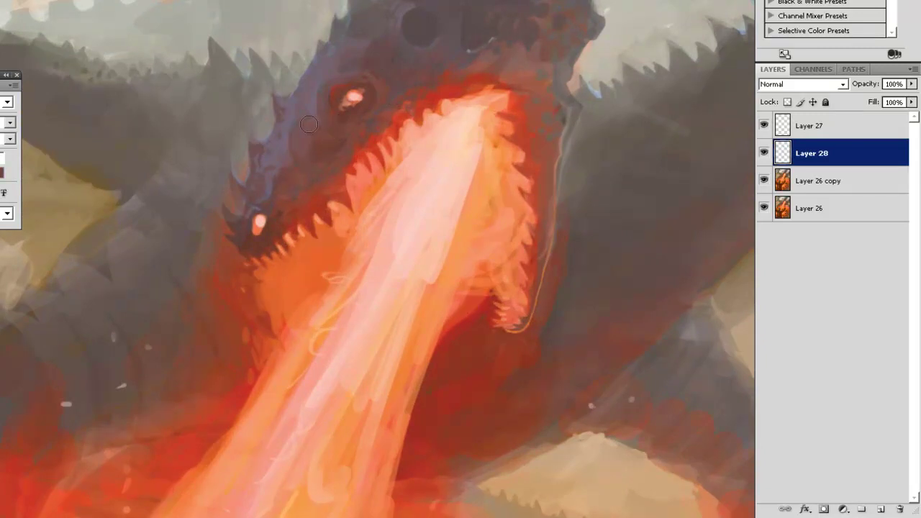
alt+click(288, 144)
right_click(296, 96)
drag(332, 126, 321, 127)
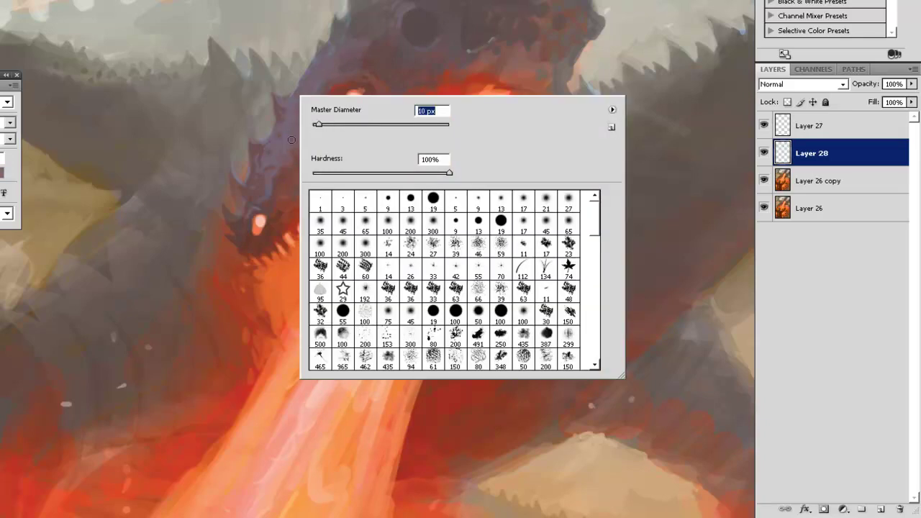
click(289, 139)
alt+click(316, 141)
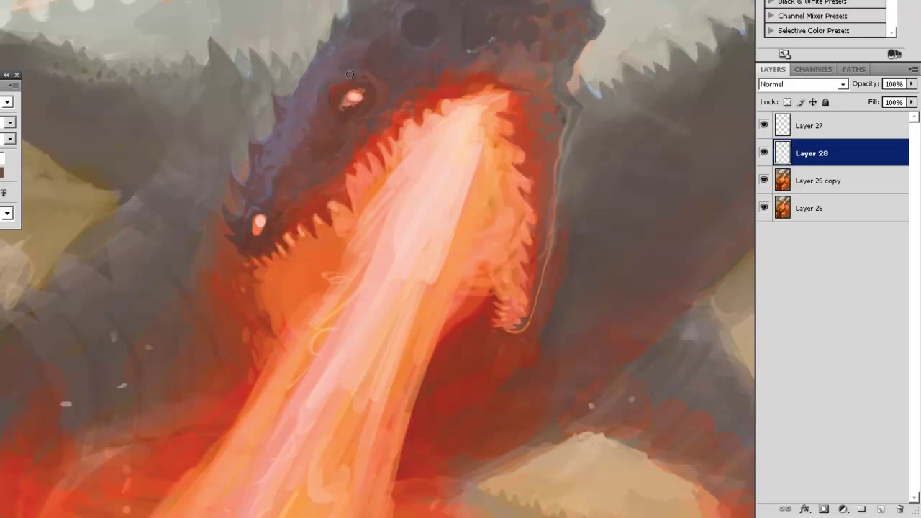
Step: Repaint the moved eye as a round pale glow with a reddish rim, using colours sampled from the eye and its socket
alt+click(352, 92)
alt+click(342, 84)
alt+click(353, 92)
mouse_move(348, 96)
mouse_down()
mouse_move(358, 93)
mouse_move(339, 107)
mouse_up()
alt+click(335, 96)
alt+click(349, 105)
alt+click(324, 98)
alt+click(355, 97)
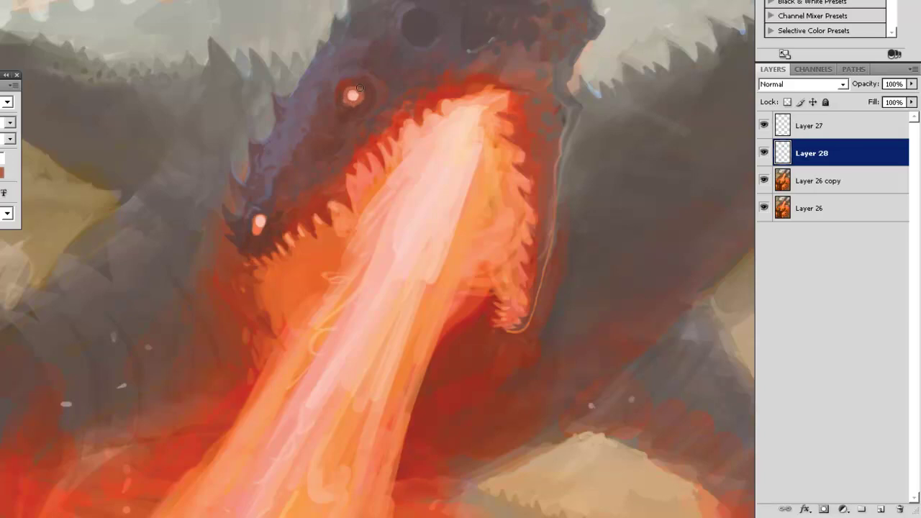
alt+click(356, 95)
click(353, 98)
Step: Paint small pointed spikes along the dragon's snout ridge and brow with tones sampled from the head and its background
key(ctrl+minus)
key(ctrl+minus)
key(ctrl+minus)
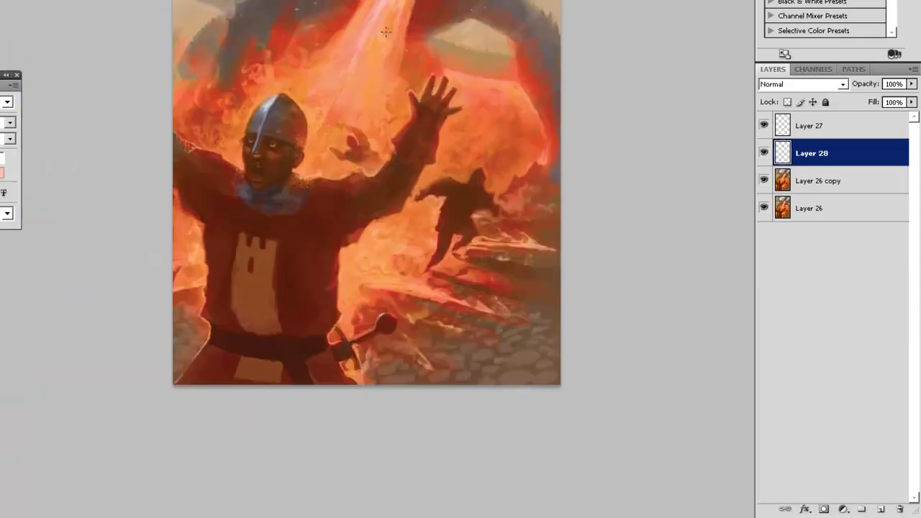
key(ctrl+plus)
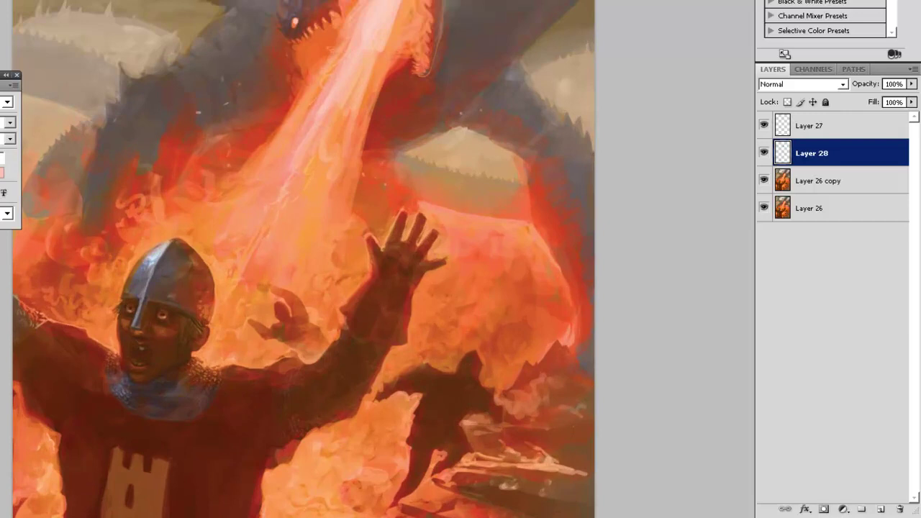
key(ctrl+plus)
scroll(346, 259, up, 3)
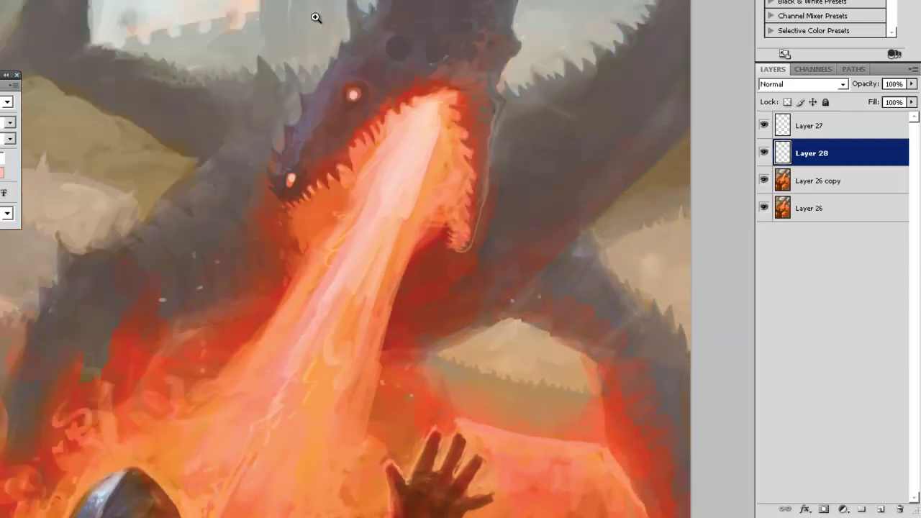
scroll(374, 34, up, 1)
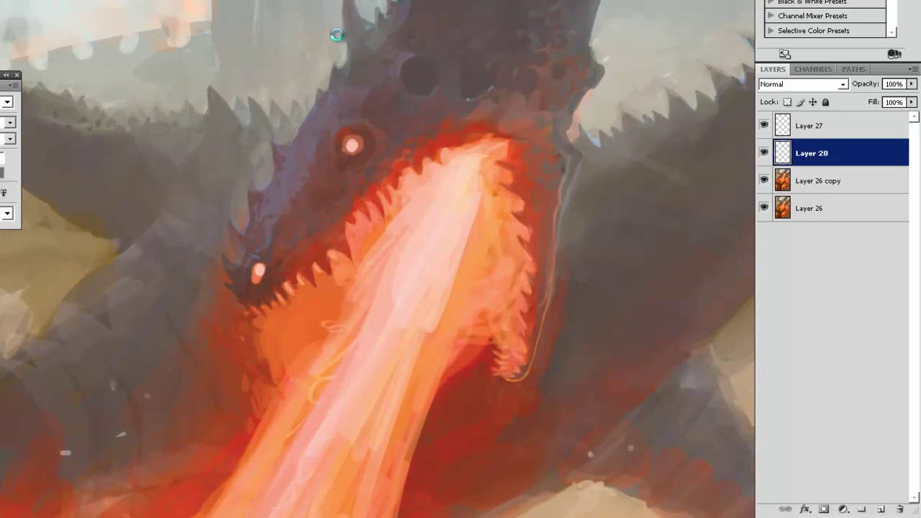
alt+click(302, 106)
mouse_move(294, 102)
mouse_down()
mouse_move(297, 118)
mouse_move(314, 72)
mouse_move(326, 97)
mouse_move(320, 83)
mouse_move(328, 89)
mouse_move(344, 61)
mouse_move(330, 51)
mouse_up()
alt+click(303, 92)
alt+click(322, 105)
alt+click(323, 75)
alt+click(344, 77)
alt+click(340, 52)
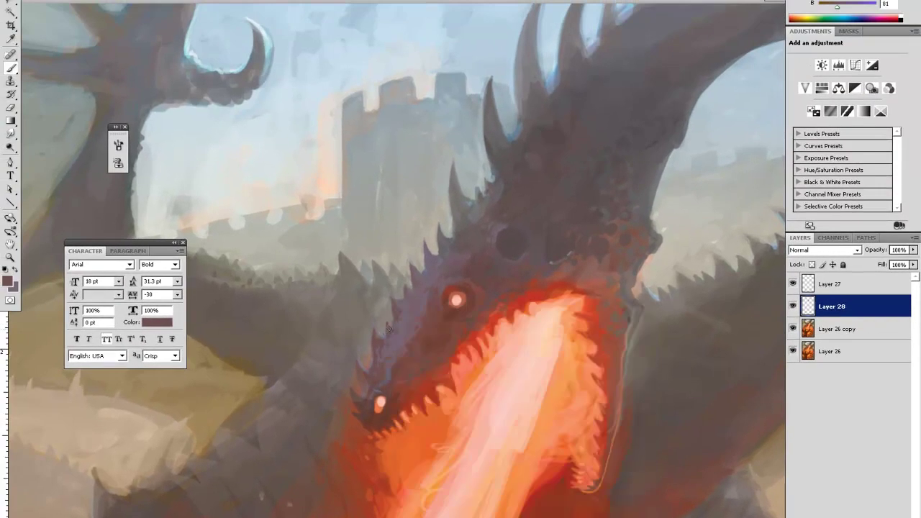
alt+click(387, 332)
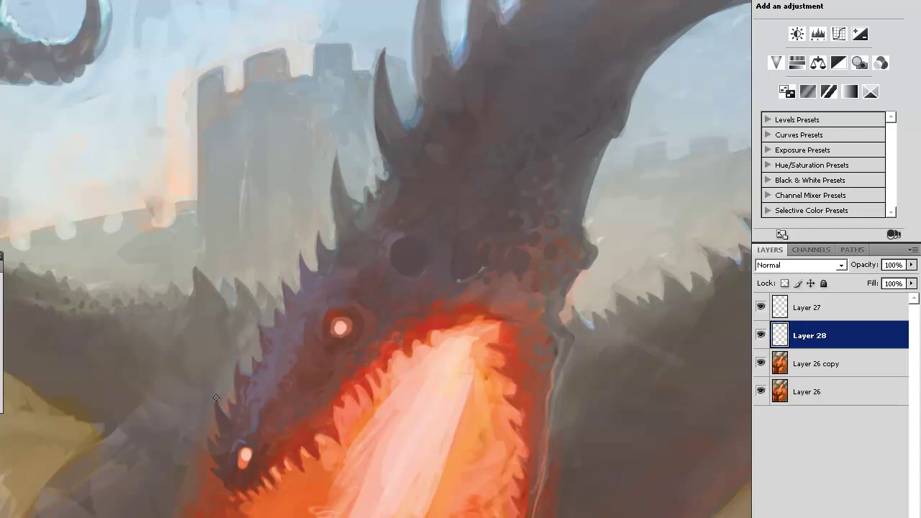
Step: Examine the dragon's head, horns and neck against the whole composition
key(ctrl+minus)
key(ctrl+minus)
key(ctrl+minus)
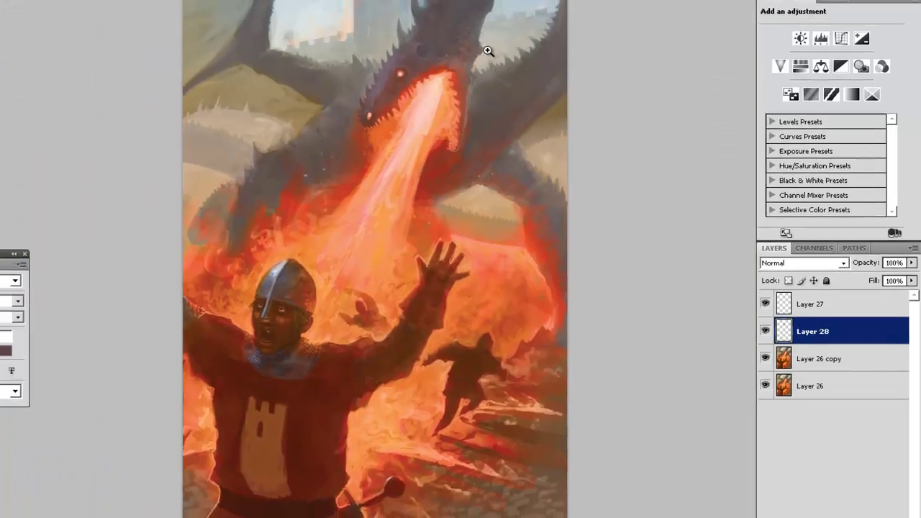
click(472, 46)
click(477, 45)
drag(477, 36, 477, 120)
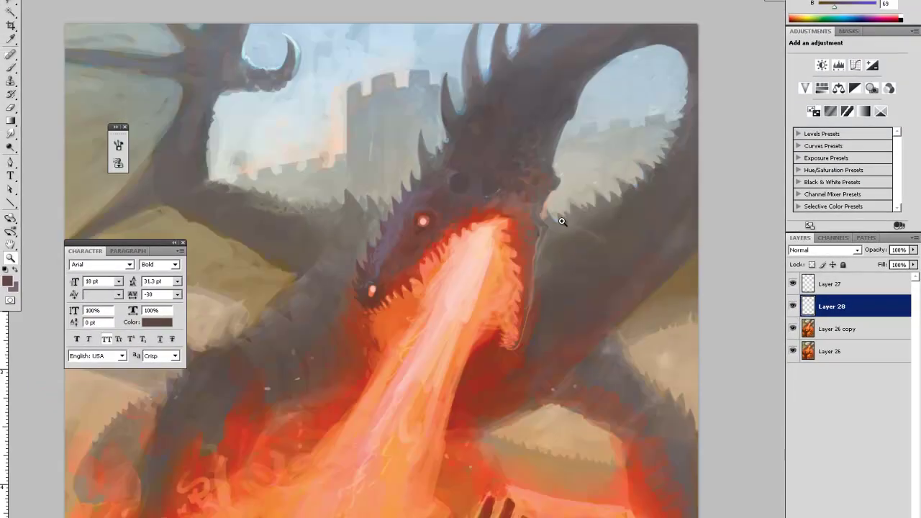
scroll(547, 208, up, 1)
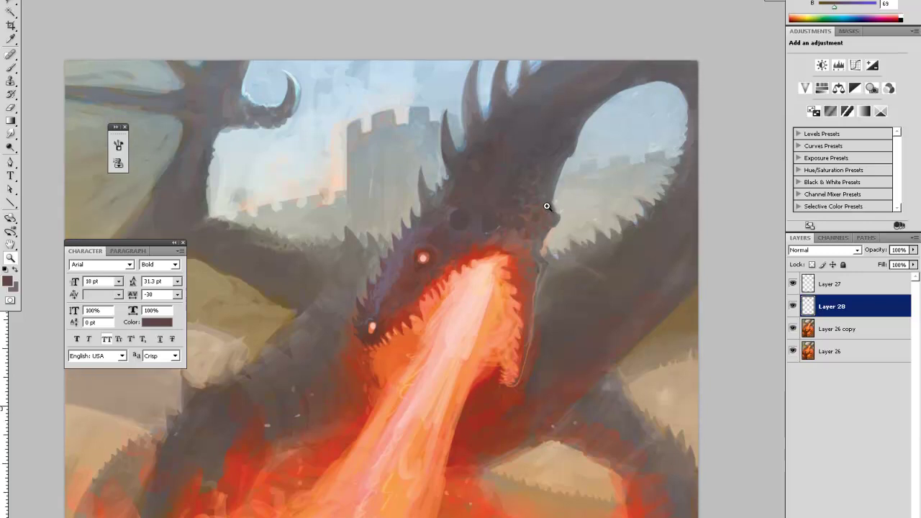
alt+click(530, 159)
click(577, 92)
click(577, 92)
scroll(512, 145, up, 3)
Step: Refine the edges of the spikes and horns behind the dragon's head with sampled castle grey and sky blue
key(b)
alt+click(428, 150)
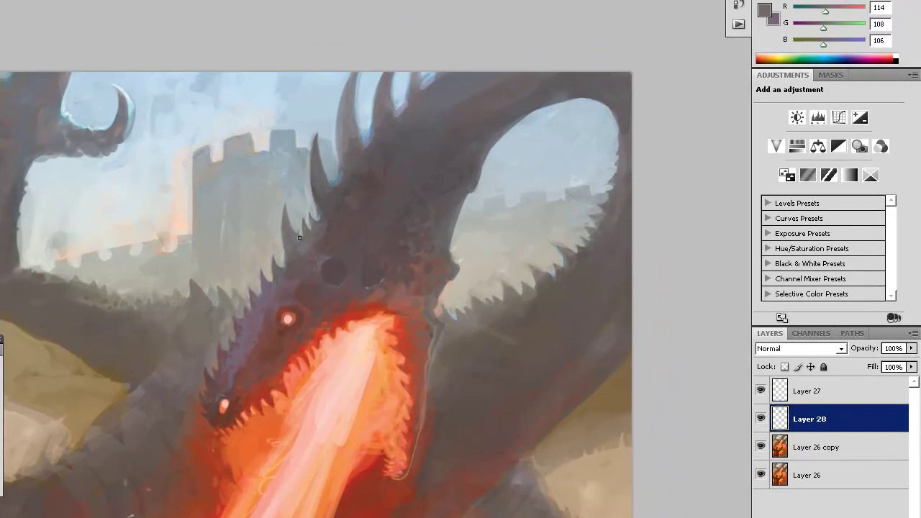
alt+click(296, 231)
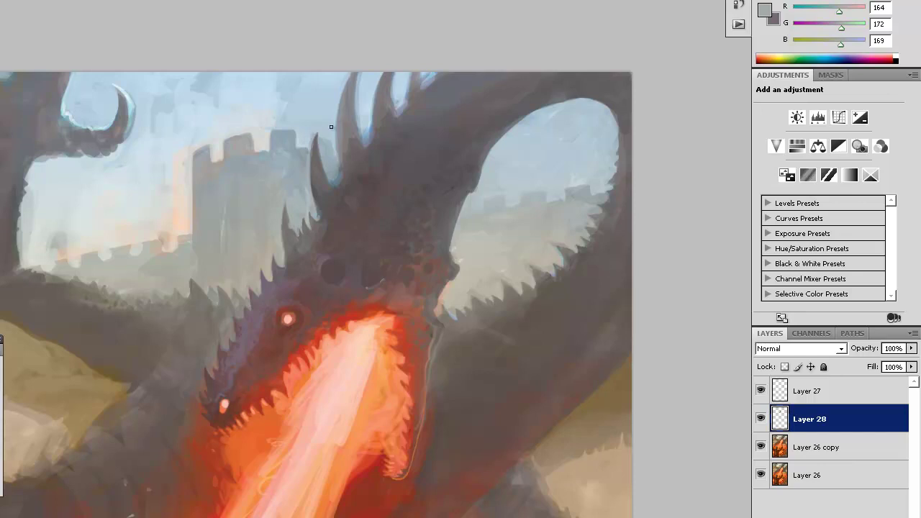
alt+click(320, 158)
alt+click(360, 92)
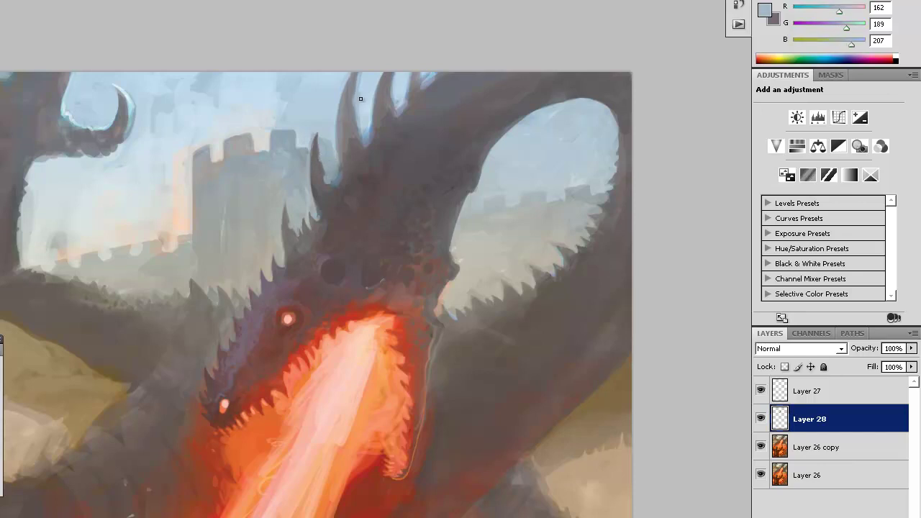
alt+click(361, 100)
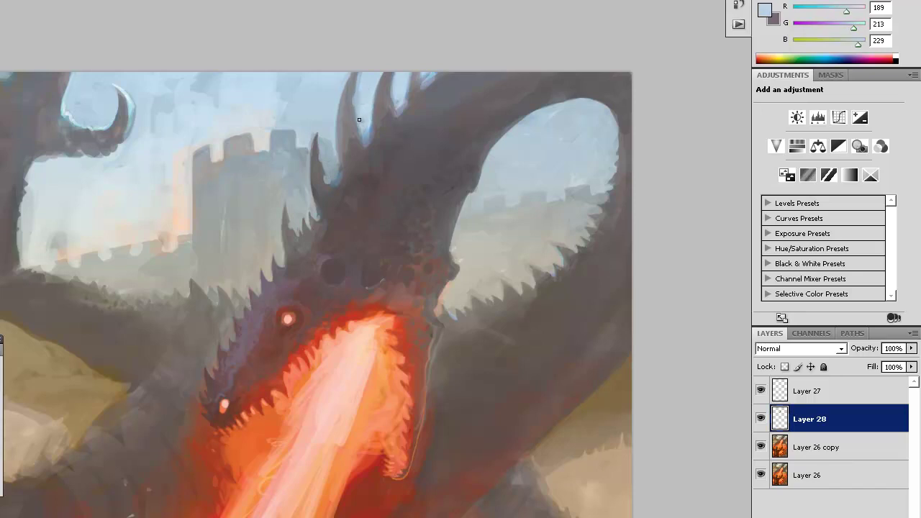
Step: Carve sharper gaps between the upper neck horns with sampled sky blues, and between the wing spikes with sampled hill beige
alt+click(392, 86)
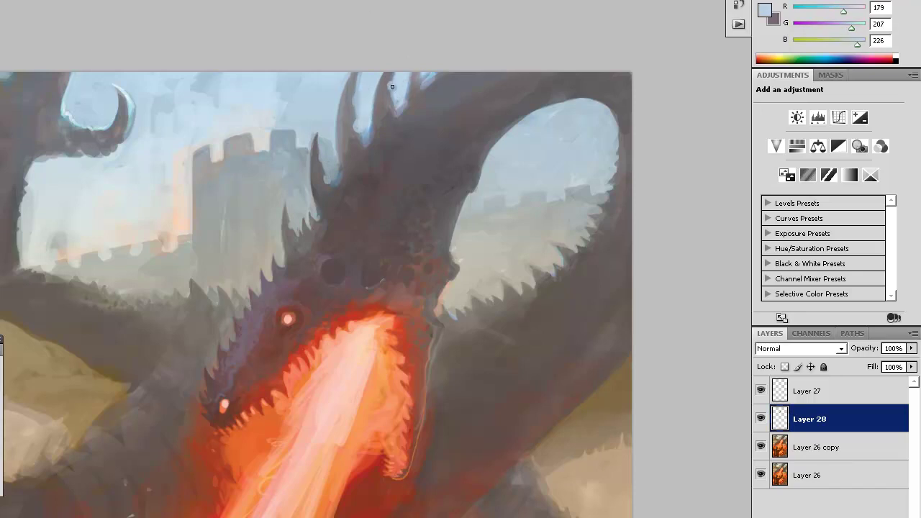
alt+click(428, 76)
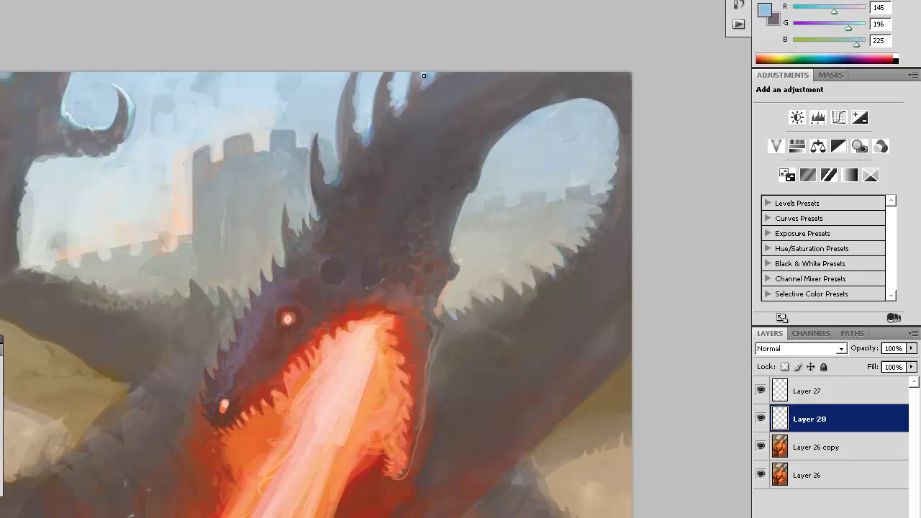
alt+click(407, 78)
alt+click(506, 285)
alt+click(531, 272)
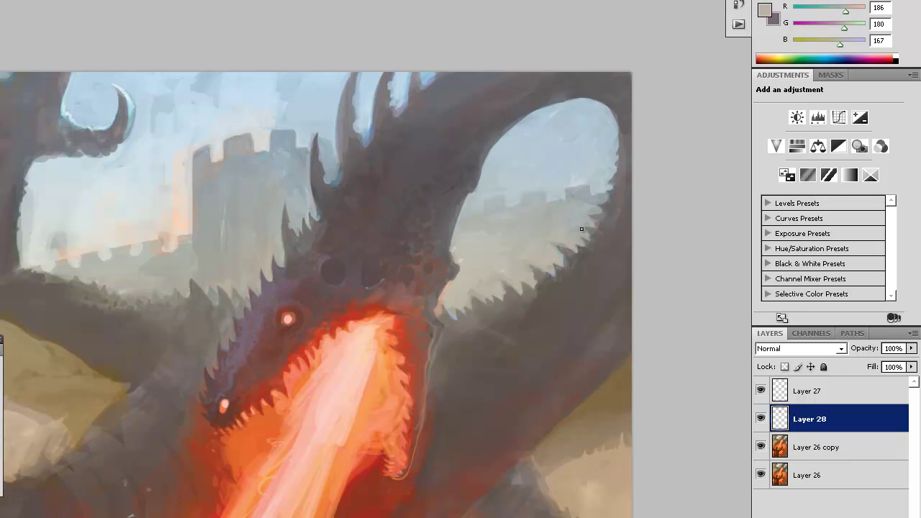
Step: Save the painting
key(ctrl+minus)
key(ctrl+minus)
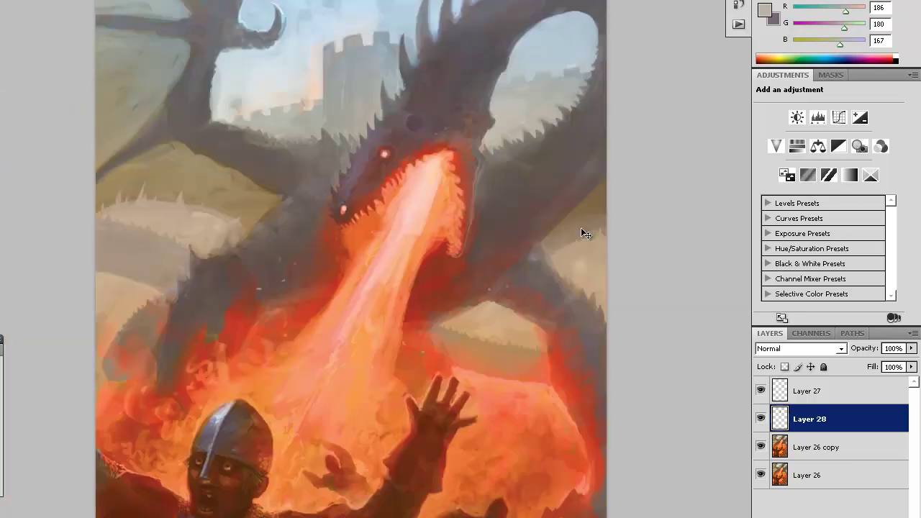
key(ctrl+s)
Step: Brush small dark spikes between the large horns along the back of the dragon's neck
ctrl+click(453, 82)
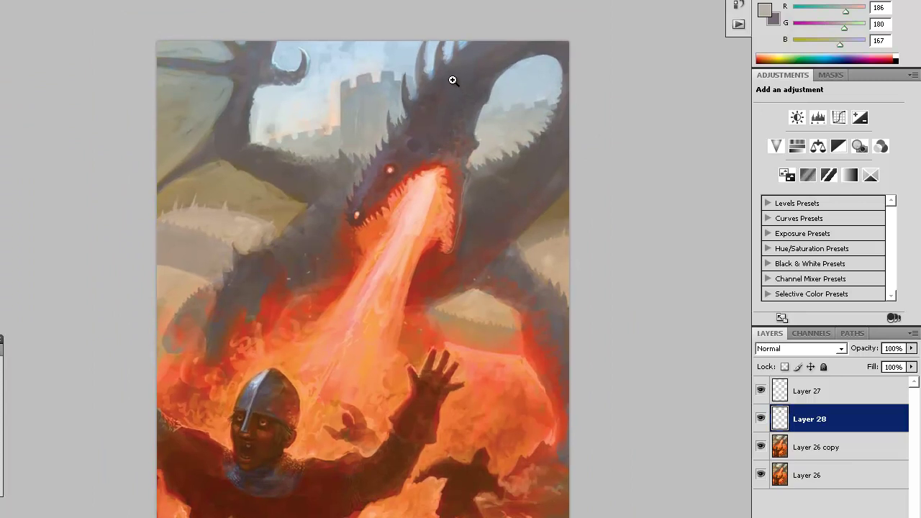
ctrl+click(425, 77)
scroll(569, 130, up, 5)
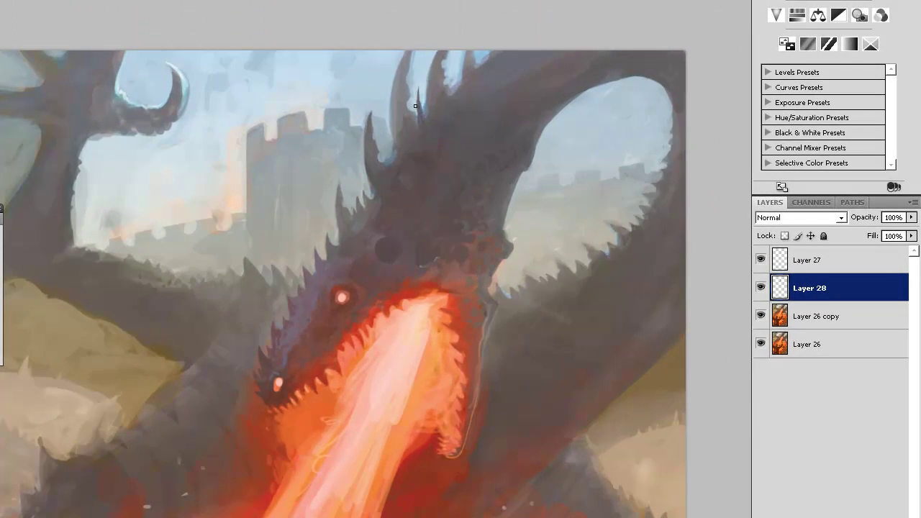
alt+click(397, 160)
mouse_move(383, 134)
mouse_down()
mouse_move(389, 164)
mouse_move(388, 152)
mouse_up()
drag(452, 92, 458, 71)
alt+click(481, 72)
drag(483, 56, 482, 66)
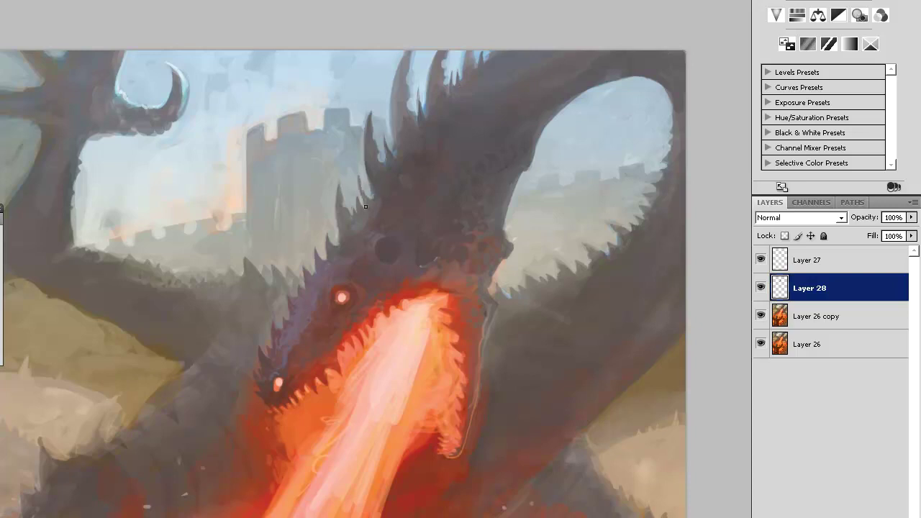
Step: Refine the smaller spikes behind the dragon's brow and along its snout ridge with sampled colours
drag(360, 177, 358, 199)
mouse_move(340, 196)
mouse_down()
mouse_move(339, 185)
mouse_move(338, 200)
mouse_up()
alt+click(303, 277)
drag(305, 265, 307, 276)
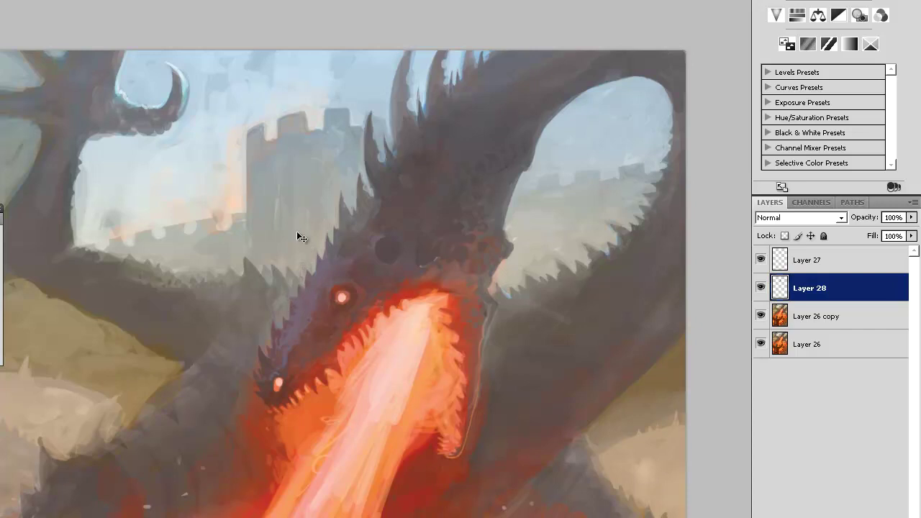
key(ctrl+0)
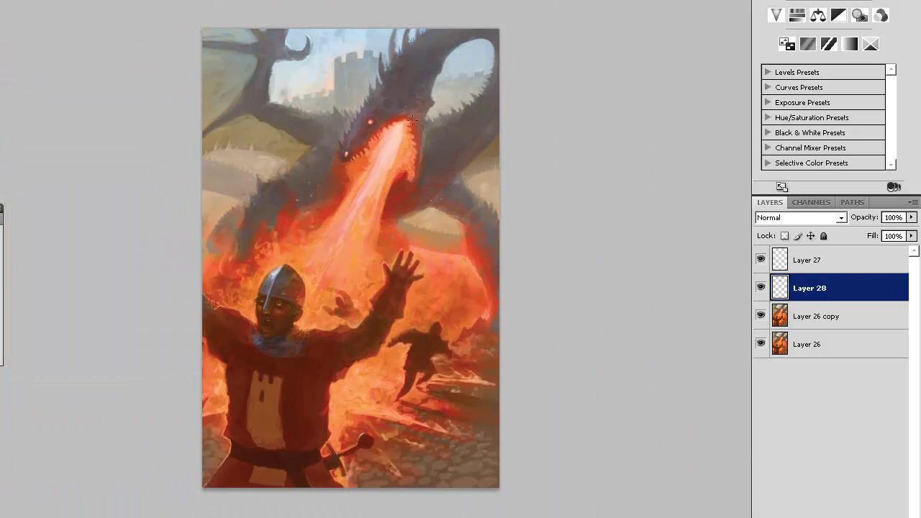
ctrl+click(457, 72)
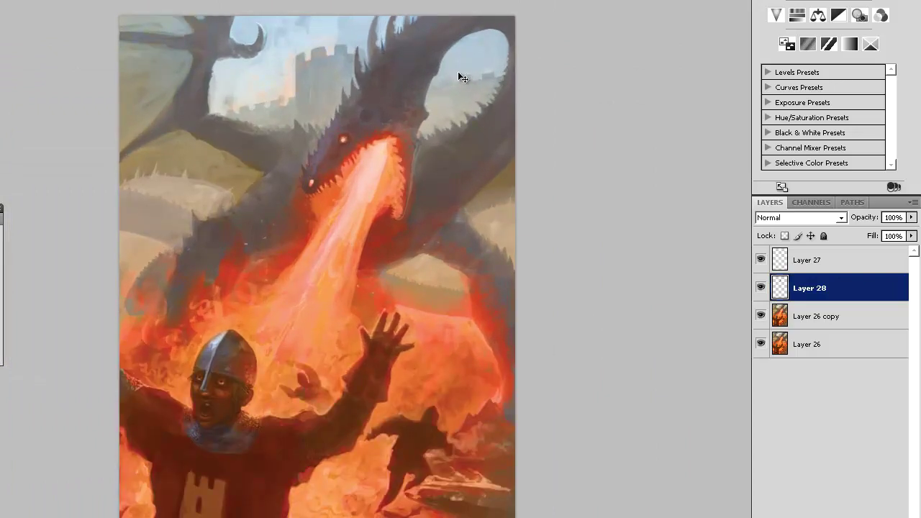
ctrl+click(459, 74)
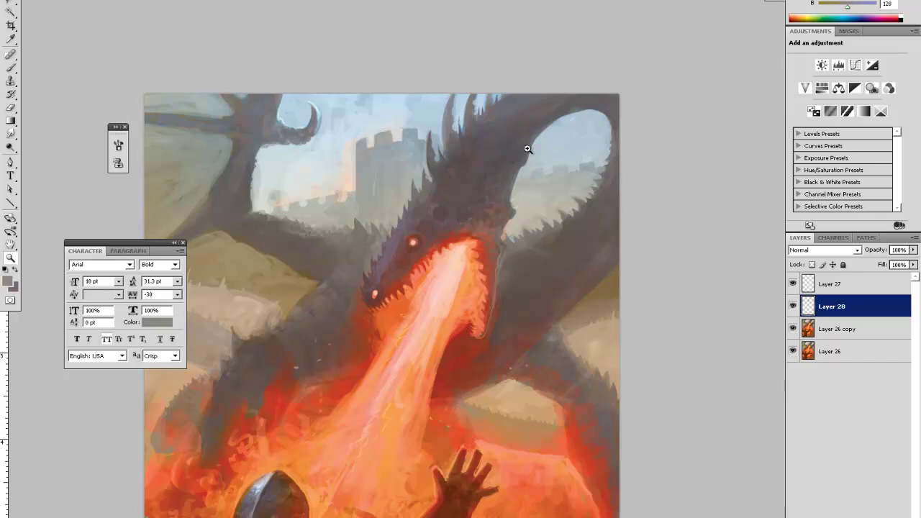
alt+click(528, 149)
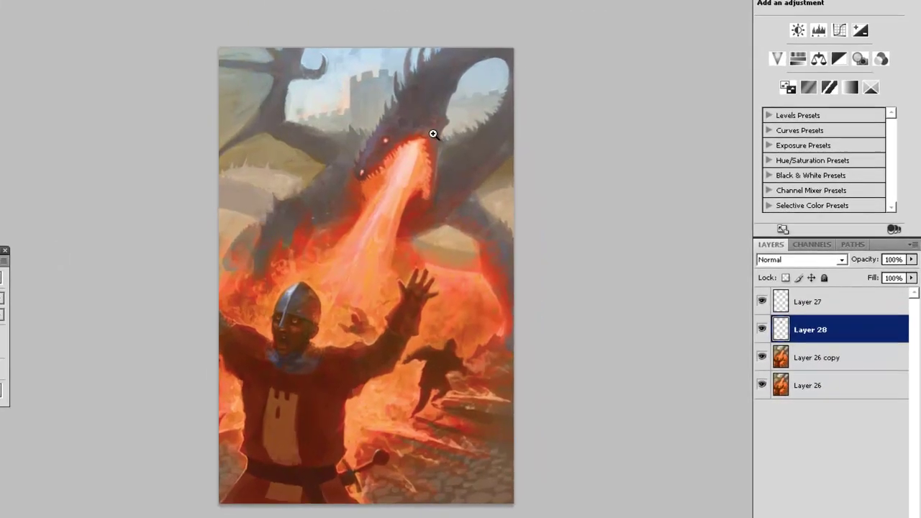
click(472, 52)
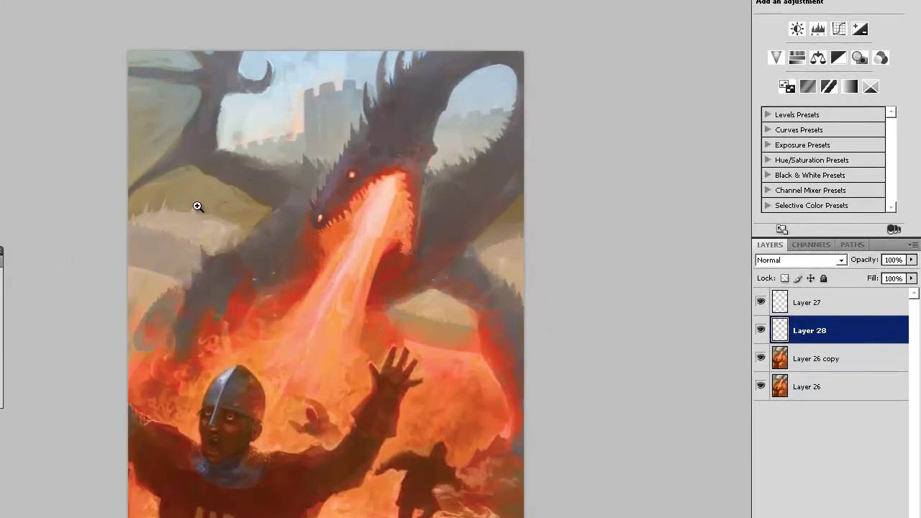
scroll(178, 237, up, 2)
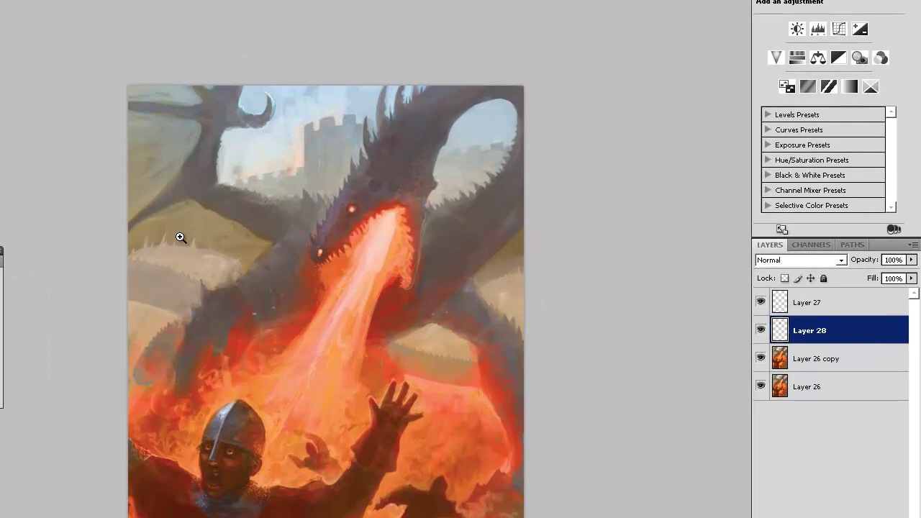
Step: Refine the dark spikes along the dragon's shoulder and foreleg against the beige hills, sampling nearby colours
click(170, 212)
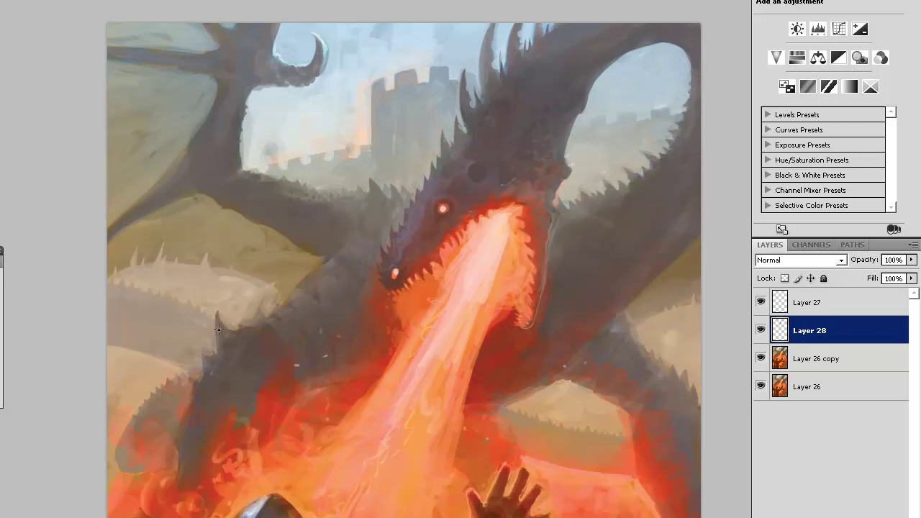
drag(237, 329, 239, 317)
mouse_move(203, 355)
mouse_down()
mouse_move(203, 346)
mouse_move(206, 372)
mouse_move(207, 351)
mouse_up()
alt+click(214, 361)
alt+click(211, 350)
alt+click(216, 359)
drag(268, 308, 276, 303)
click(265, 313)
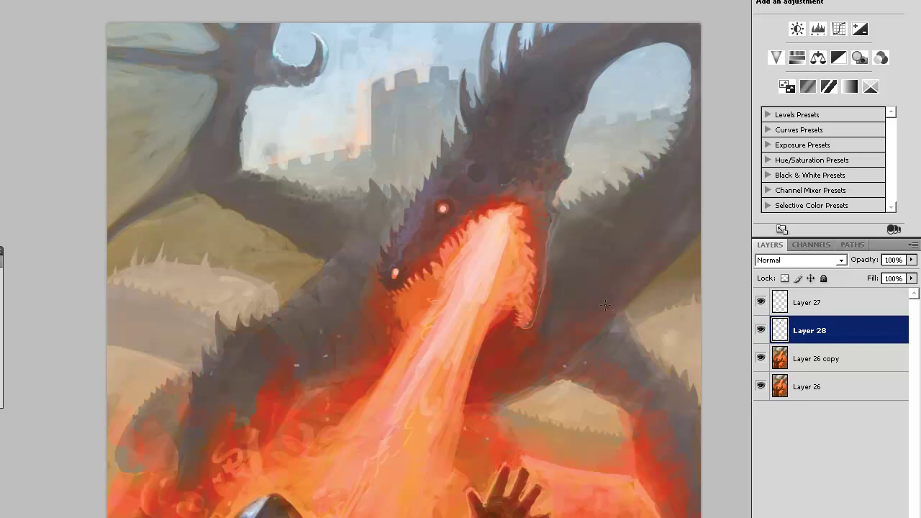
Step: Darken and define the horizontal wing bone at the painting's upper-left edge with brush strokes
key(ctrl+0)
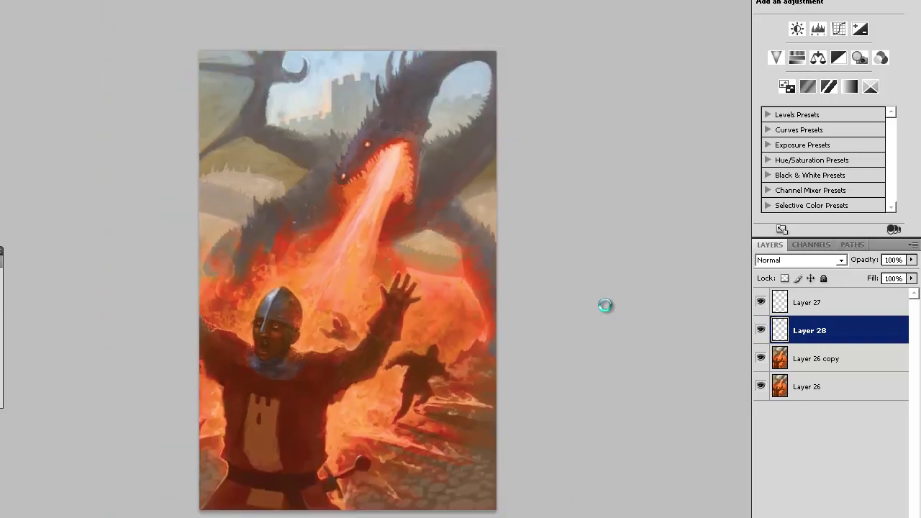
key(z)
drag(263, 44, 285, 59)
drag(380, 251, 383, 460)
key(i)
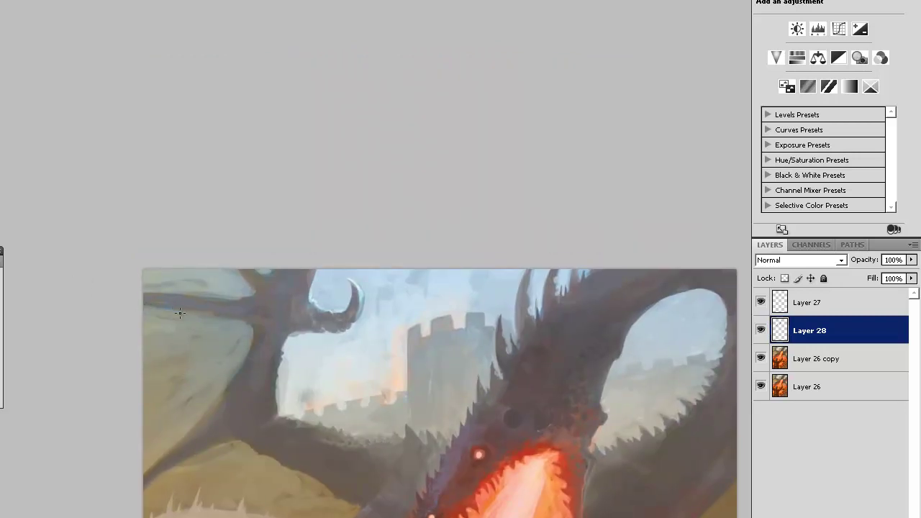
drag(135, 306, 210, 314)
mouse_move(143, 294)
mouse_down()
mouse_move(232, 297)
mouse_move(188, 298)
mouse_up()
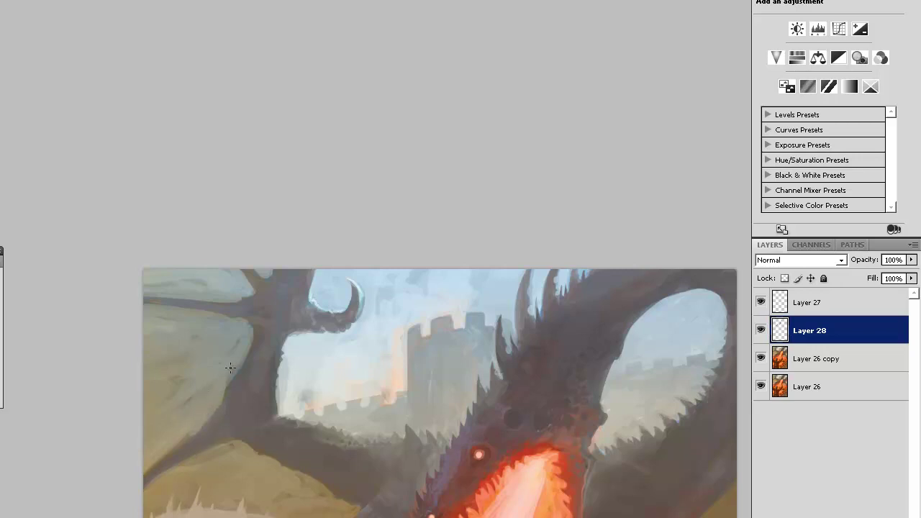
Step: Sharpen the low castle wall's battlements beside the dragon's wing with sampled sky and stone colours
key(ctrl+0)
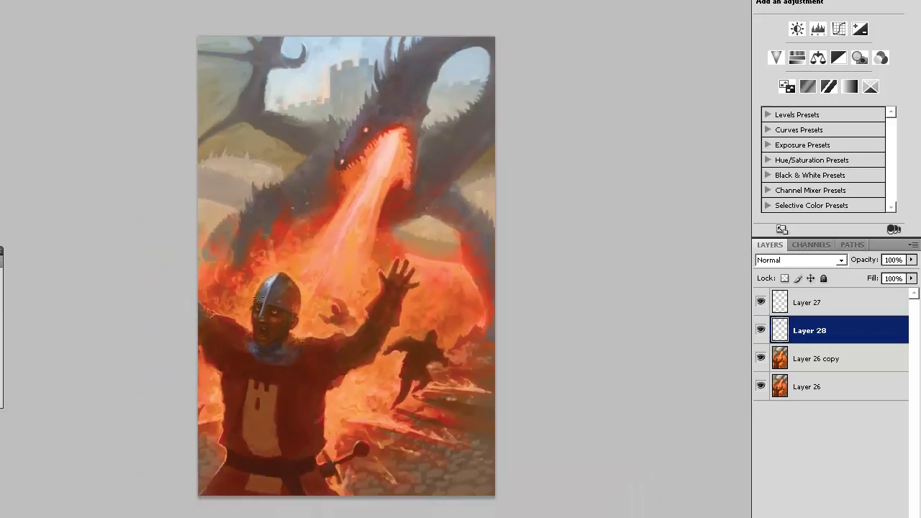
click(363, 61)
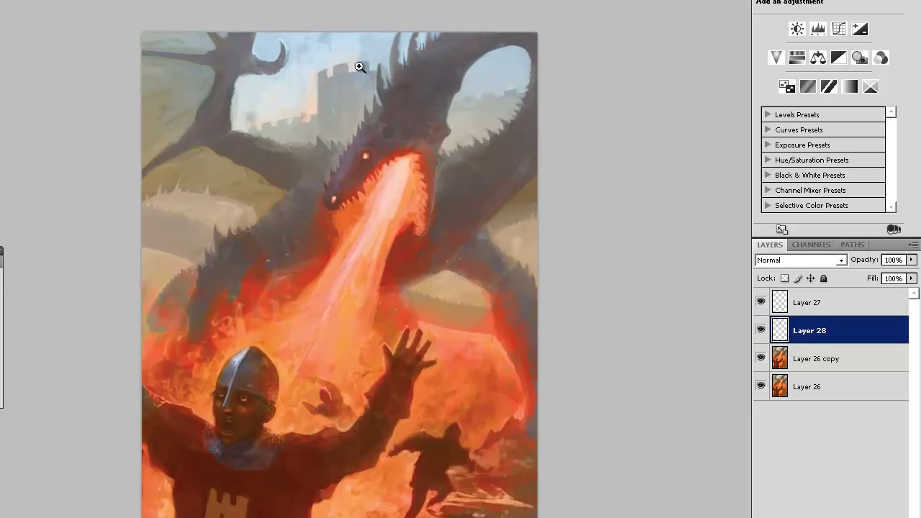
click(333, 51)
click(333, 51)
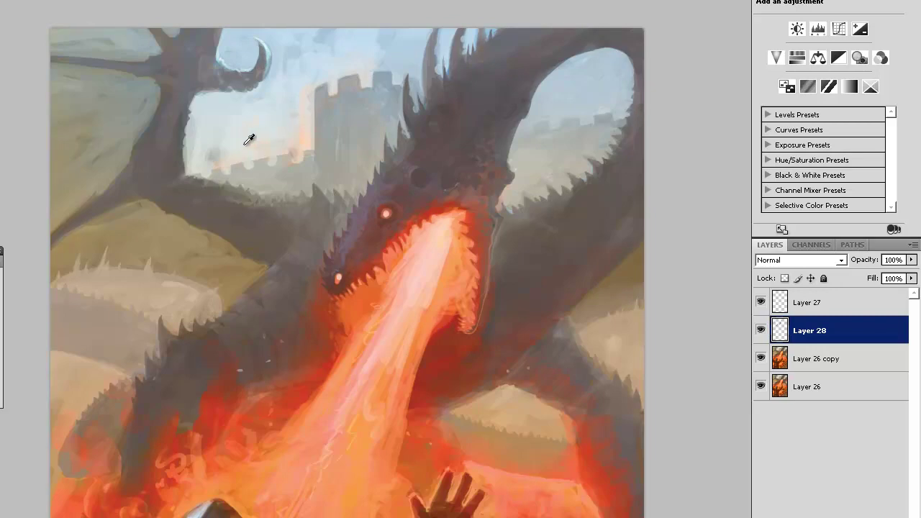
mouse_move(222, 154)
mouse_down()
mouse_move(228, 127)
mouse_move(219, 136)
mouse_move(218, 126)
mouse_move(225, 141)
mouse_move(211, 160)
mouse_move(231, 101)
mouse_move(231, 160)
mouse_up()
alt+click(232, 100)
alt+click(274, 157)
drag(268, 157, 277, 159)
alt+click(280, 170)
alt+click(305, 58)
Step: Adjust the brush size and rework the sky and battlements along the low castle wall with sampled colours
right_click(305, 57)
drag(329, 76, 353, 76)
click(310, 52)
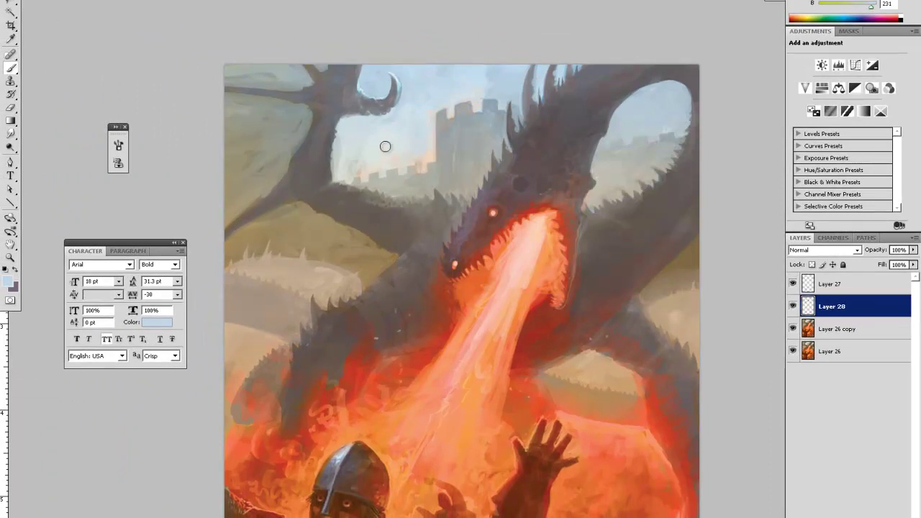
alt+click(367, 122)
mouse_move(370, 163)
mouse_down()
mouse_move(363, 167)
mouse_move(396, 158)
mouse_up()
alt+click(373, 179)
alt+click(373, 180)
right_click(382, 171)
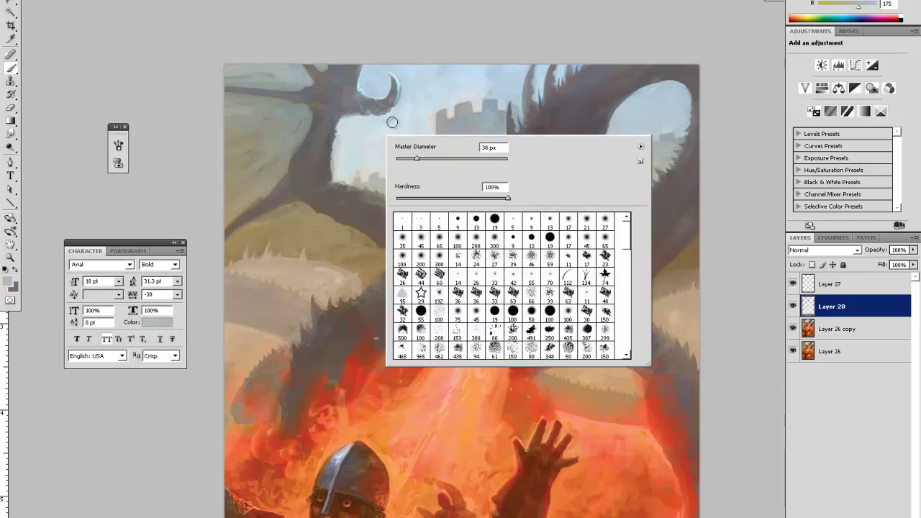
click(370, 177)
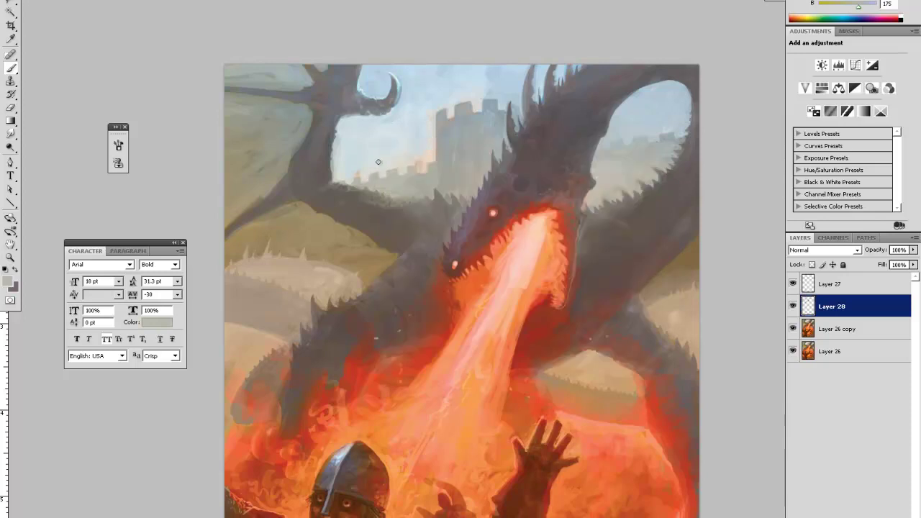
Step: Clean up the sky between the castle tower and the dragon's neck horns with sampled light blues
key(ctrl+plus)
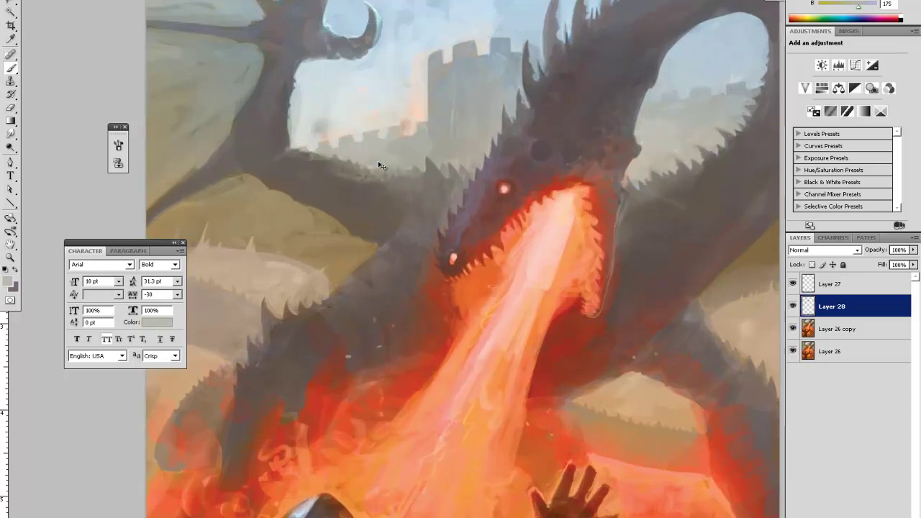
key(ctrl+minus)
key(ctrl+minus)
key(ctrl+minus)
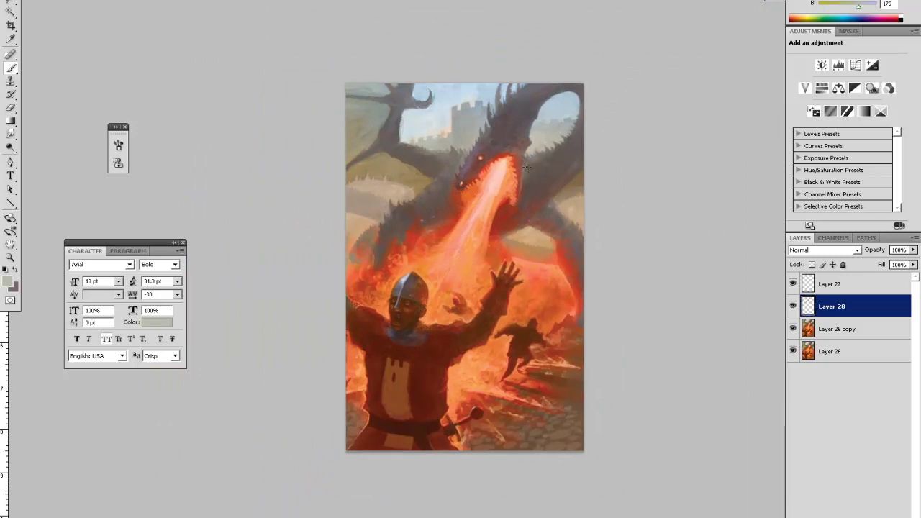
ctrl+click(506, 83)
ctrl+click(506, 83)
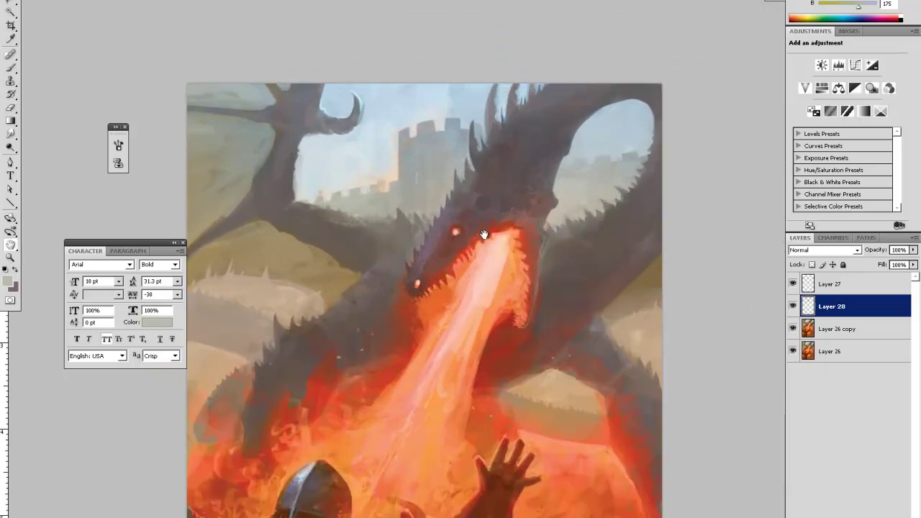
drag(492, 227, 523, 425)
key(i)
click(475, 295)
key(b)
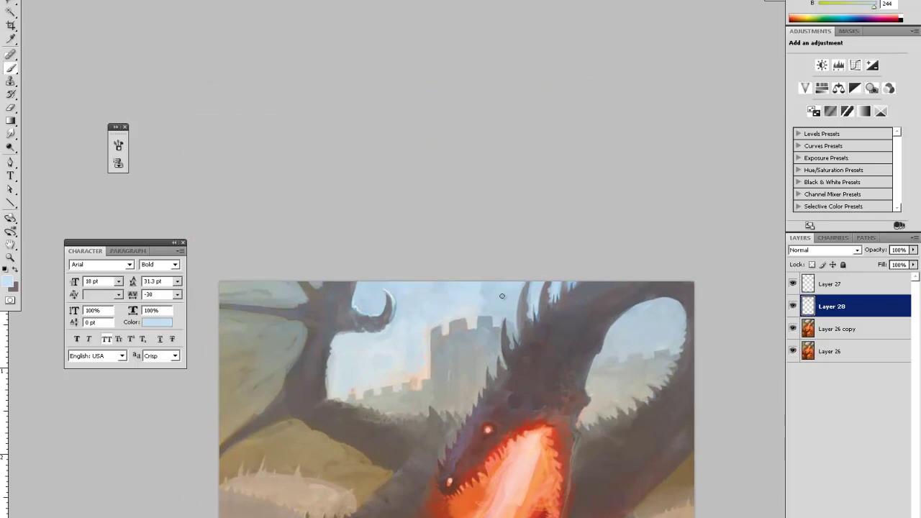
drag(505, 272, 505, 290)
alt+click(470, 297)
alt+click(510, 293)
Step: Touch up the sky inside the dragon's curved loop with a sampled blue, alternating the Brush and Eraser
alt+click(621, 326)
key(e)
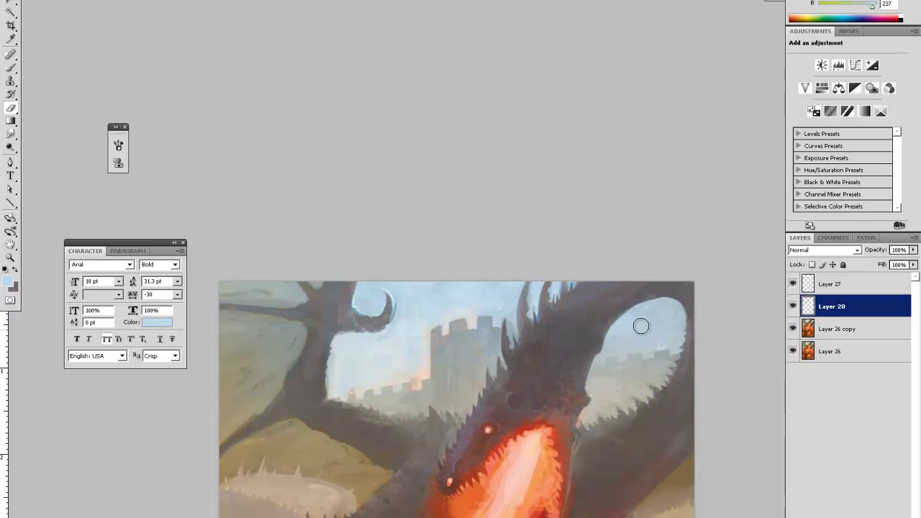
key(b)
key(e)
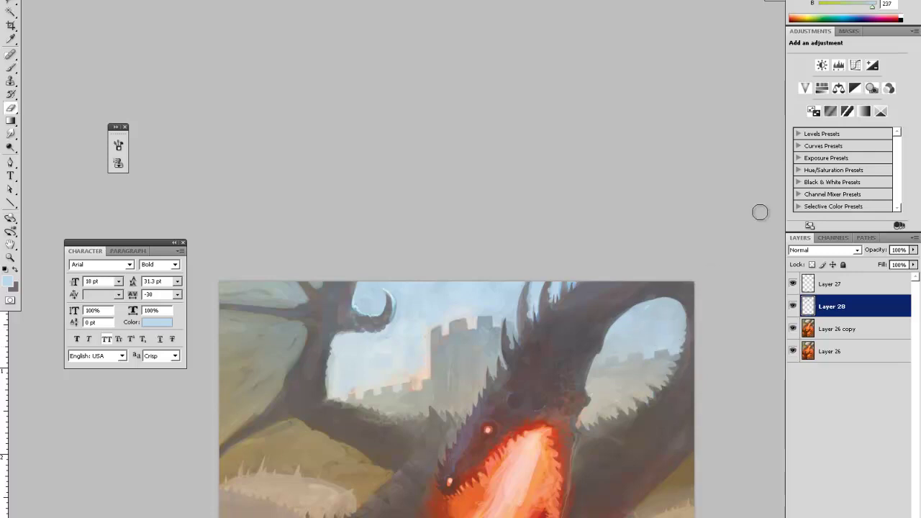
Step: Refine the upper edge of the long ground flame below the fleeing figure with sampled reds and oranges
key(ctrl+minus)
key(ctrl+minus)
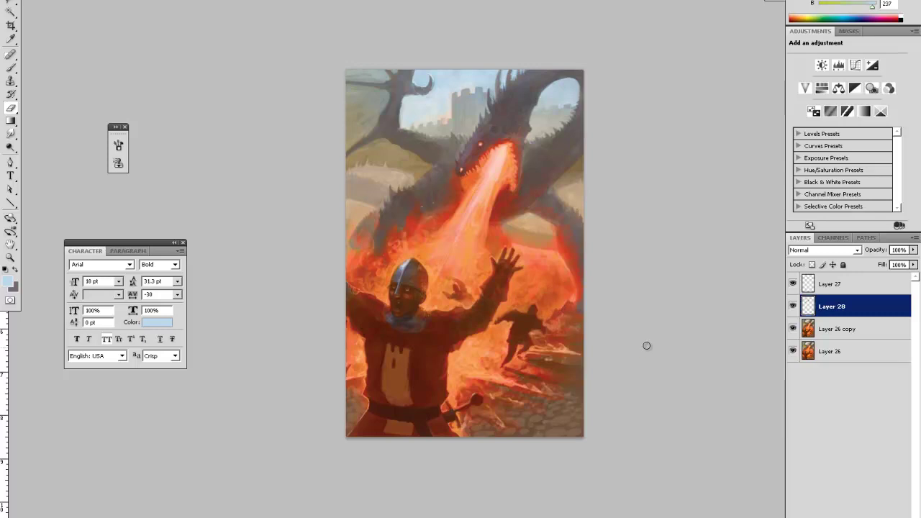
key(z)
click(555, 417)
click(569, 405)
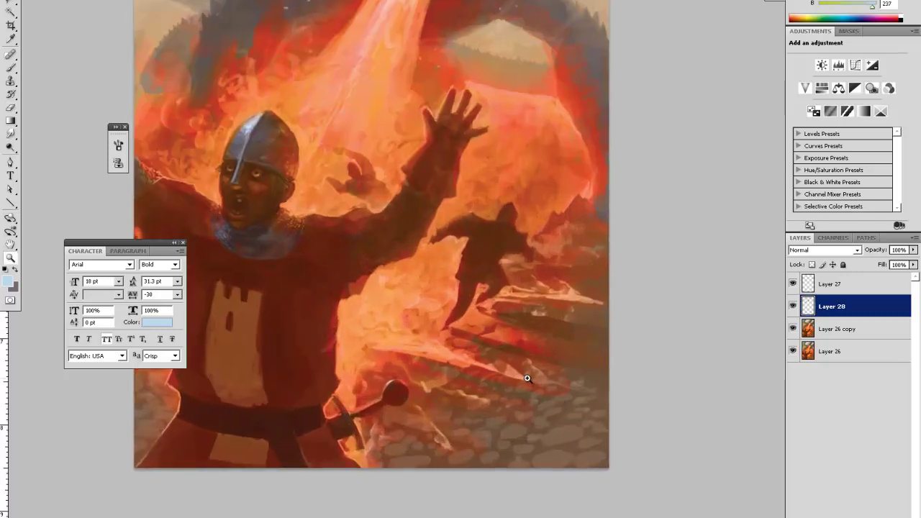
key(i)
click(457, 340)
key(b)
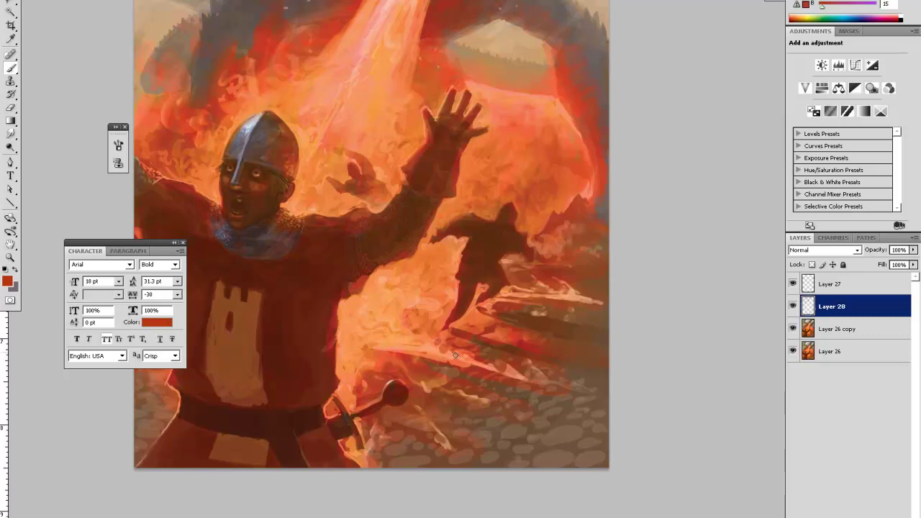
alt+click(465, 351)
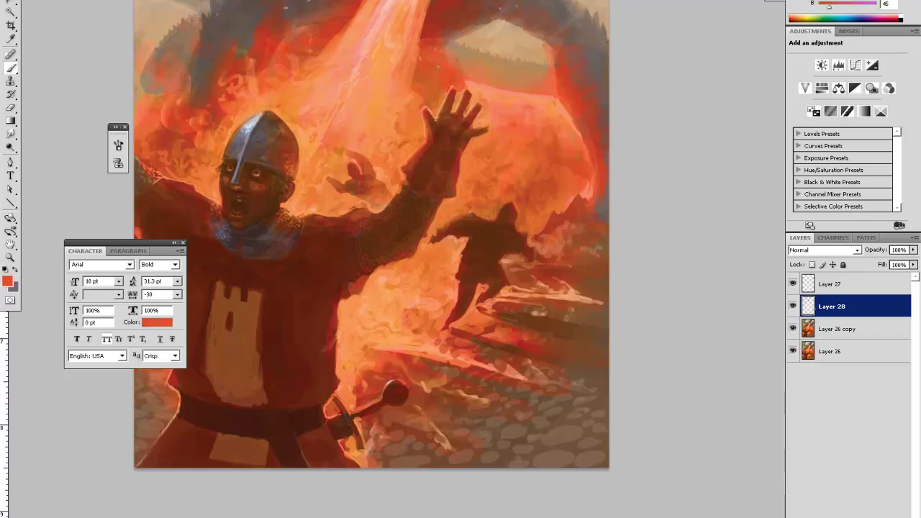
alt+click(475, 354)
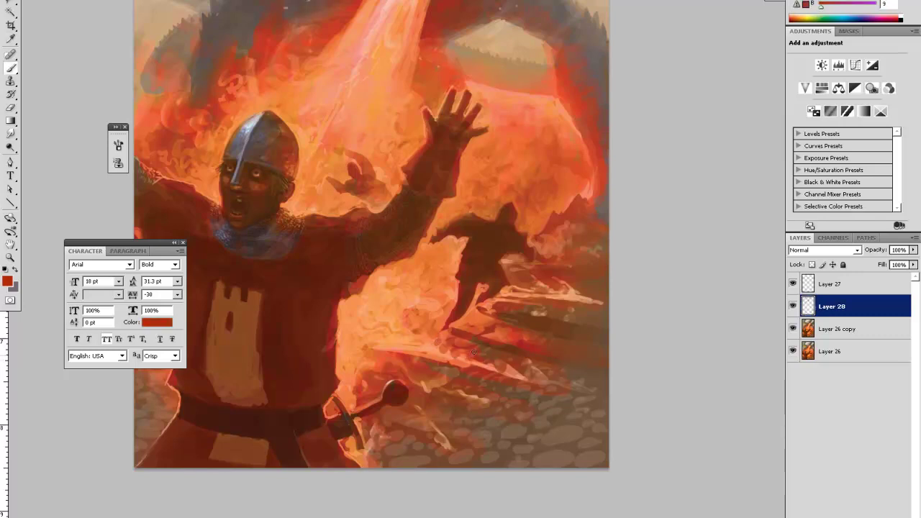
Step: Blend the tip of the long ground flame toward the cobblestones with sampled orange and brown tones
alt+click(484, 357)
alt+click(491, 365)
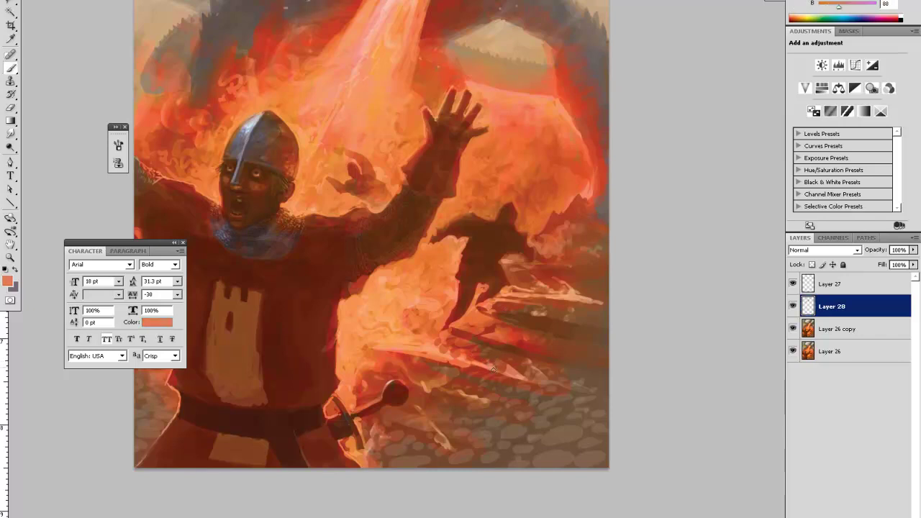
alt+click(496, 355)
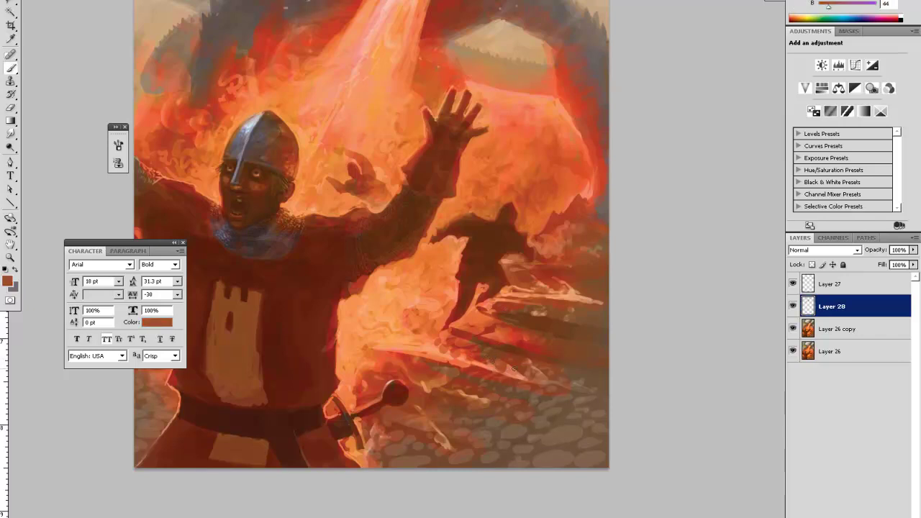
alt+click(509, 359)
alt+click(504, 362)
alt+click(523, 376)
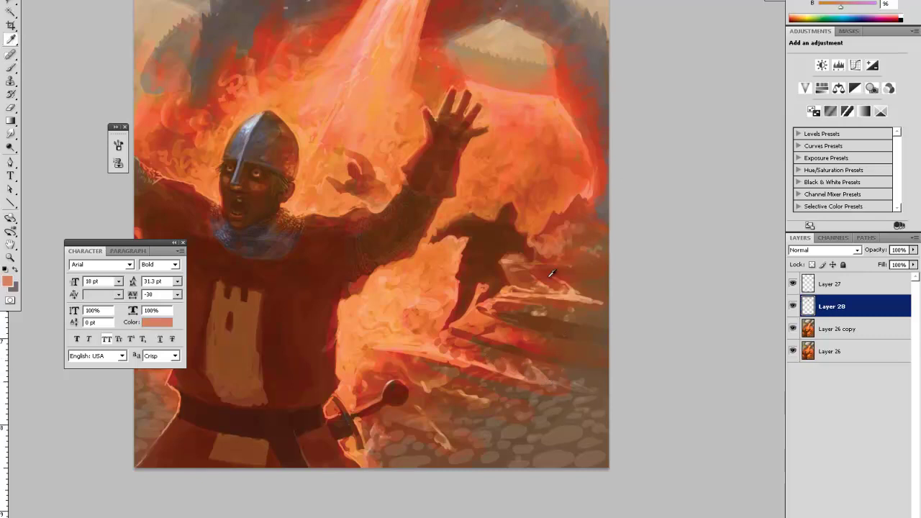
Step: Work sampled dark reds and browns into the smoky flames behind the fleeing figure
alt+click(513, 271)
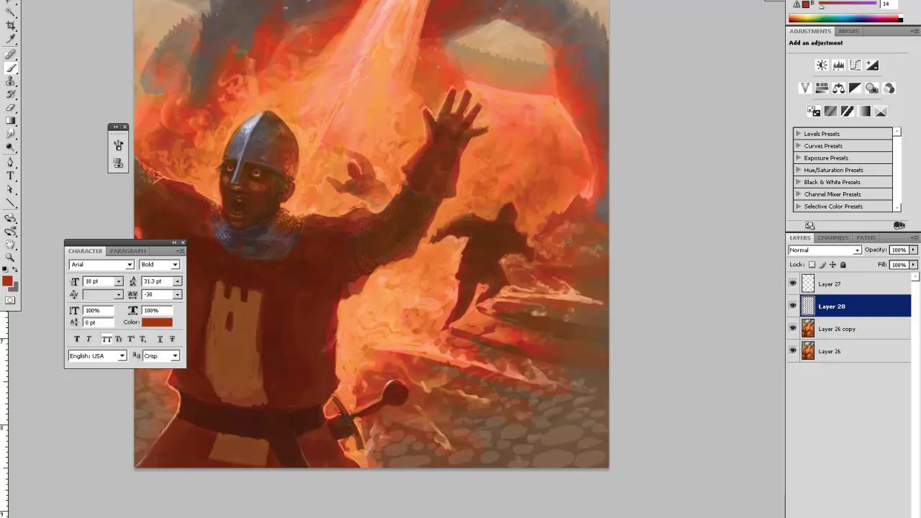
key(i)
click(553, 286)
key(b)
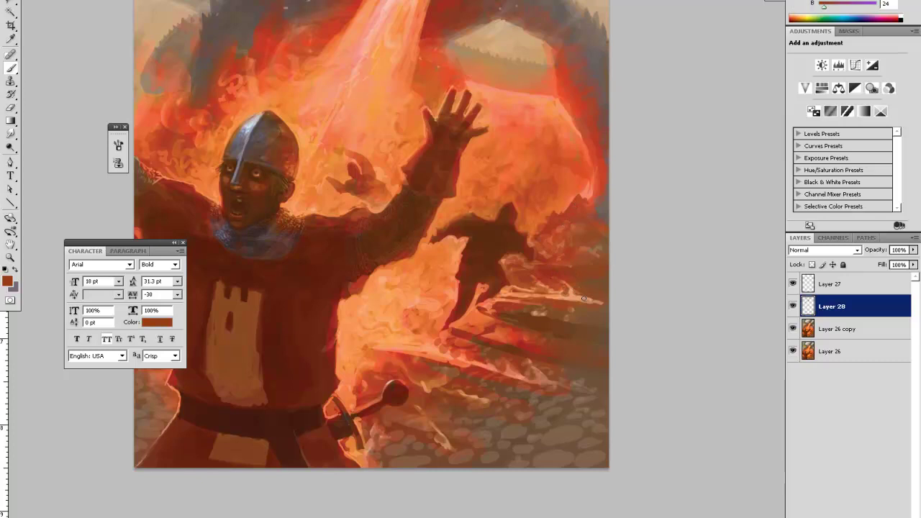
Step: Refine the flames around the fleeing figure's legs with colours sampled from the surrounding fire
key(i)
click(516, 295)
key(b)
key(i)
click(503, 301)
key(b)
key(i)
click(482, 294)
key(b)
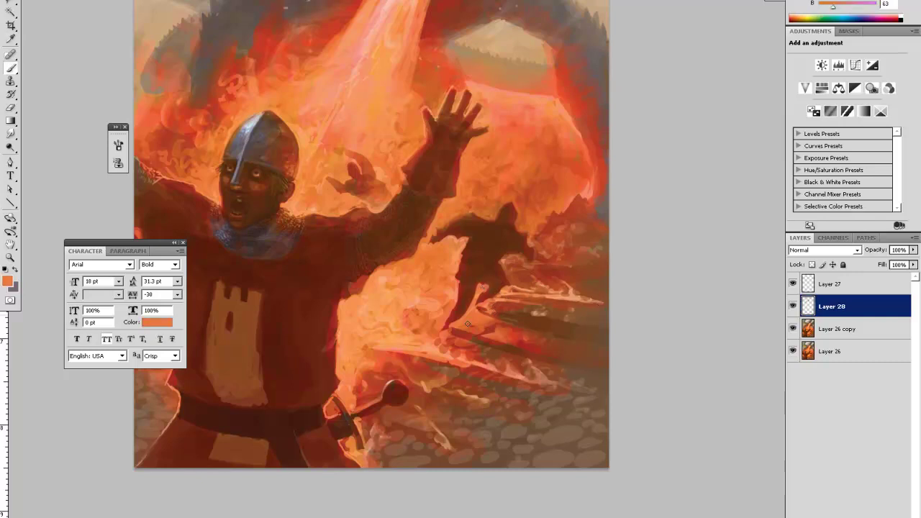
drag(485, 312, 477, 310)
Step: Rework the ground flames beside the knight's sword hilt with sampled oranges
key(i)
click(357, 354)
key(b)
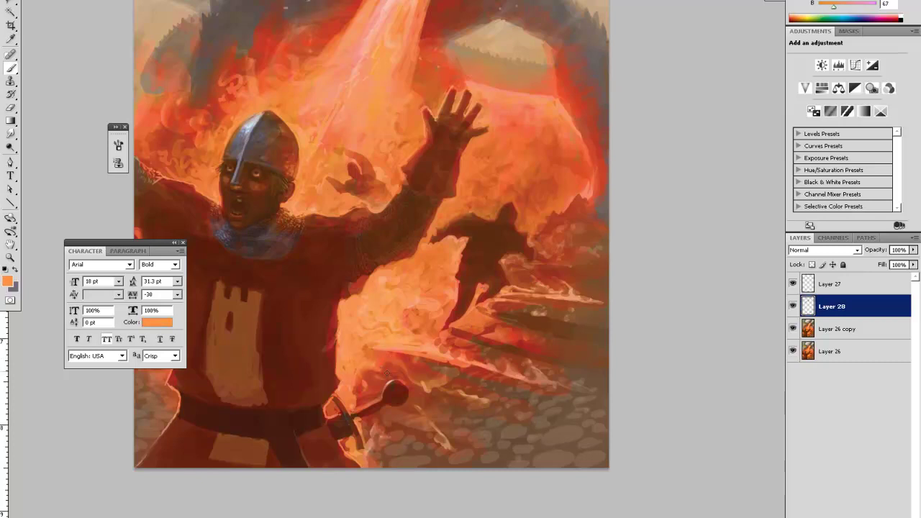
alt+click(386, 360)
alt+click(432, 385)
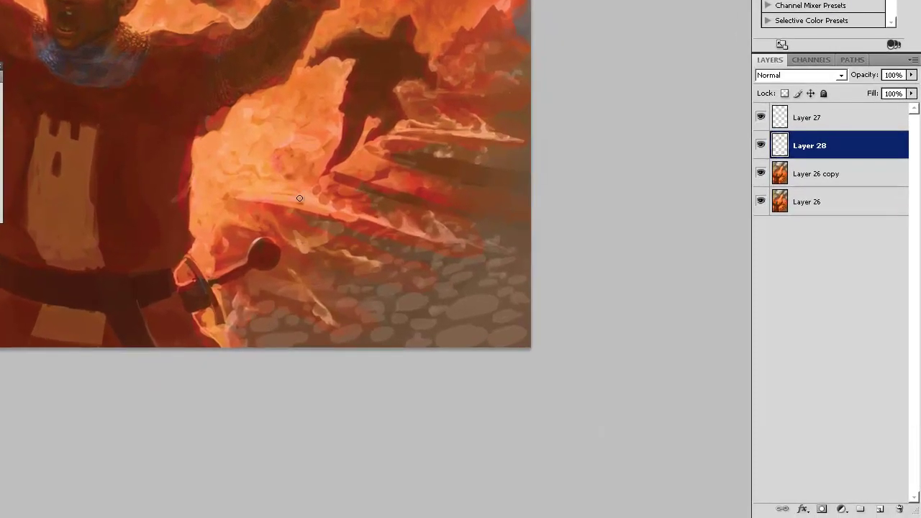